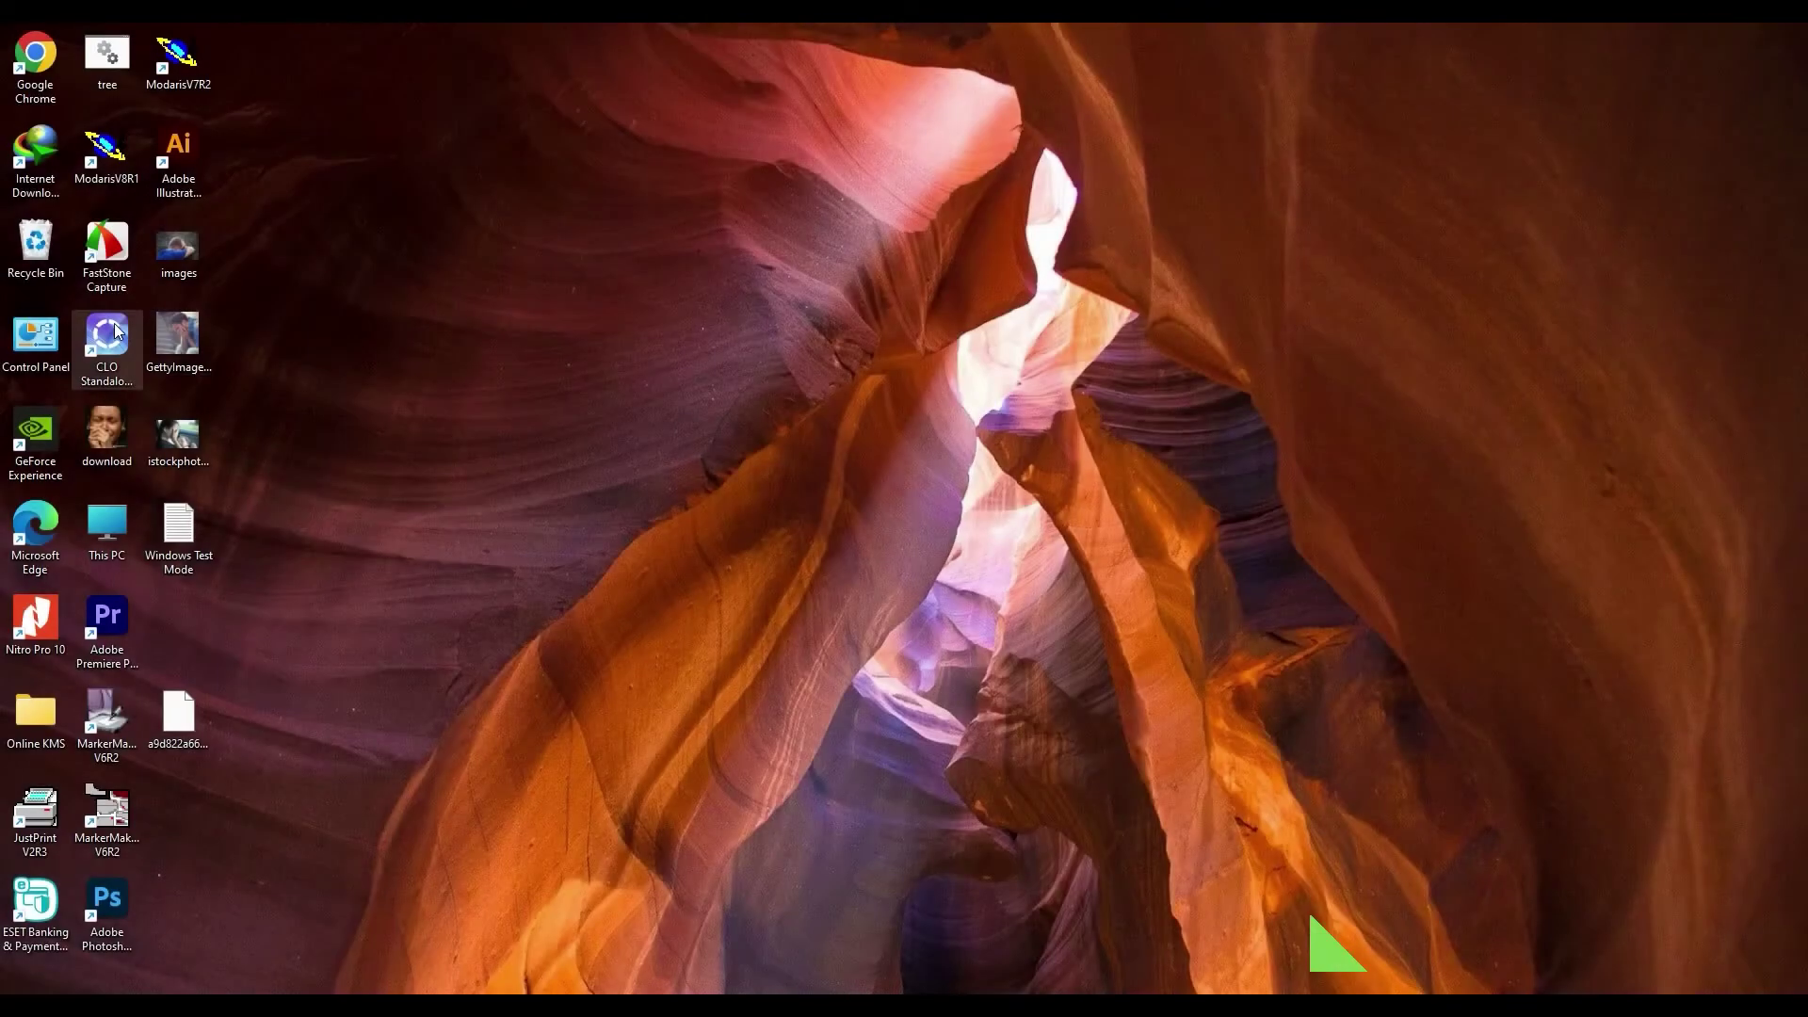
# Launch CLO Standalone from the OnlineAuth desktop shortcut
pyautogui.doubleClick(114, 328)
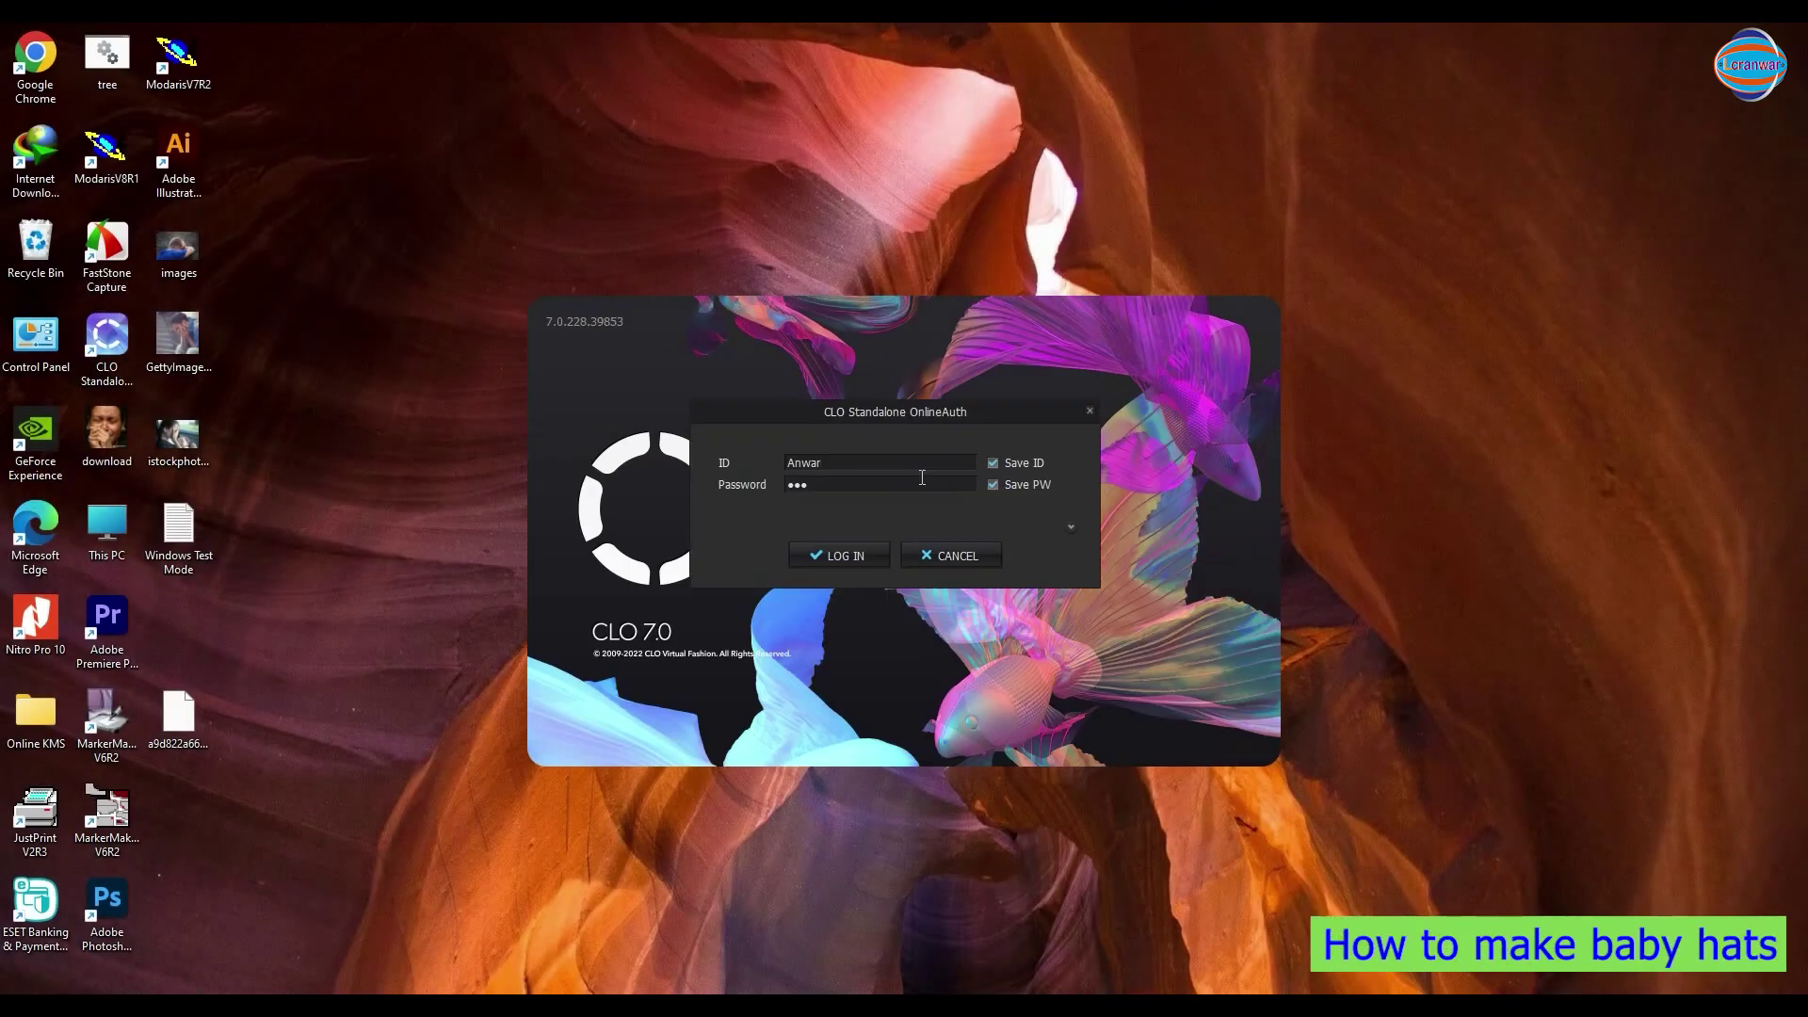
# Log in to CLO with the pre-filled account credentials
pyautogui.click(850, 556)
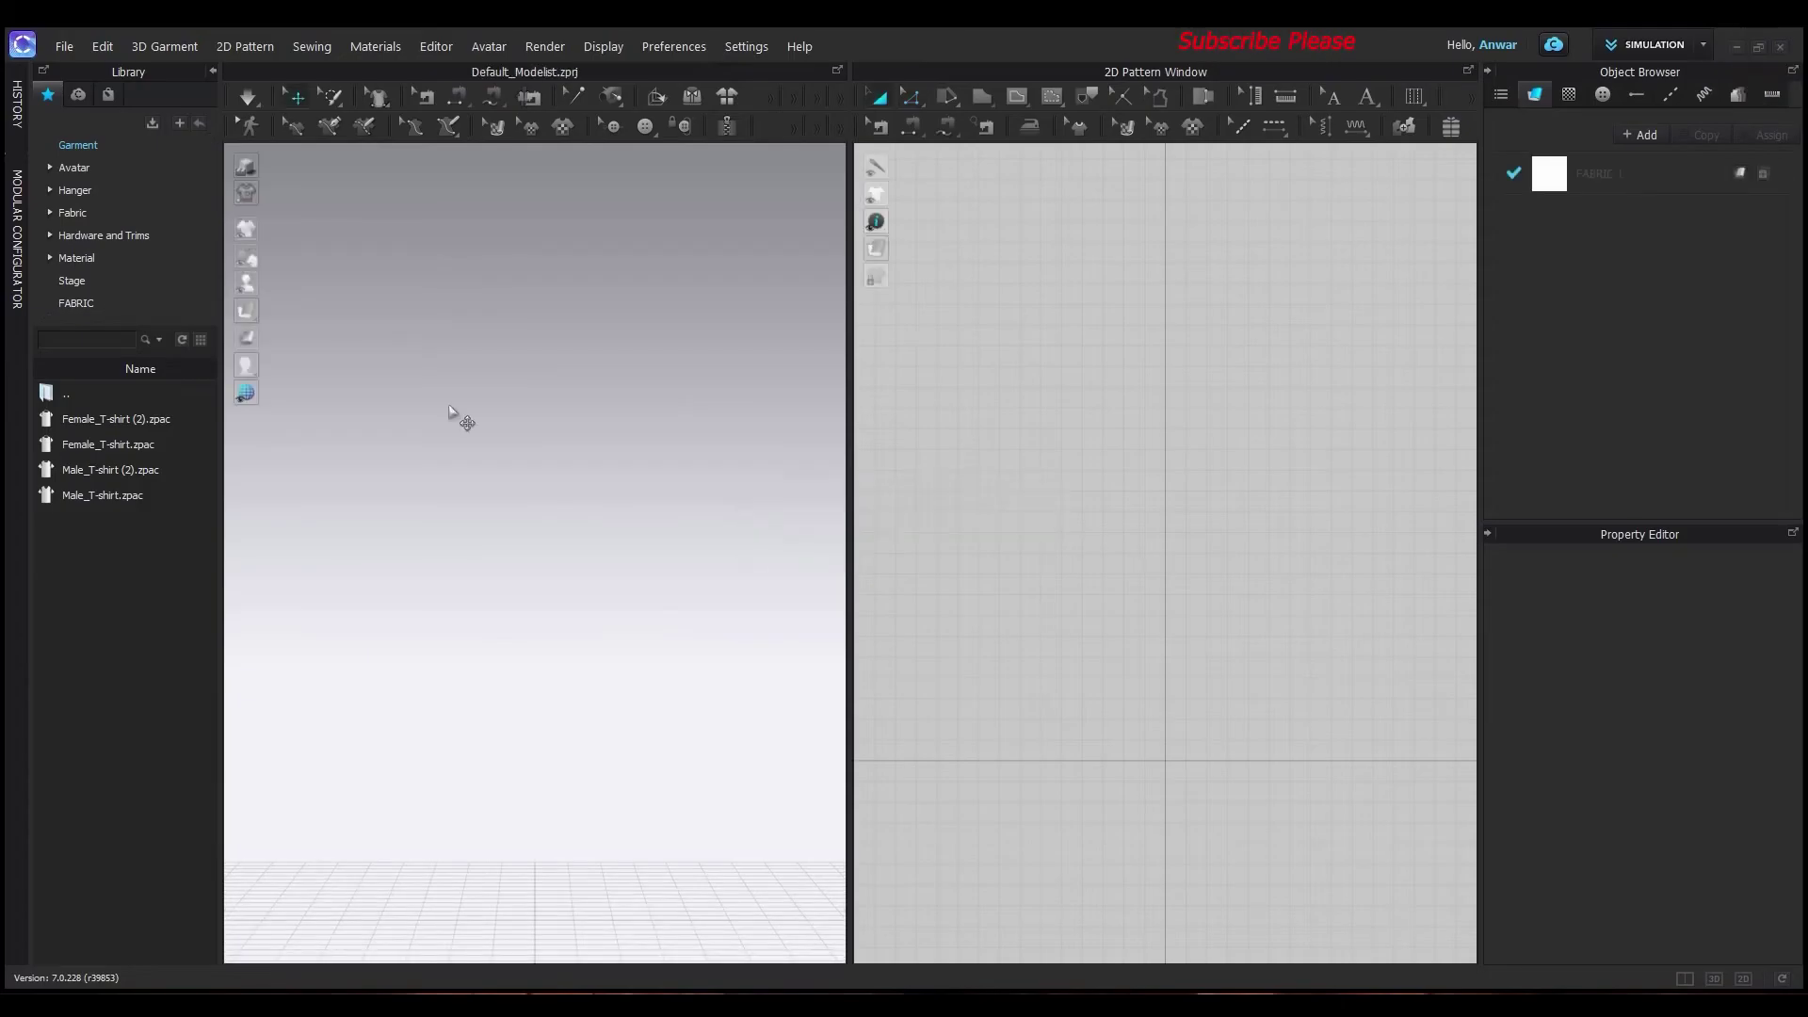
# Open project t-shirt-3 from D:\DOCUMETS-IMAGE+3D+FABRIC\3D\t-shirt
pyautogui.click(60, 45)
pyautogui.moveTo(71, 110)
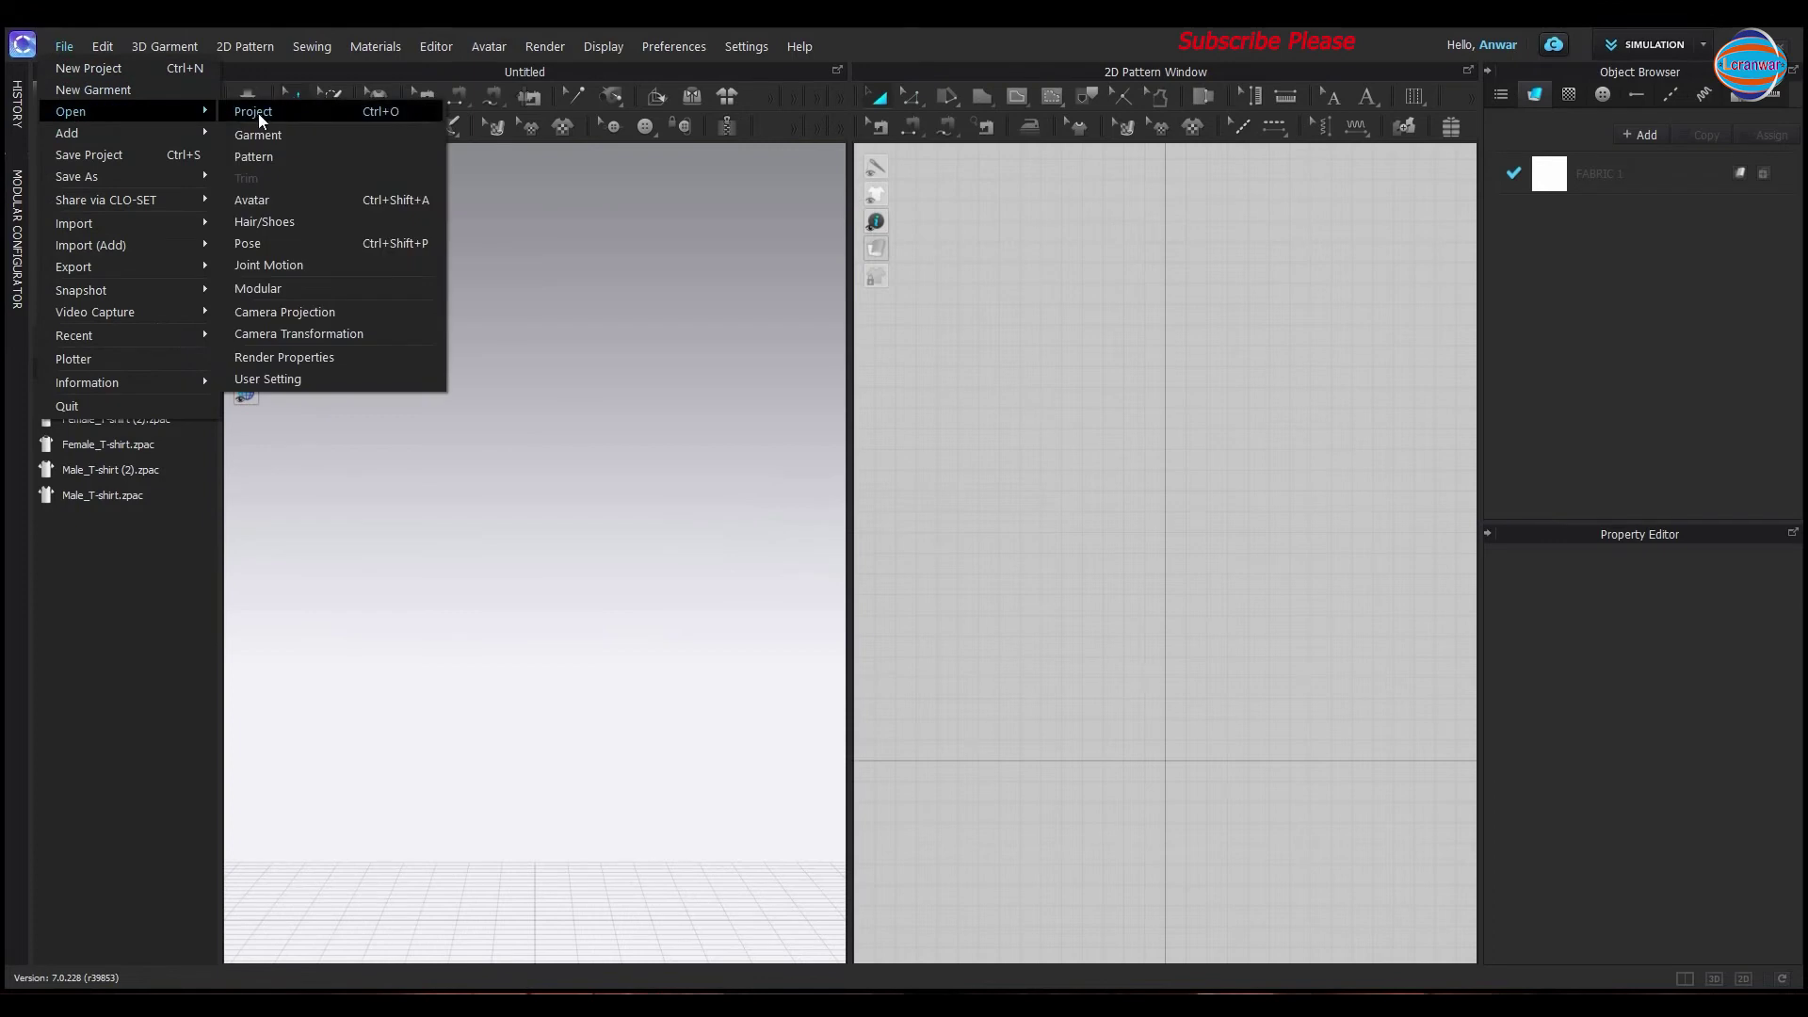
pyautogui.click(258, 113)
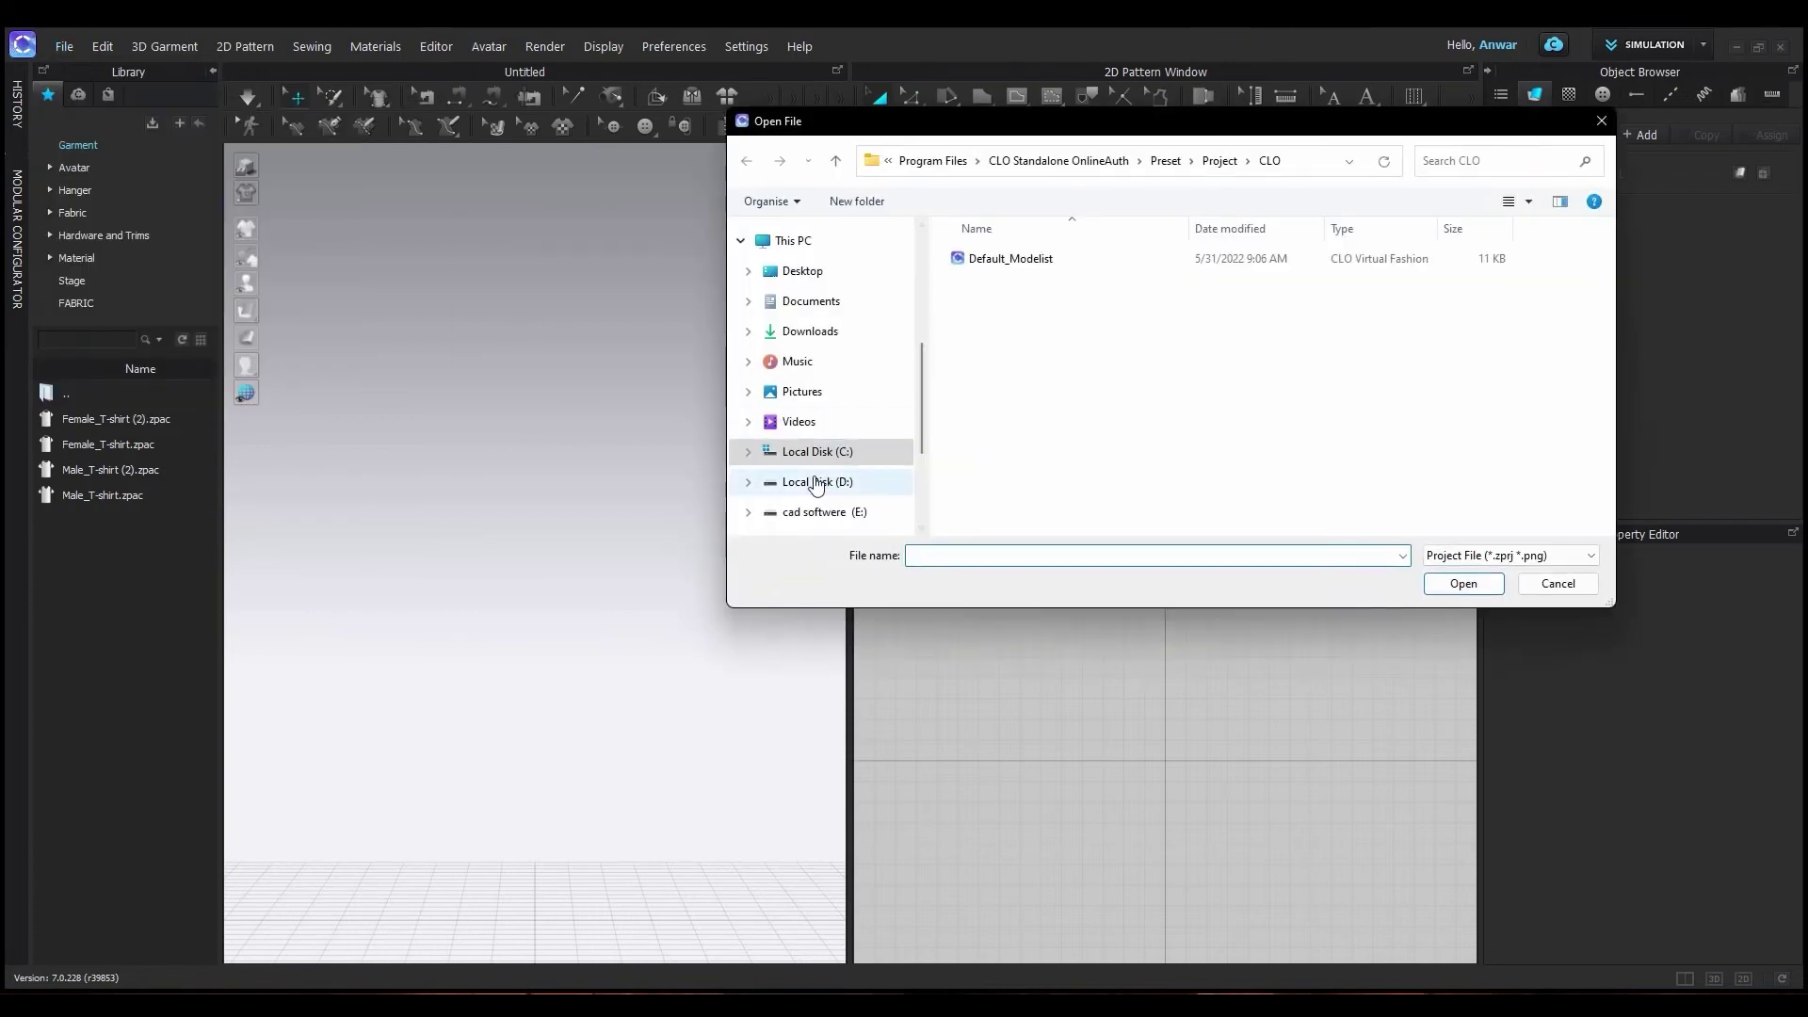
pyautogui.click(816, 483)
pyautogui.doubleClick(1073, 345)
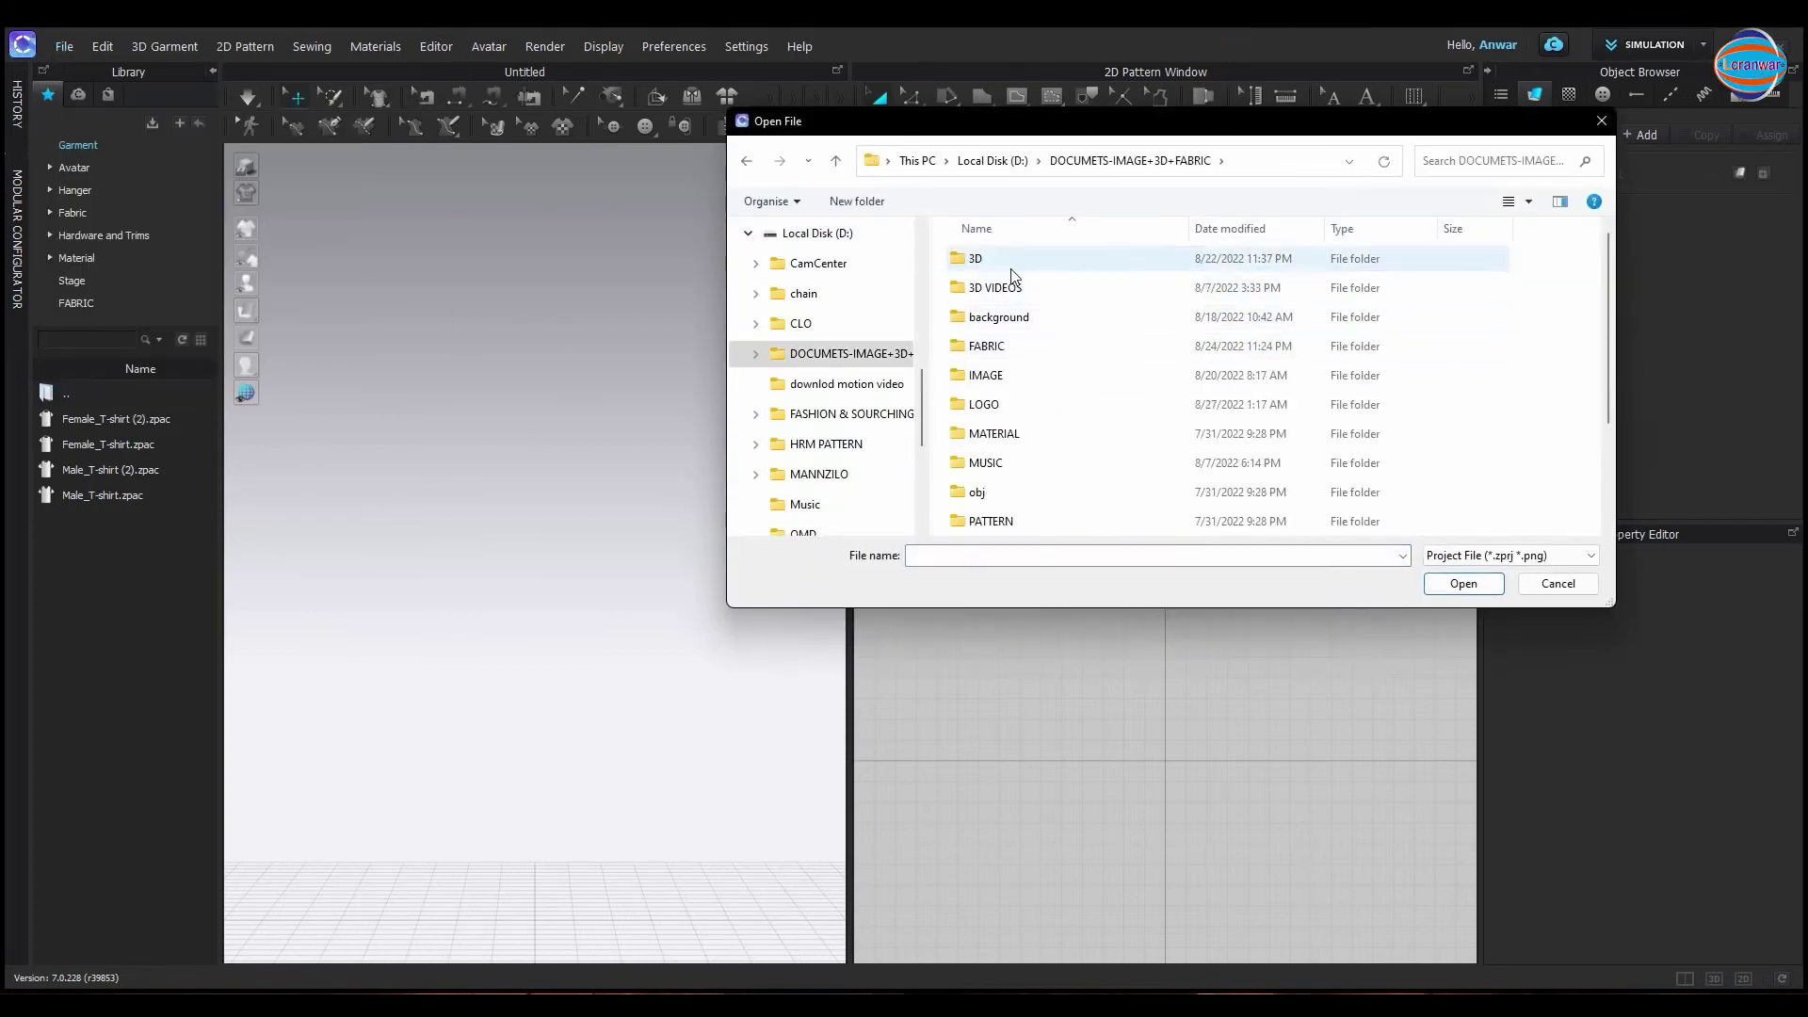
pyautogui.doubleClick(984, 262)
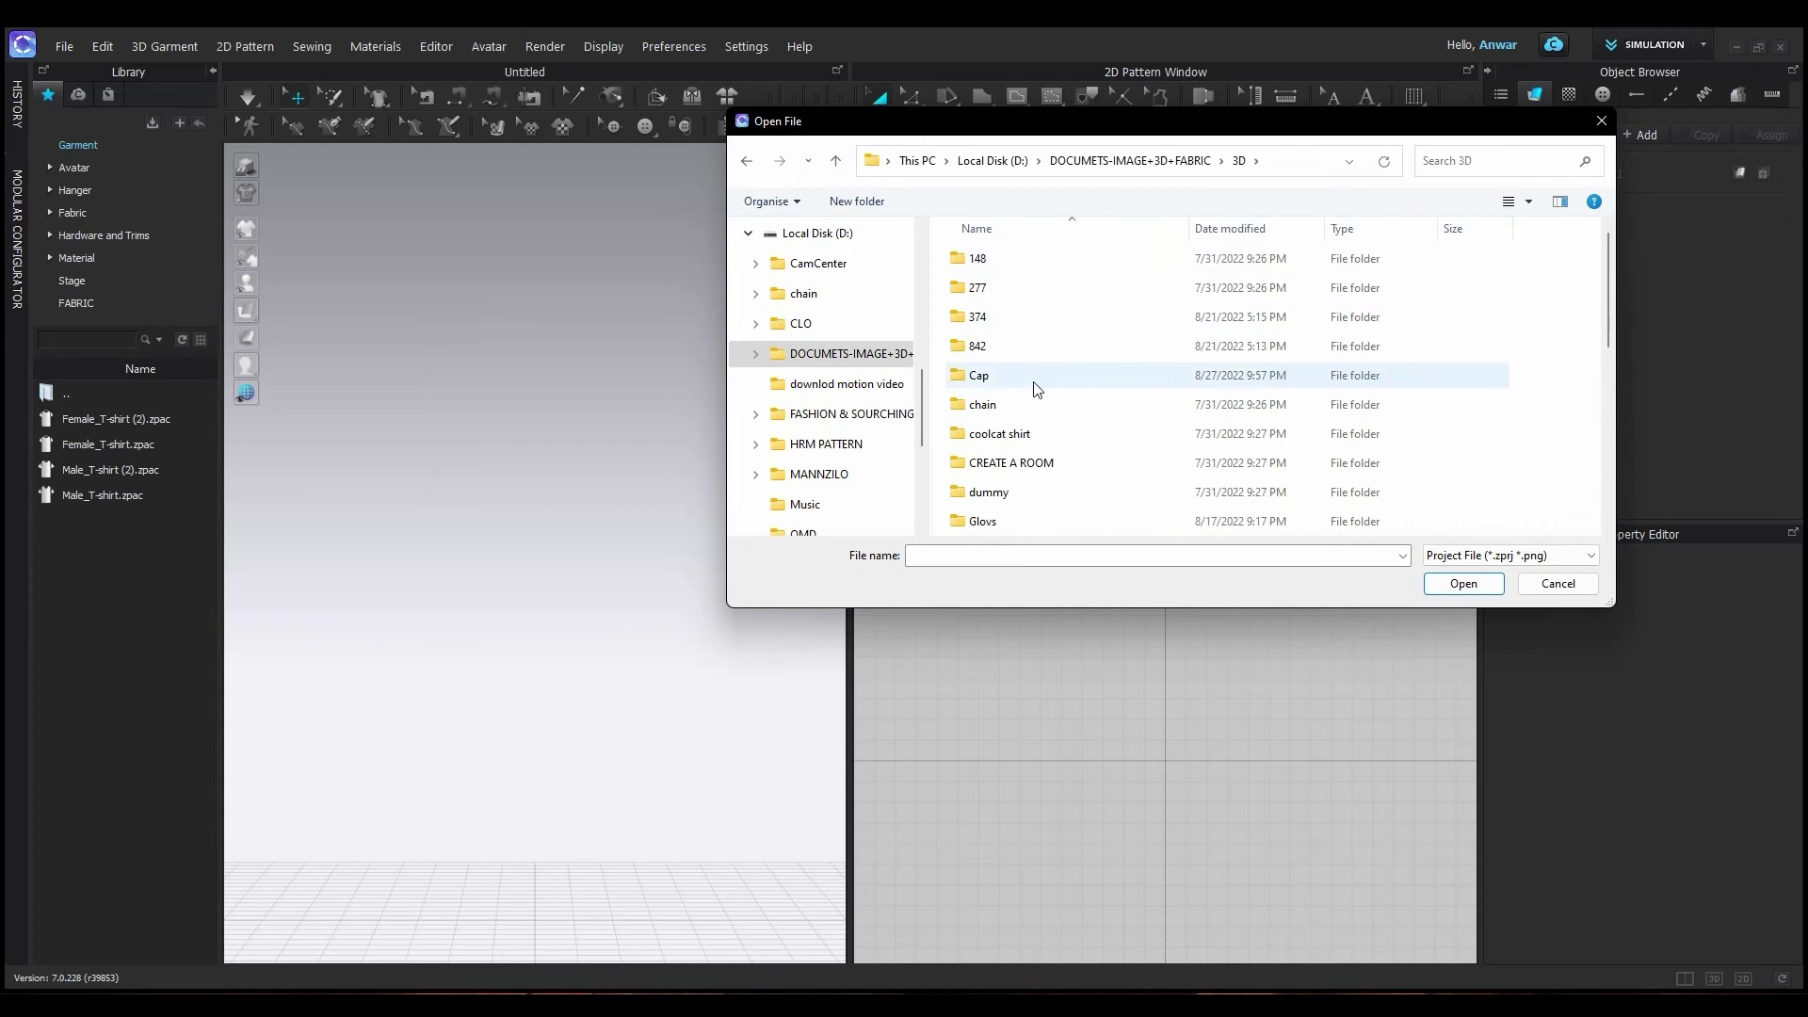
pyautogui.scroll(-1, 1037, 386)
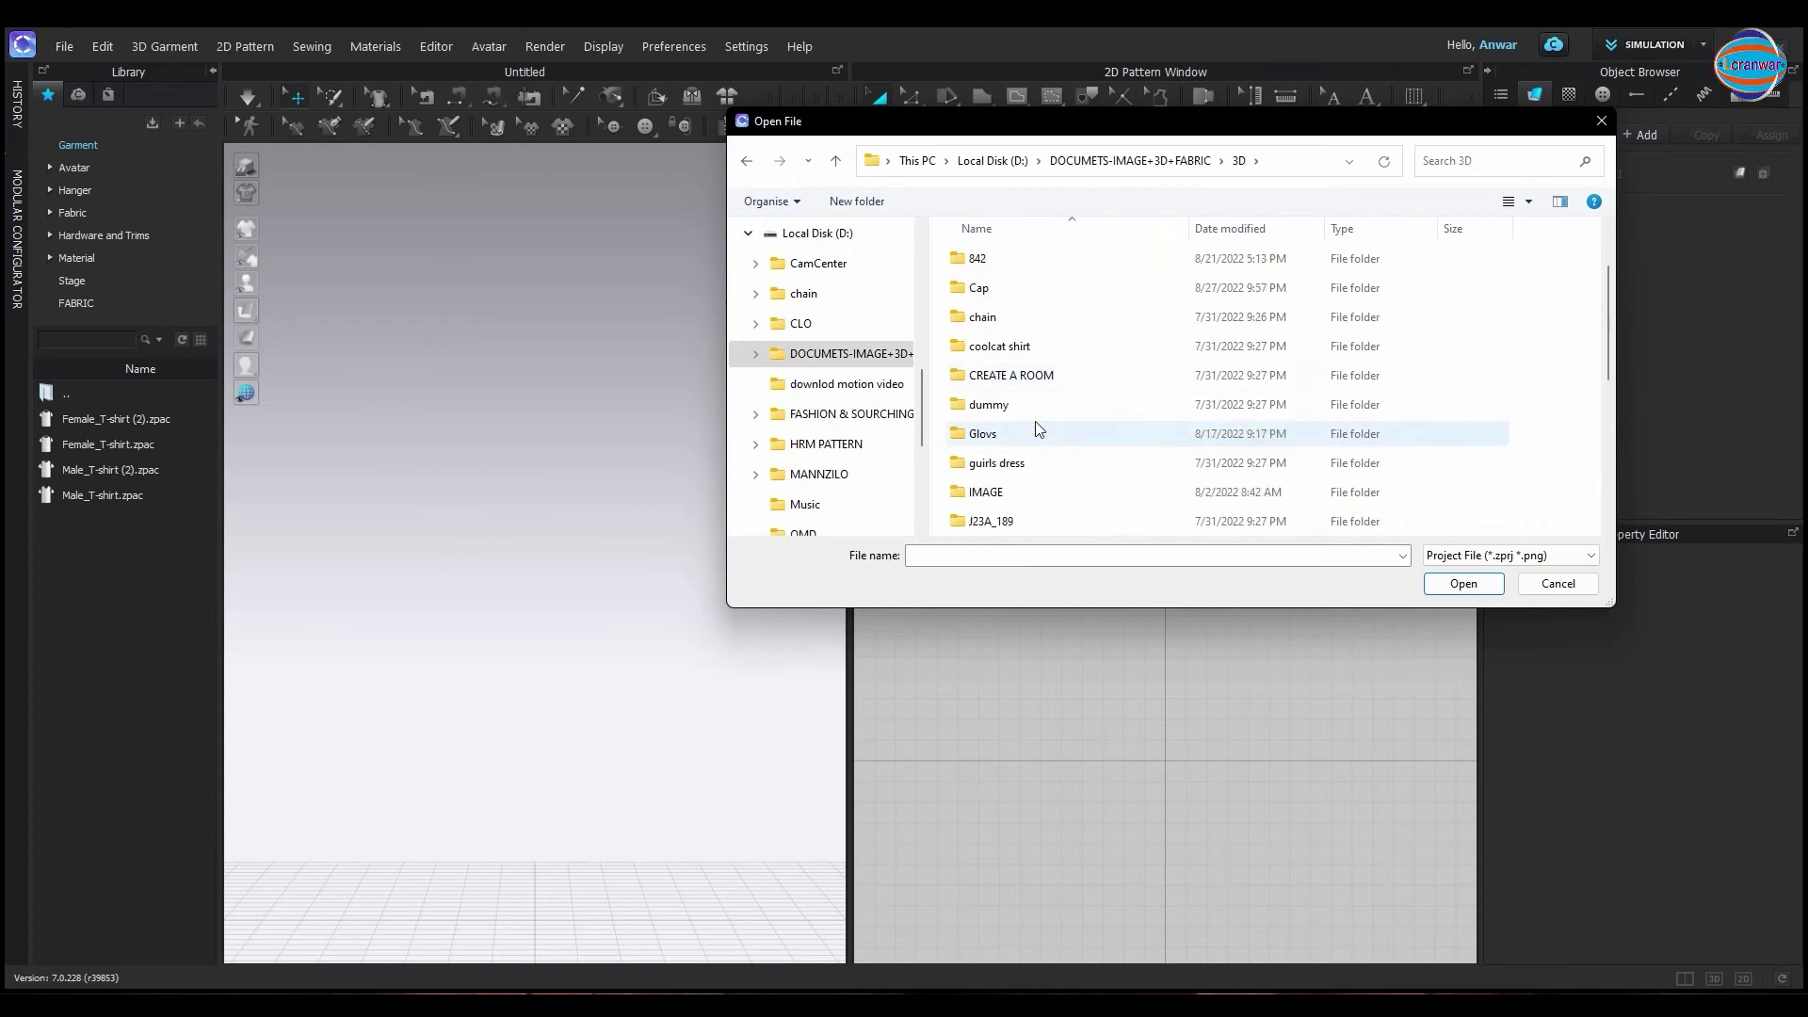
pyautogui.scroll(-1, 1033, 395)
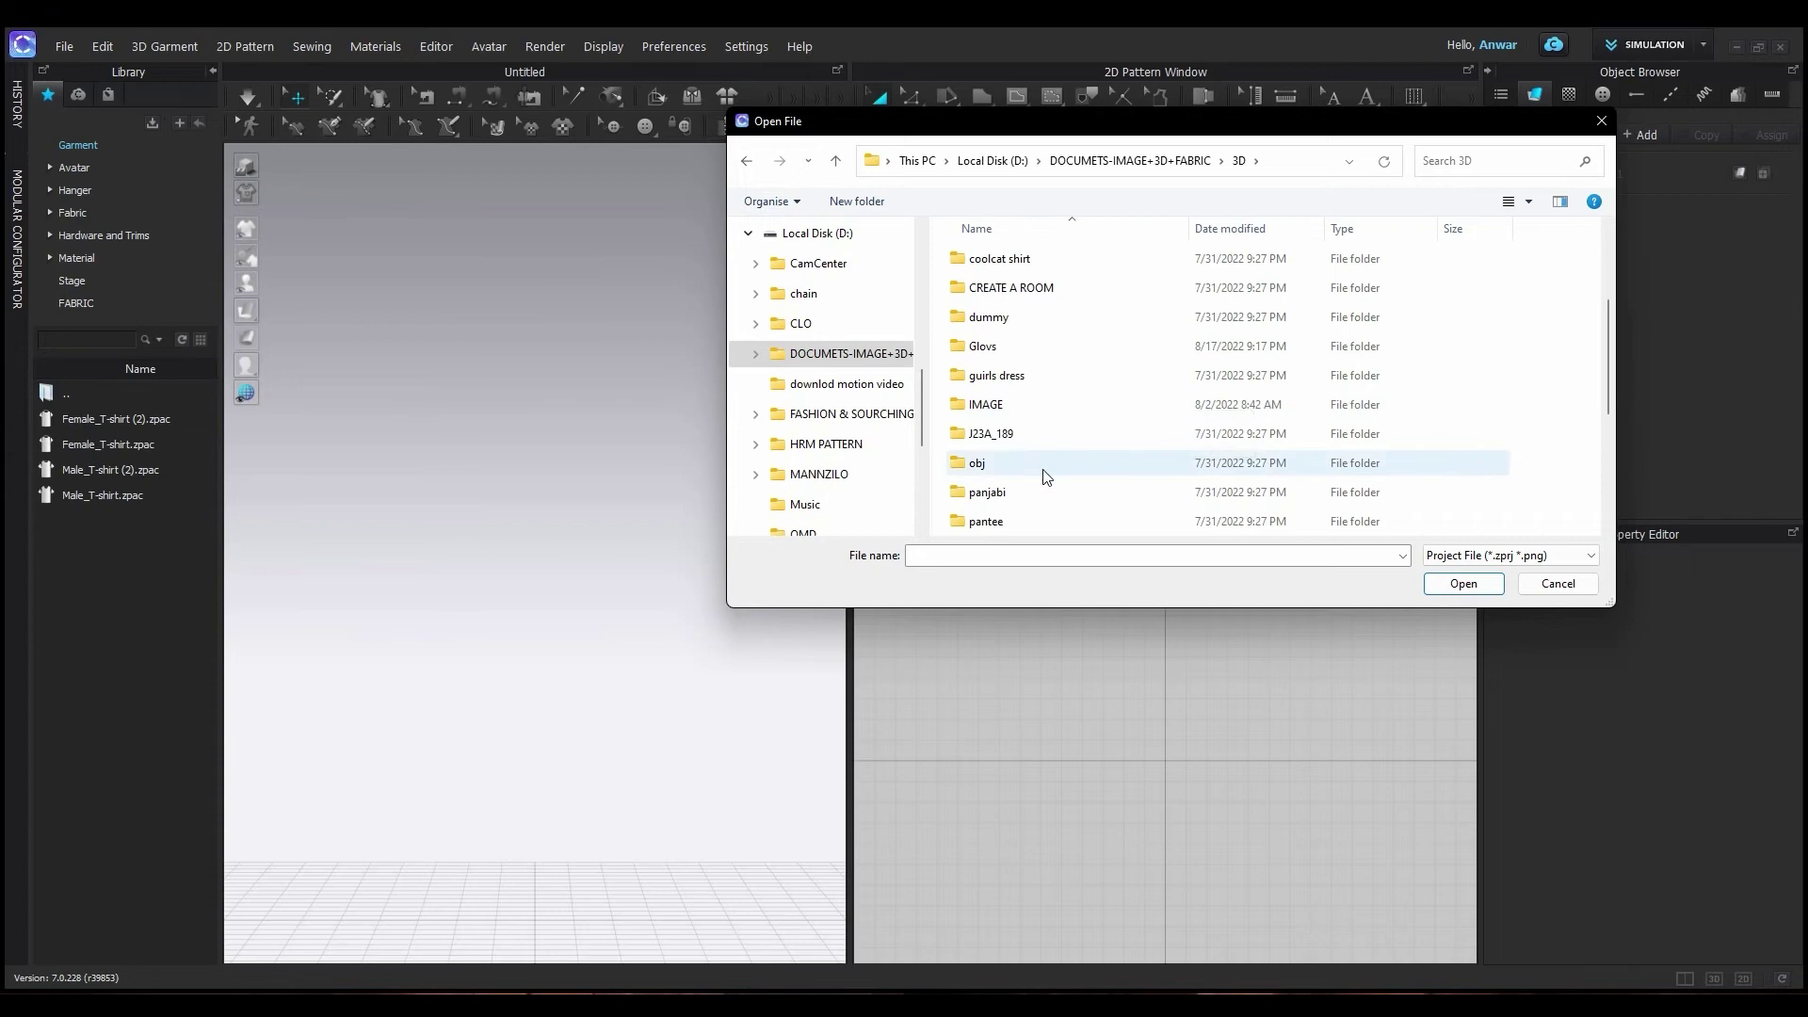
pyautogui.scroll(-2, 1042, 473)
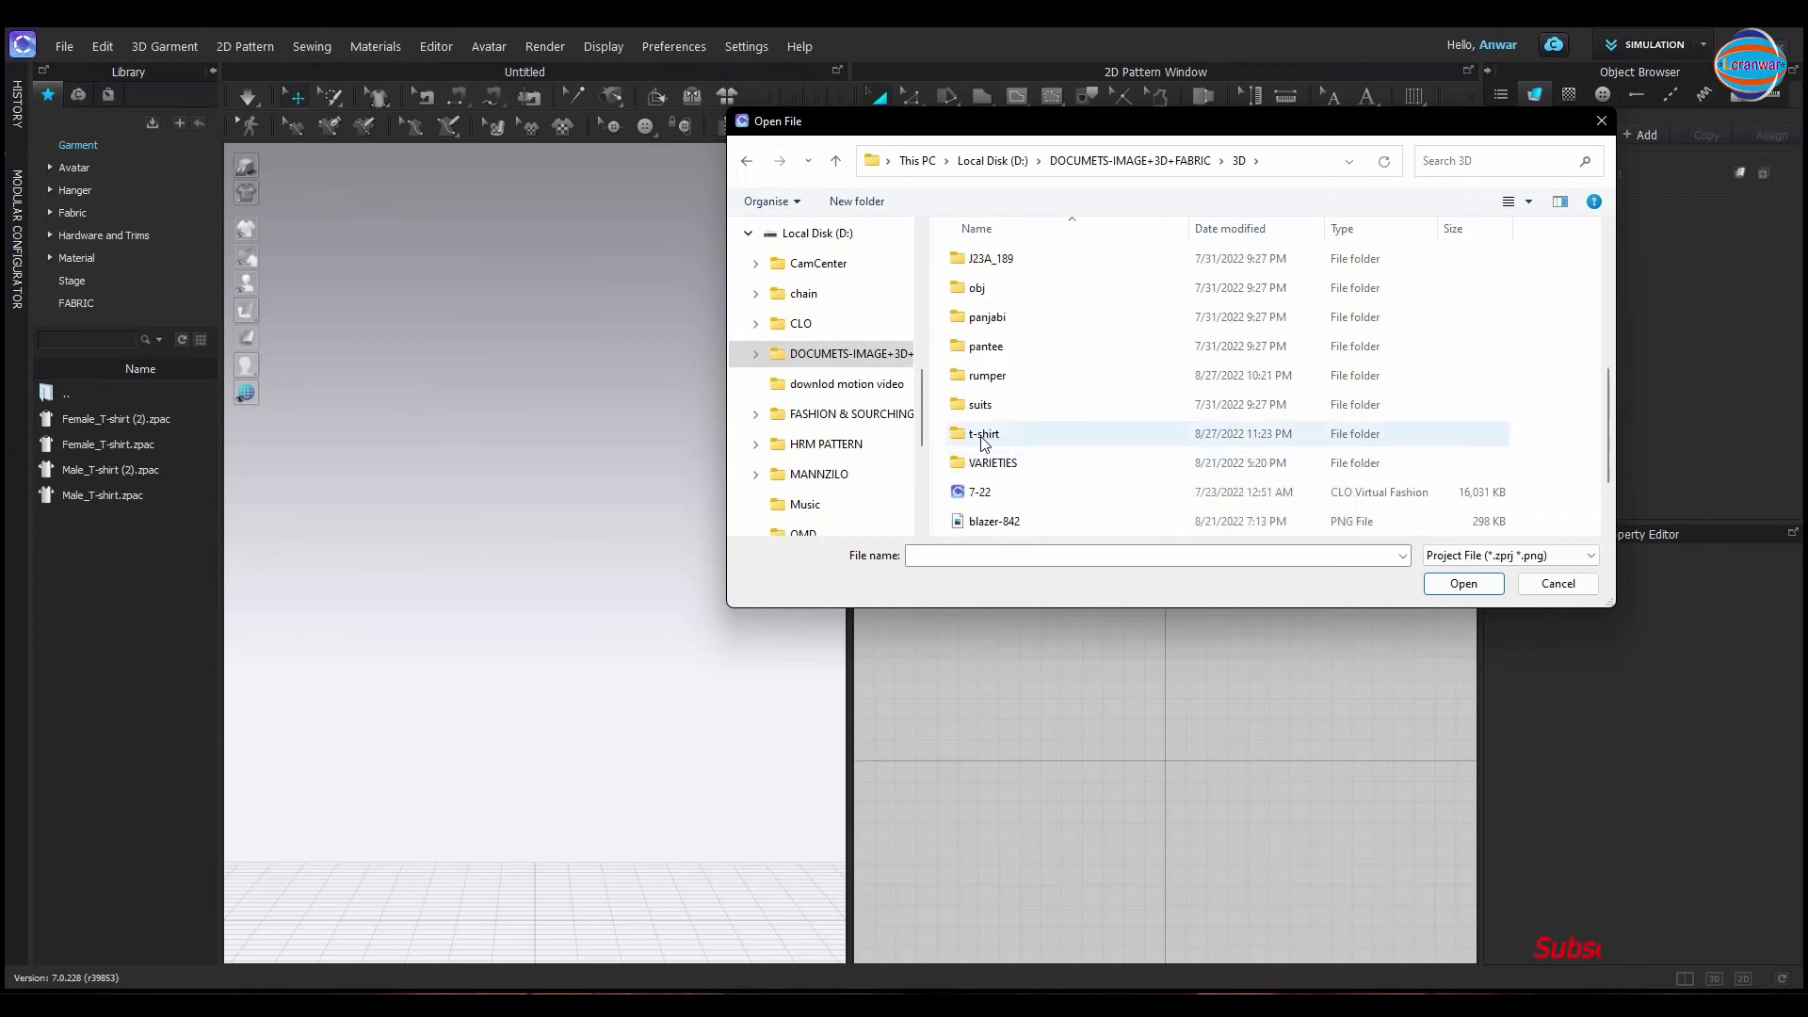
pyautogui.doubleClick(1032, 433)
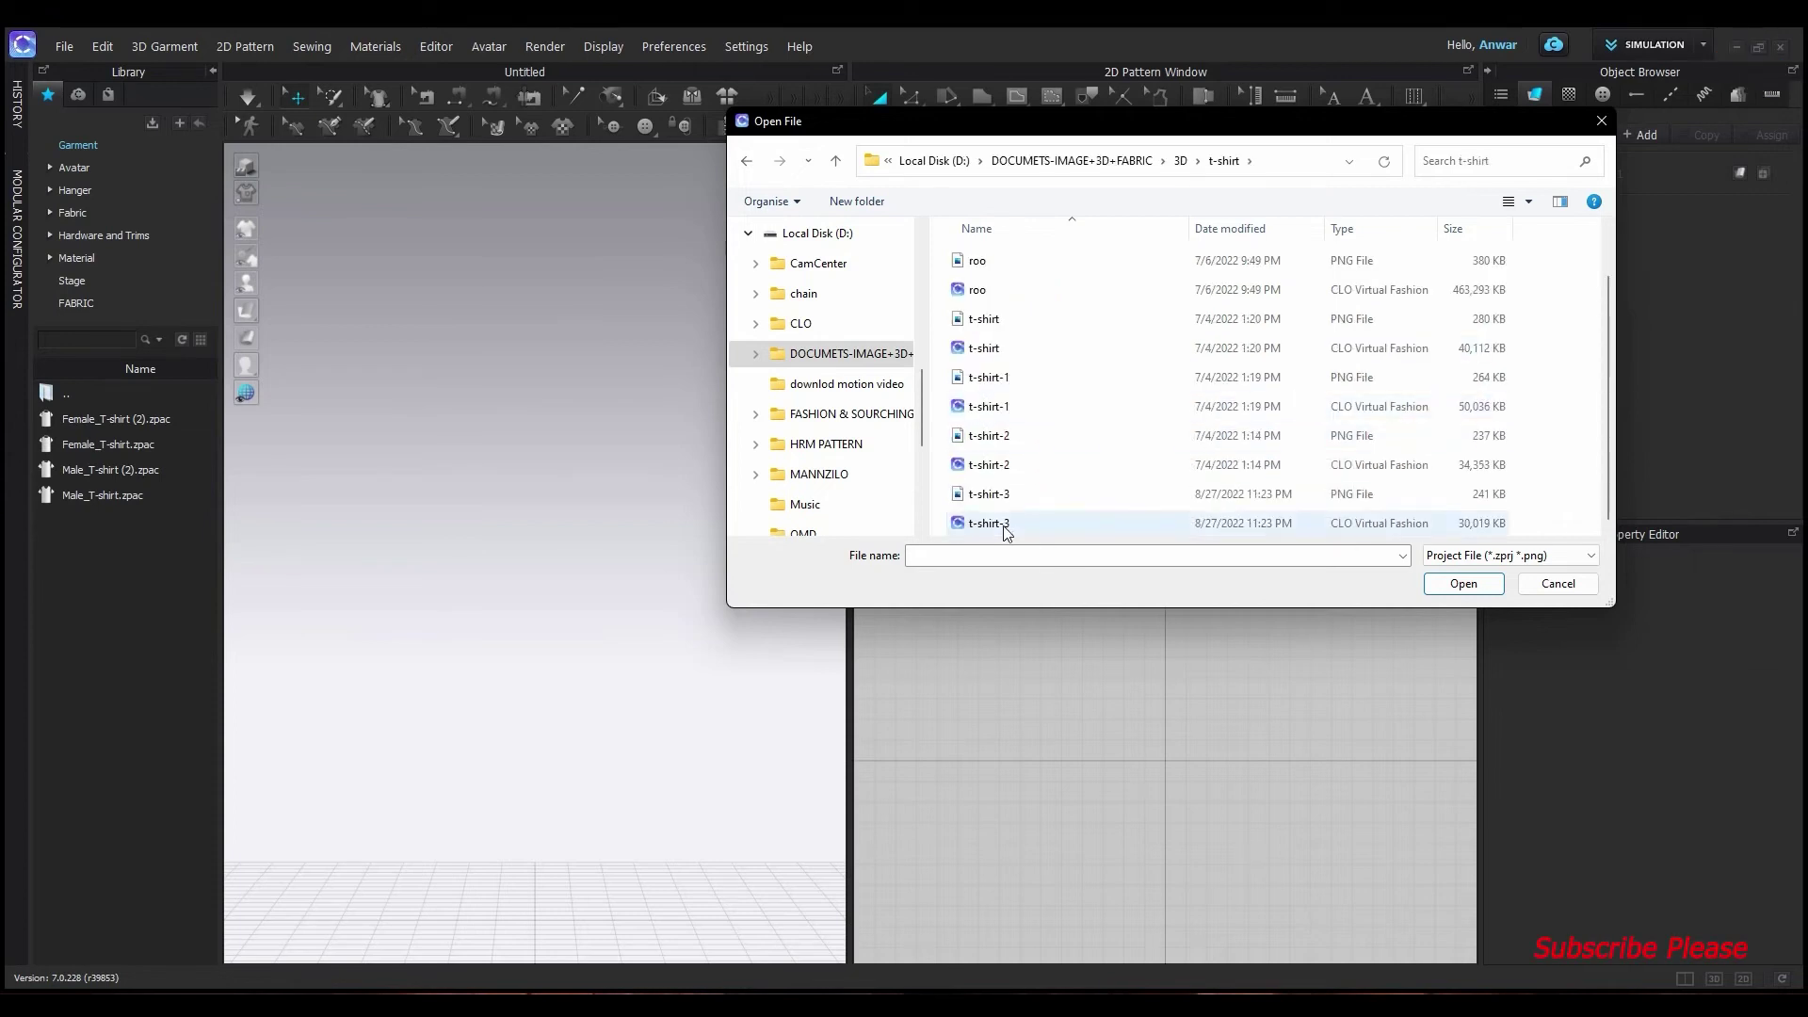
pyautogui.doubleClick(1004, 523)
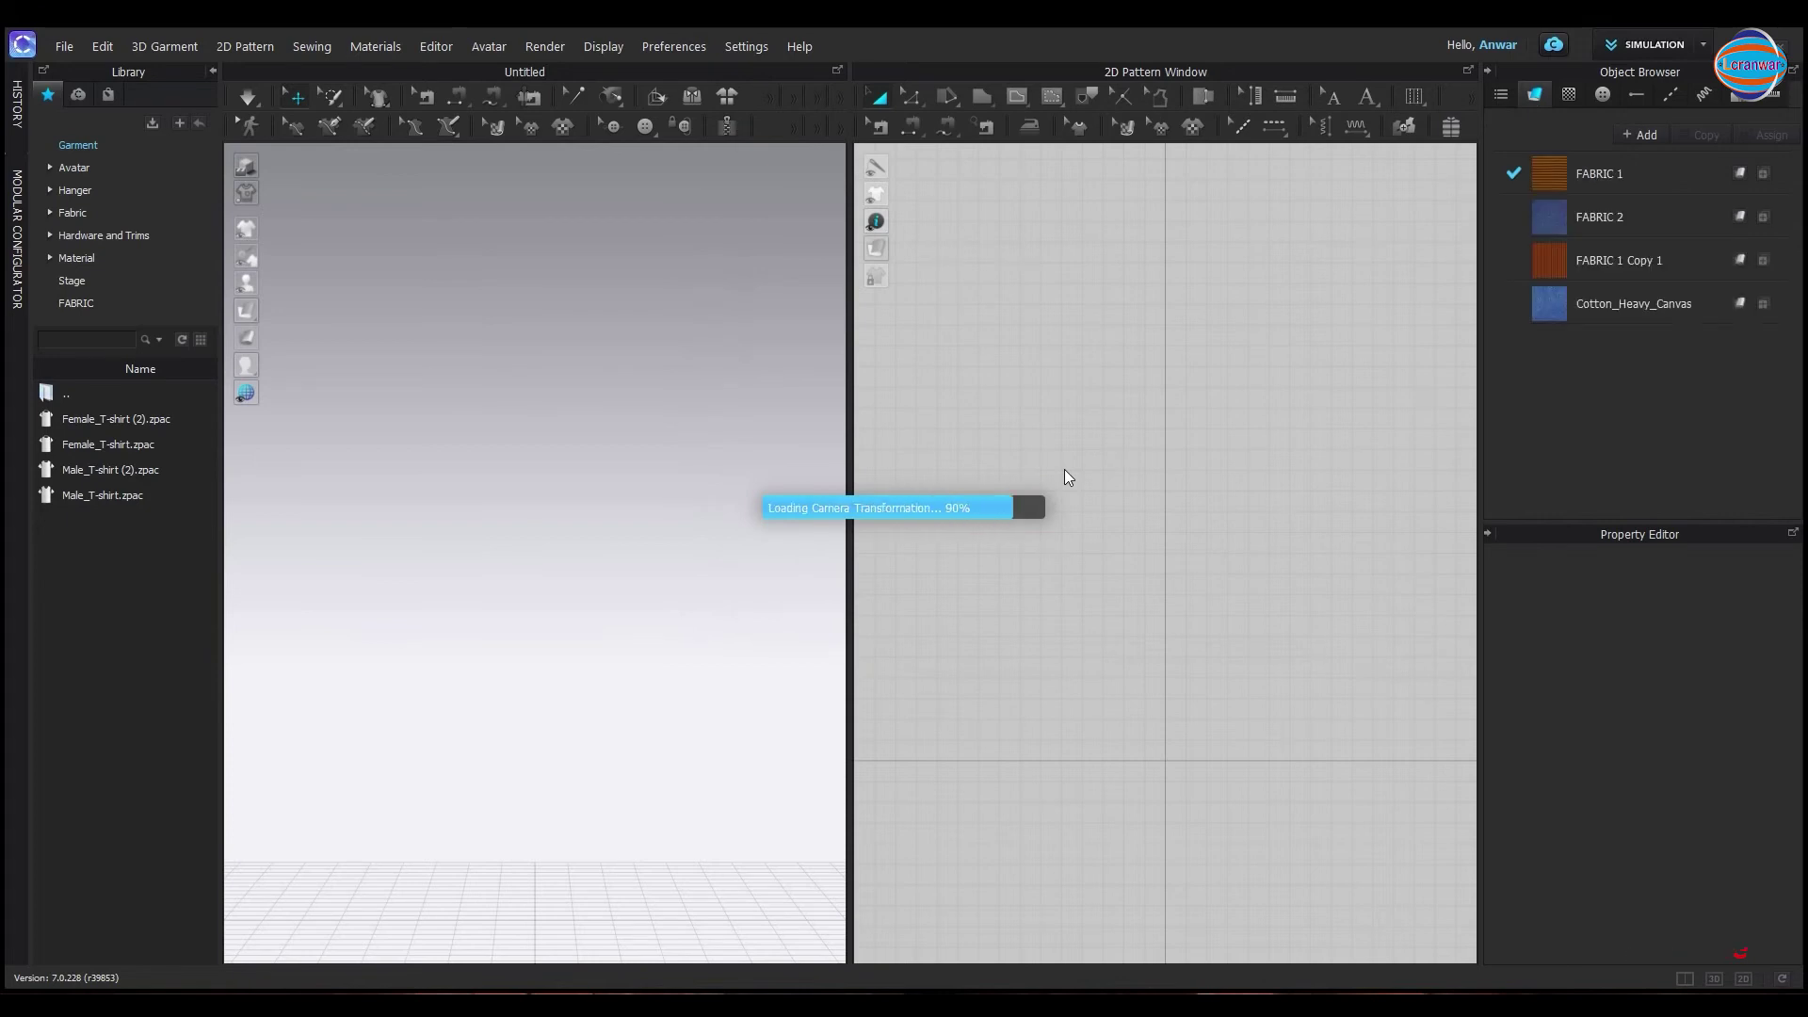
pyautogui.scroll(5, 730, 590)
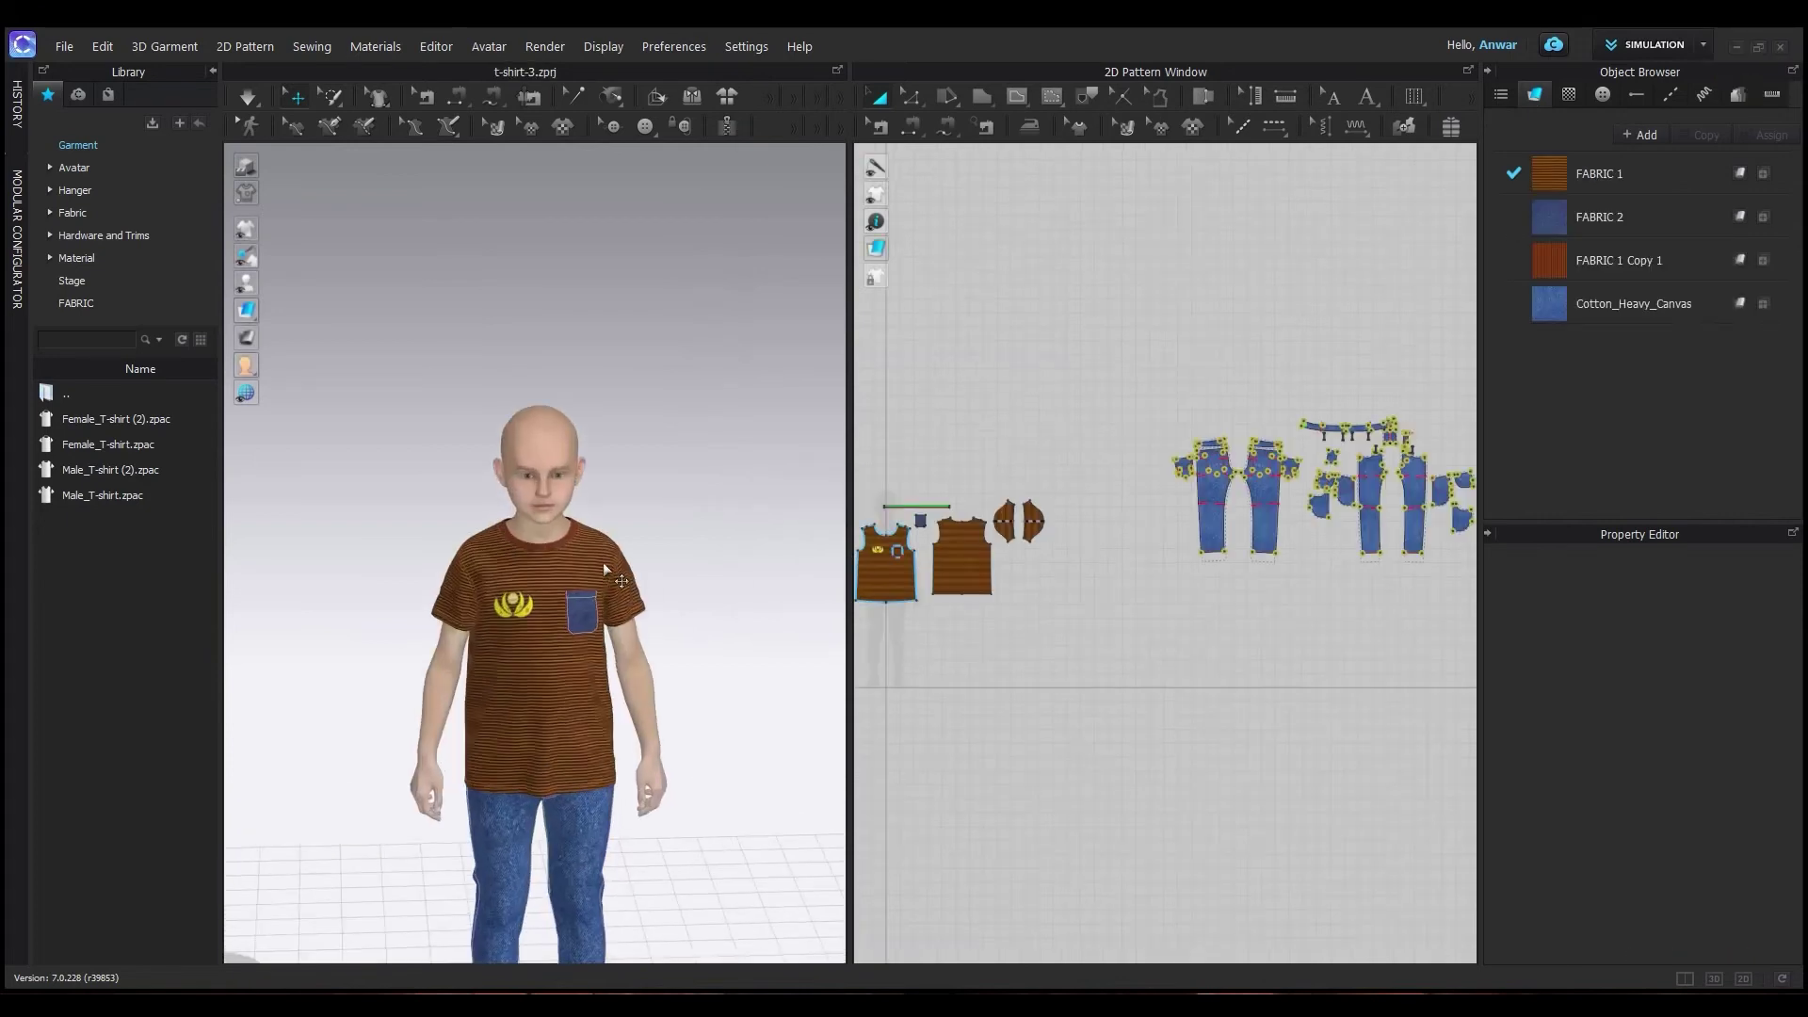
pyautogui.scroll(-2, 1055, 572)
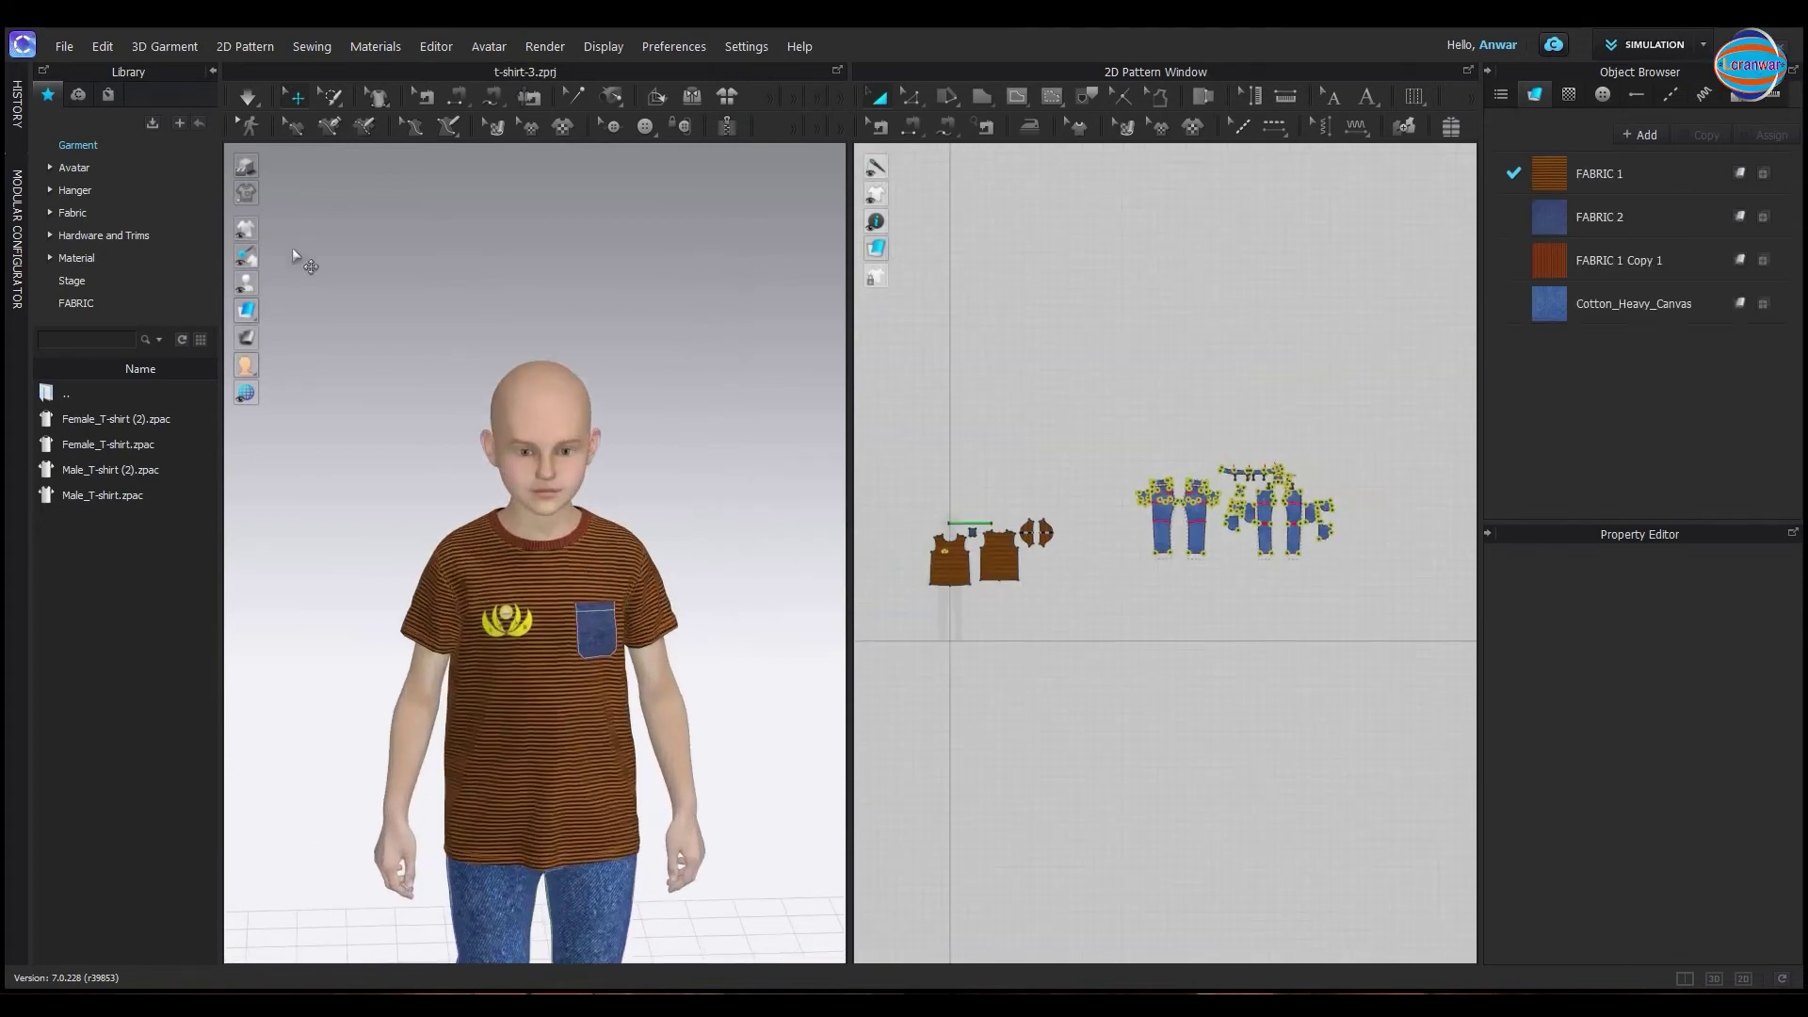
# Import the cap1 DXF from D:\PATTERN\CAP with Load Type set to Add
pyautogui.click(64, 46)
pyautogui.moveTo(74, 224)
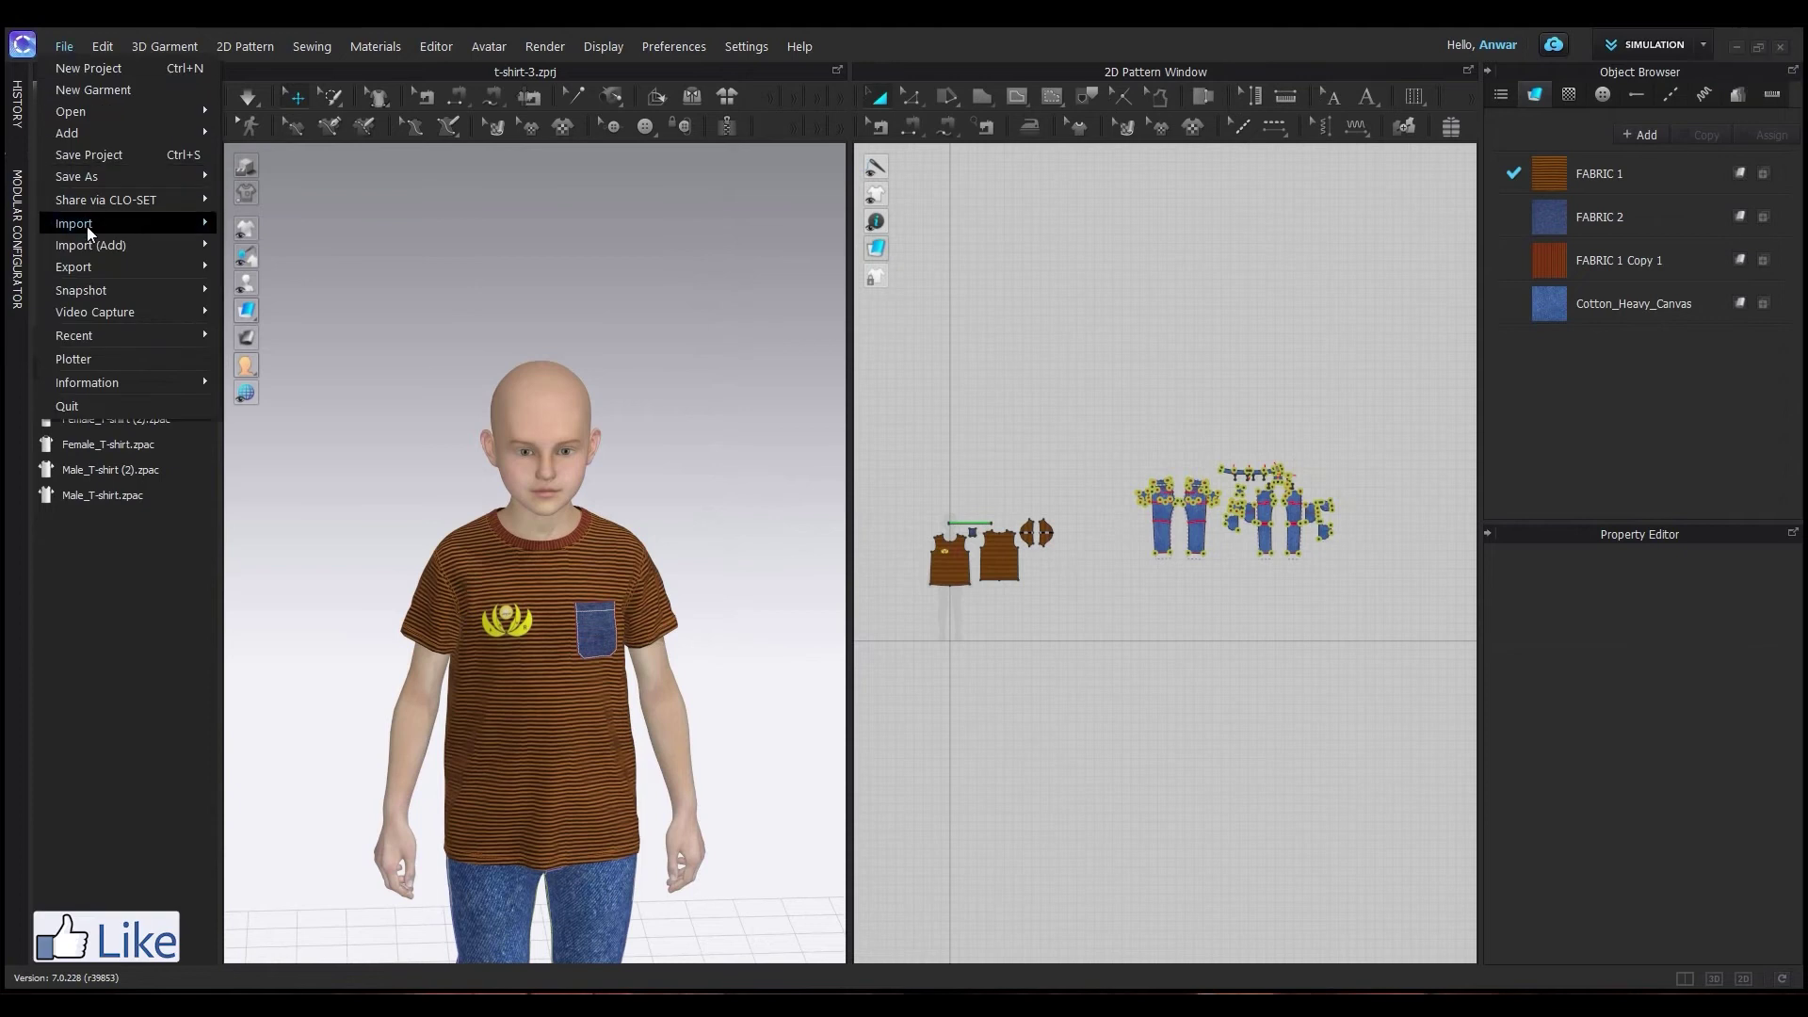
pyautogui.click(302, 229)
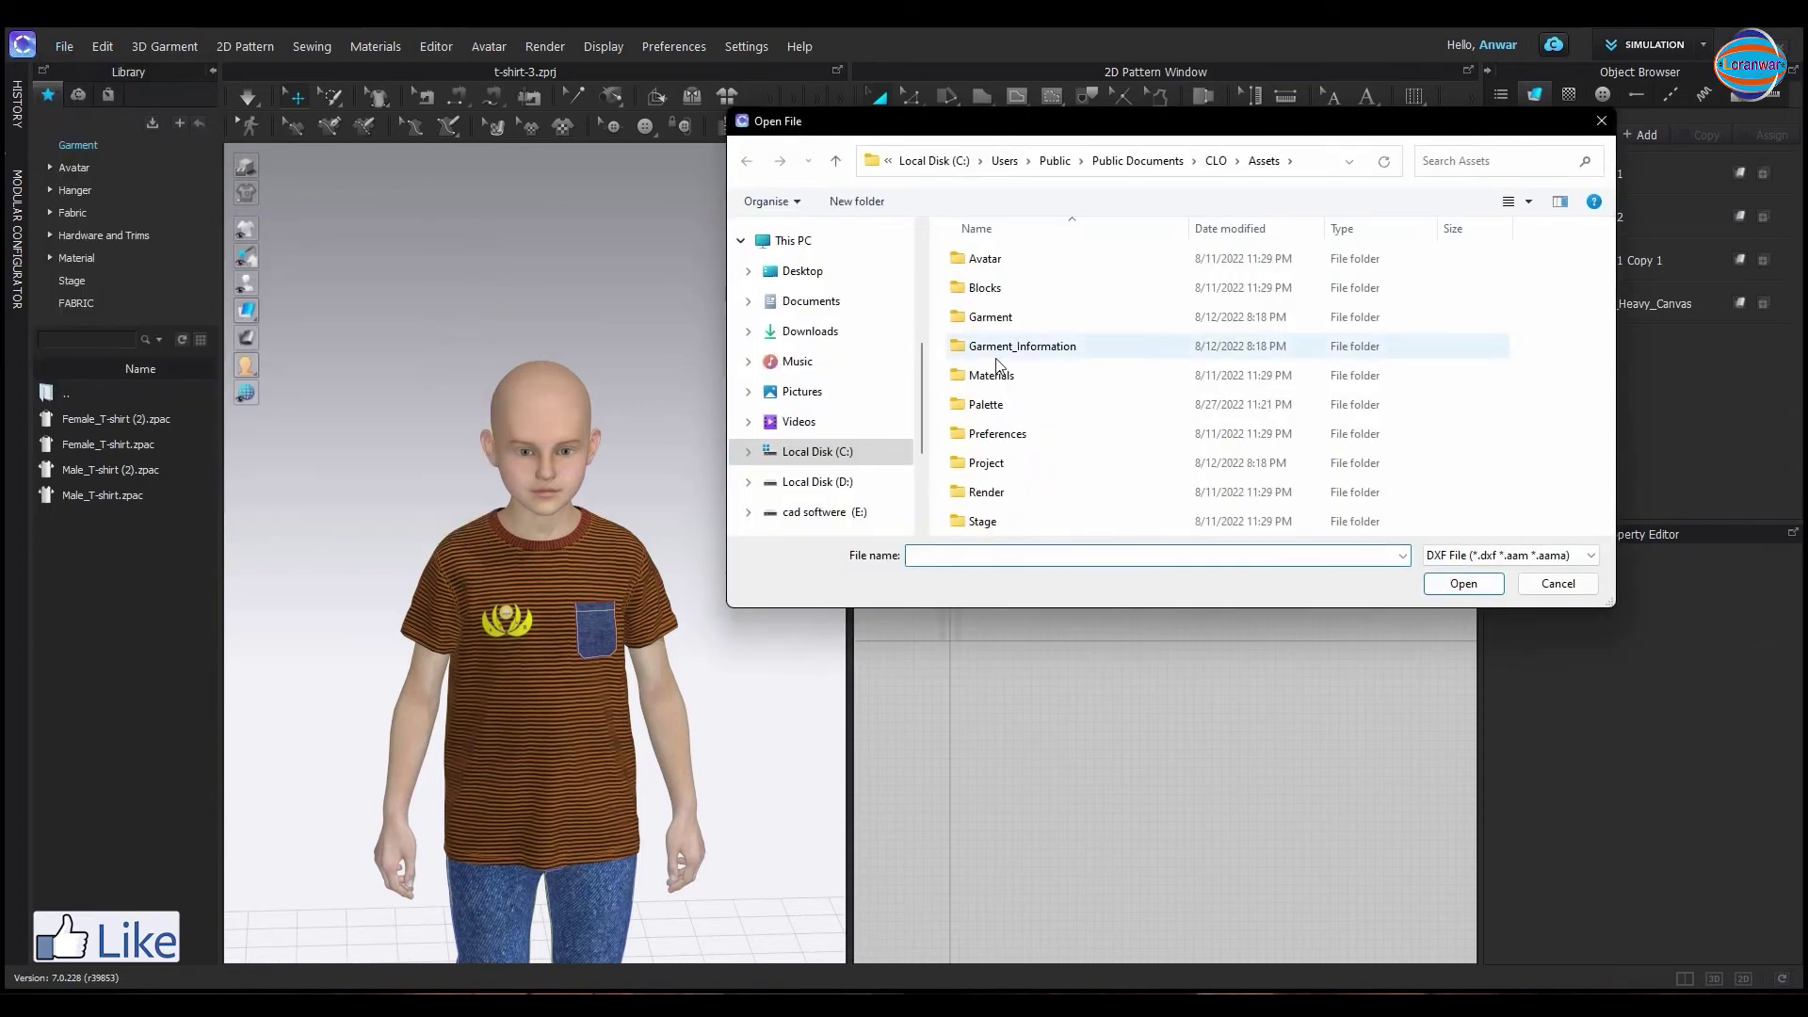
pyautogui.click(816, 484)
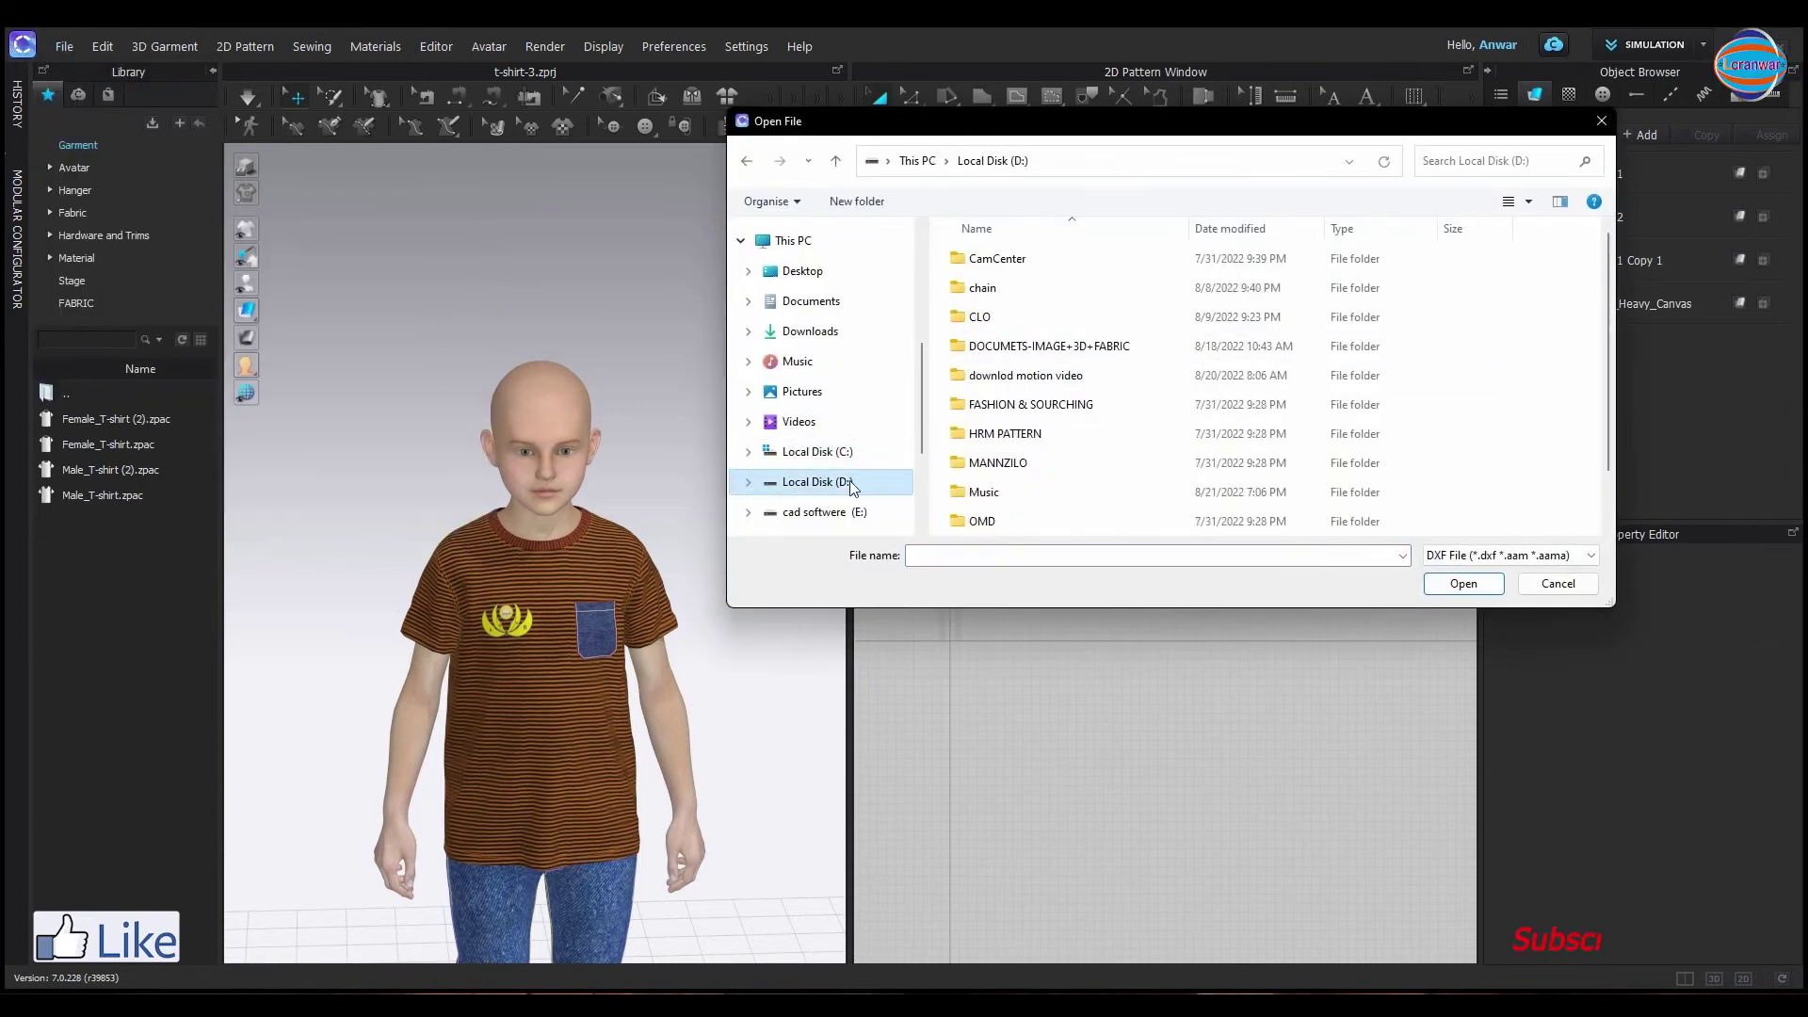
pyautogui.scroll(-1, 1062, 447)
pyautogui.doubleClick(1022, 485)
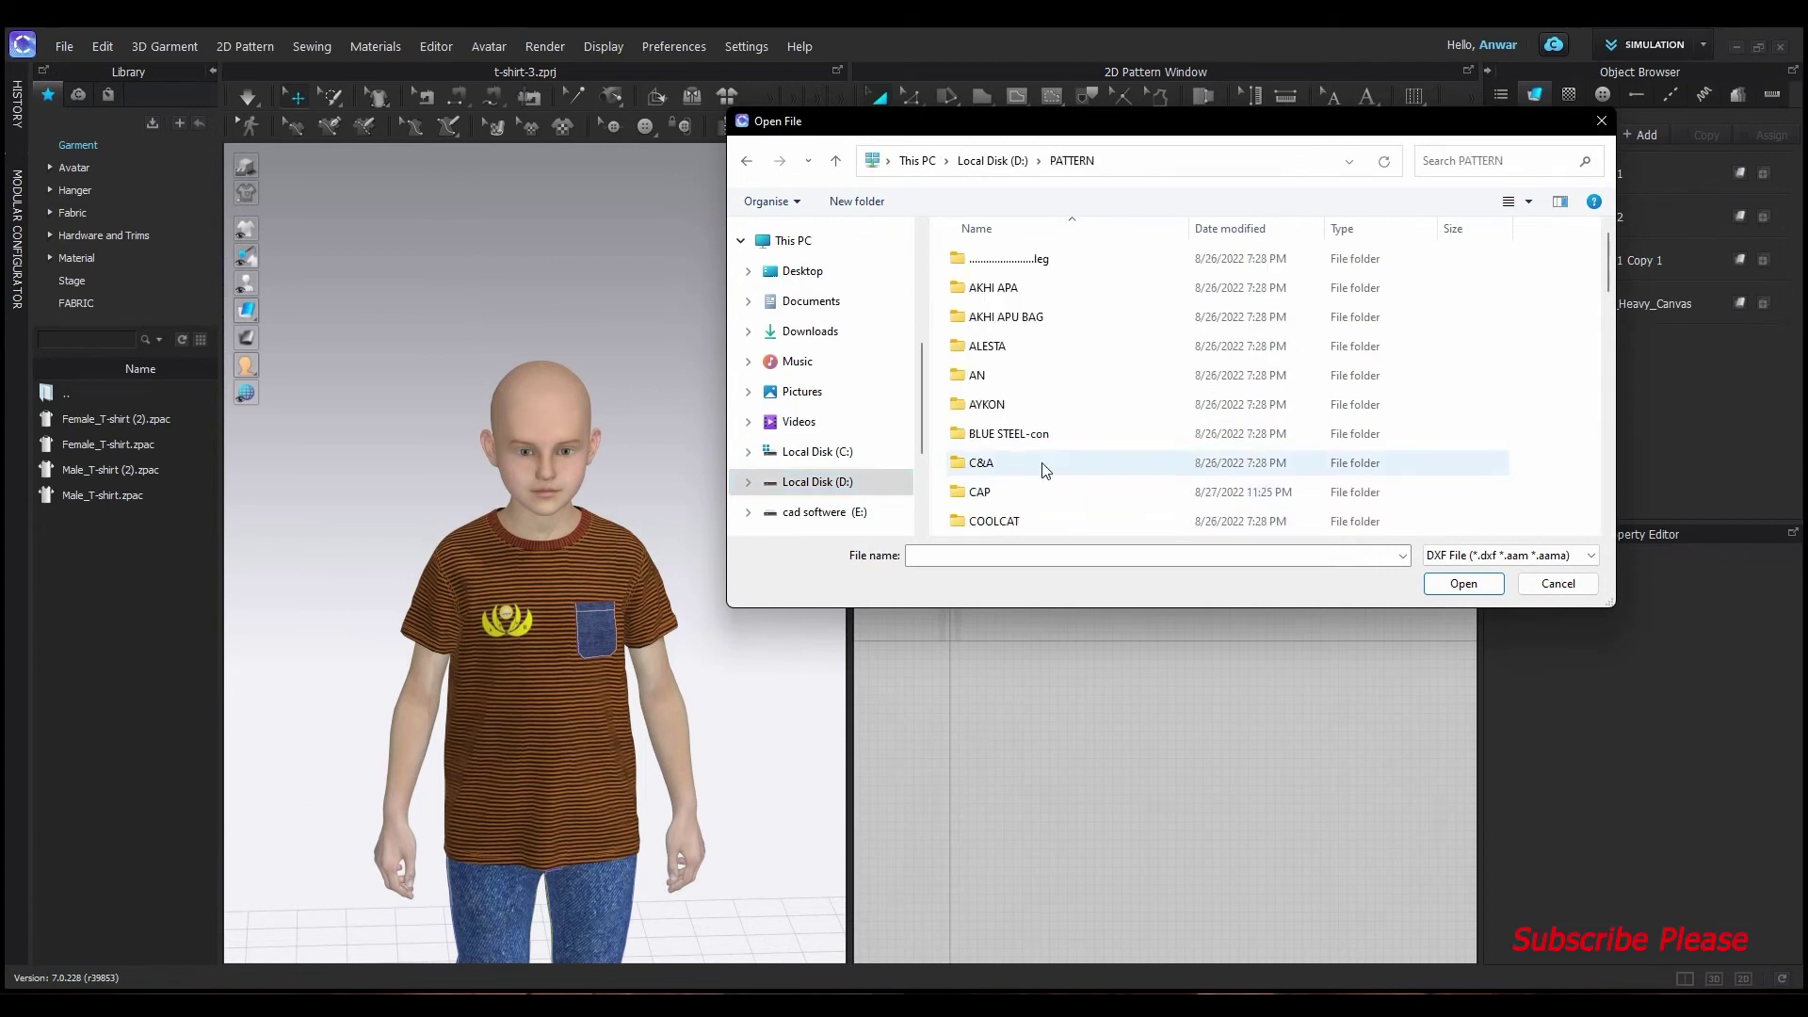
pyautogui.doubleClick(998, 493)
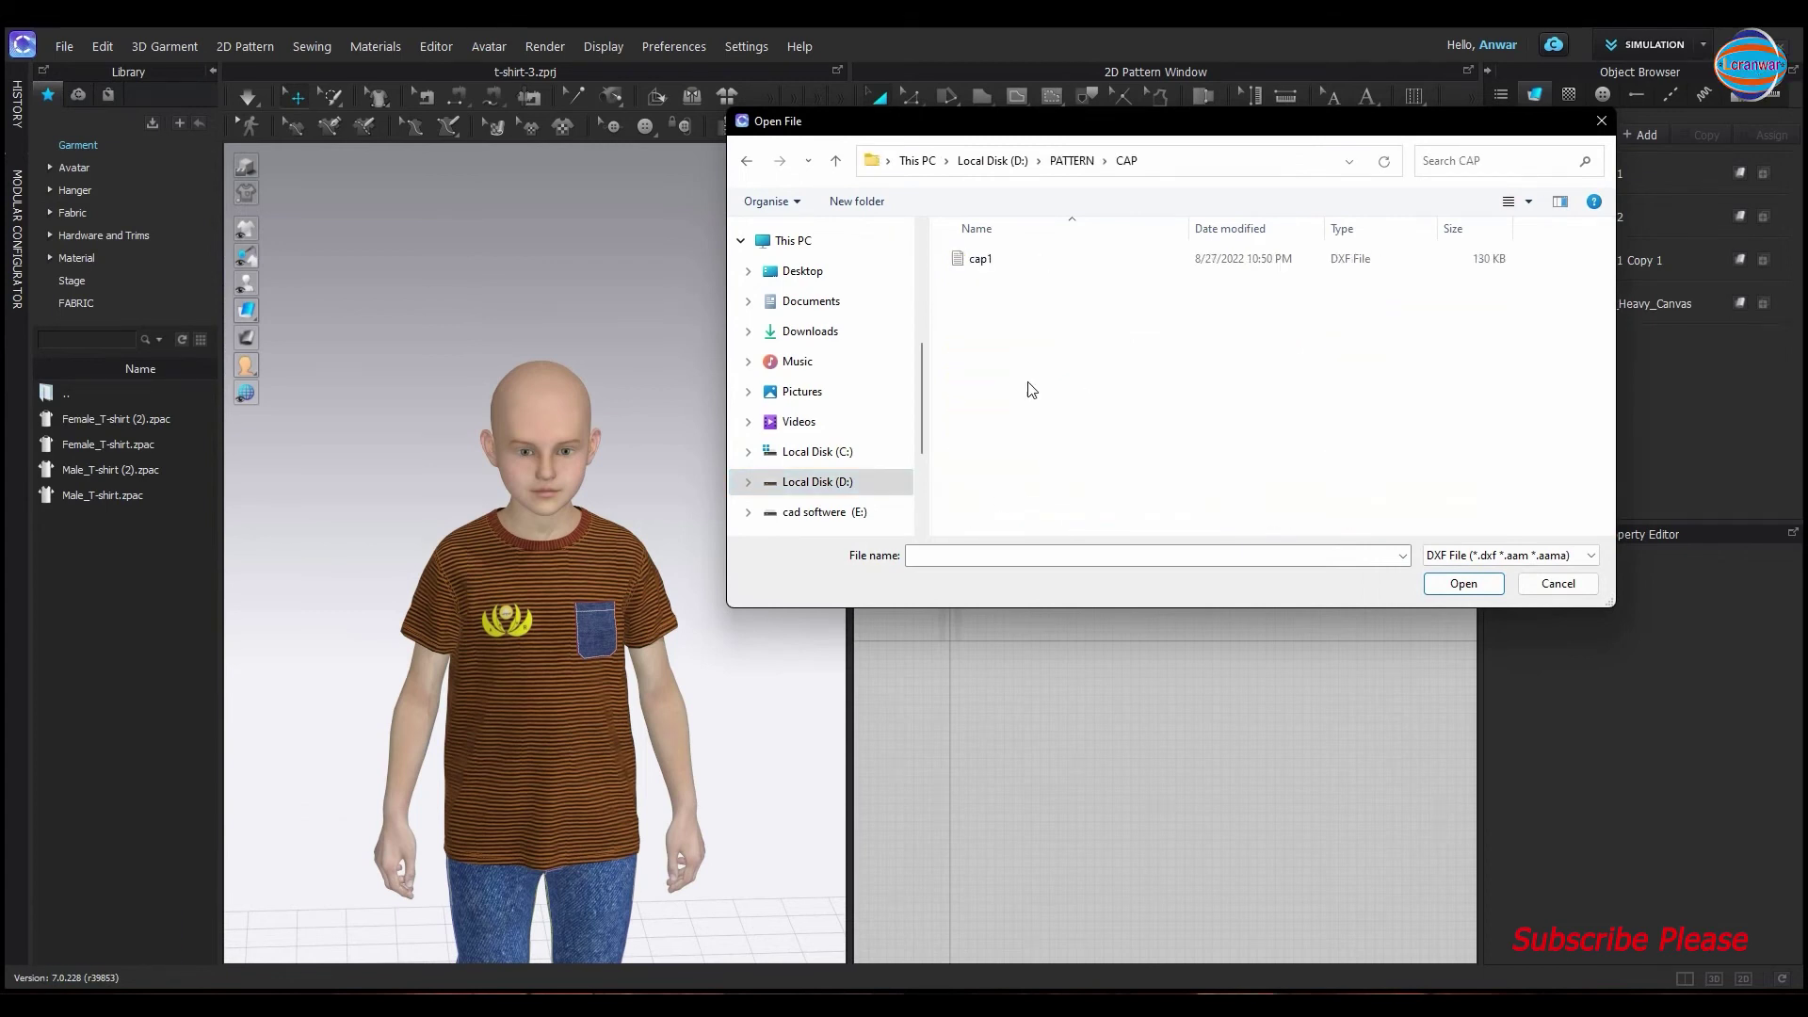
pyautogui.doubleClick(979, 261)
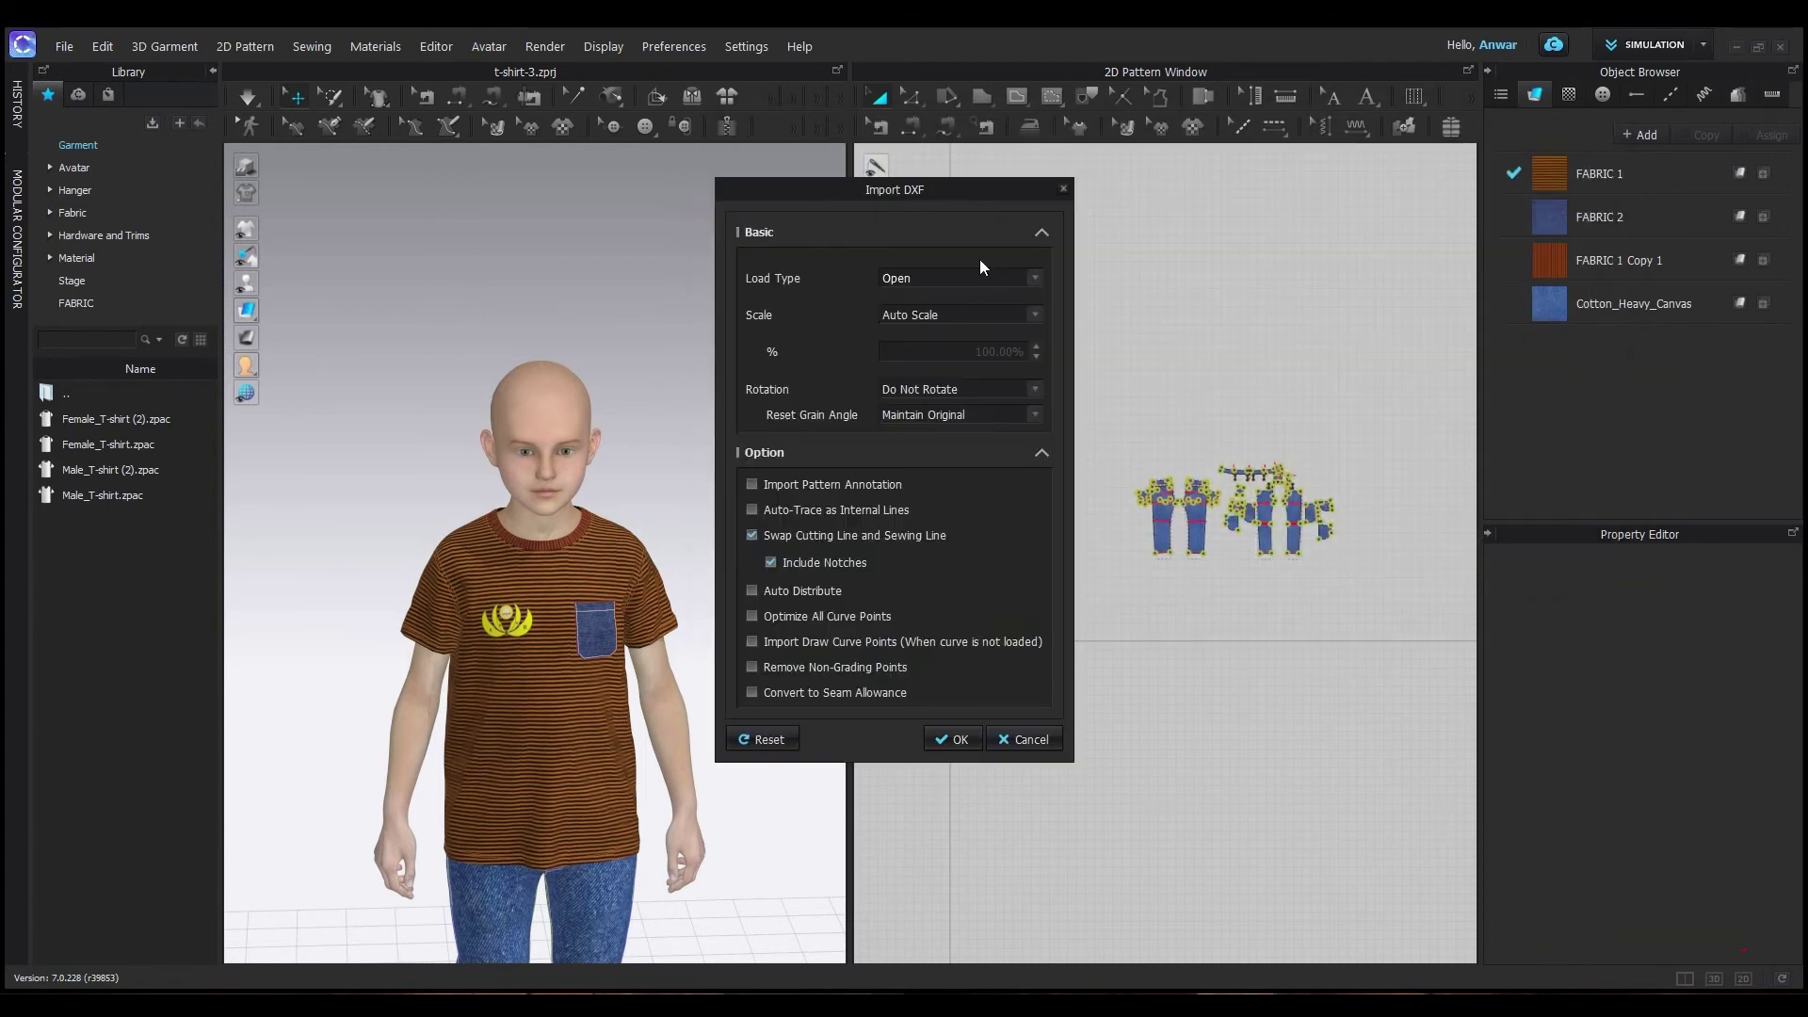
pyautogui.click(1035, 278)
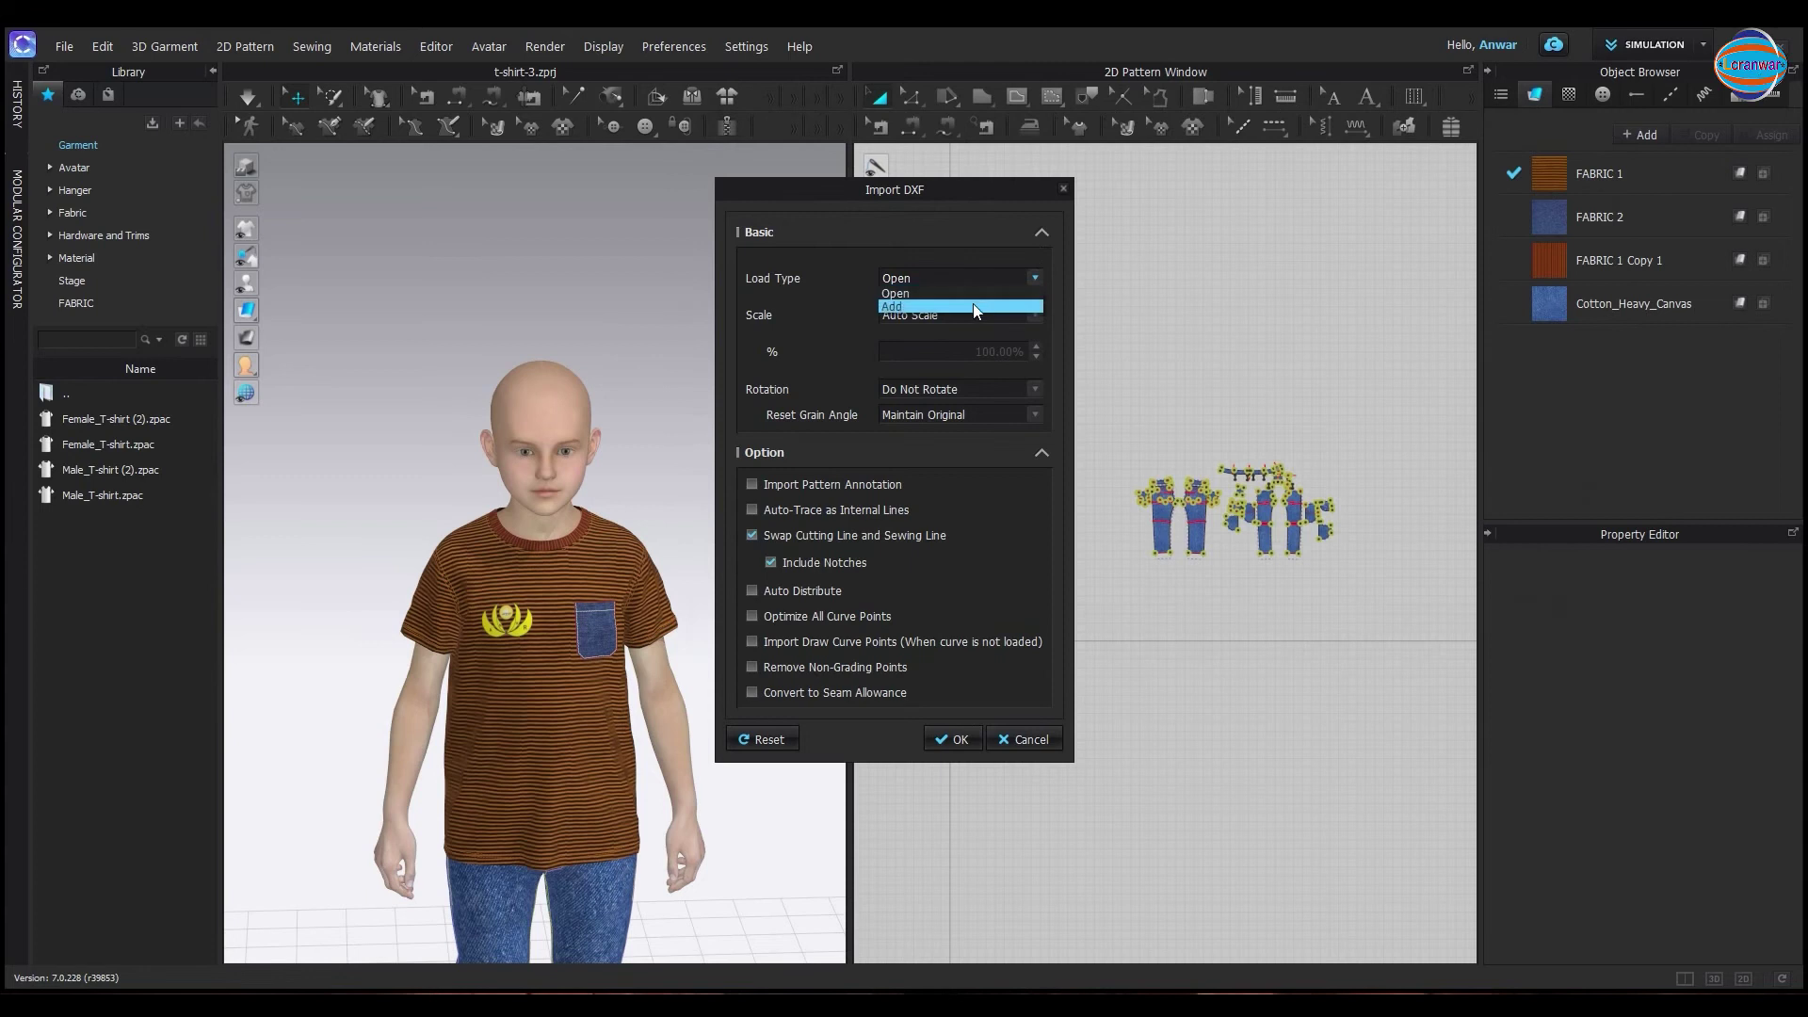
pyautogui.click(951, 738)
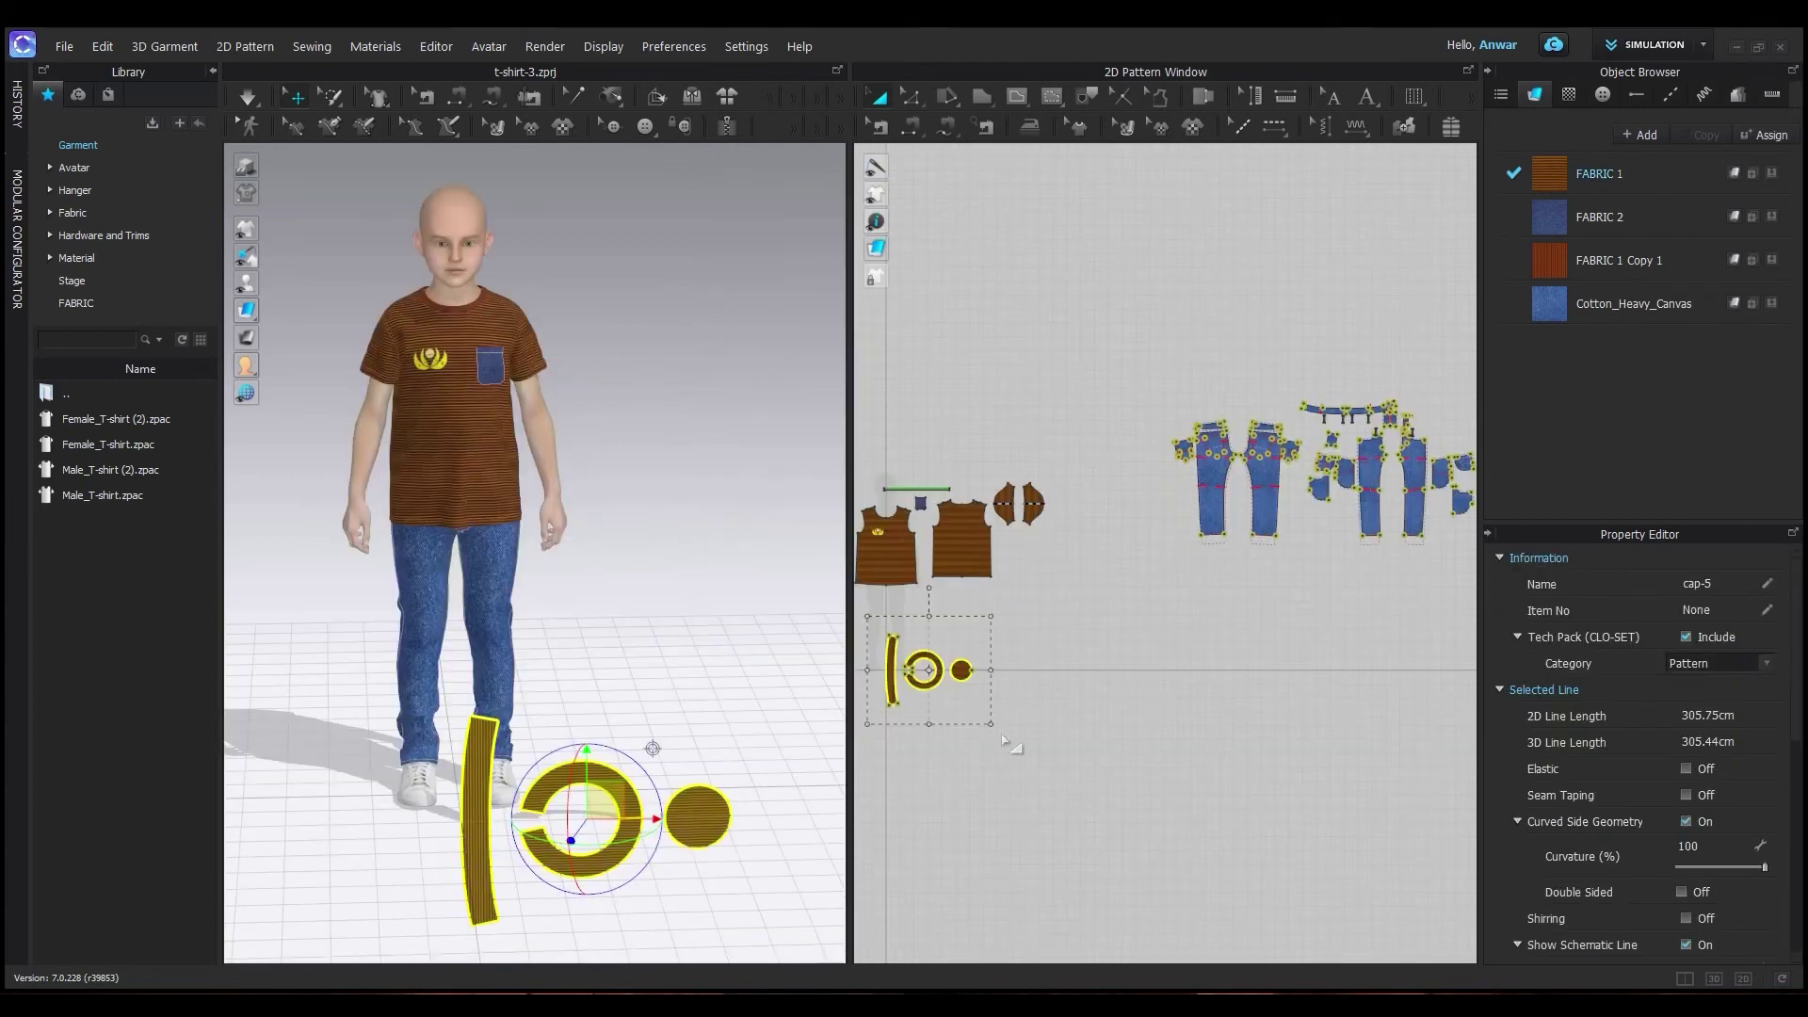
# Select all three cap pieces in the 2D window and rotate them in the layout
pyautogui.scroll(-1, 1045, 744)
pyautogui.moveTo(880, 623)
pyautogui.mouseDown()
pyautogui.moveTo(967, 693)
pyautogui.moveTo(1128, 721)
pyautogui.mouseUp()
pyautogui.scroll(2, 1130, 725)
pyautogui.scroll(2, 1130, 725)
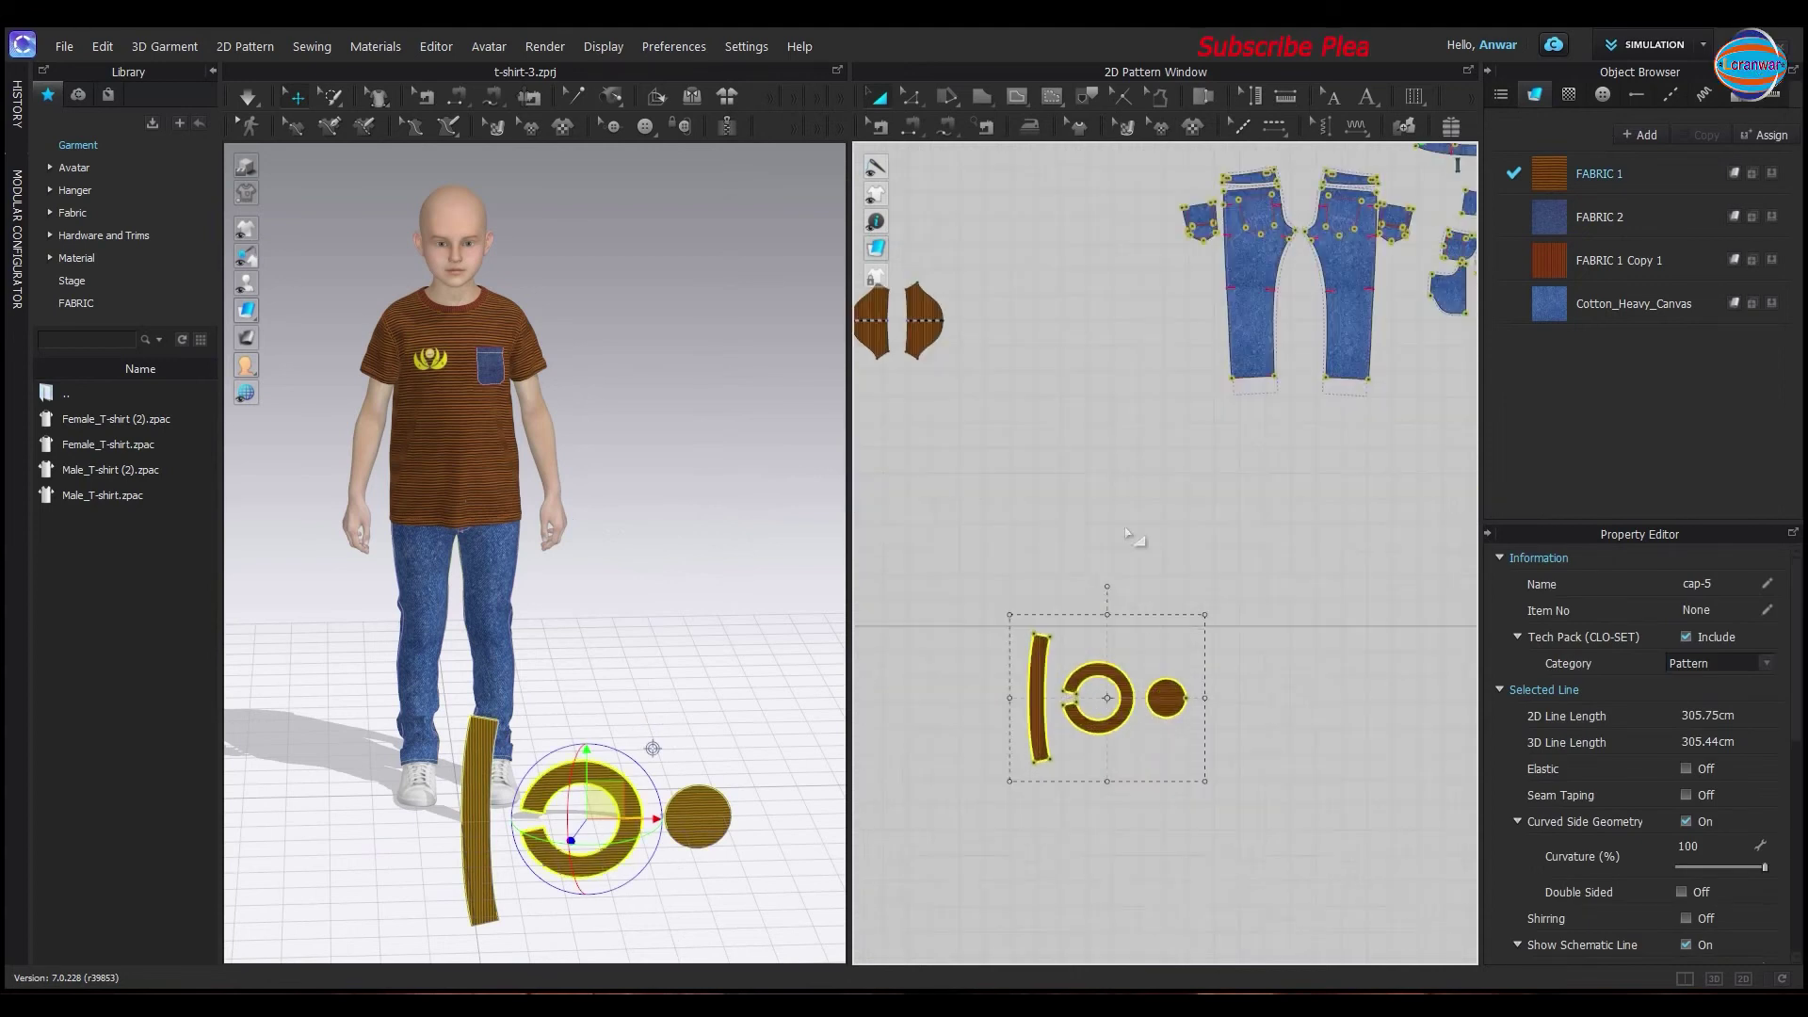
pyautogui.moveTo(1107, 583); pyautogui.dragTo(1047, 703)
pyautogui.press('Escape')
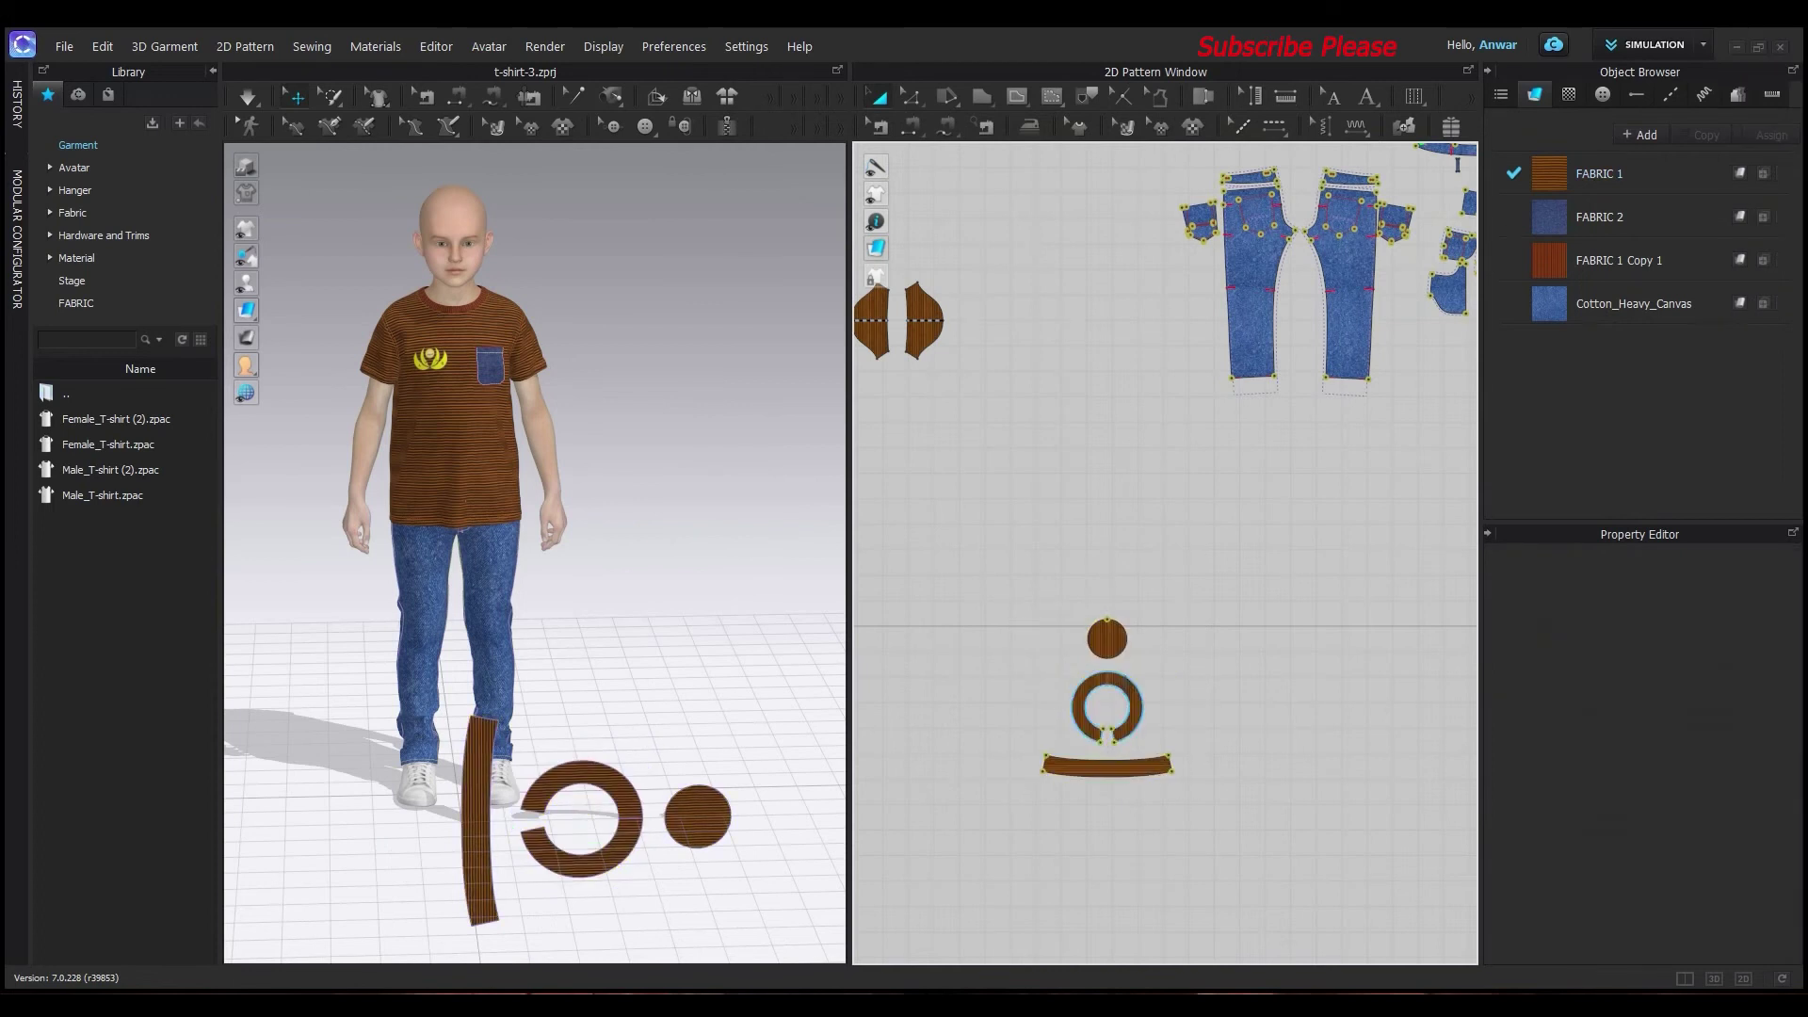
# Rearrange the pieces: band moved up under the circle, ring placed beneath the band
pyautogui.click(1123, 693)
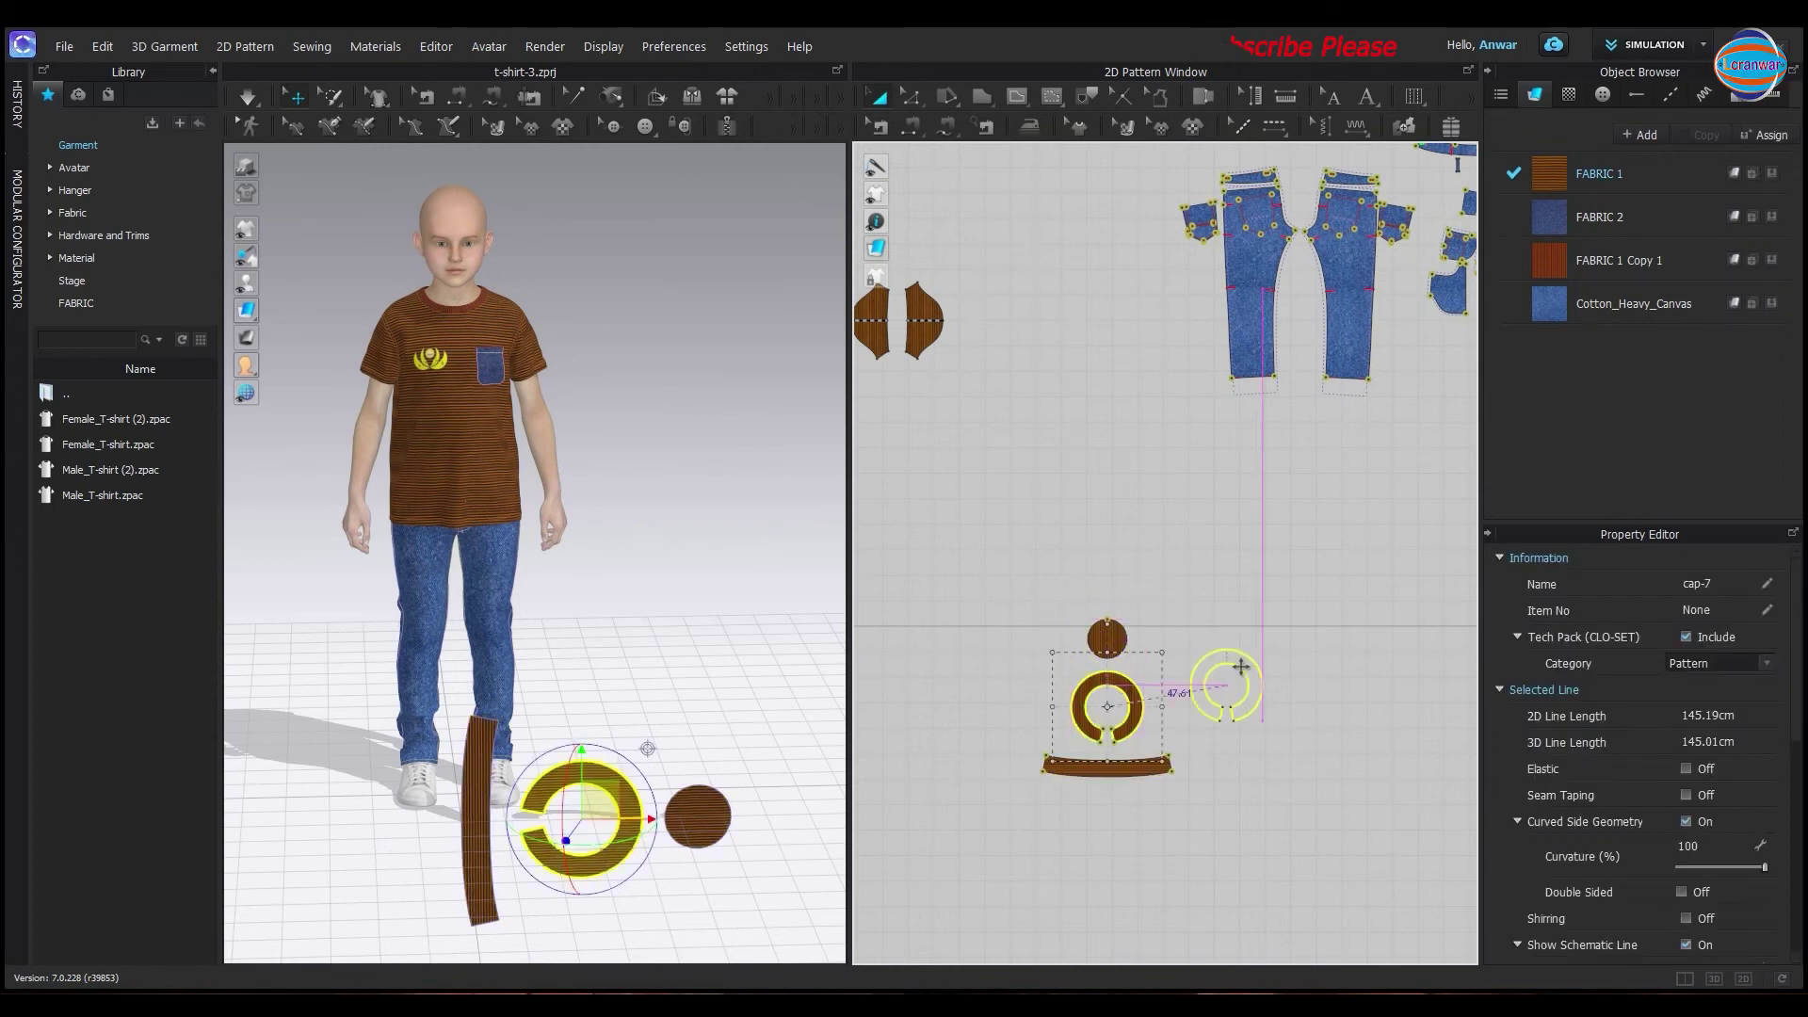
pyautogui.moveTo(1116, 569); pyautogui.dragTo(1247, 728)
pyautogui.moveTo(1121, 755); pyautogui.dragTo(1120, 667)
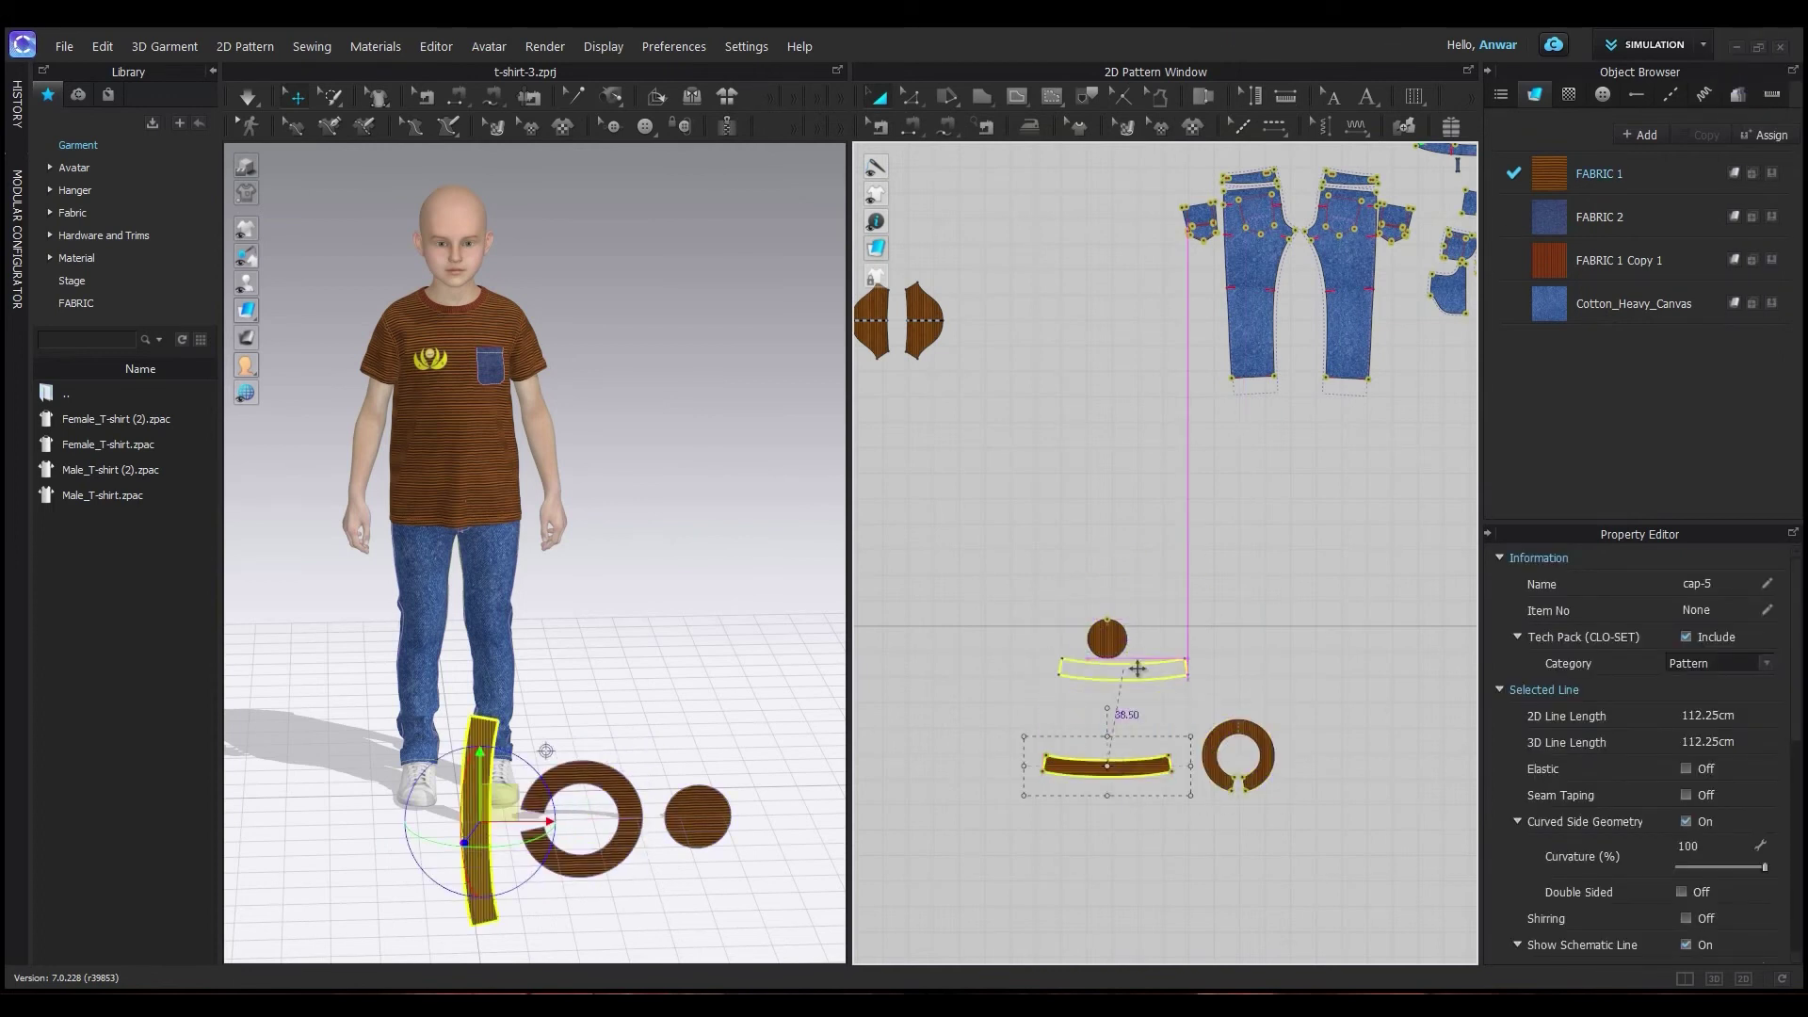
pyautogui.moveTo(1243, 737); pyautogui.dragTo(1106, 714)
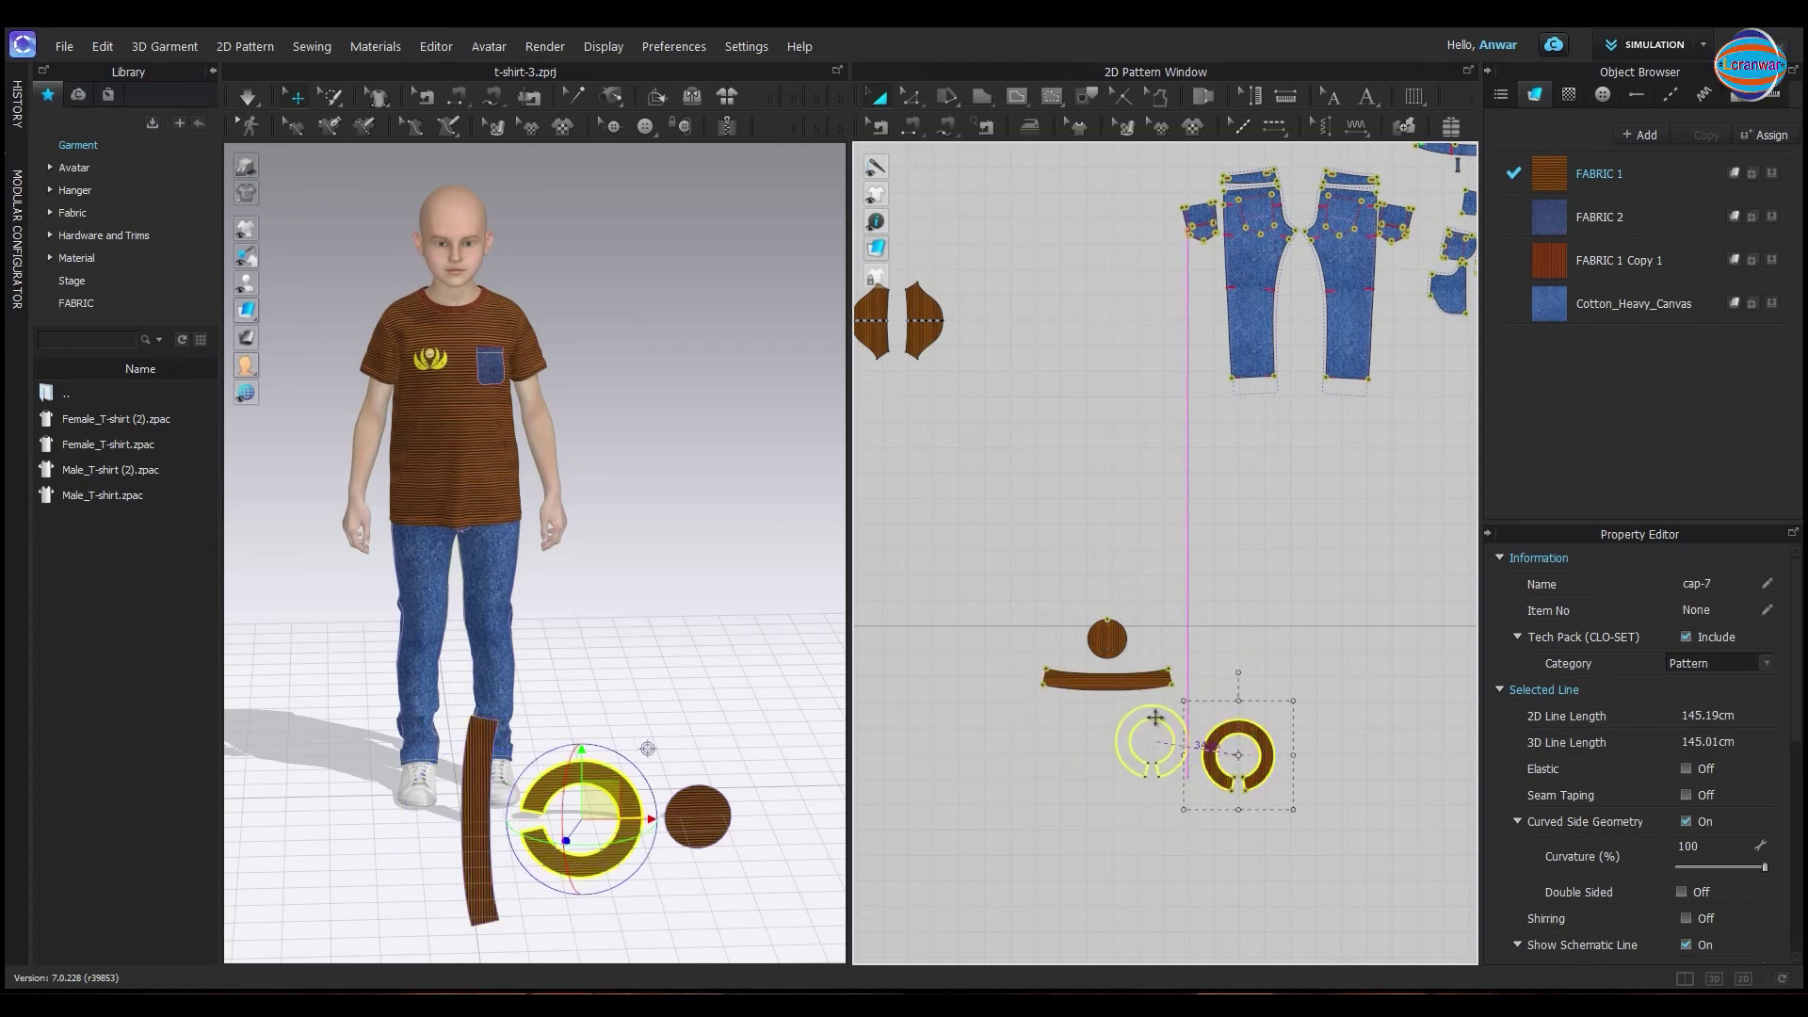
pyautogui.scroll(3, 1107, 598)
# Box-select all three hat pieces: crown circle, curved band and brim ring
pyautogui.click(1123, 649)
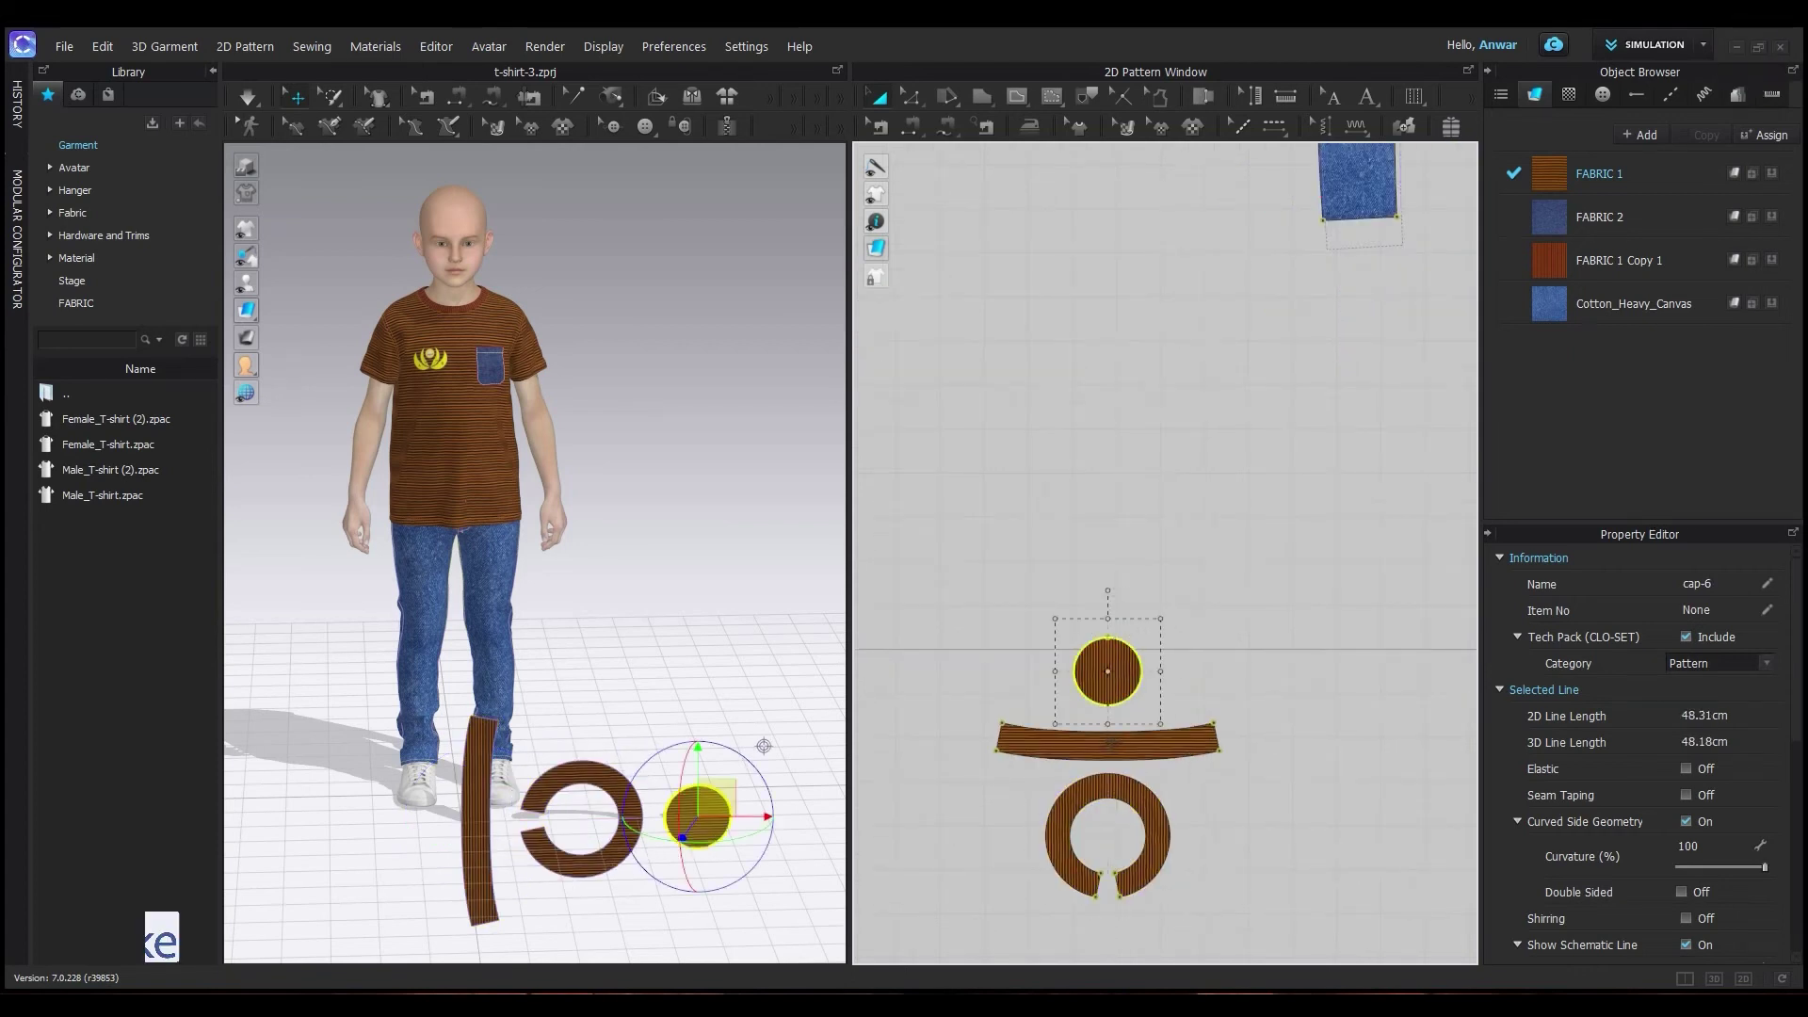
pyautogui.click(1283, 609)
pyautogui.scroll(-3, 1083, 824)
pyautogui.scroll(4, 1108, 767)
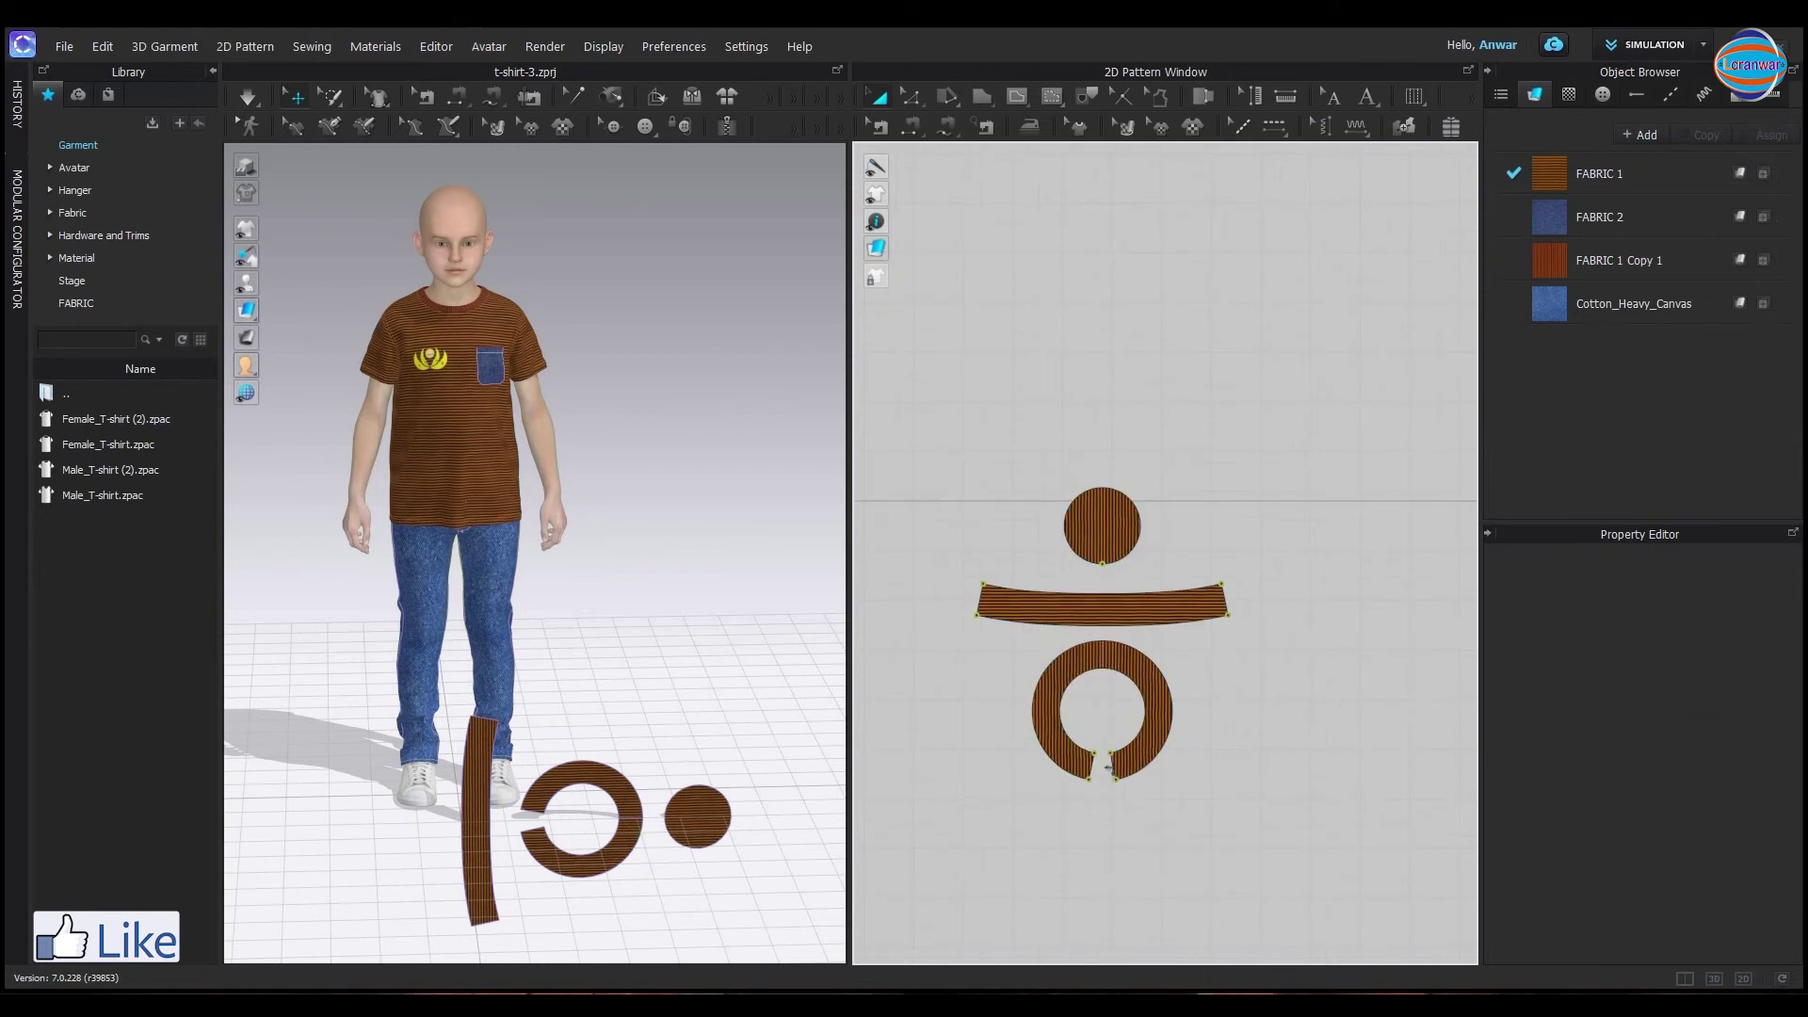
pyautogui.moveTo(949, 469); pyautogui.dragTo(1086, 656)
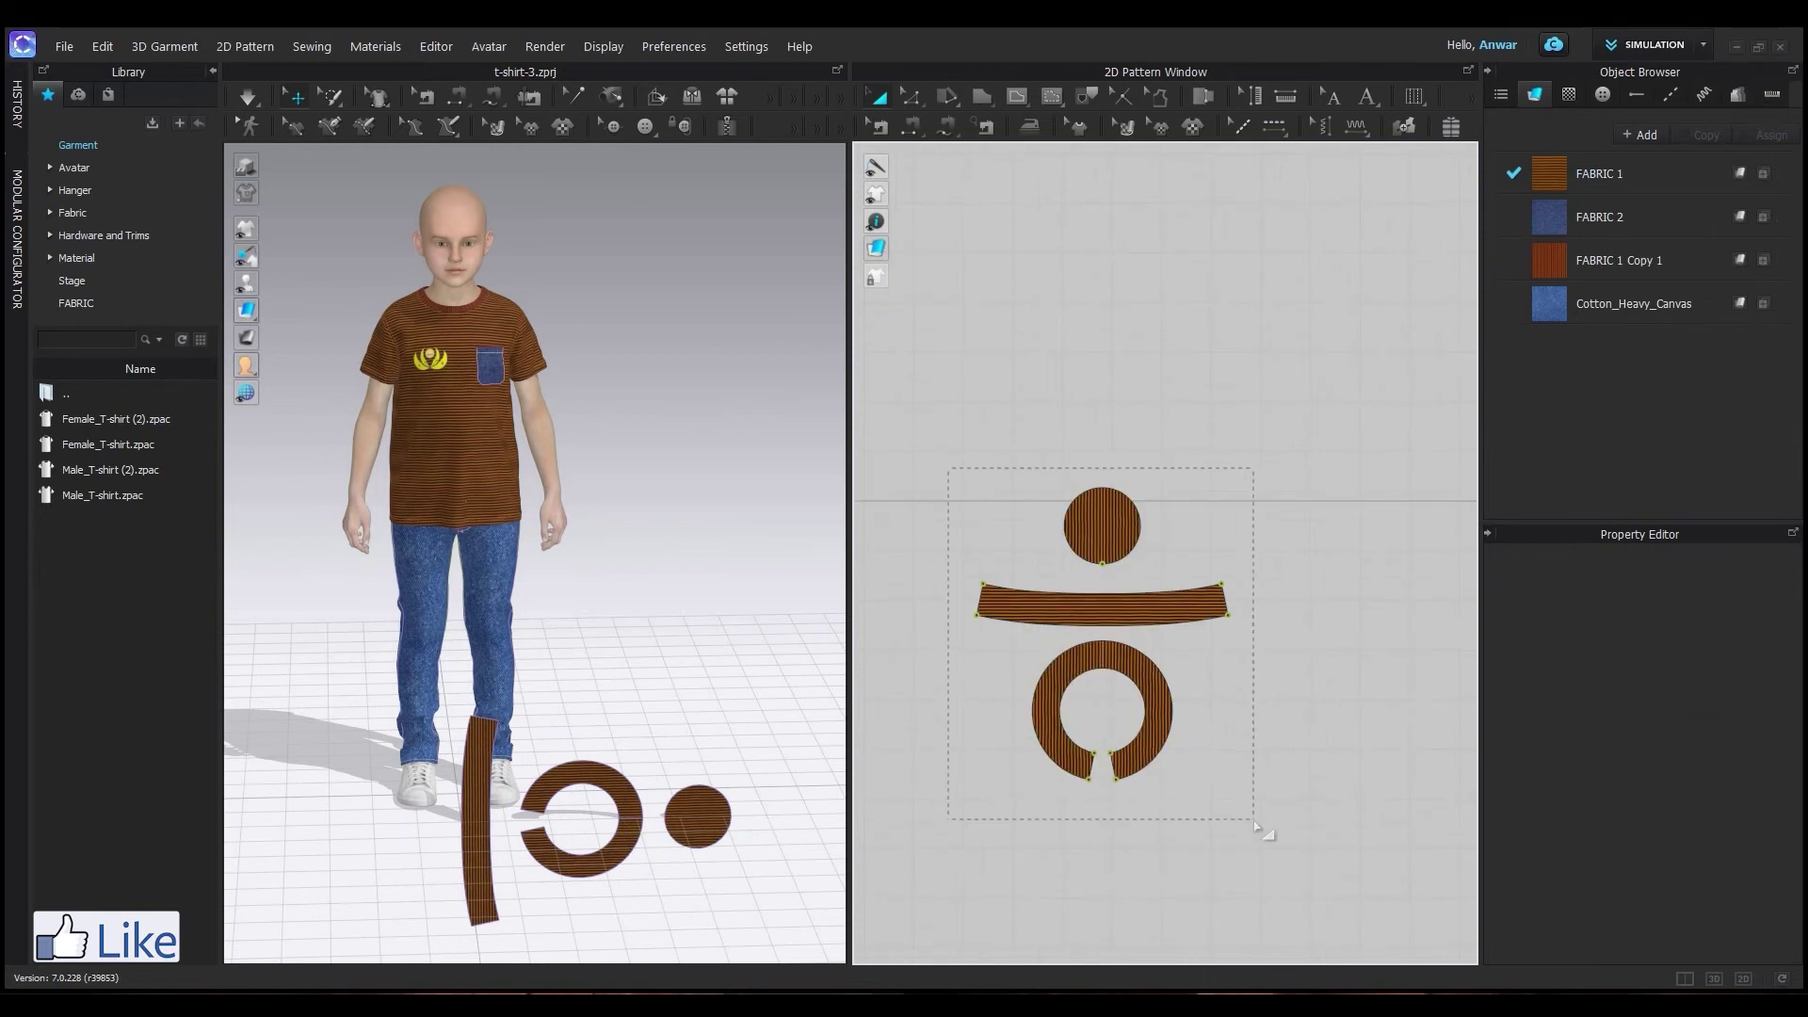
pyautogui.moveTo(1255, 826); pyautogui.dragTo(1257, 827)
# Strengthen the three hat pieces and reset their arrangement
pyautogui.rightClick(609, 807)
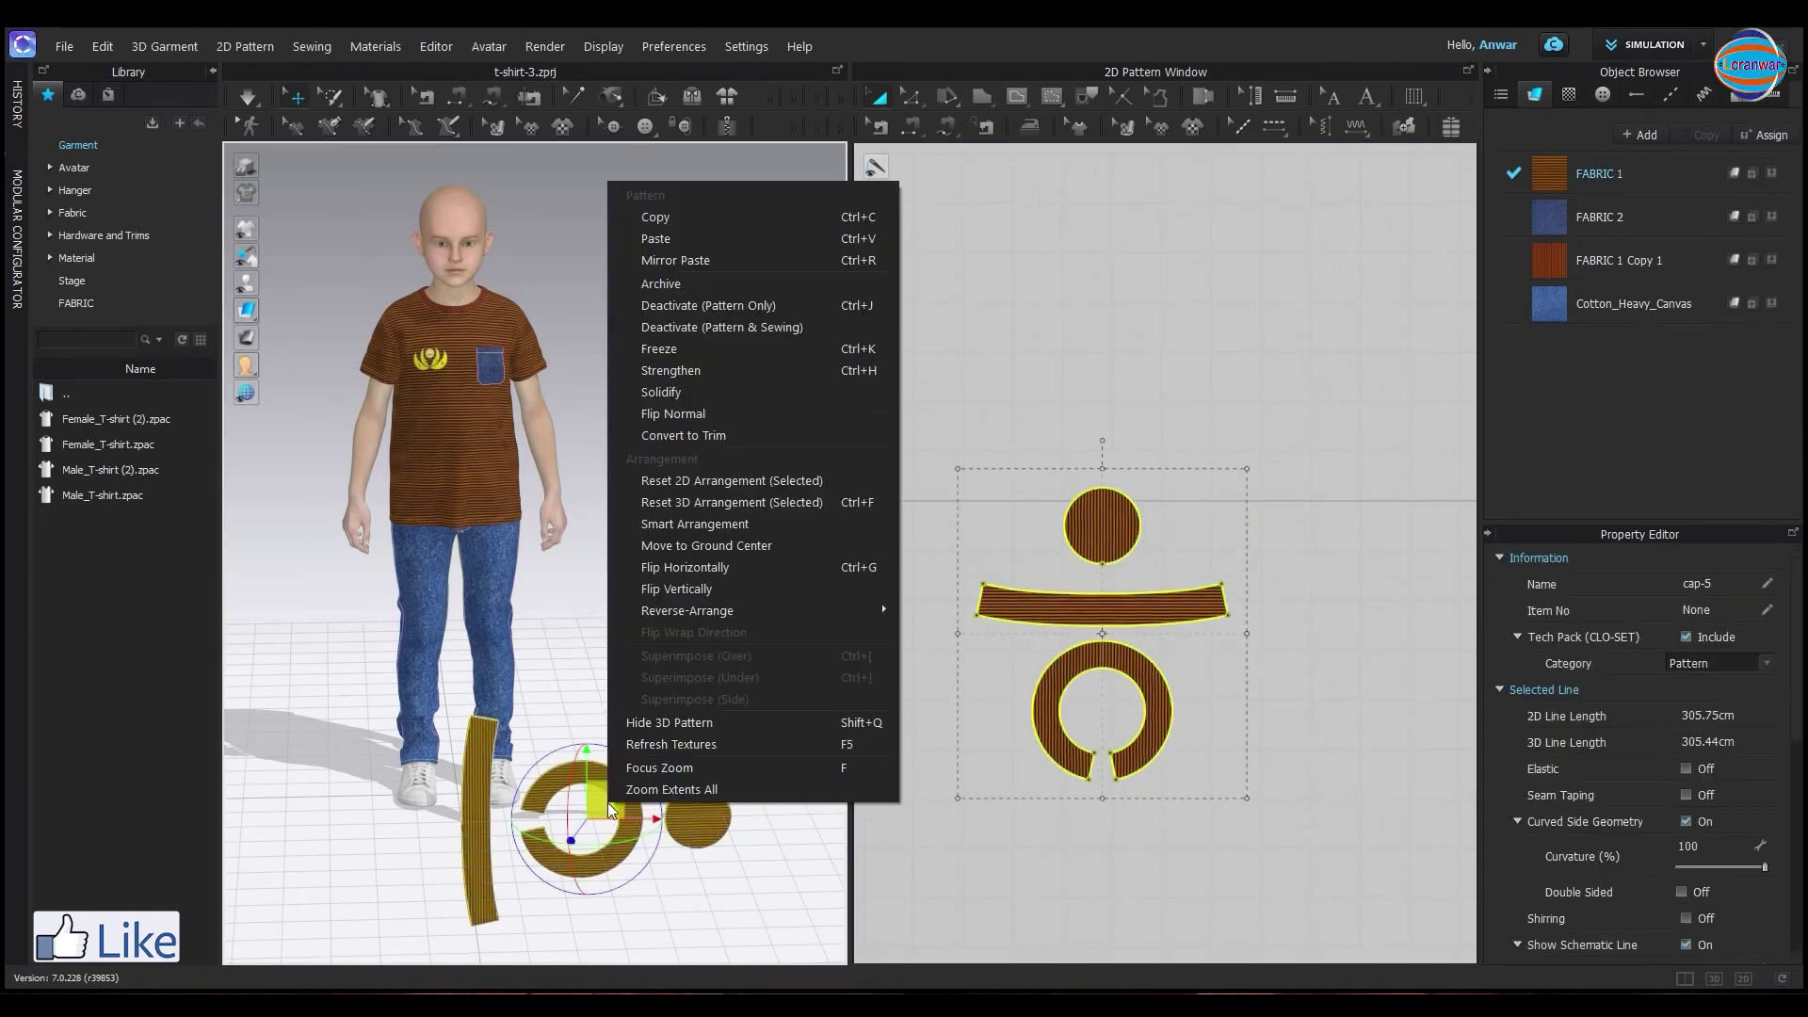
pyautogui.click(670, 370)
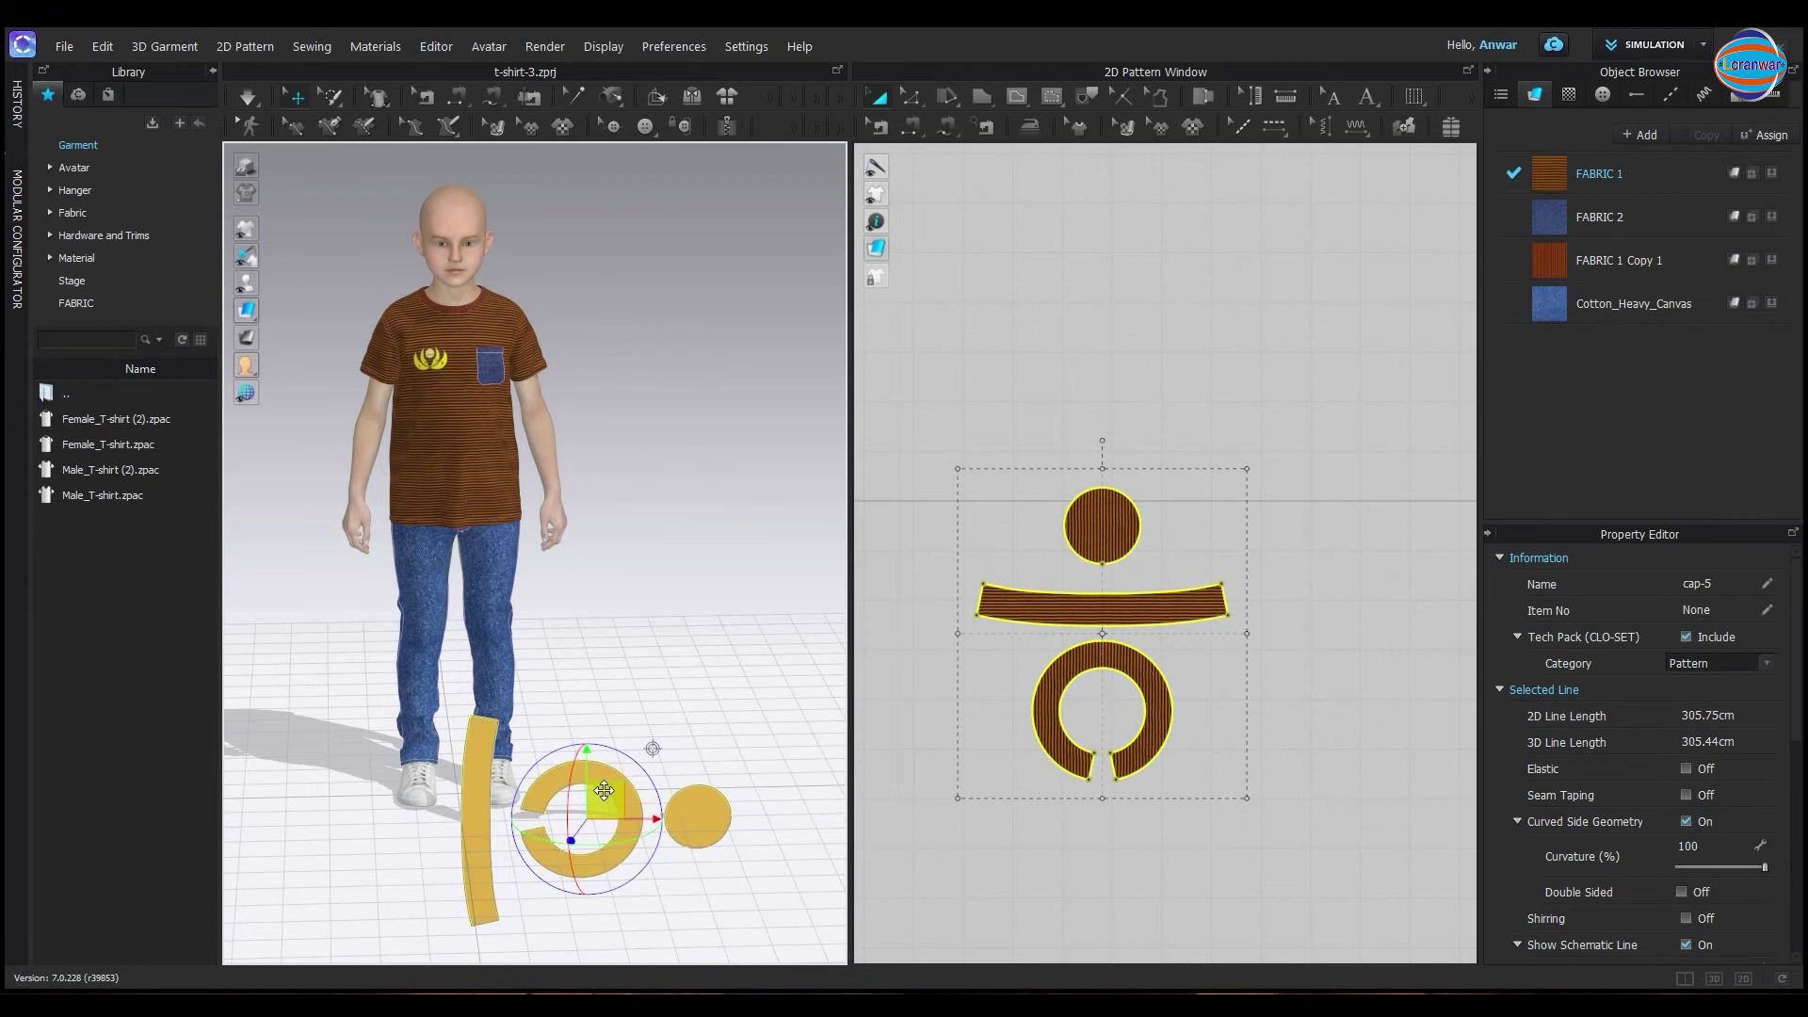
pyautogui.rightClick(631, 787)
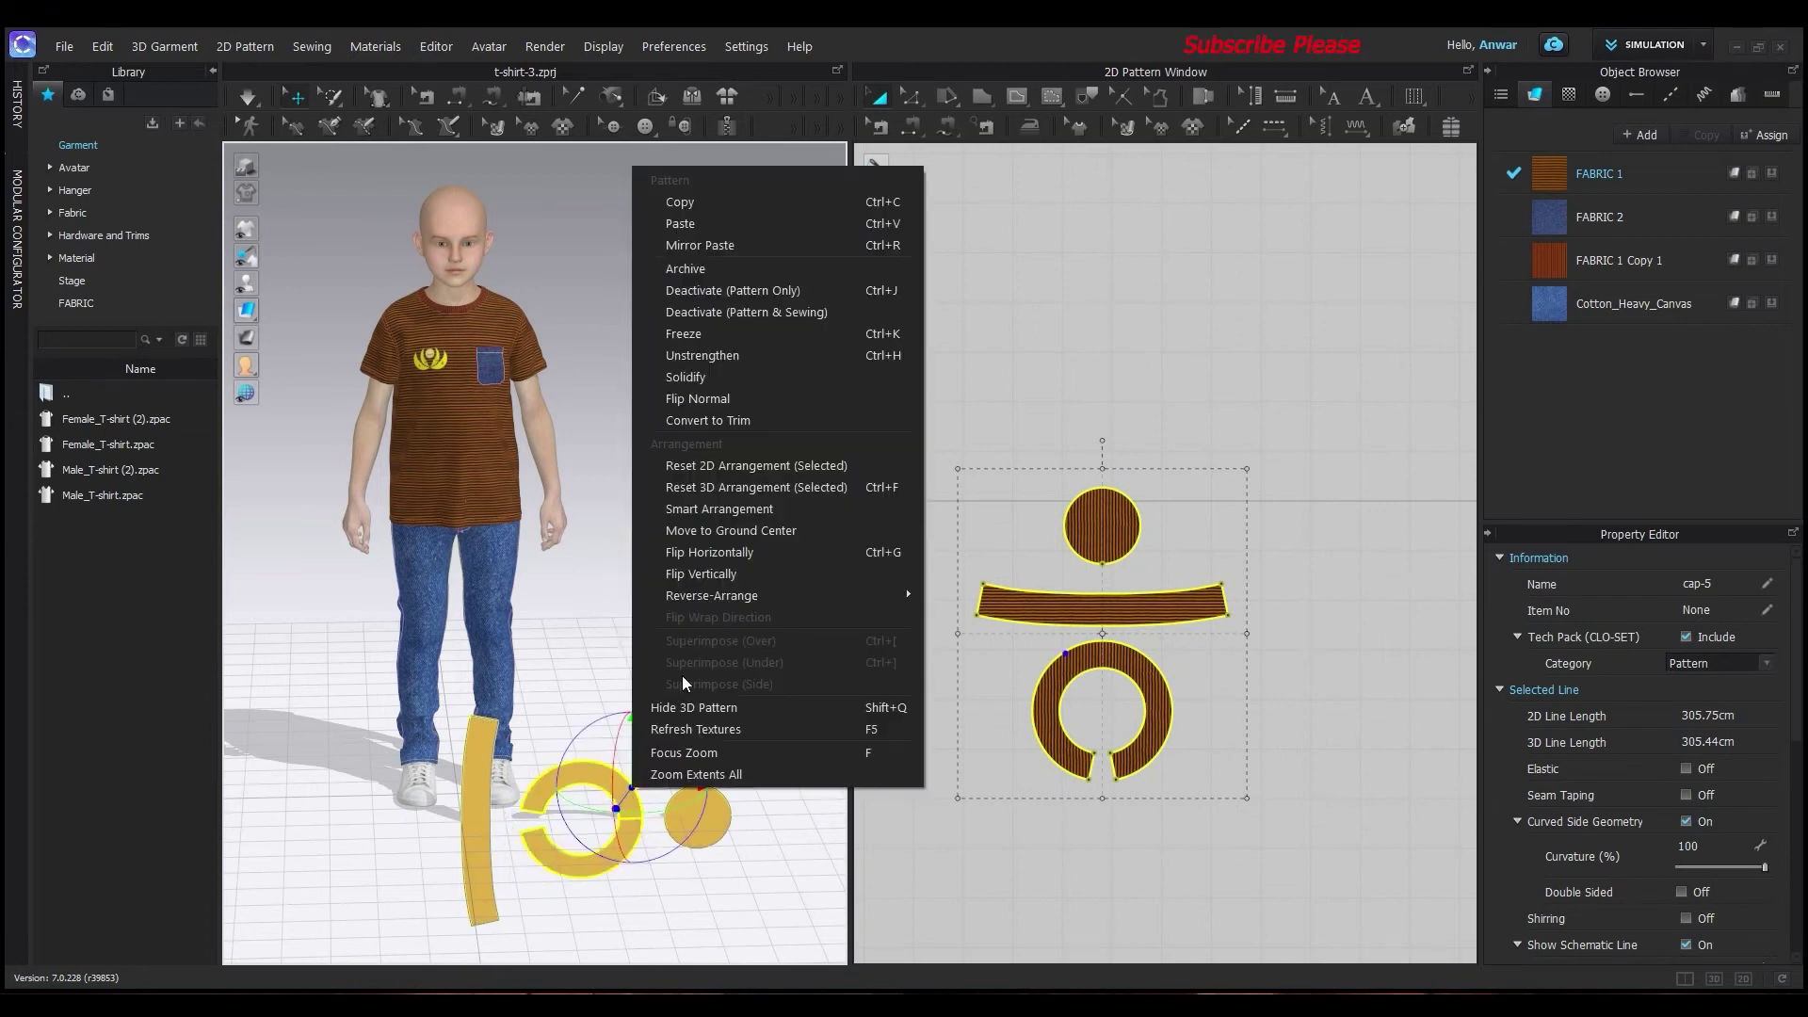
pyautogui.click(712, 465)
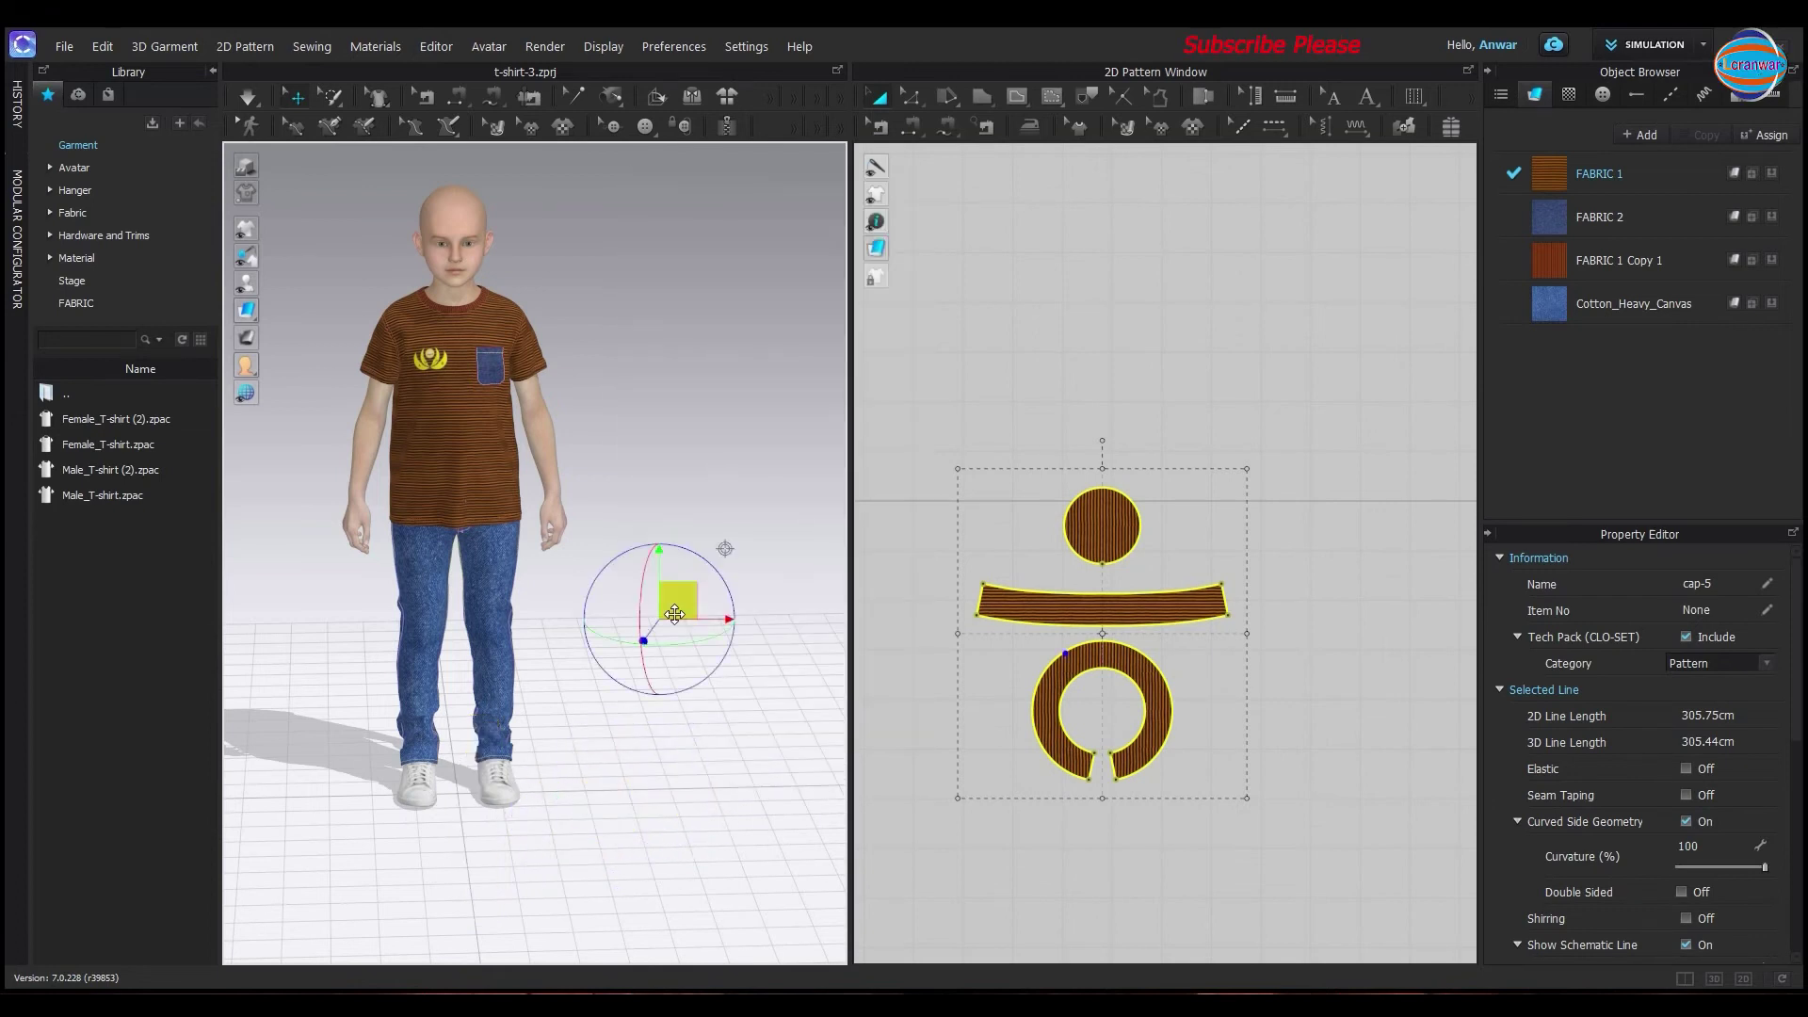
# Move the hat pieces up to the avatar's head and collapse the Library panel
pyautogui.scroll(-3, 581, 548)
pyautogui.scroll(-3, 581, 548)
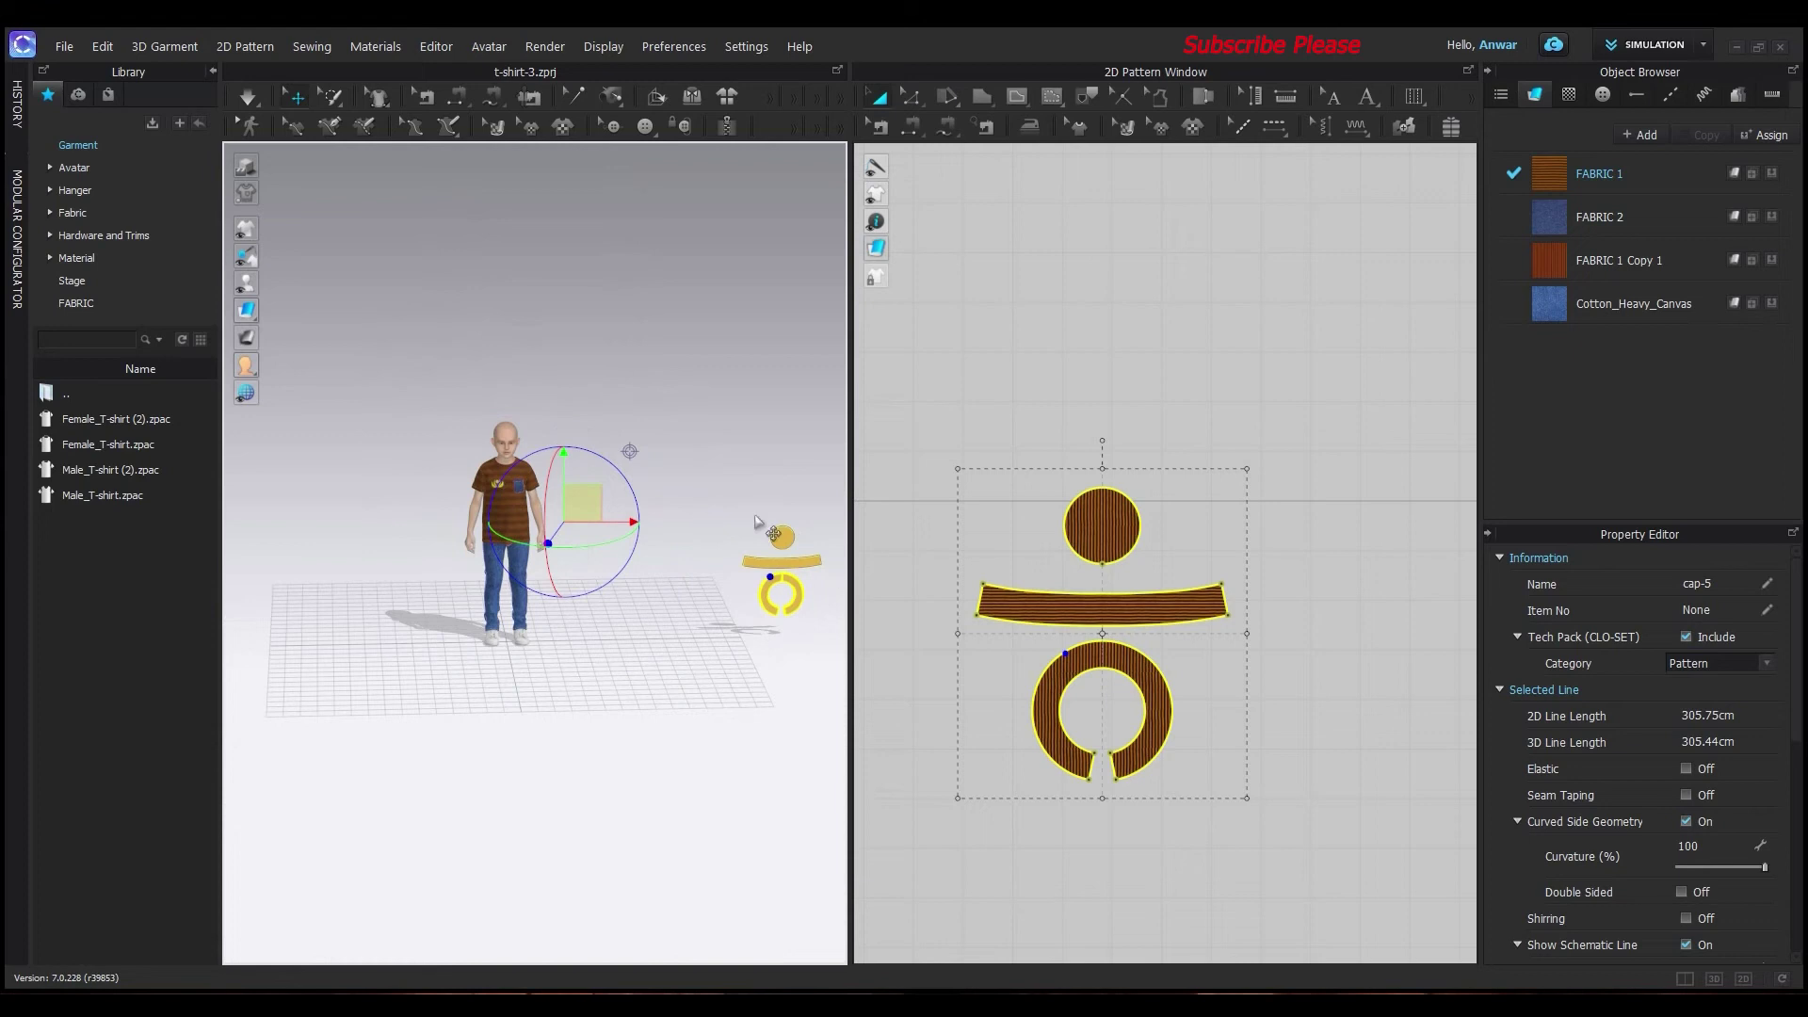
pyautogui.click(782, 593)
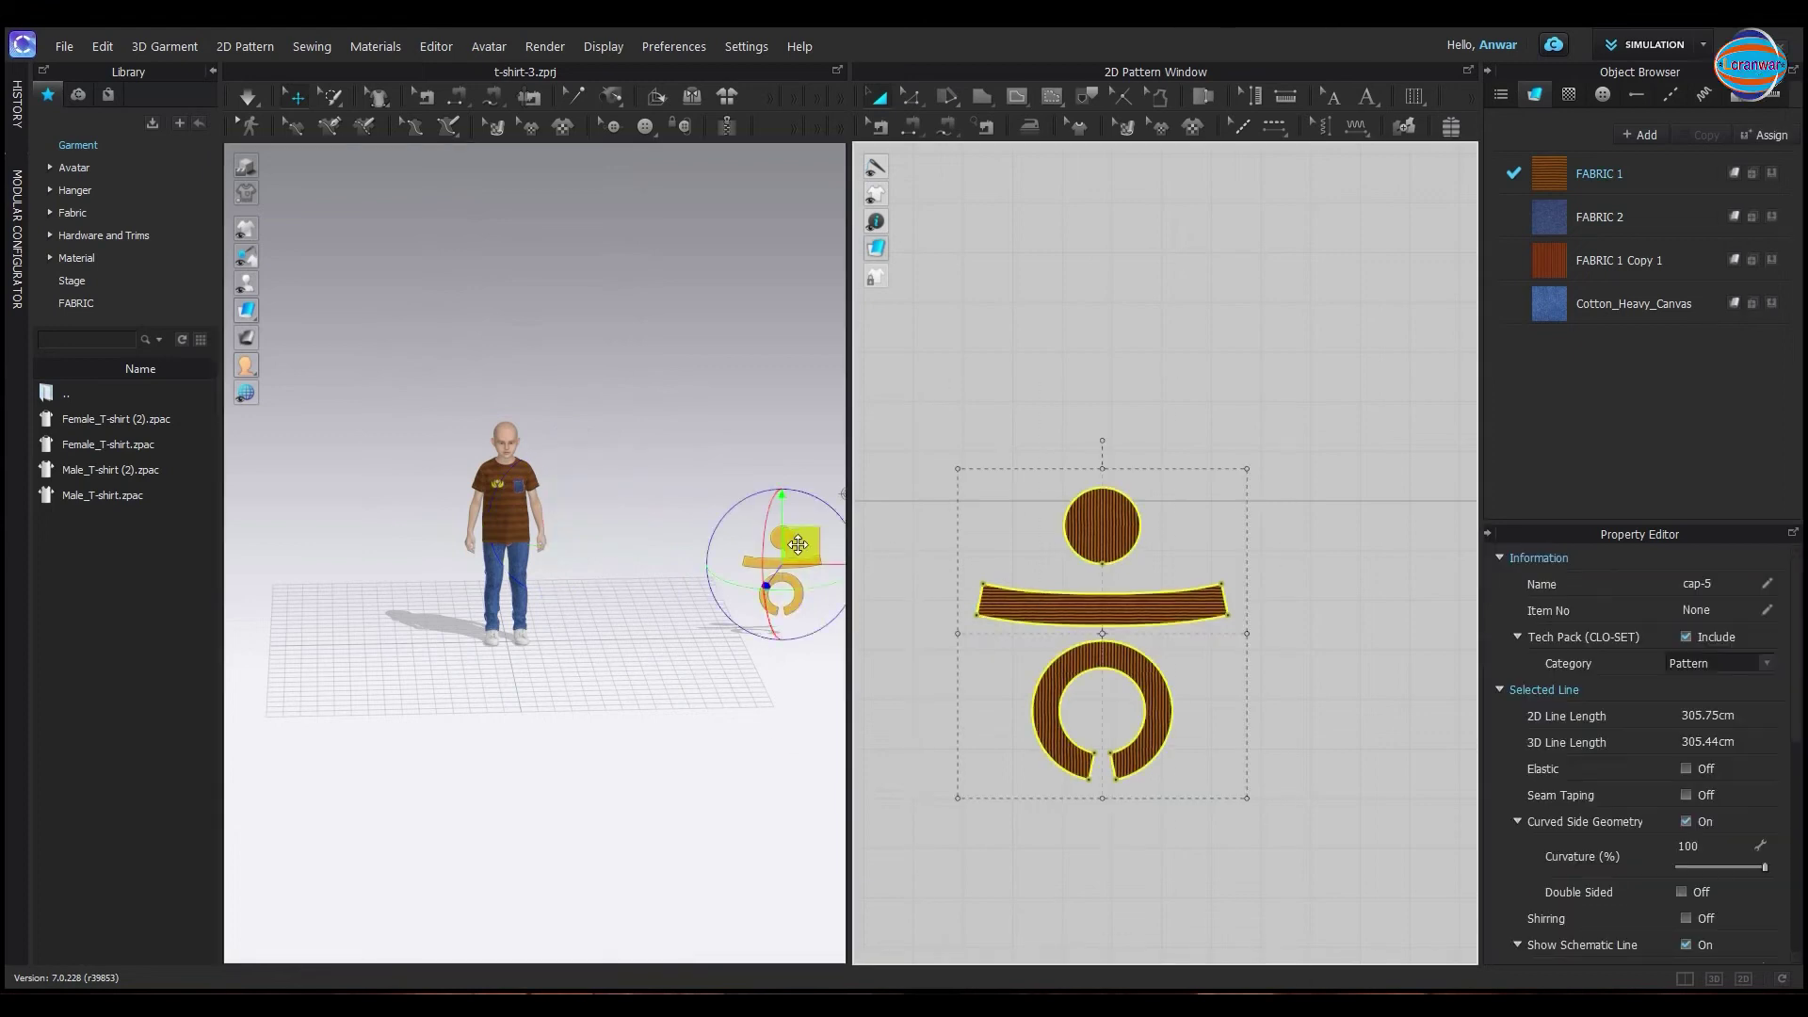
pyautogui.moveTo(794, 537)
pyautogui.mouseDown()
pyautogui.moveTo(495, 456)
pyautogui.moveTo(525, 405)
pyautogui.mouseUp()
pyautogui.scroll(2, 532, 414)
pyautogui.scroll(2, 534, 433)
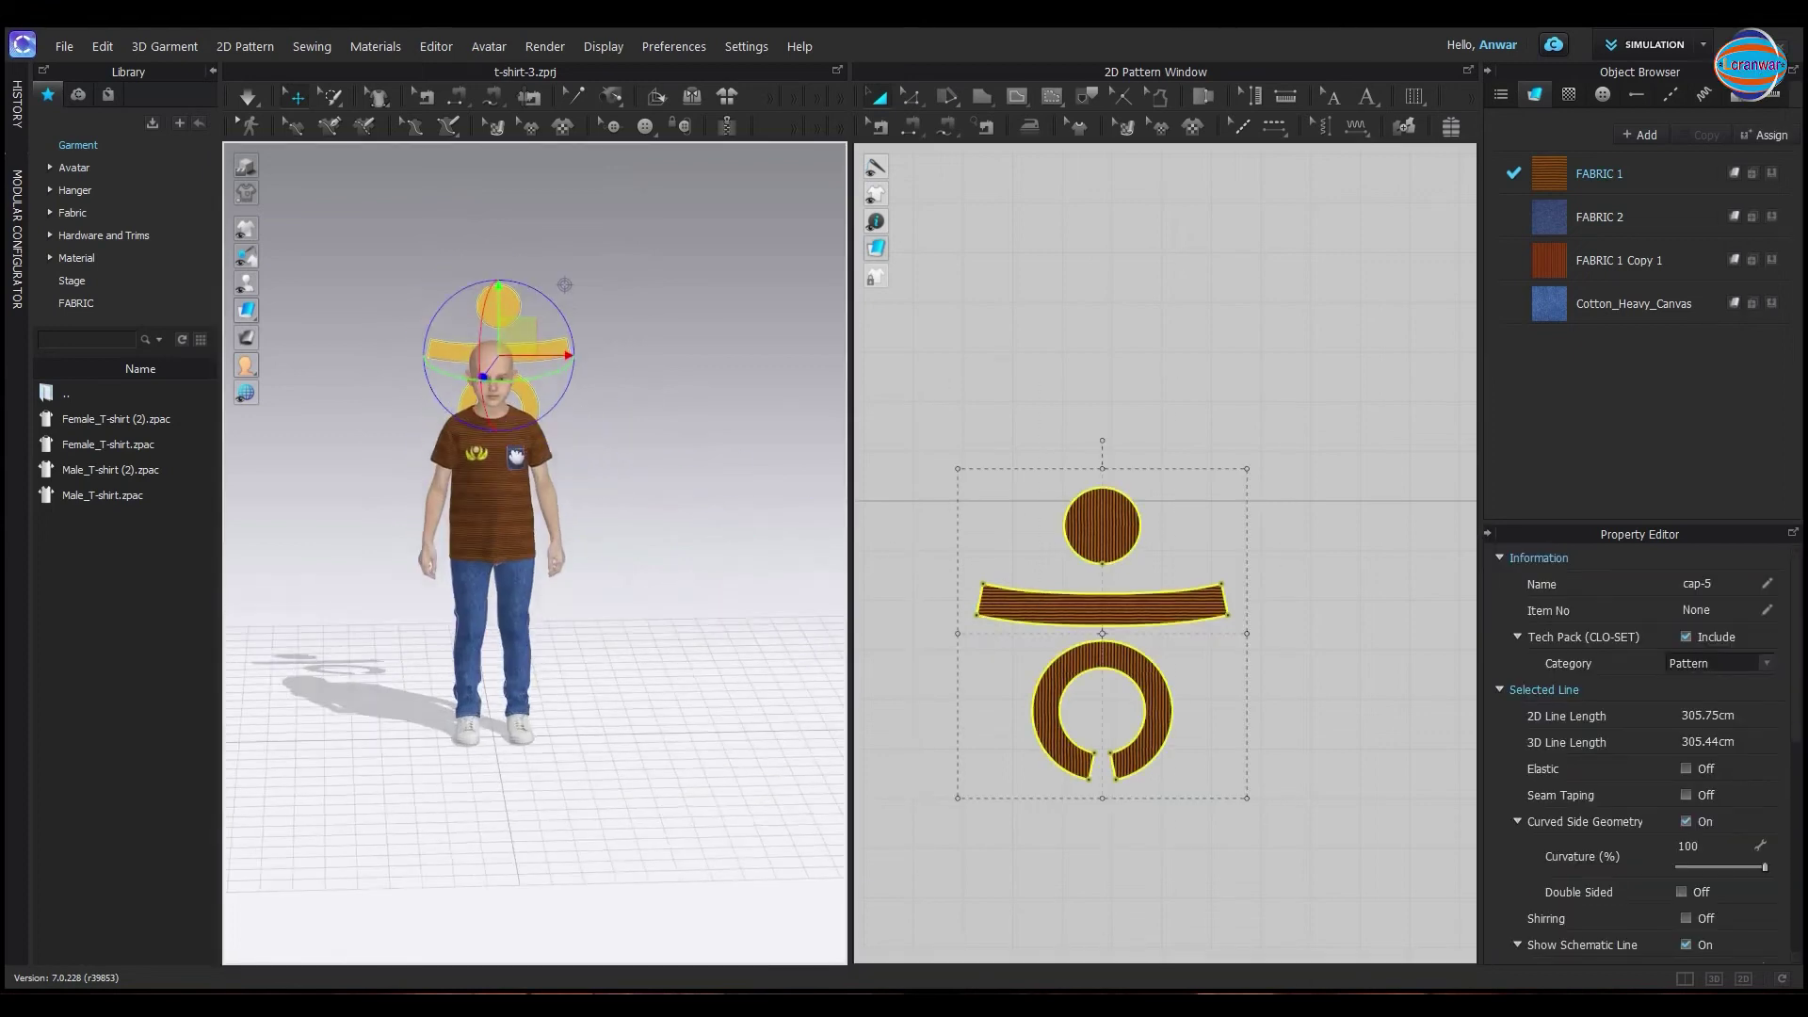
pyautogui.scroll(2, 539, 453)
pyautogui.scroll(2, 539, 453)
pyautogui.scroll(2, 523, 523)
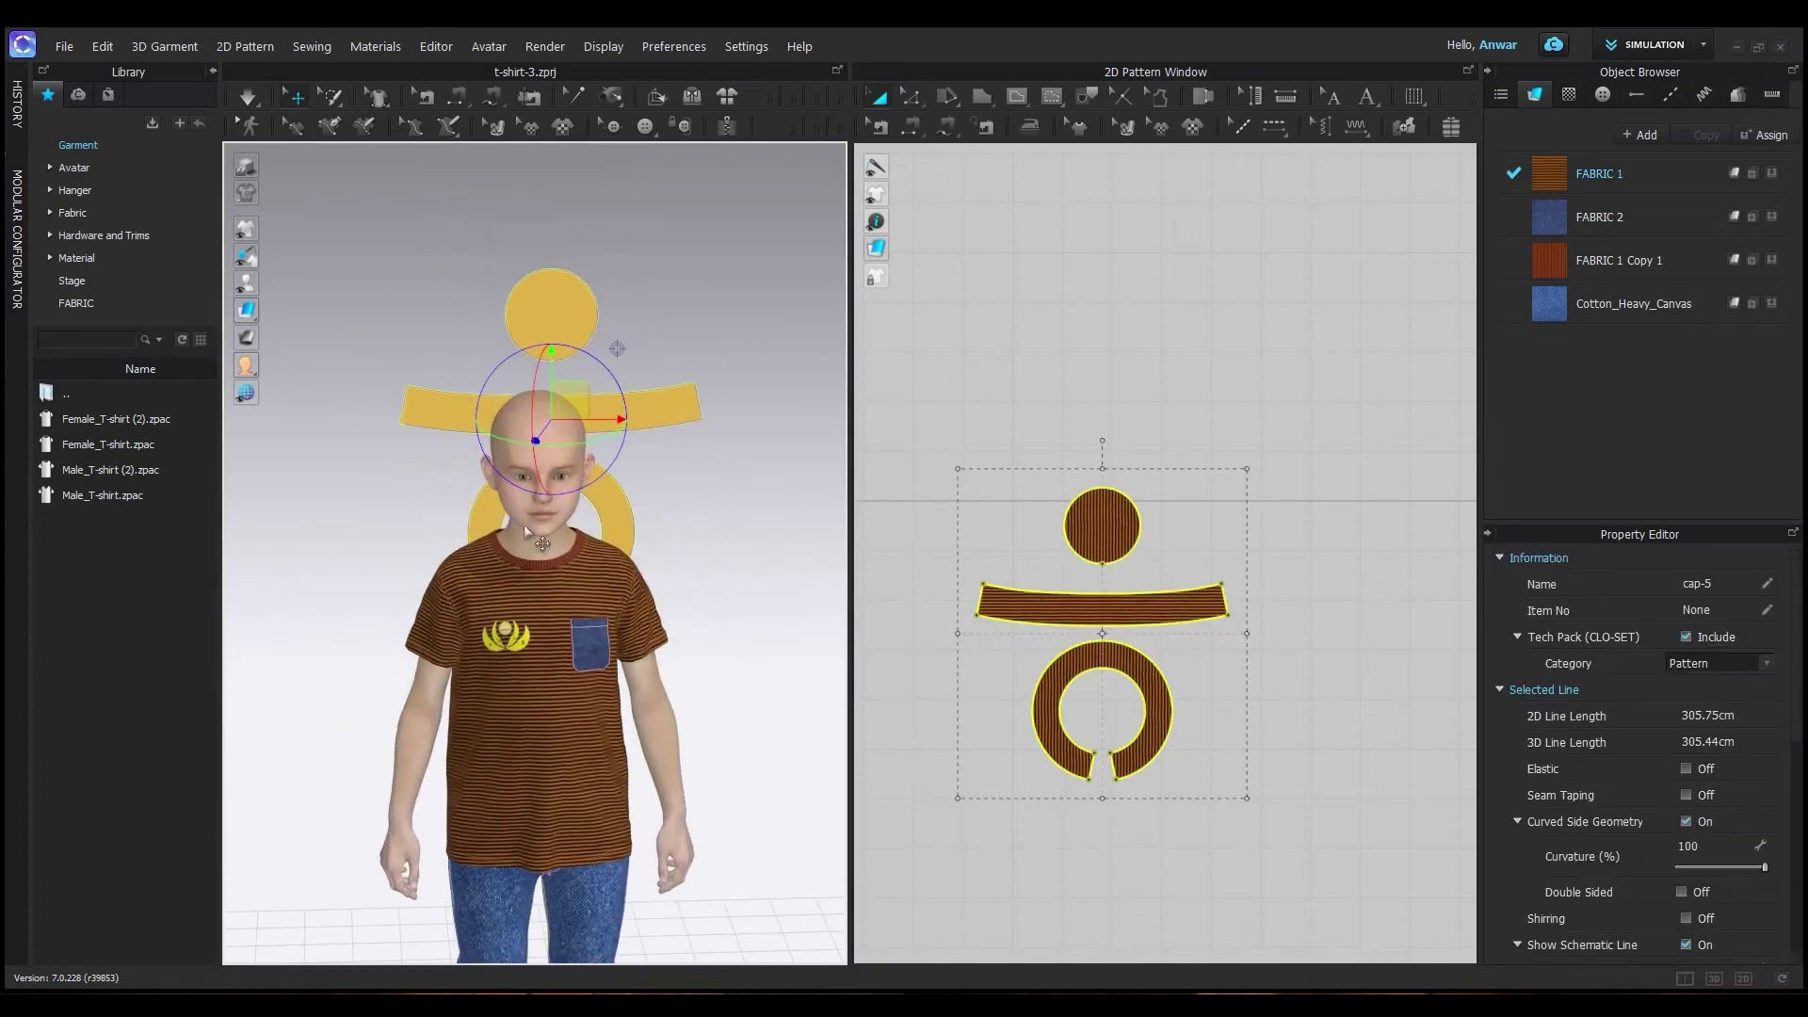
pyautogui.click(212, 71)
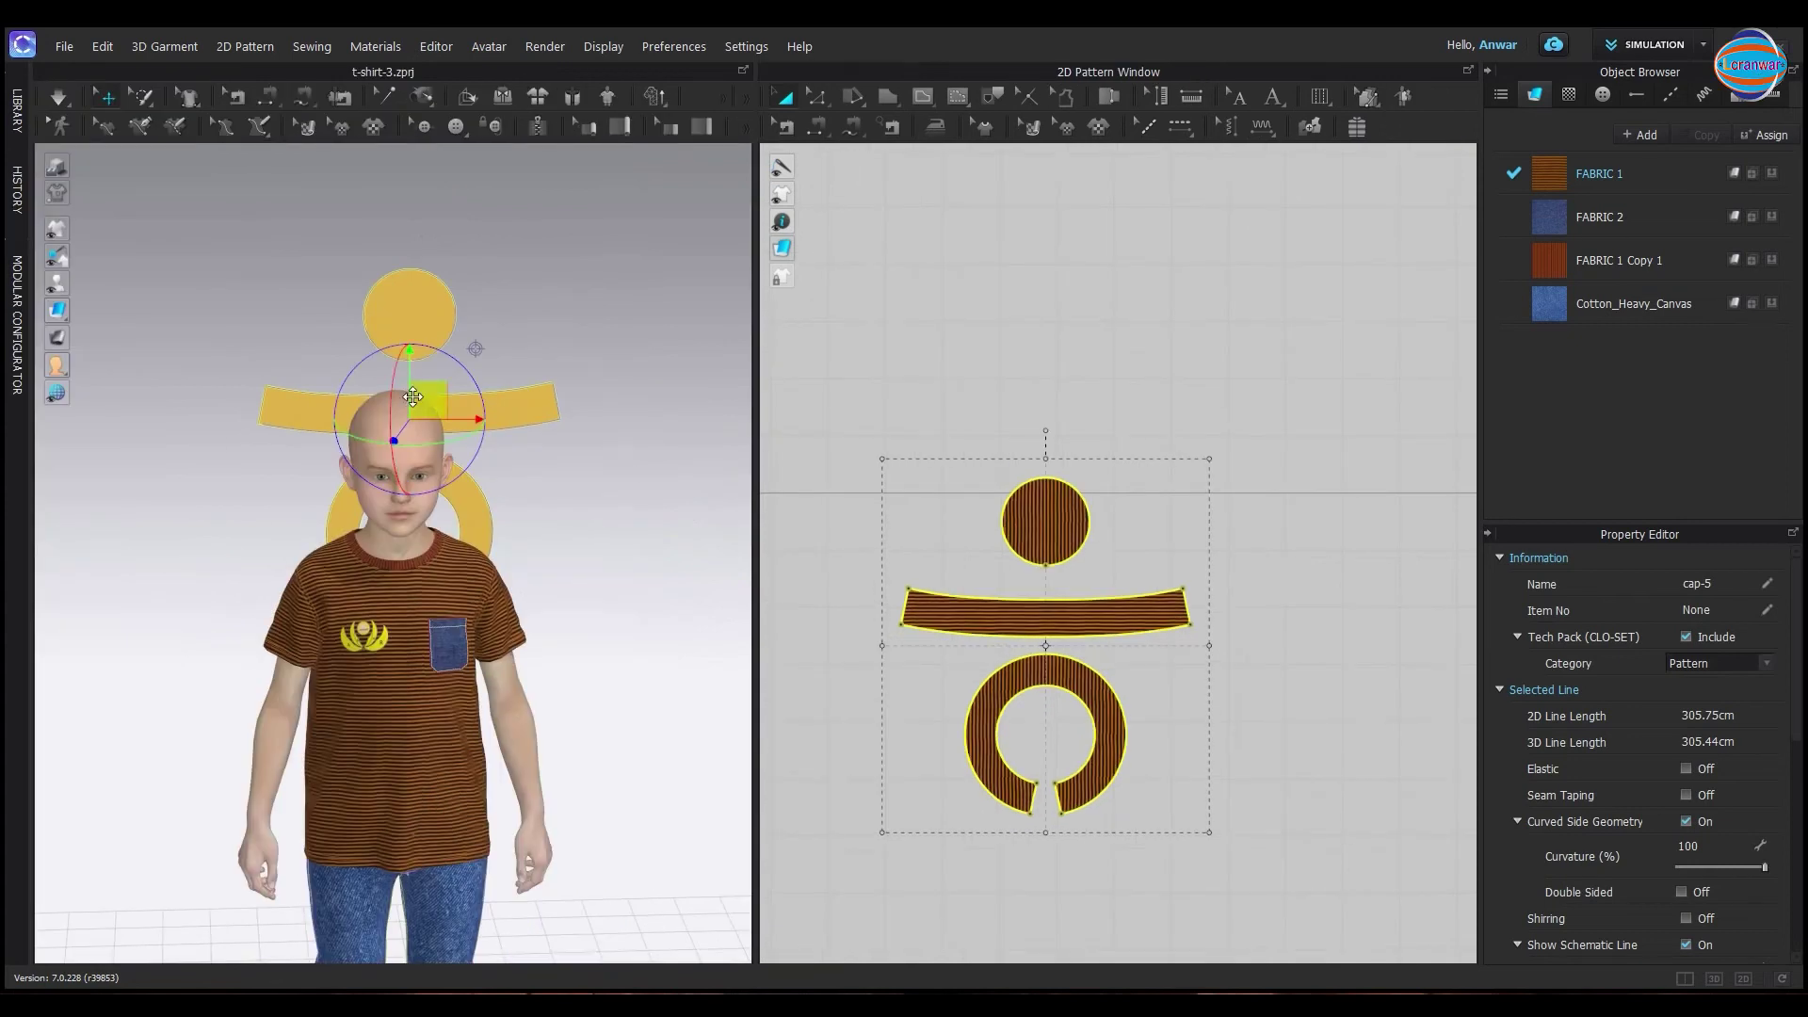
# Raise the hat pieces, show avatar arrangement points, and move the ring out from behind the head
pyautogui.moveTo(413, 397); pyautogui.dragTo(427, 342)
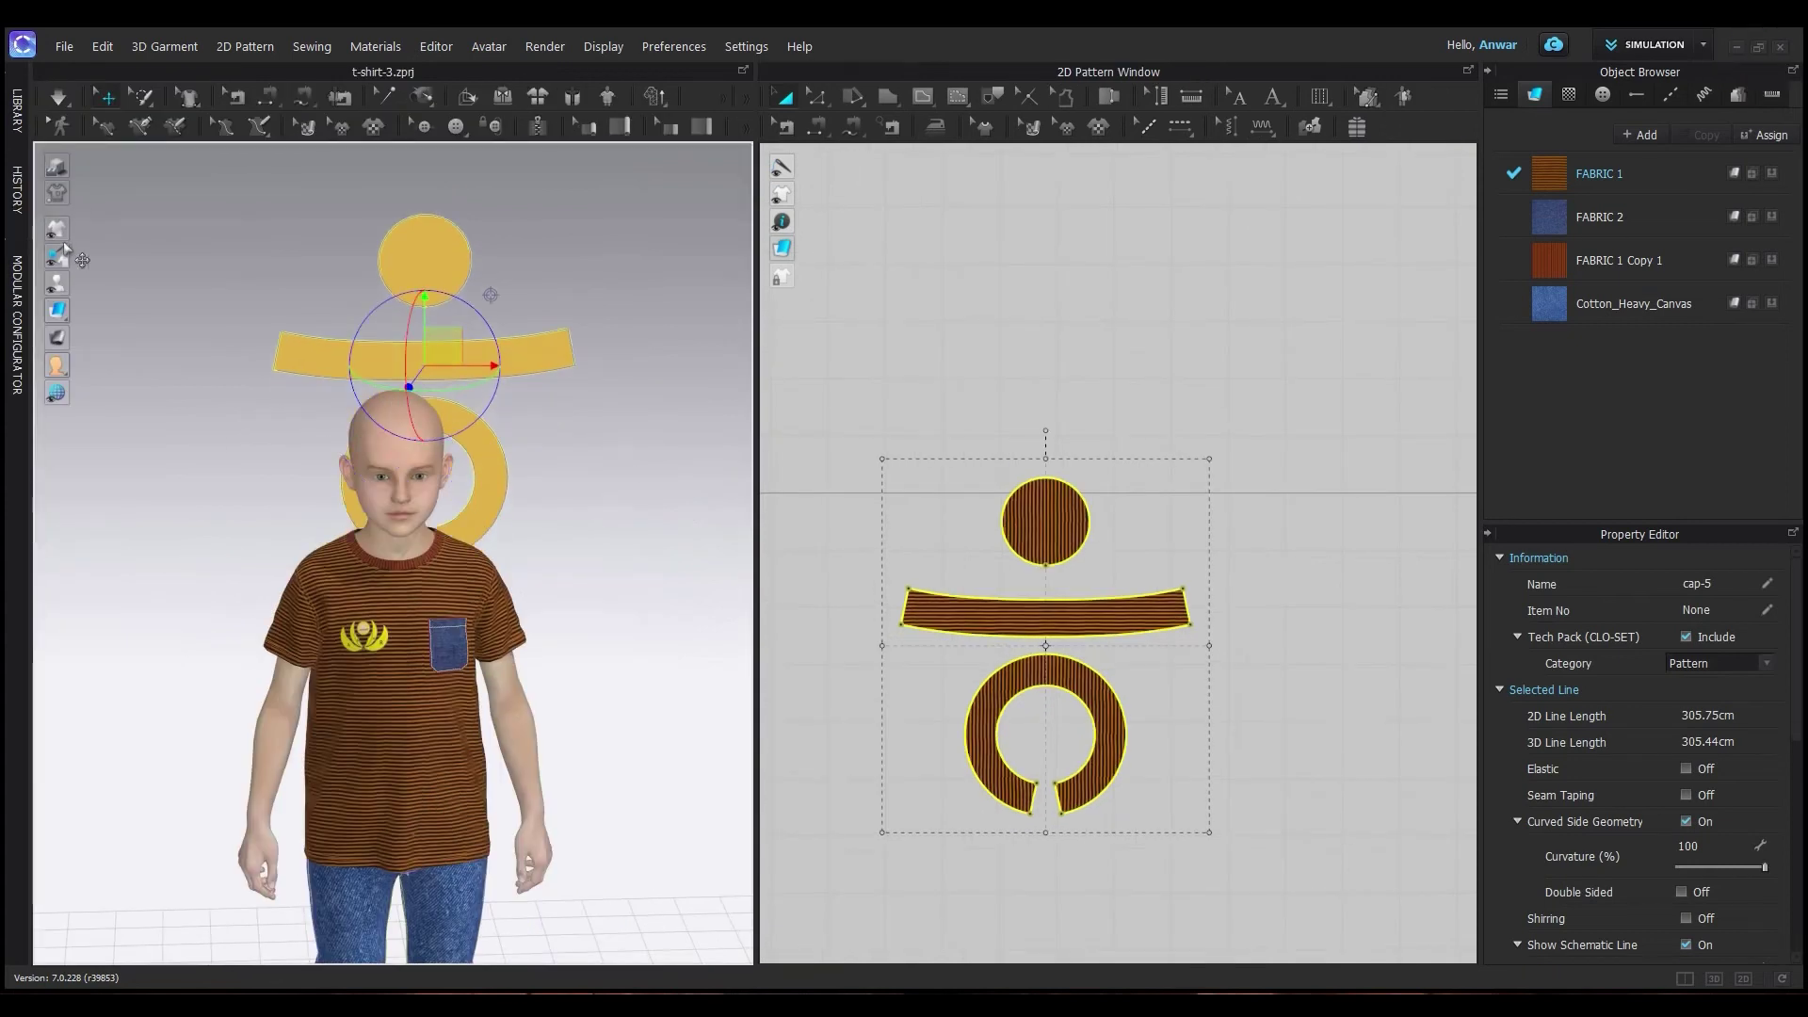
pyautogui.click(111, 284)
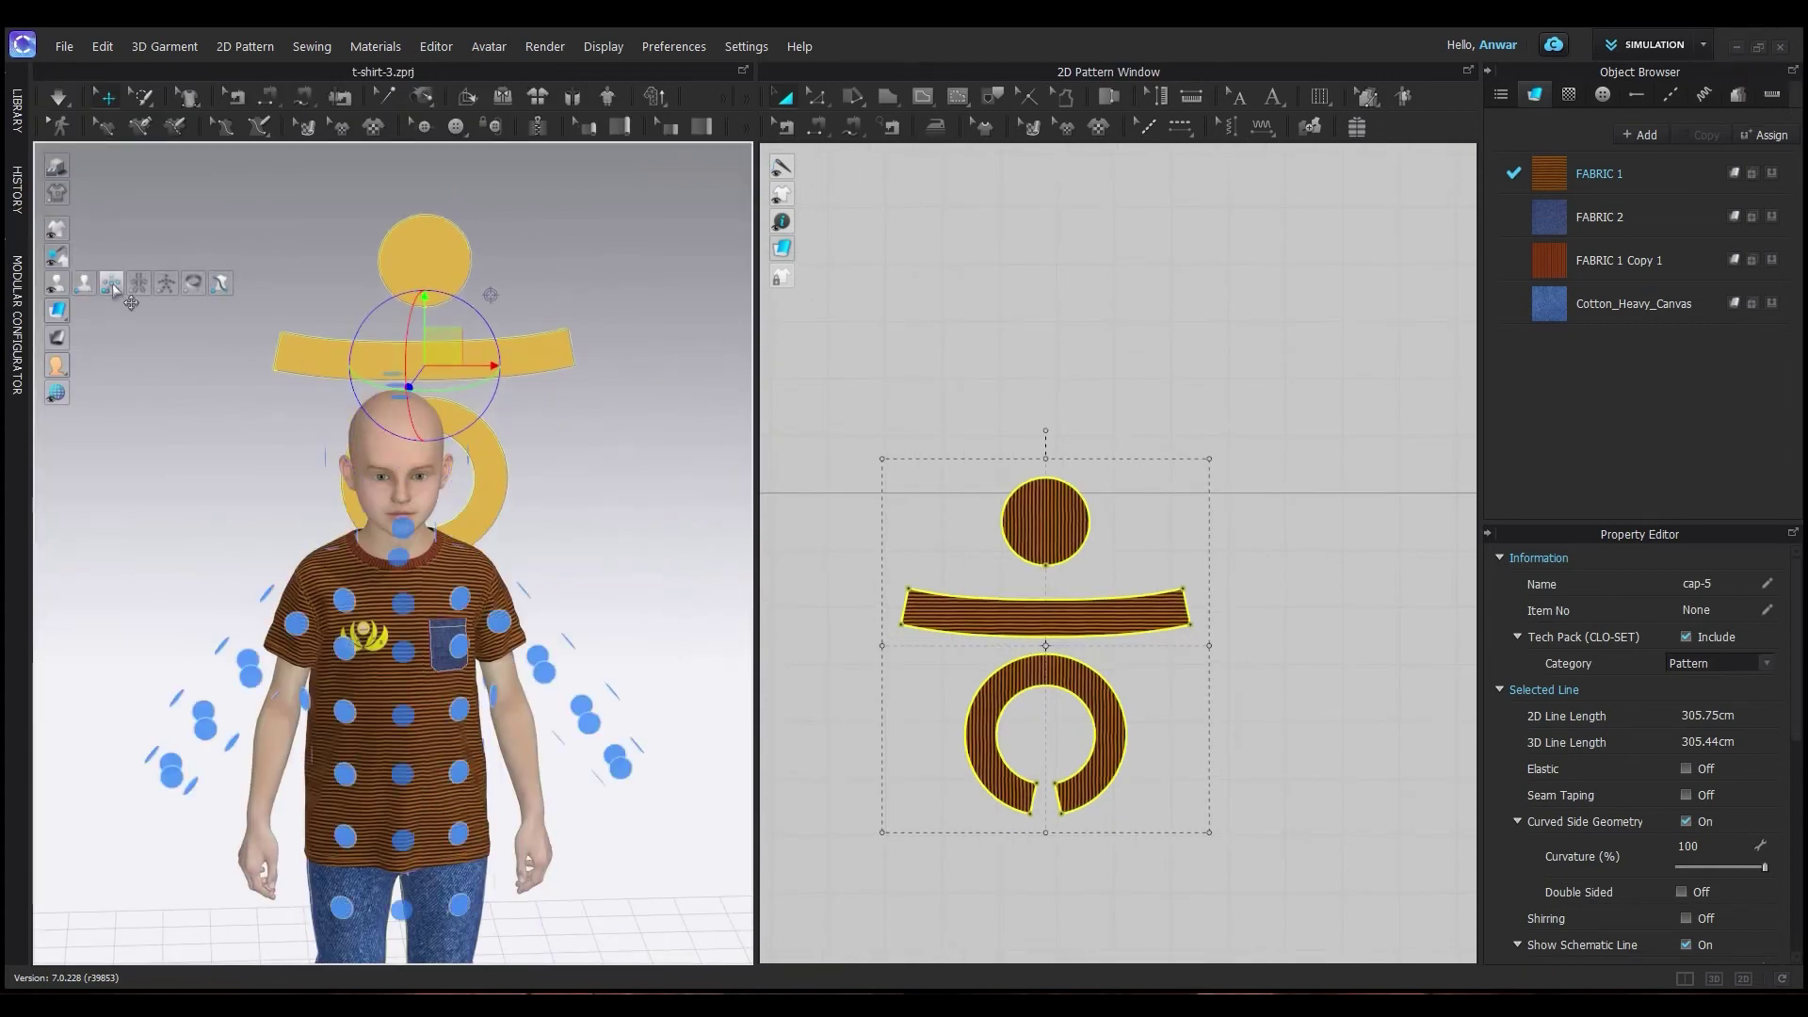
pyautogui.click(603, 454)
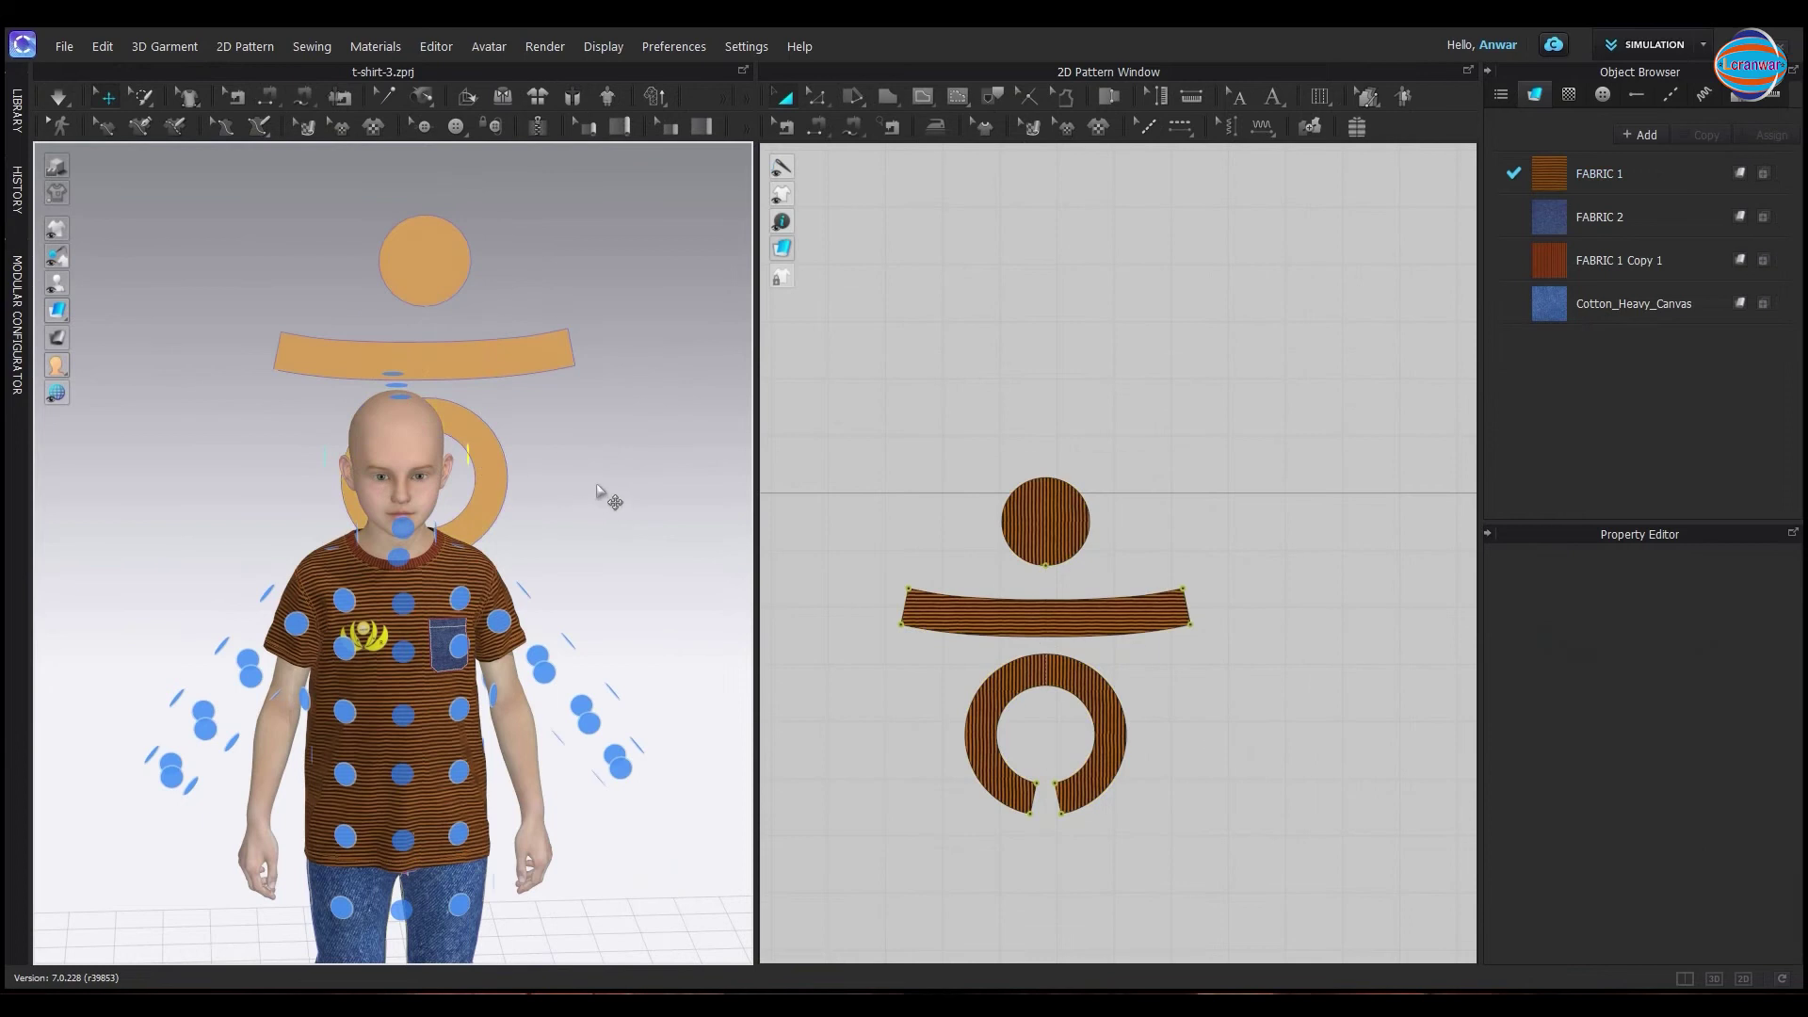
pyautogui.moveTo(485, 471); pyautogui.dragTo(663, 457)
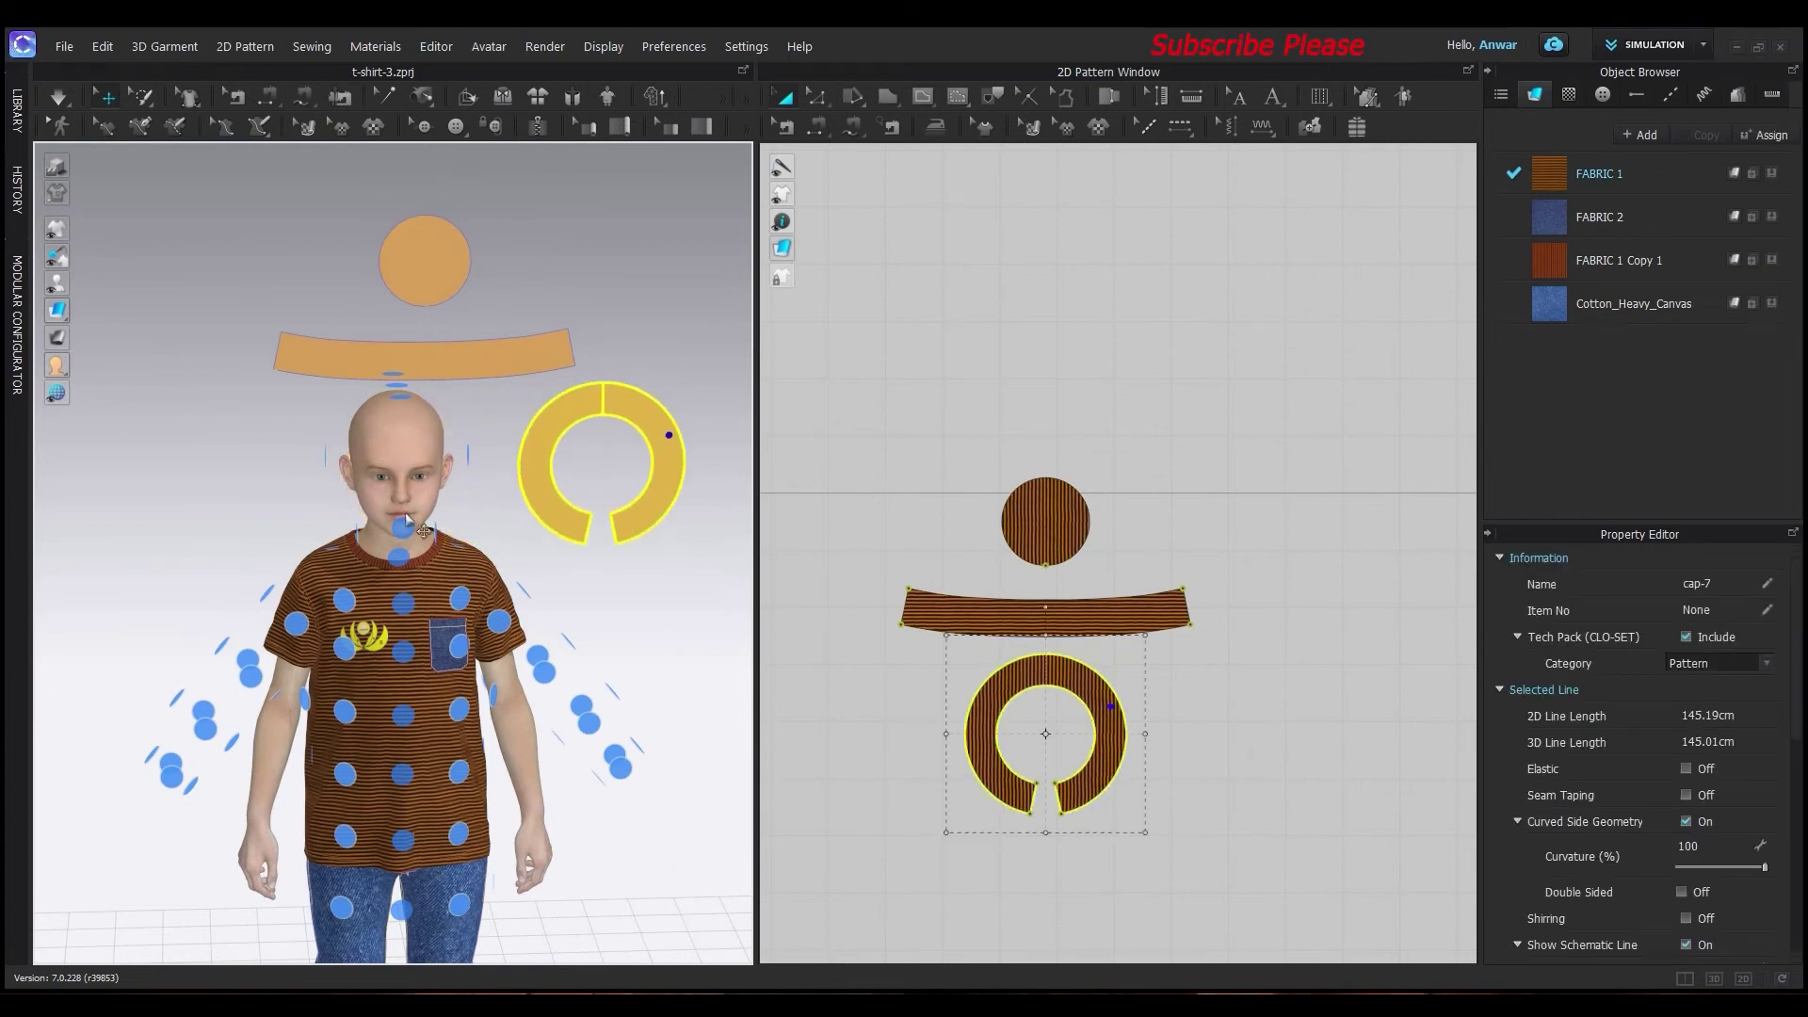
# Place the curved band on a head arrangement point so it wraps the forehead
pyautogui.moveTo(452, 363); pyautogui.dragTo(416, 346)
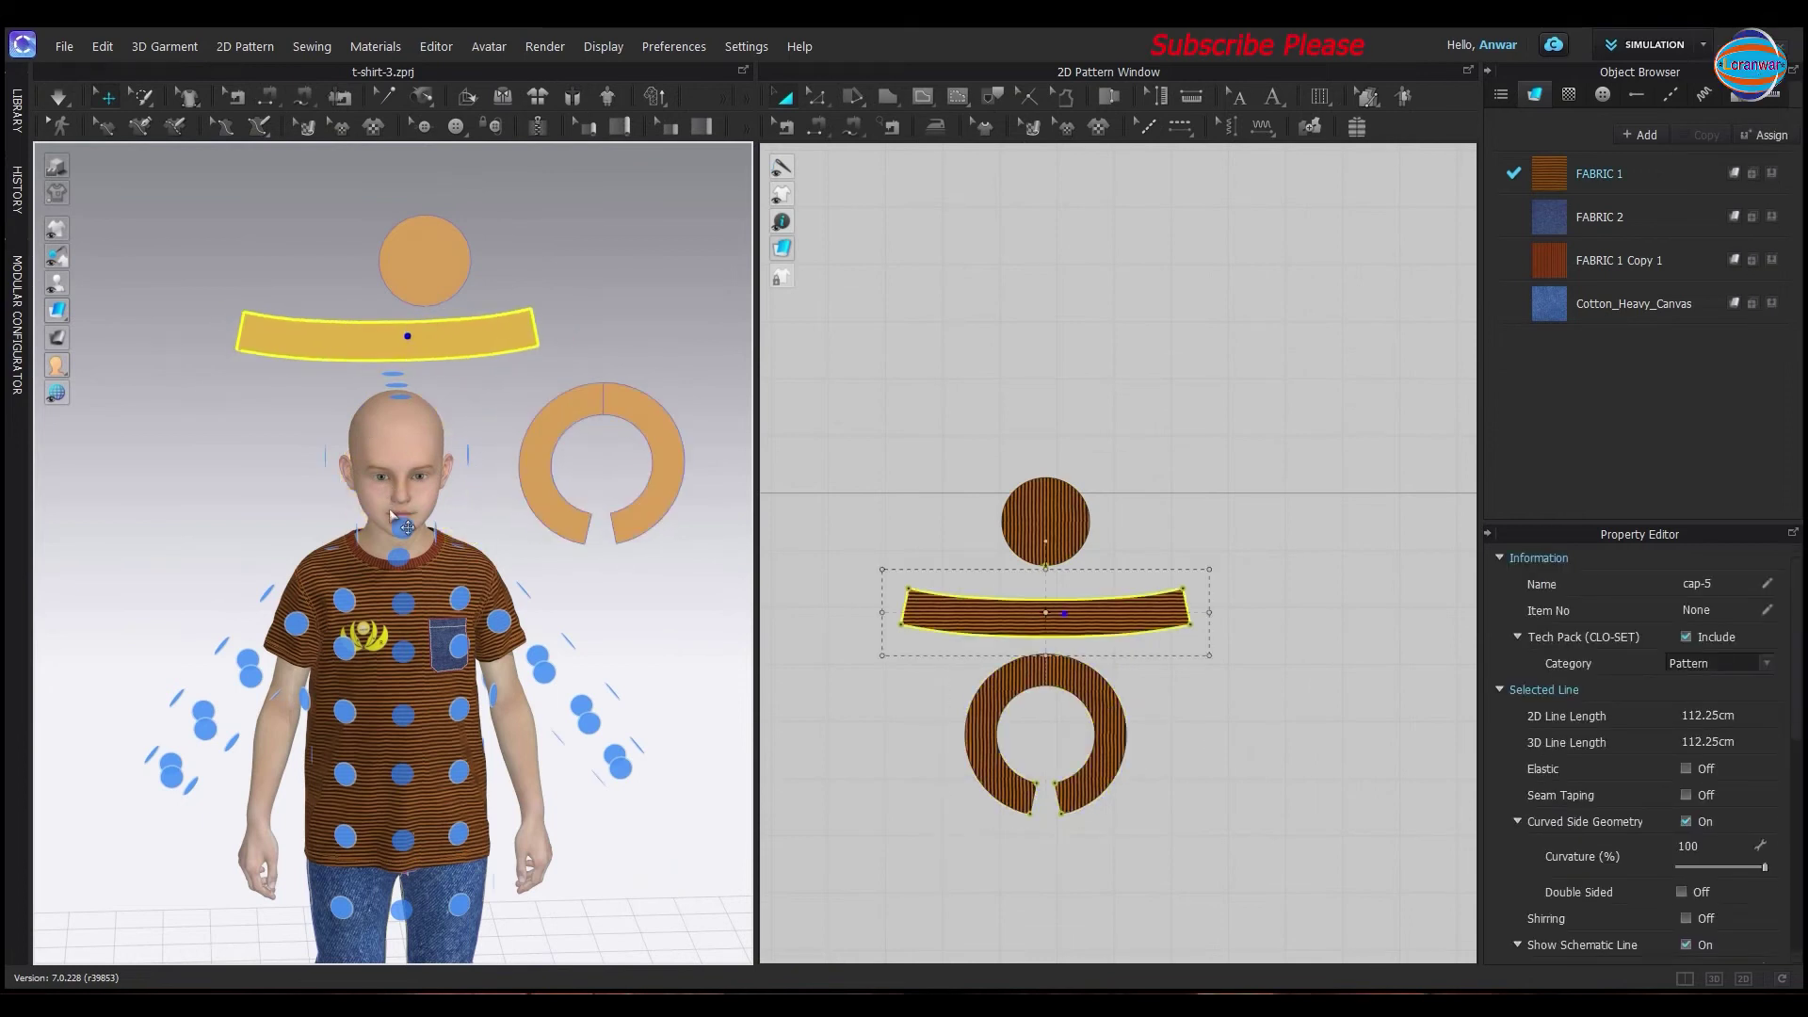
pyautogui.click(402, 533)
pyautogui.moveTo(417, 532); pyautogui.dragTo(417, 443)
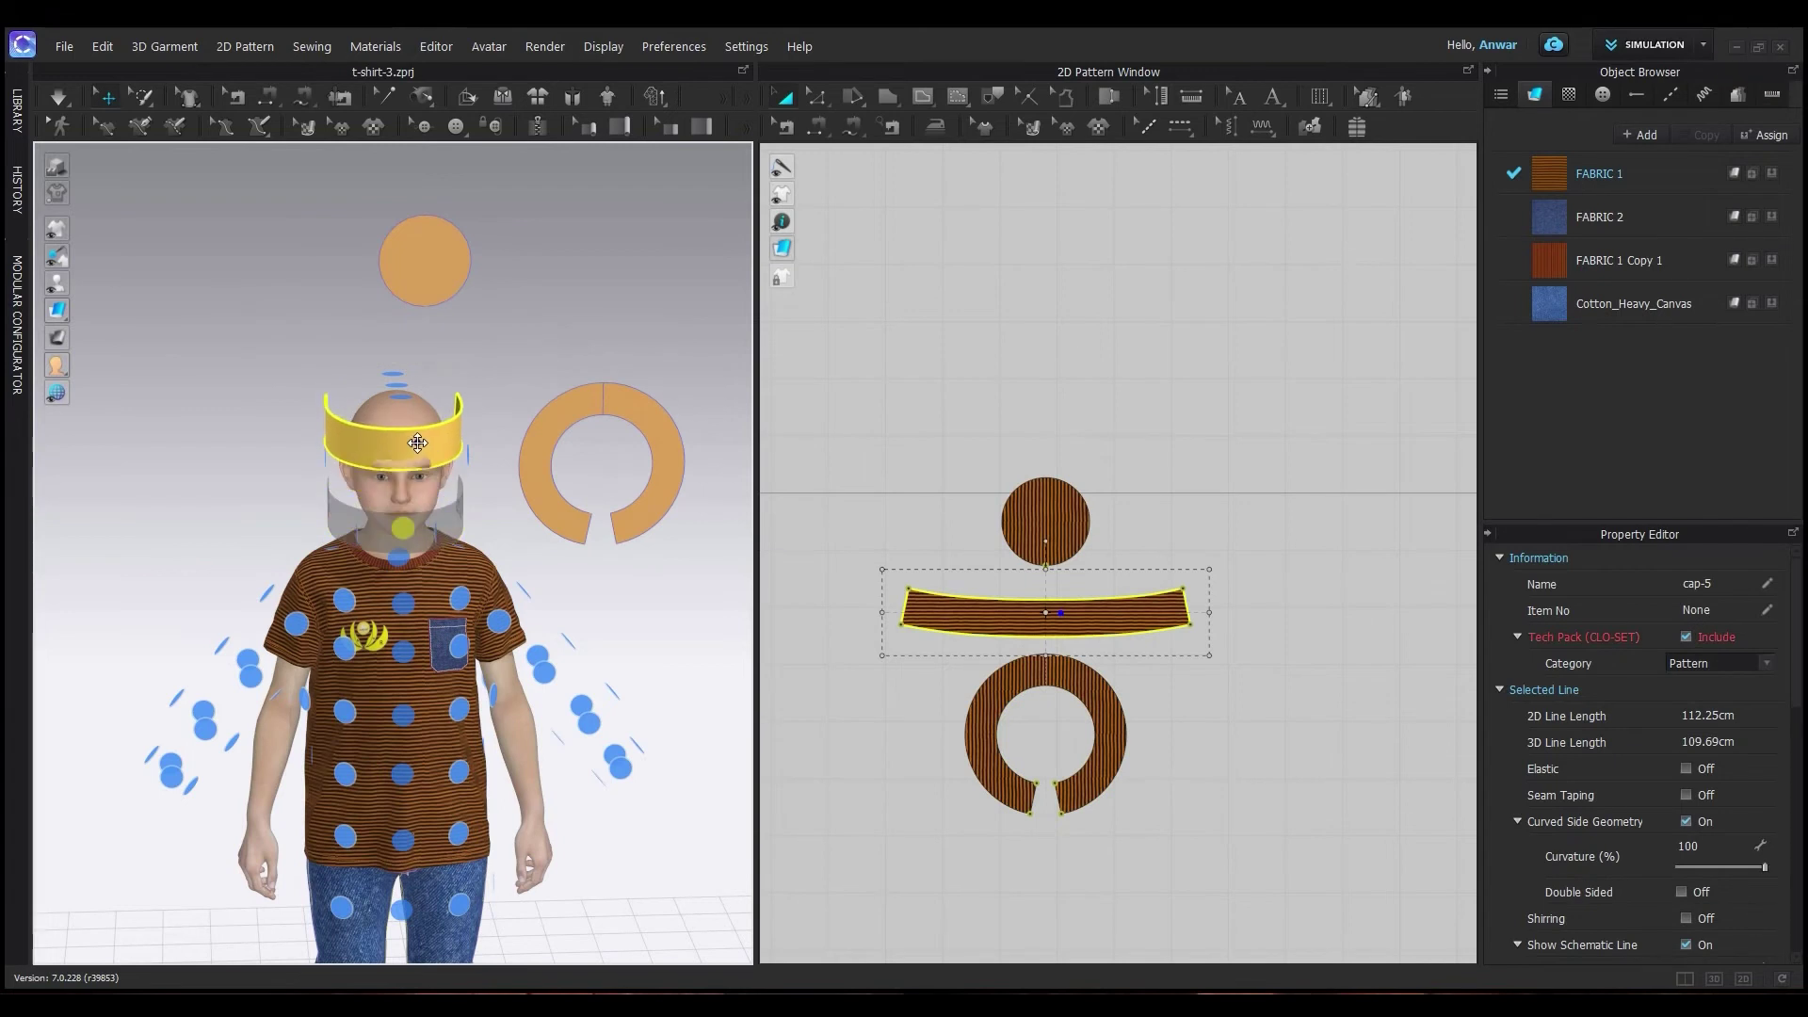
pyautogui.moveTo(315, 509); pyautogui.dragTo(342, 190, button='right')
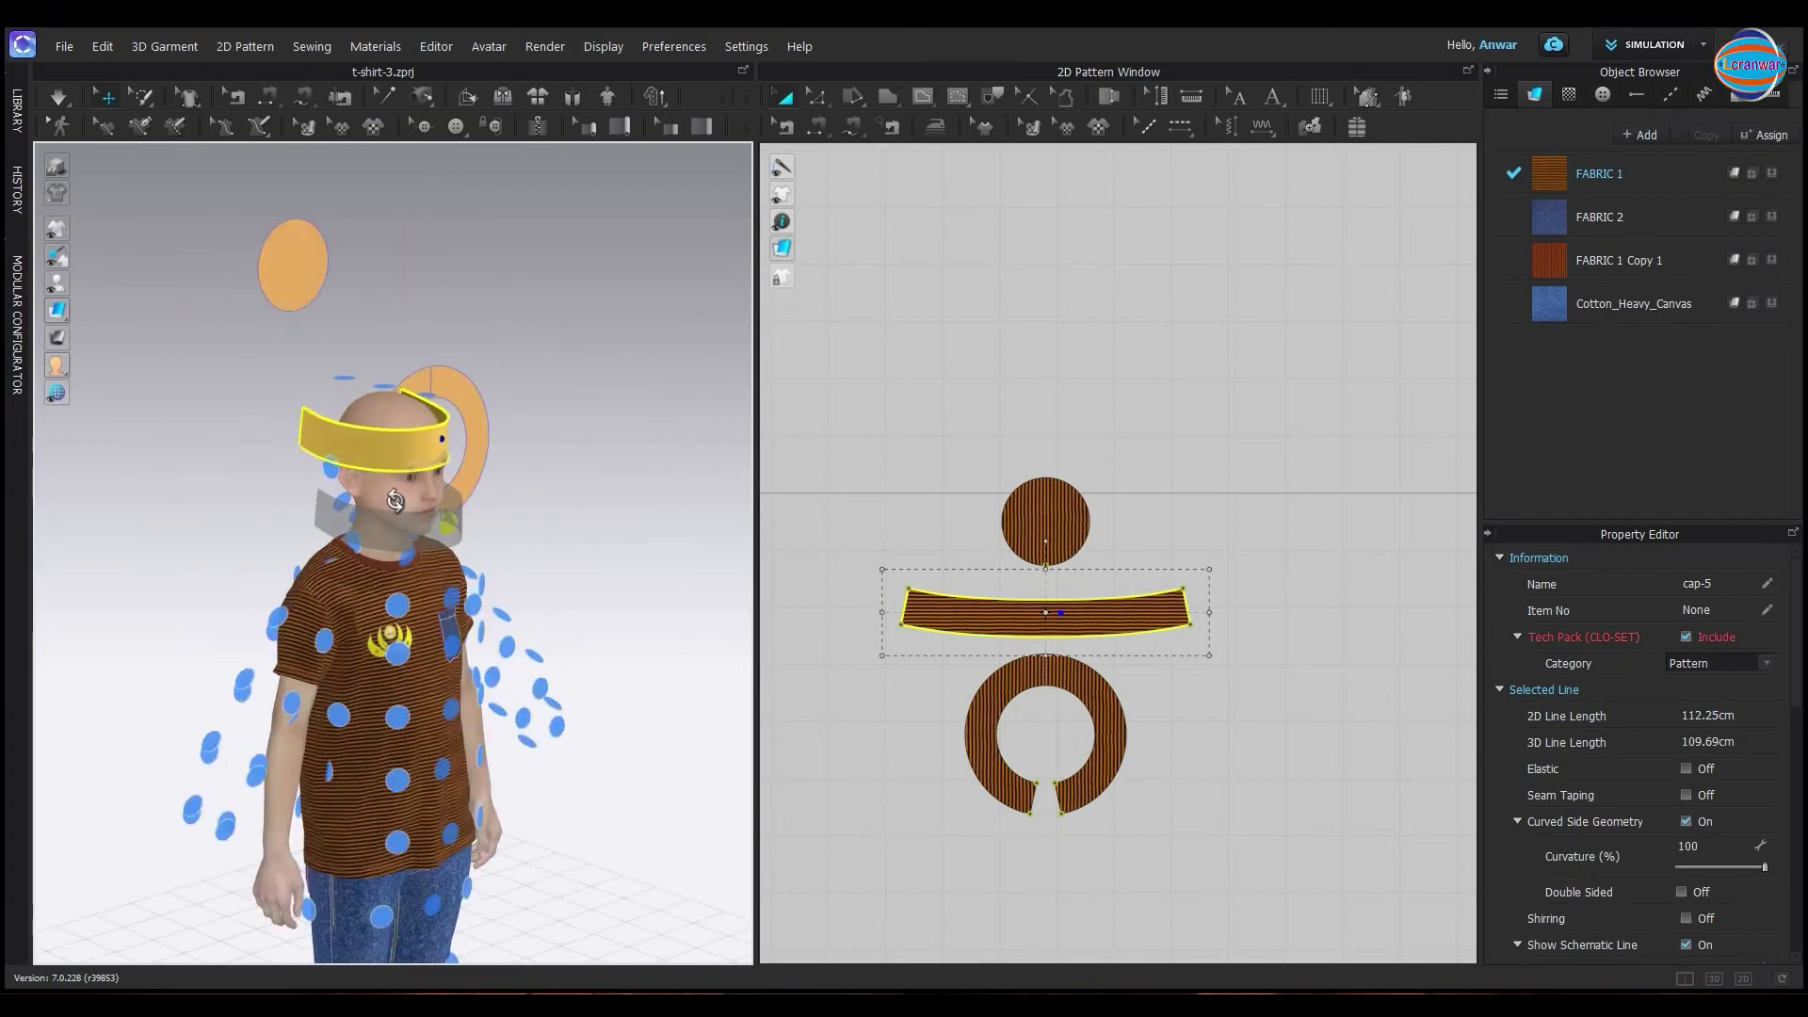
# Place the round crown piece on the head-top arrangement point
pyautogui.click(368, 299)
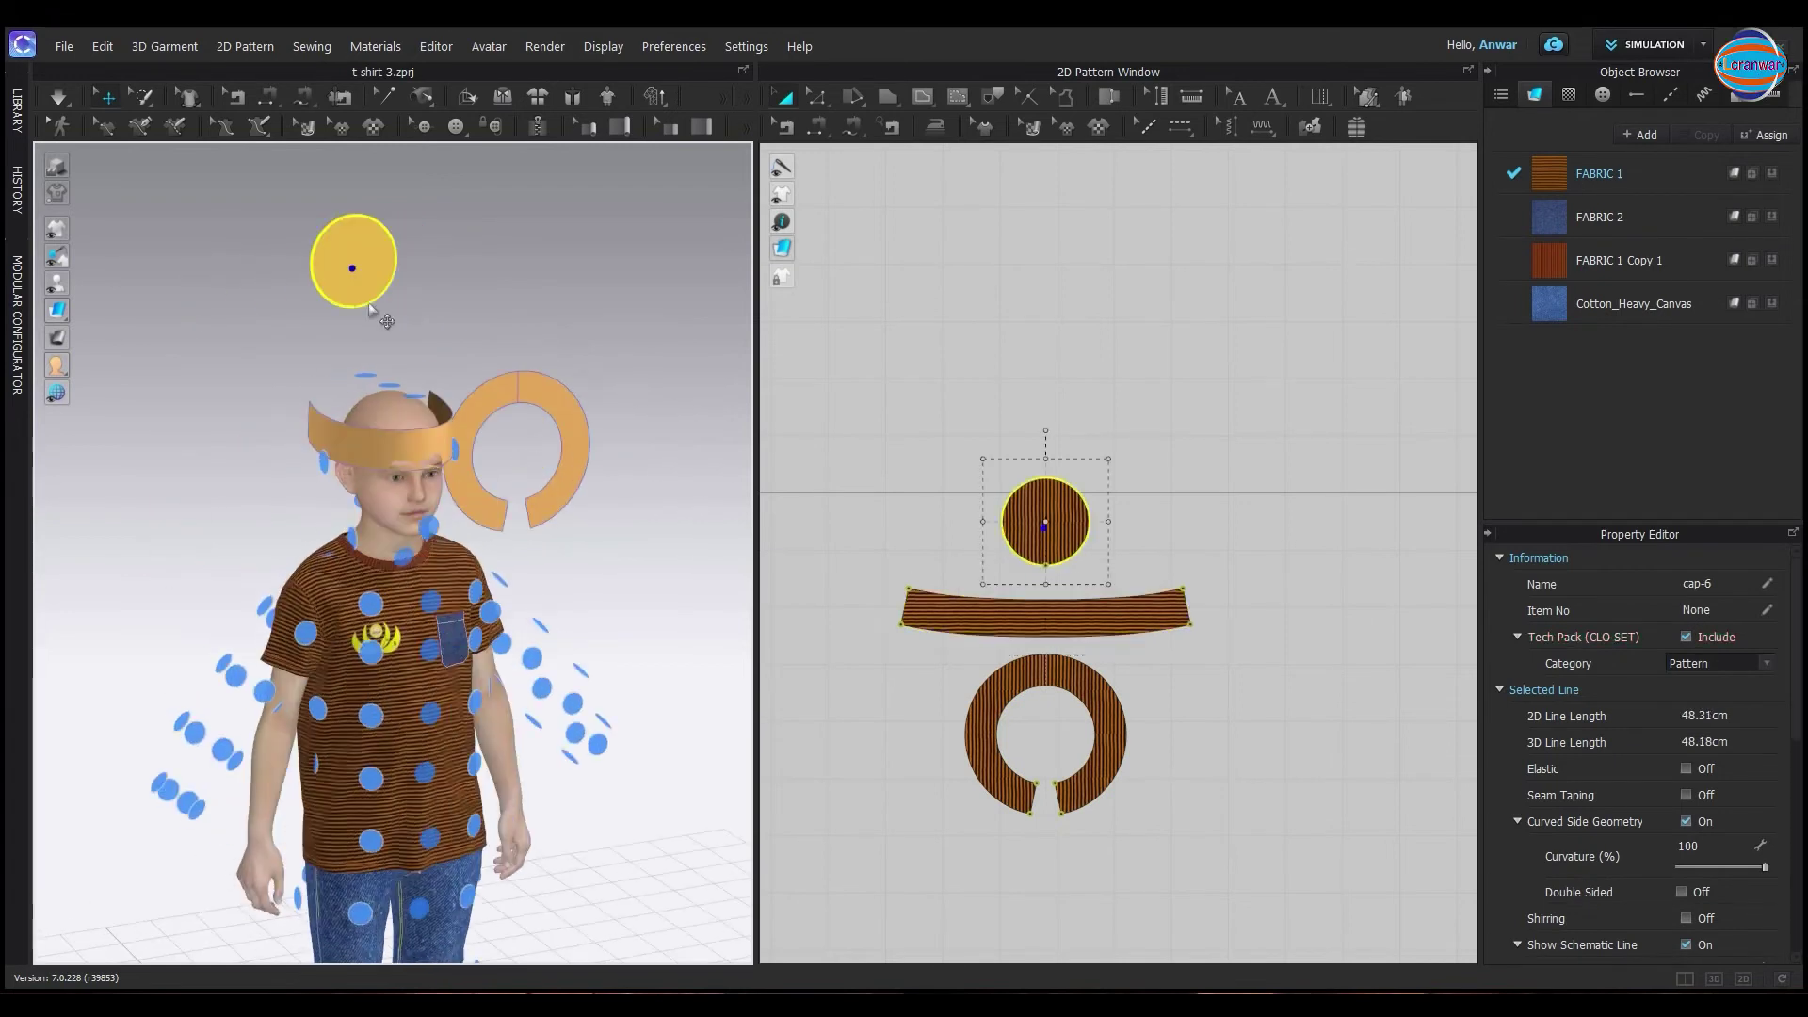
pyautogui.click(410, 393)
pyautogui.moveTo(314, 429); pyautogui.dragTo(520, 459, button='right')
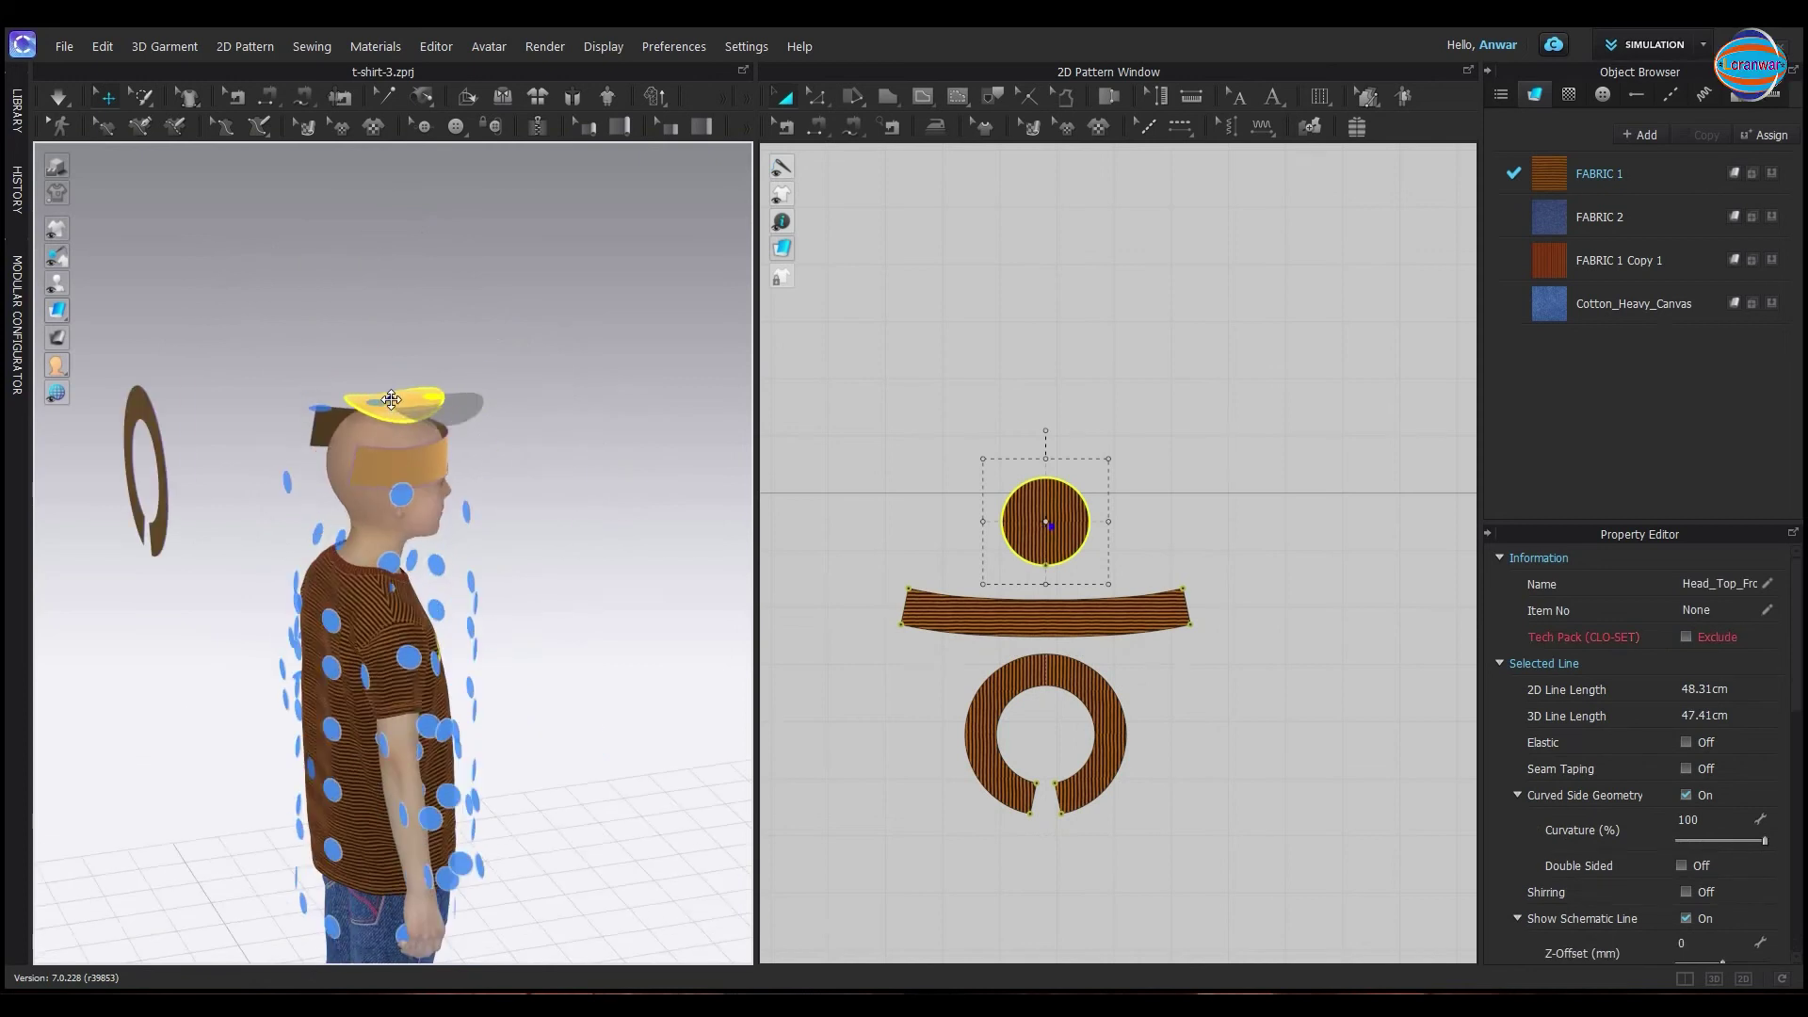
pyautogui.moveTo(294, 492)
pyautogui.mouseDown(button='right')
pyautogui.moveTo(399, 403)
pyautogui.moveTo(274, 496)
pyautogui.moveTo(129, 505)
pyautogui.mouseUp(button='right')
# Rotate the brim ring with the gizmo to lie flat and move it toward the head
pyautogui.click(576, 287)
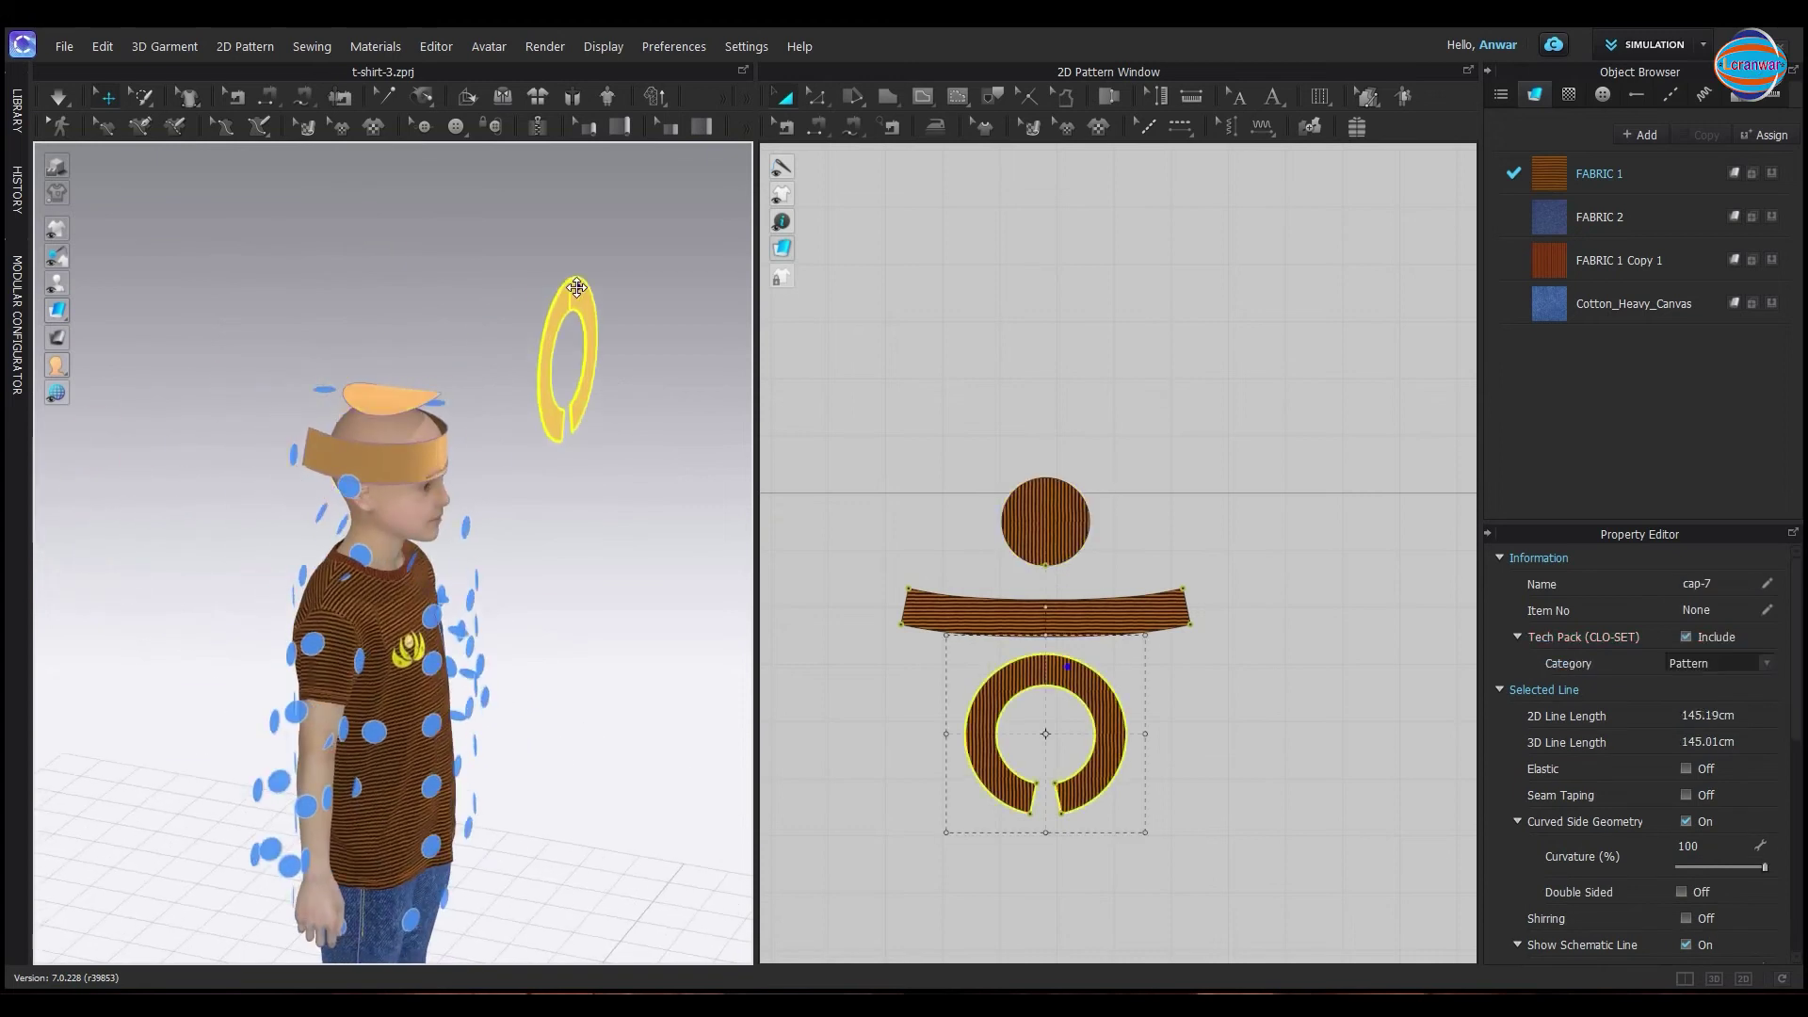
pyautogui.moveTo(576, 288); pyautogui.dragTo(600, 344)
pyautogui.click(577, 326)
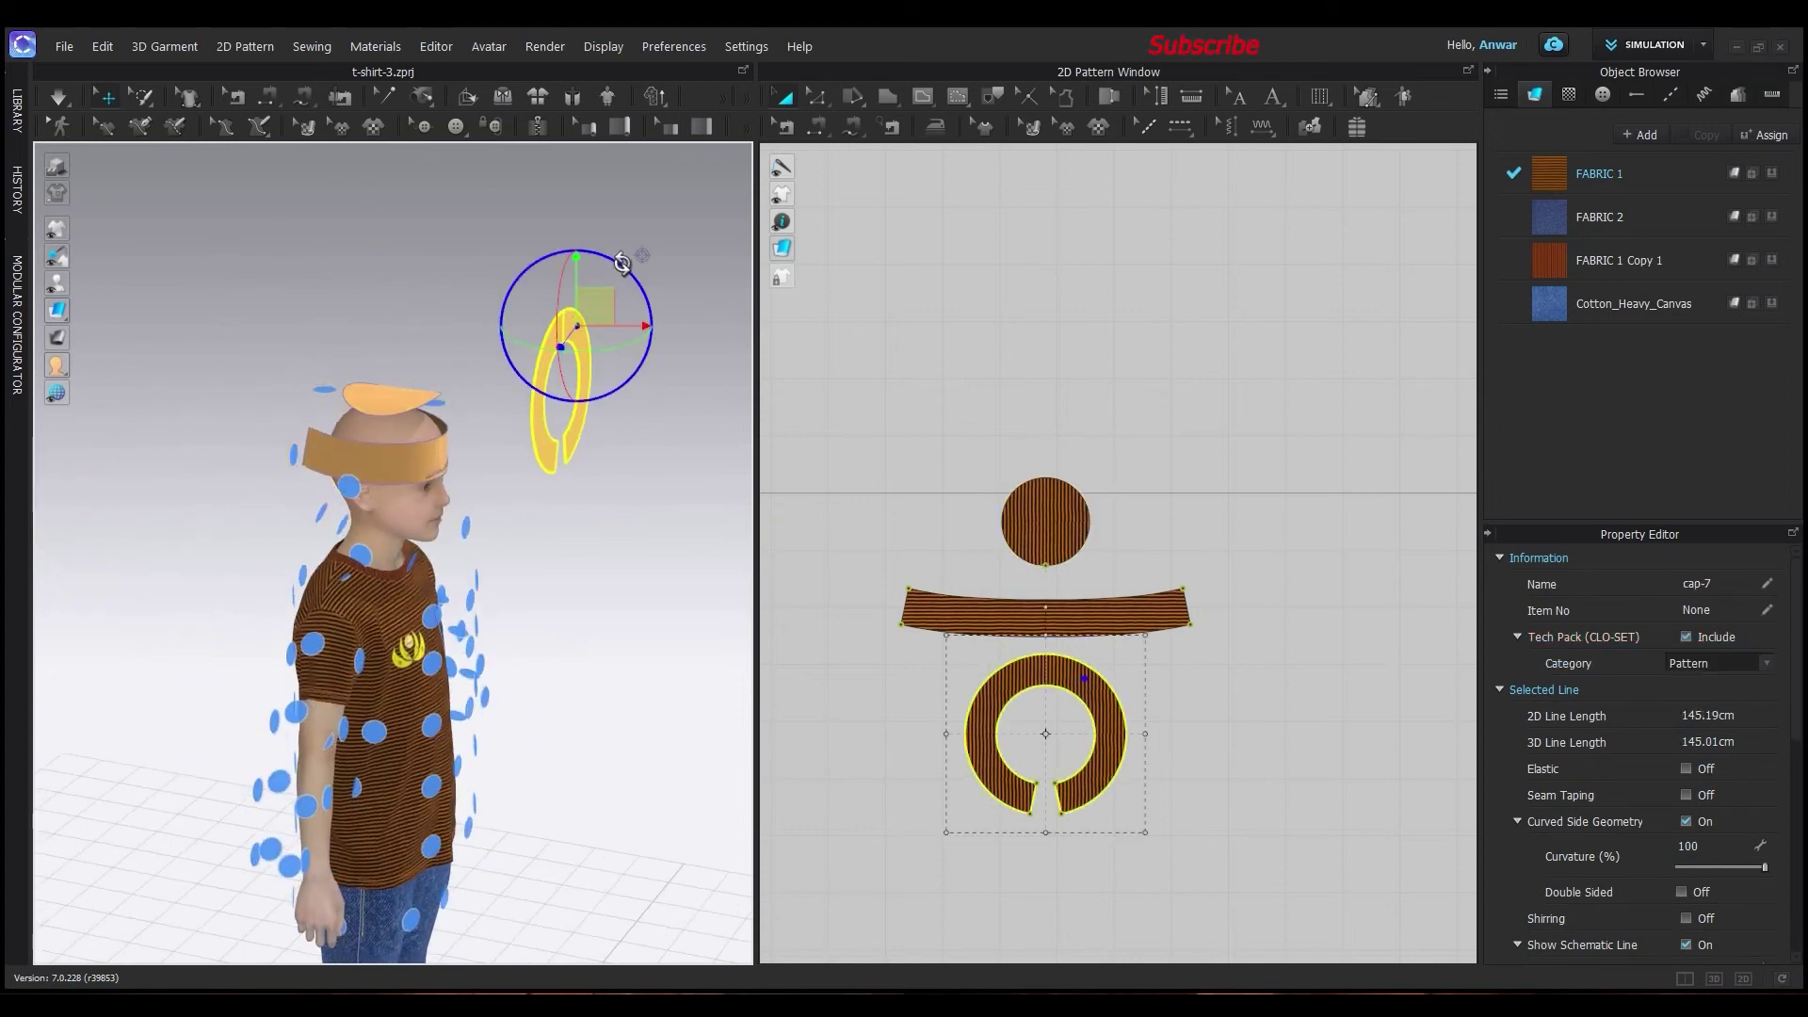
pyautogui.moveTo(588, 287); pyautogui.dragTo(473, 283)
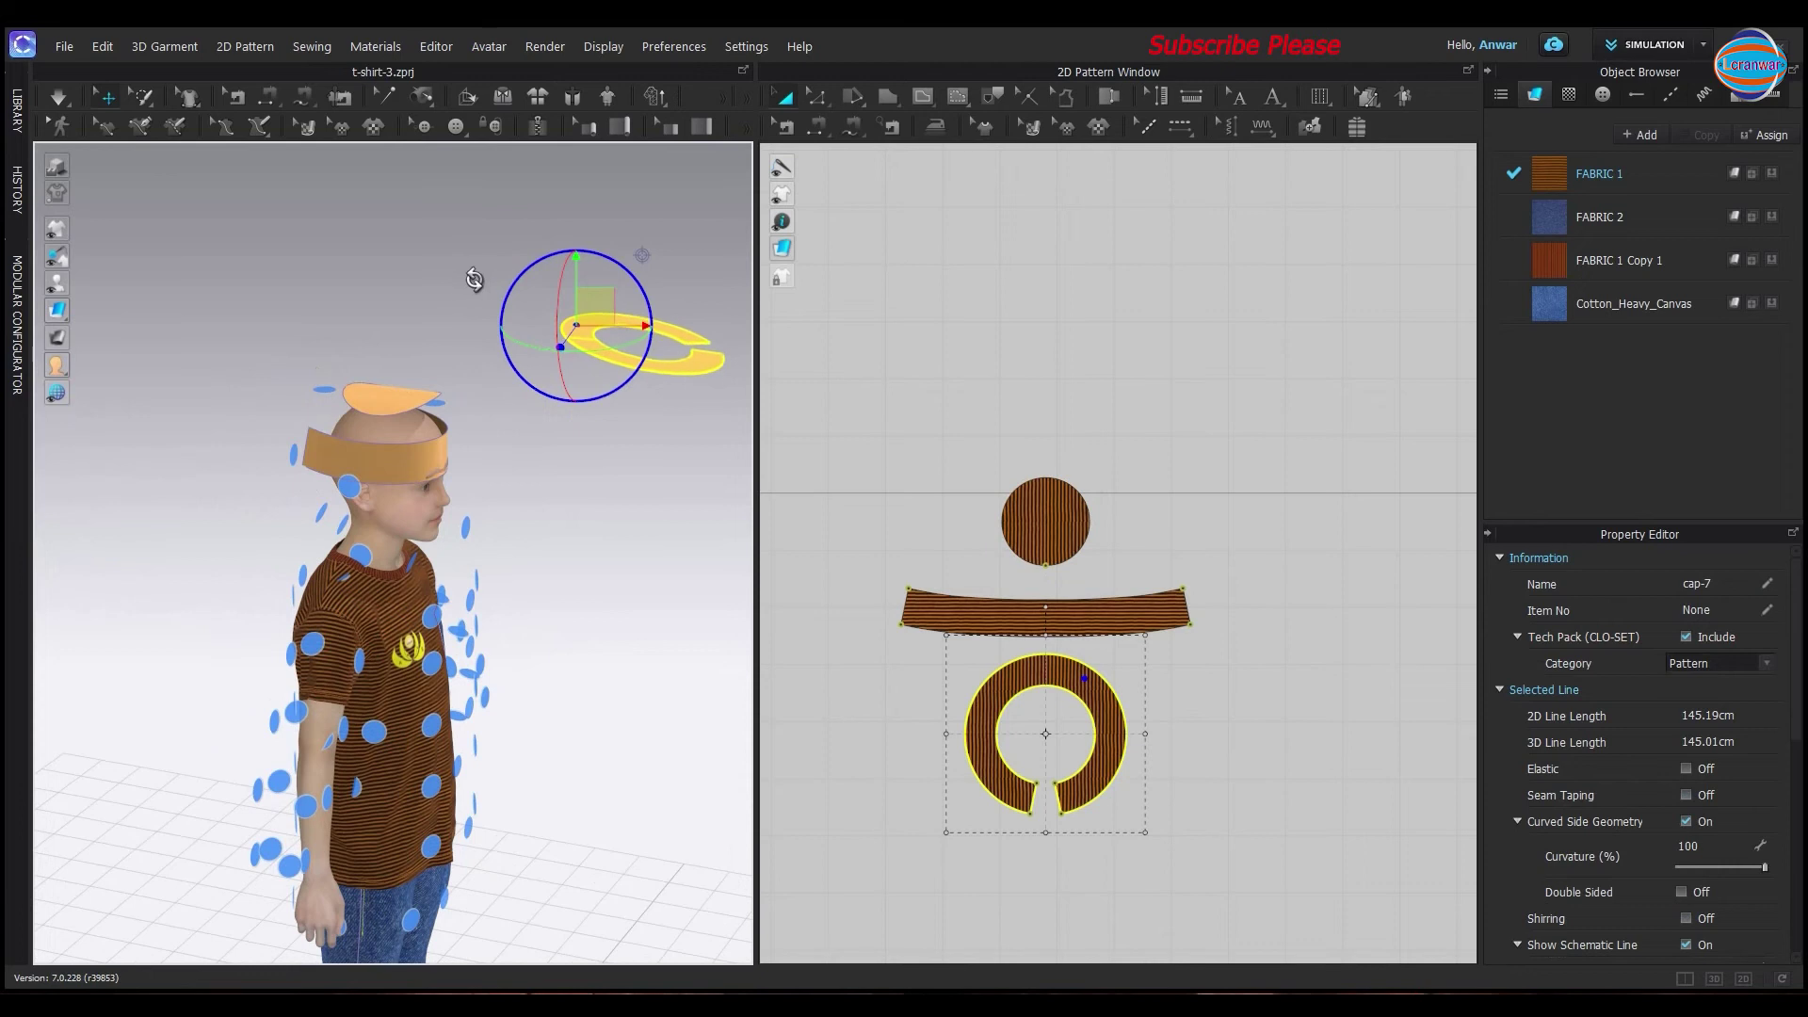
pyautogui.moveTo(573, 348); pyautogui.dragTo(920, 371)
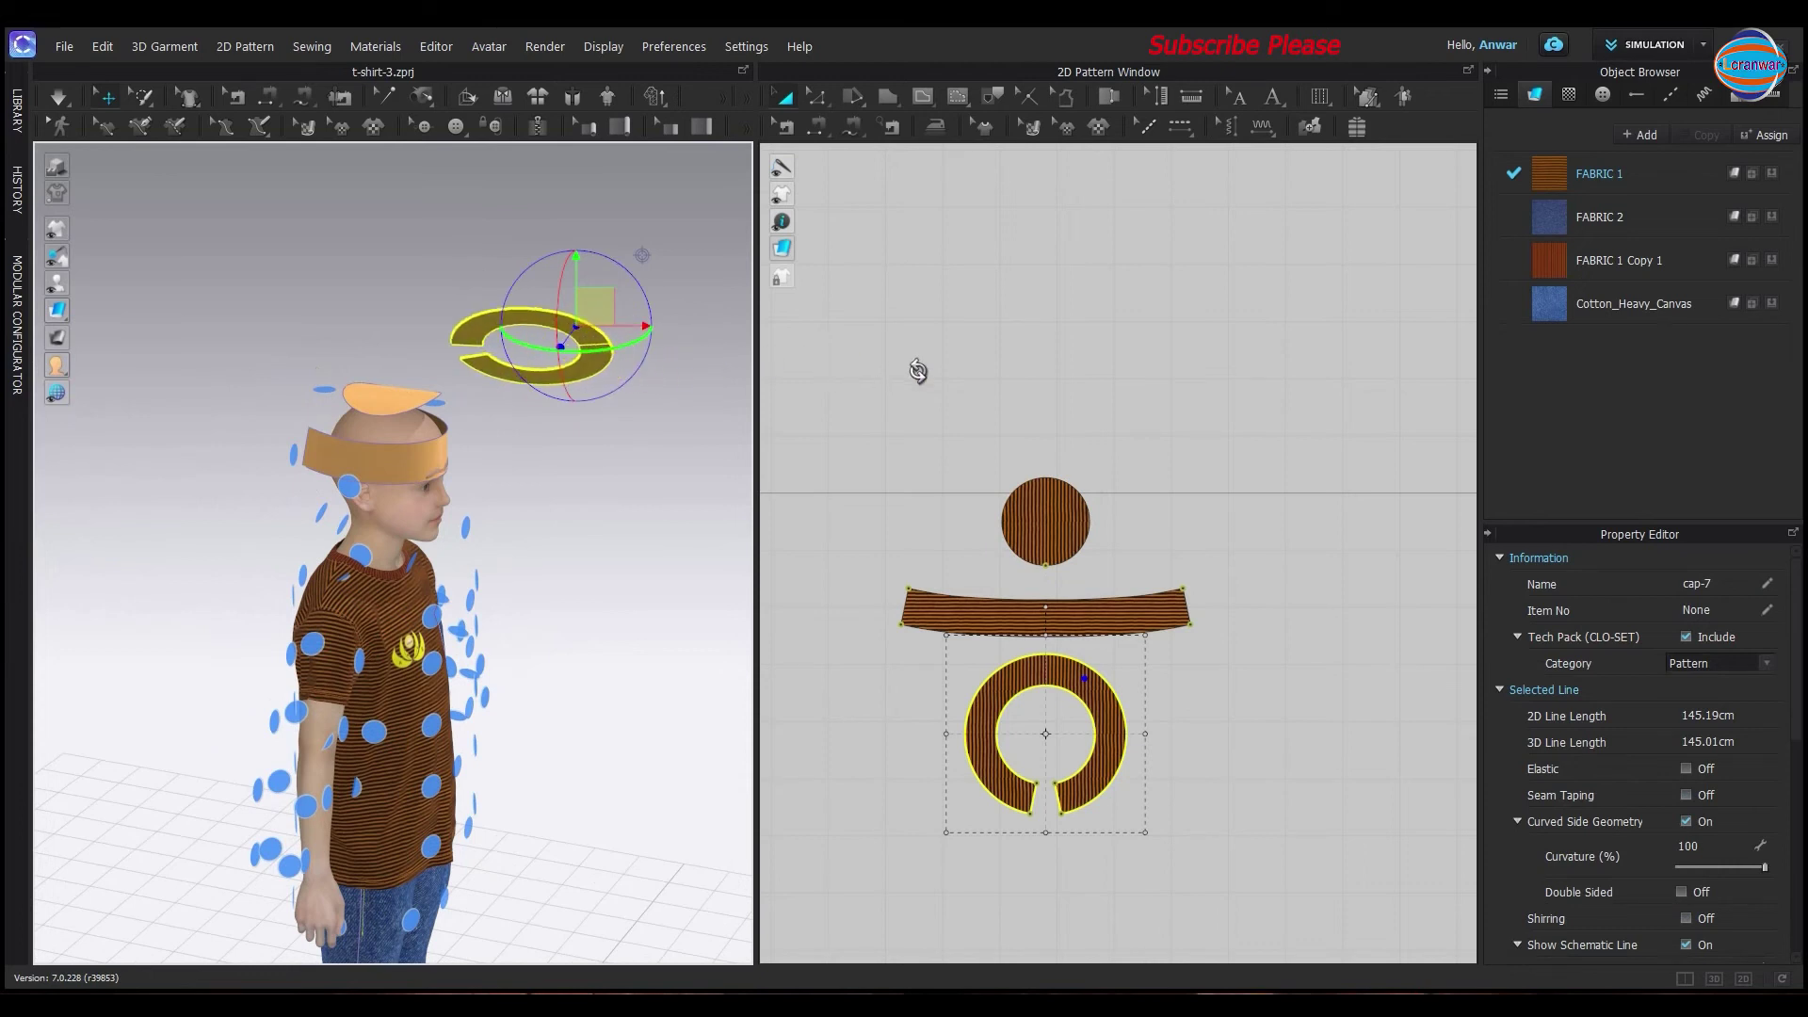
pyautogui.moveTo(551, 302); pyautogui.dragTo(555, 372)
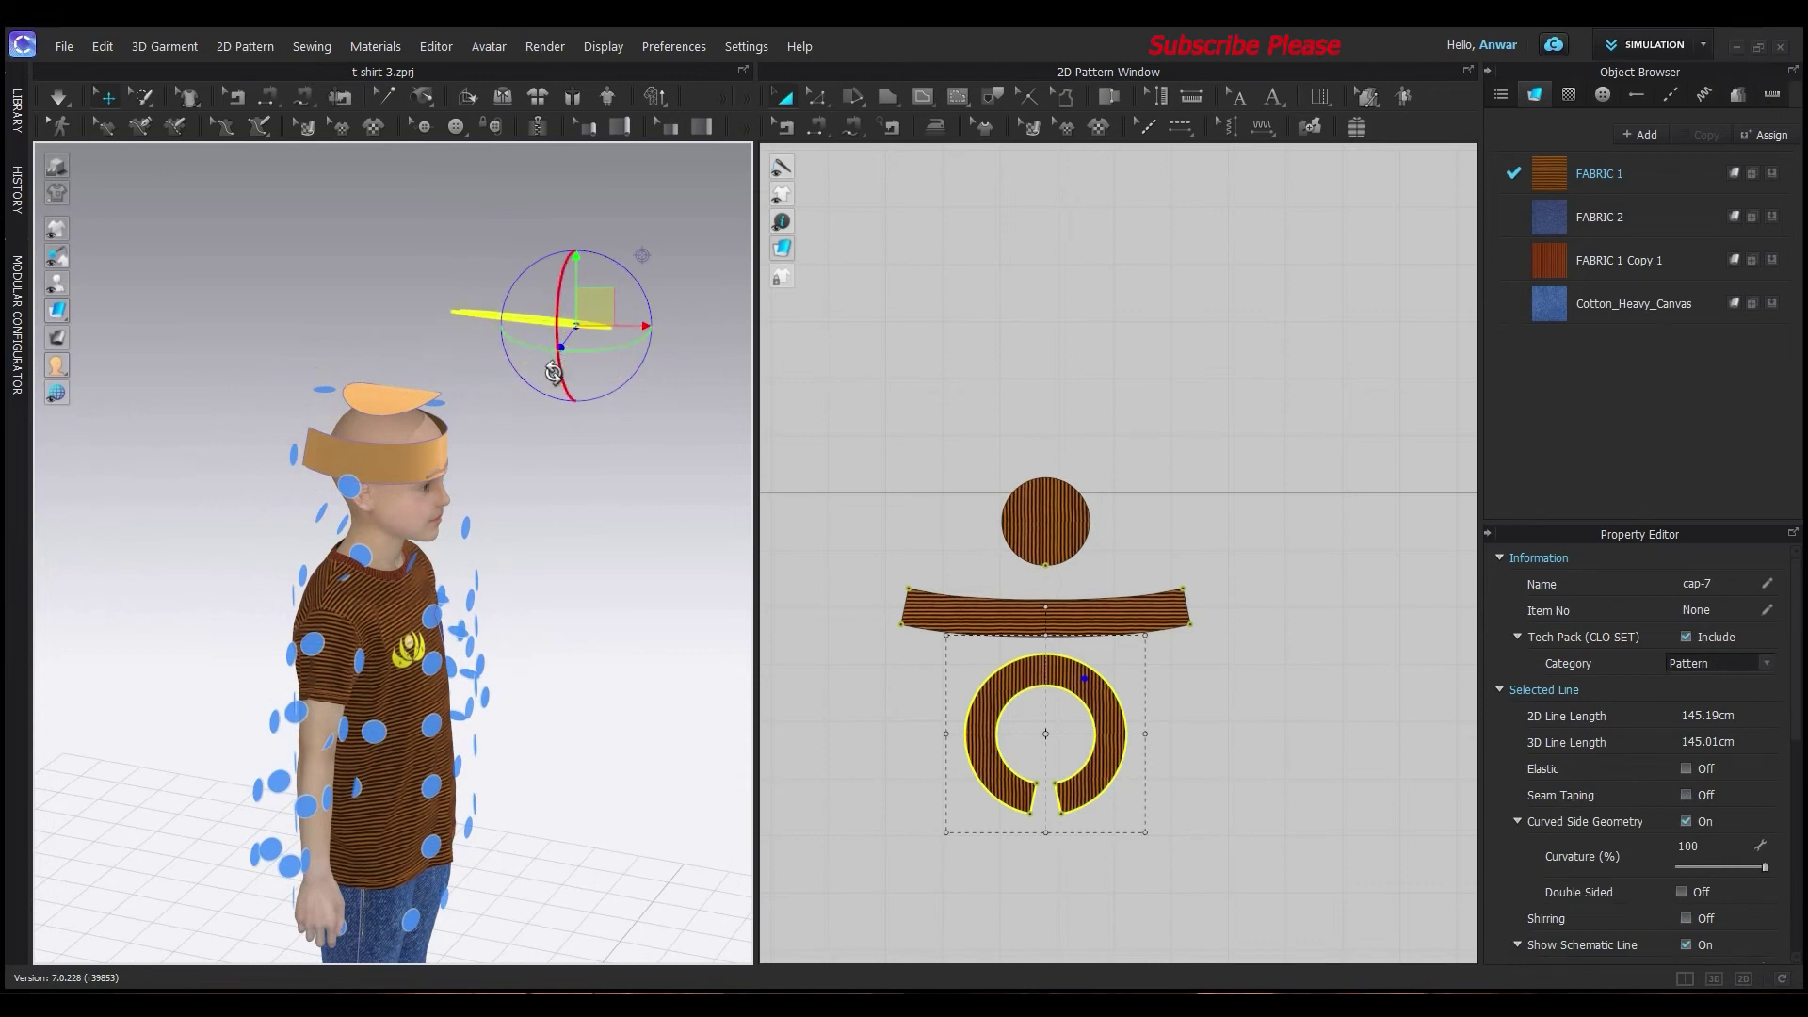
pyautogui.moveTo(595, 303); pyautogui.dragTo(497, 310)
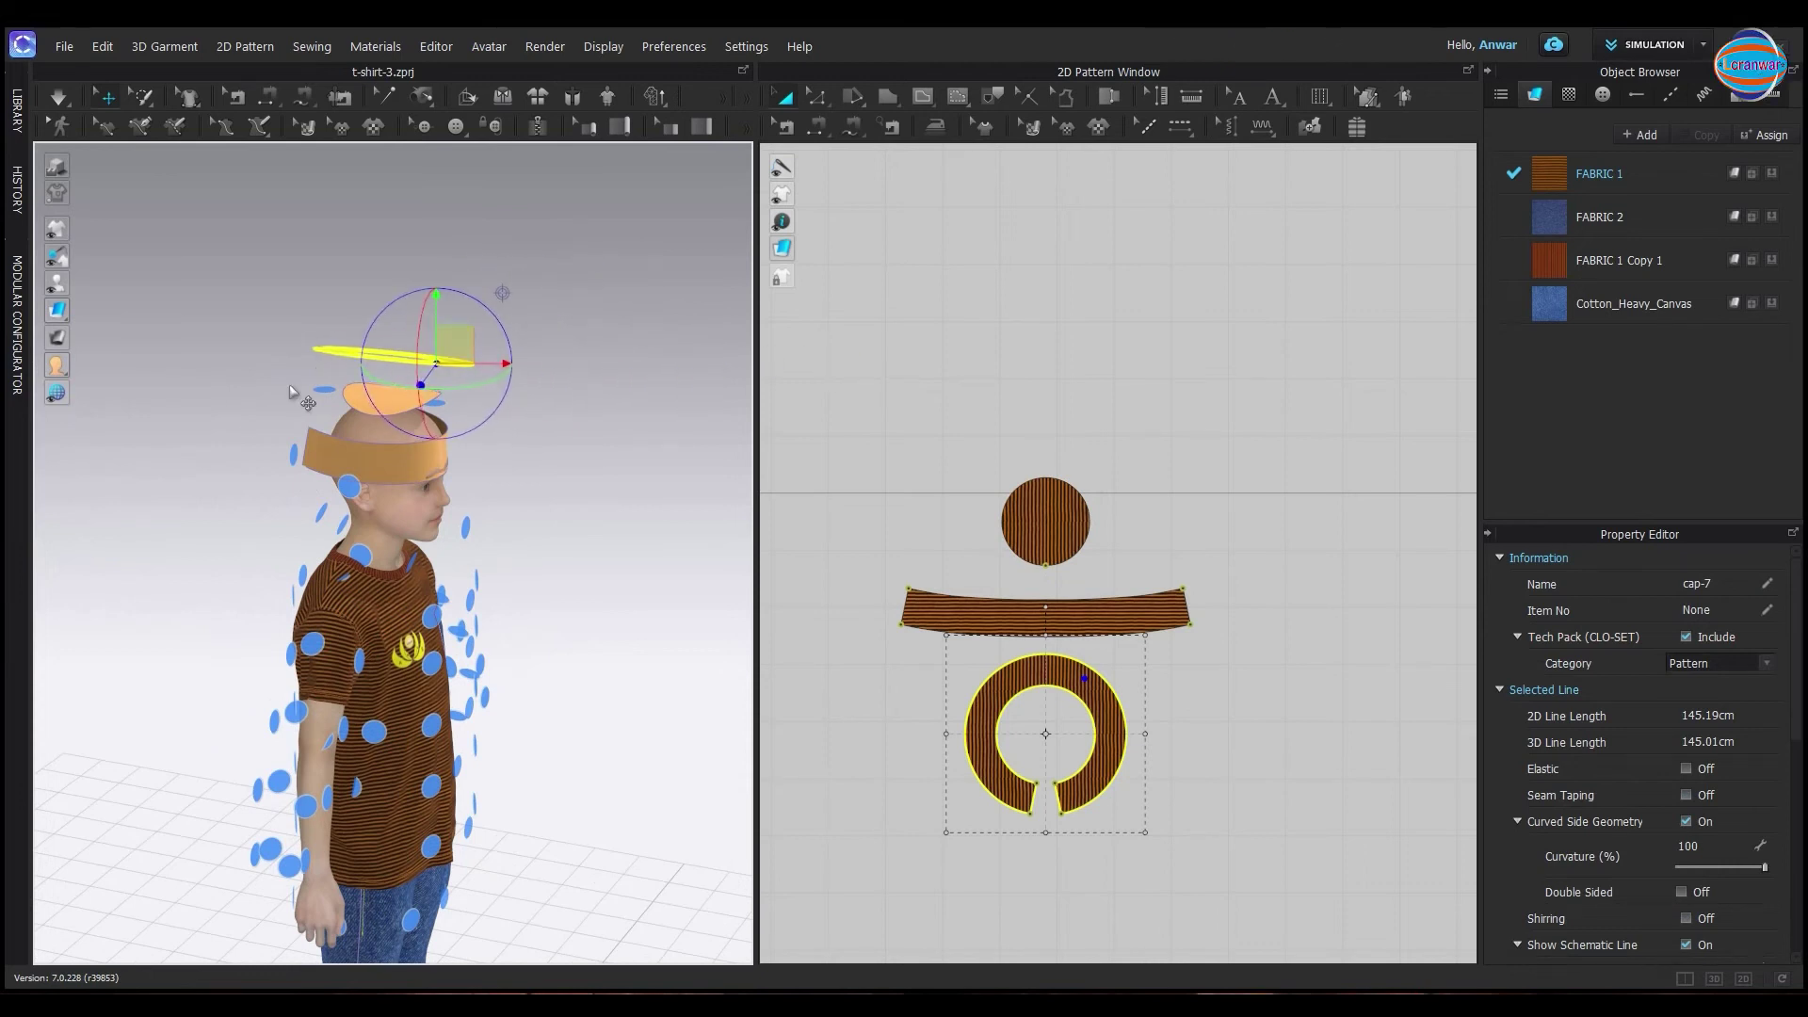
pyautogui.moveTo(497, 310); pyautogui.dragTo(457, 396, button='right')
# Raise the levelled brim ring above the avatar's head, then deselect it
pyautogui.scroll(-3, 250, 366)
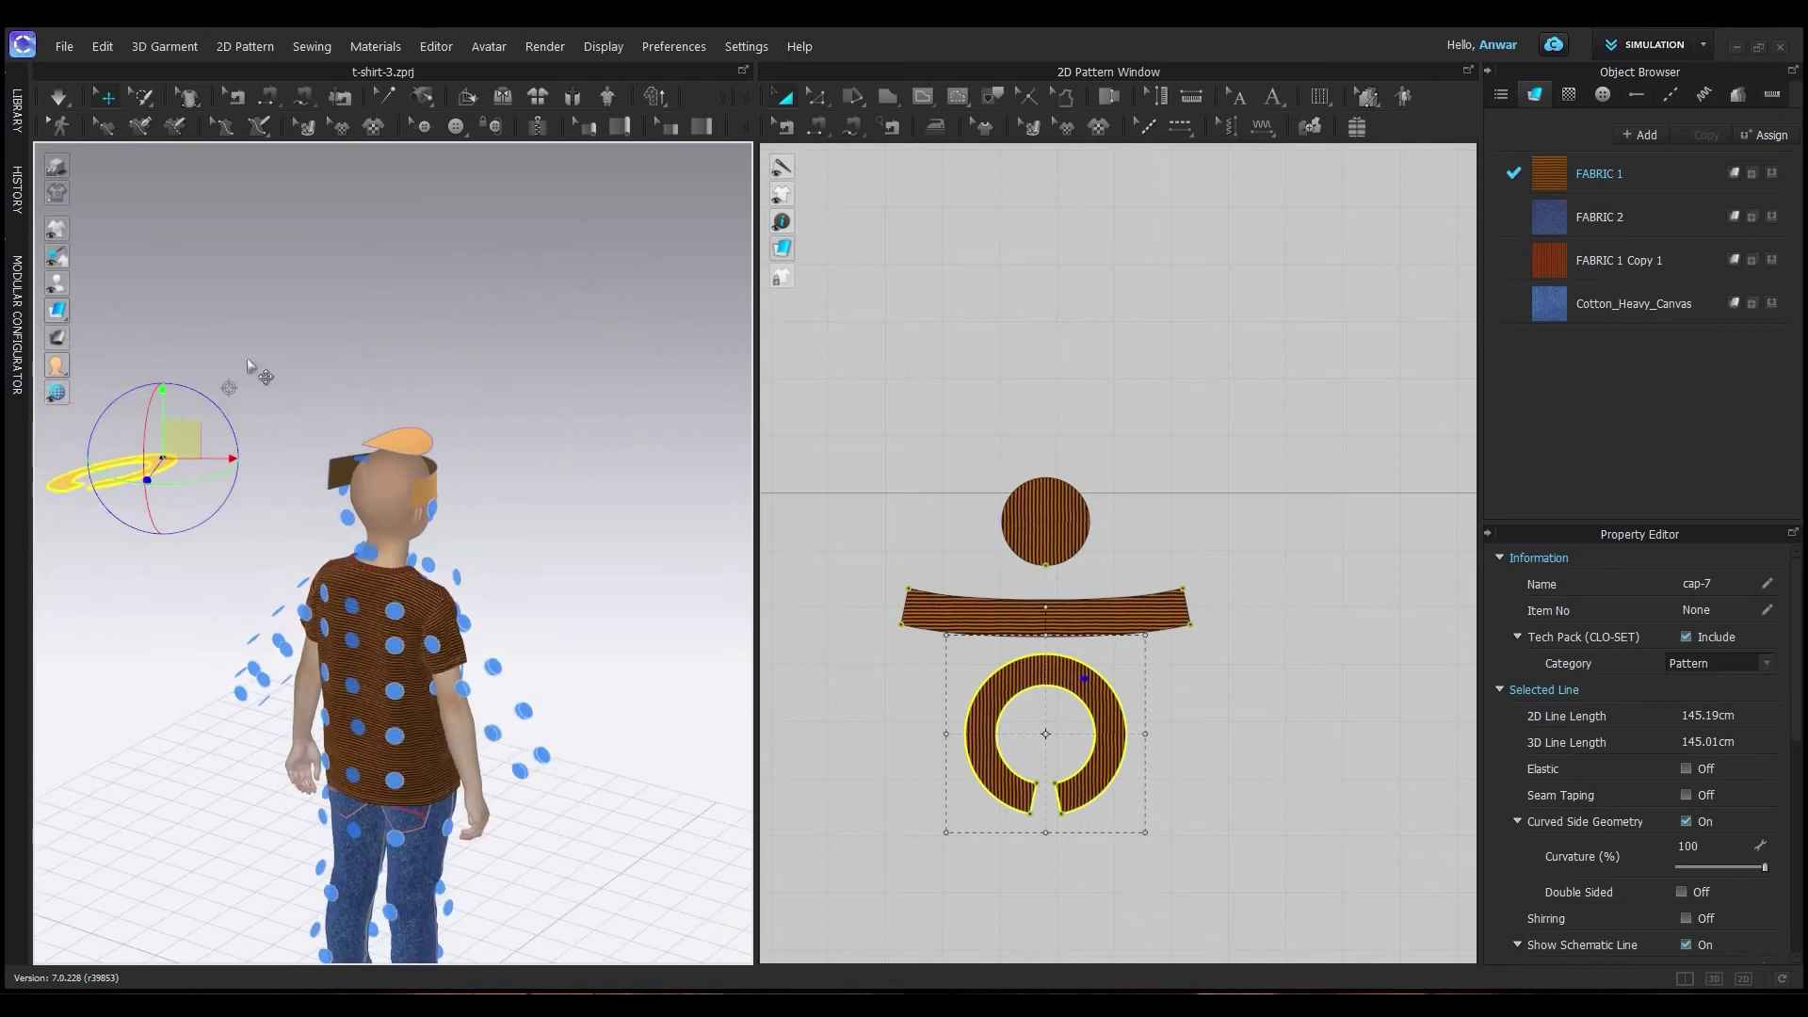
pyautogui.moveTo(179, 438); pyautogui.dragTo(471, 376)
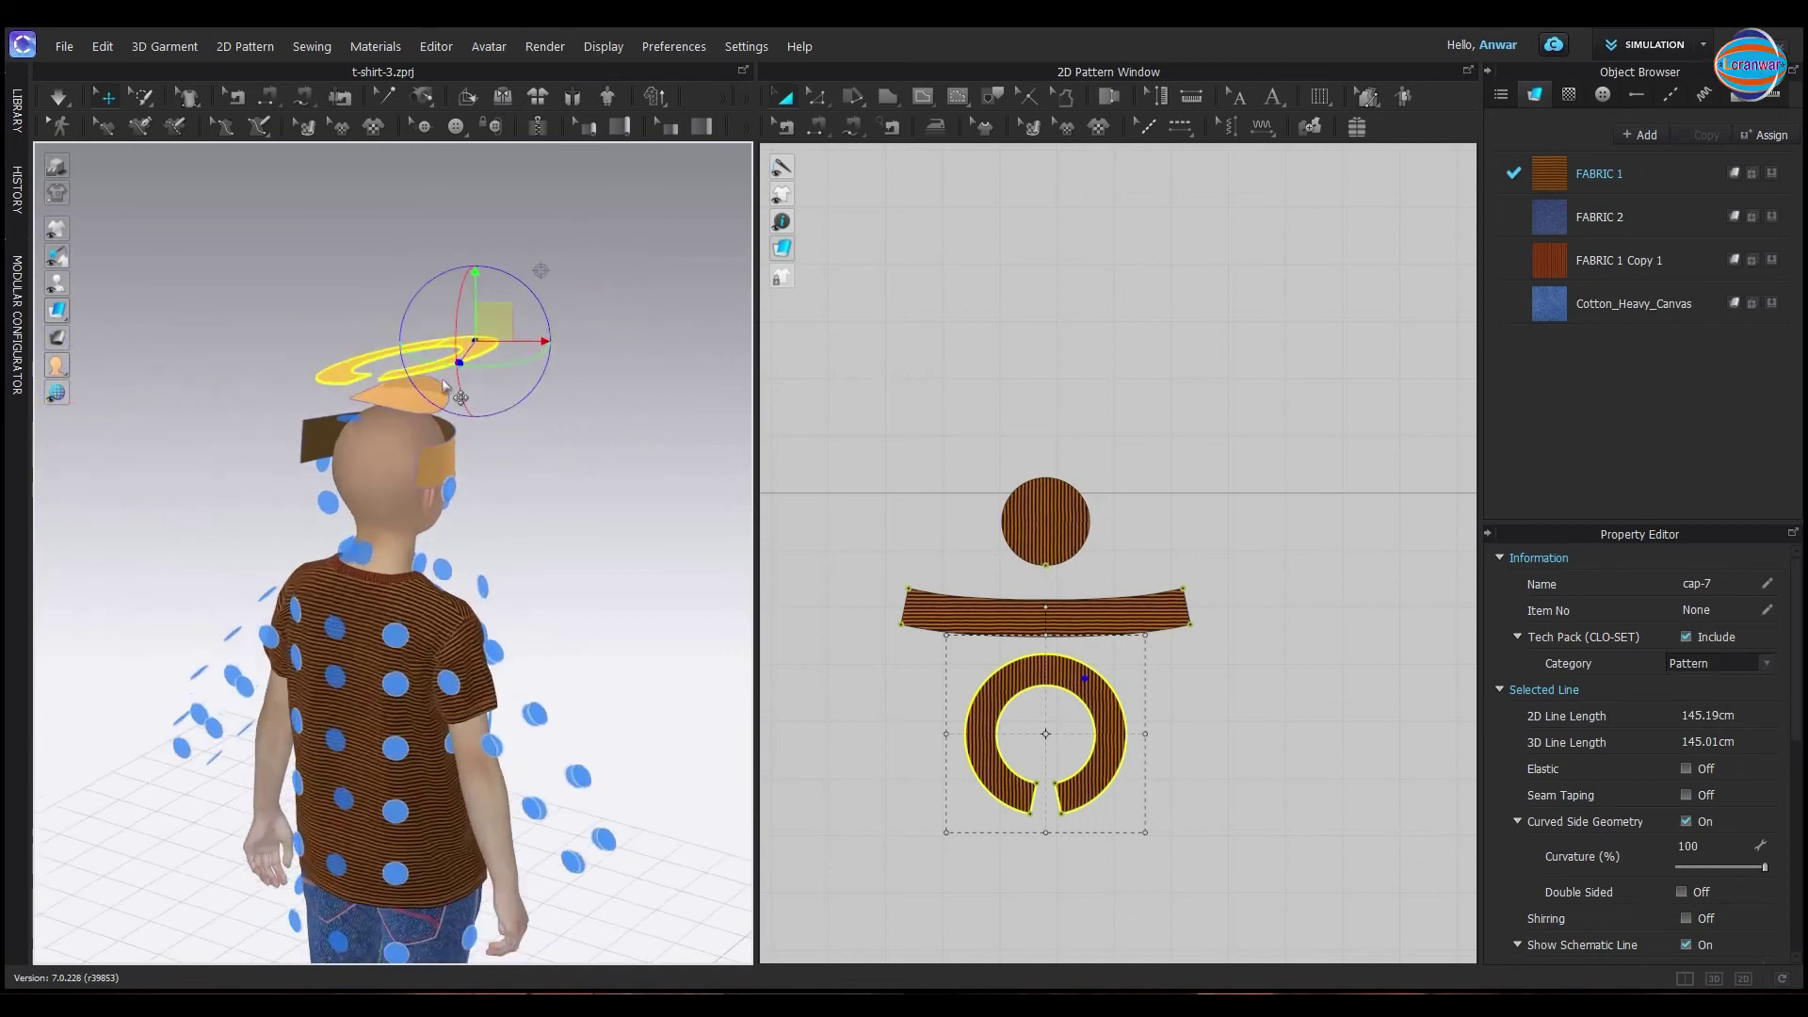
pyautogui.scroll(3, 534, 318)
pyautogui.moveTo(565, 234); pyautogui.dragTo(569, 245)
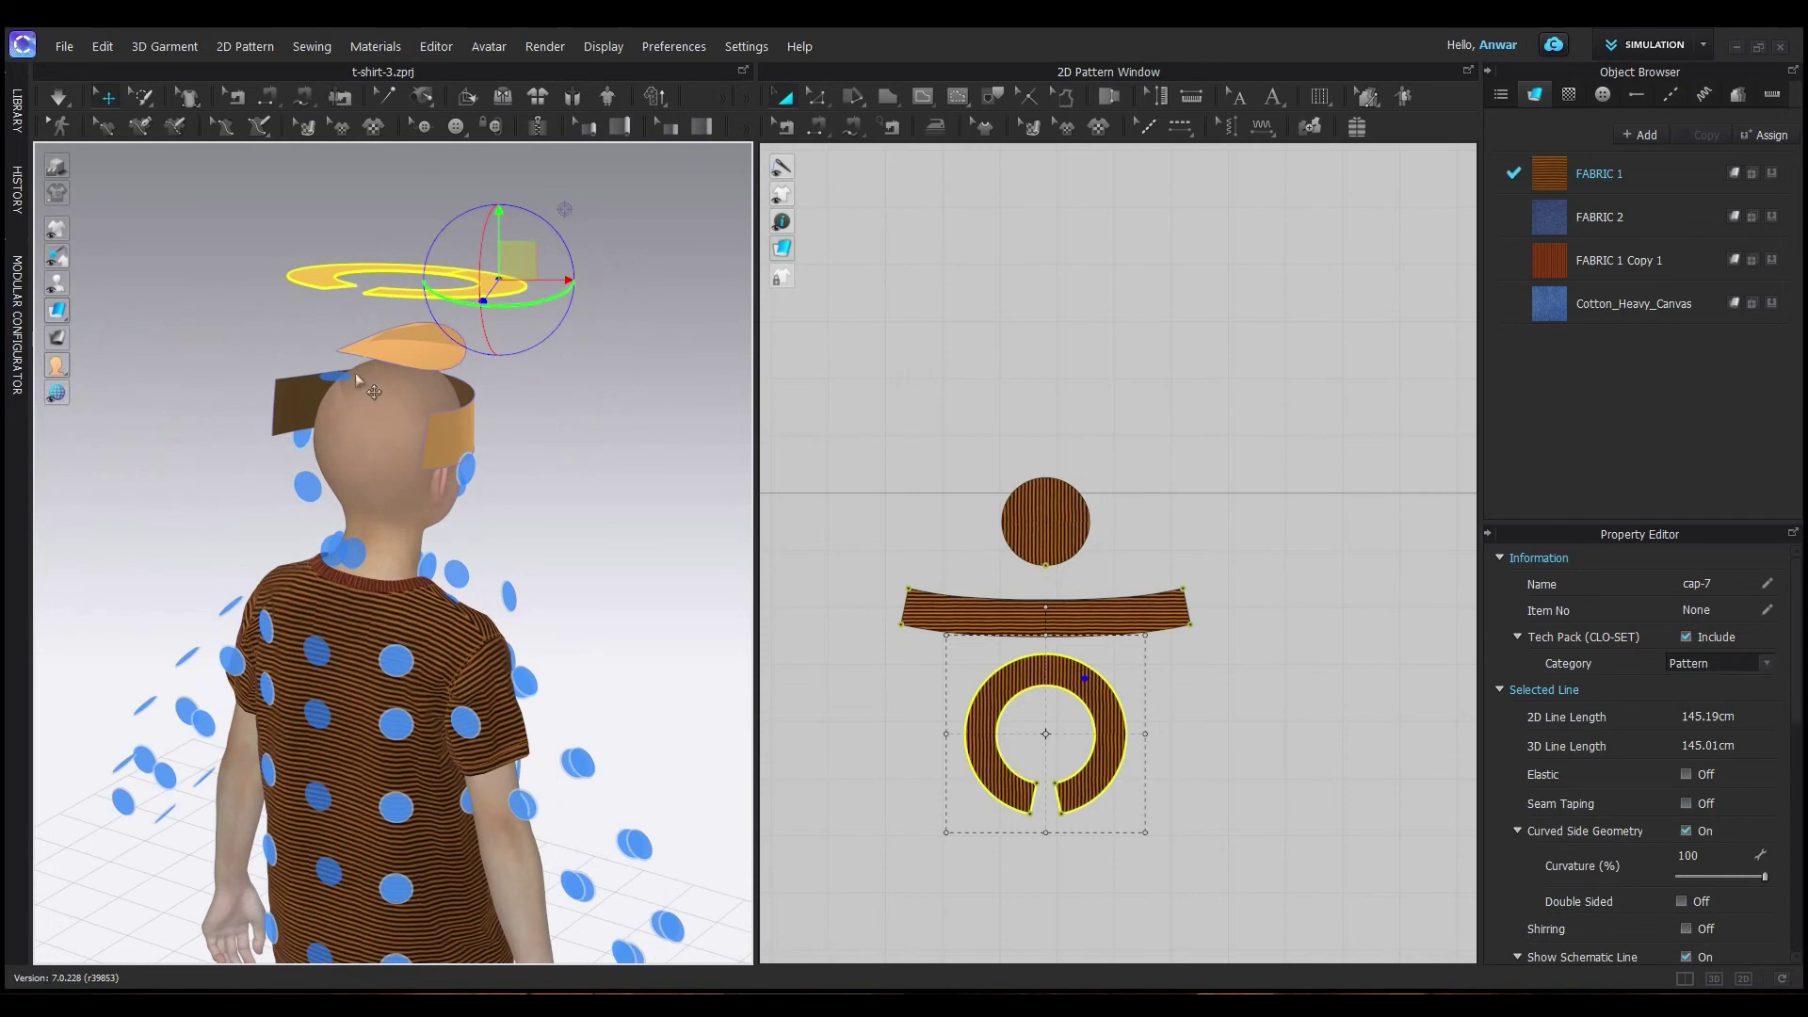
pyautogui.moveTo(354, 373); pyautogui.dragTo(290, 311, button='right')
pyautogui.moveTo(236, 279); pyautogui.dragTo(372, 249)
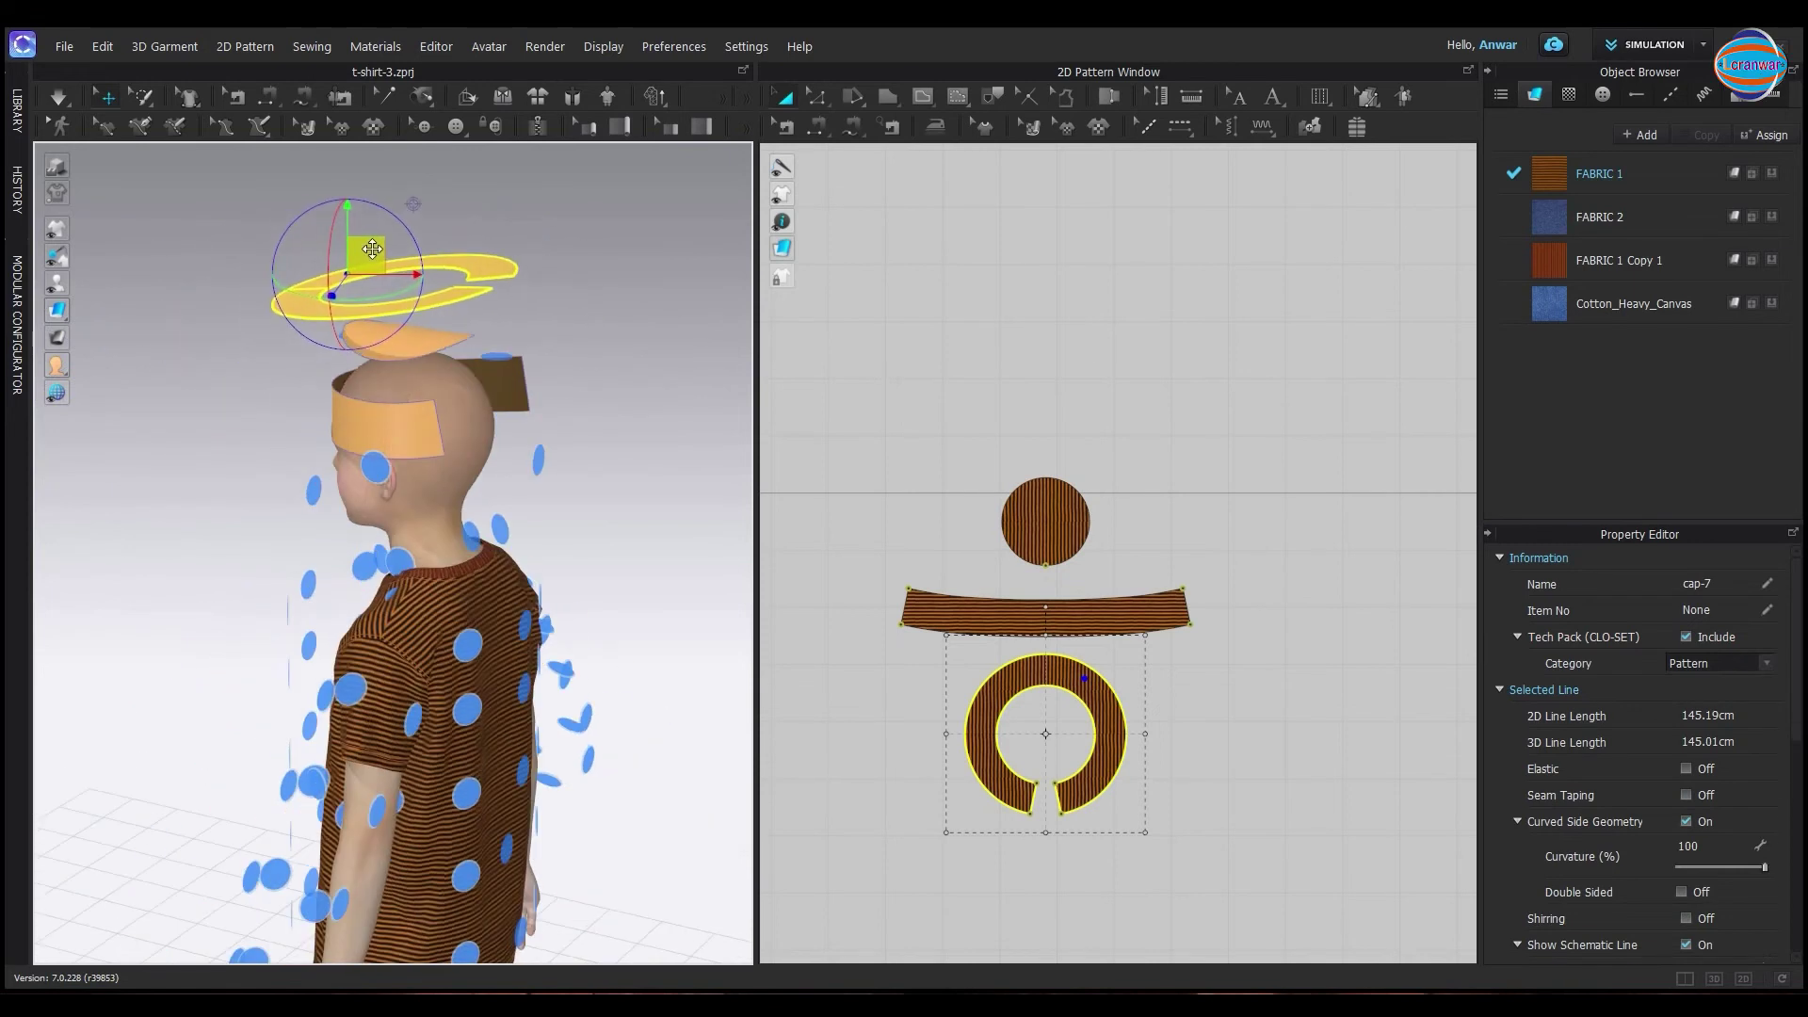
pyautogui.moveTo(324, 339); pyautogui.dragTo(399, 388, button='right')
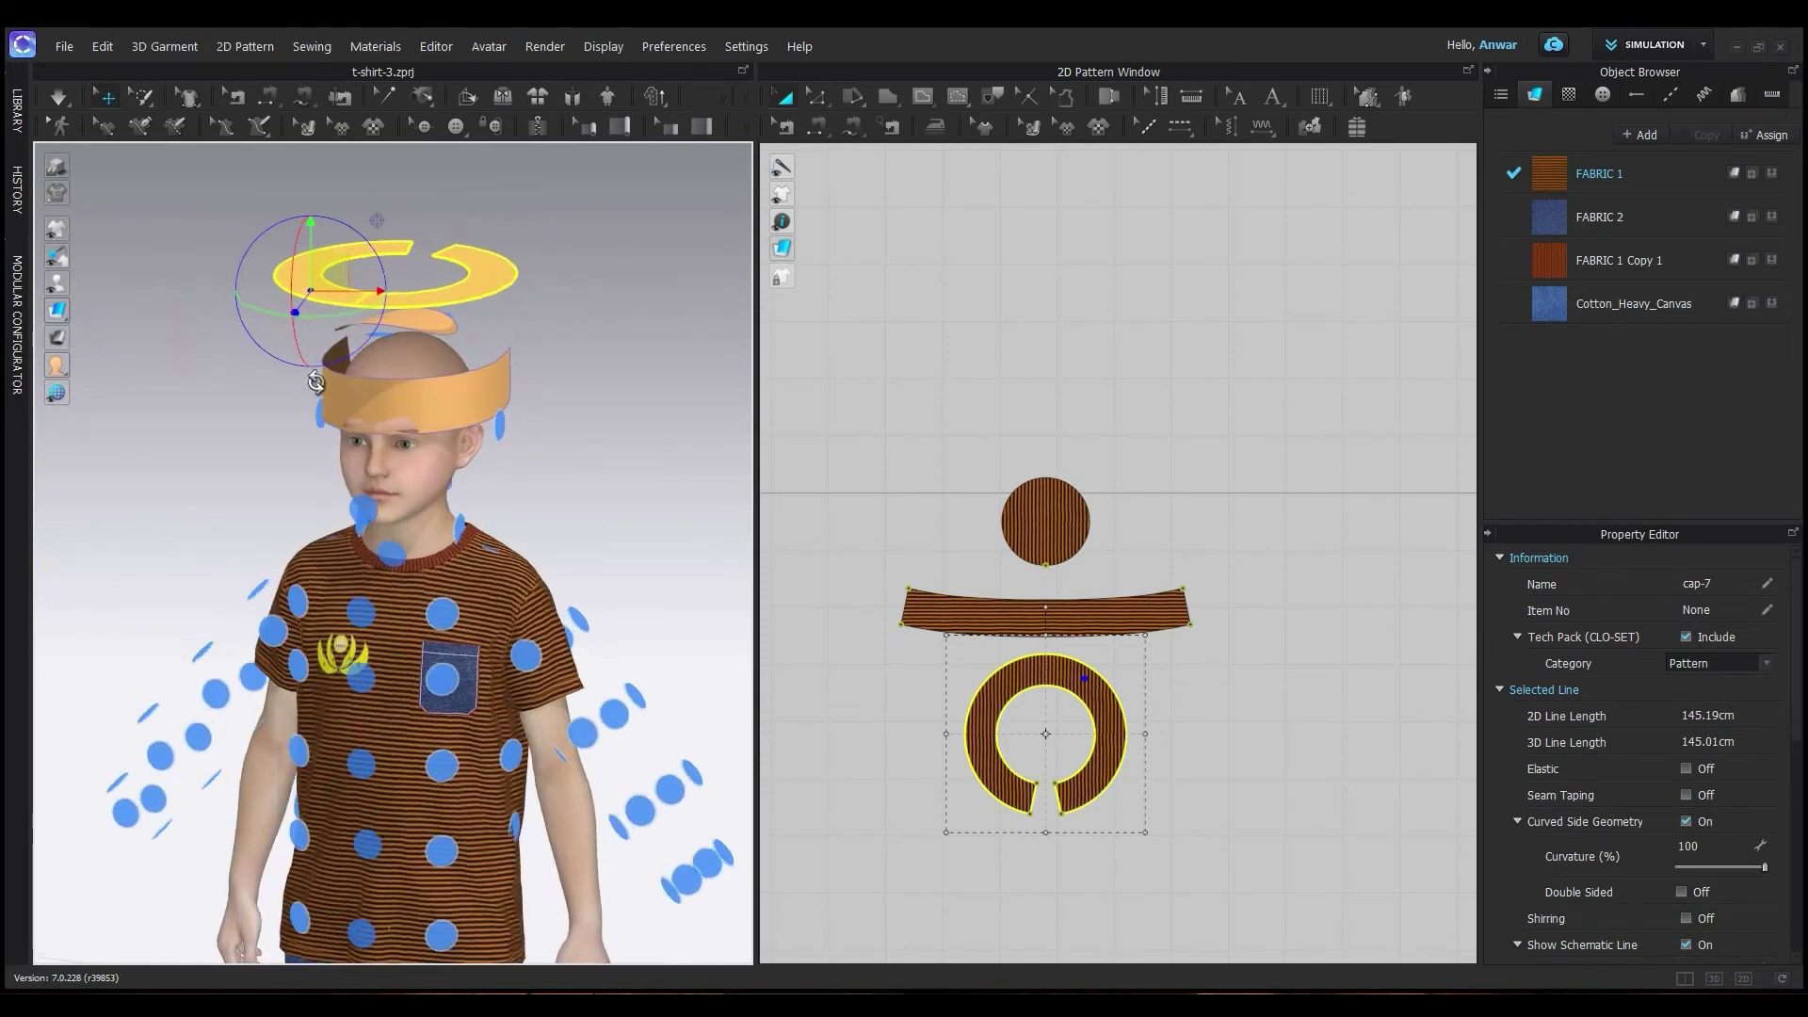
pyautogui.click(1069, 415)
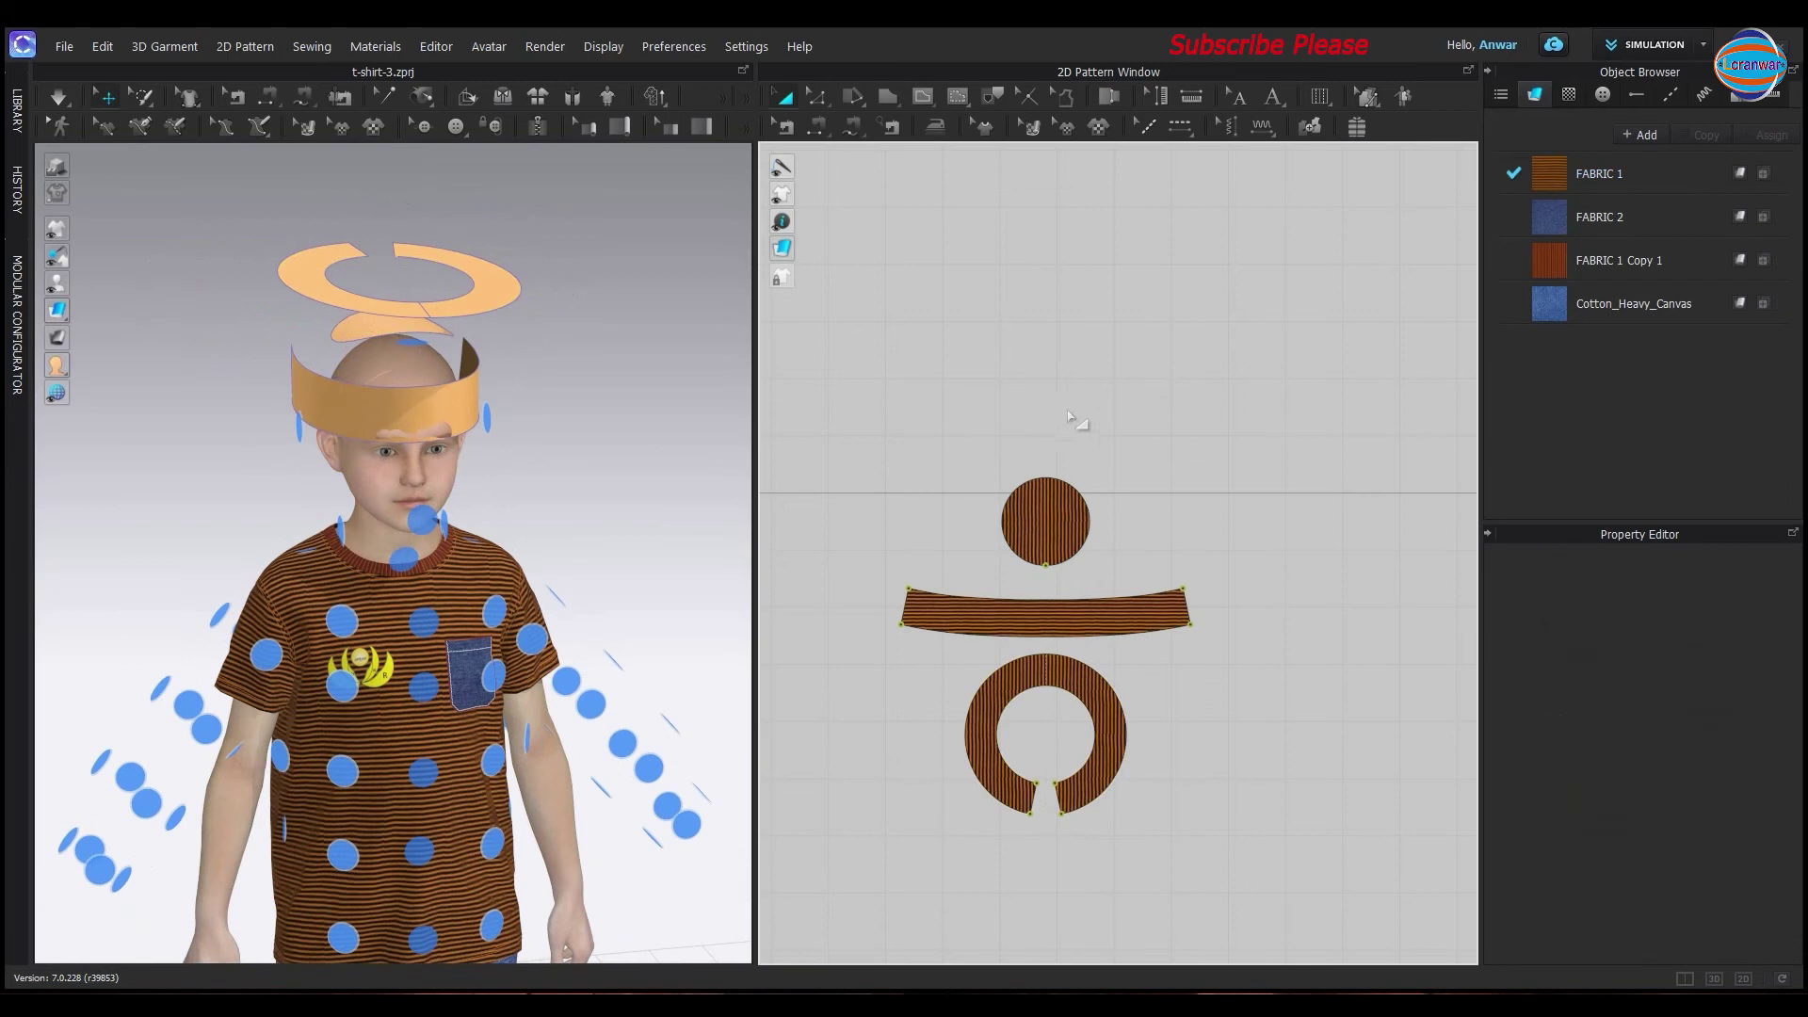
# Free-sew the crown circle to the band top and the band bottom to the ring's inner edge
pyautogui.click(861, 130)
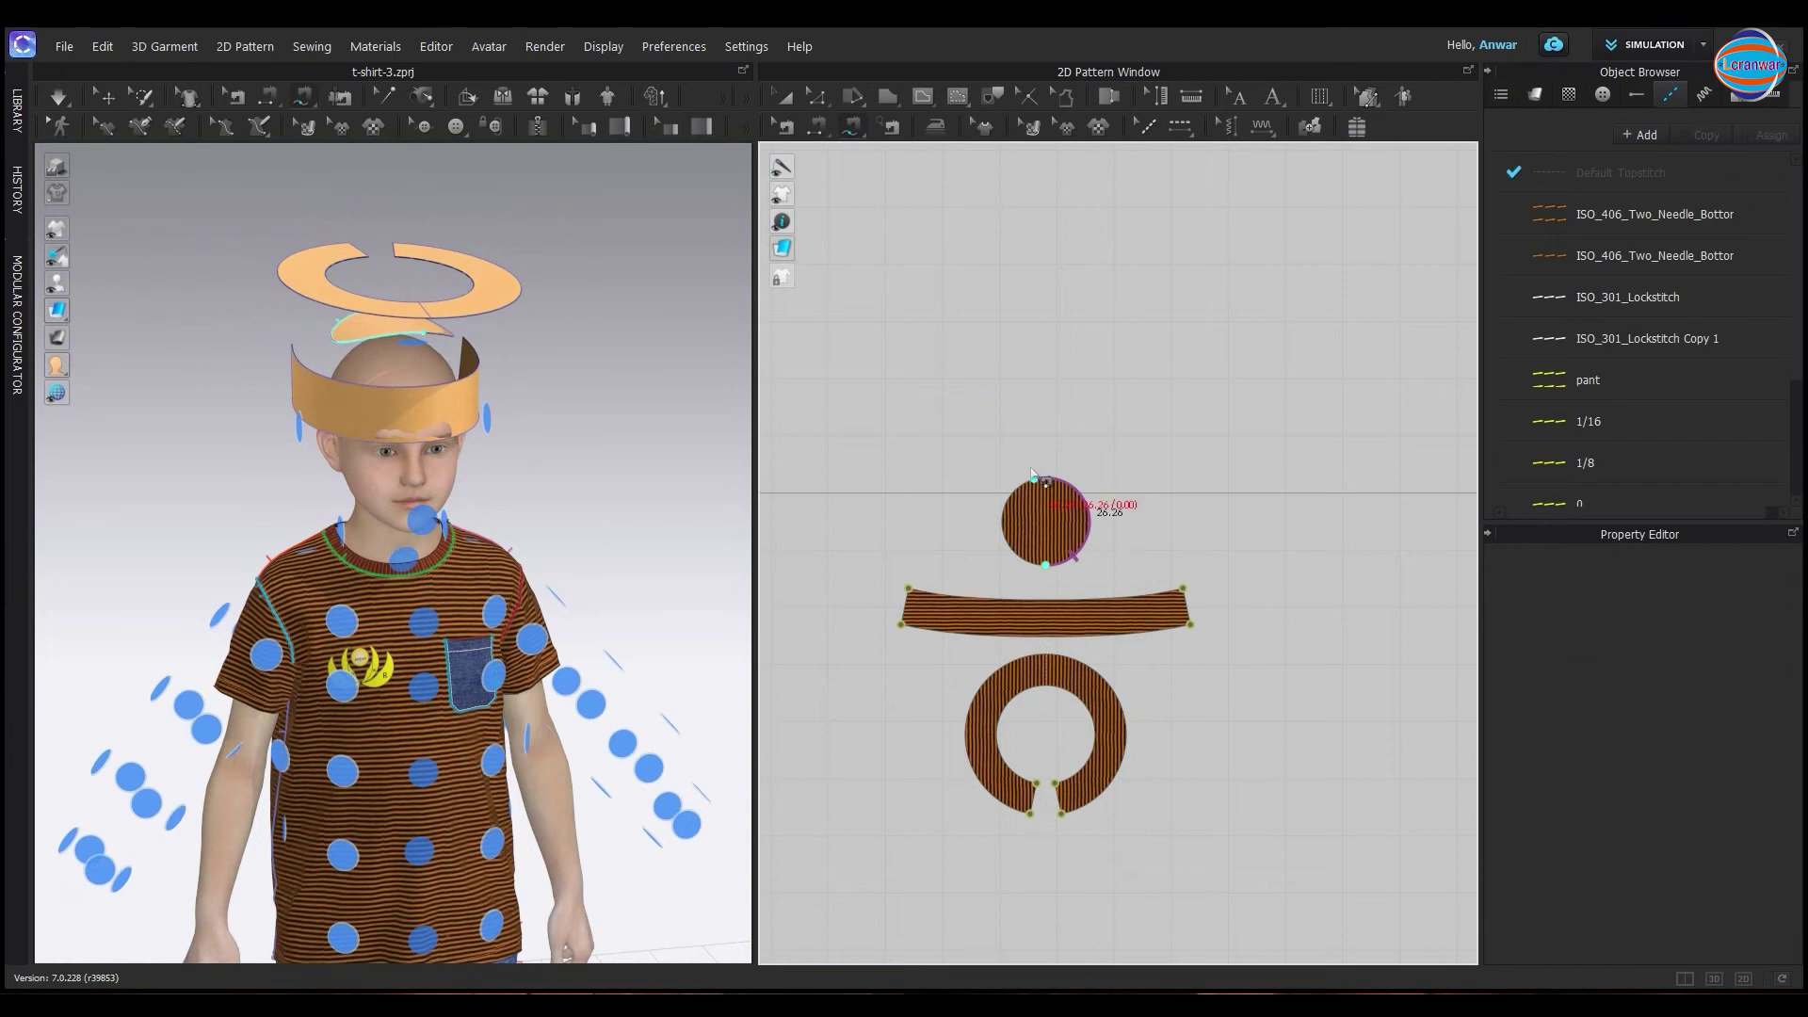
pyautogui.click(909, 589)
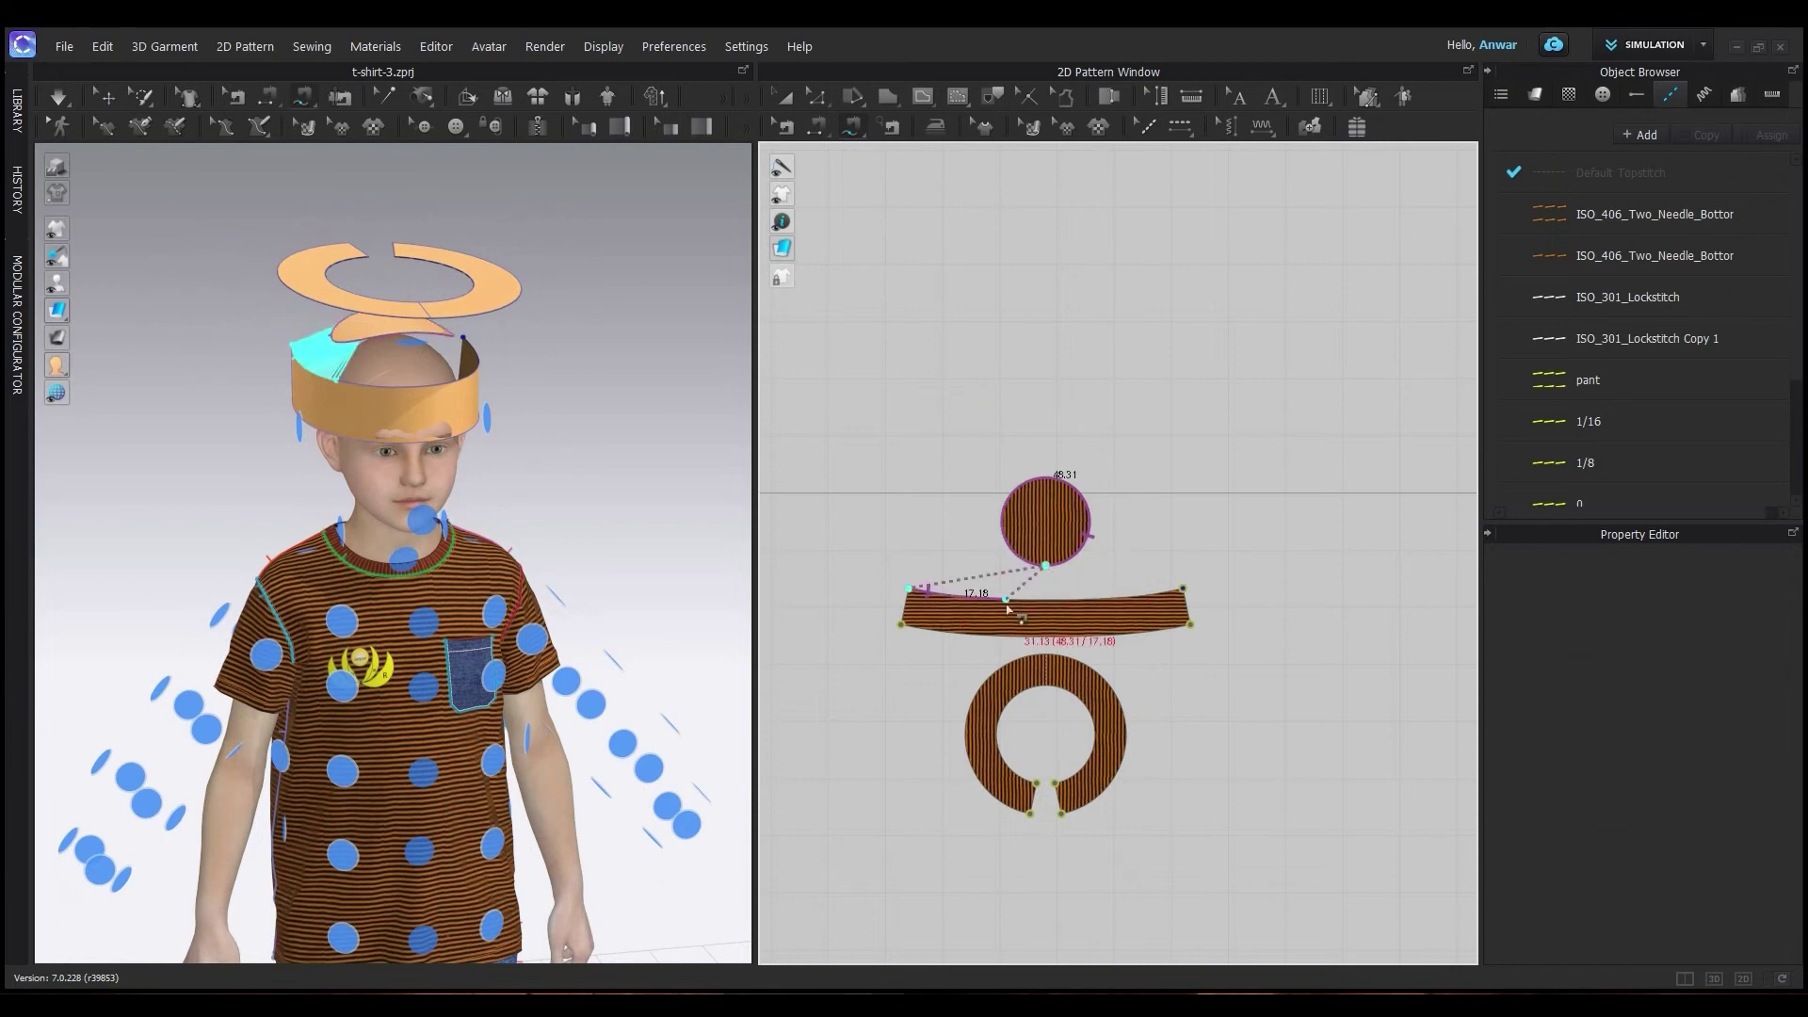
pyautogui.click(1185, 589)
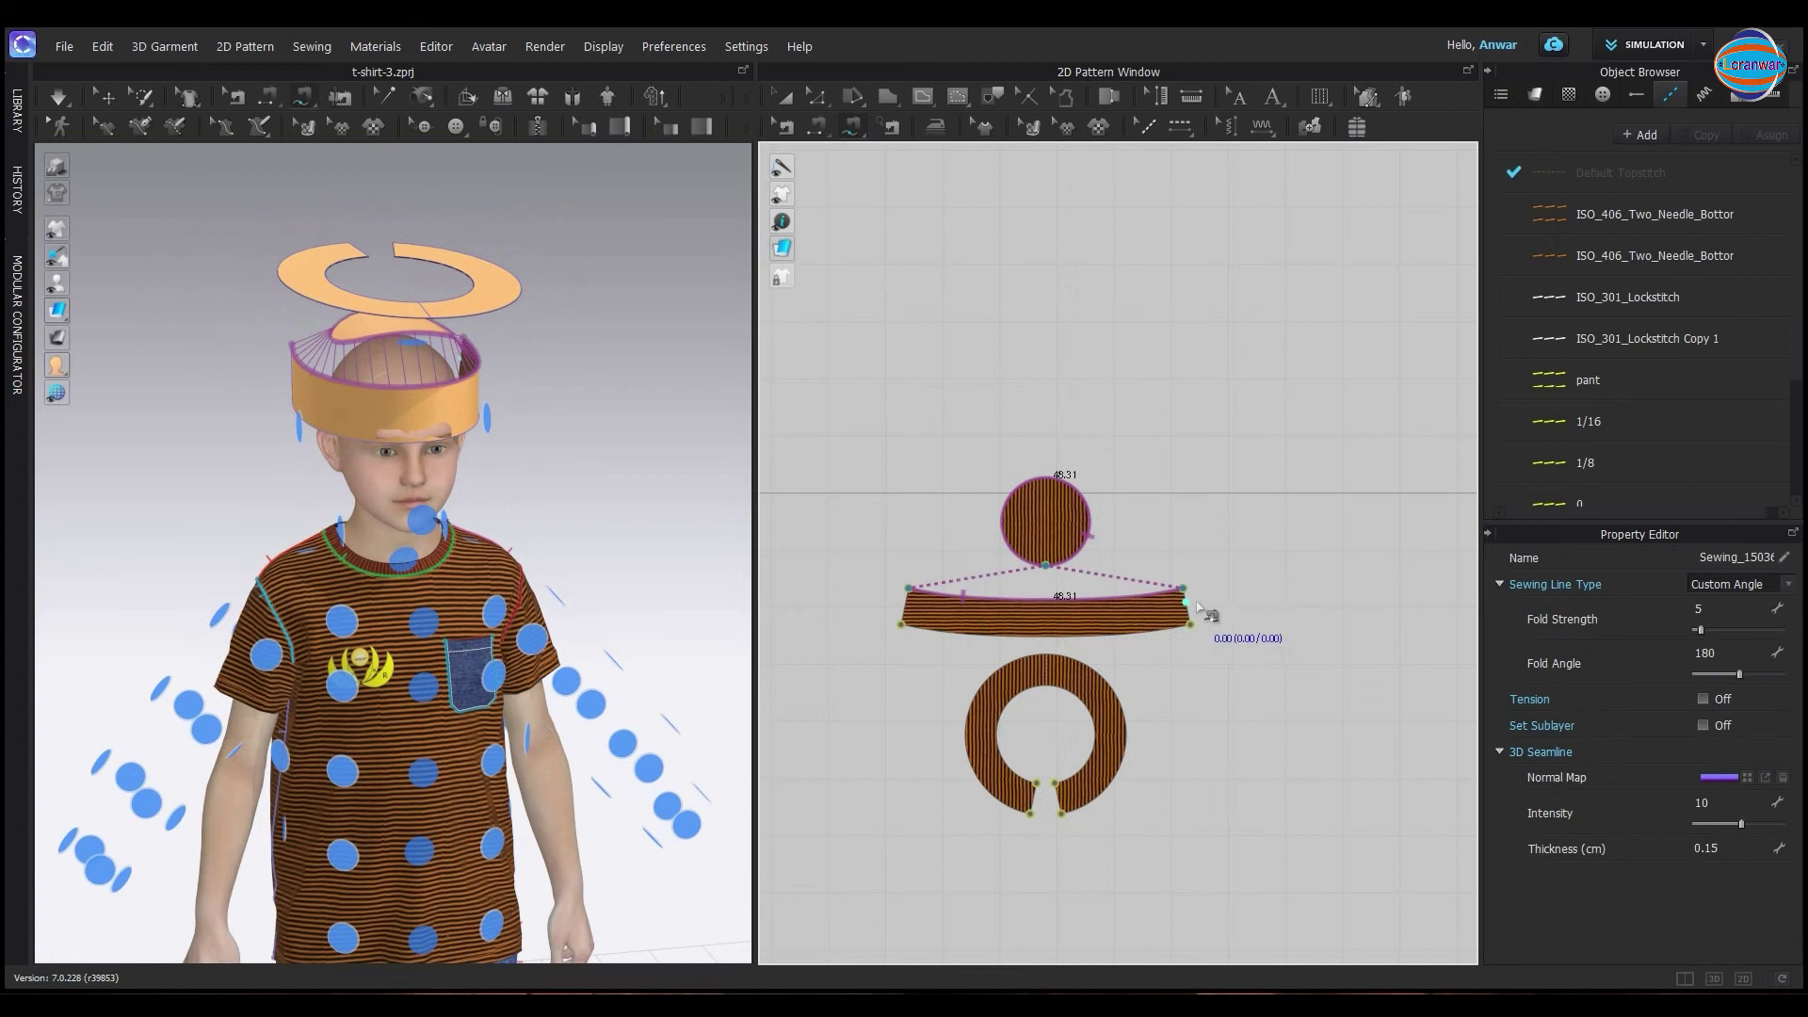
pyautogui.click(918, 595)
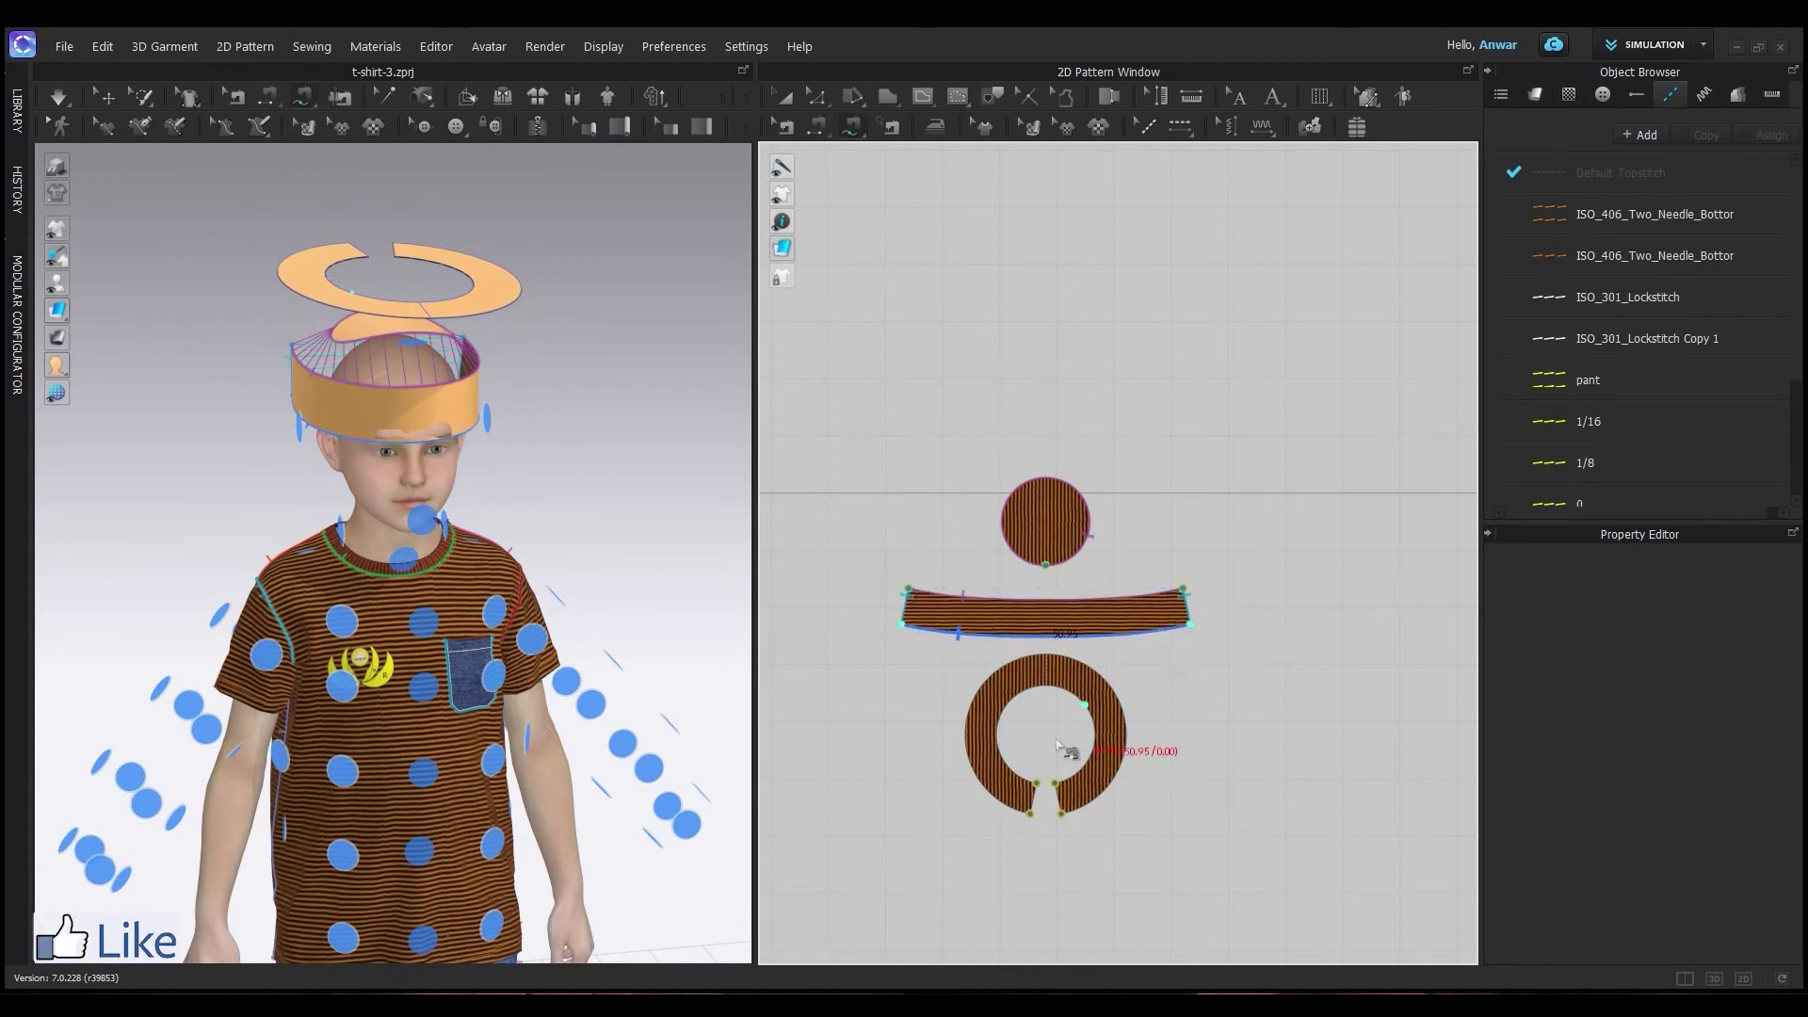
pyautogui.click(1044, 791)
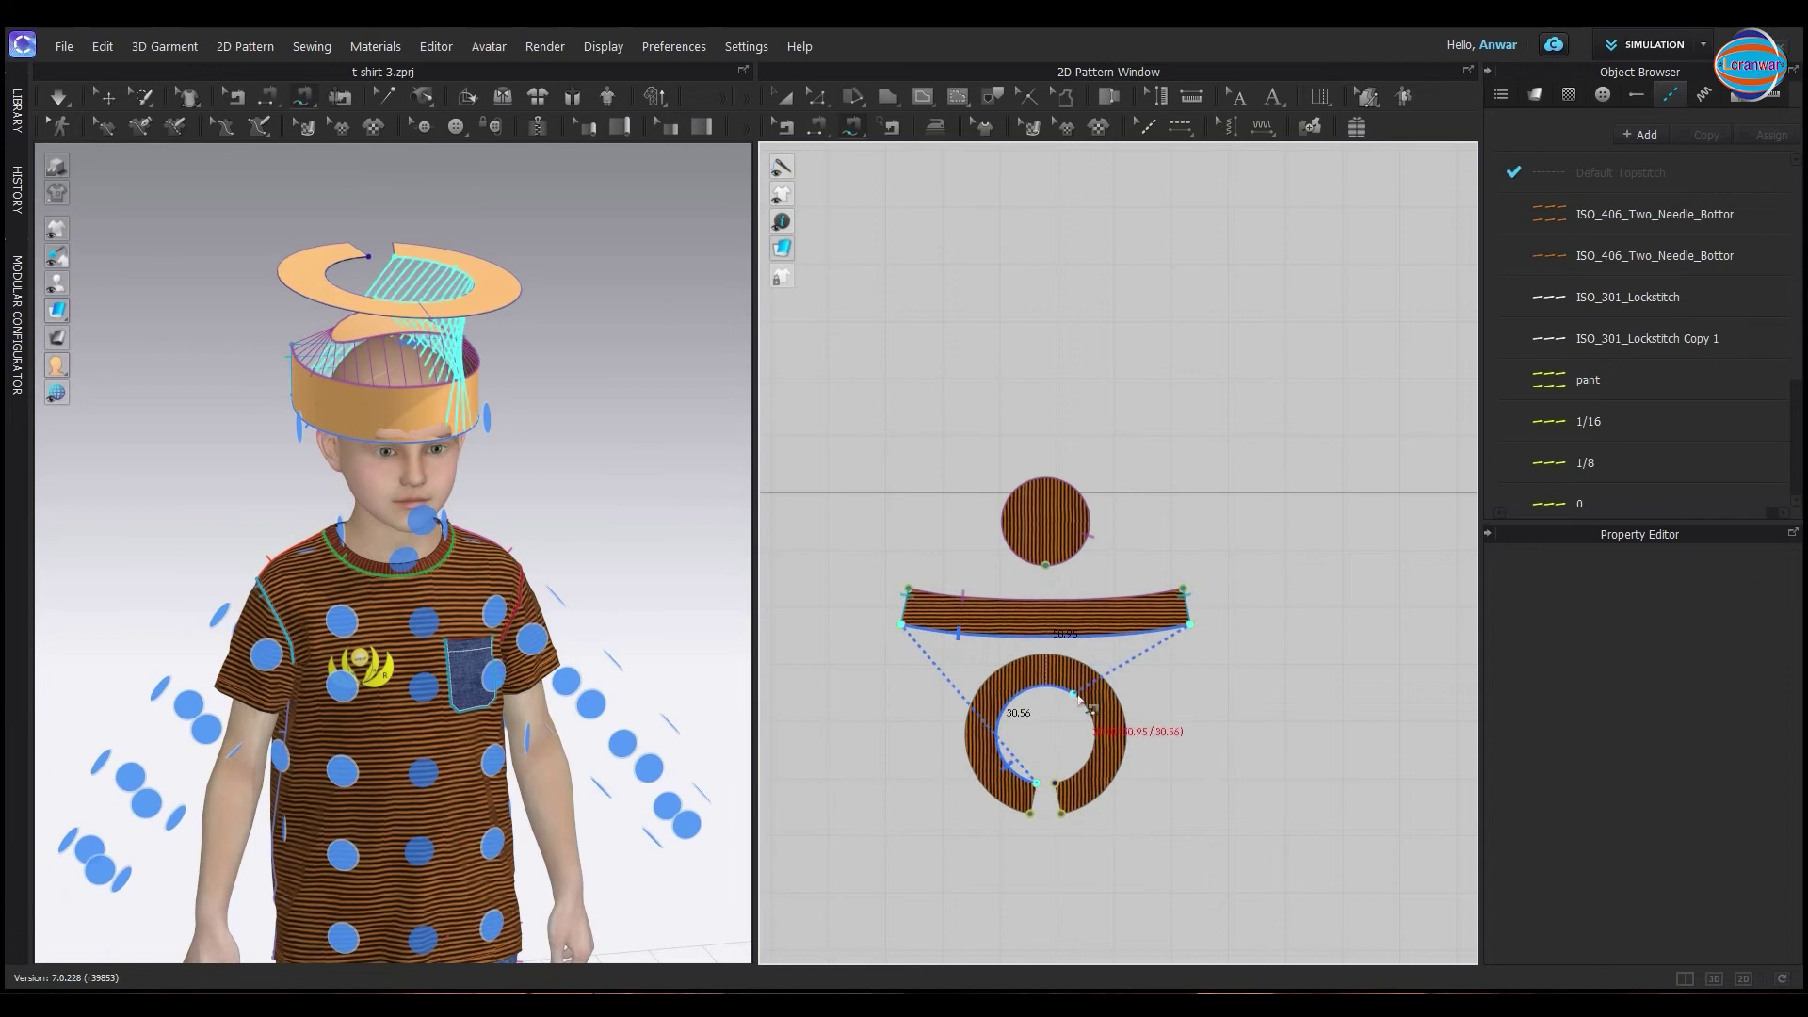
pyautogui.press('Return')
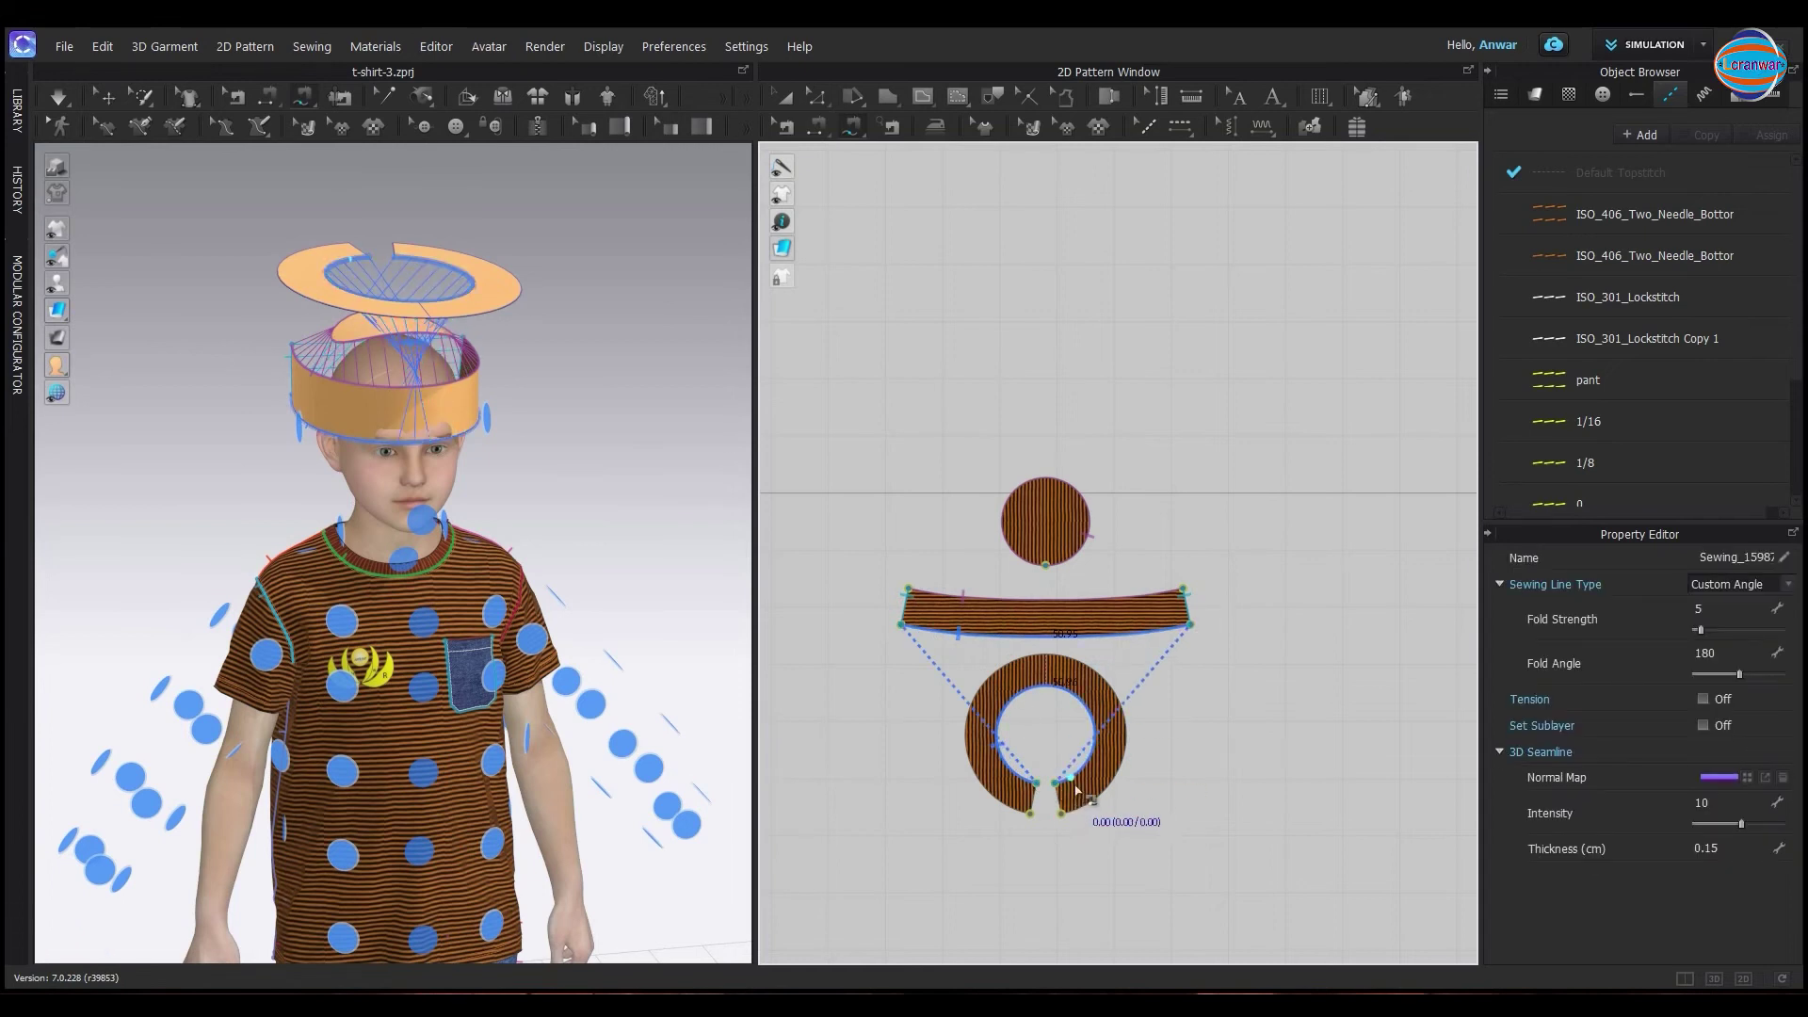
# Sew the brim ring's slit closed and return to the Select tool
pyautogui.click(1054, 785)
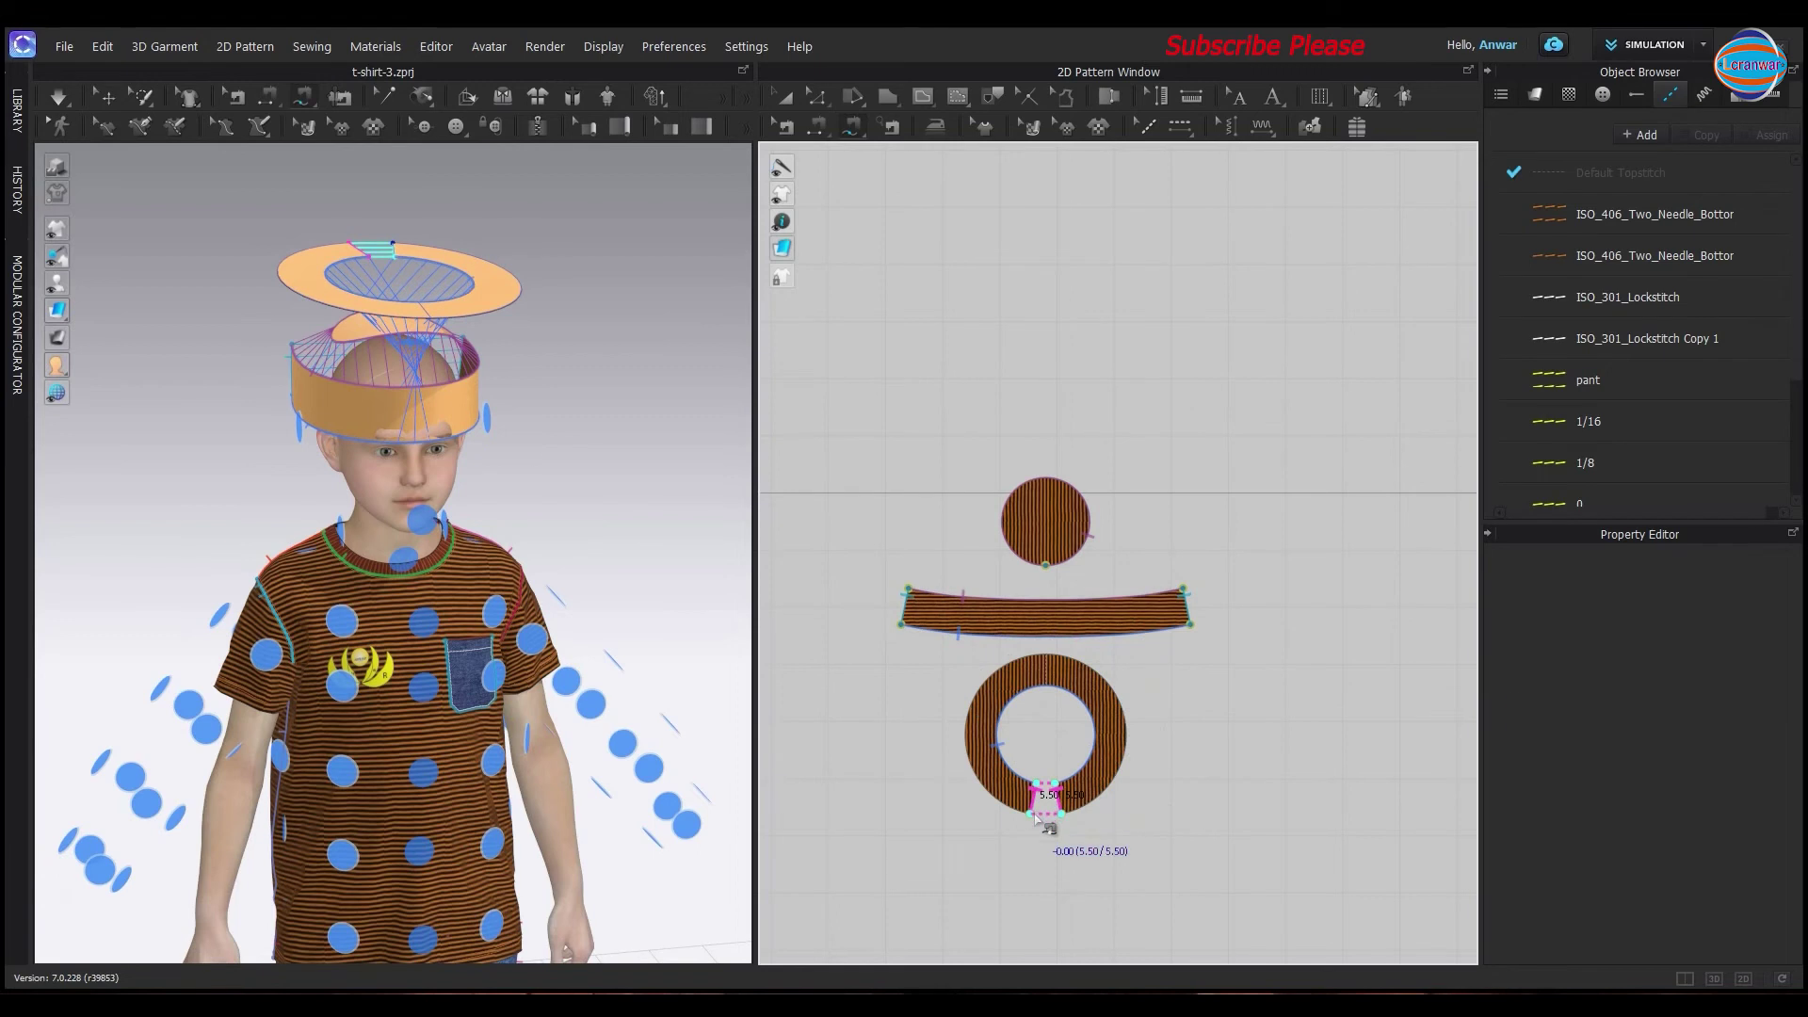
pyautogui.click(1036, 816)
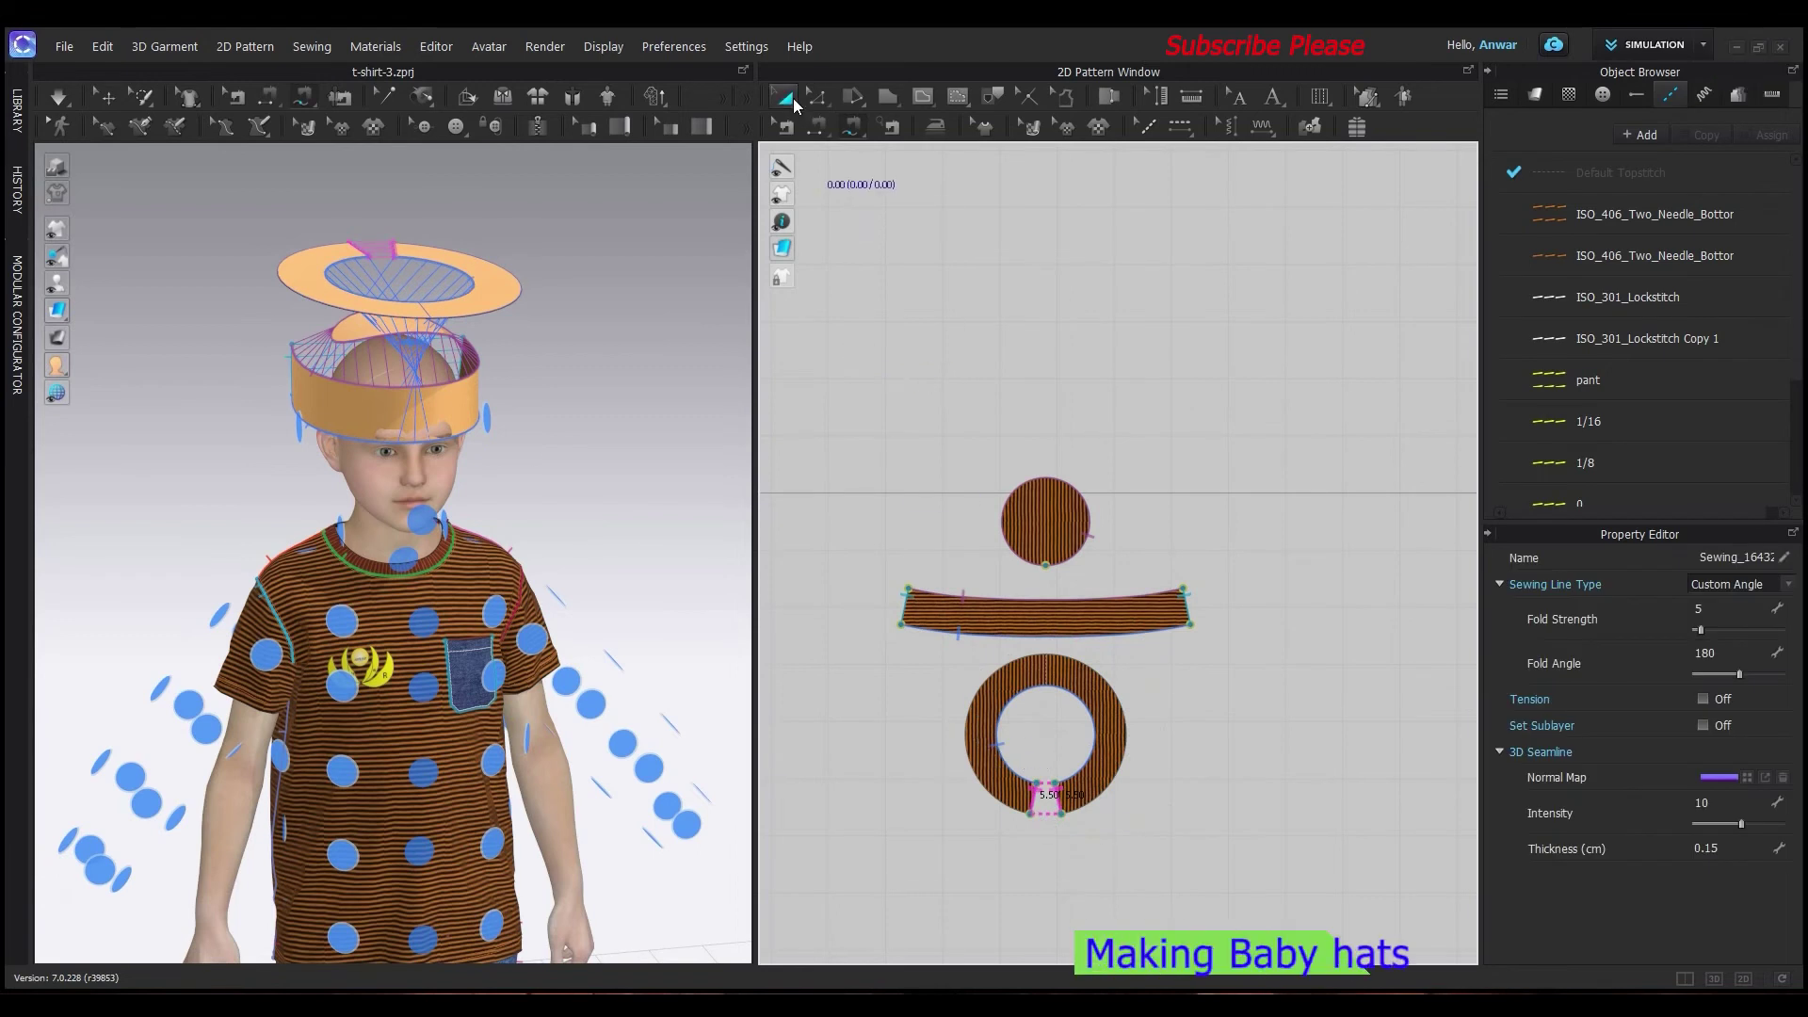
pyautogui.click(793, 100)
pyautogui.click(480, 306)
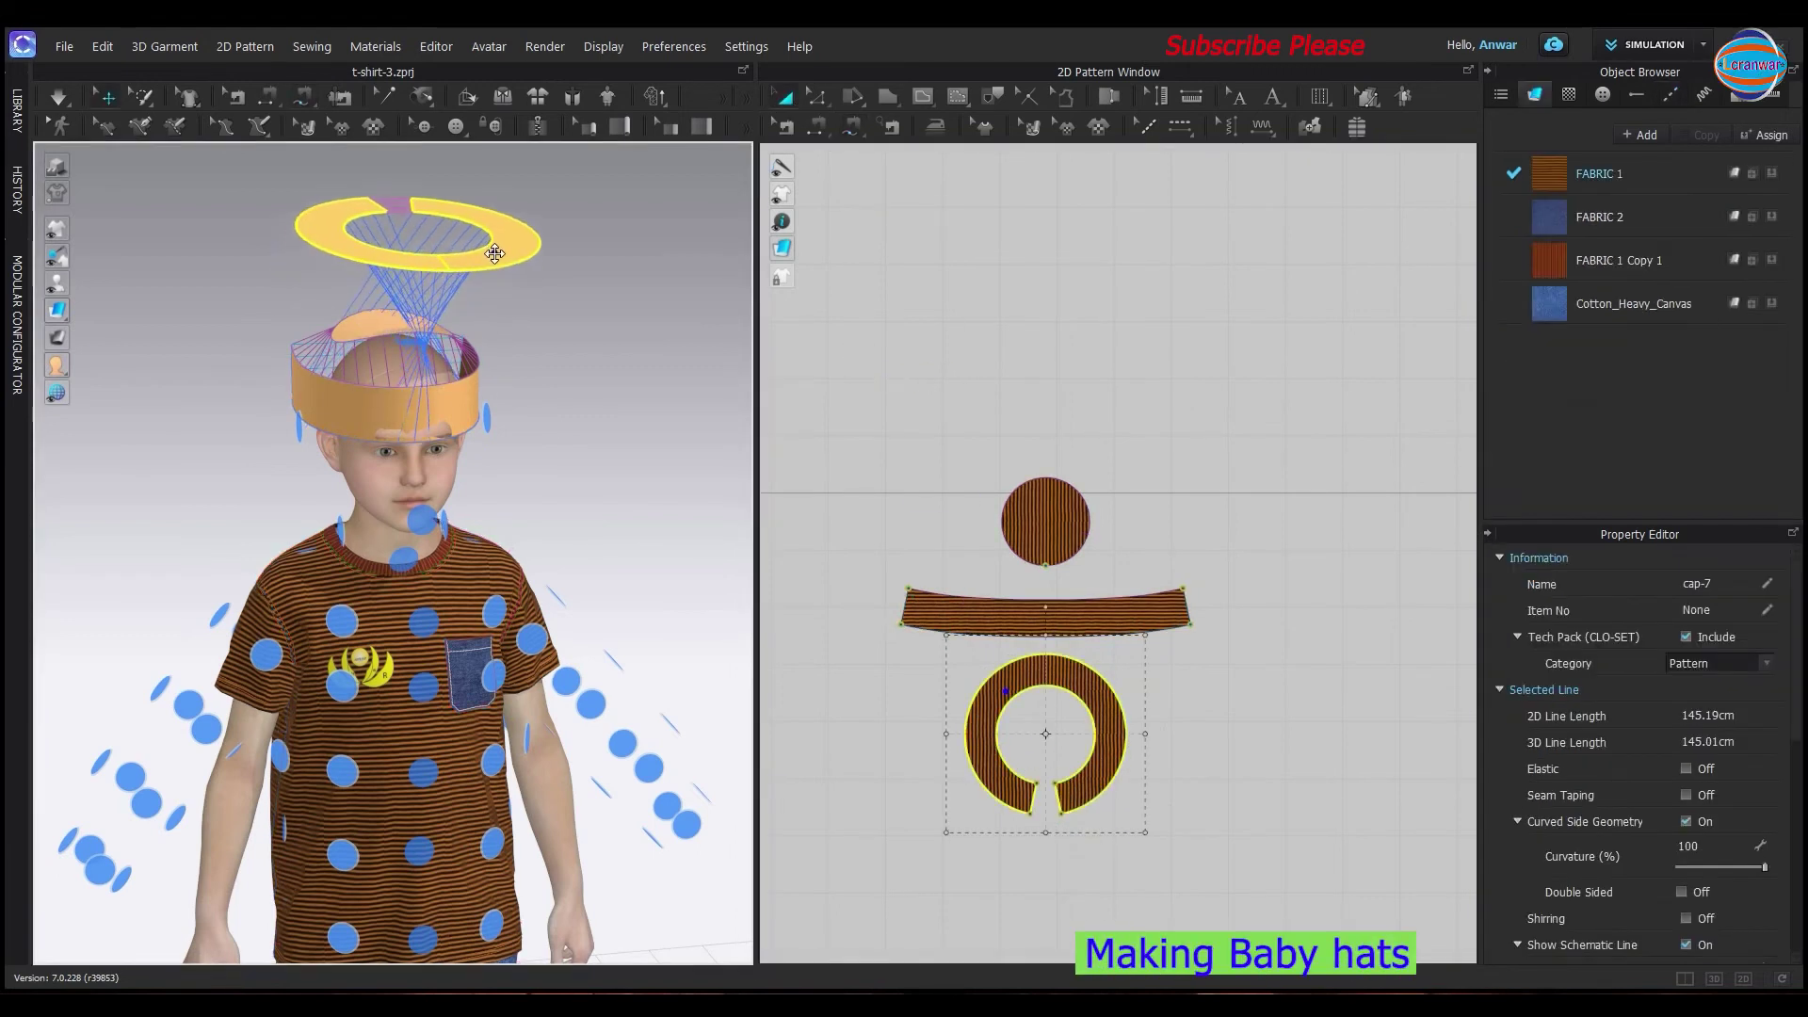
# Tilt the brim ring flat and lower it with the gizmo until it circles the head at the band
pyautogui.moveTo(480, 306)
pyautogui.mouseDown(button='right')
pyautogui.moveTo(584, 364)
pyautogui.moveTo(454, 387)
pyautogui.mouseUp(button='right')
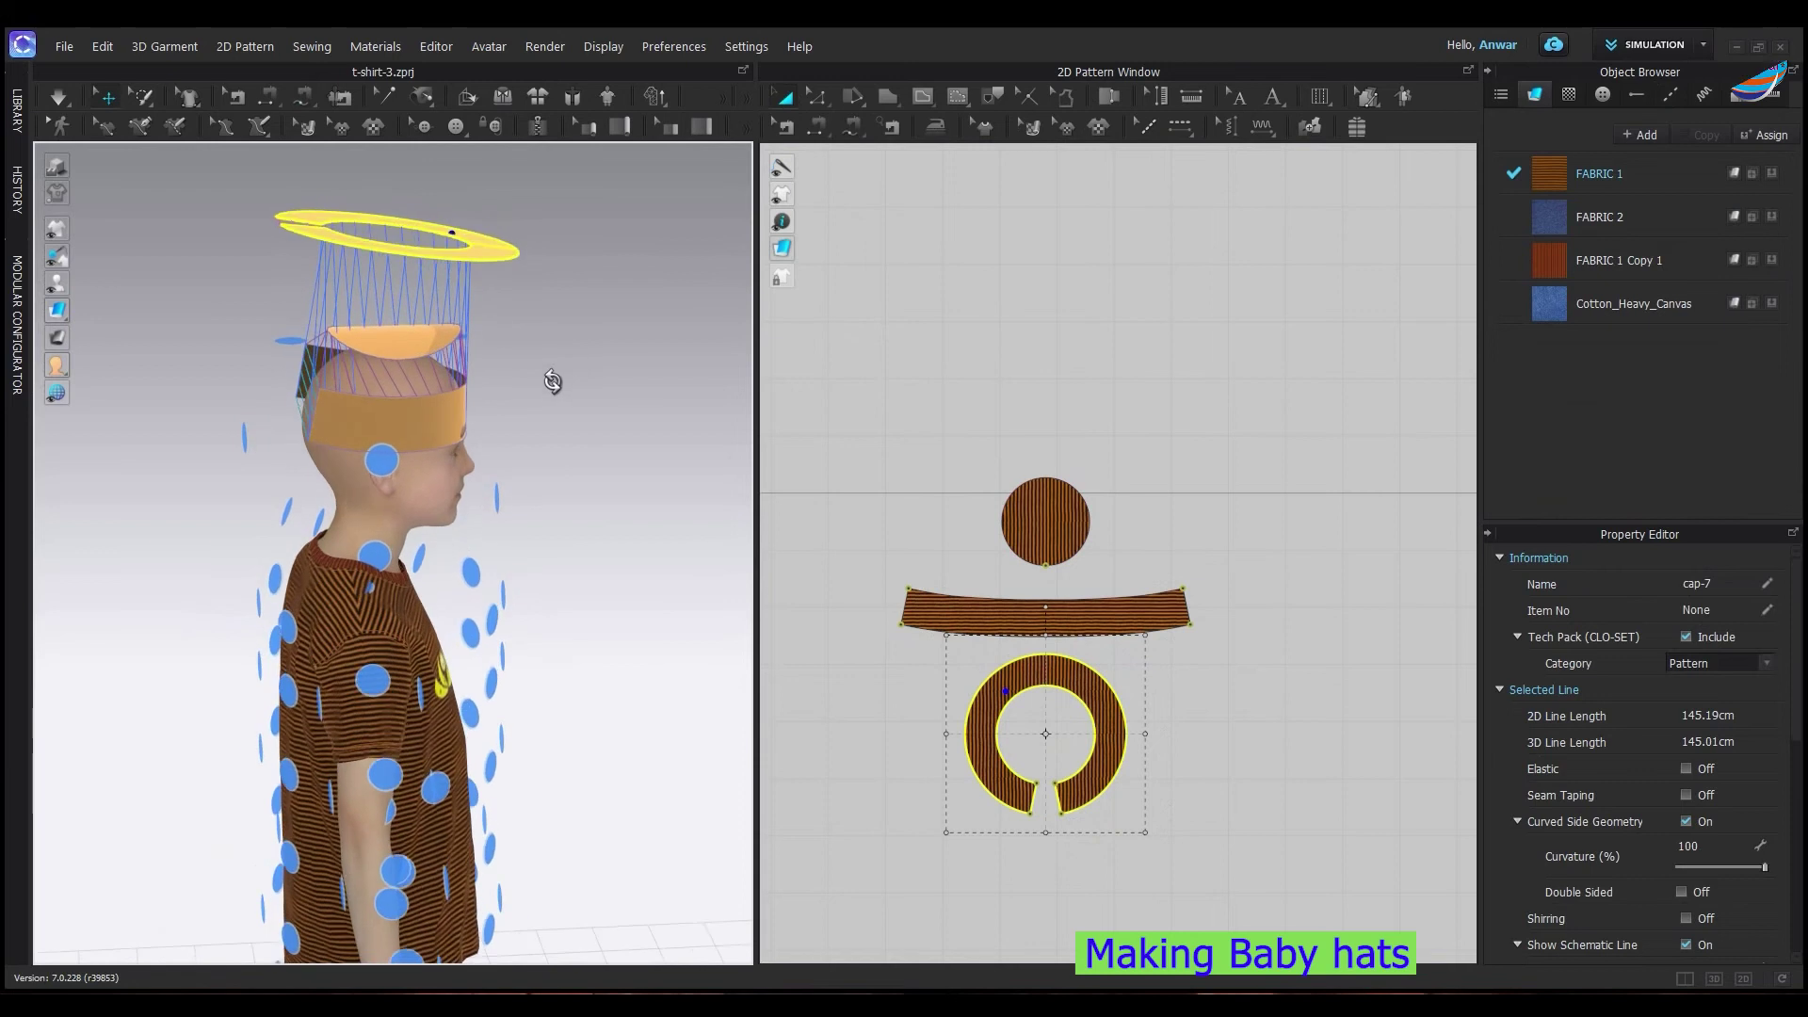
pyautogui.press('8')
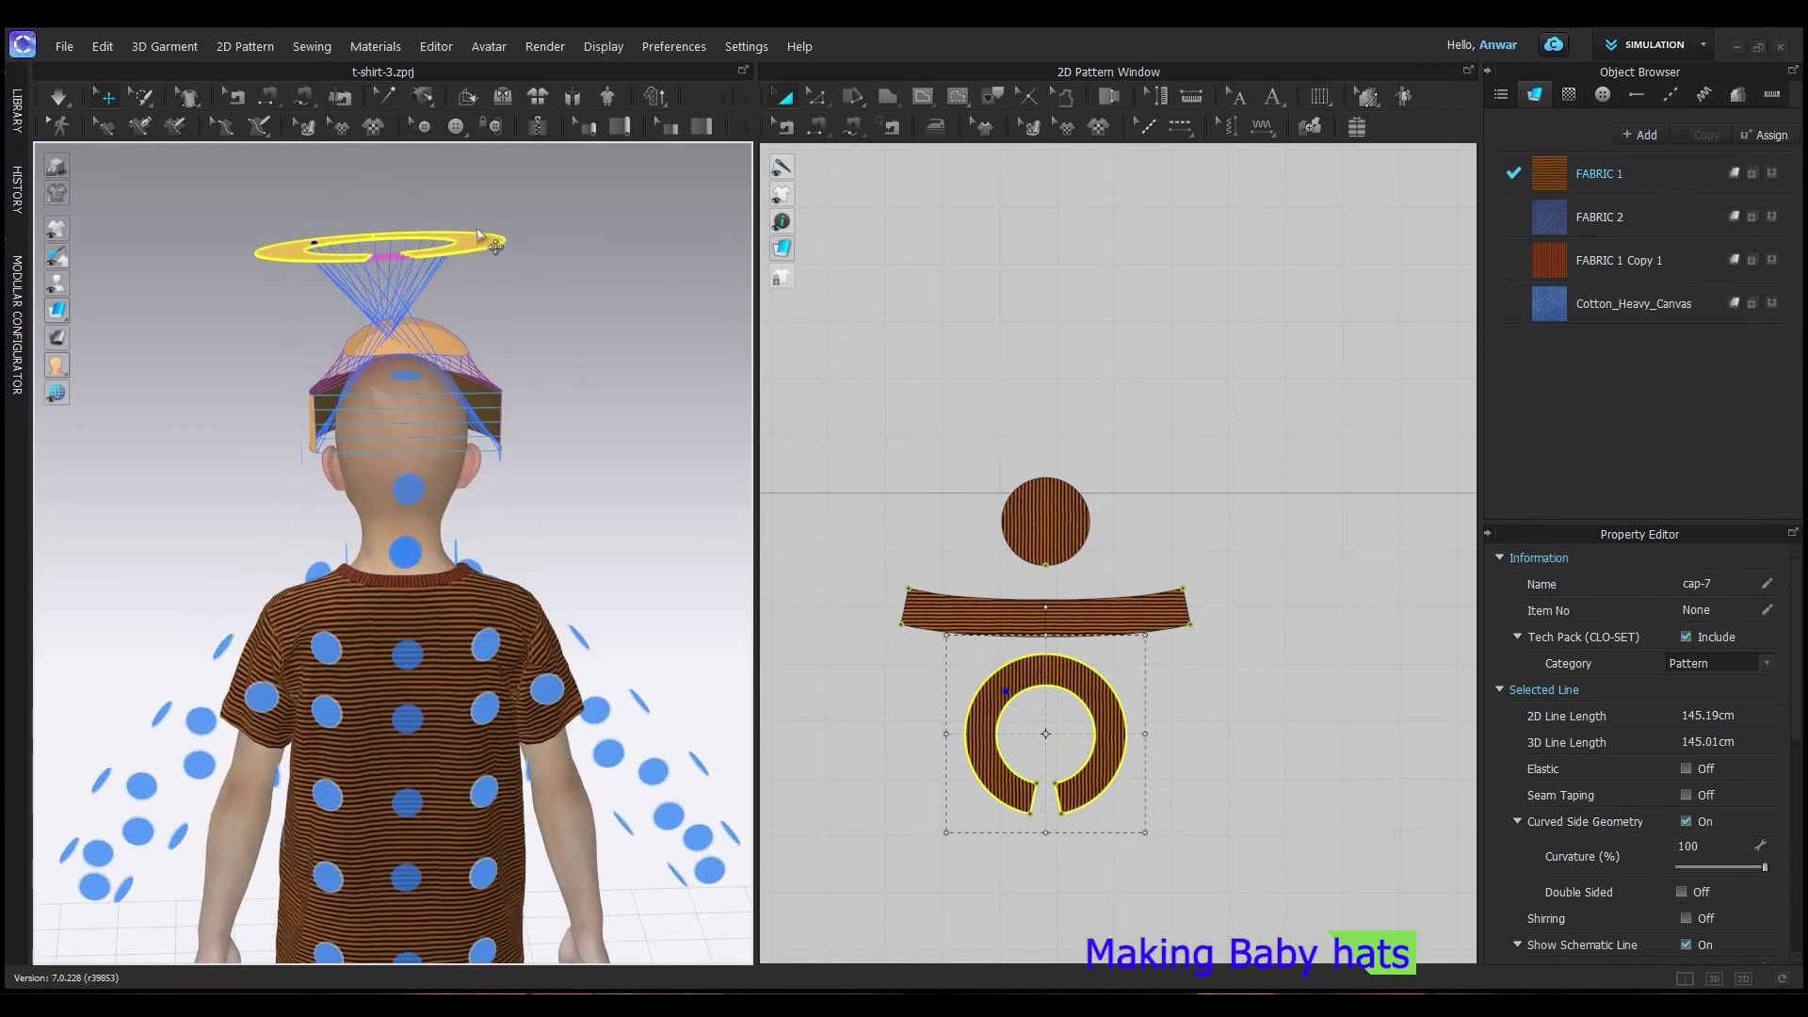
pyautogui.moveTo(475, 238)
pyautogui.mouseDown()
pyautogui.moveTo(486, 224)
pyautogui.moveTo(355, 290)
pyautogui.mouseUp()
pyautogui.click(486, 223)
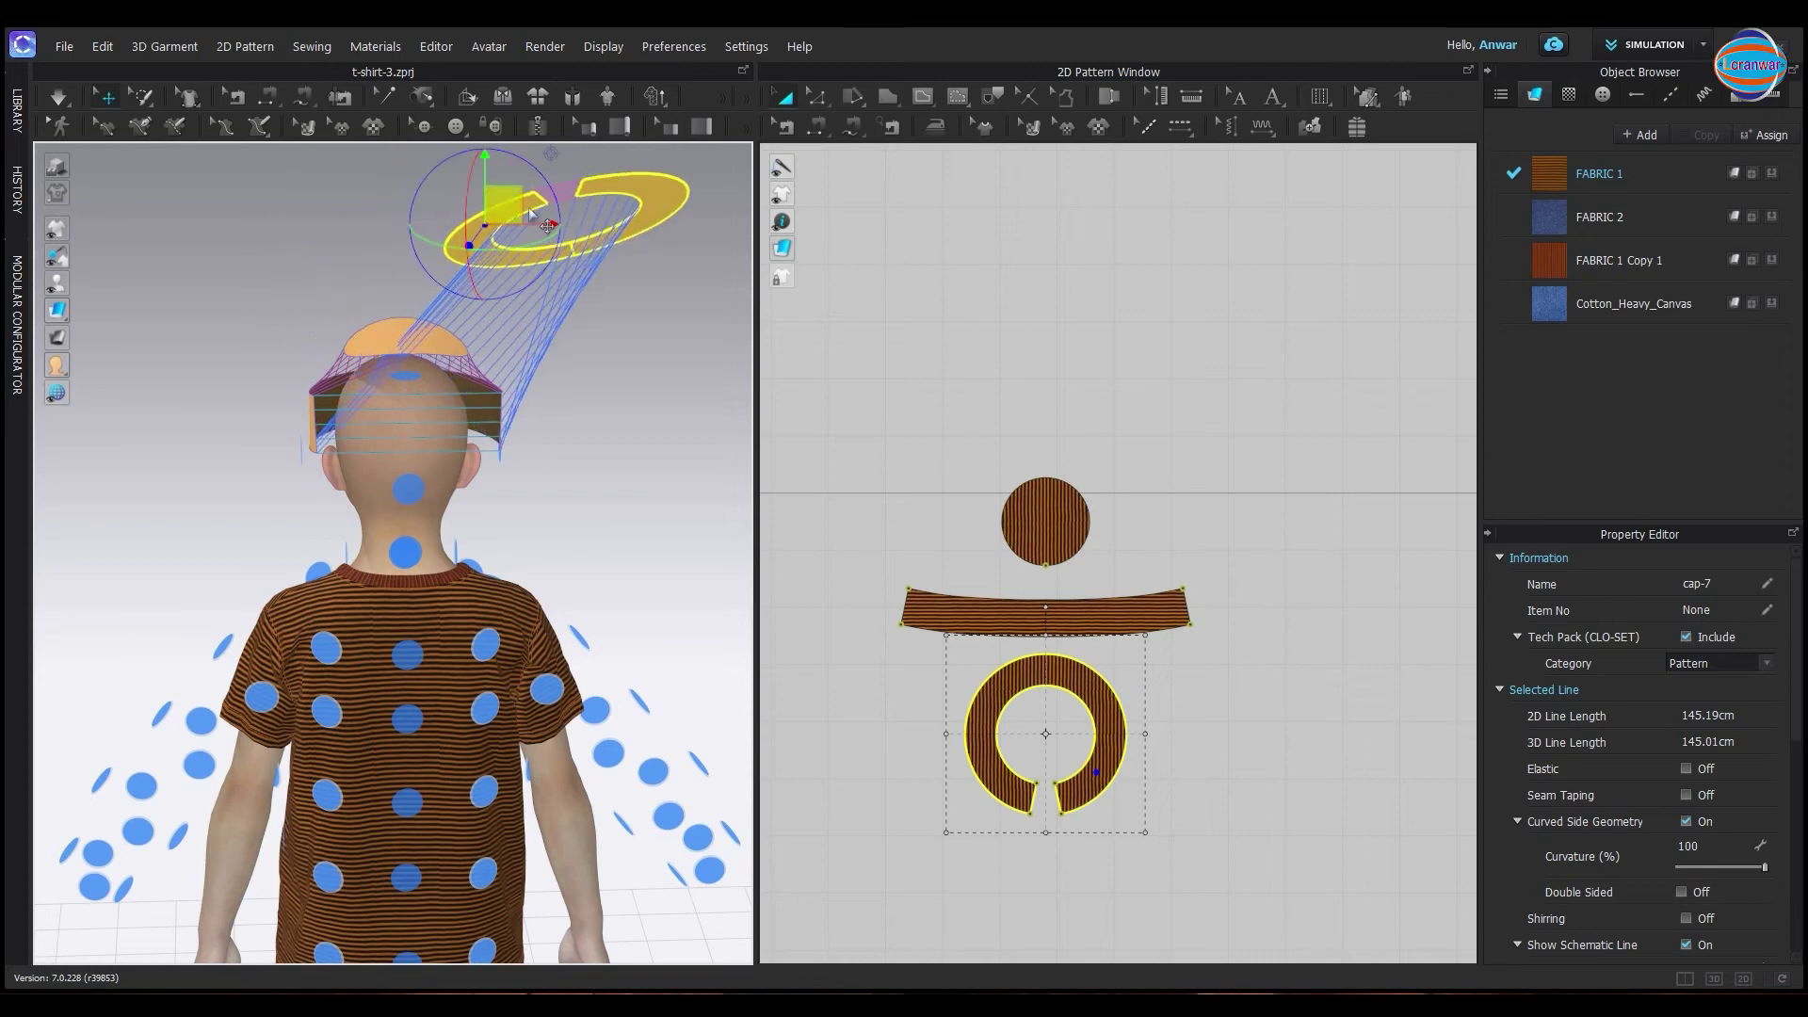
pyautogui.moveTo(512, 204)
pyautogui.mouseDown()
pyautogui.moveTo(338, 216)
pyautogui.moveTo(302, 242)
pyautogui.moveTo(371, 194)
pyautogui.moveTo(388, 209)
pyautogui.moveTo(352, 218)
pyautogui.mouseUp()
pyautogui.moveTo(442, 298); pyautogui.dragTo(490, 319, button='right')
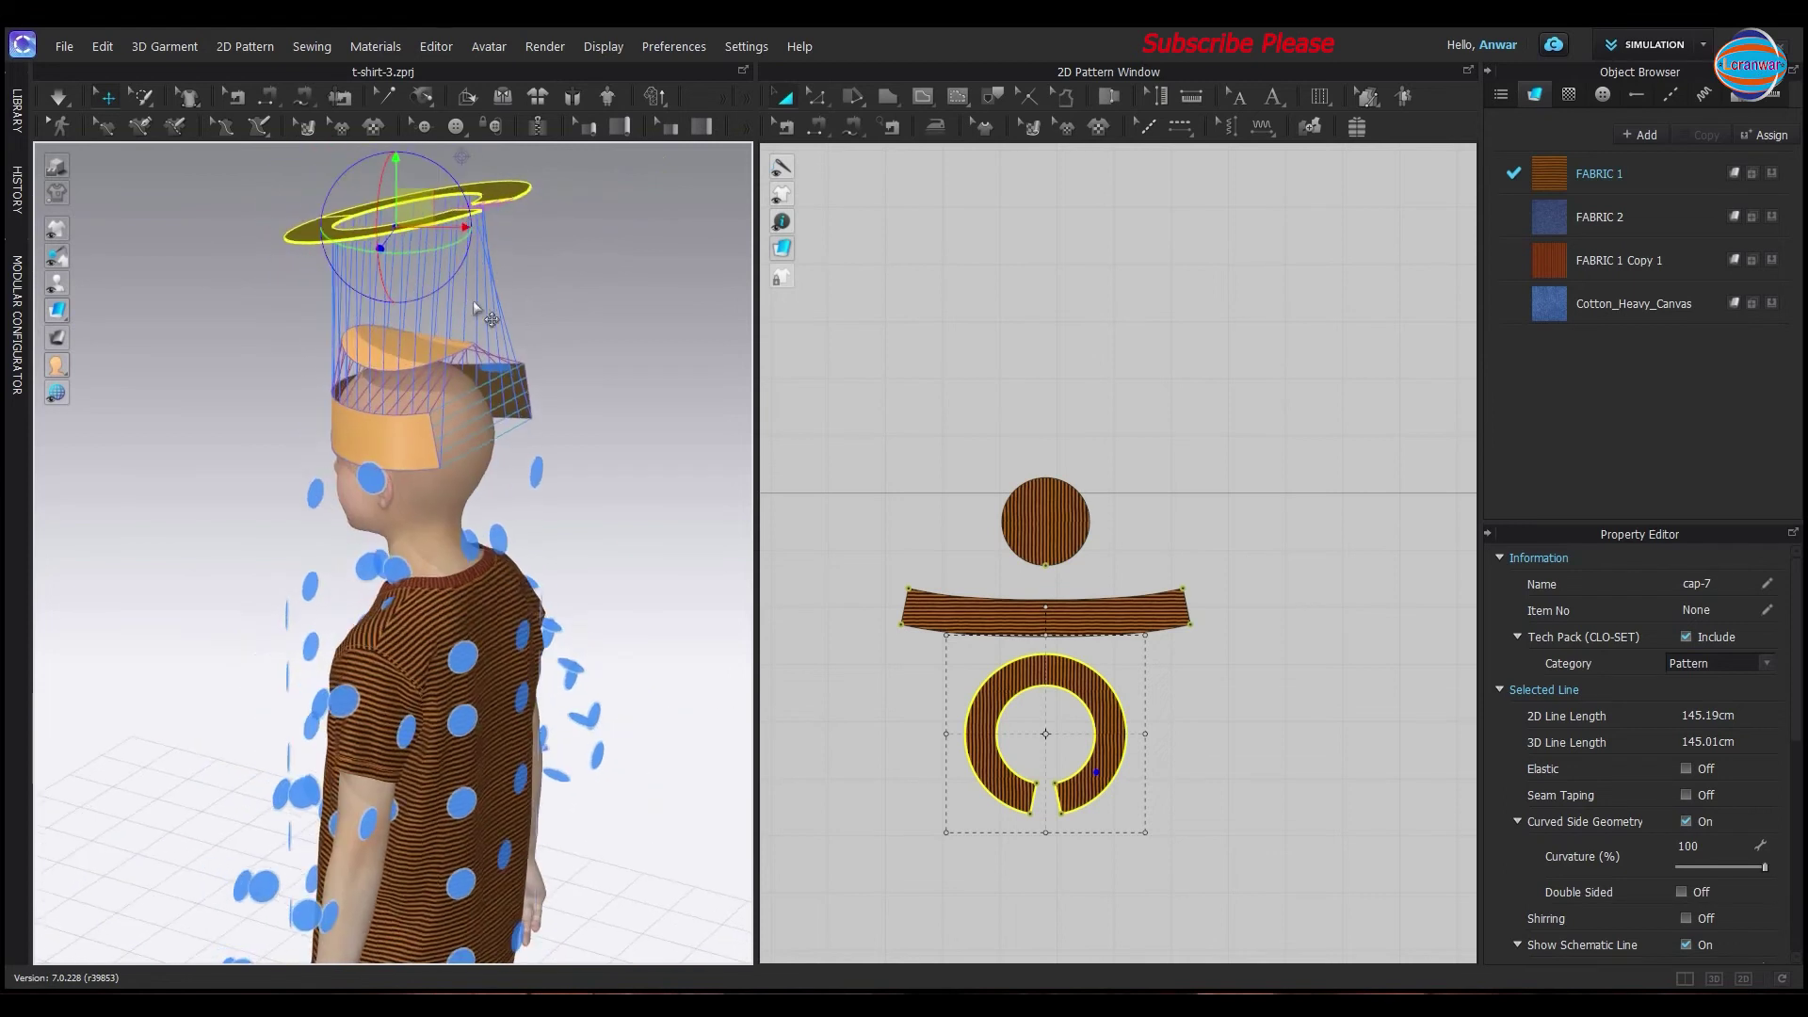
pyautogui.moveTo(459, 205); pyautogui.dragTo(433, 483)
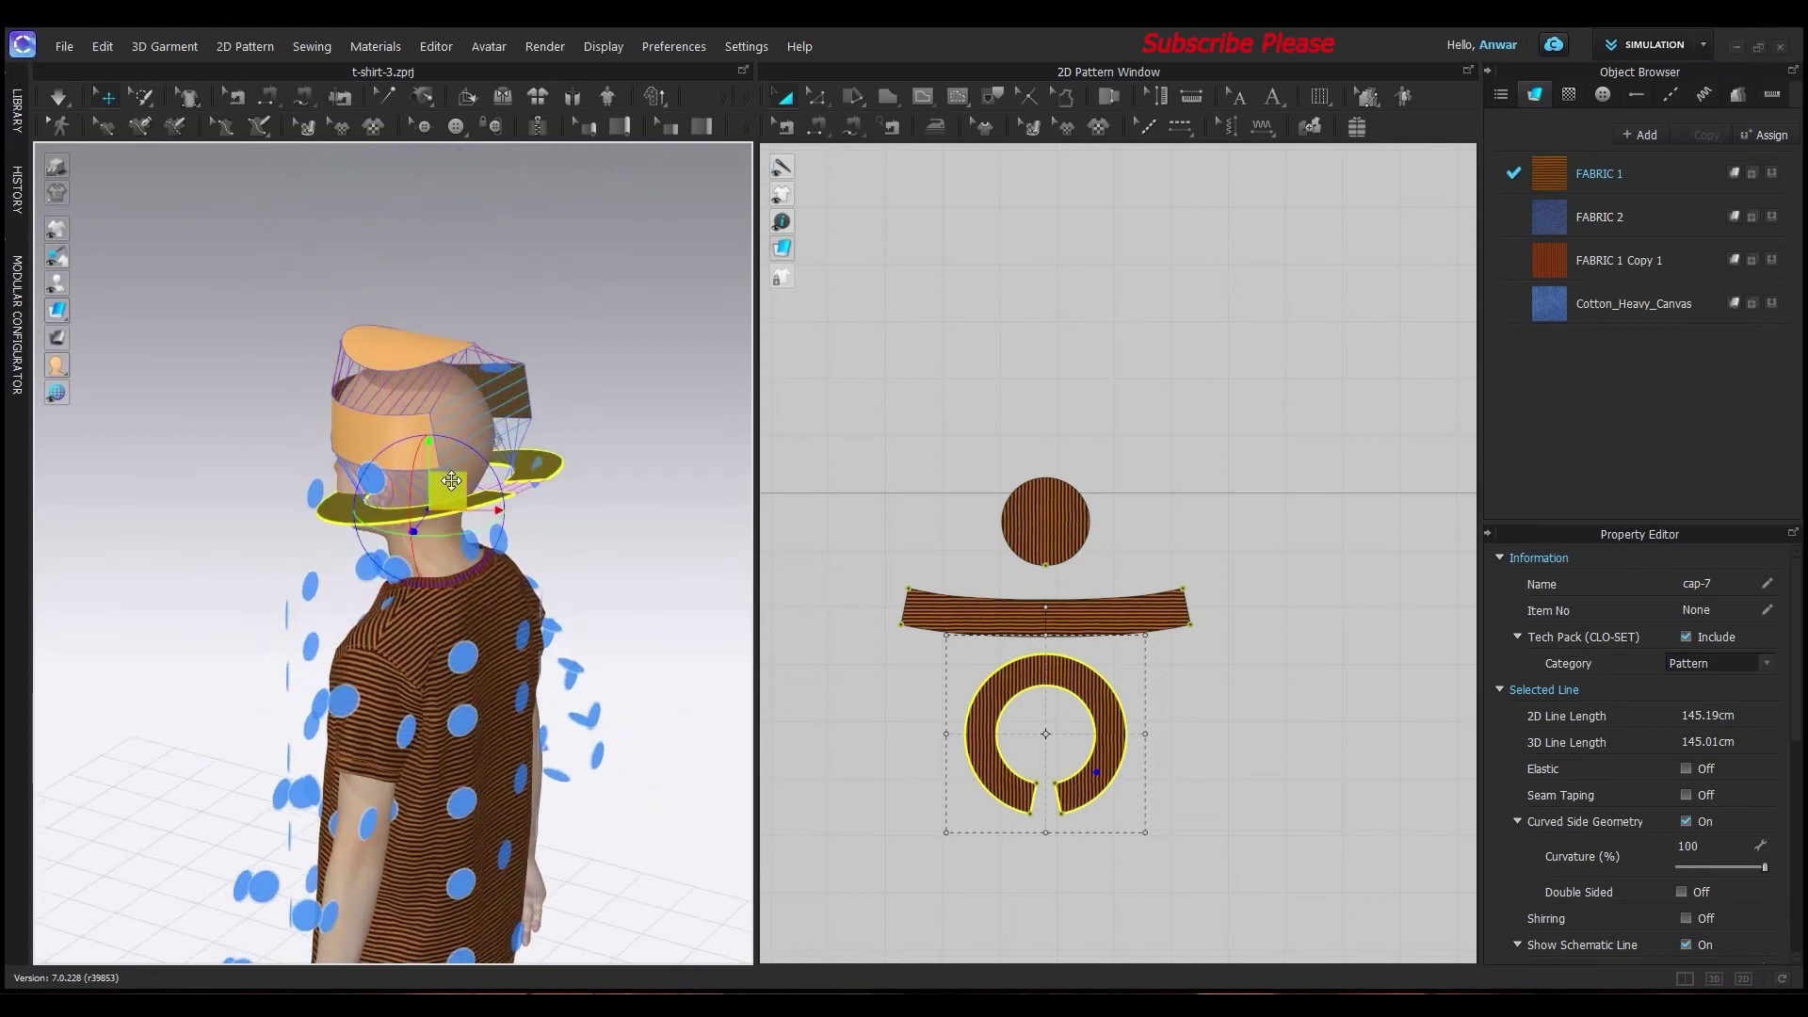
pyautogui.moveTo(433, 483)
pyautogui.mouseDown(button='right')
pyautogui.moveTo(396, 401)
pyautogui.moveTo(402, 461)
pyautogui.mouseUp(button='right')
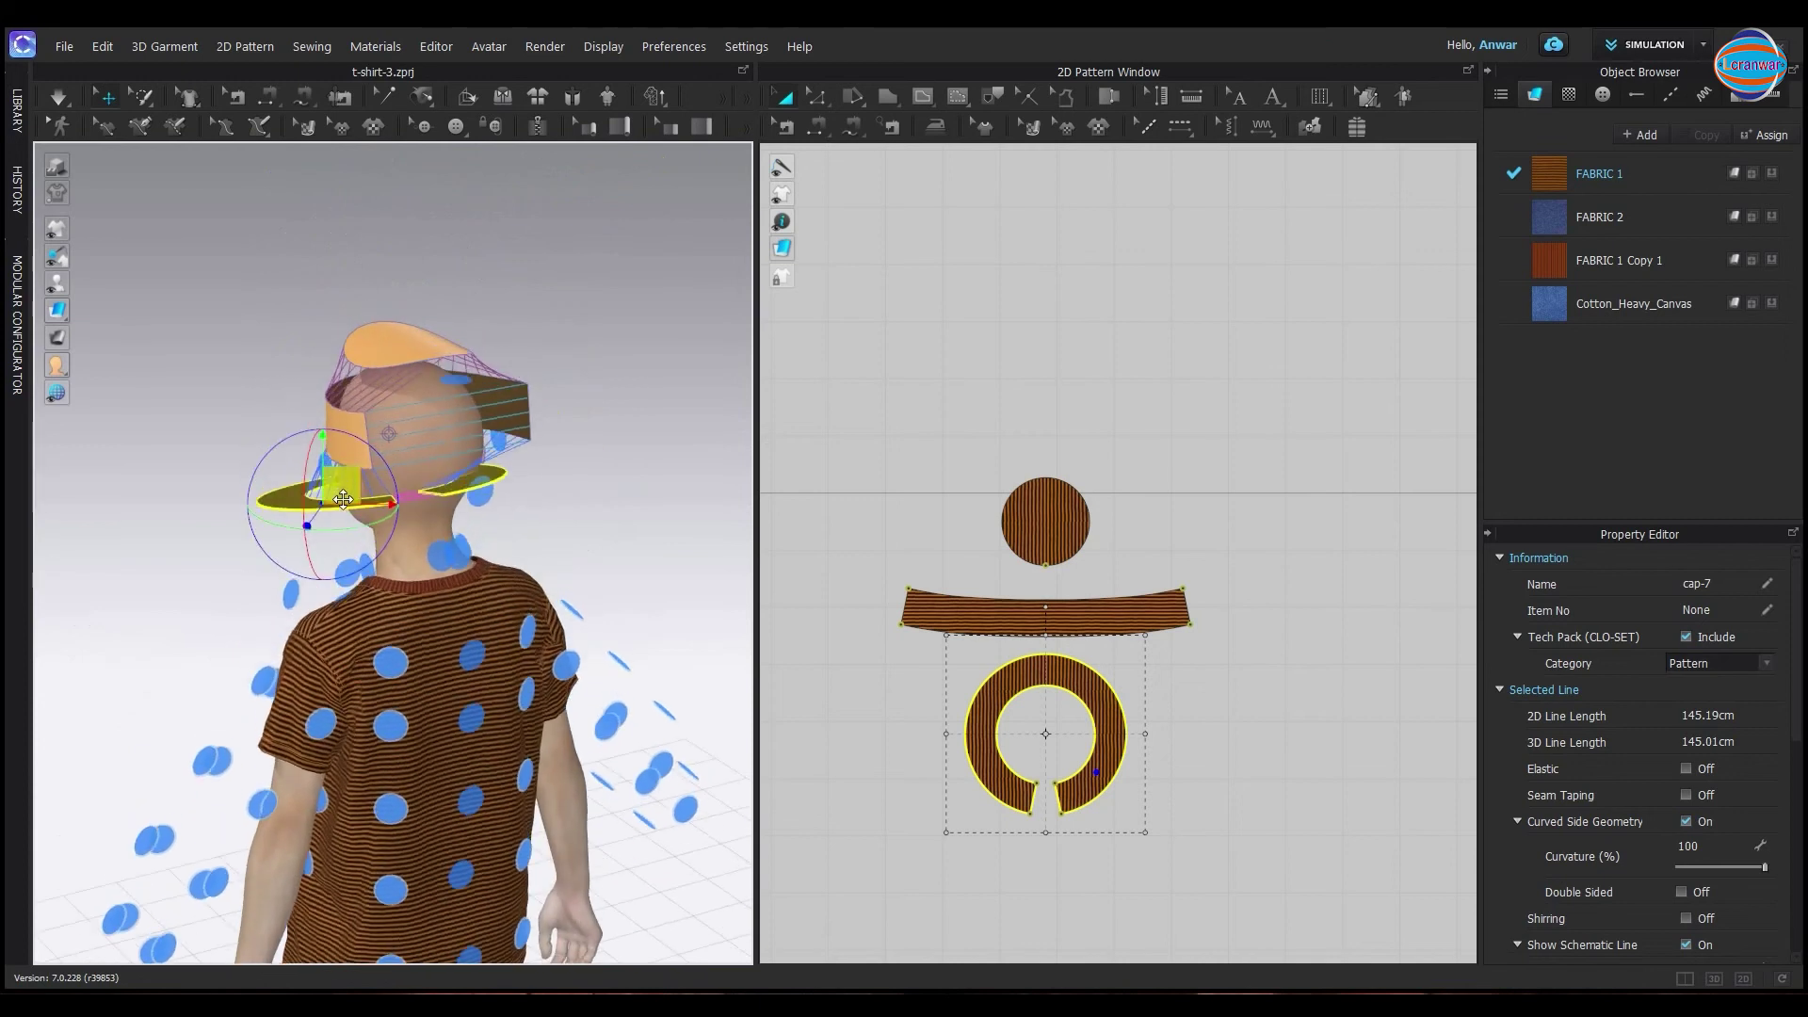
pyautogui.moveTo(402, 461); pyautogui.dragTo(523, 496, button='right')
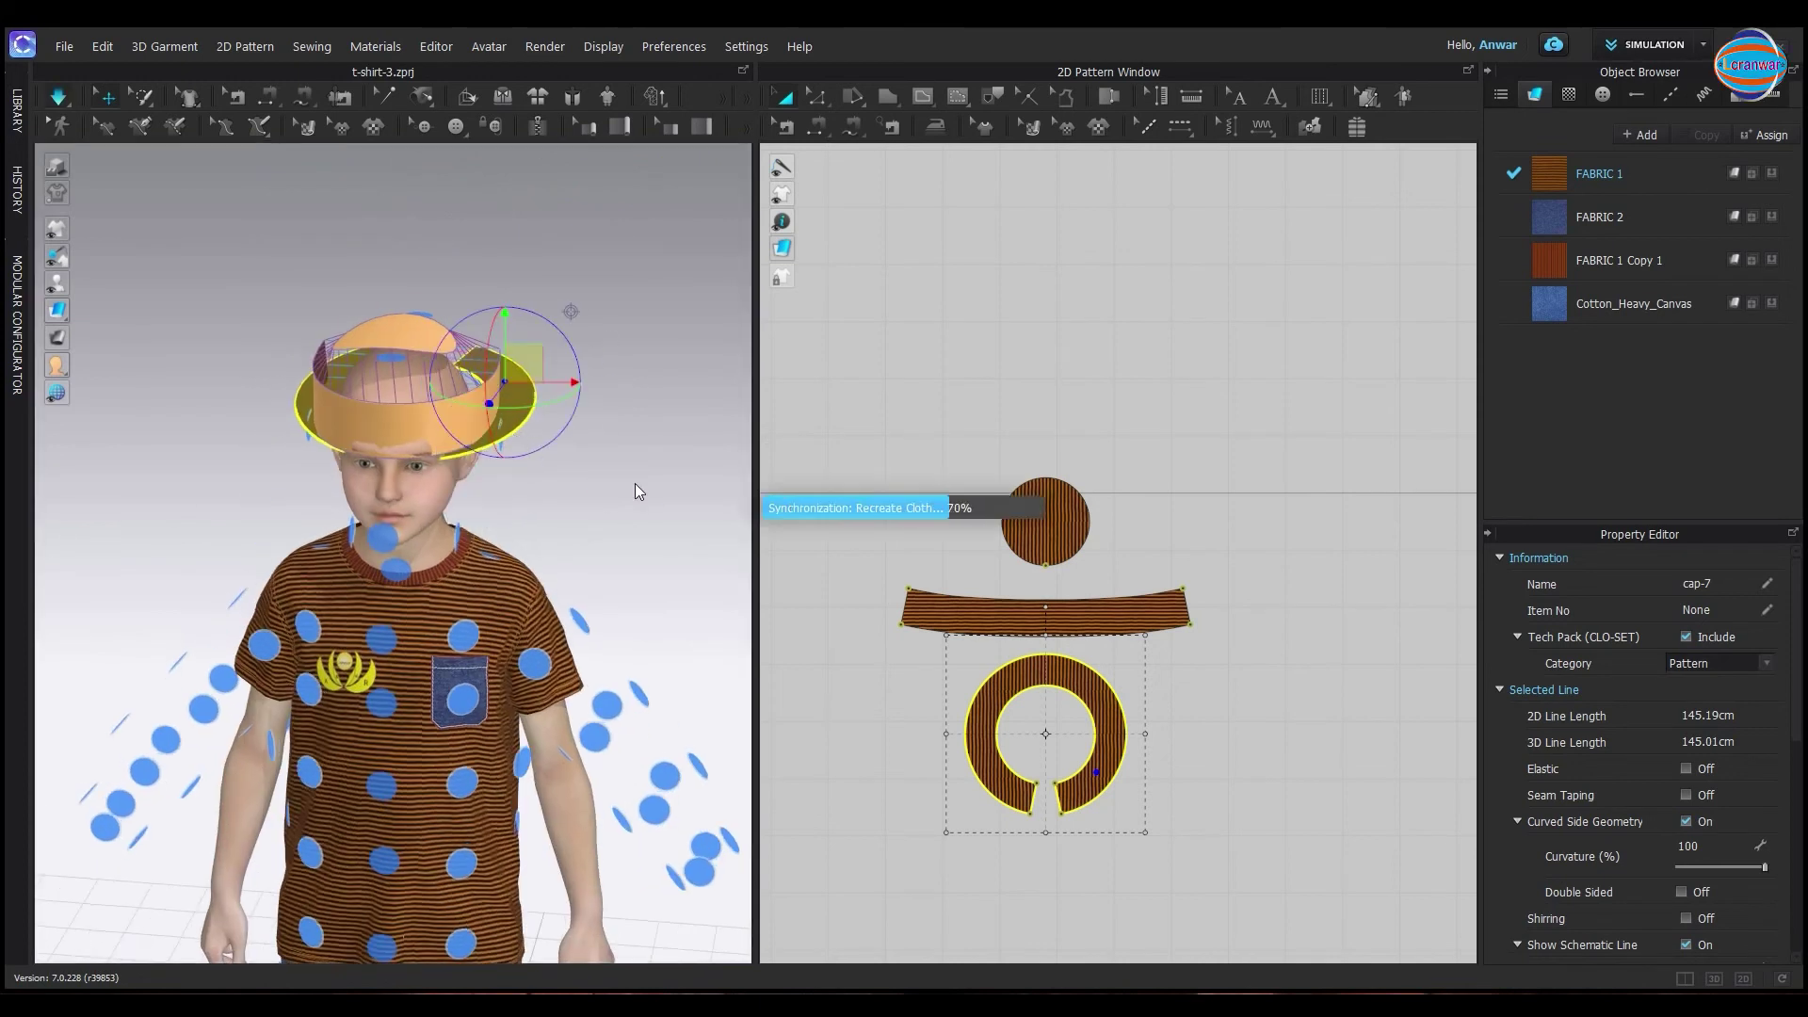
# Simulate the crown, band and brim onto the child's head, then check it from behind and the side
pyautogui.press('space')
pyautogui.click(386, 394)
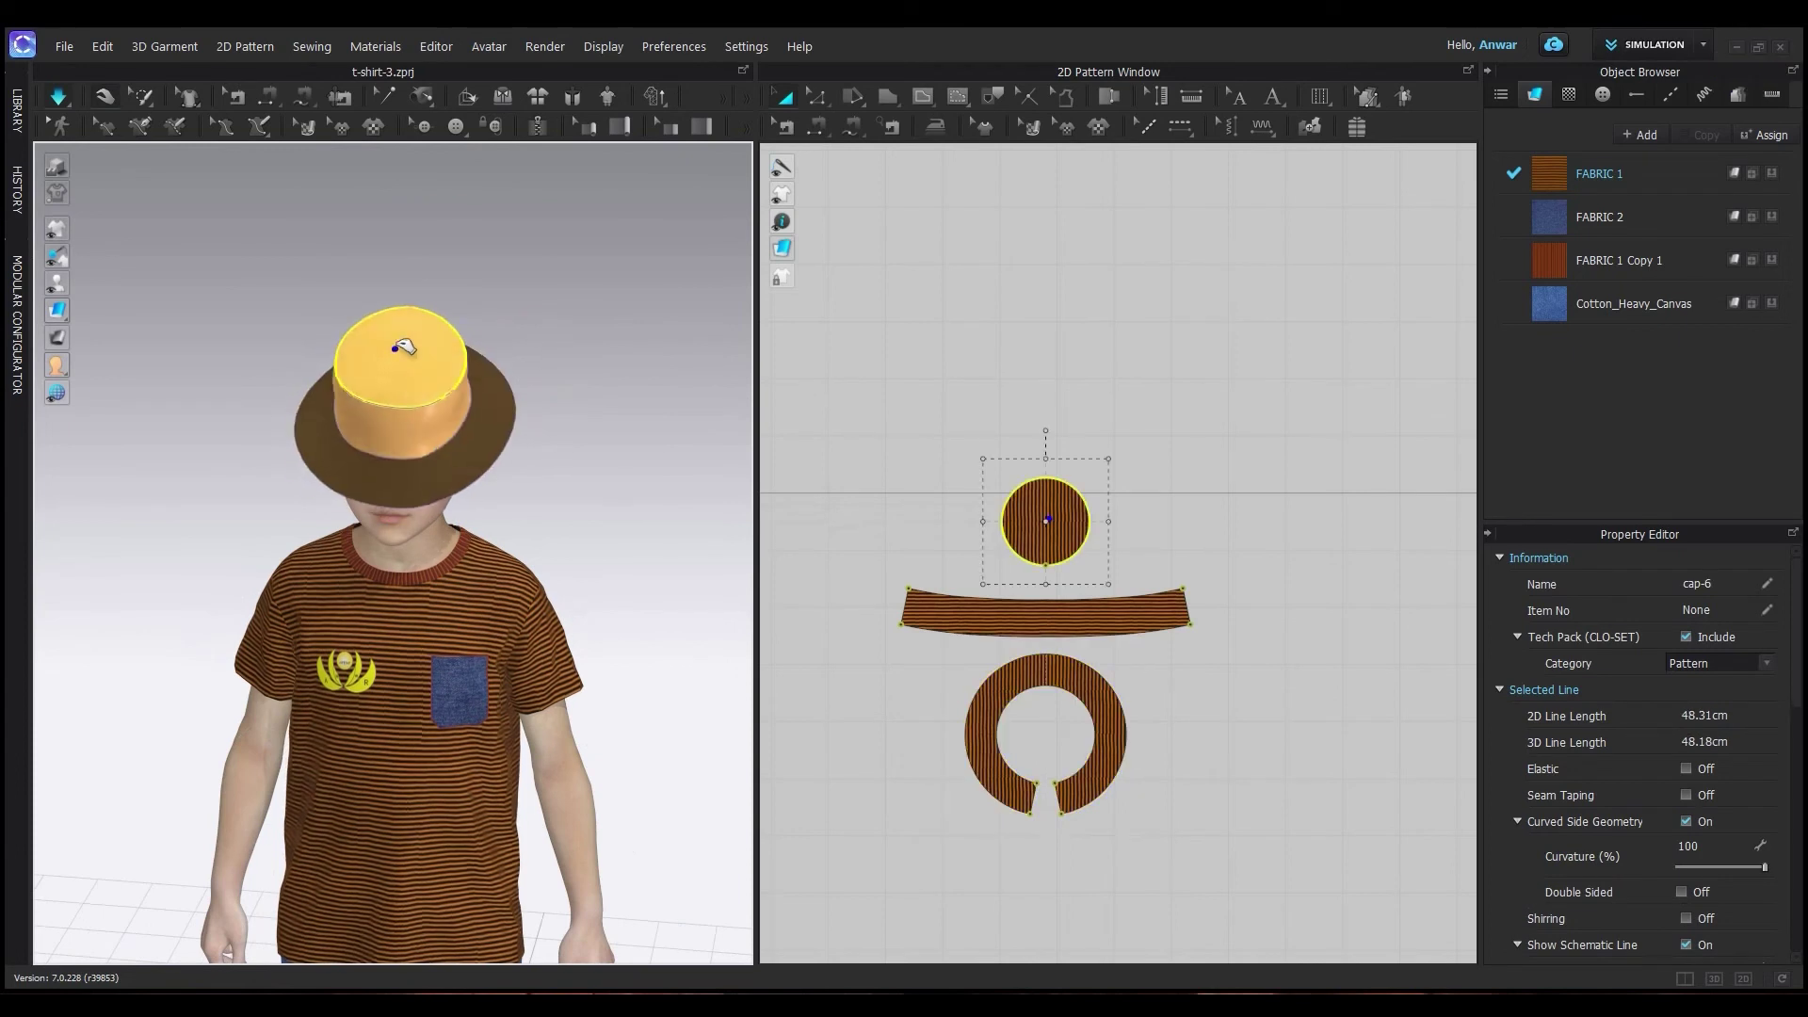
pyautogui.click(420, 388)
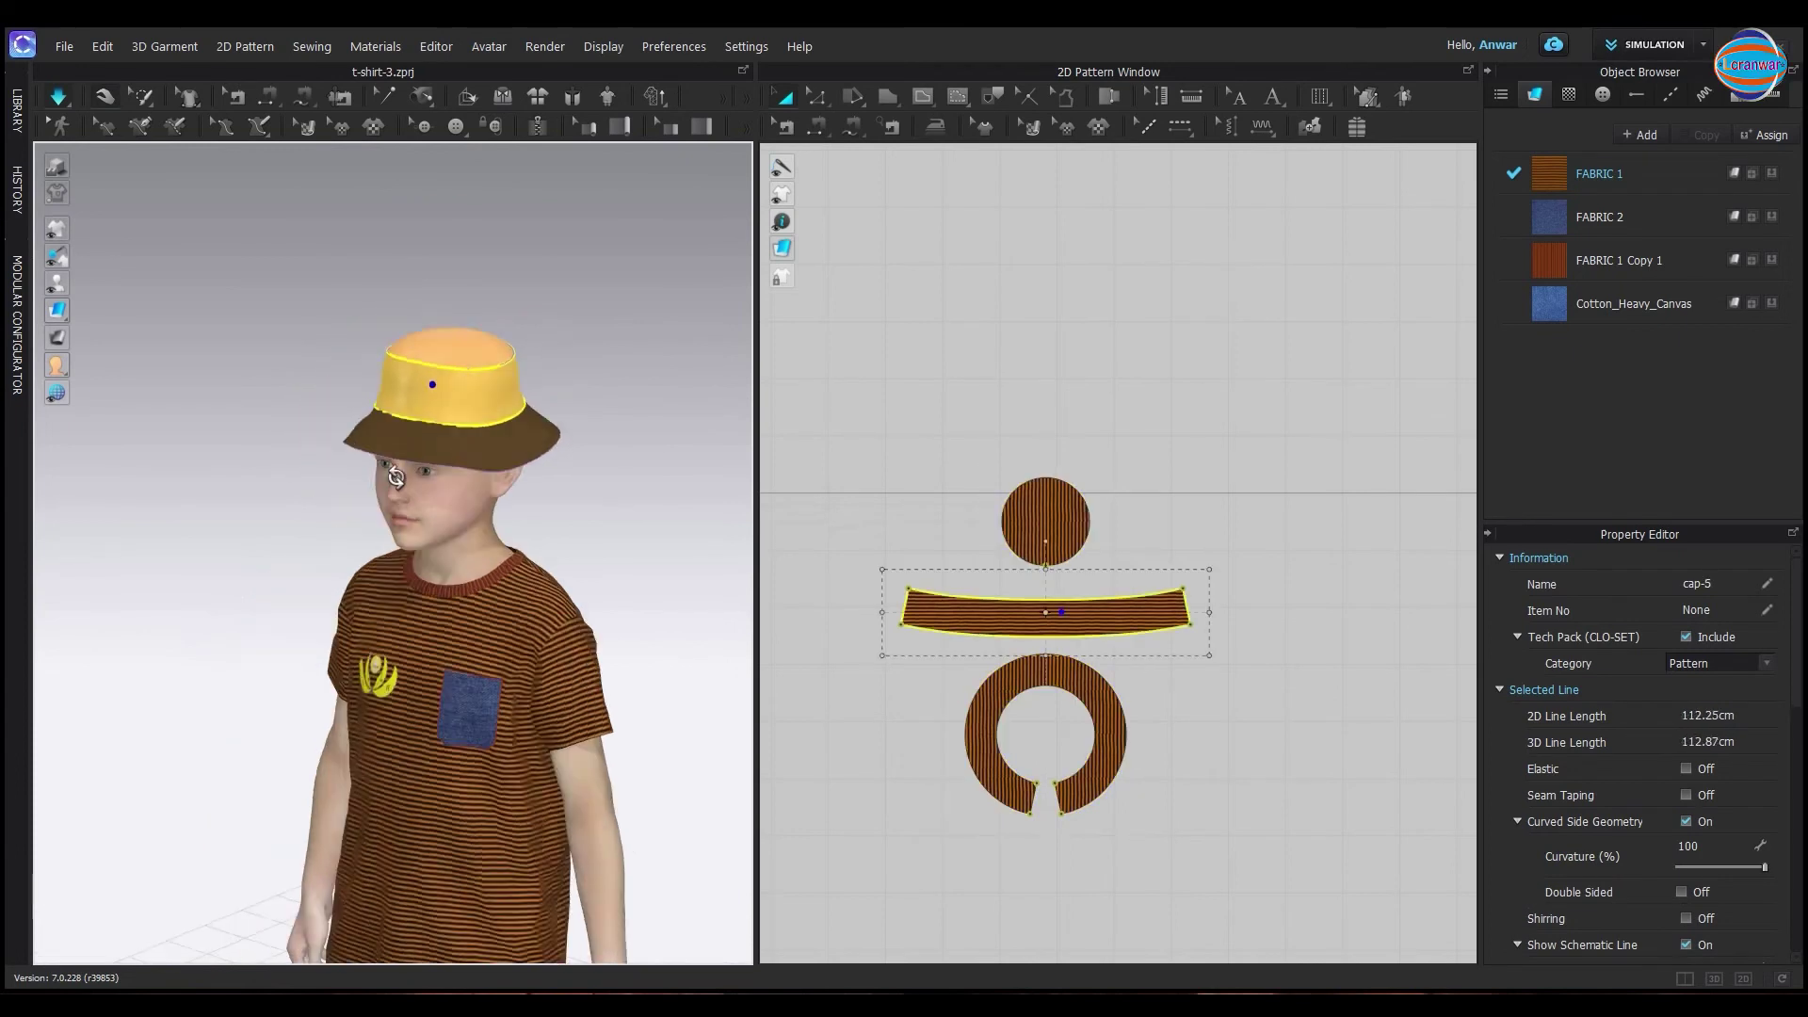
pyautogui.moveTo(471, 480); pyautogui.dragTo(189, 472, button='right')
pyautogui.click(584, 562)
pyautogui.moveTo(584, 563); pyautogui.dragTo(254, 561, button='right')
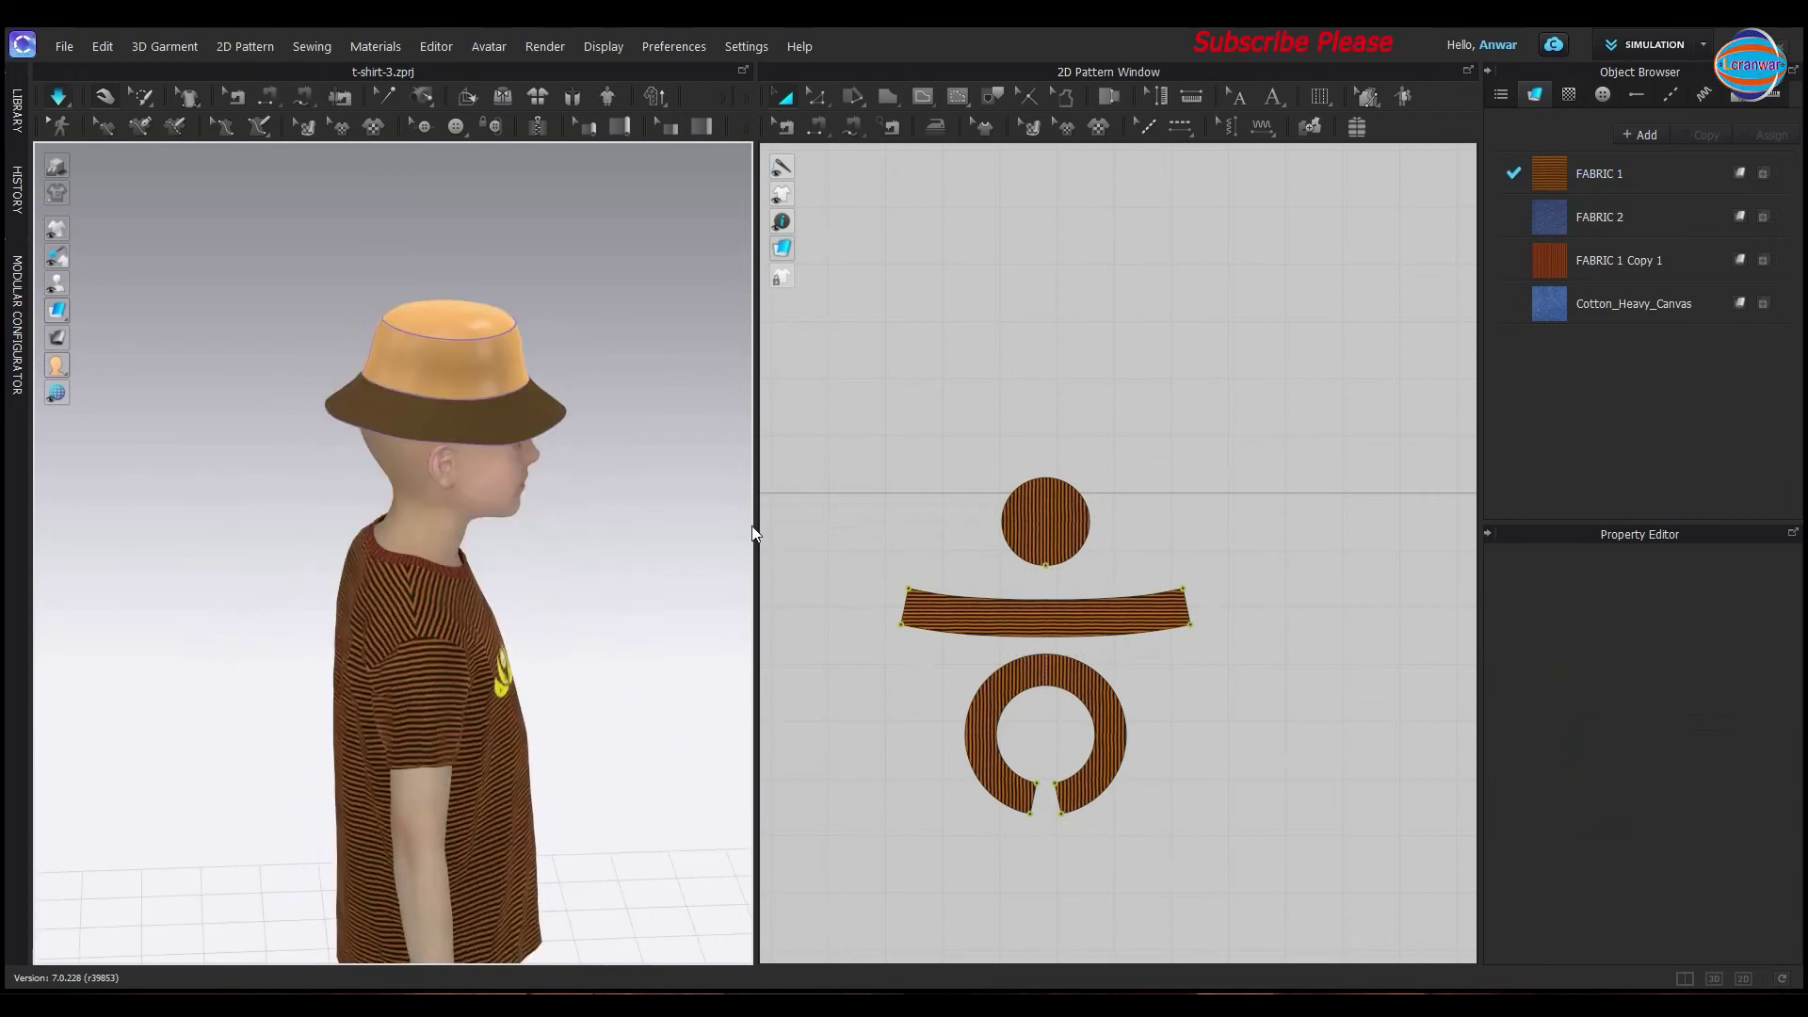
# Widen the 3D window, select the hat band and change the 3D fabric display
pyautogui.moveTo(757, 530); pyautogui.dragTo(1132, 530)
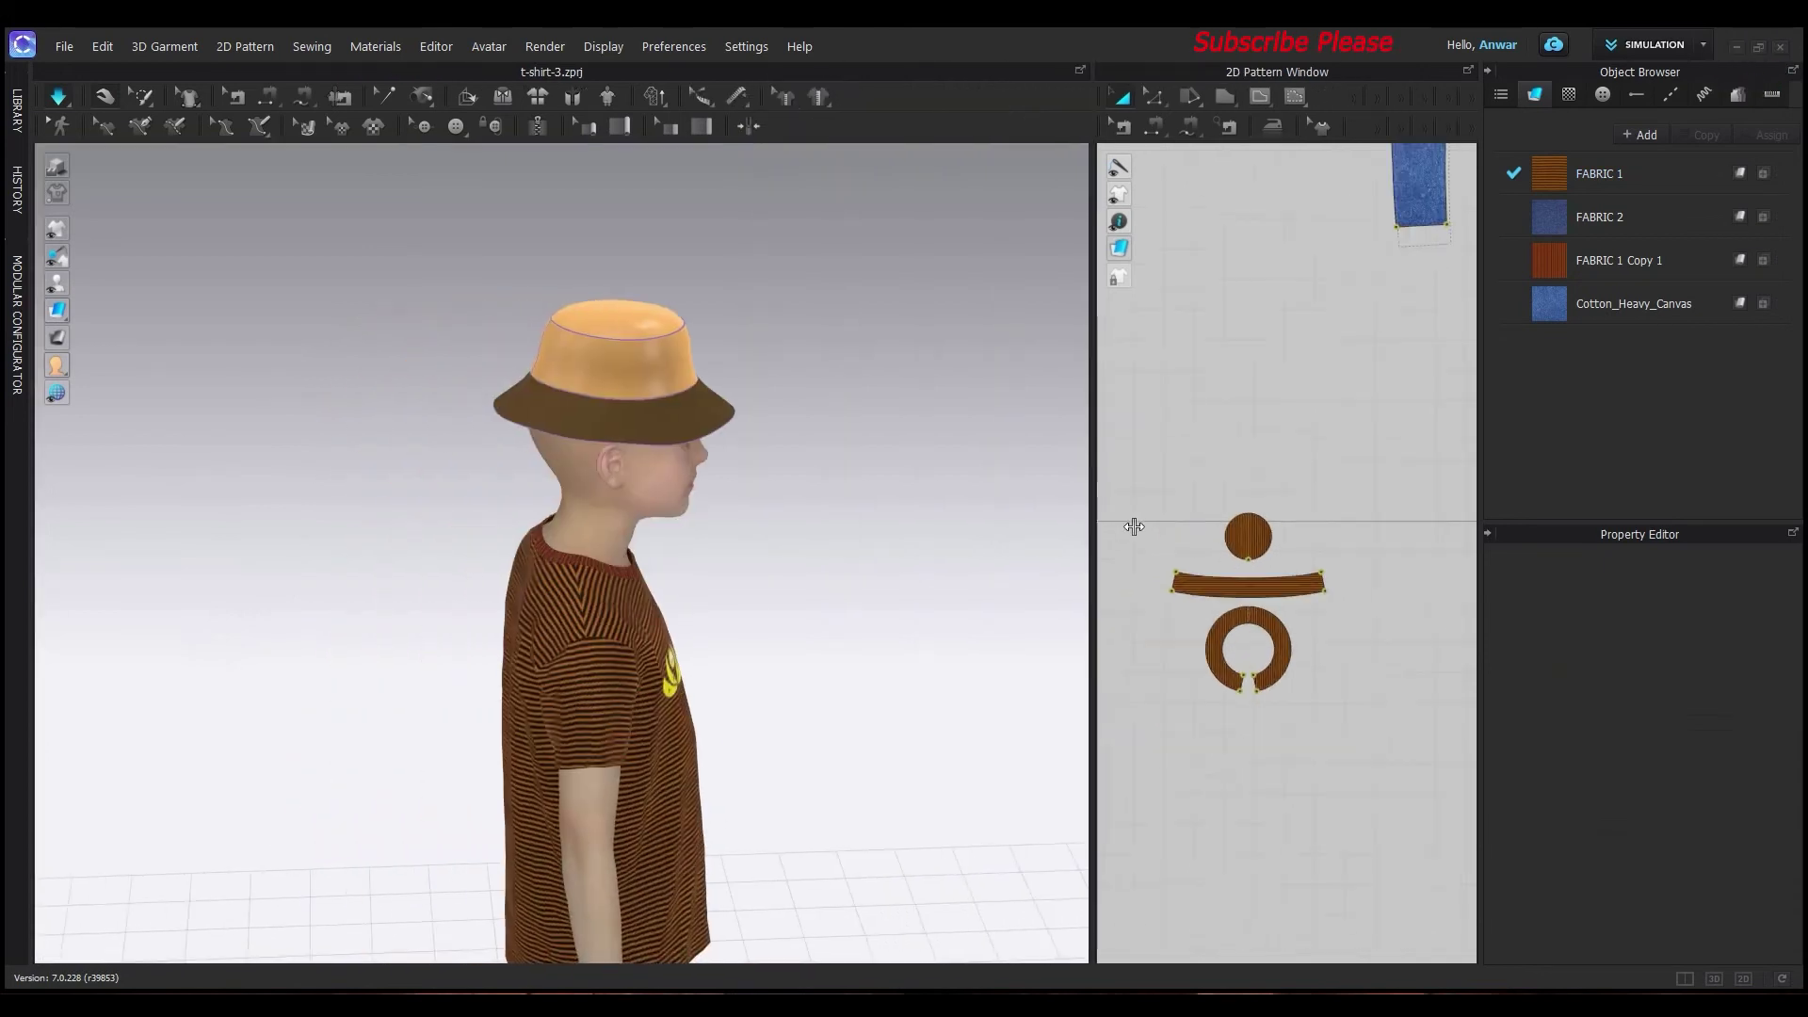
pyautogui.click(704, 329)
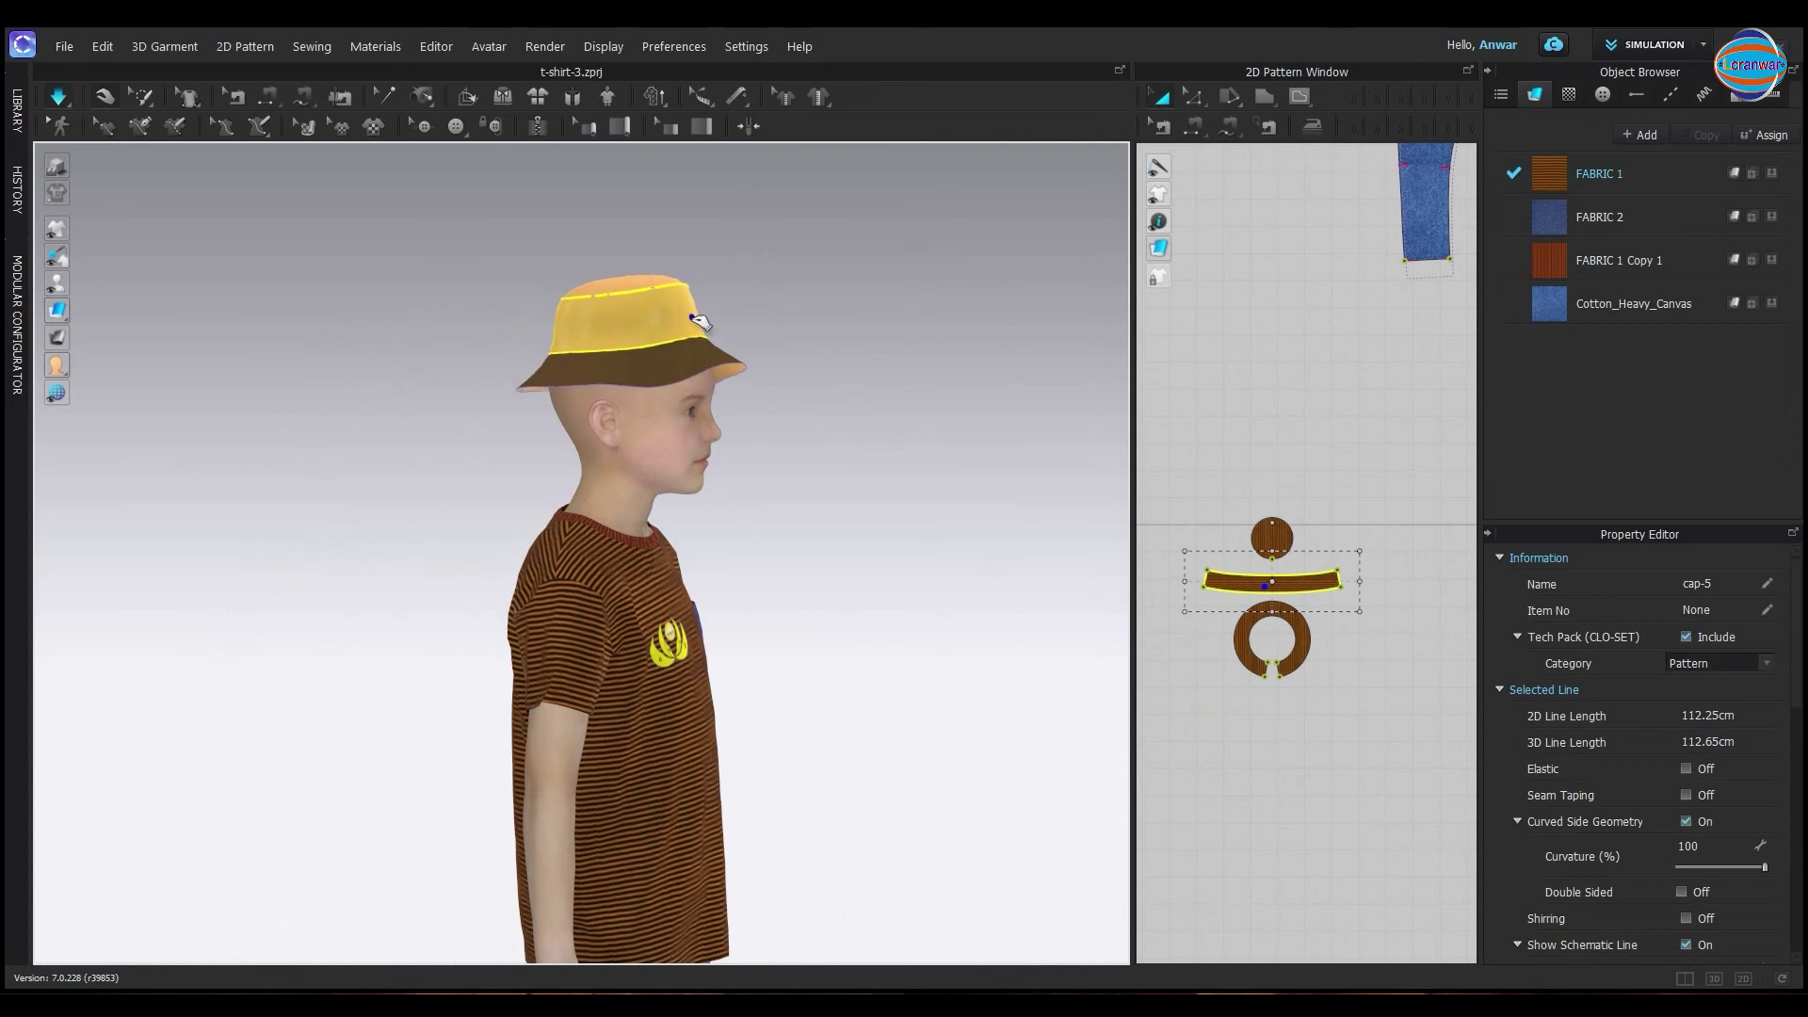
pyautogui.moveTo(705, 330); pyautogui.dragTo(17, 328, button='right')
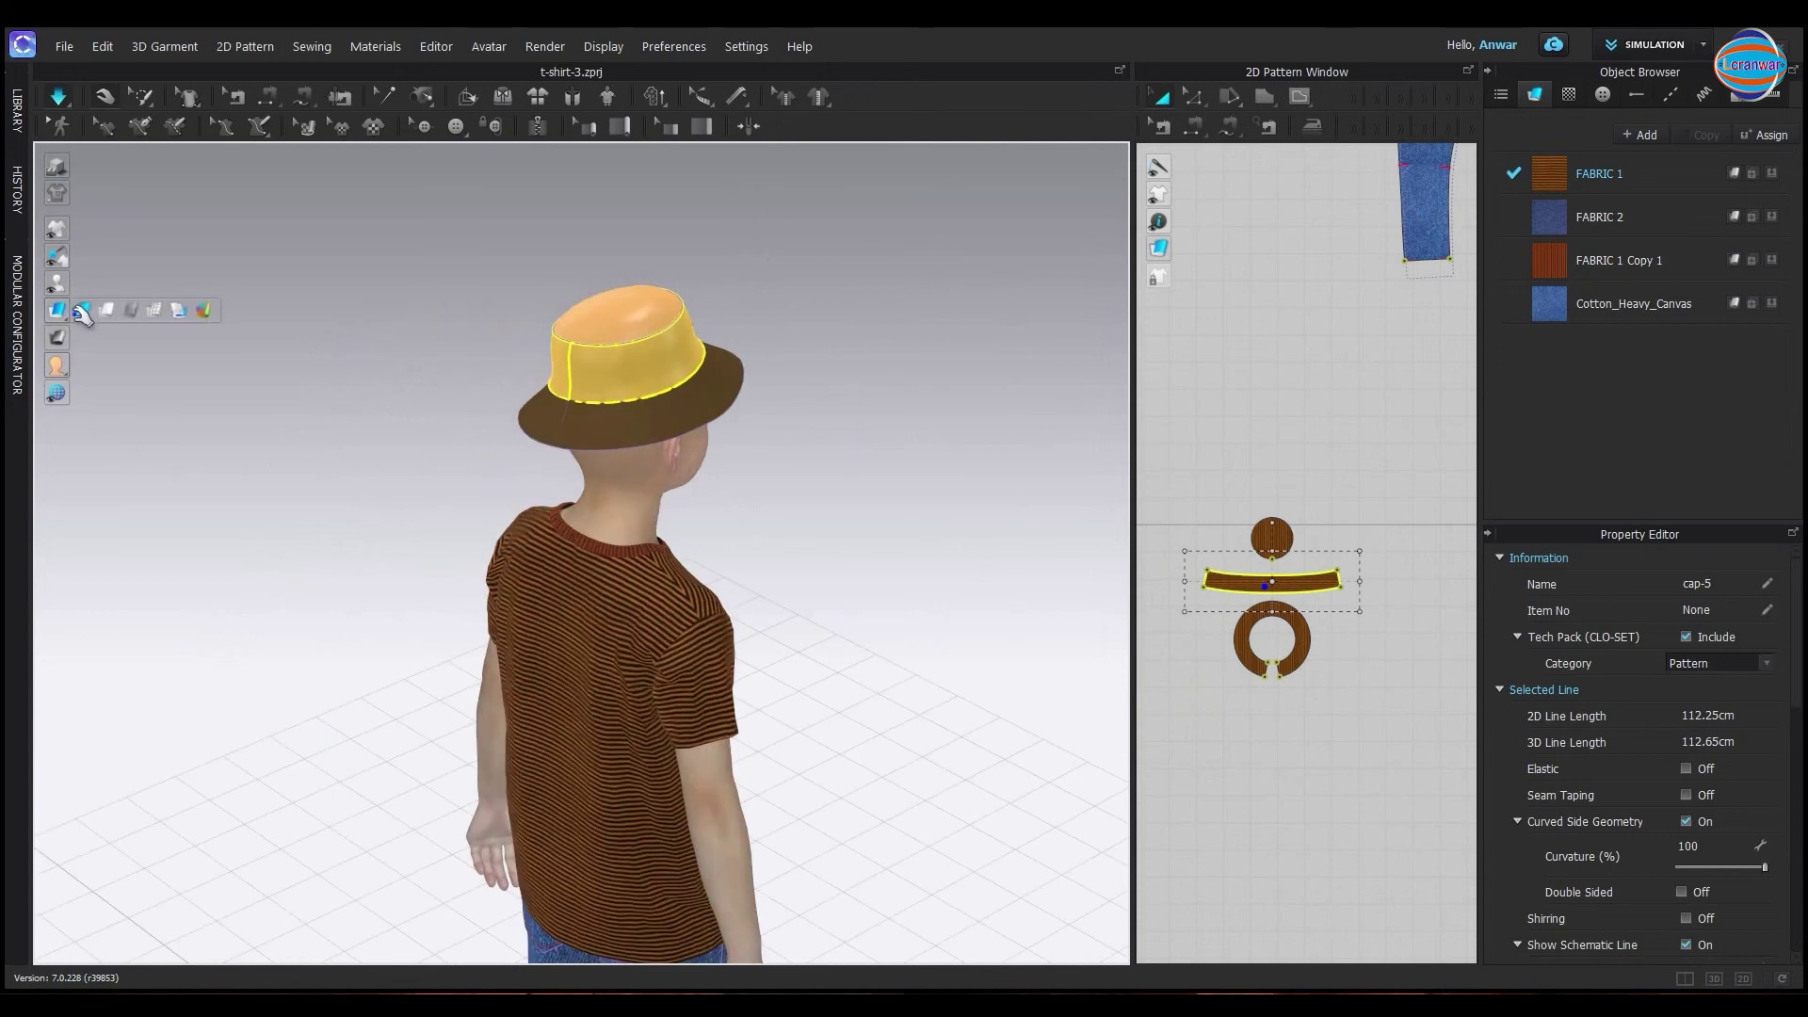
pyautogui.click(89, 310)
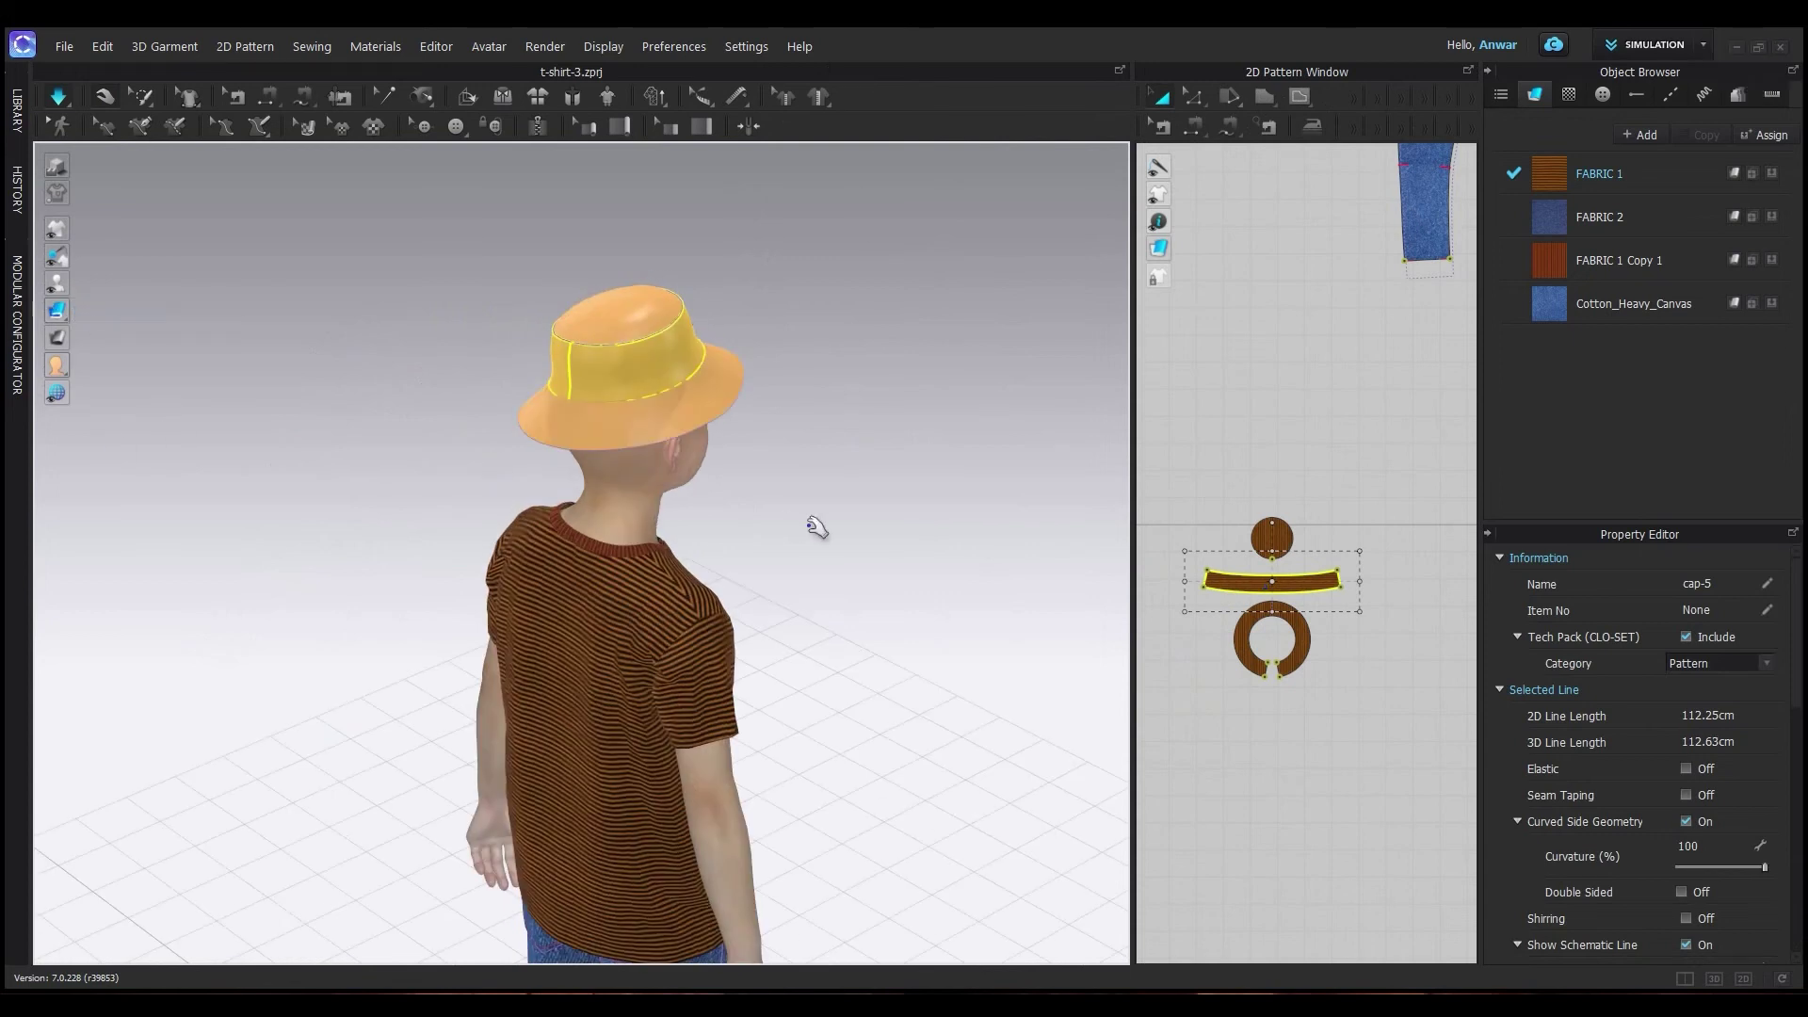
# Inspect the hatted avatar from front, side and rear angles, then widen the 2D pattern area
pyautogui.moveTo(815, 520)
pyautogui.mouseDown(button='right')
pyautogui.moveTo(664, 517)
pyautogui.moveTo(674, 299)
pyautogui.mouseUp(button='right')
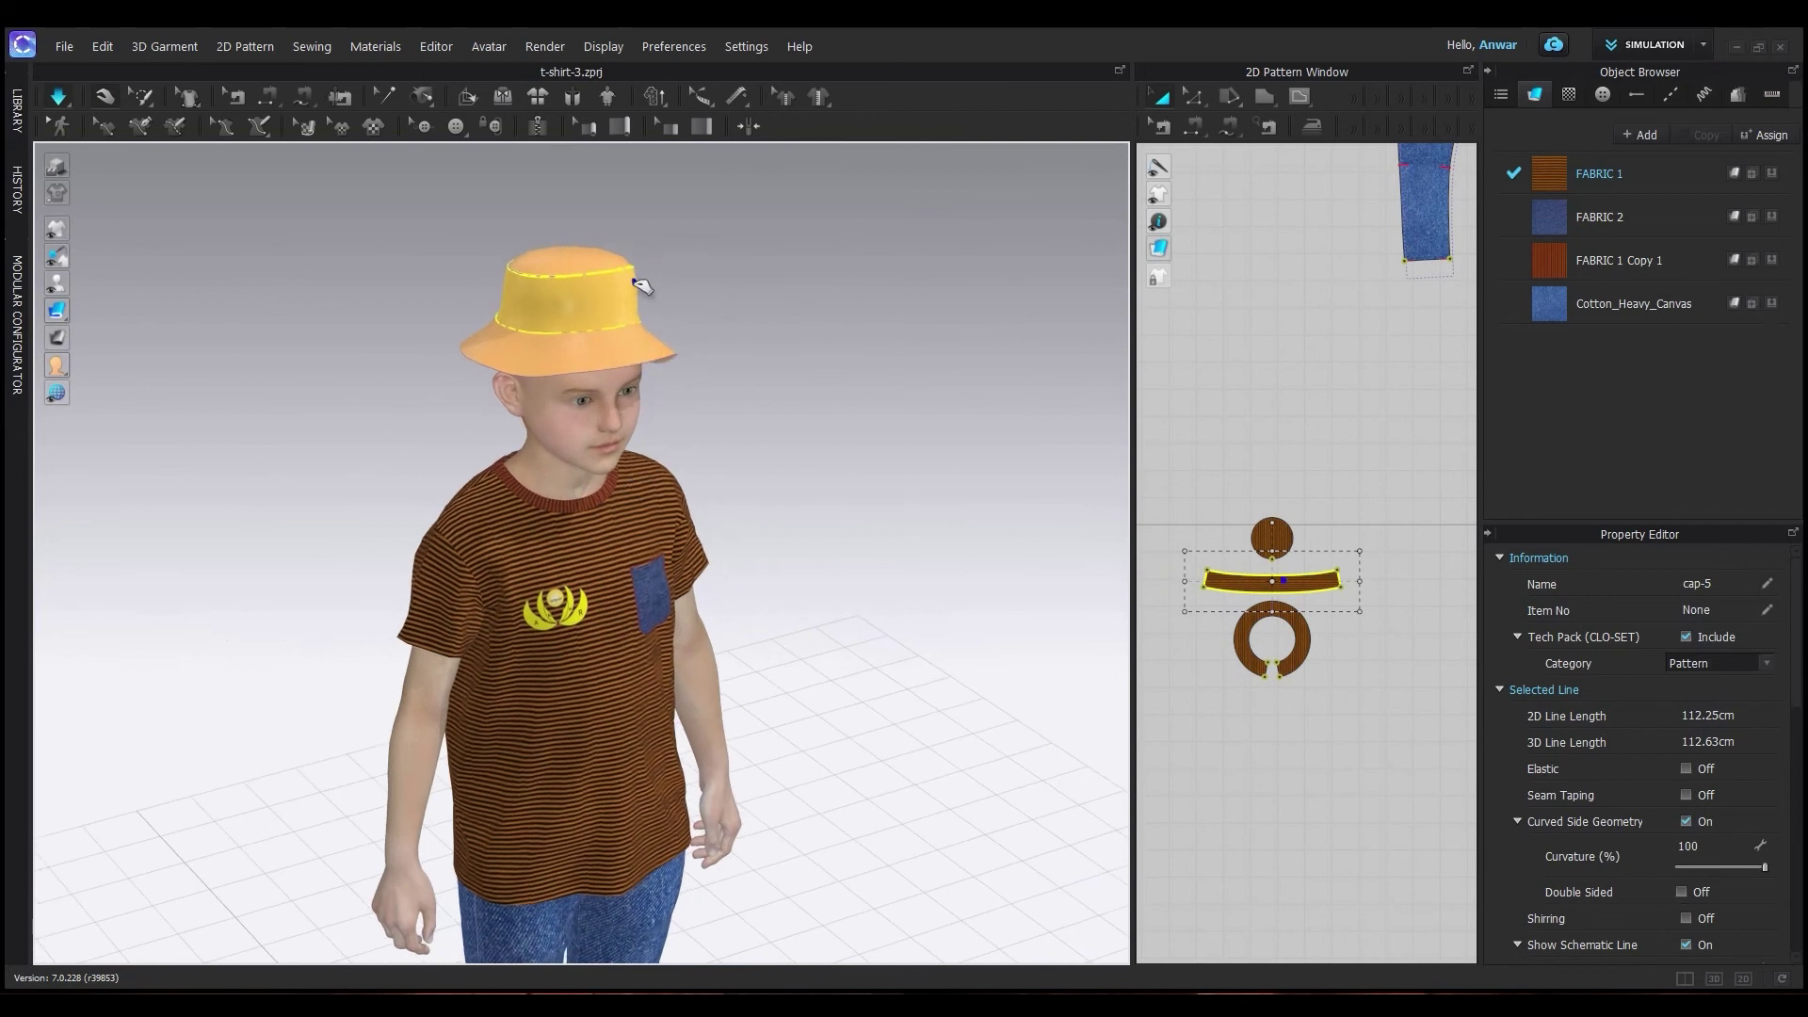
pyautogui.moveTo(638, 284); pyautogui.dragTo(454, 410, button='right')
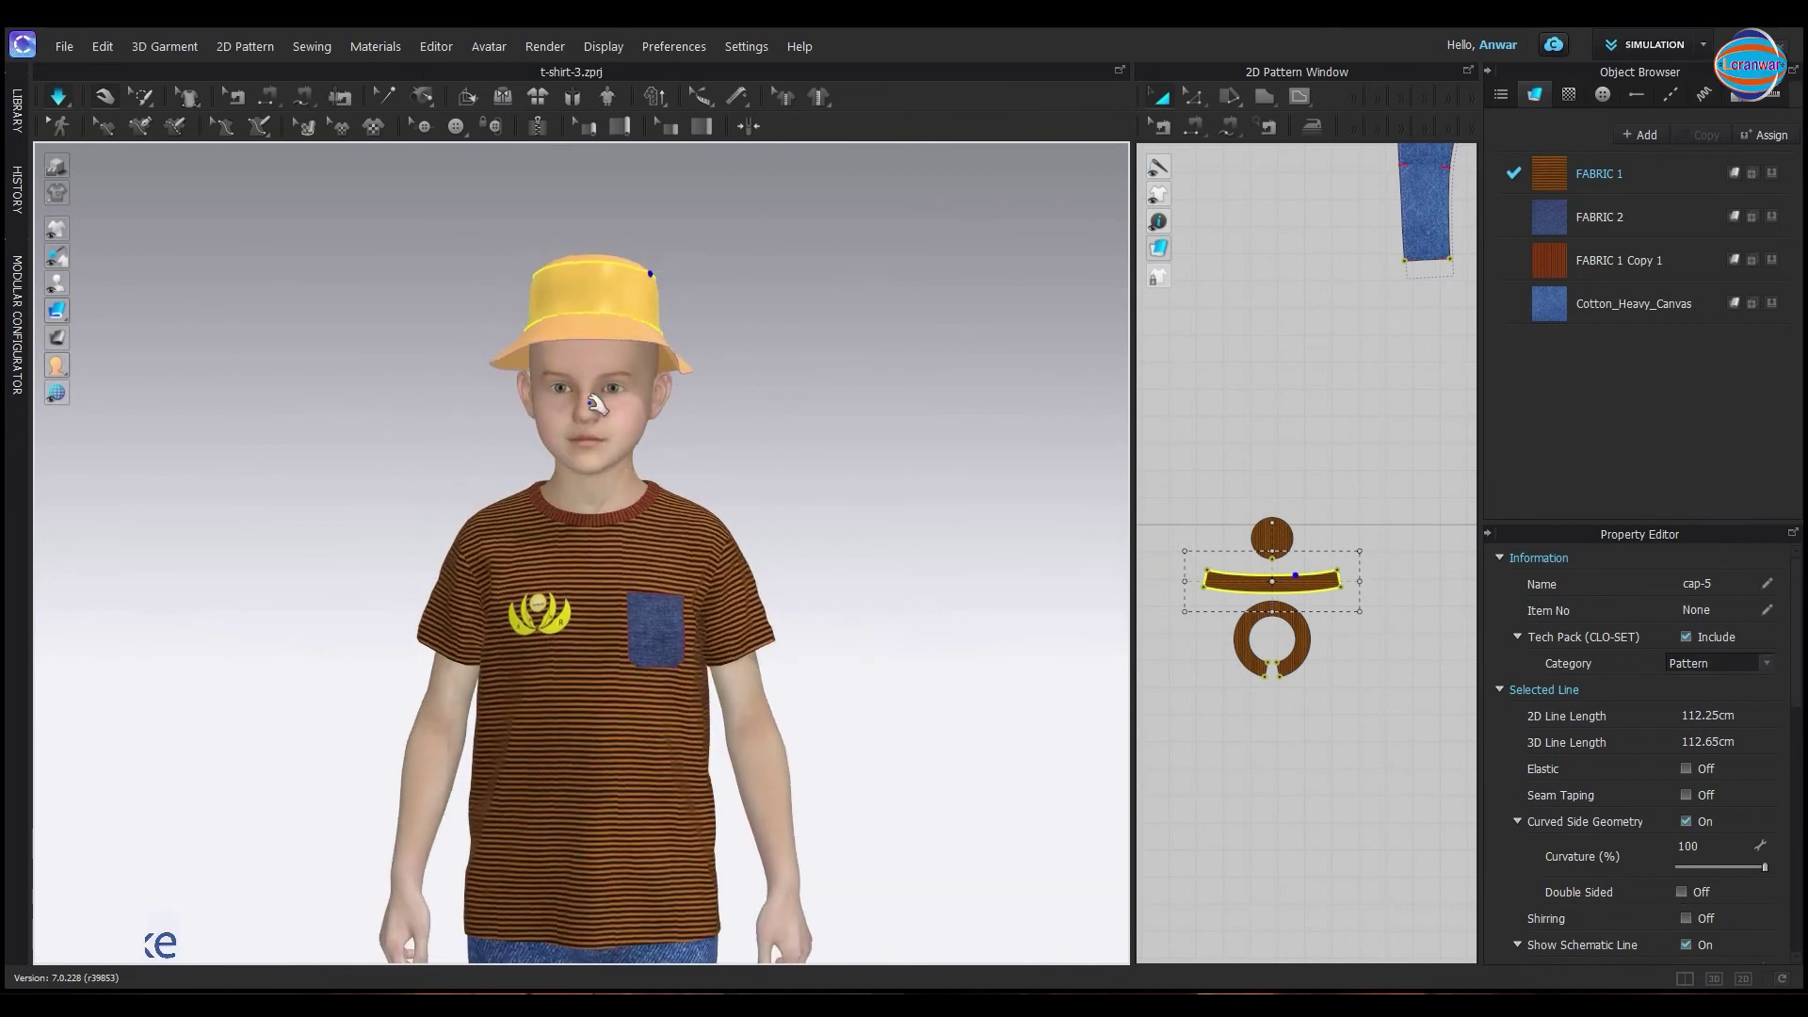
pyautogui.moveTo(598, 406)
pyautogui.mouseDown(button='right')
pyautogui.moveTo(750, 514)
pyautogui.moveTo(726, 404)
pyautogui.moveTo(557, 420)
pyautogui.moveTo(712, 456)
pyautogui.mouseUp(button='right')
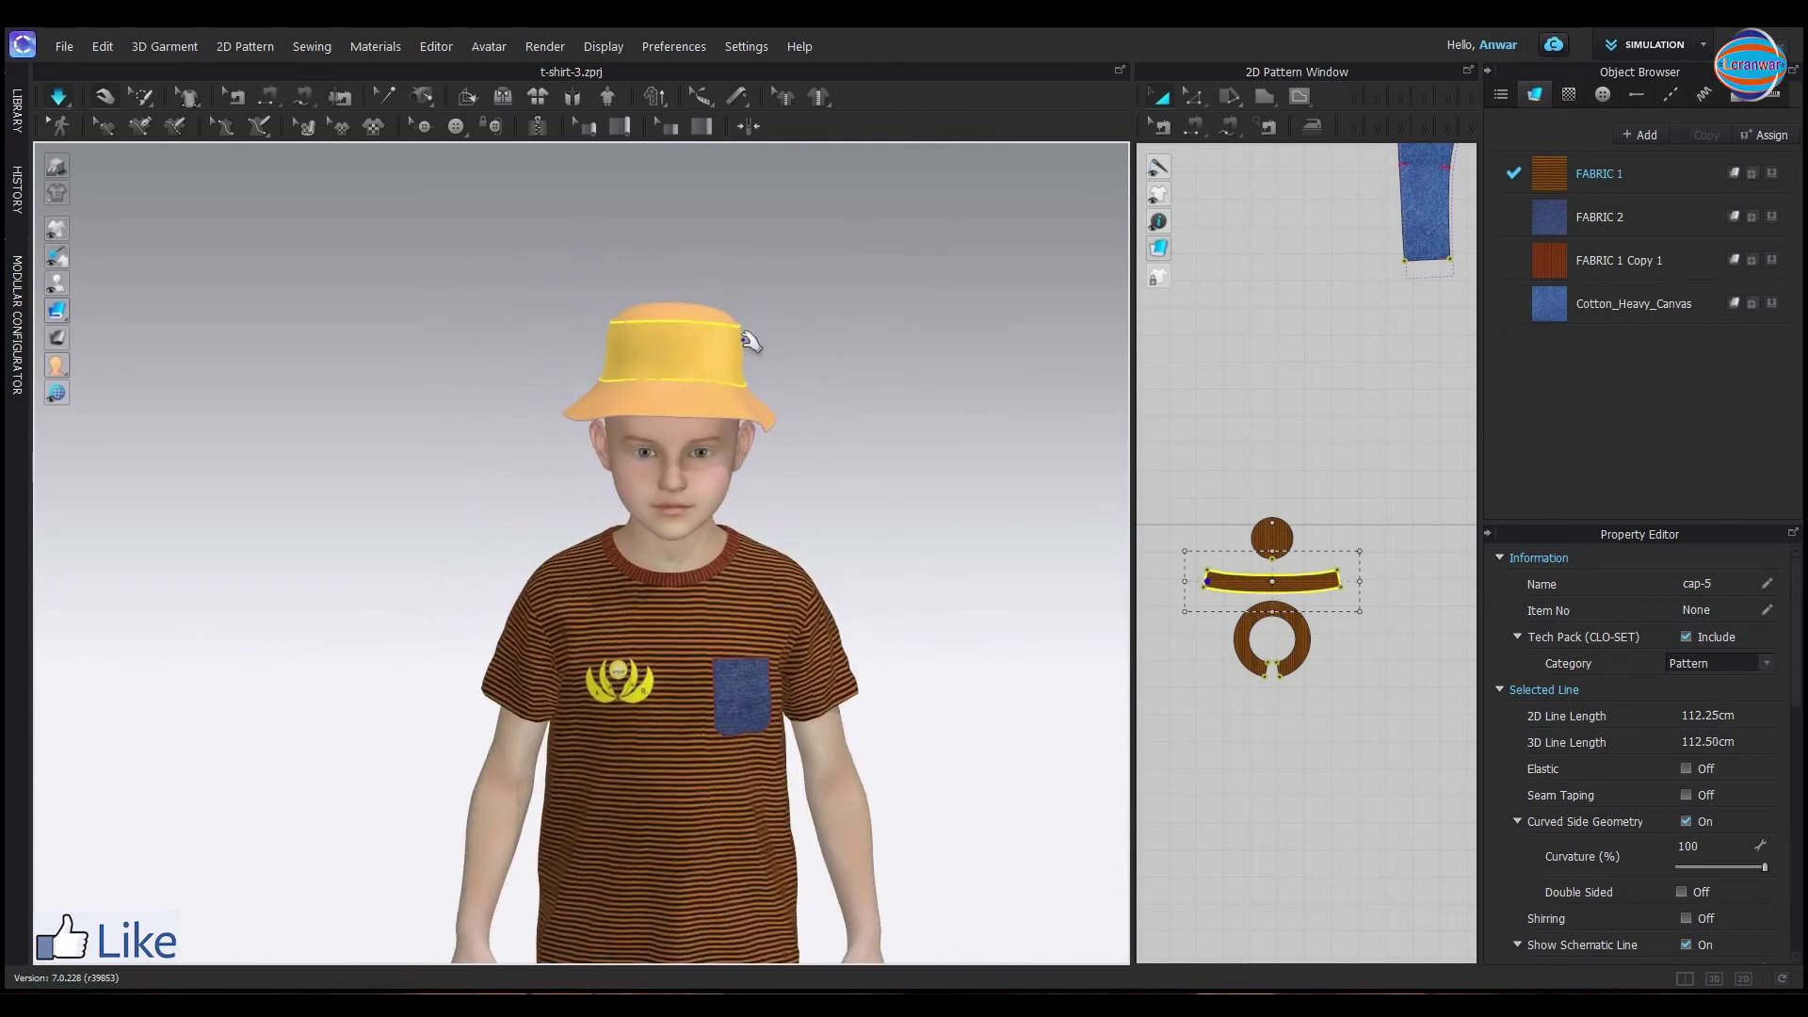
pyautogui.moveTo(749, 344)
pyautogui.mouseDown(button='right')
pyautogui.moveTo(771, 559)
pyautogui.moveTo(694, 404)
pyautogui.moveTo(506, 506)
pyautogui.mouseUp(button='right')
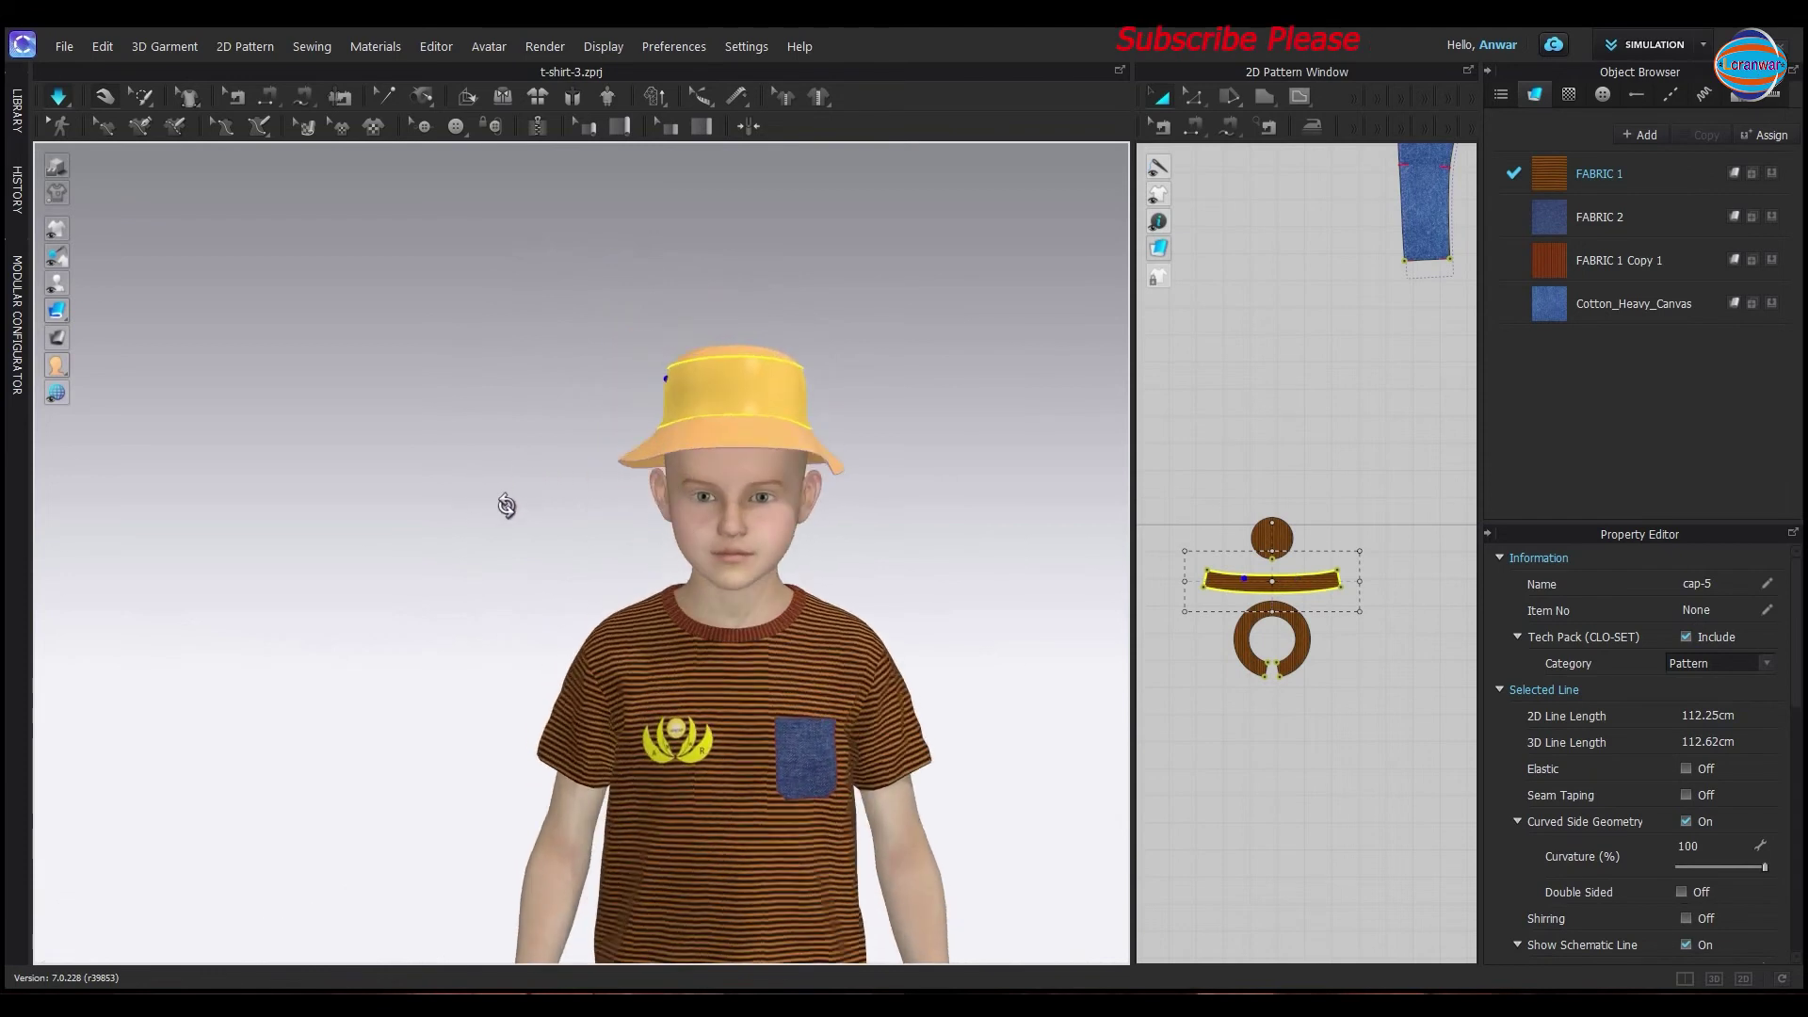
pyautogui.moveTo(789, 468)
pyautogui.mouseDown(button='right')
pyautogui.moveTo(965, 537)
pyautogui.moveTo(1110, 504)
pyautogui.moveTo(626, 565)
pyautogui.moveTo(859, 625)
pyautogui.moveTo(827, 634)
pyautogui.moveTo(803, 603)
pyautogui.moveTo(826, 603)
pyautogui.moveTo(533, 597)
pyautogui.mouseUp(button='right')
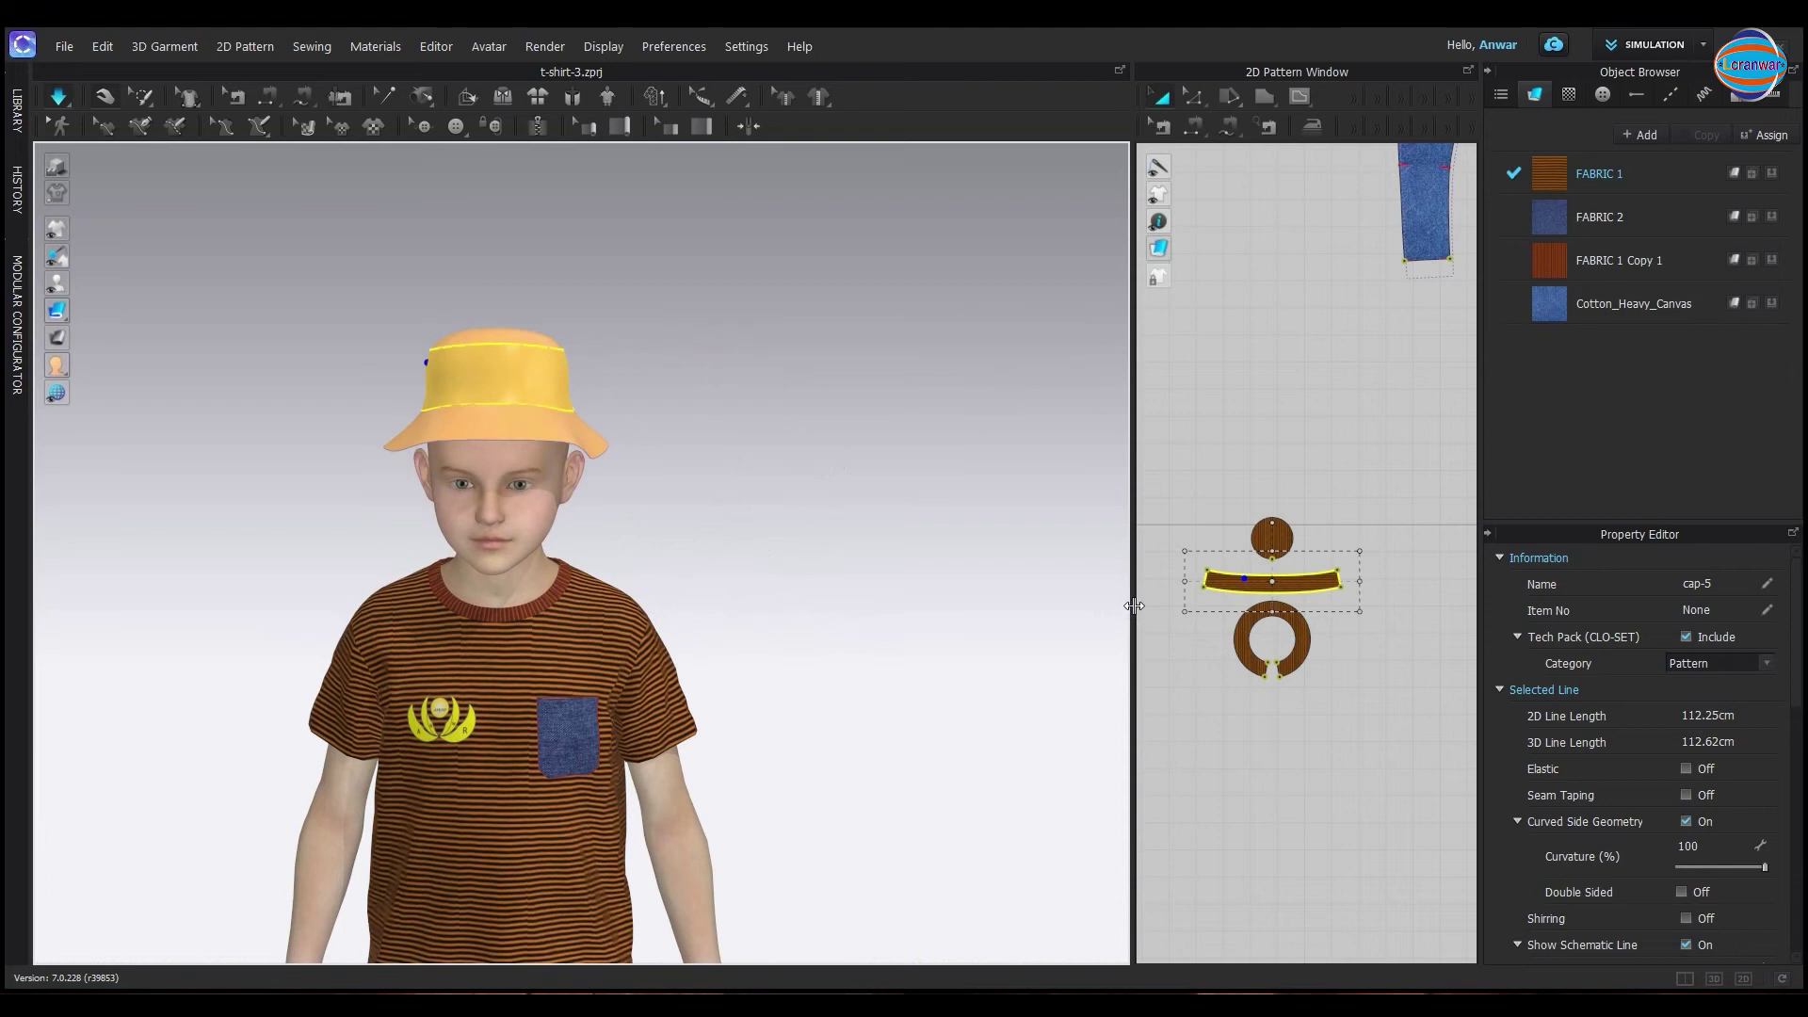
pyautogui.moveTo(1133, 605); pyautogui.dragTo(991, 606)
pyautogui.moveTo(754, 654); pyautogui.dragTo(585, 633, button='right')
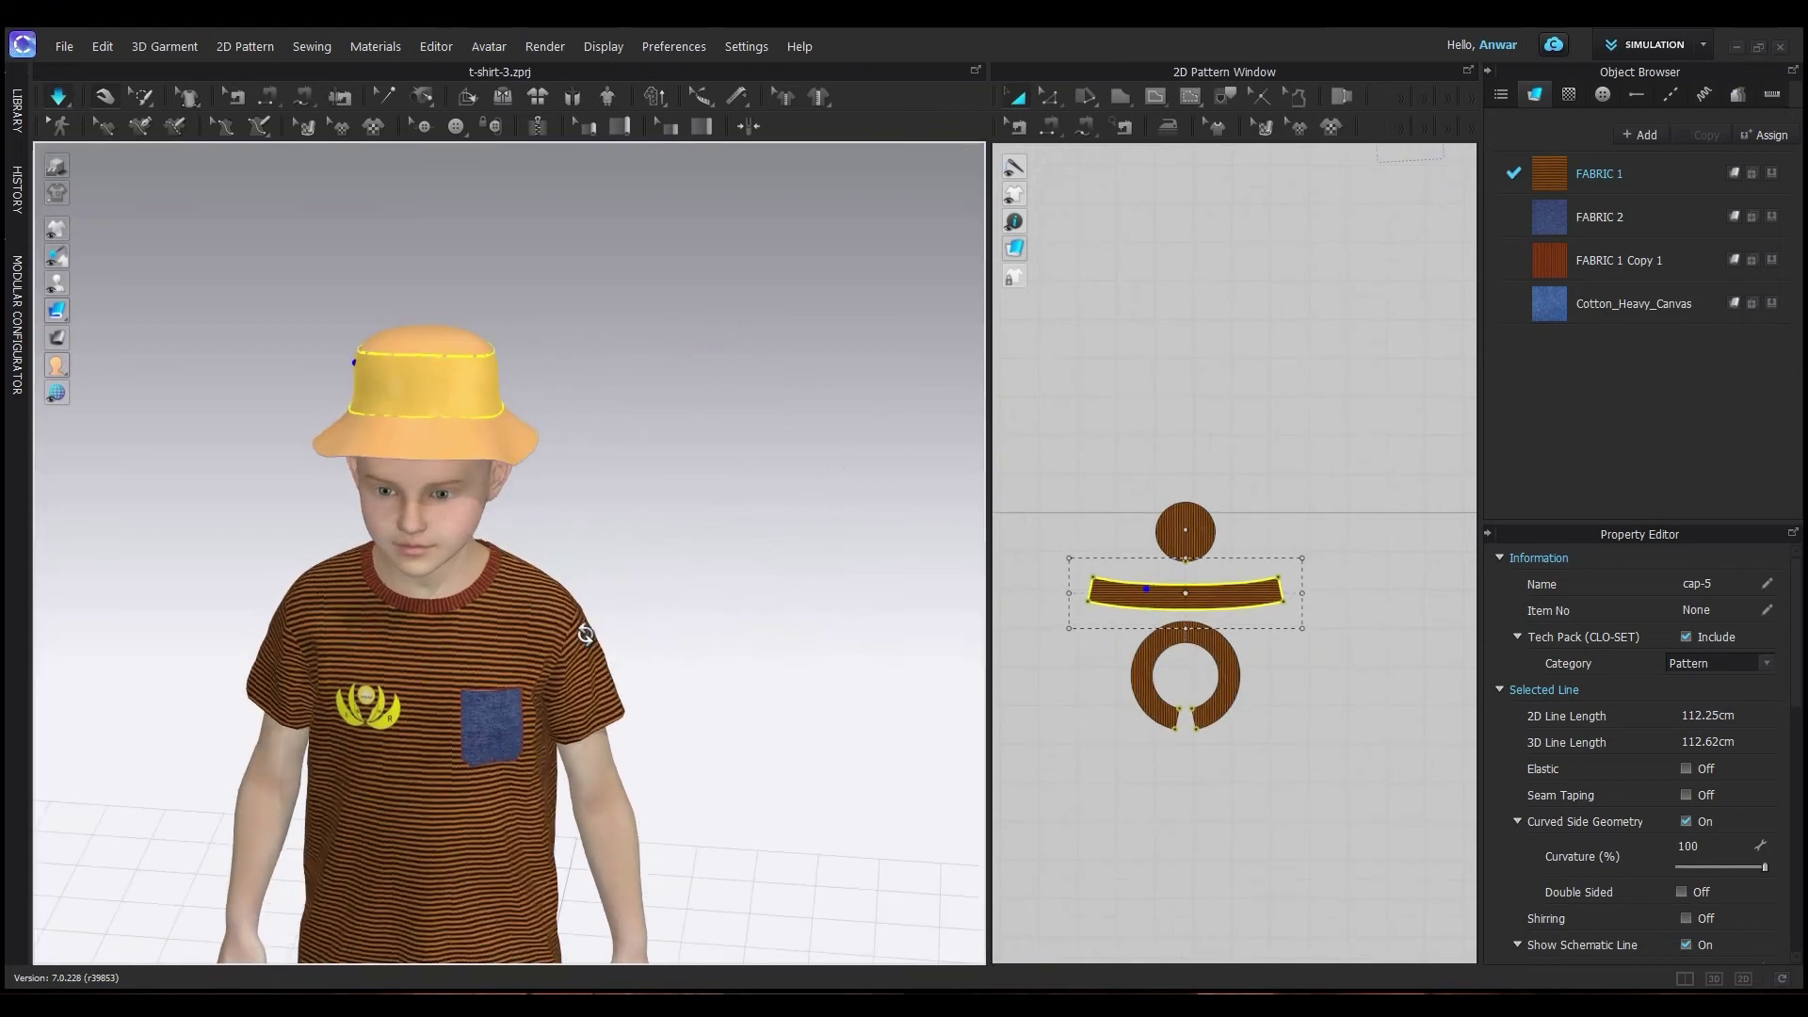
# Select the three hat pieces and unstrengthen them so the striped brown fabric shows
pyautogui.click(1101, 469)
pyautogui.moveTo(1319, 761); pyautogui.dragTo(1323, 767)
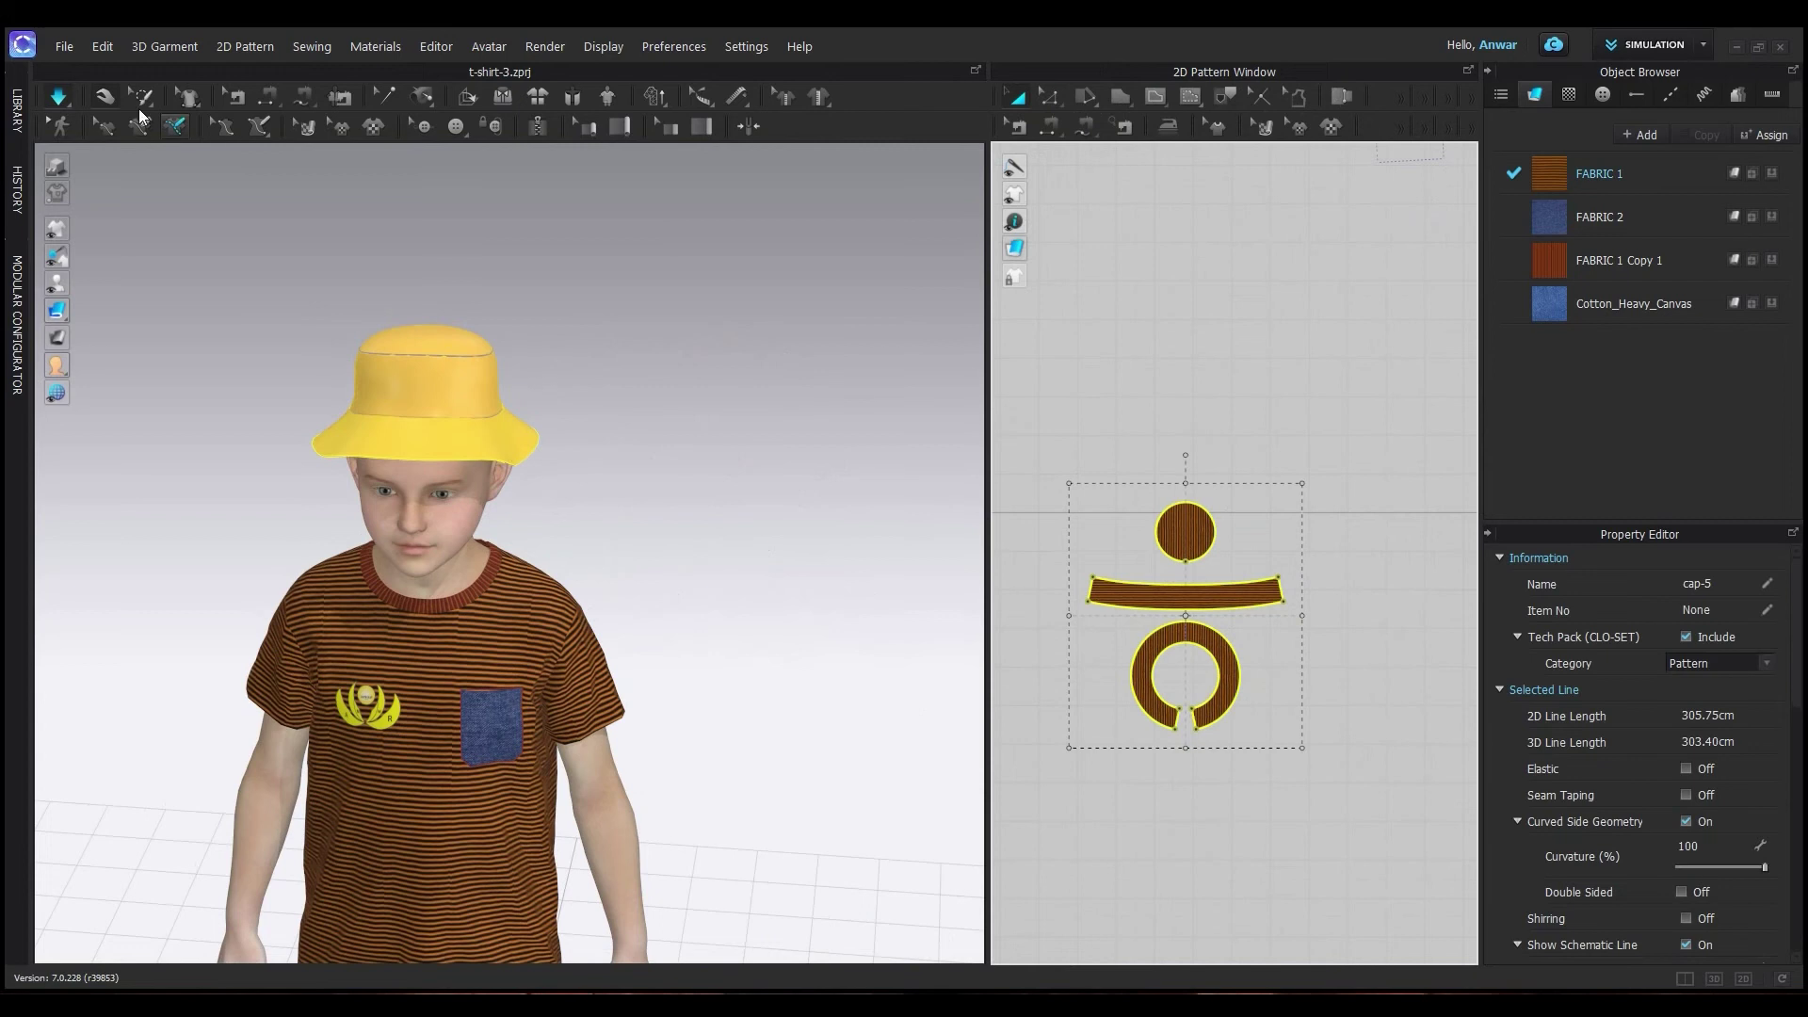
pyautogui.click(102, 97)
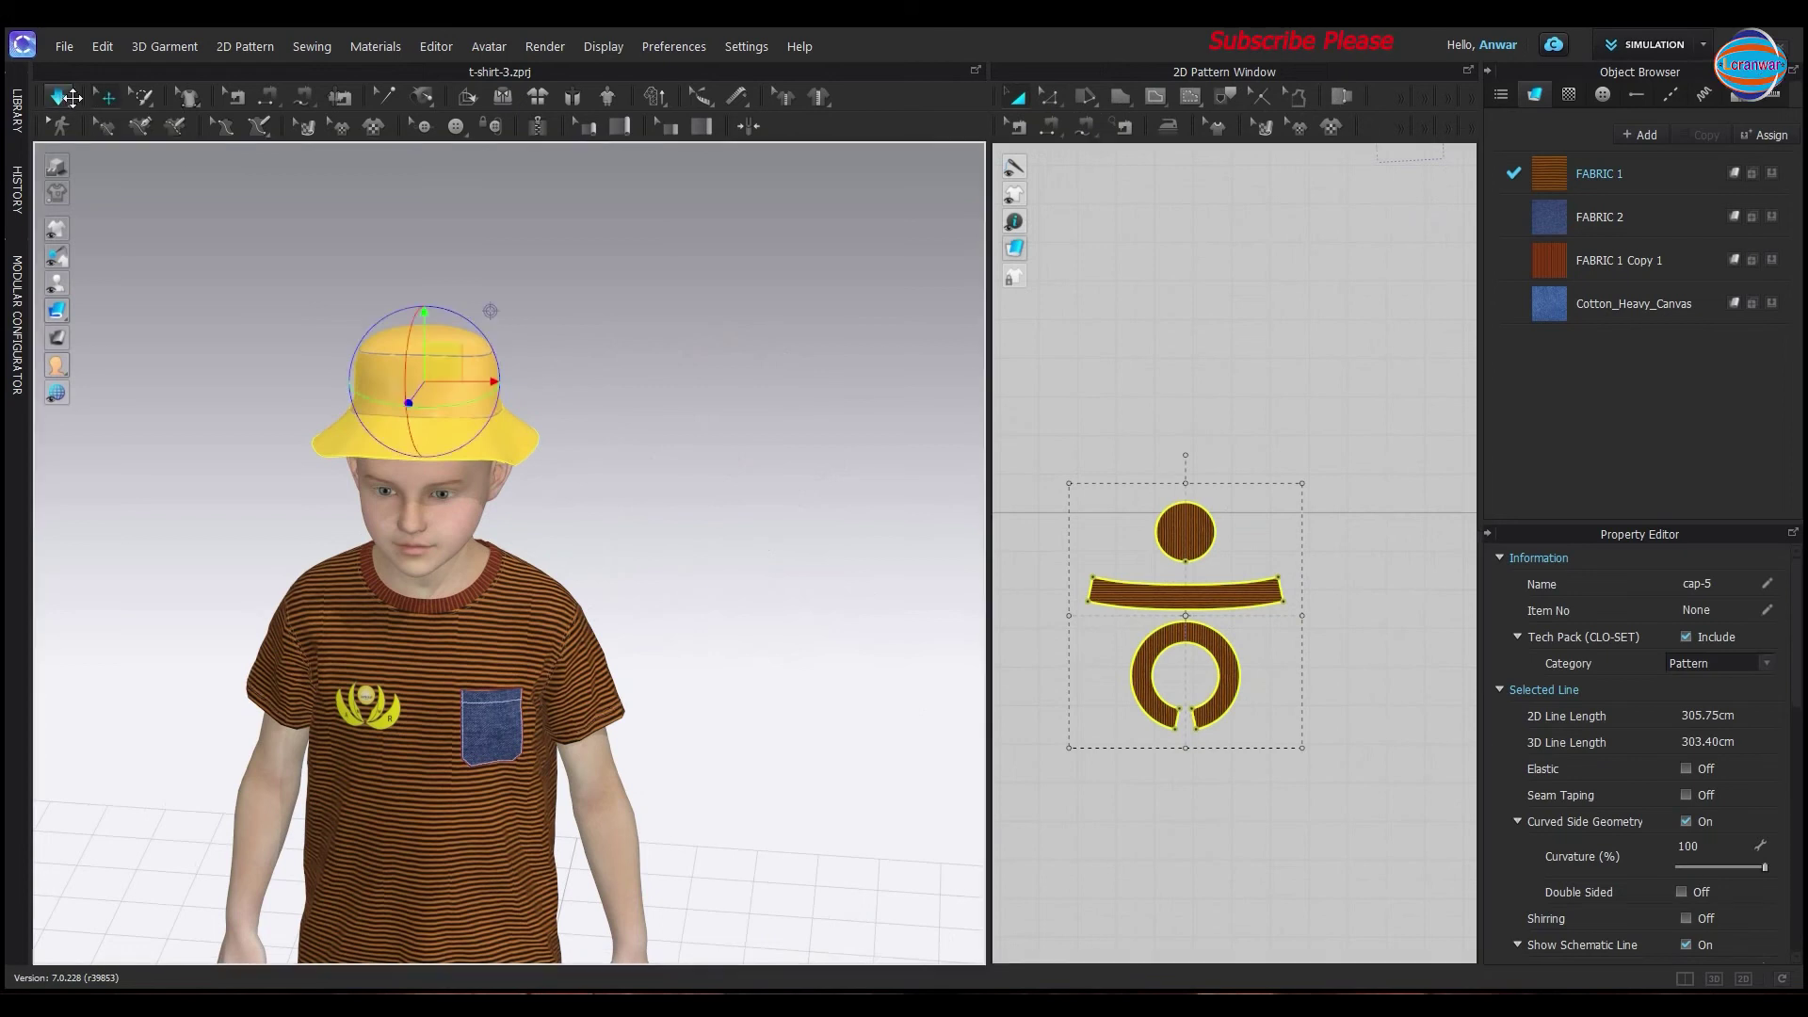
pyautogui.rightClick(435, 360)
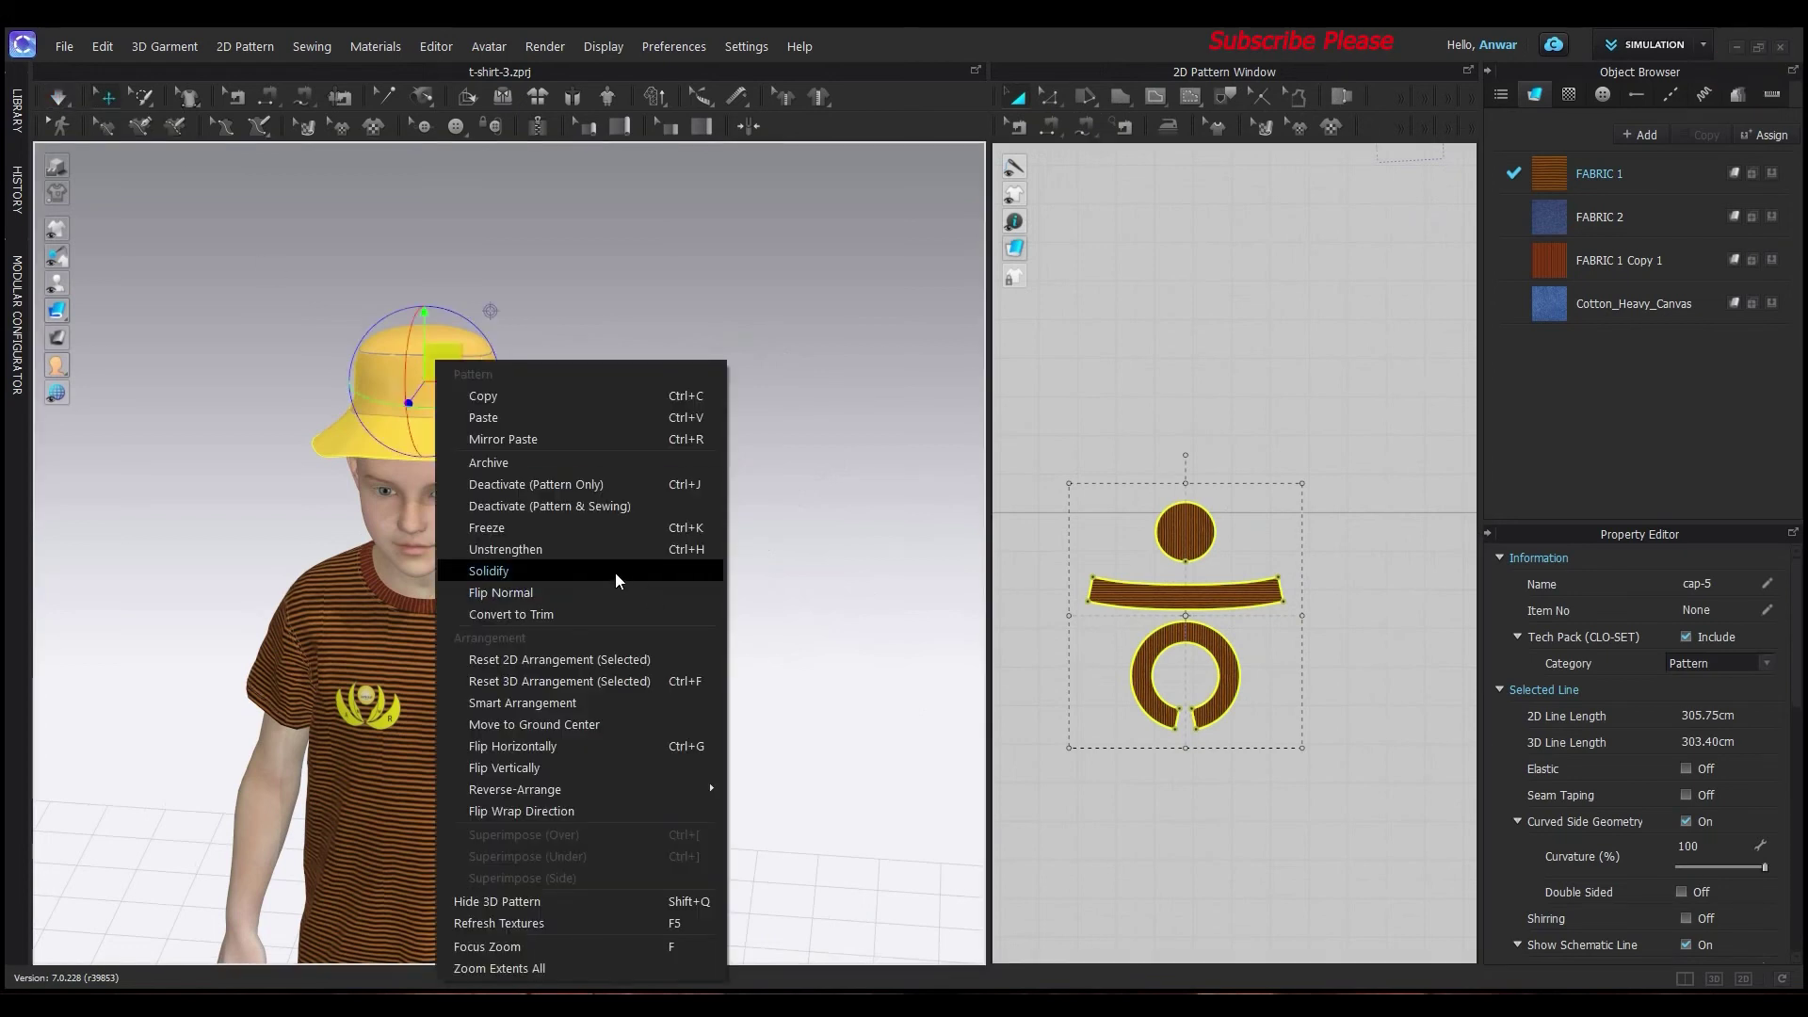
pyautogui.click(531, 550)
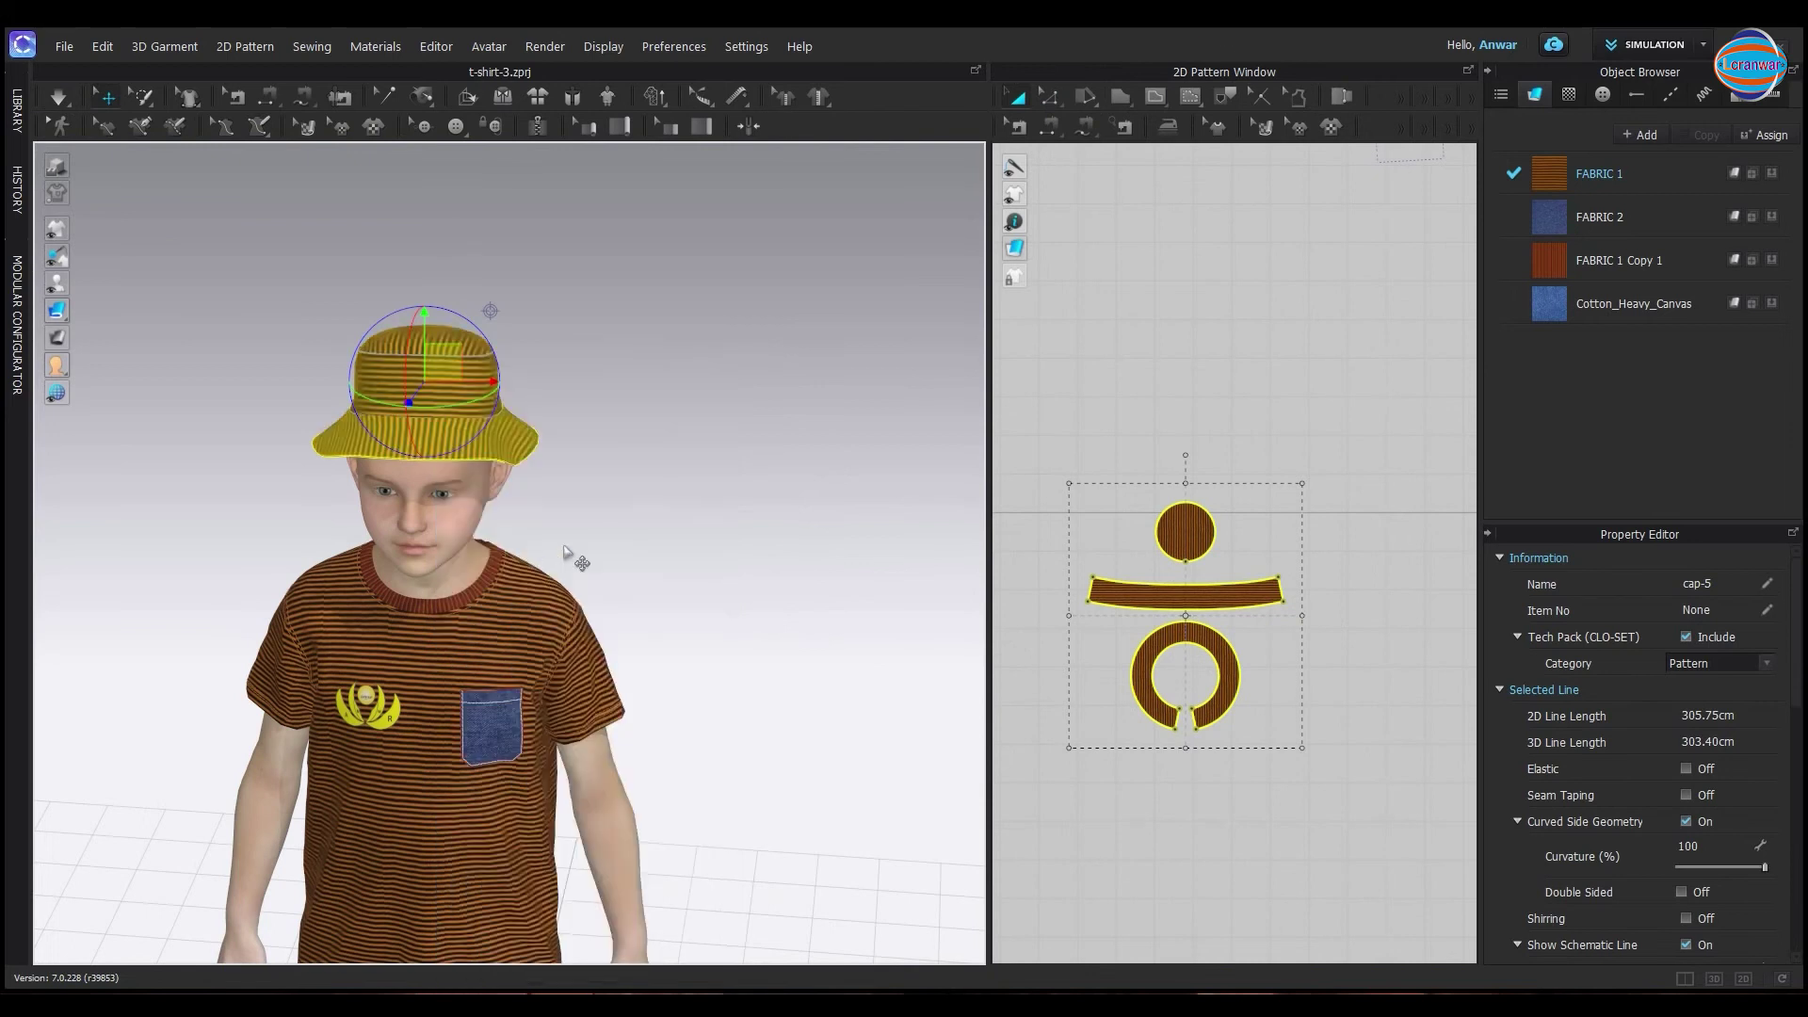
pyautogui.moveTo(392, 504); pyautogui.dragTo(565, 522, button='middle')
pyautogui.click(637, 512)
pyautogui.moveTo(1067, 429); pyautogui.dragTo(1333, 825)
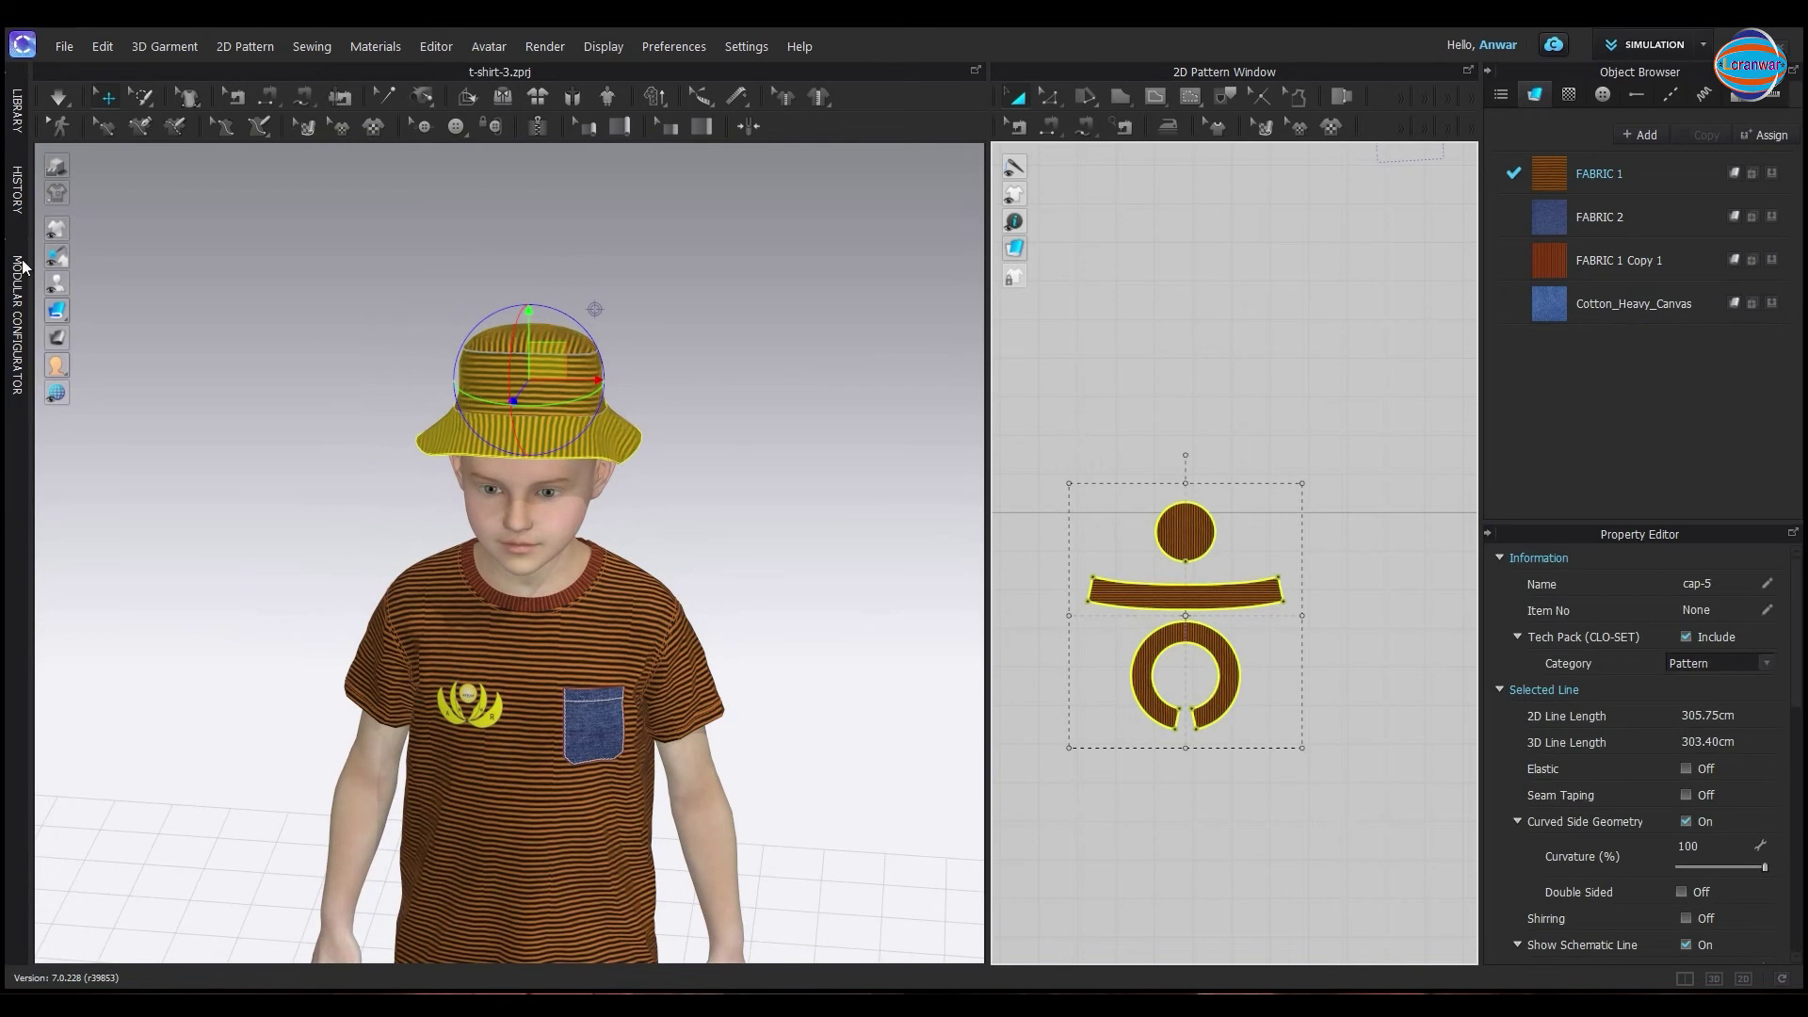
# Add Cotton_Heavy_Twill.zfab from the Library's Fabric folder to the project's fabric list
pyautogui.click(18, 119)
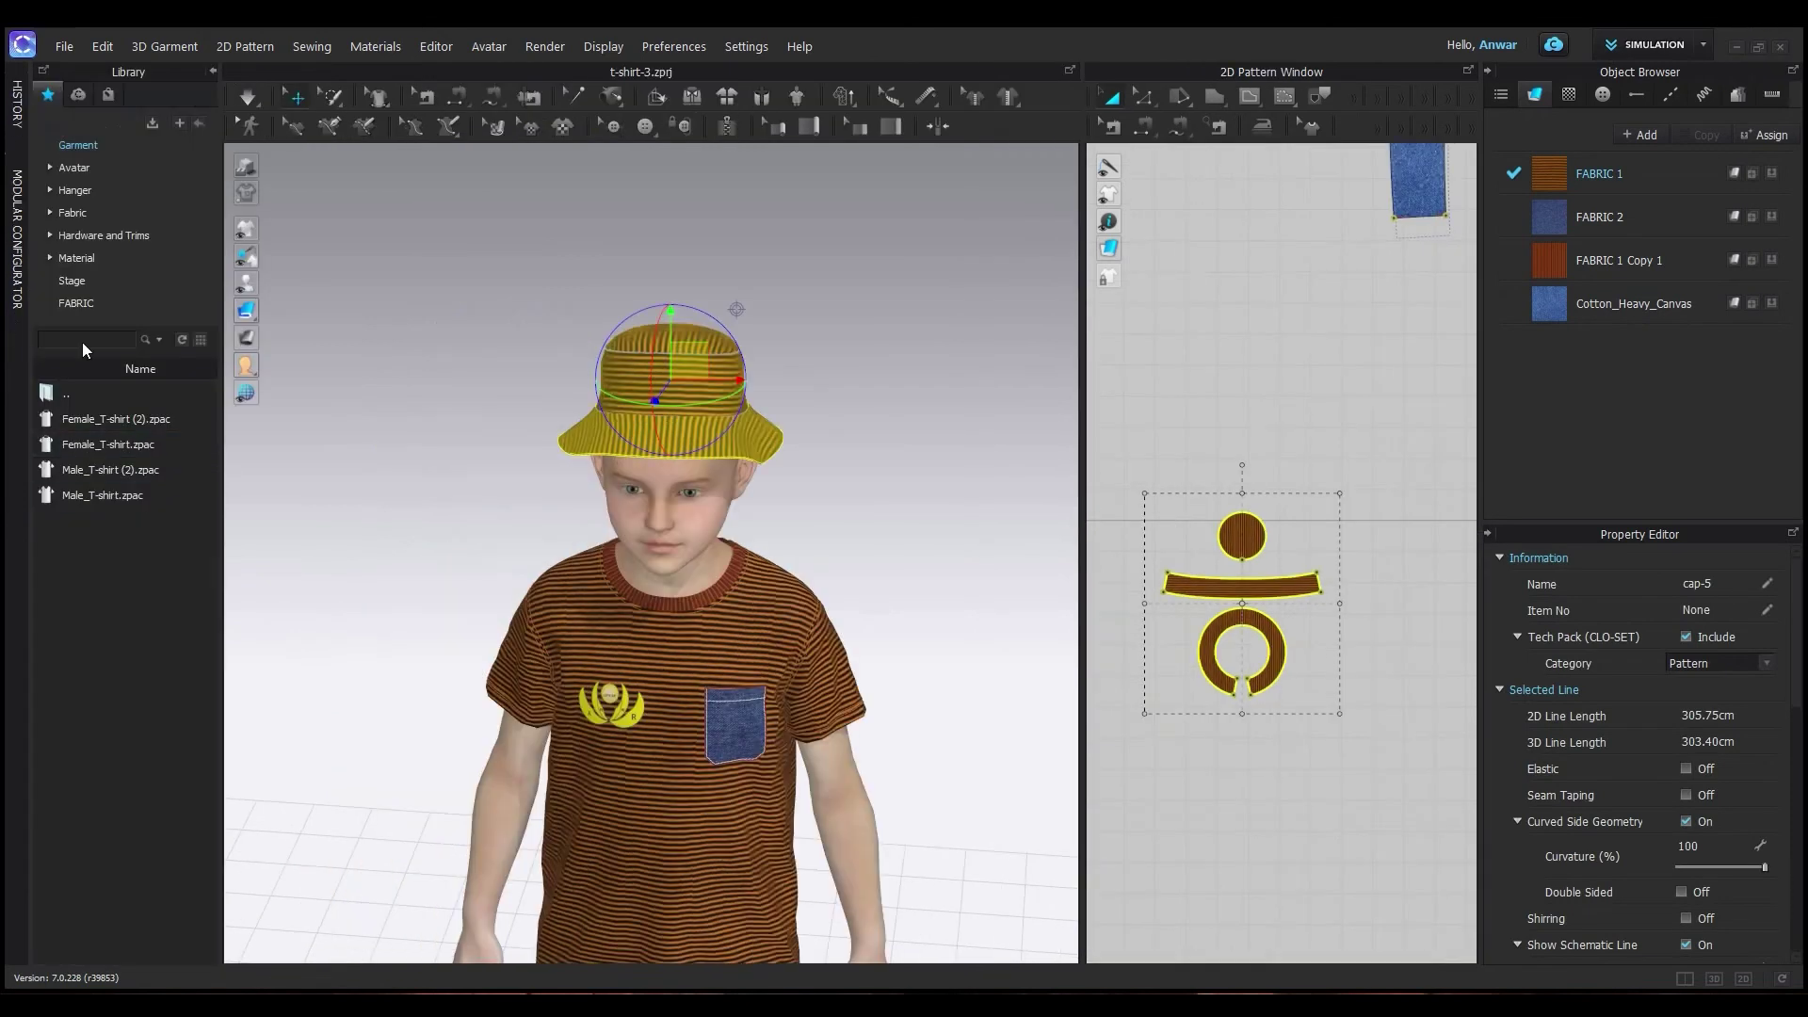
pyautogui.click(82, 212)
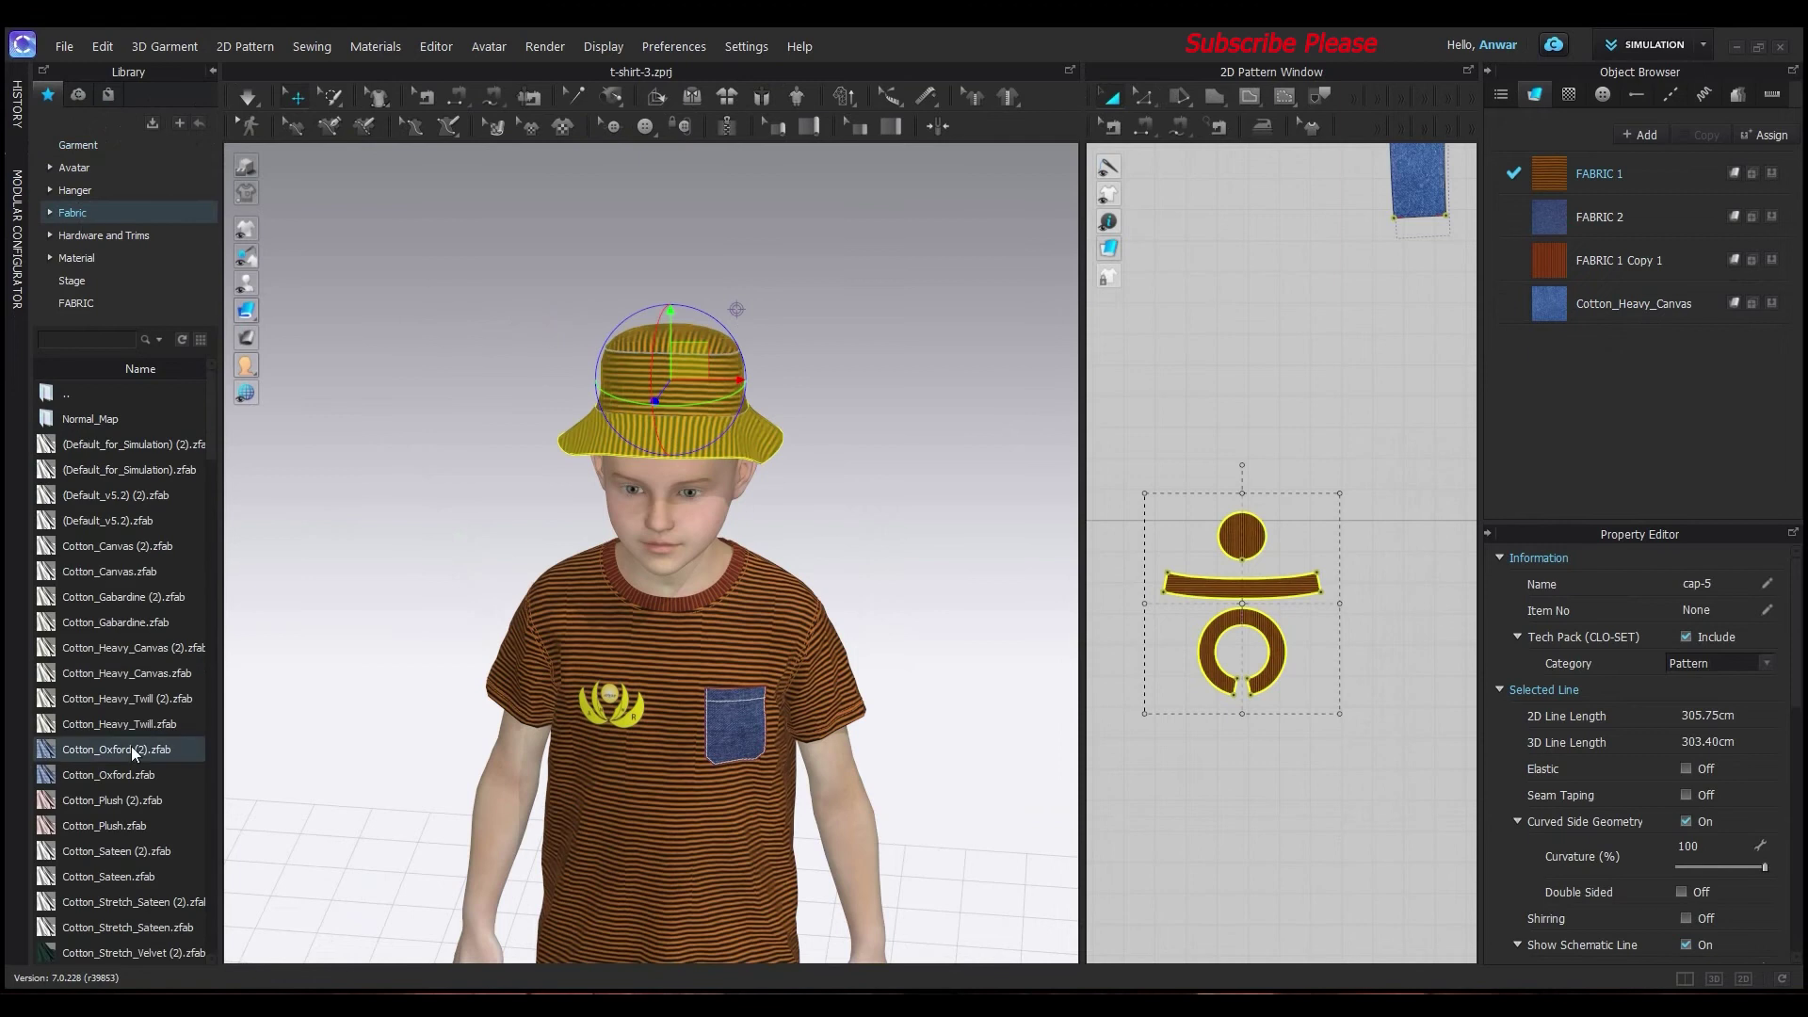
pyautogui.scroll(-2, 133, 746)
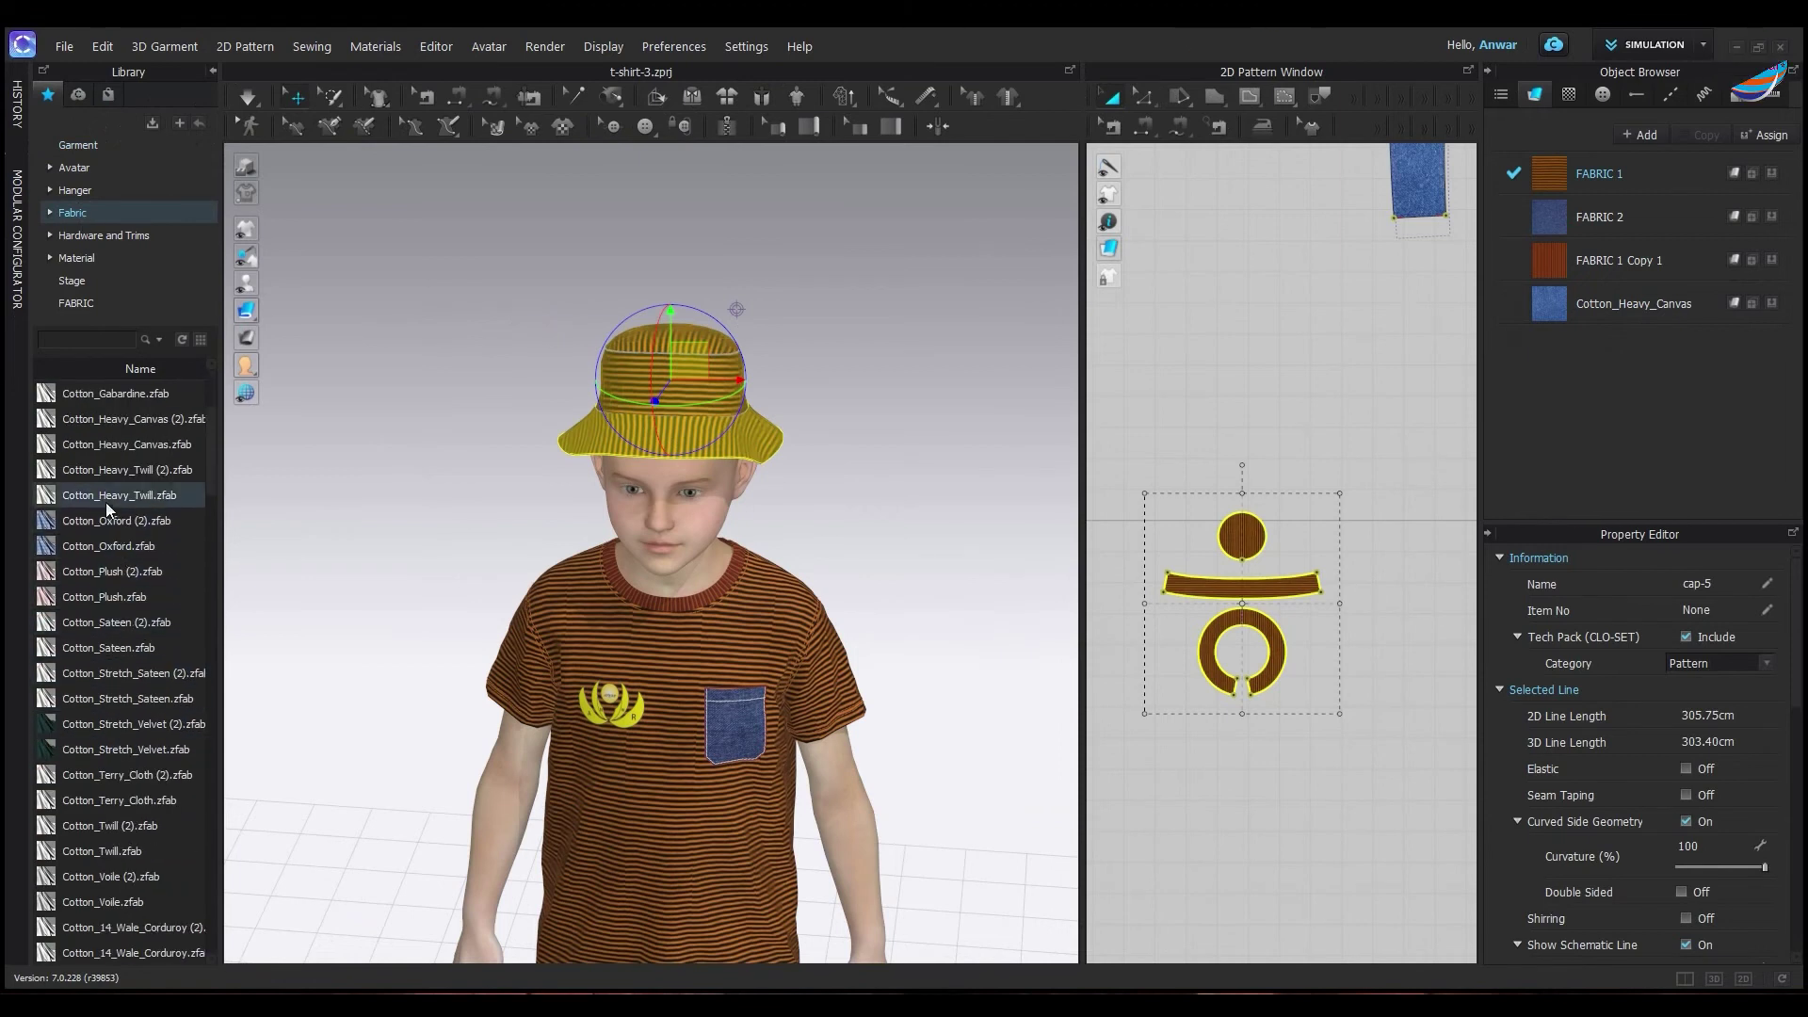
pyautogui.moveTo(119, 494)
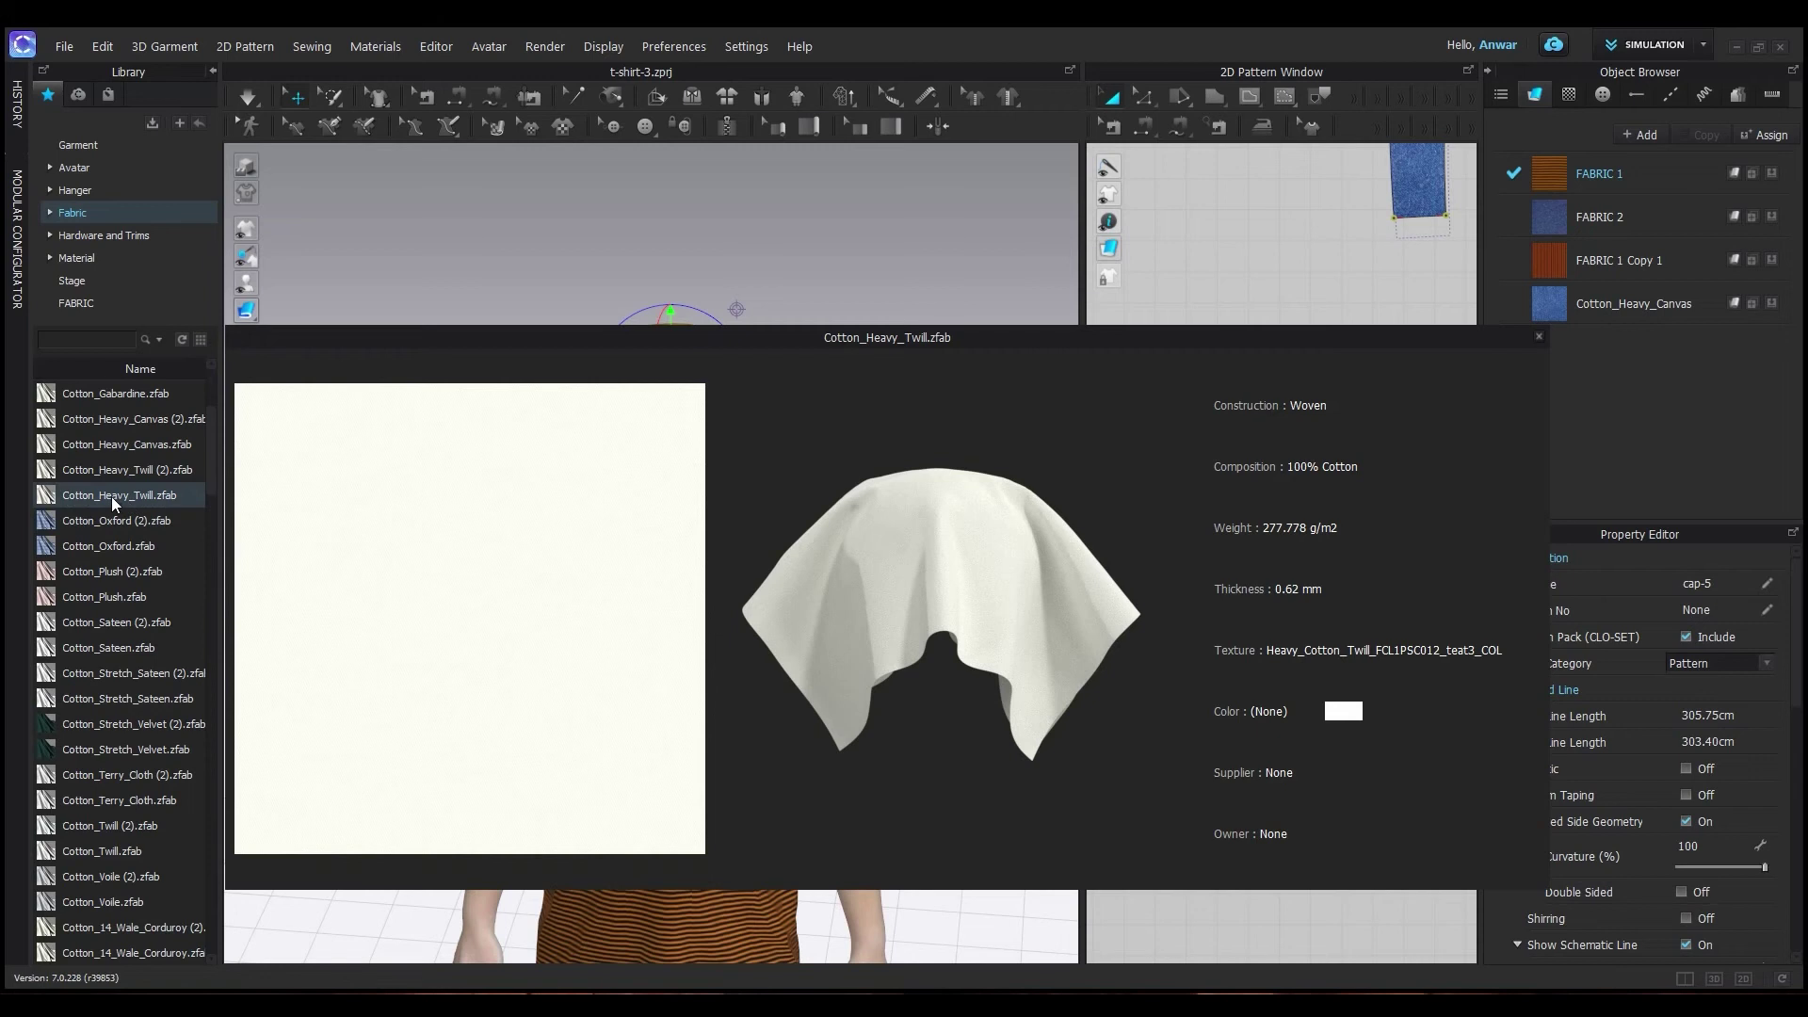
pyautogui.moveTo(112, 495); pyautogui.dragTo(1589, 460)
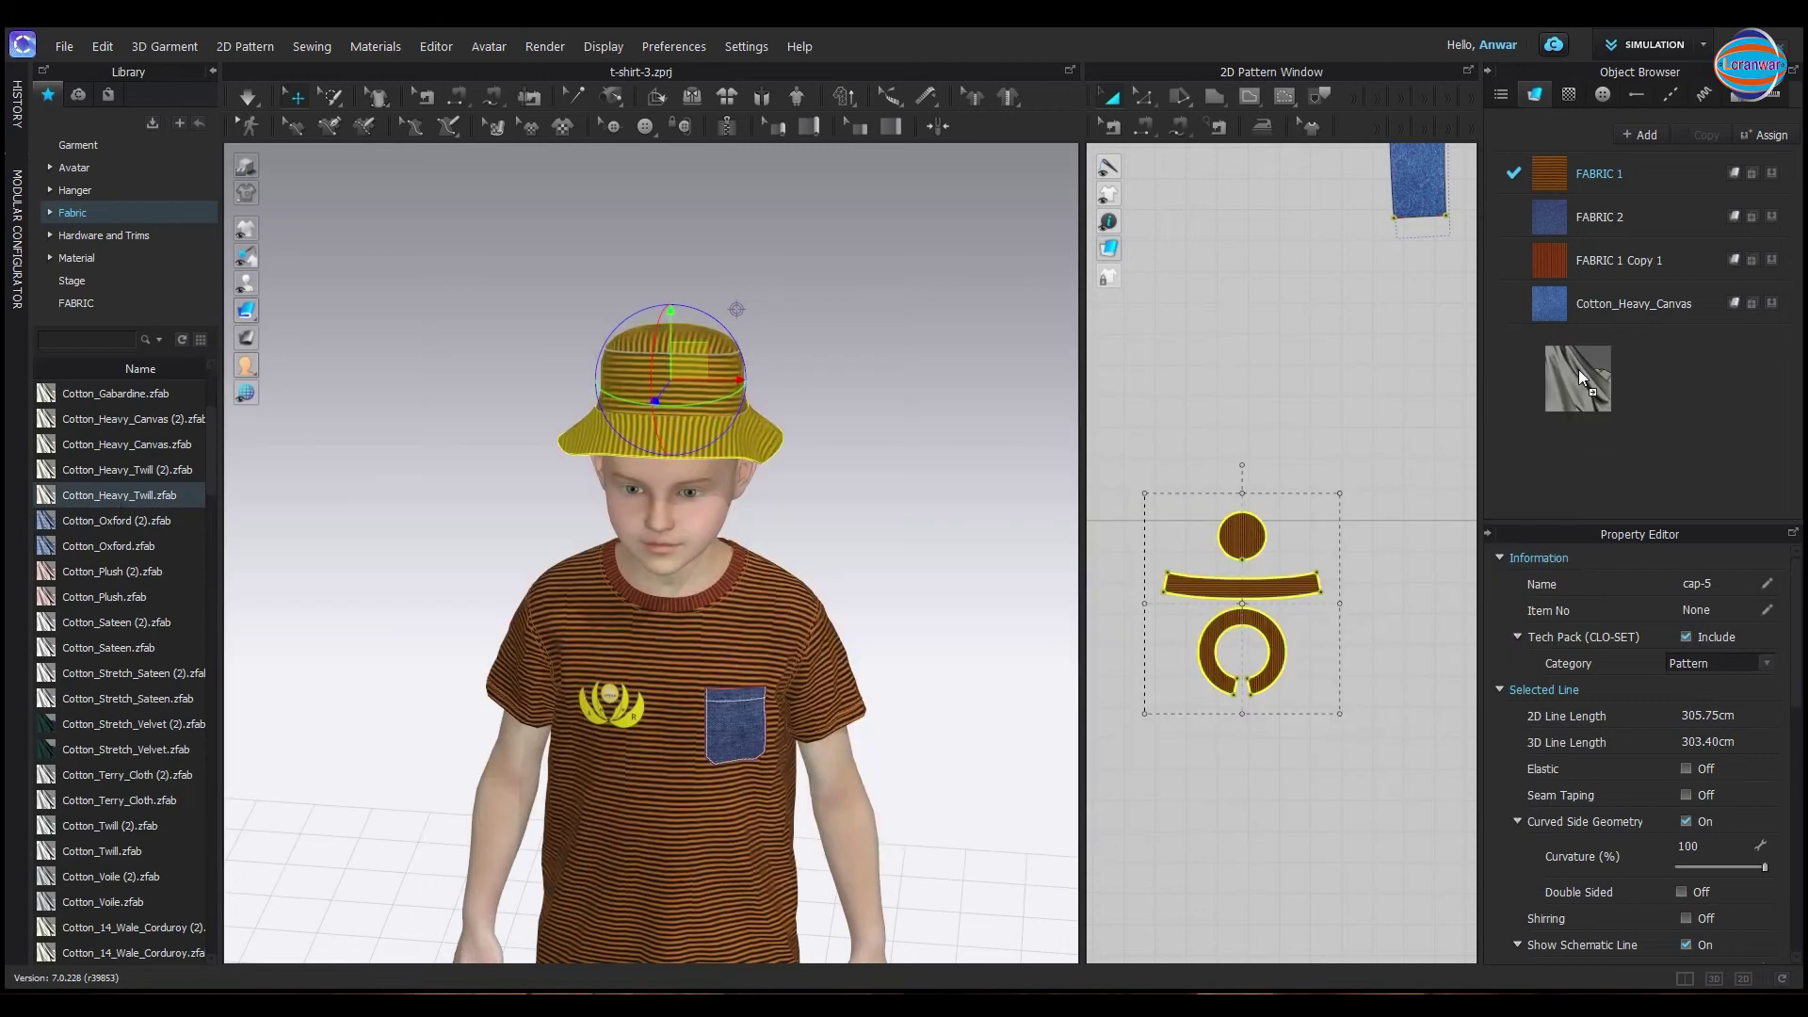
pyautogui.moveTo(1578, 369); pyautogui.dragTo(1578, 369)
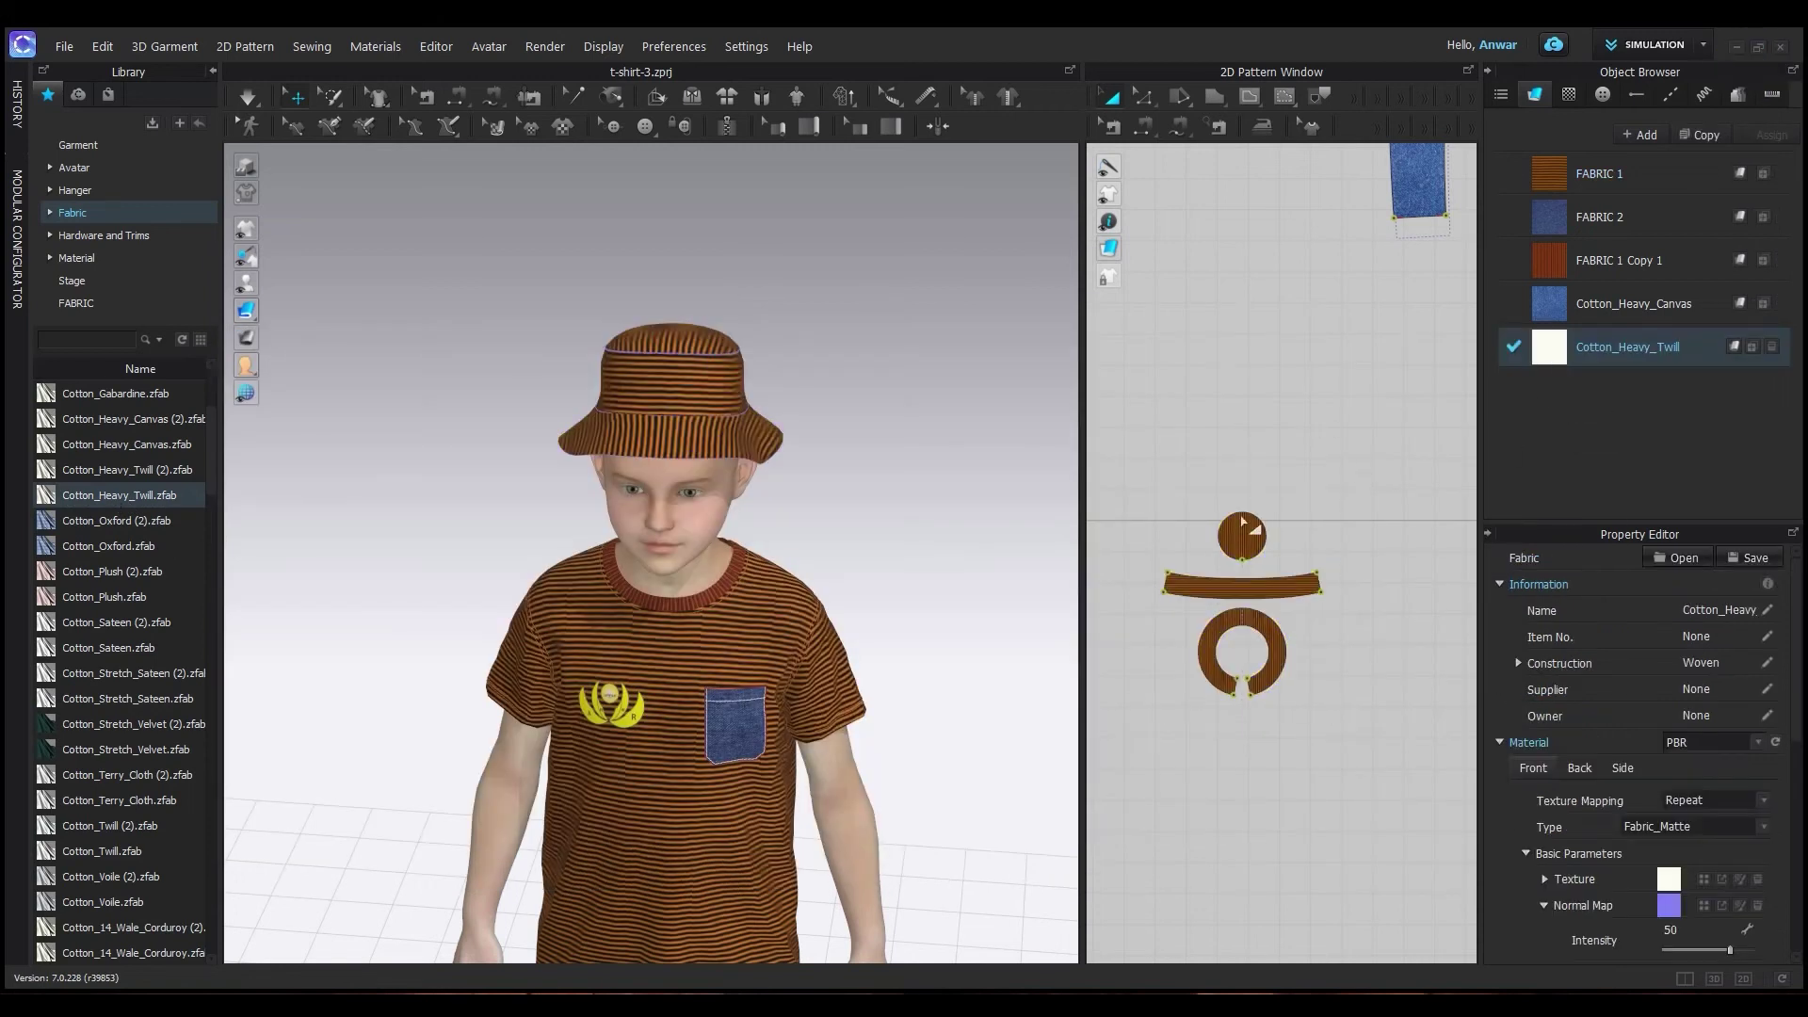
# Apply Cotton_Heavy_Twill to all three selected hat pieces
pyautogui.moveTo(1144, 494); pyautogui.dragTo(1316, 733)
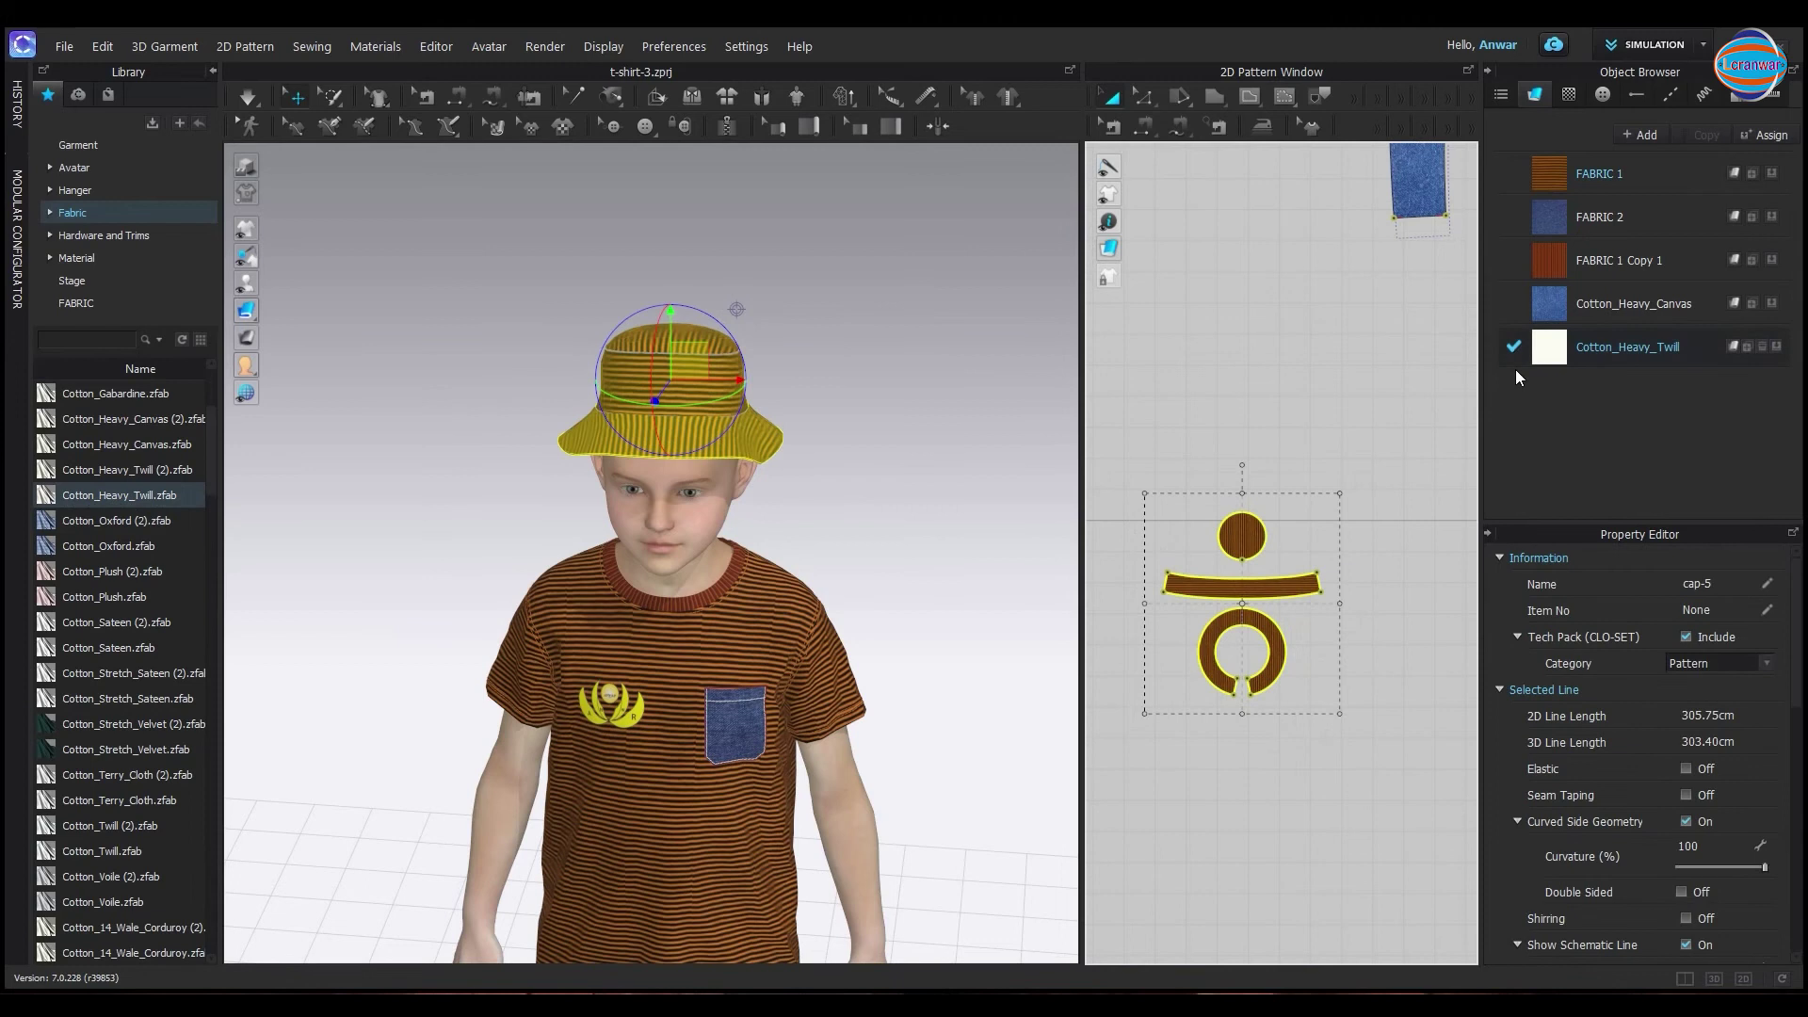
pyautogui.moveTo(1549, 359); pyautogui.dragTo(1551, 364)
pyautogui.moveTo(1296, 581); pyautogui.dragTo(1295, 582)
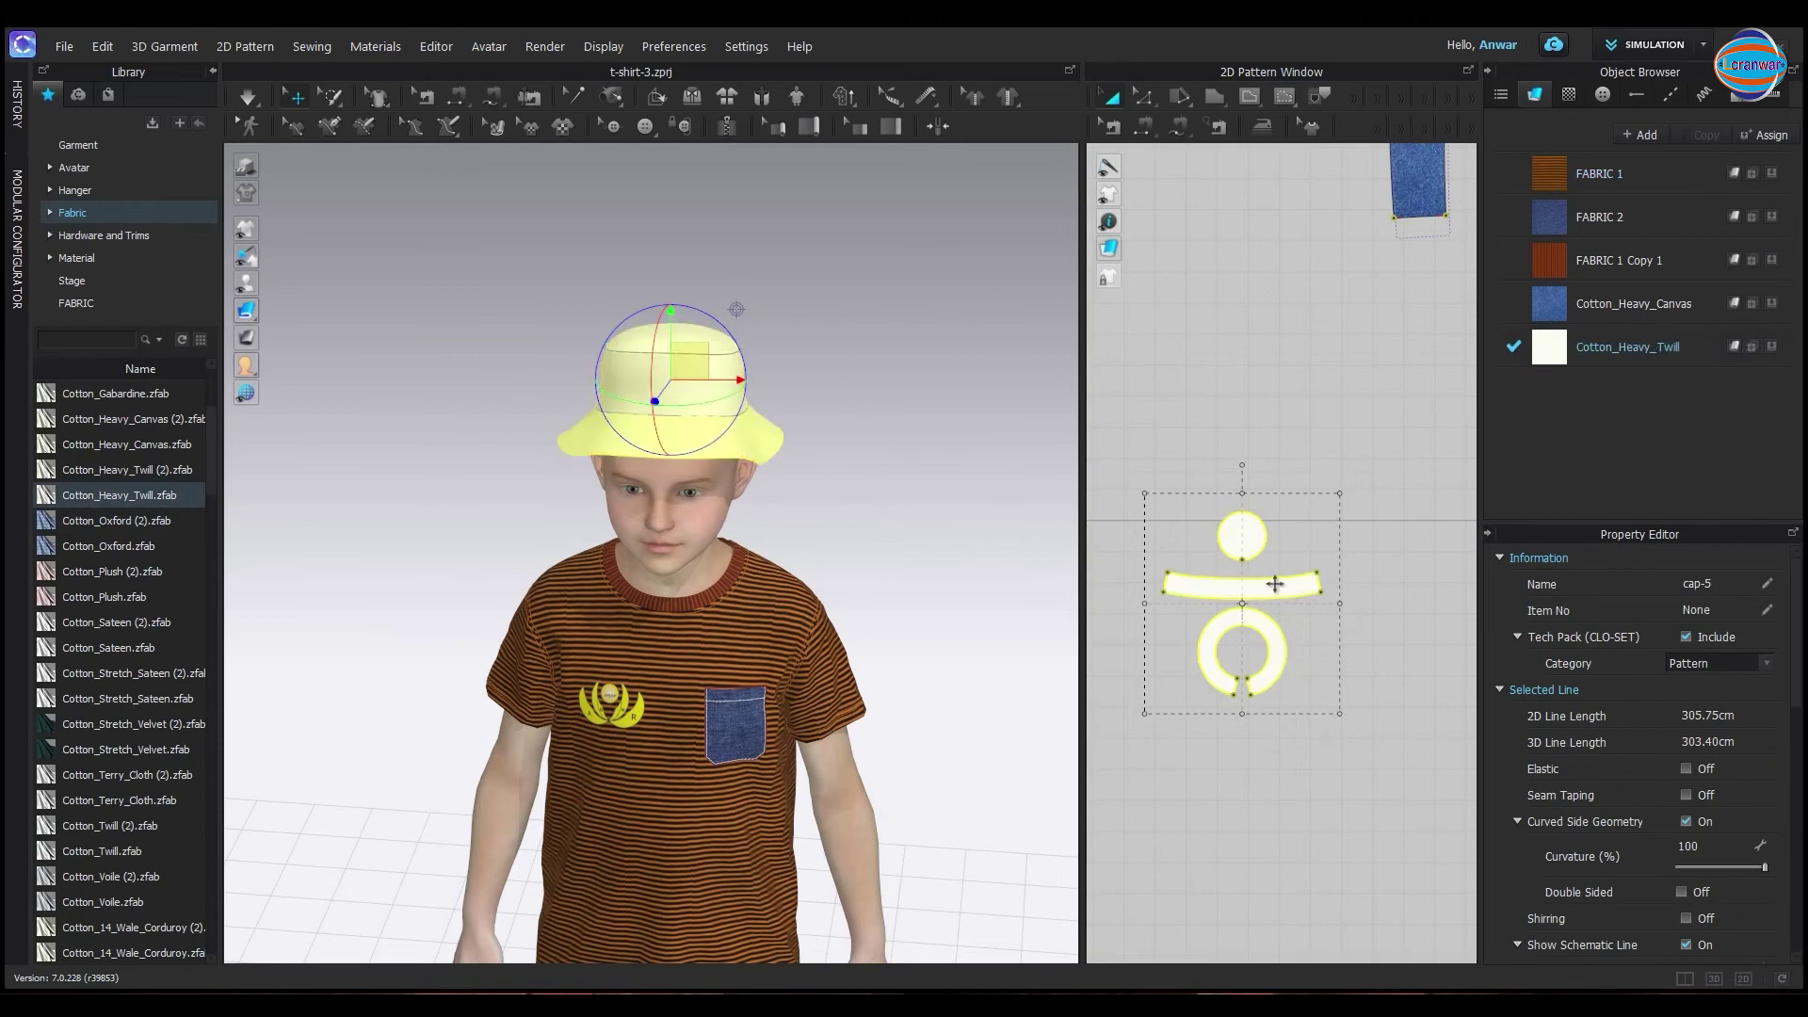
pyautogui.moveTo(787, 588)
pyautogui.mouseDown(button='right')
pyautogui.moveTo(808, 569)
pyautogui.moveTo(794, 528)
pyautogui.moveTo(754, 553)
pyautogui.moveTo(740, 511)
pyautogui.moveTo(847, 504)
pyautogui.moveTo(756, 588)
pyautogui.mouseUp(button='right')
# Check the hat's new white fabric and hide the seam lines in the 3D view
pyautogui.click(847, 505)
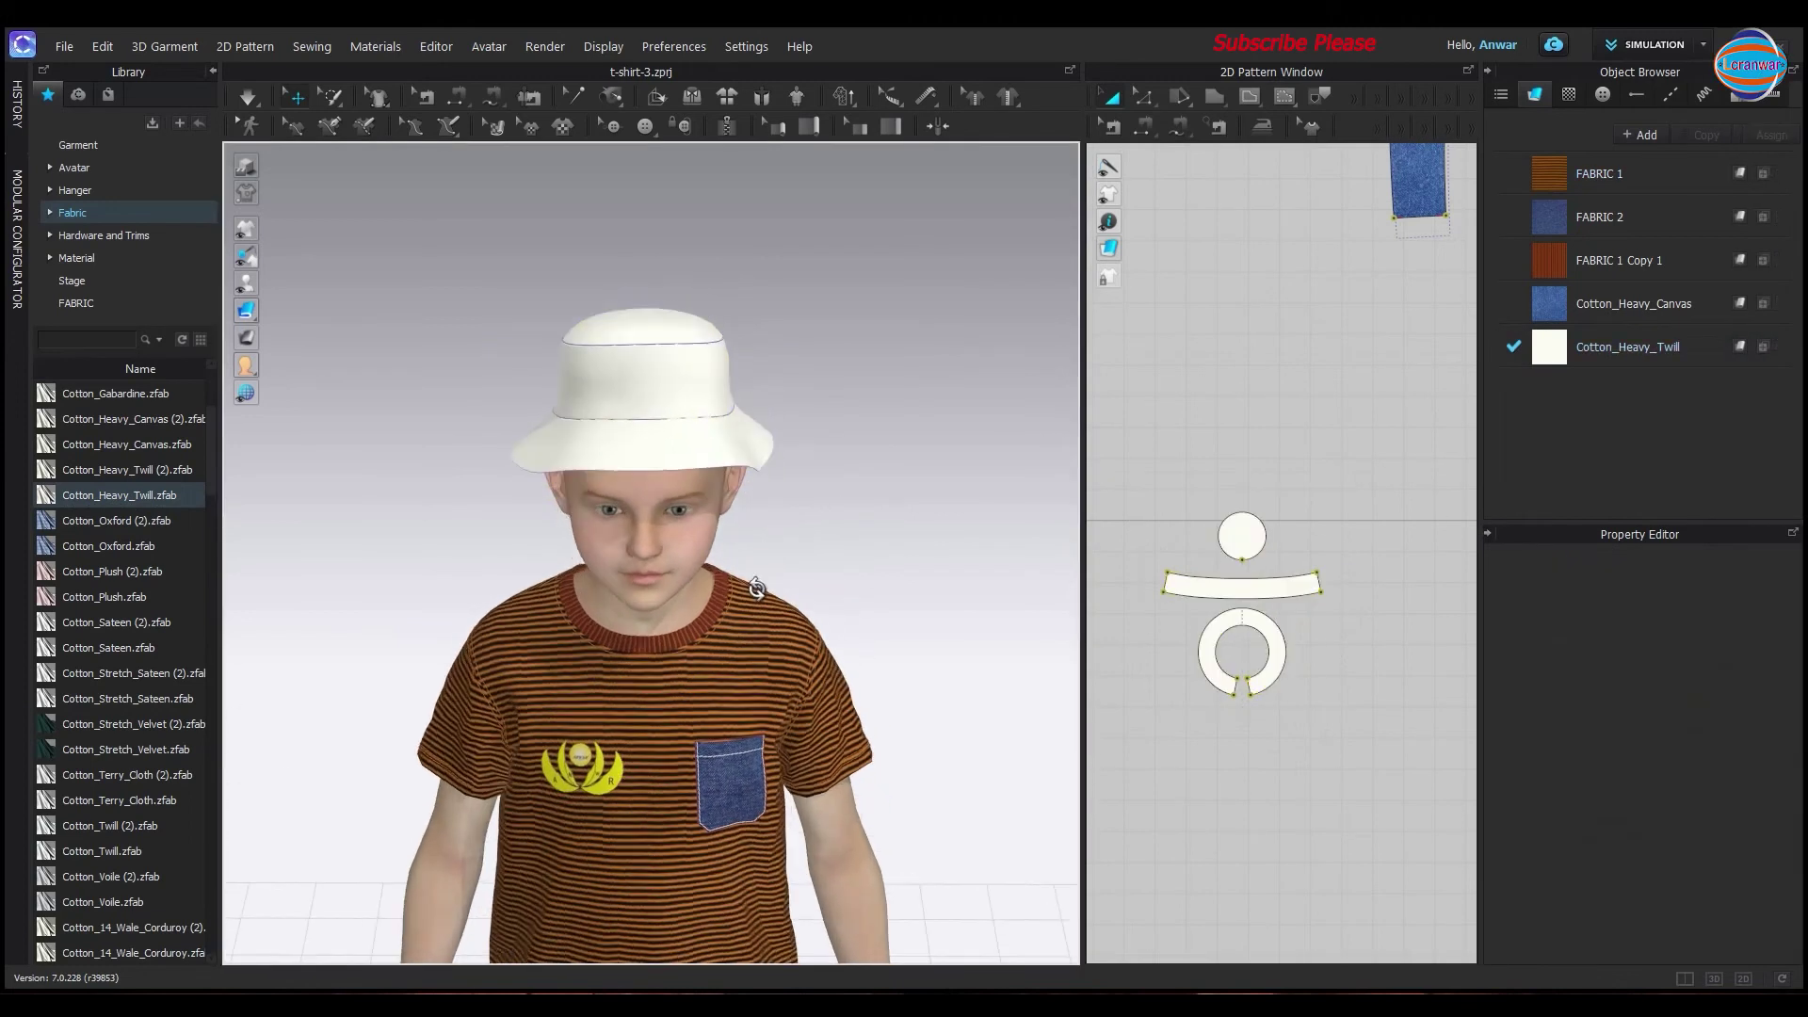
pyautogui.moveTo(1160, 482); pyautogui.dragTo(1361, 740)
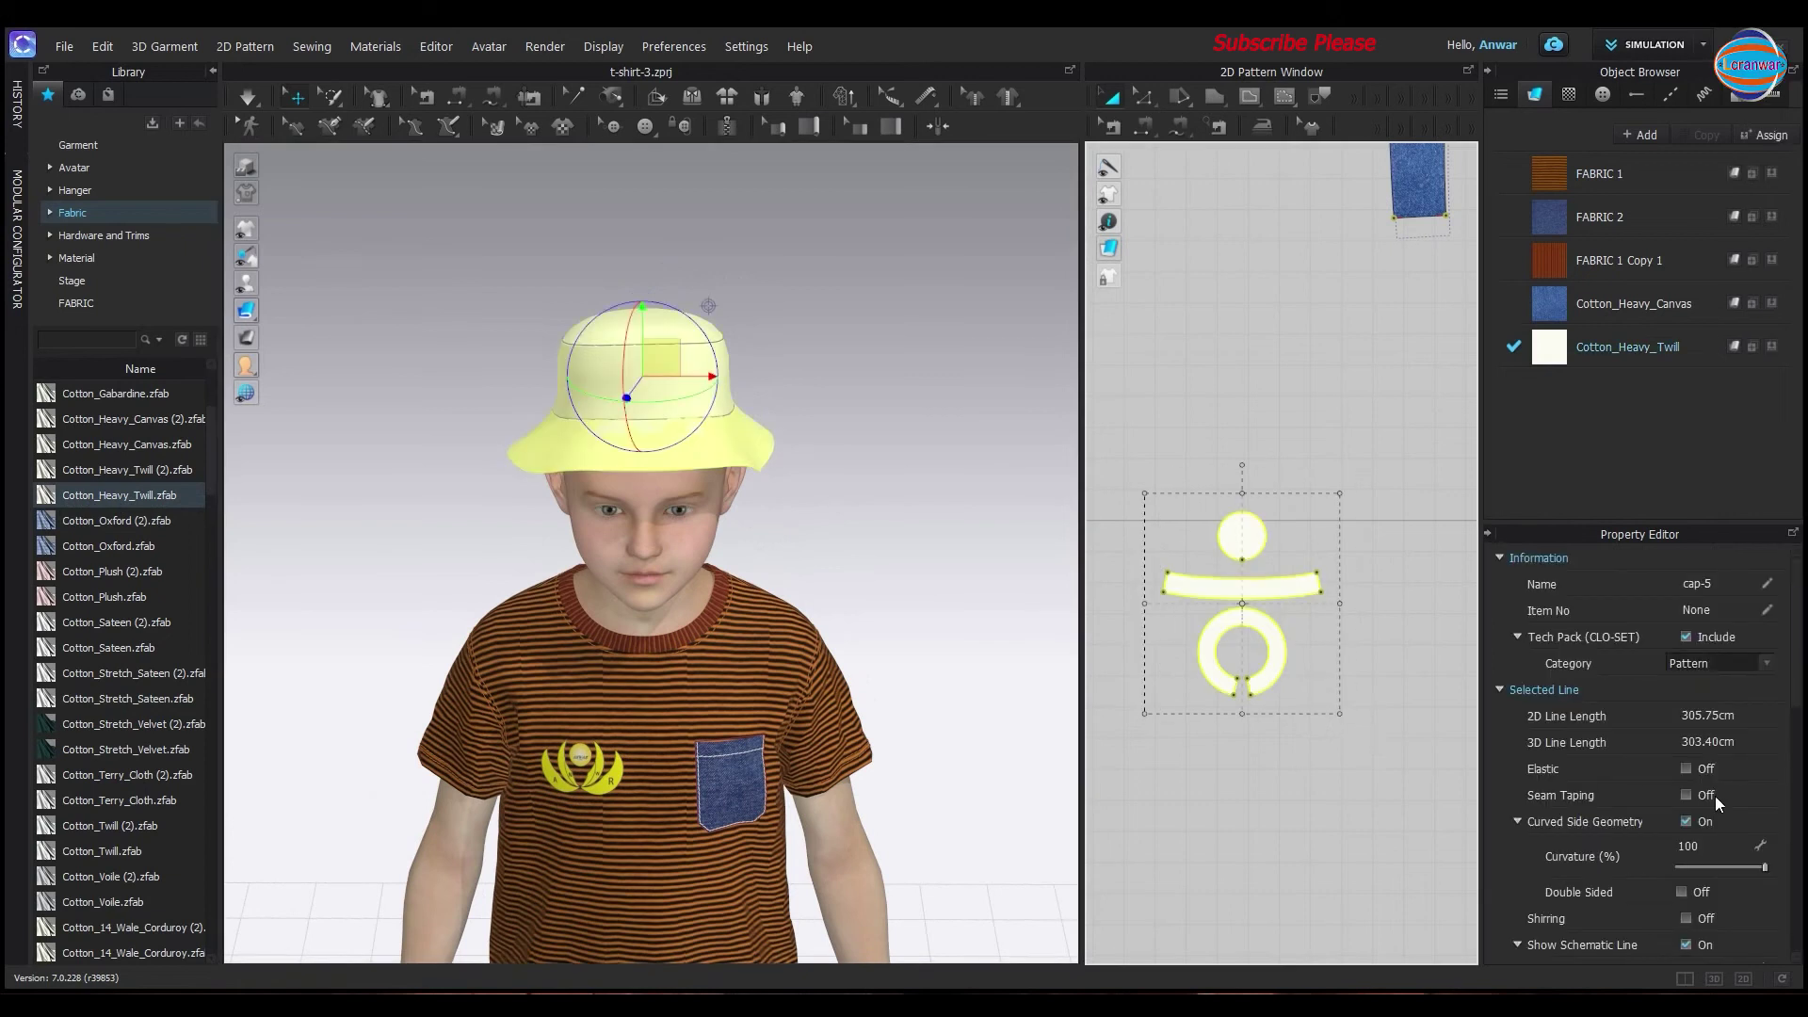
pyautogui.click(1393, 772)
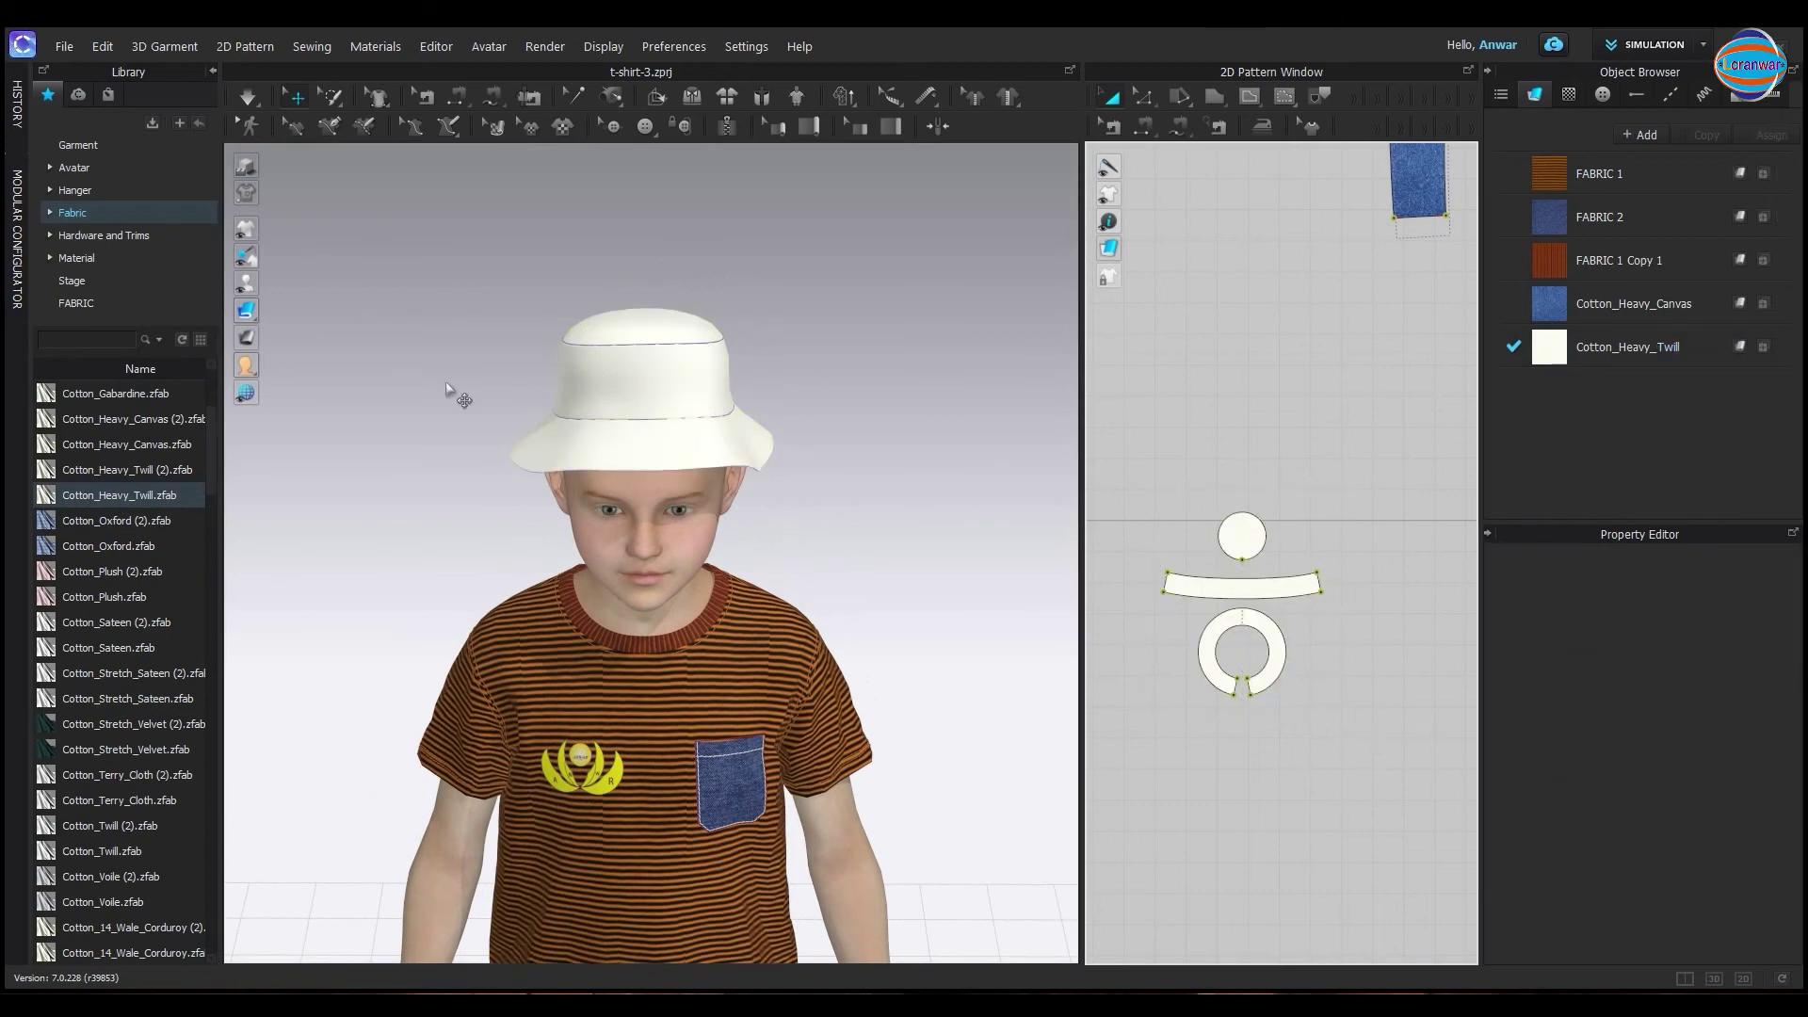
pyautogui.moveTo(246, 229)
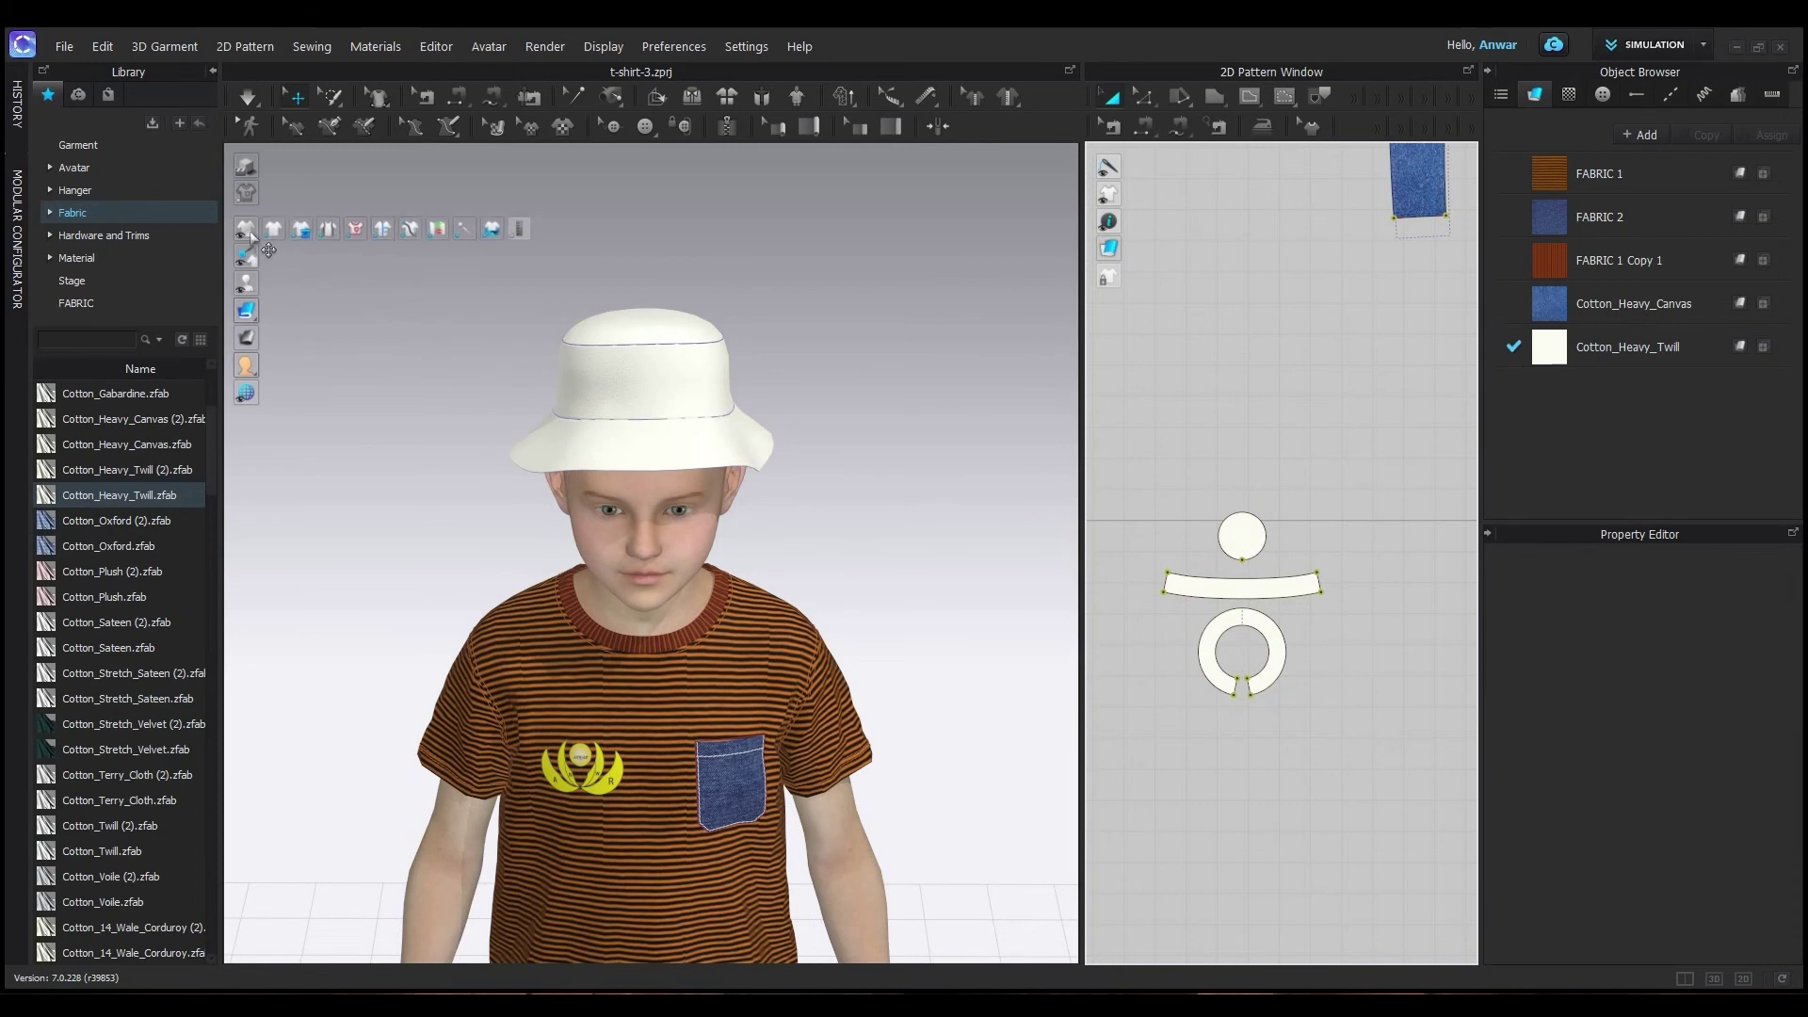
pyautogui.click(381, 230)
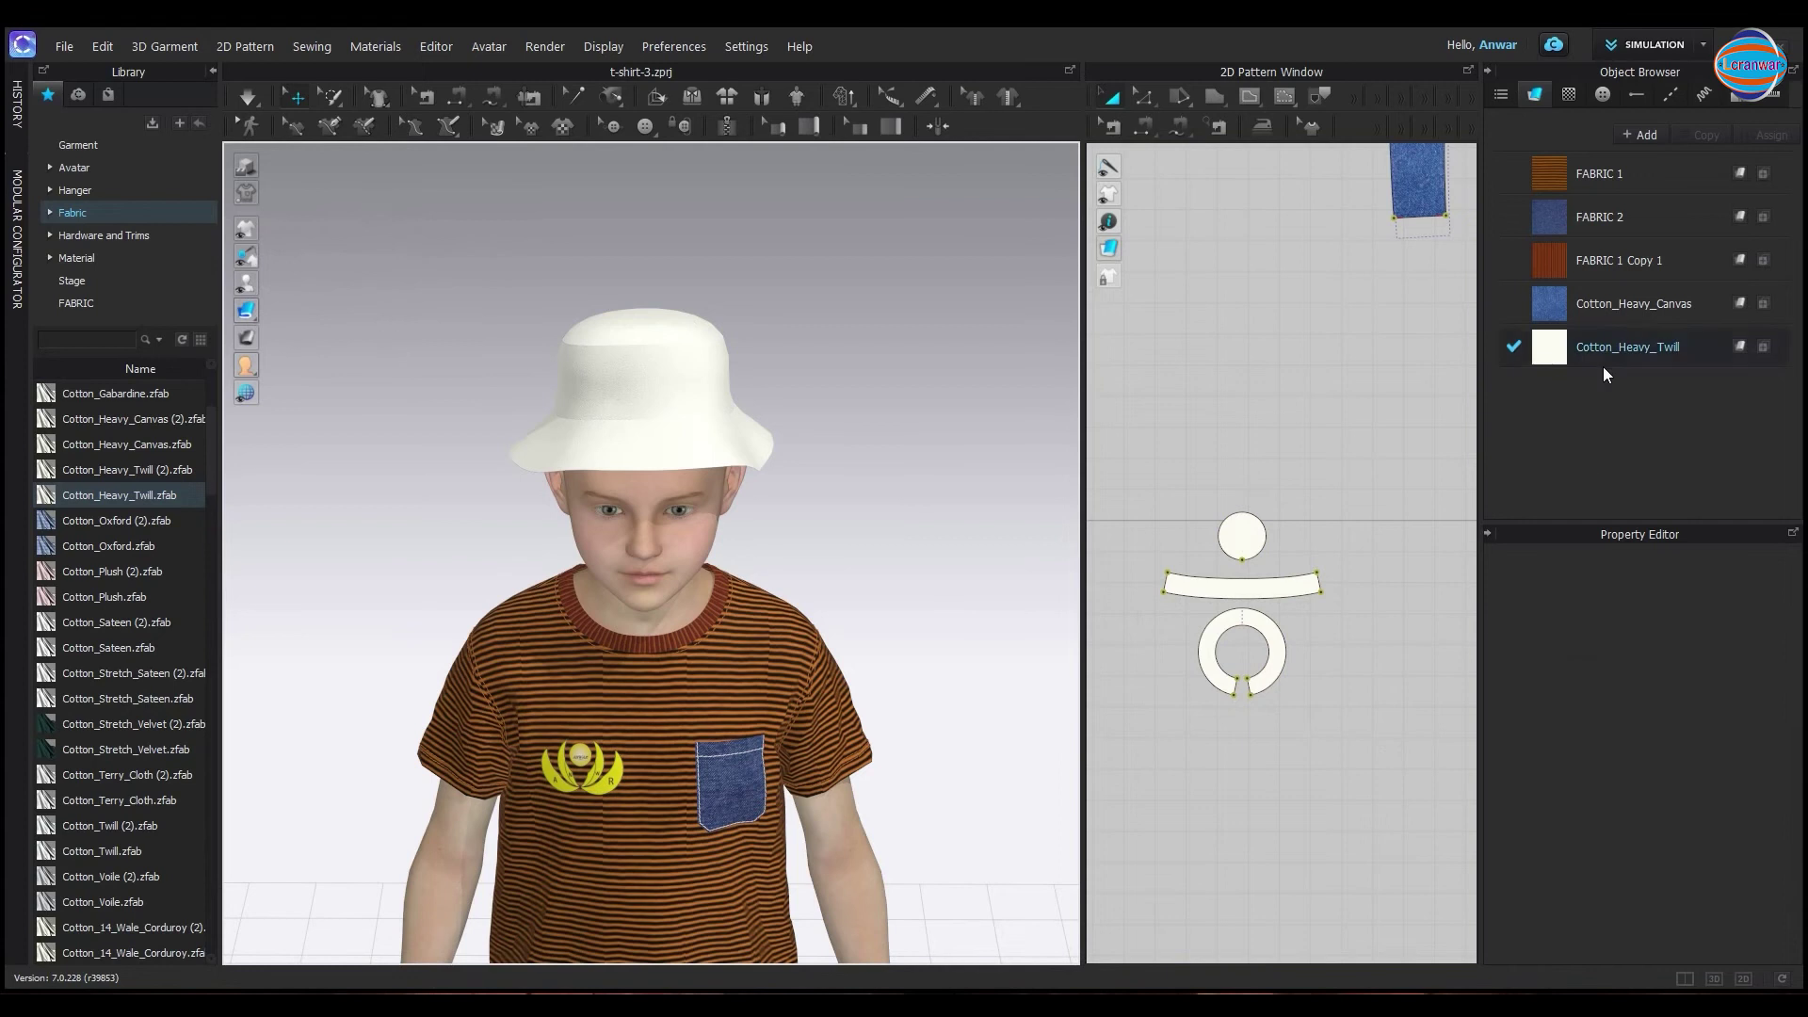
# Set the Cotton_Heavy_Twill material colour to tan, EAB68E
pyautogui.click(1554, 354)
pyautogui.scroll(-3, 1702, 902)
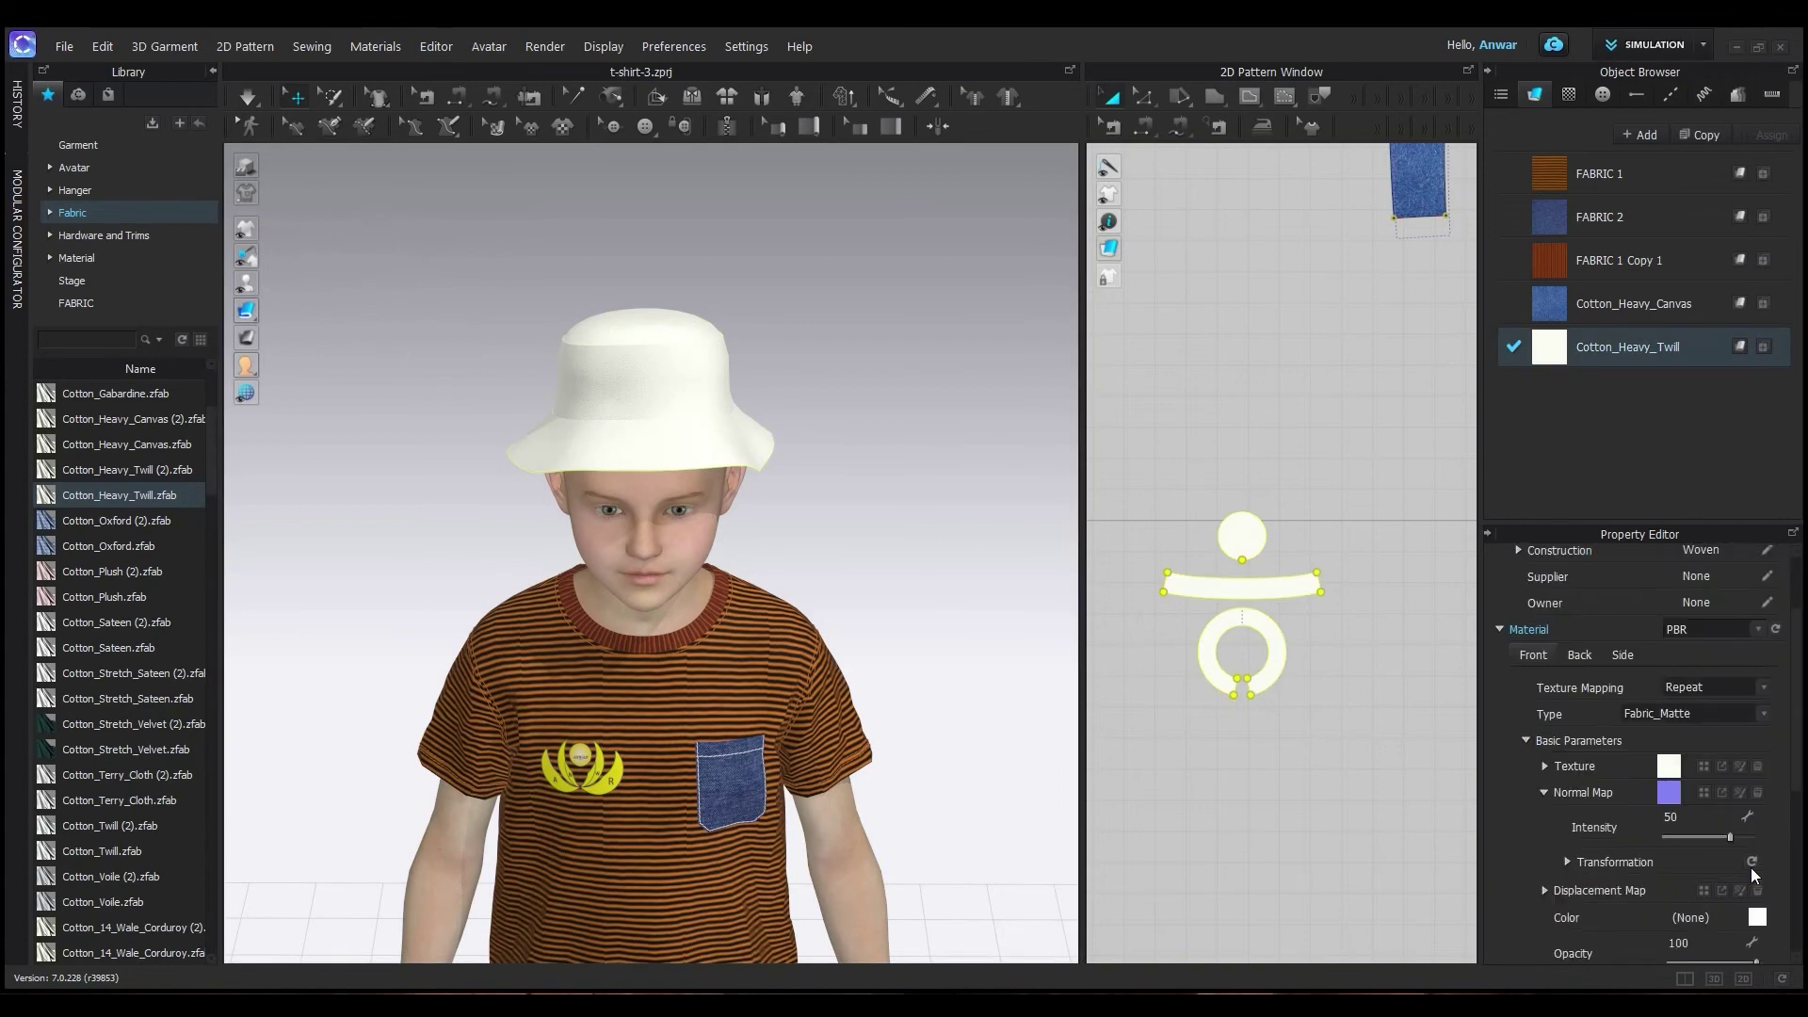
pyautogui.click(1757, 918)
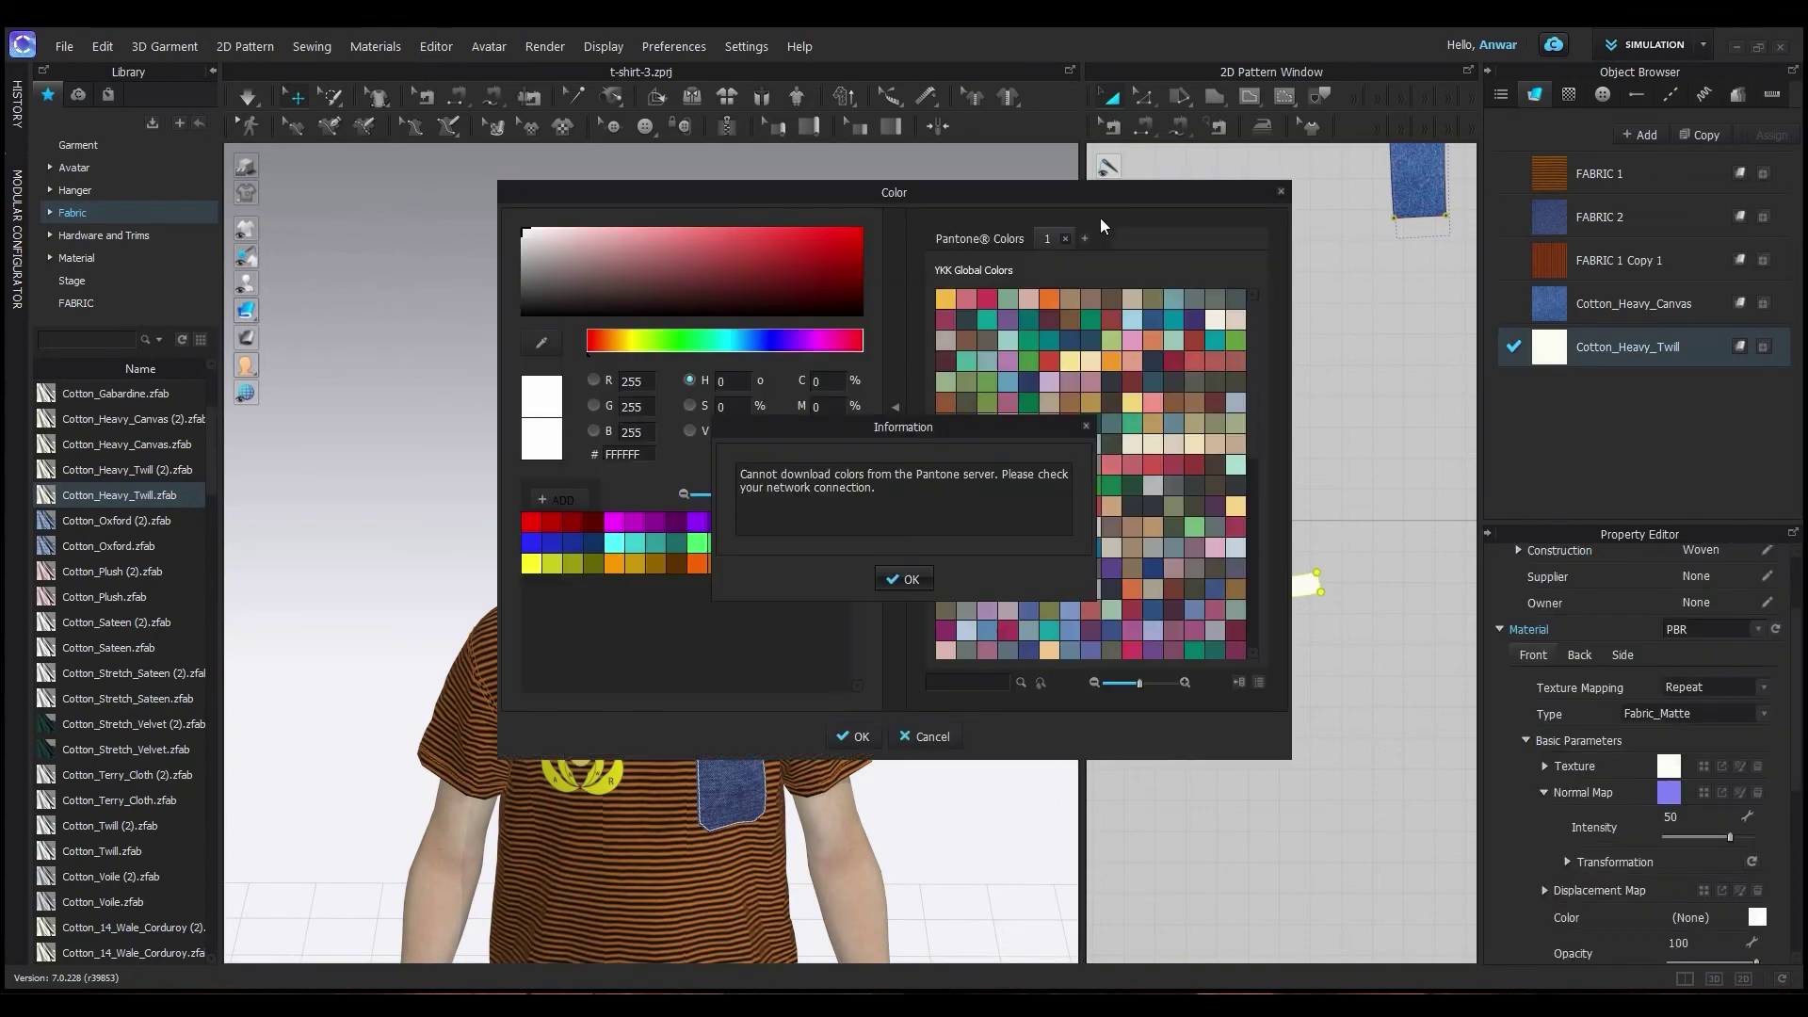
pyautogui.click(909, 579)
pyautogui.moveTo(1110, 205); pyautogui.dragTo(1491, 187)
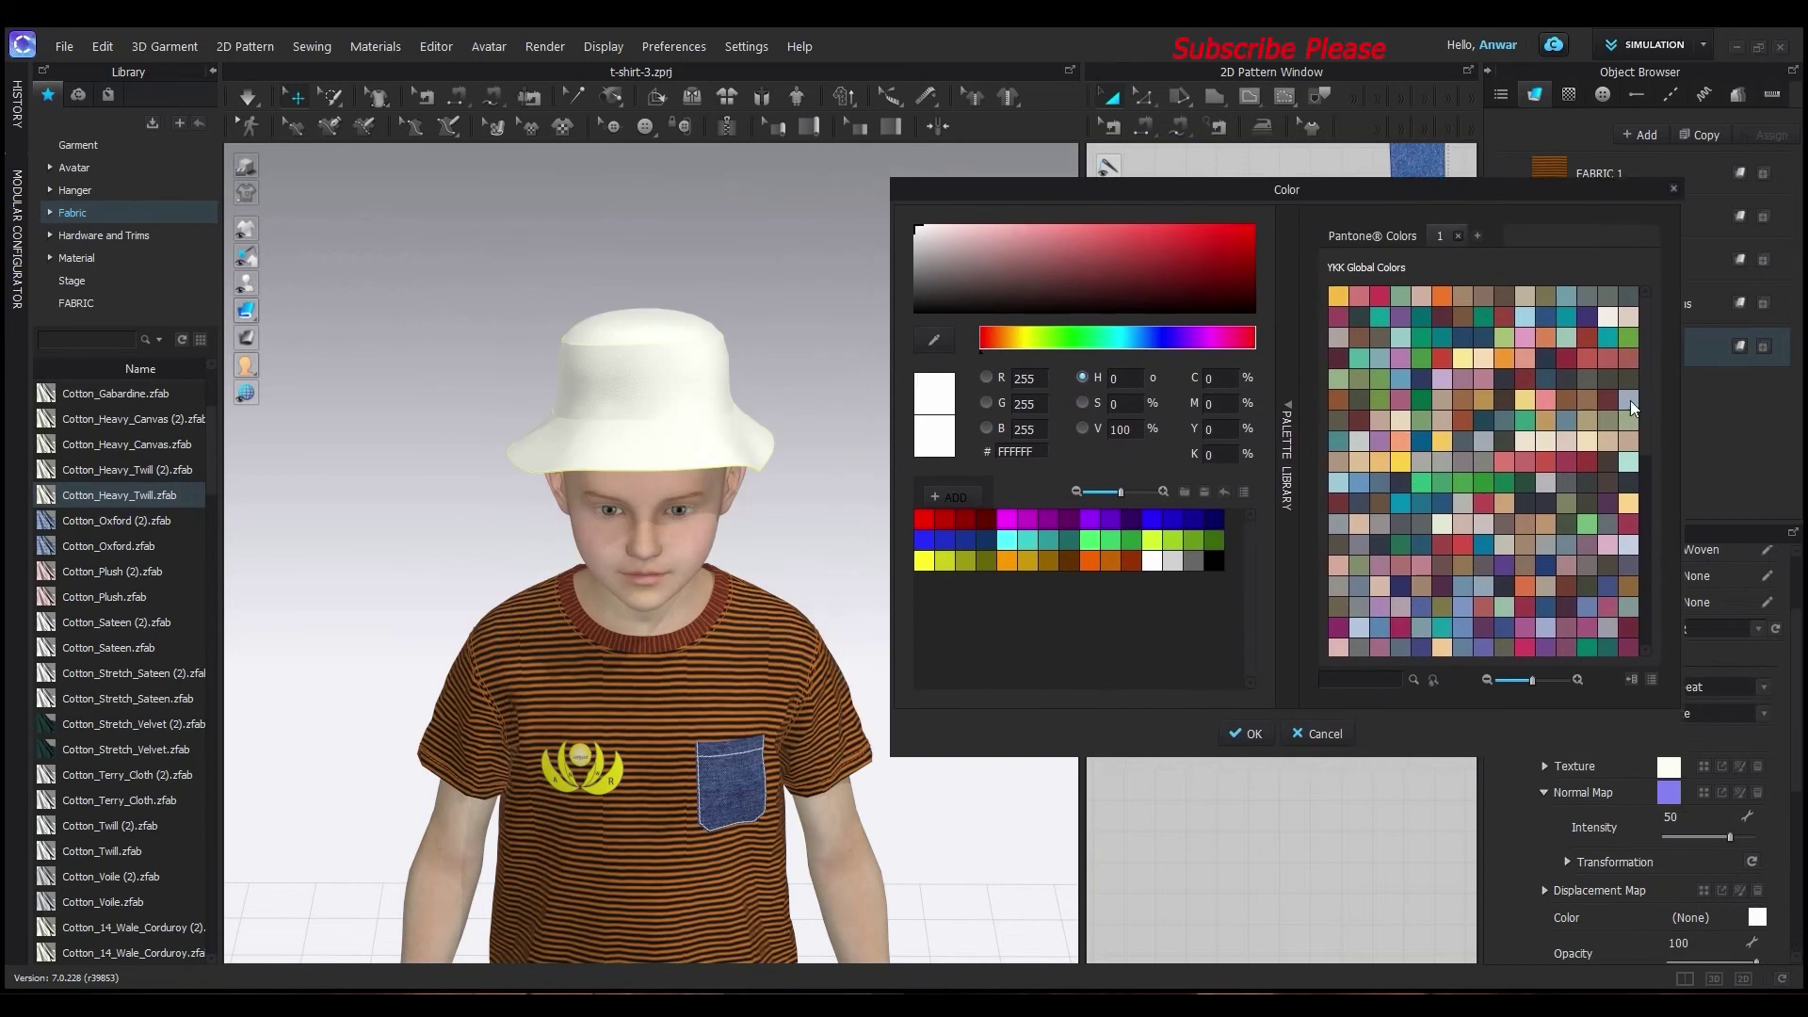
pyautogui.click(1588, 399)
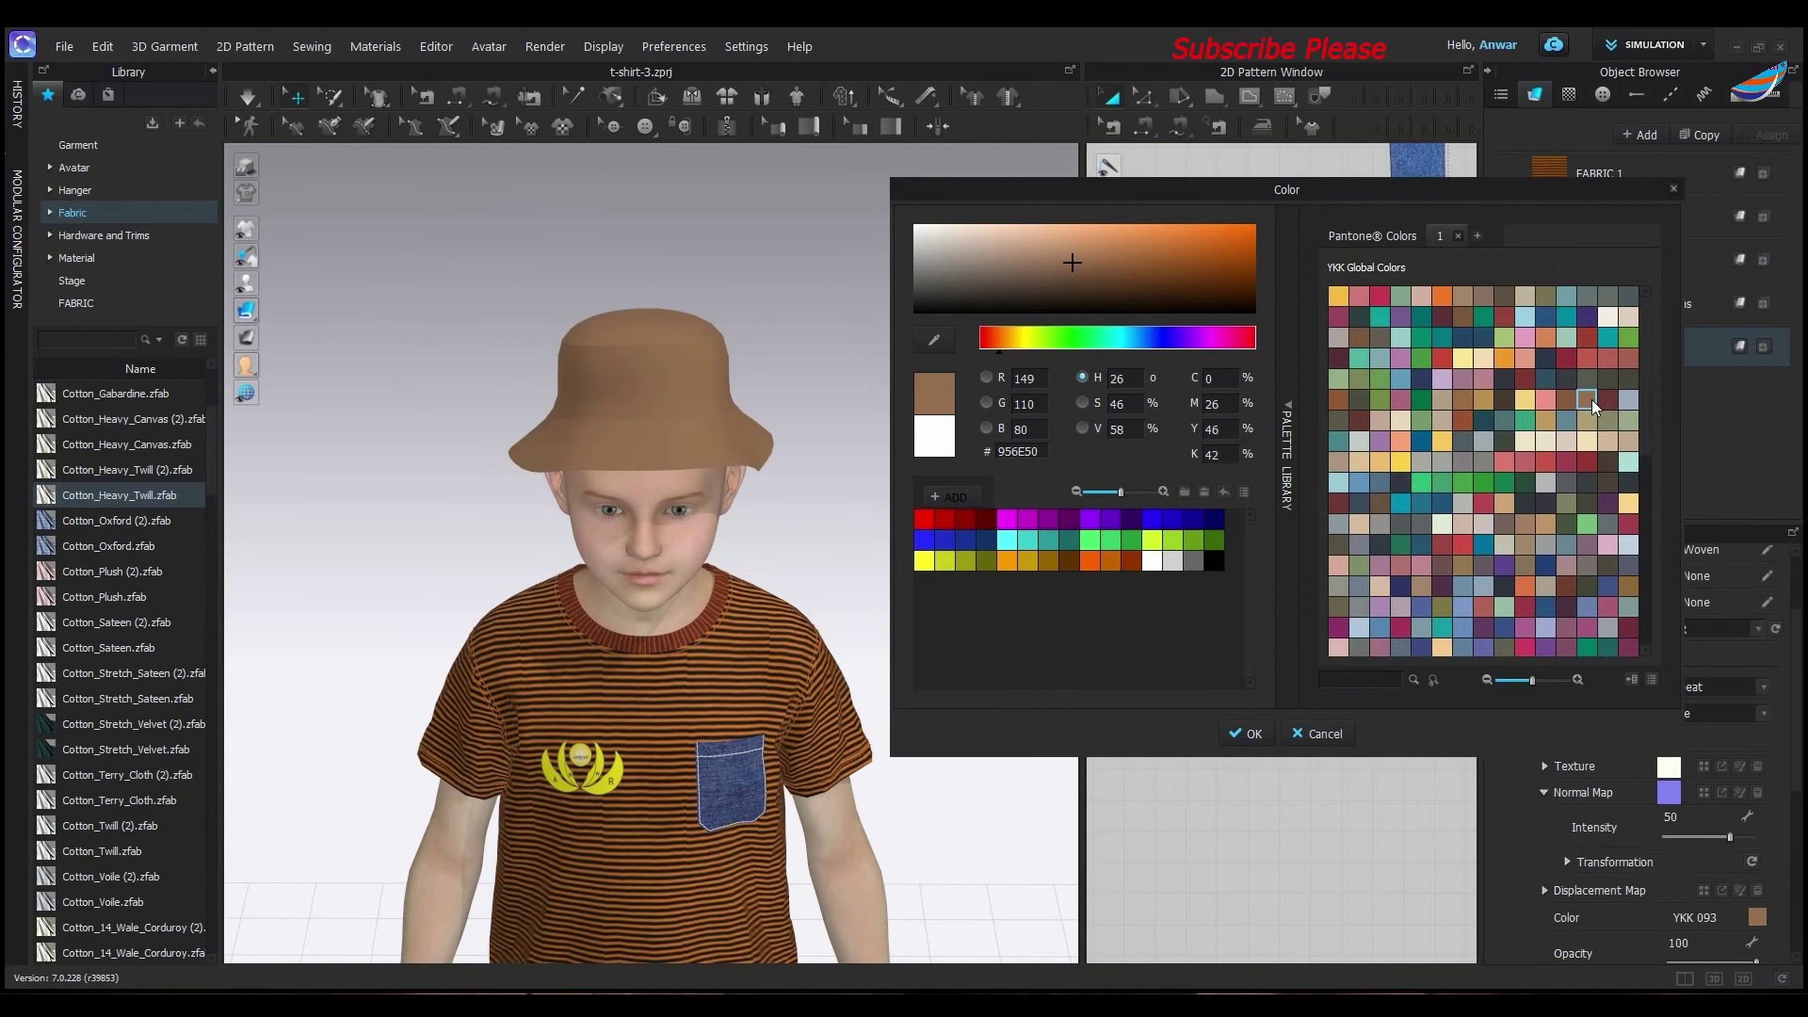
pyautogui.click(1032, 225)
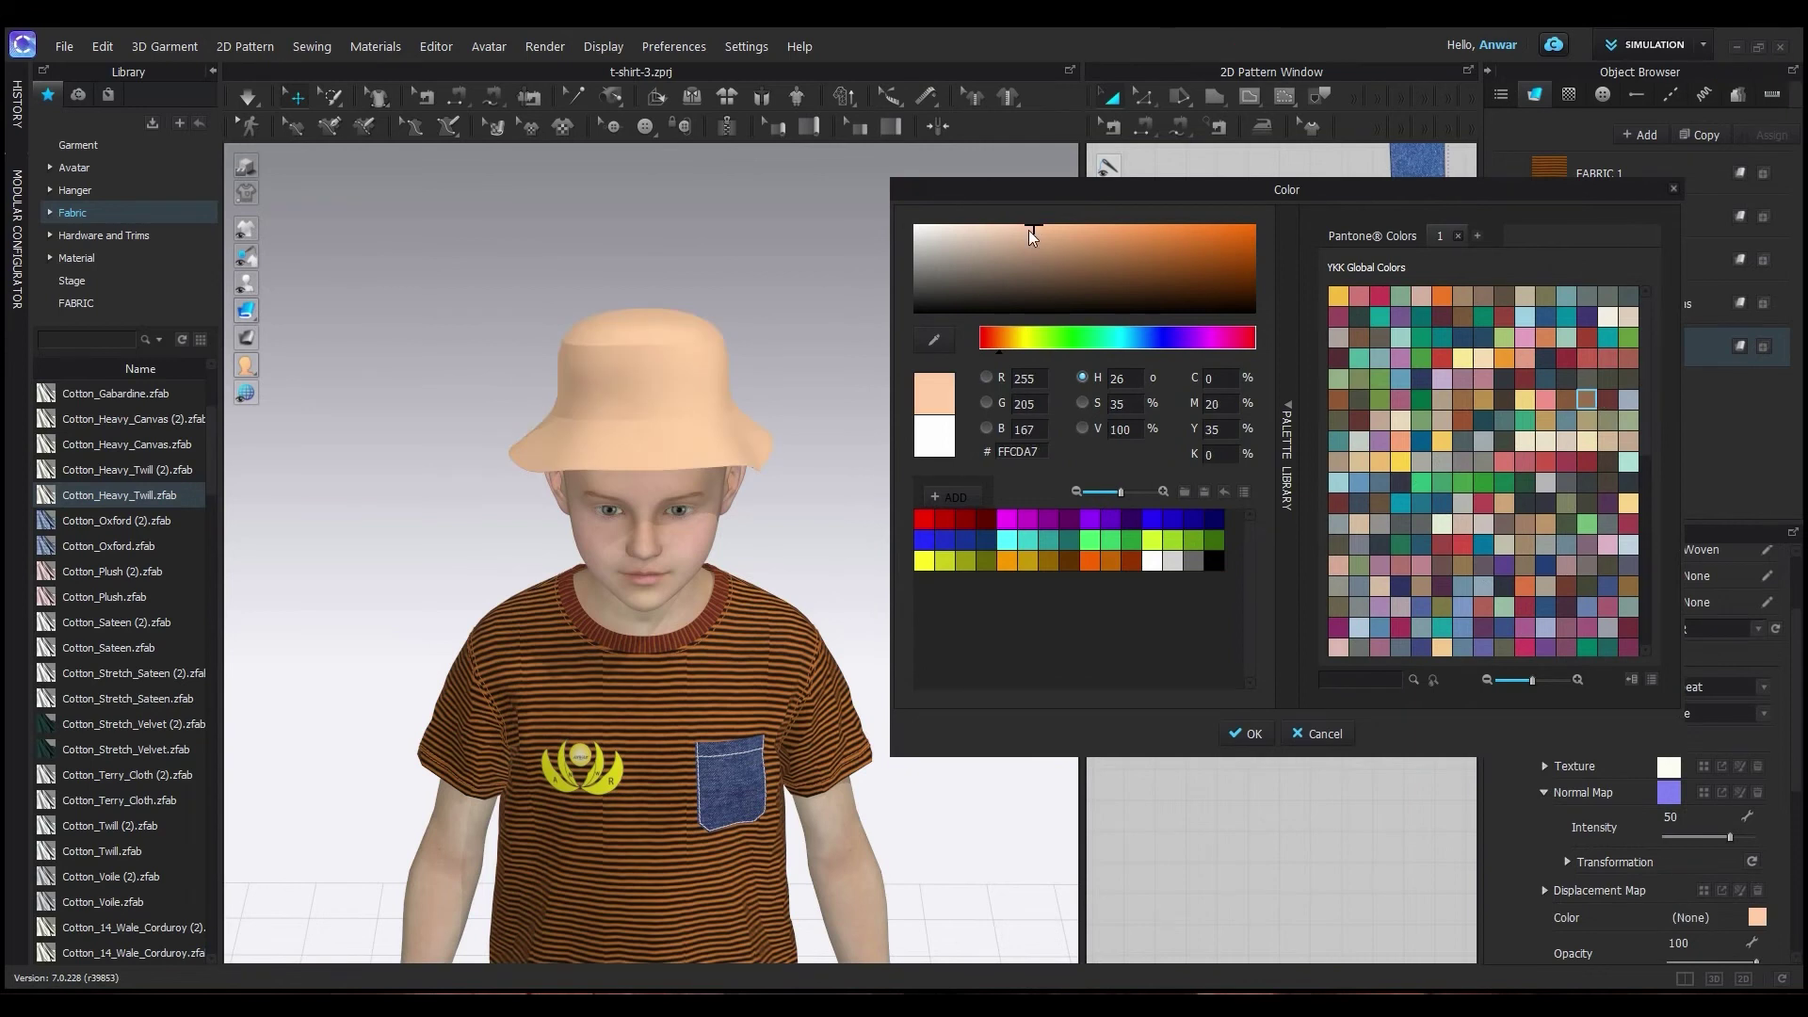
pyautogui.click(1036, 239)
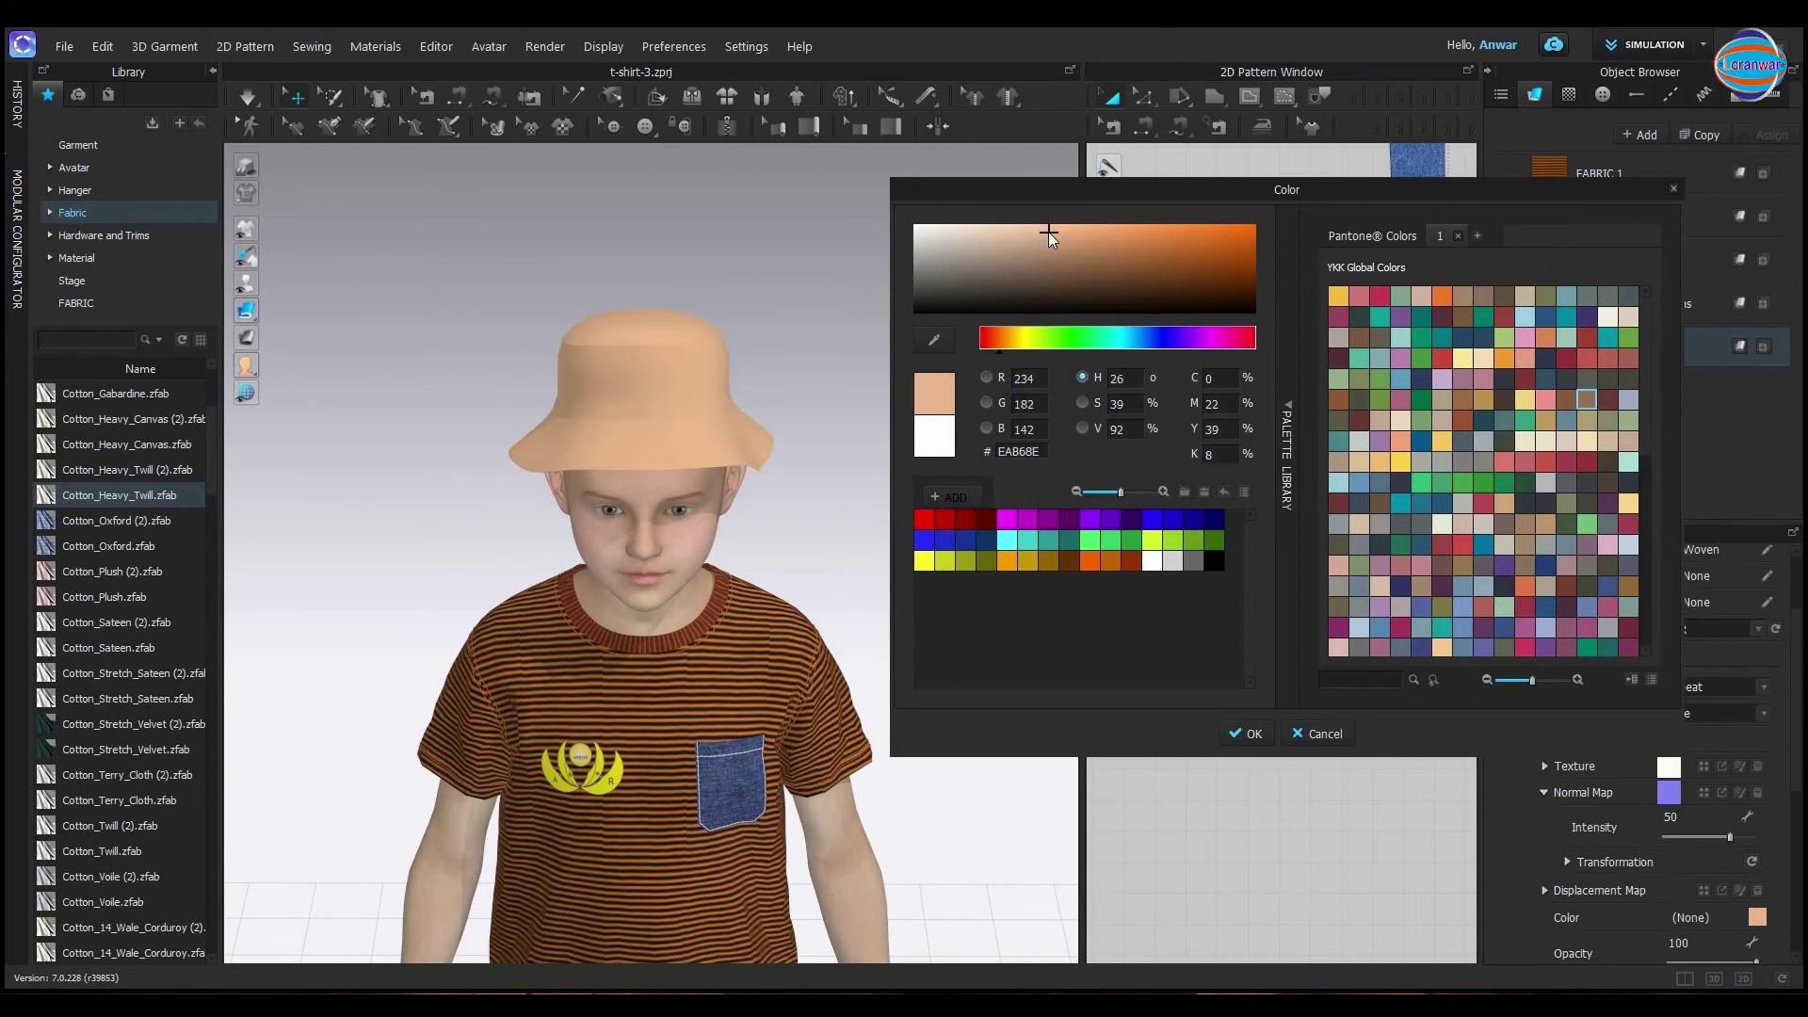
pyautogui.click(1247, 735)
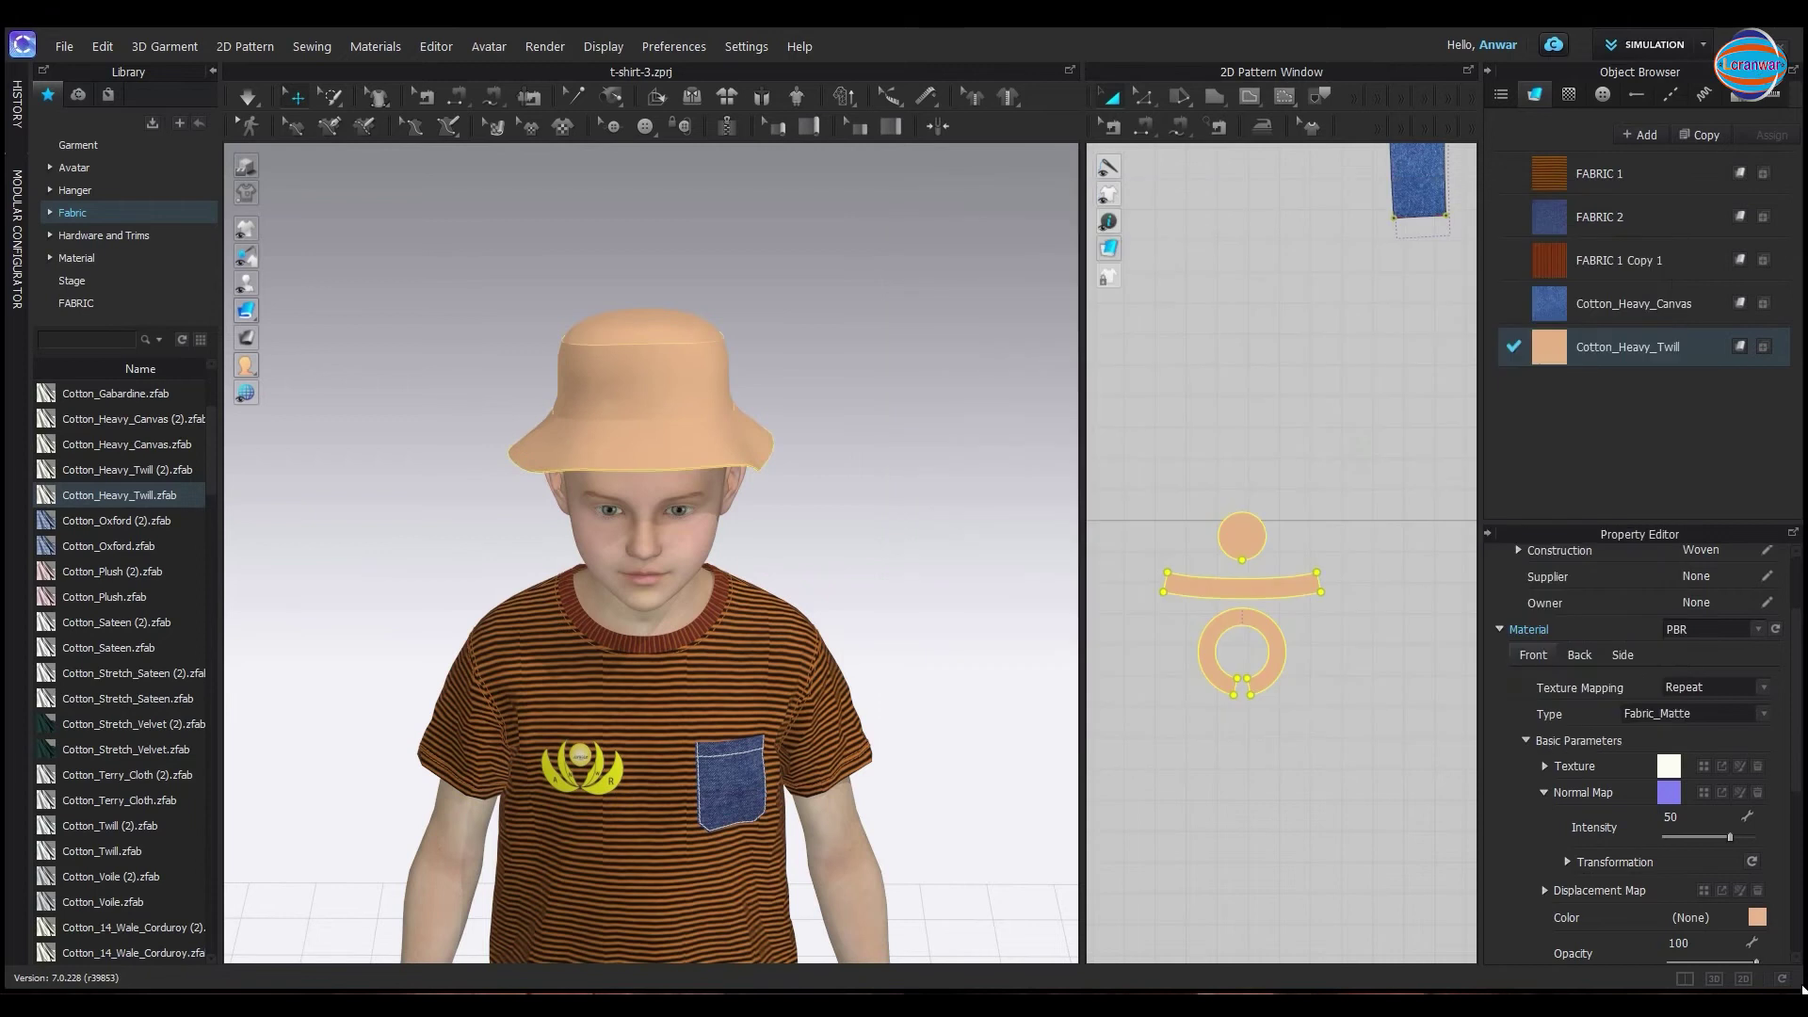
pyautogui.scroll(-1, 1766, 876)
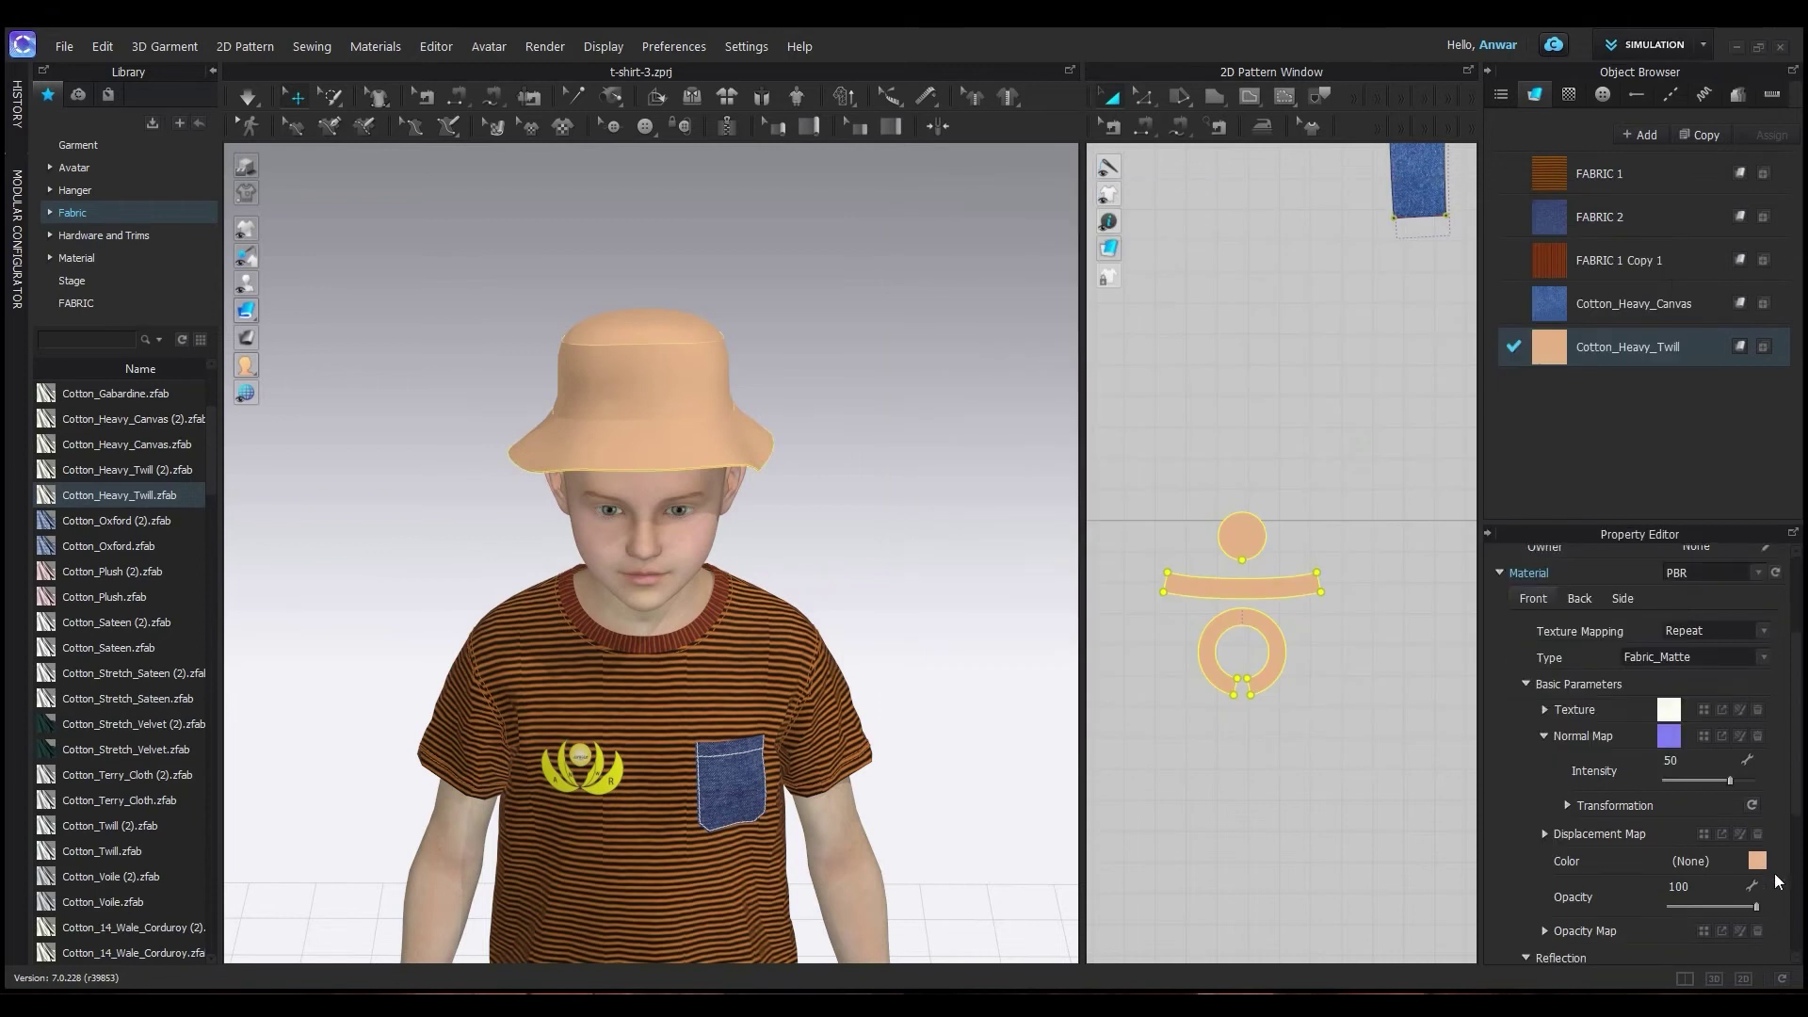
pyautogui.scroll(-1, 1772, 881)
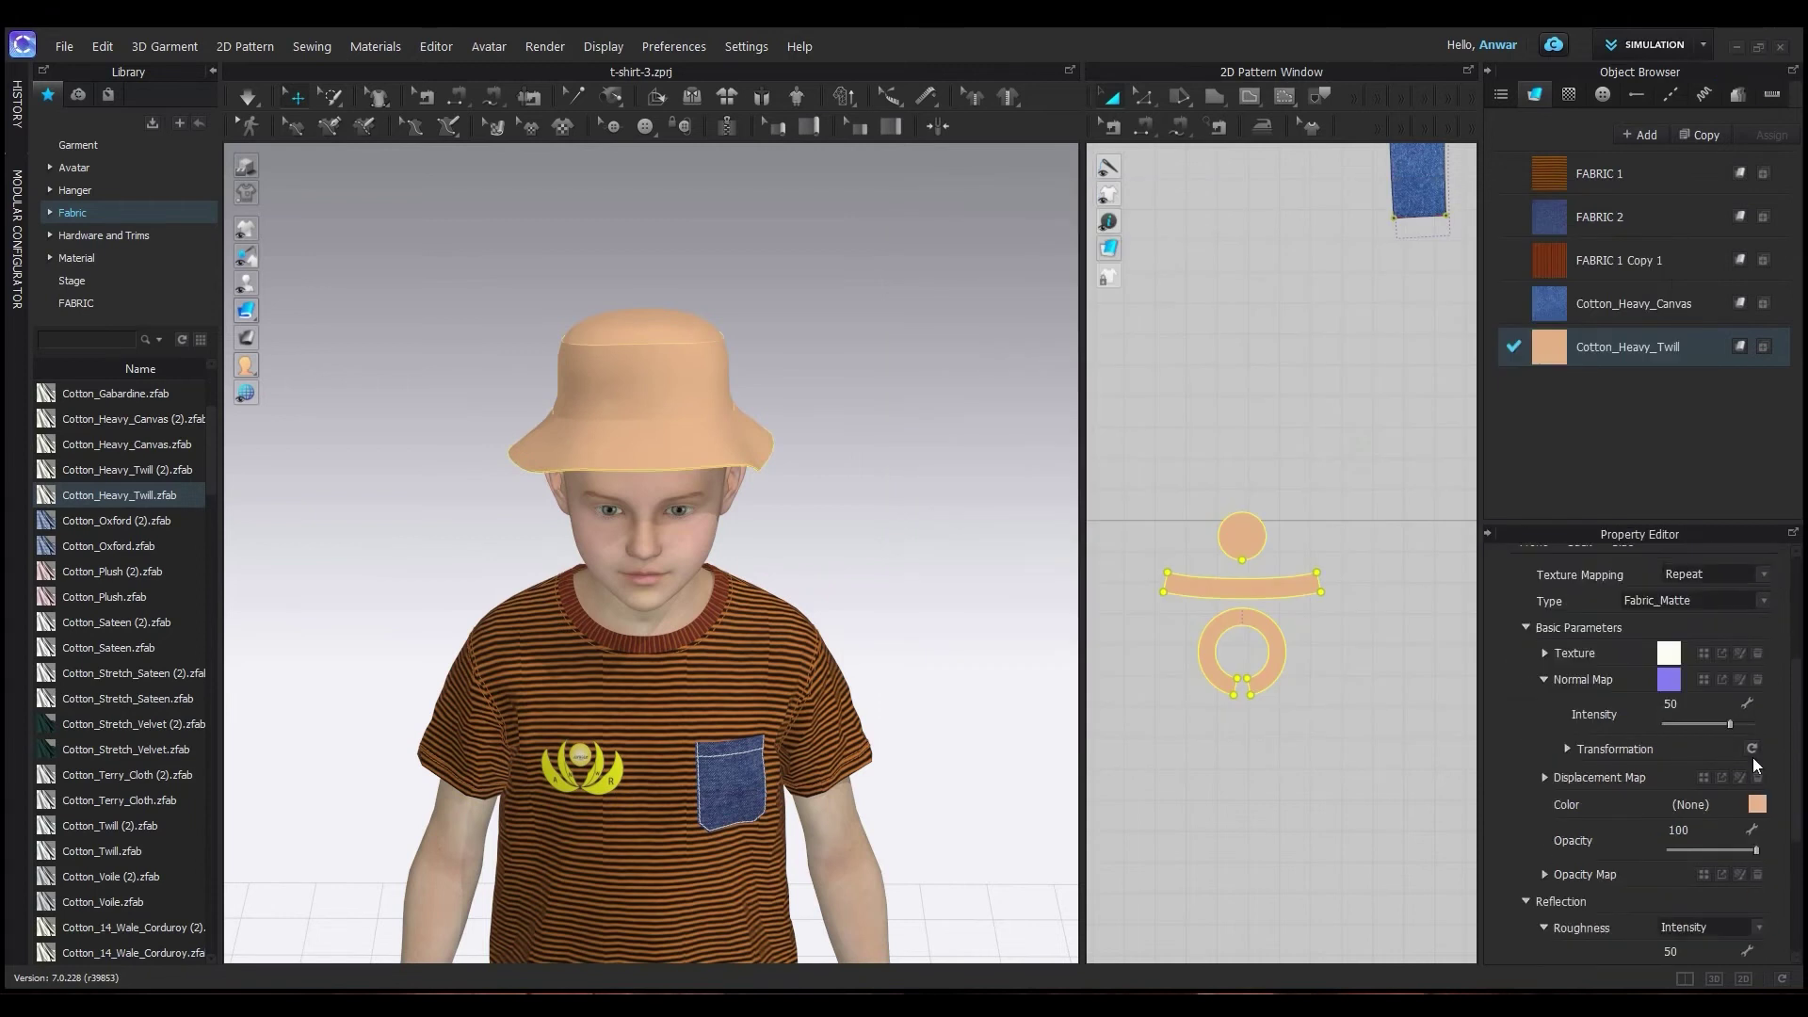
pyautogui.scroll(1, 1753, 757)
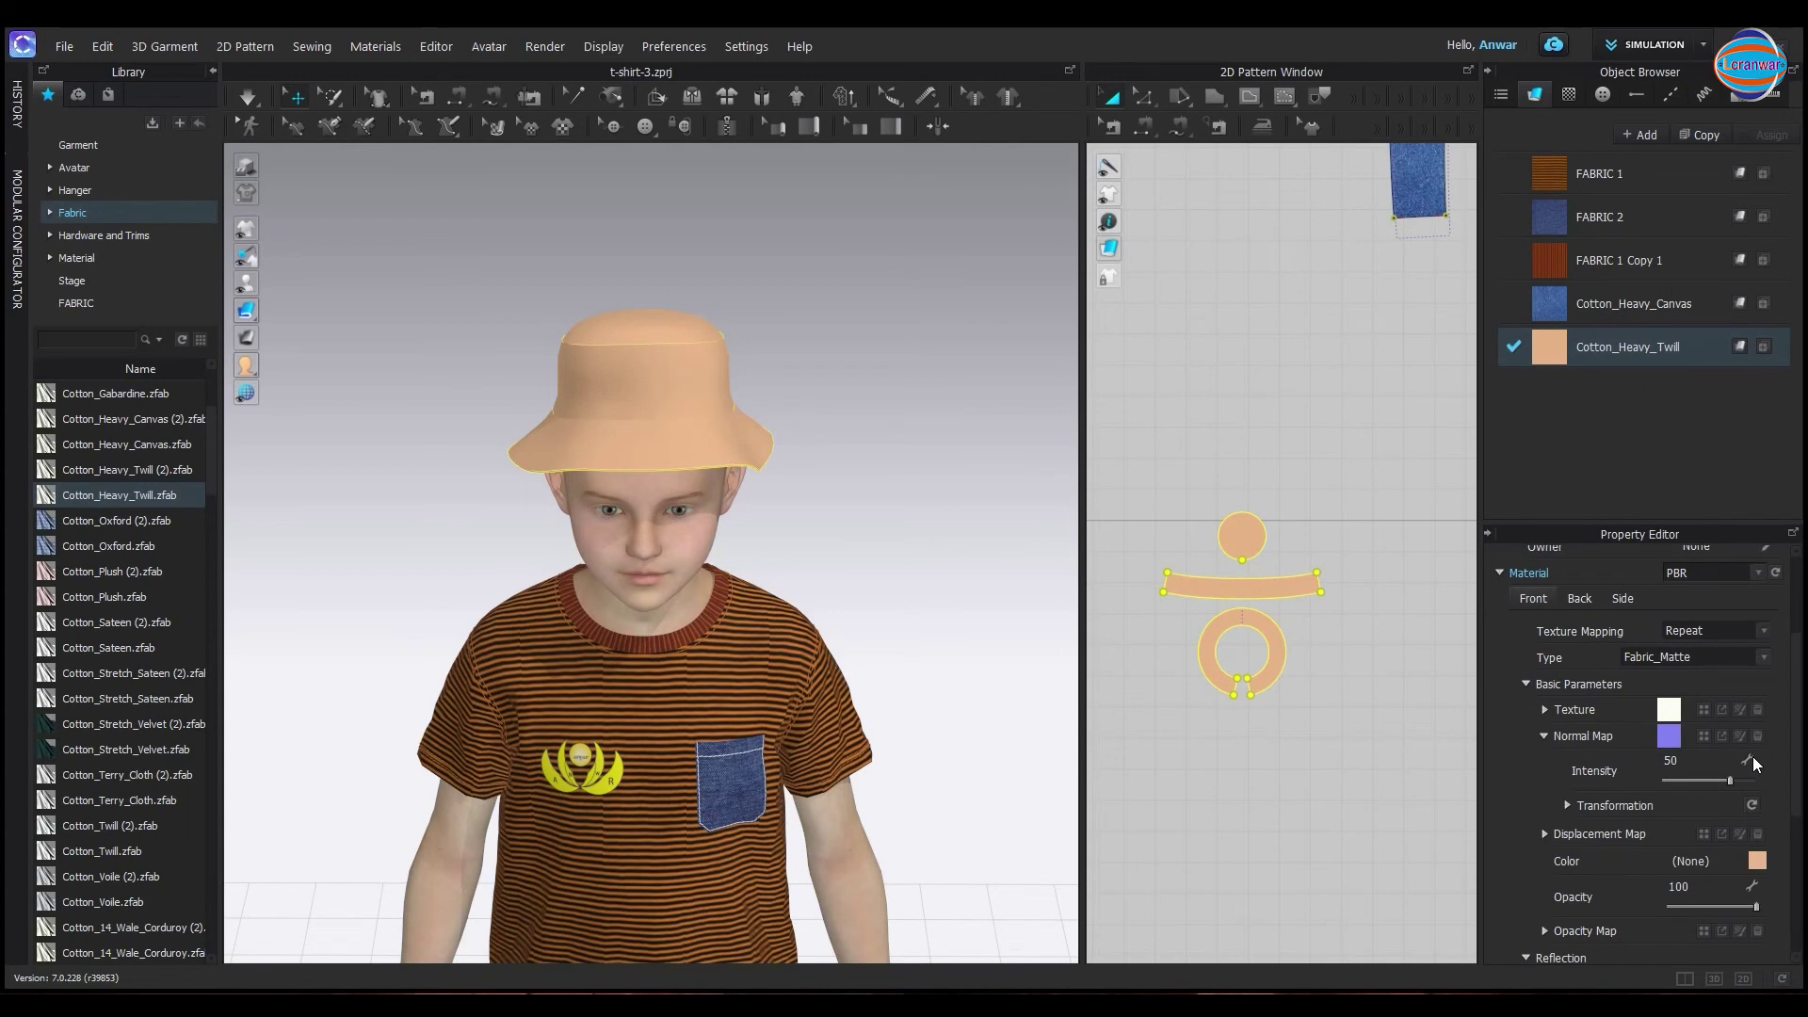
# Change the Cotton_Heavy_Twill fabric type to Fabric_Silk/Satin
pyautogui.click(1763, 658)
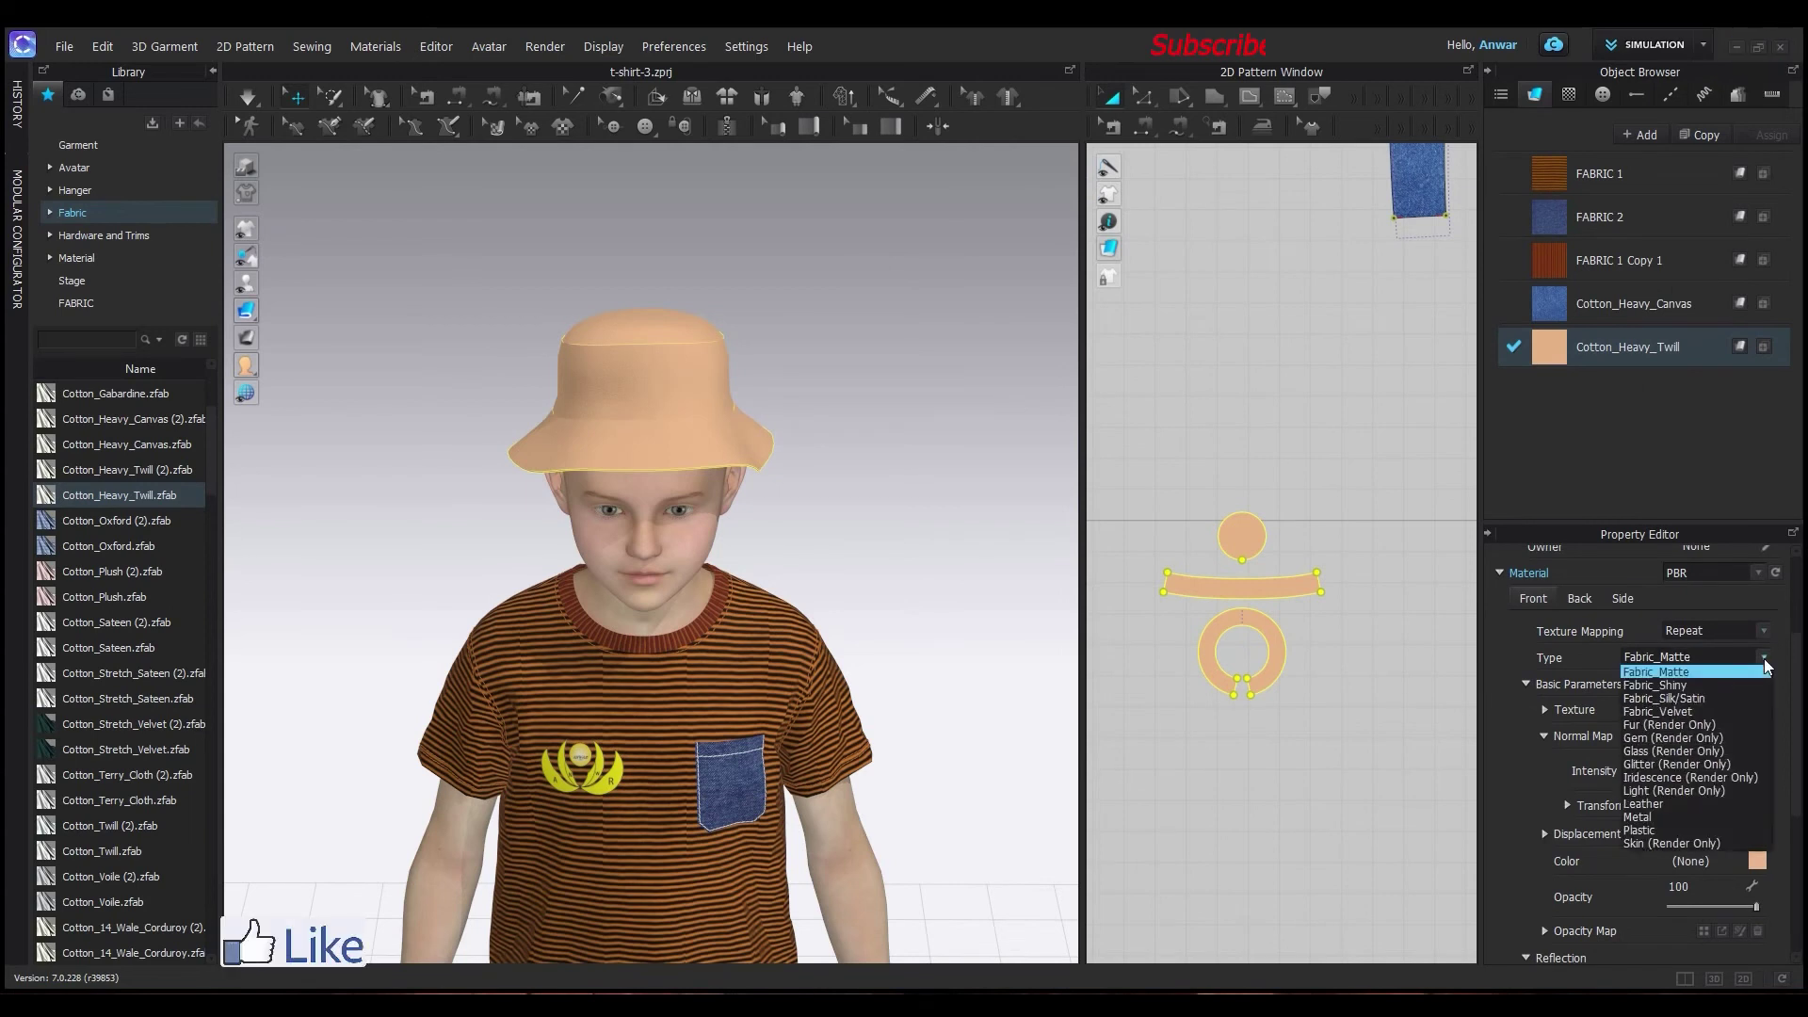
pyautogui.click(1709, 698)
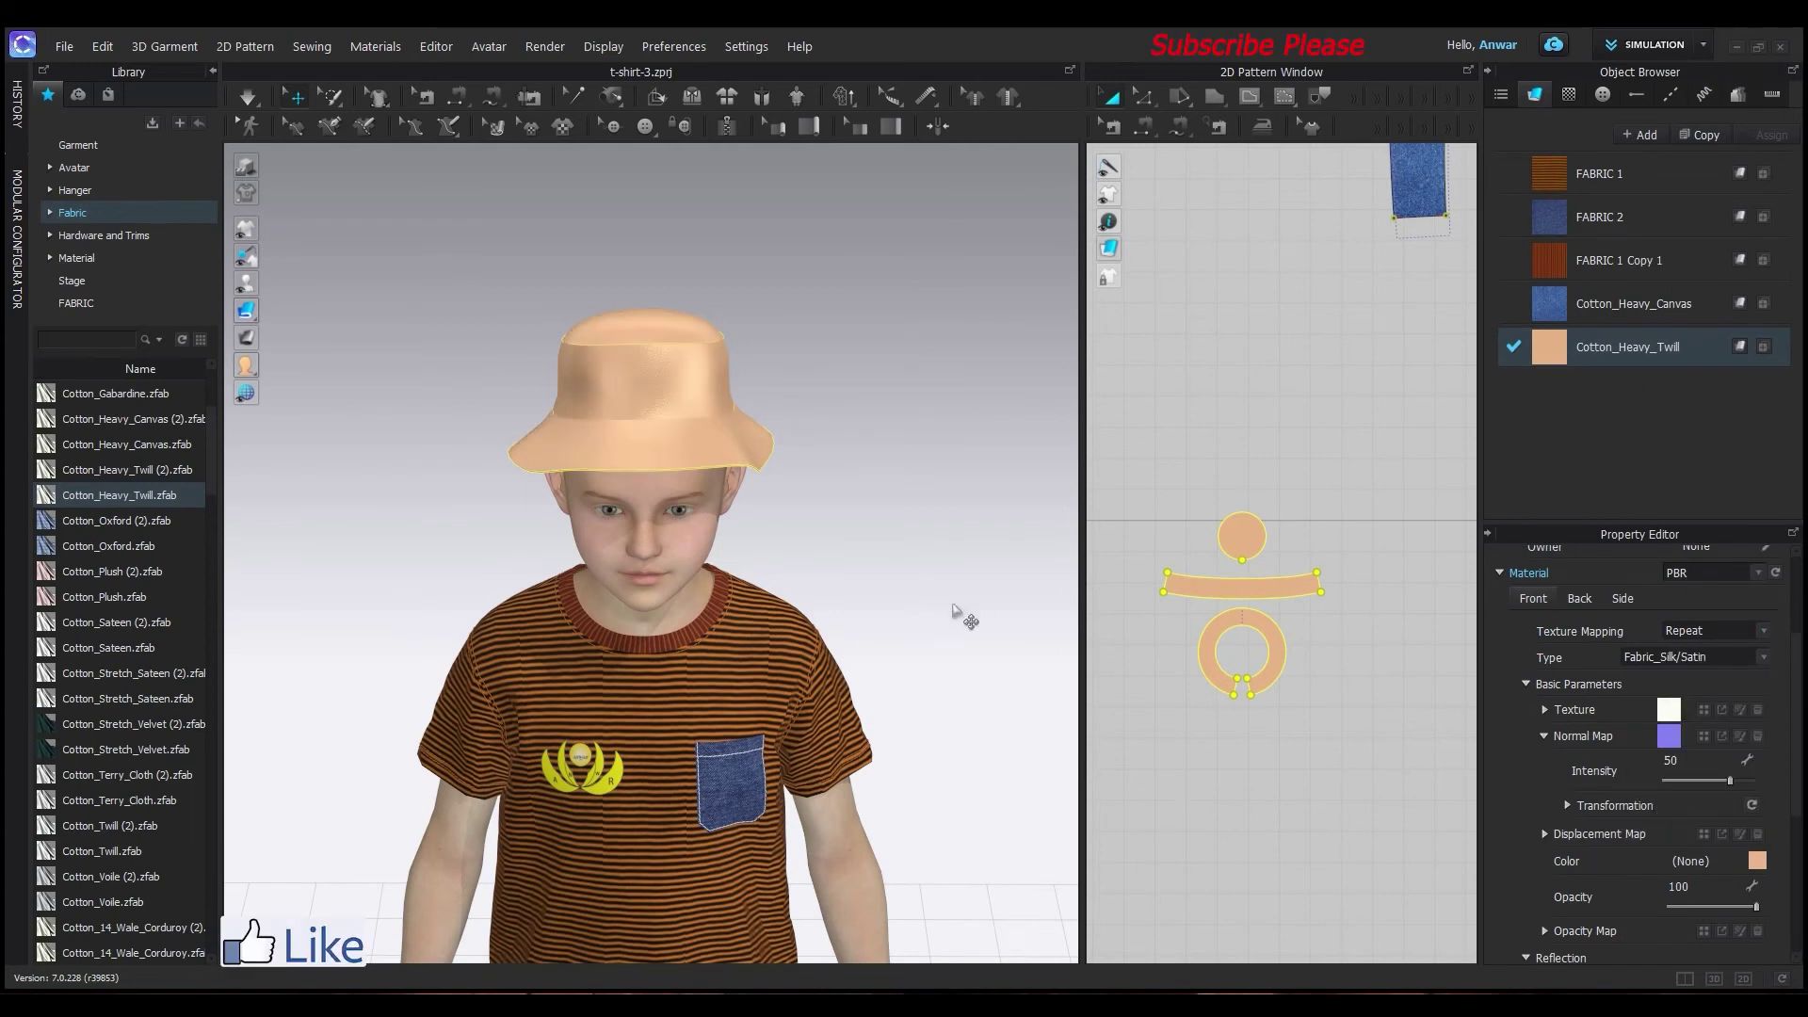
pyautogui.moveTo(685, 521); pyautogui.dragTo(840, 509, button='right')
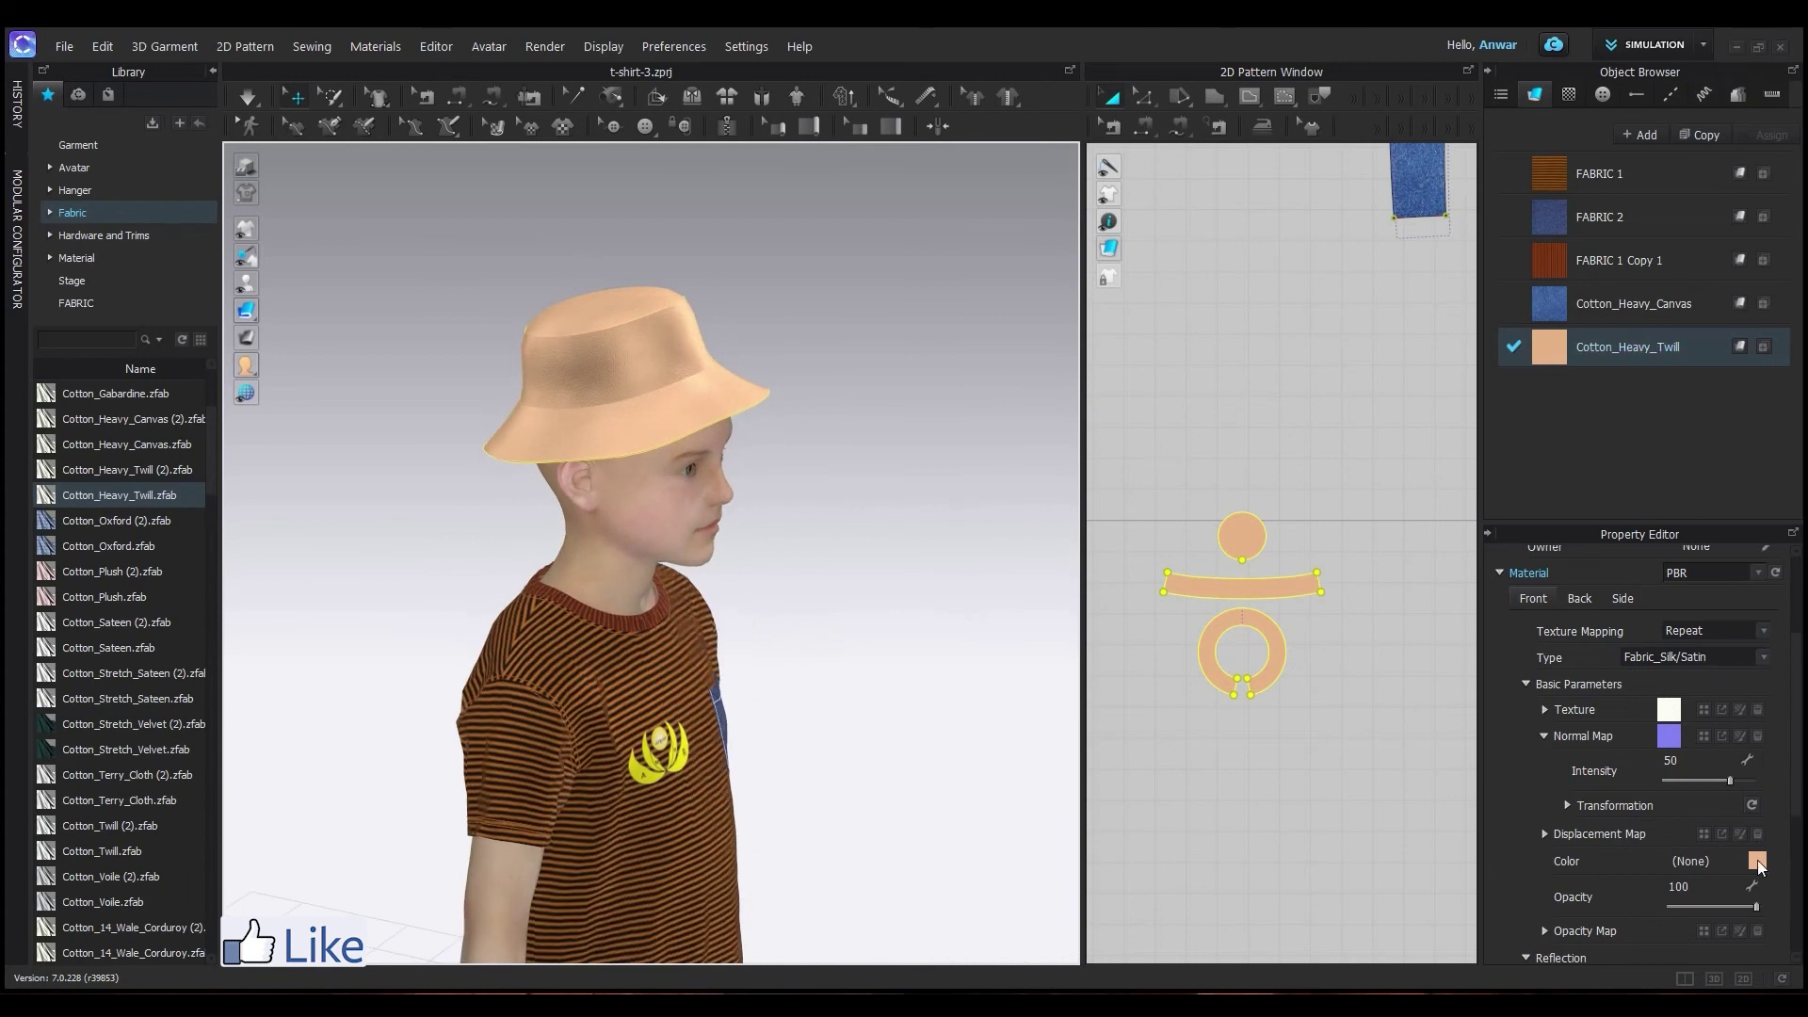
# After trying several YKK colours, recolour the fabric golden tan, EDC48A
pyautogui.click(1757, 861)
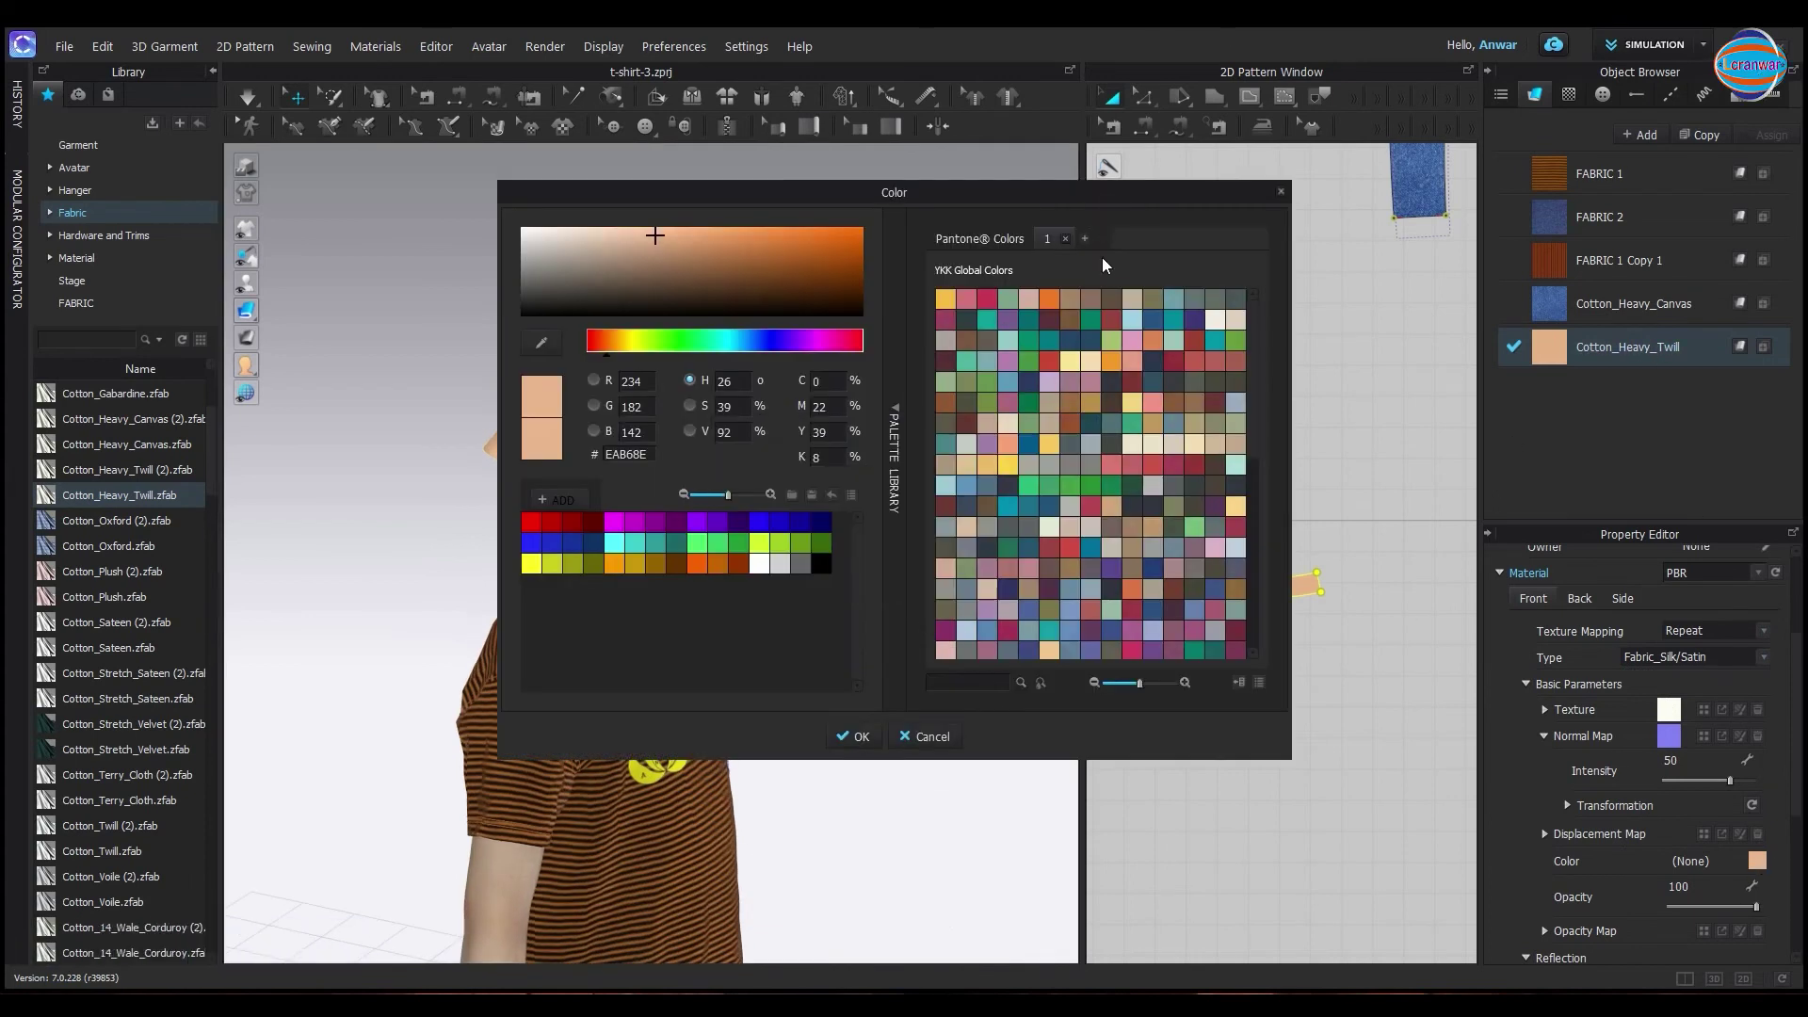
pyautogui.moveTo(1069, 188); pyautogui.dragTo(1521, 240)
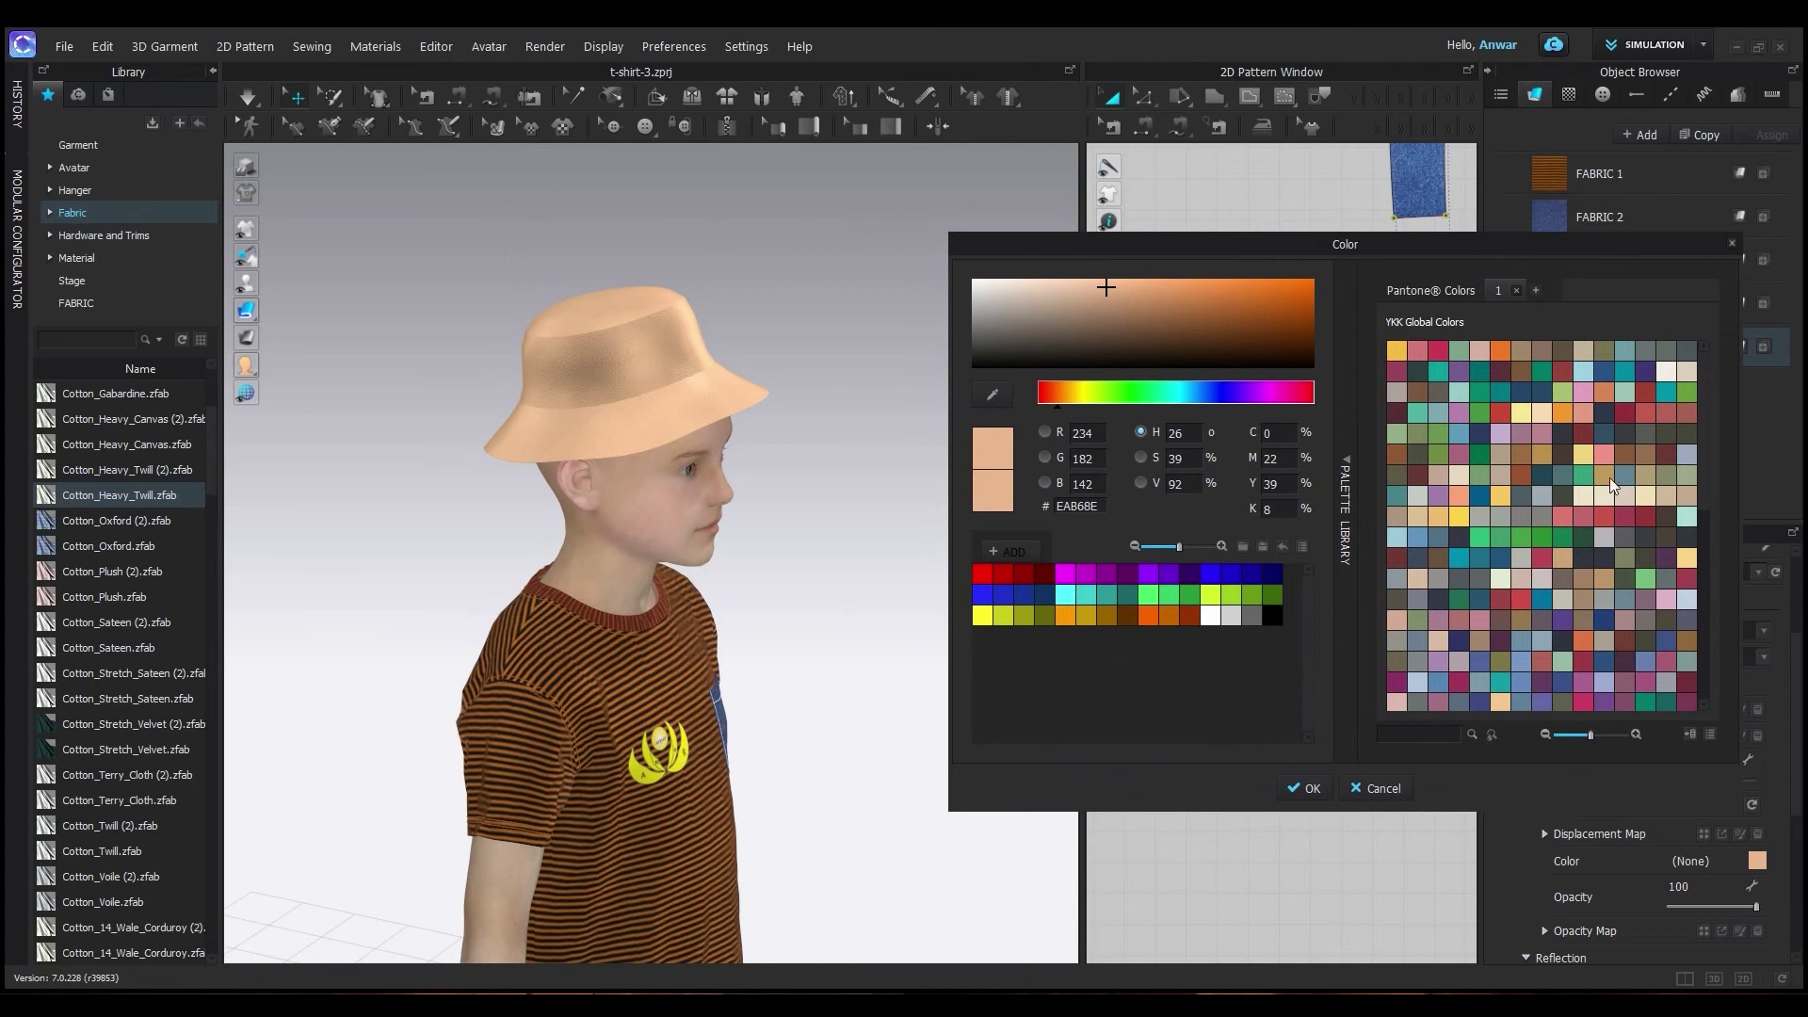
pyautogui.click(1664, 476)
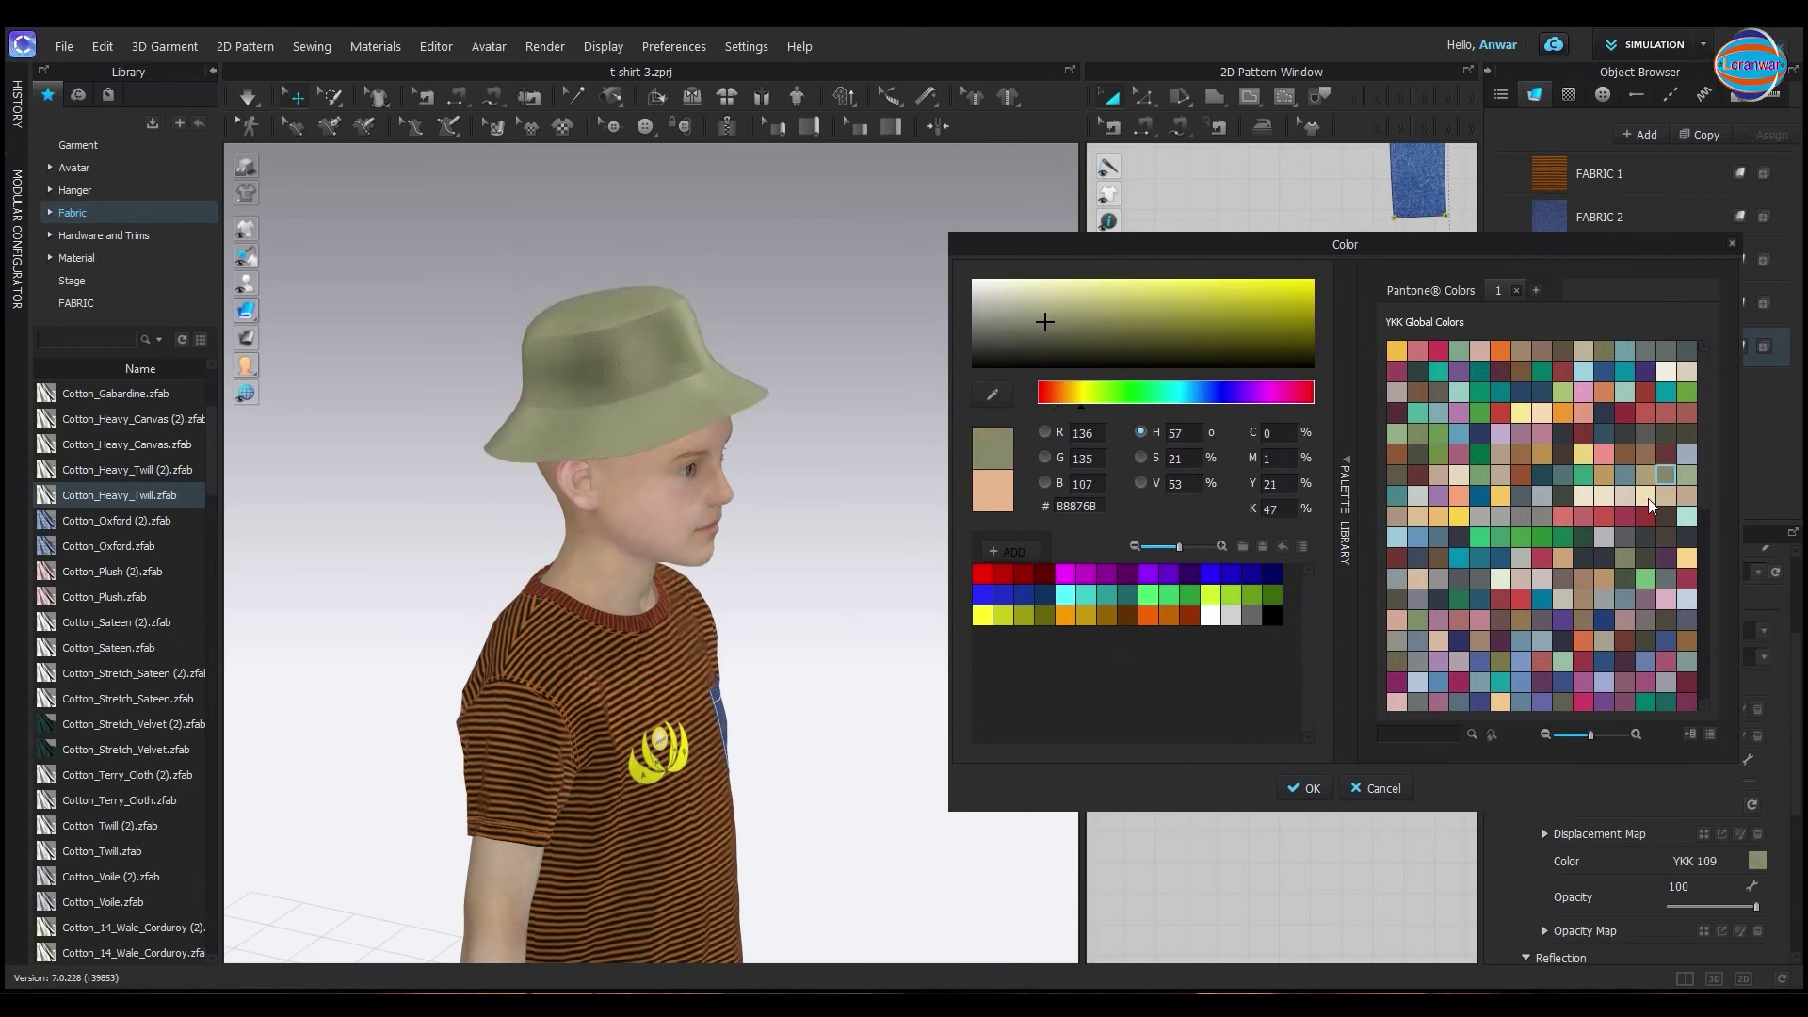
pyautogui.click(1602, 576)
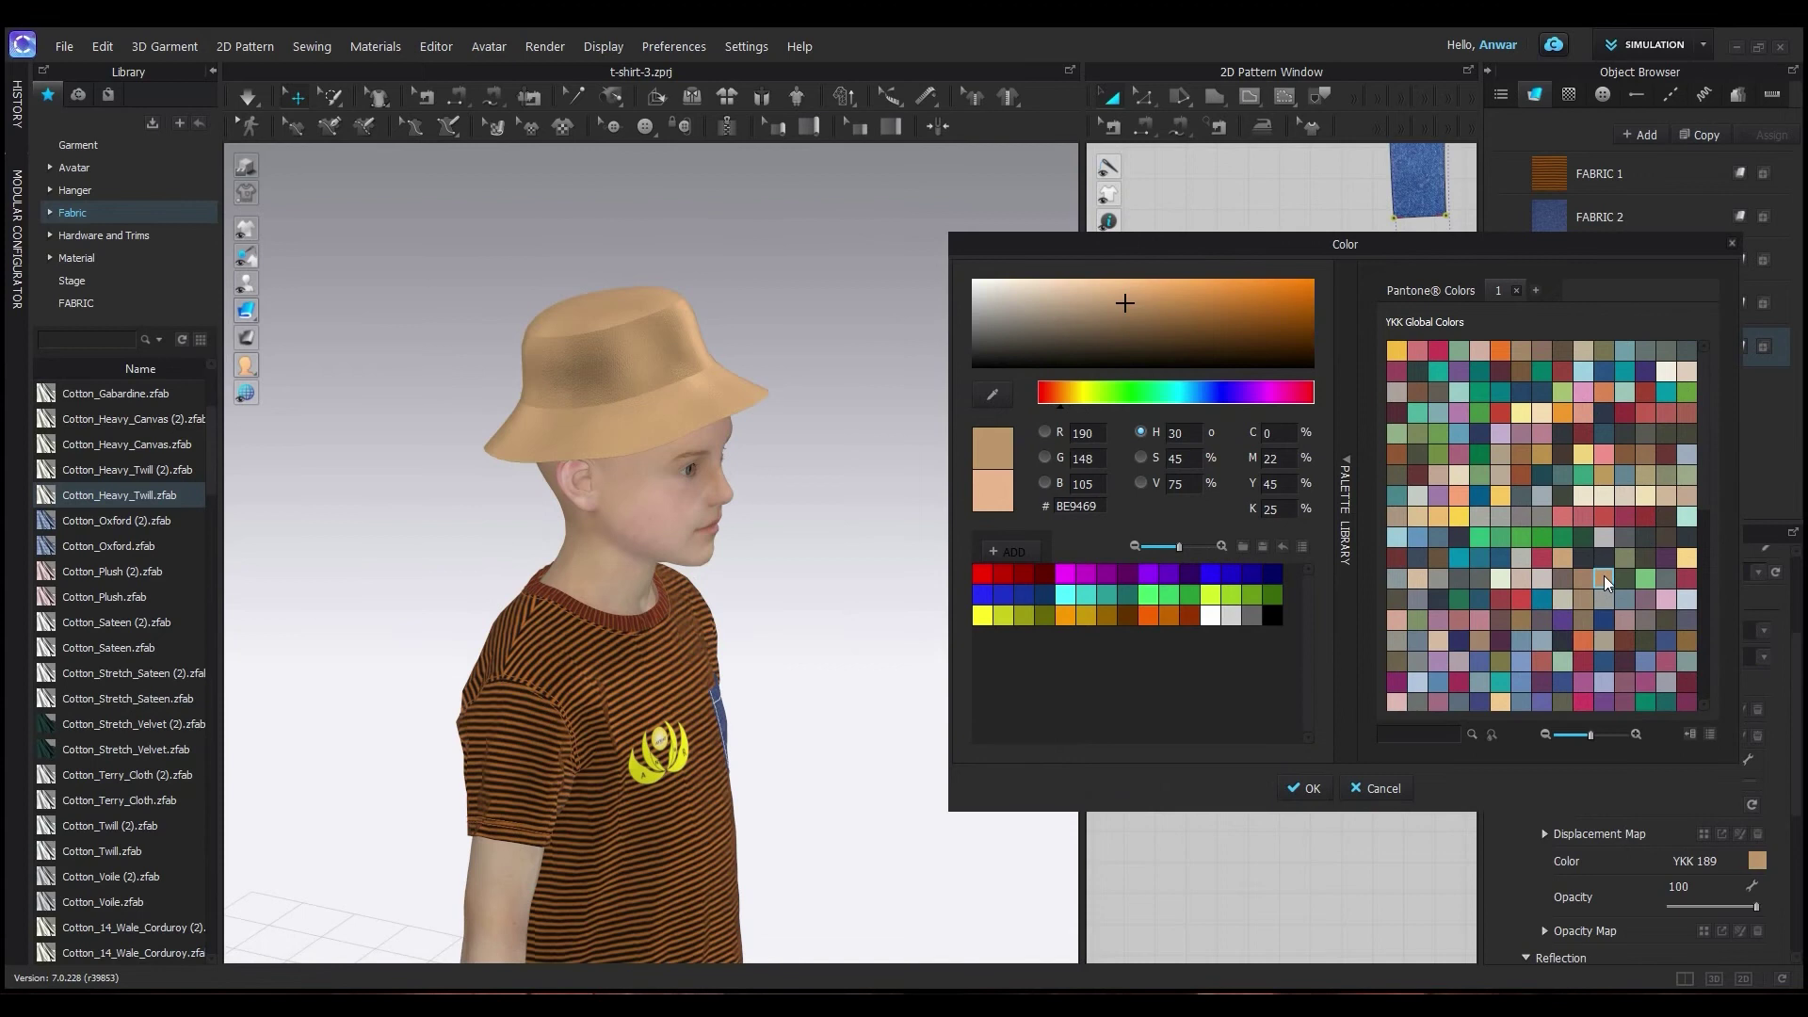
pyautogui.click(1563, 559)
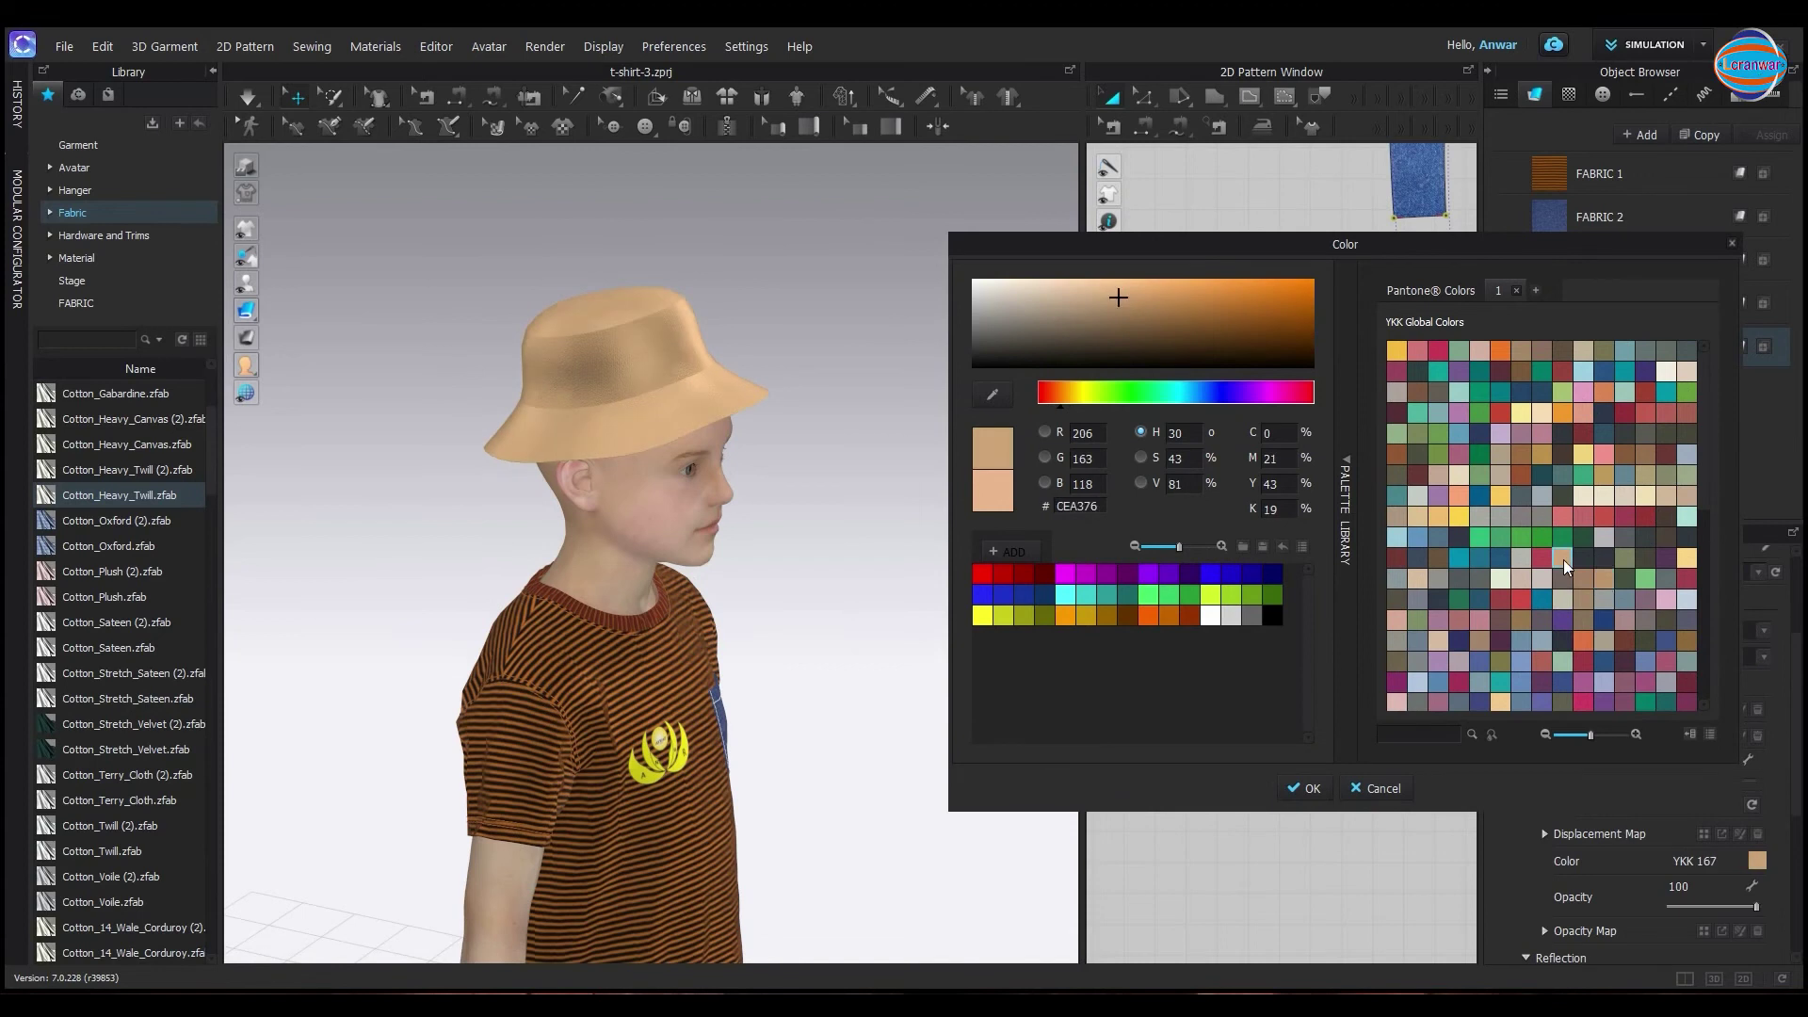
pyautogui.click(1458, 492)
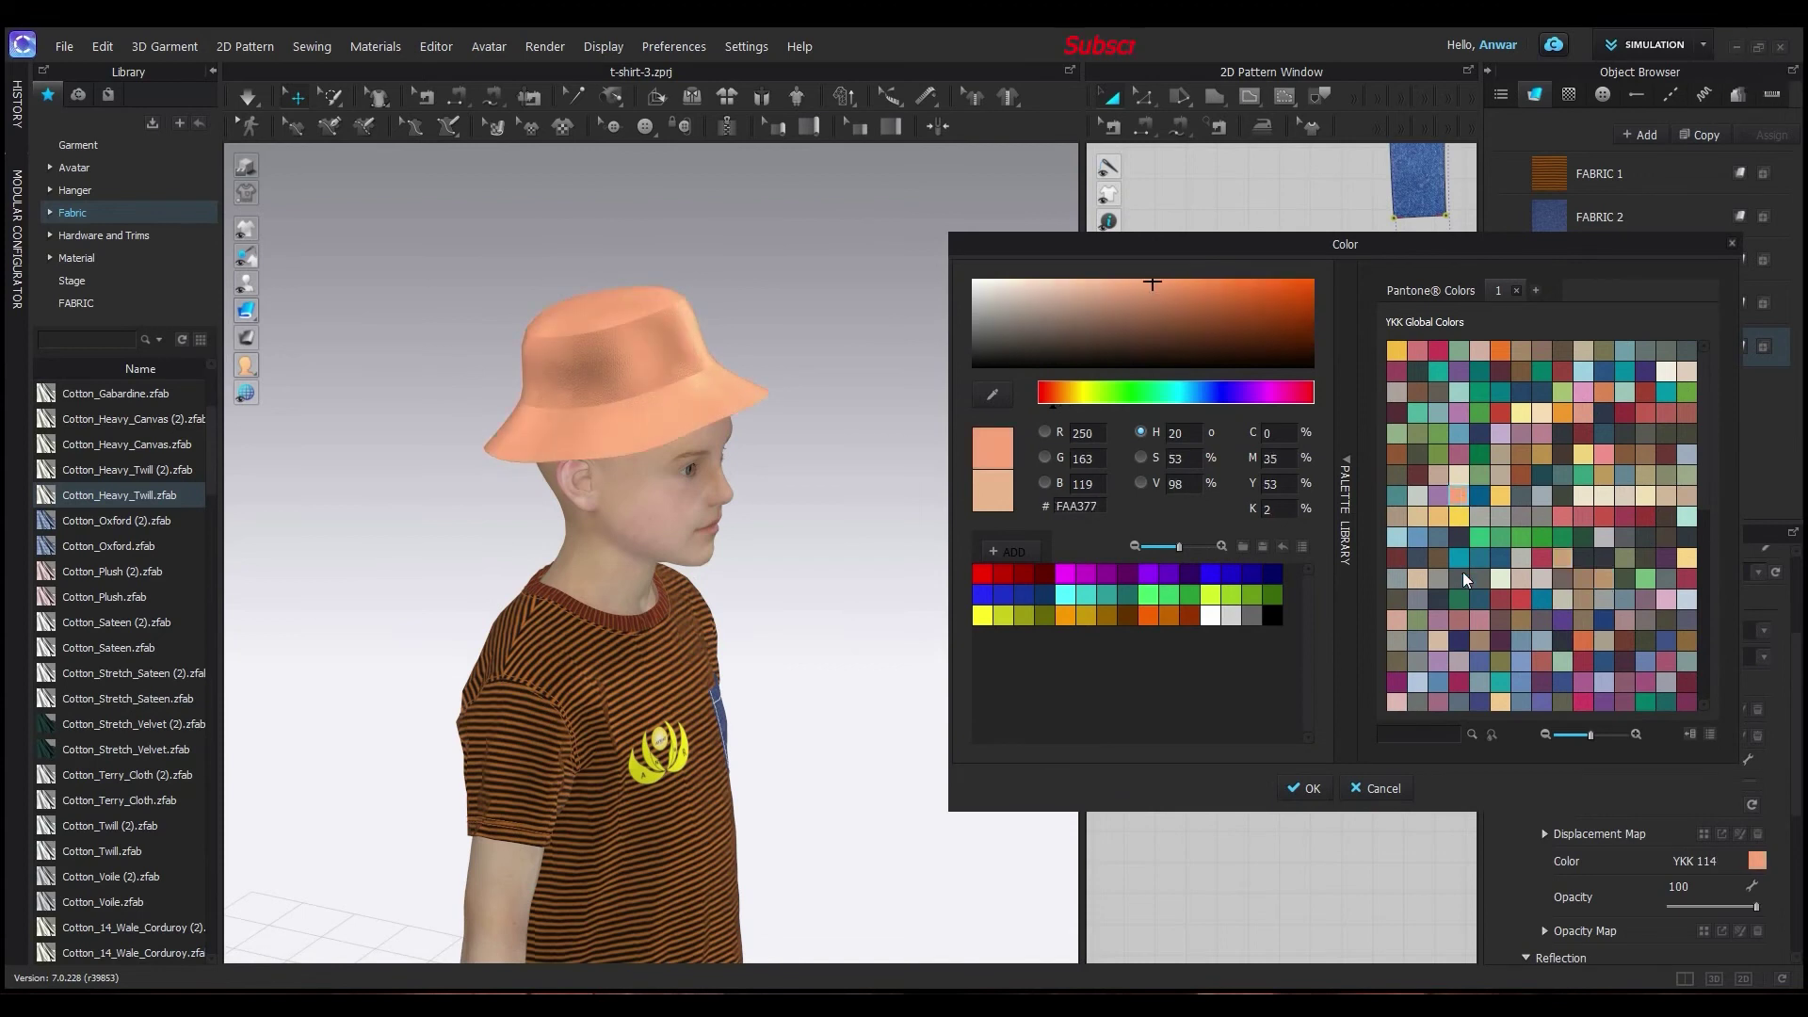
pyautogui.click(1417, 578)
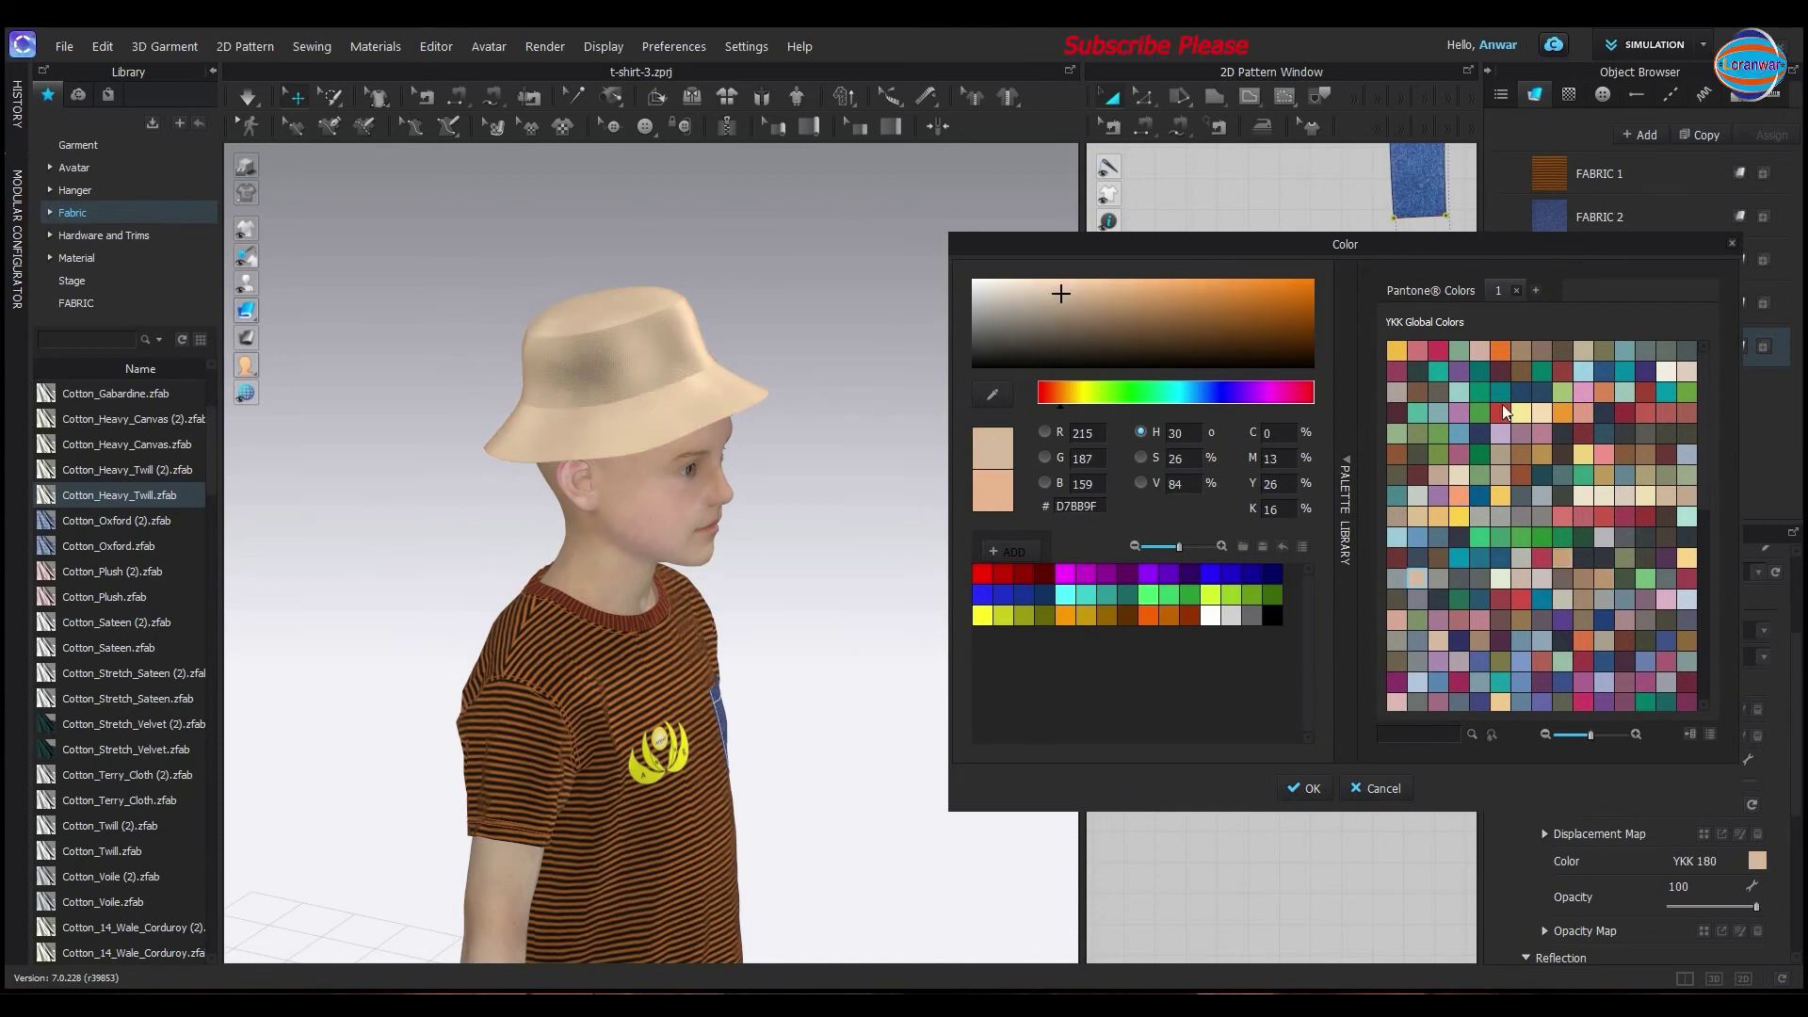
pyautogui.click(1540, 352)
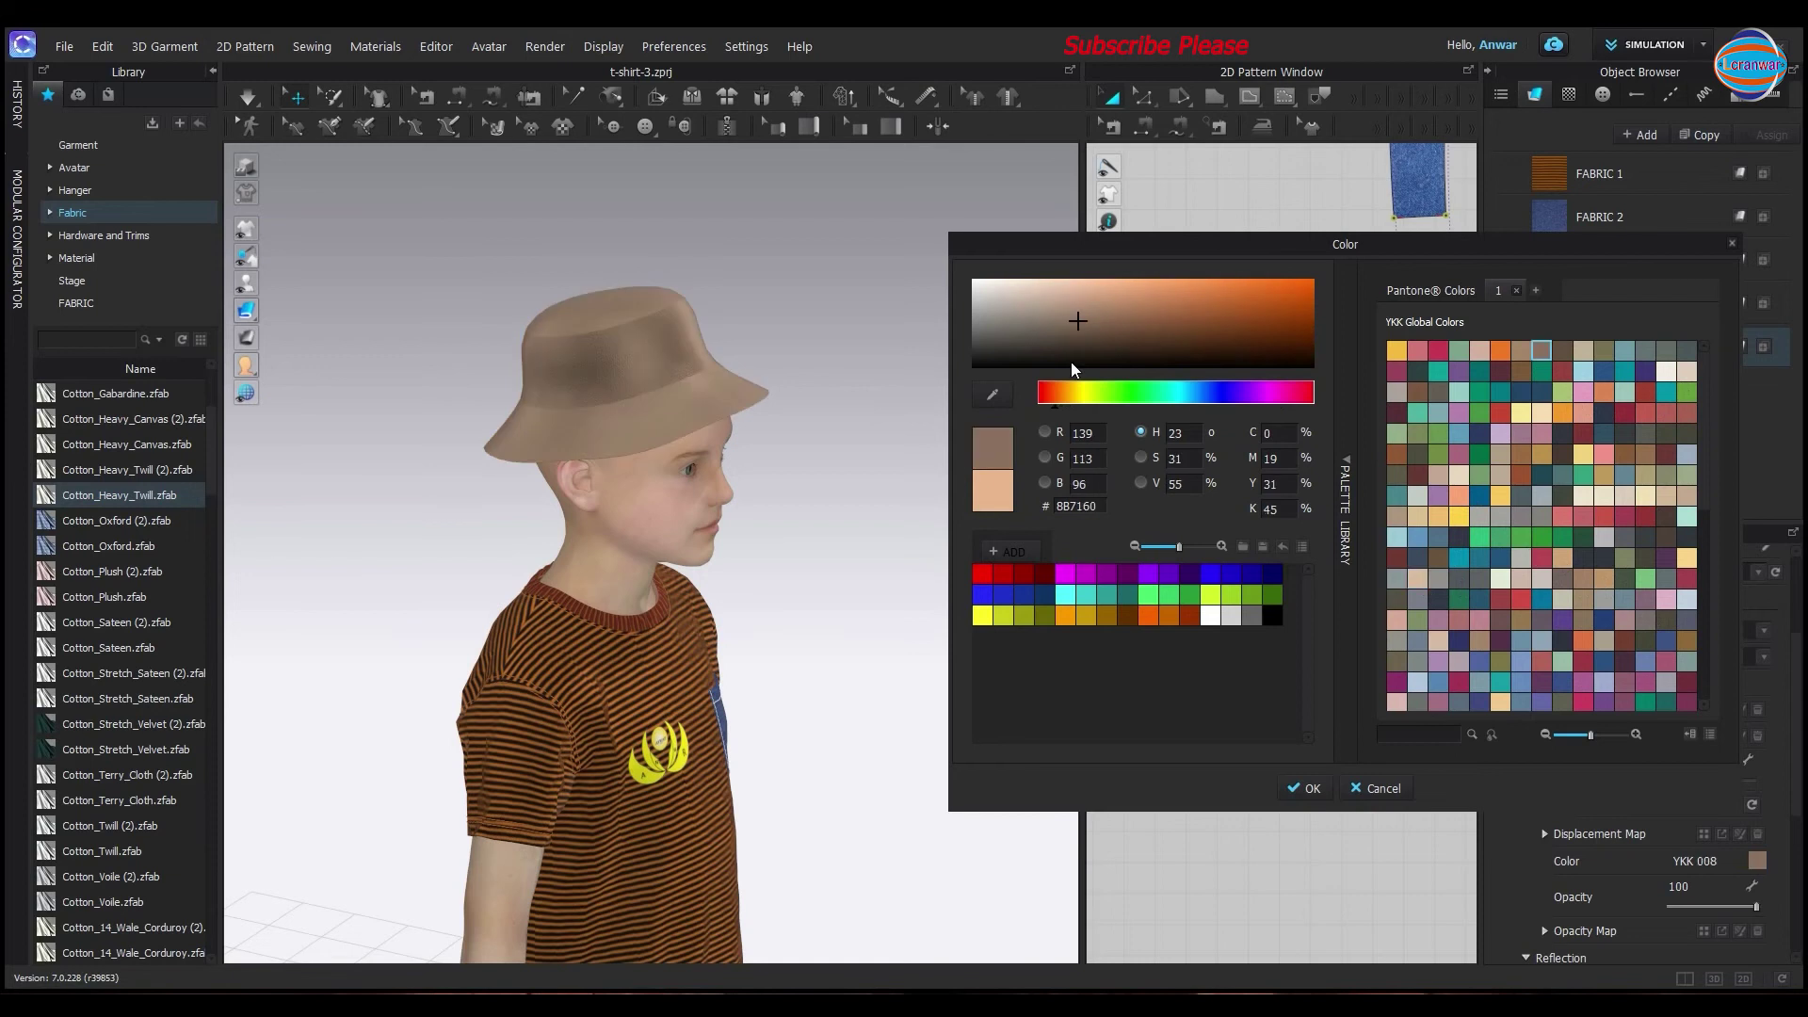
pyautogui.moveTo(1082, 301); pyautogui.dragTo(1055, 290)
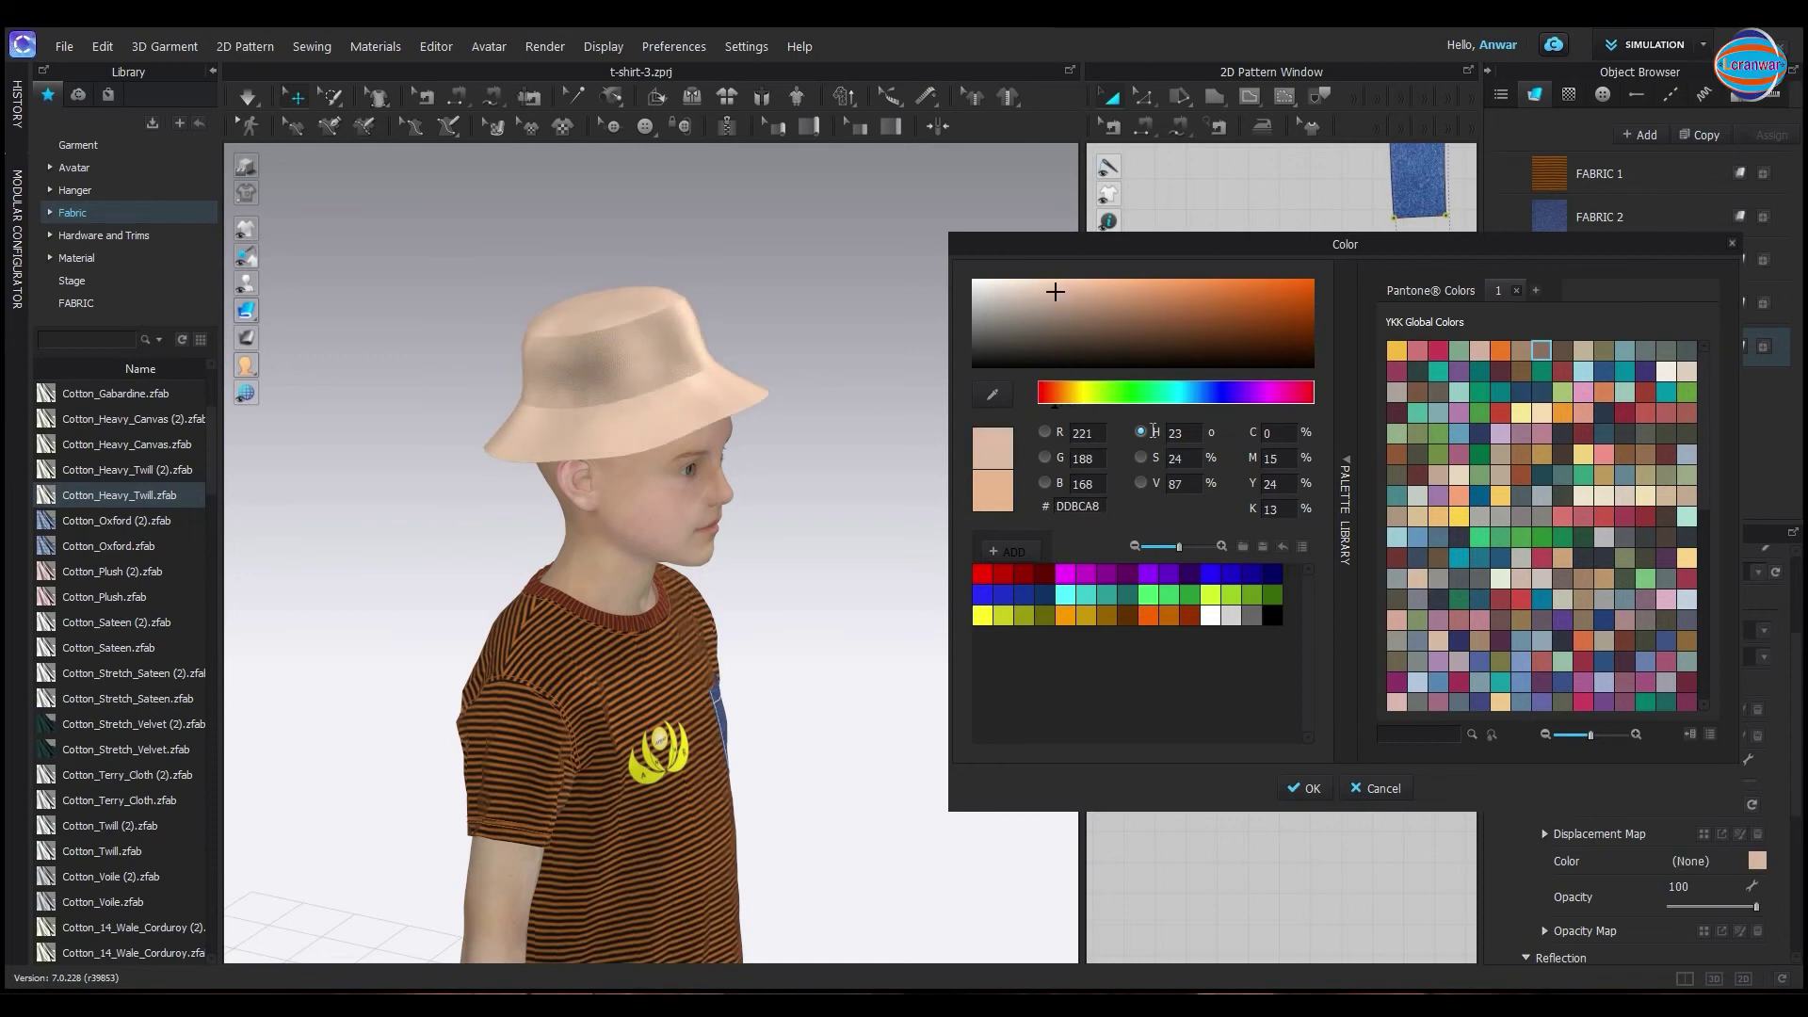
pyautogui.click(1438, 517)
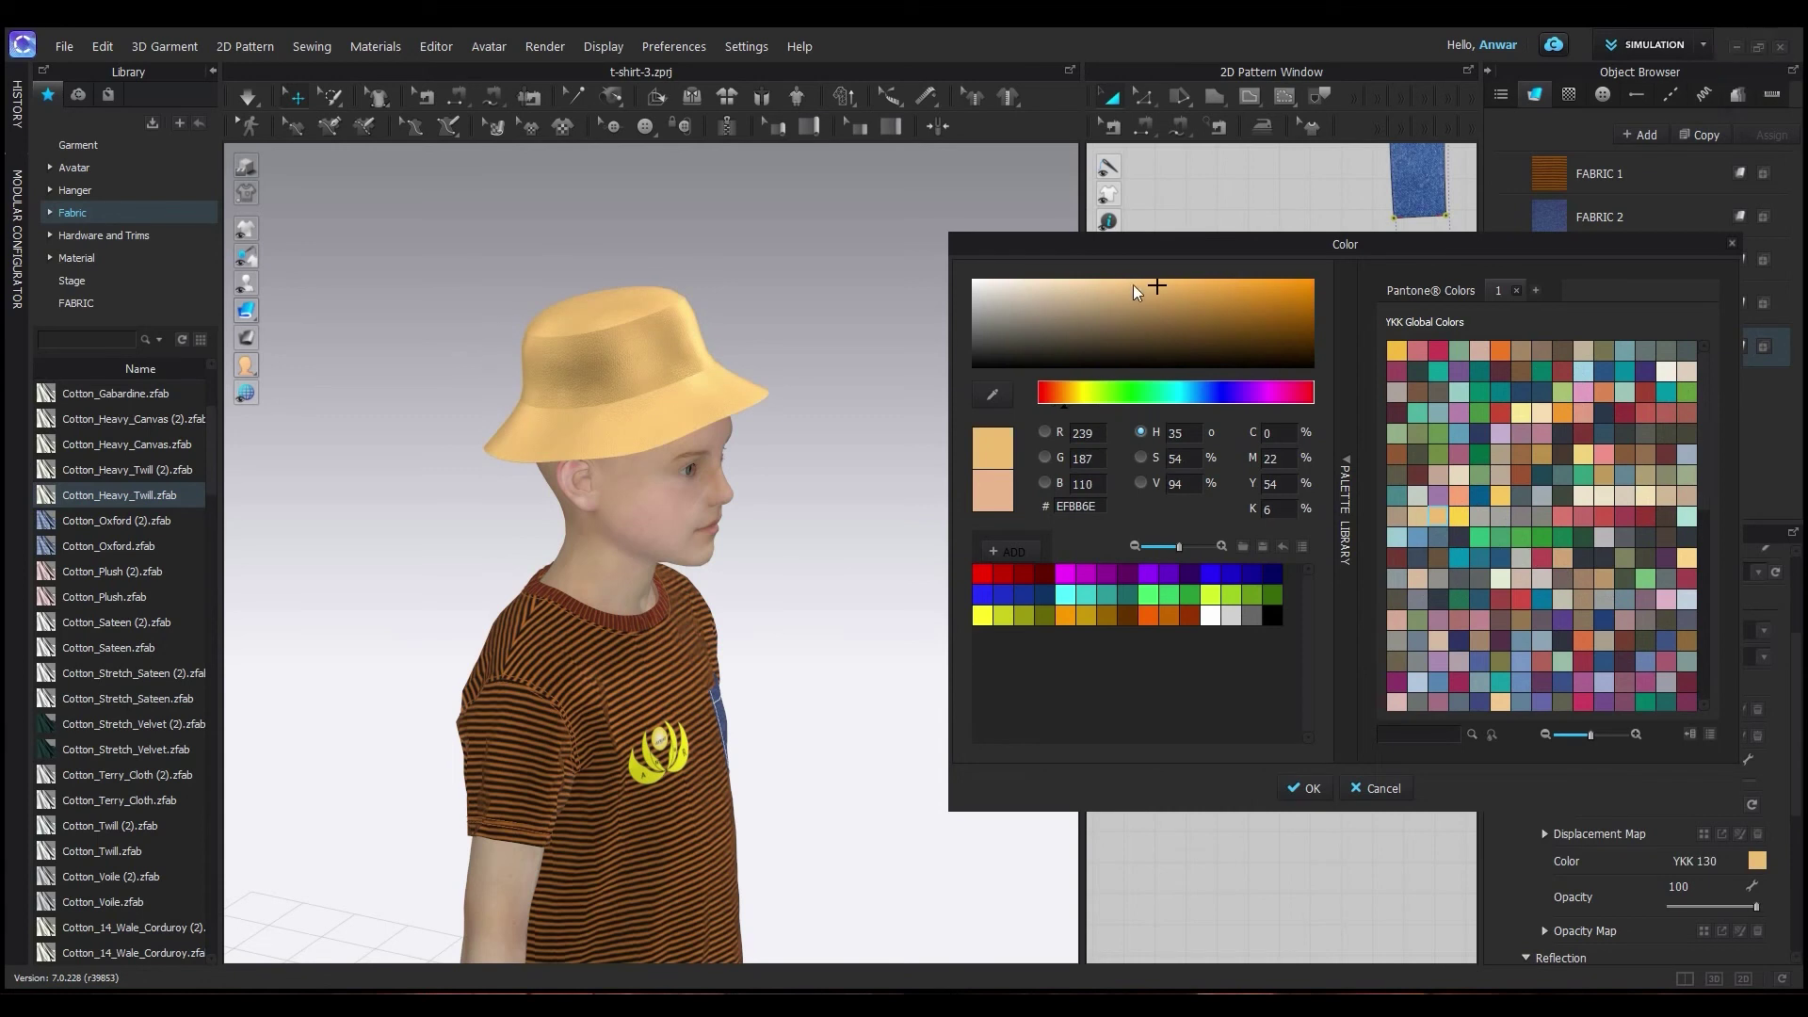
pyautogui.moveTo(1132, 284); pyautogui.dragTo(1104, 290)
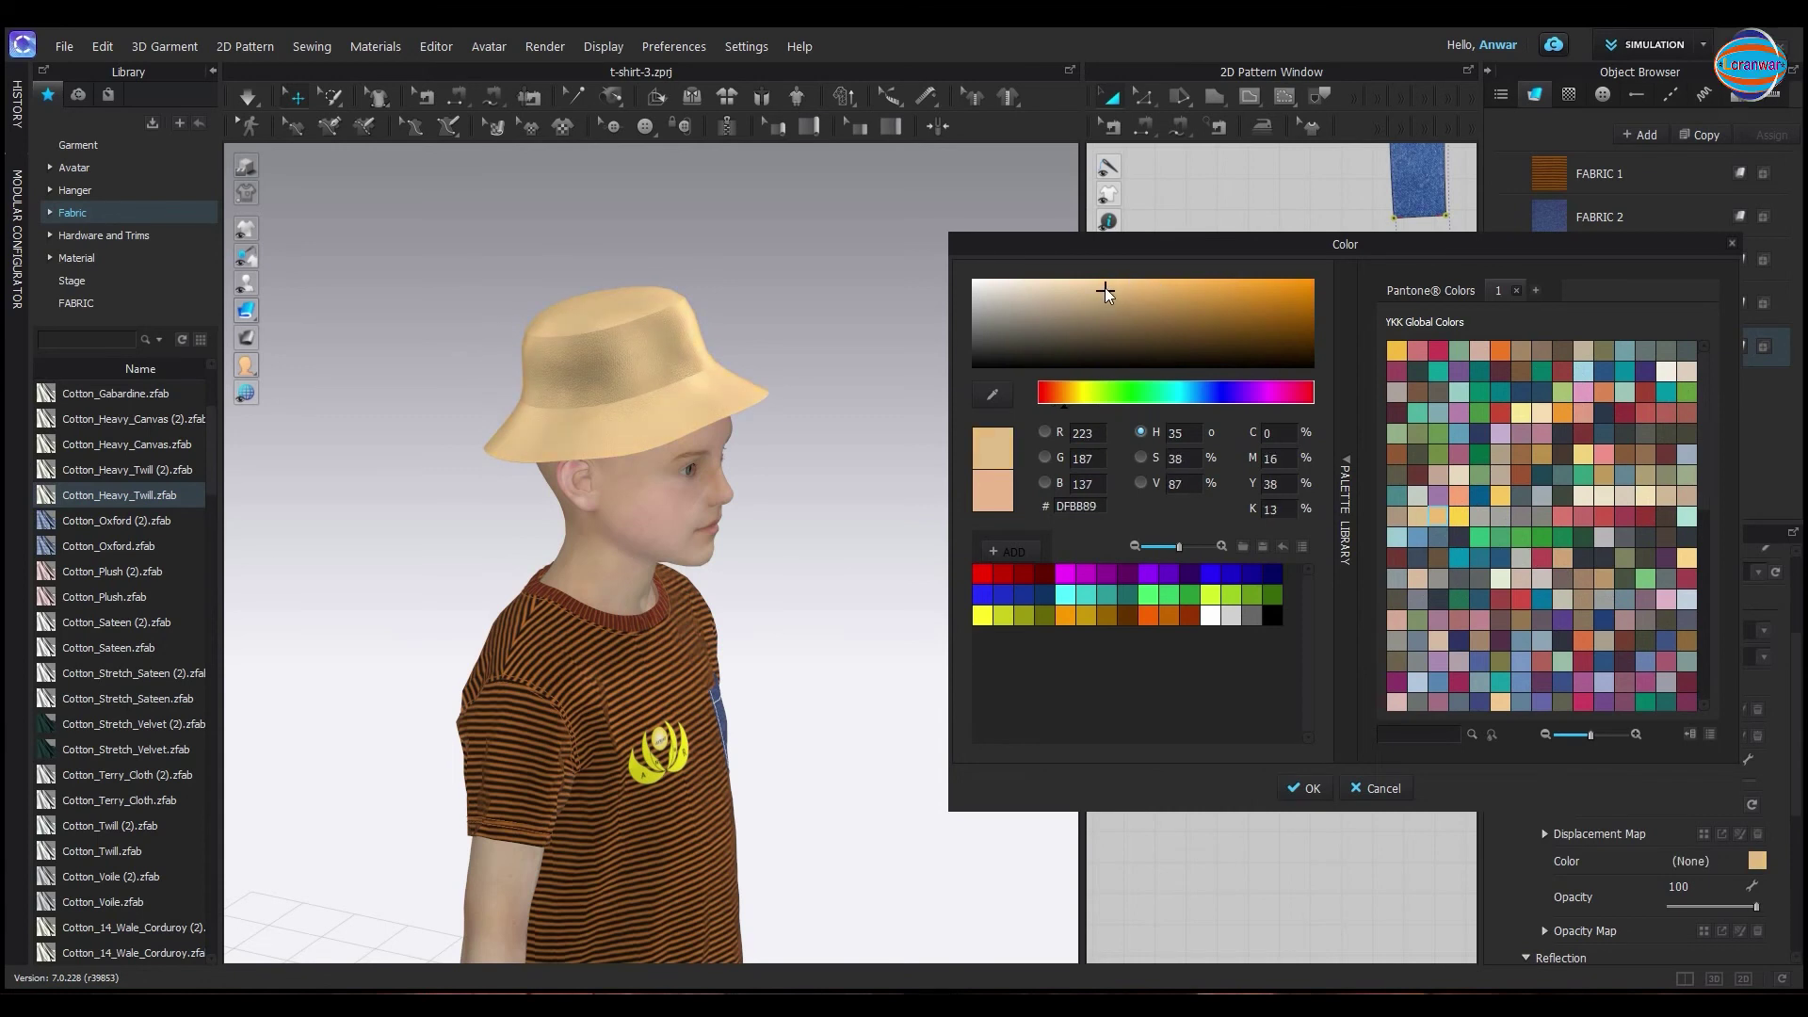
pyautogui.click(1115, 286)
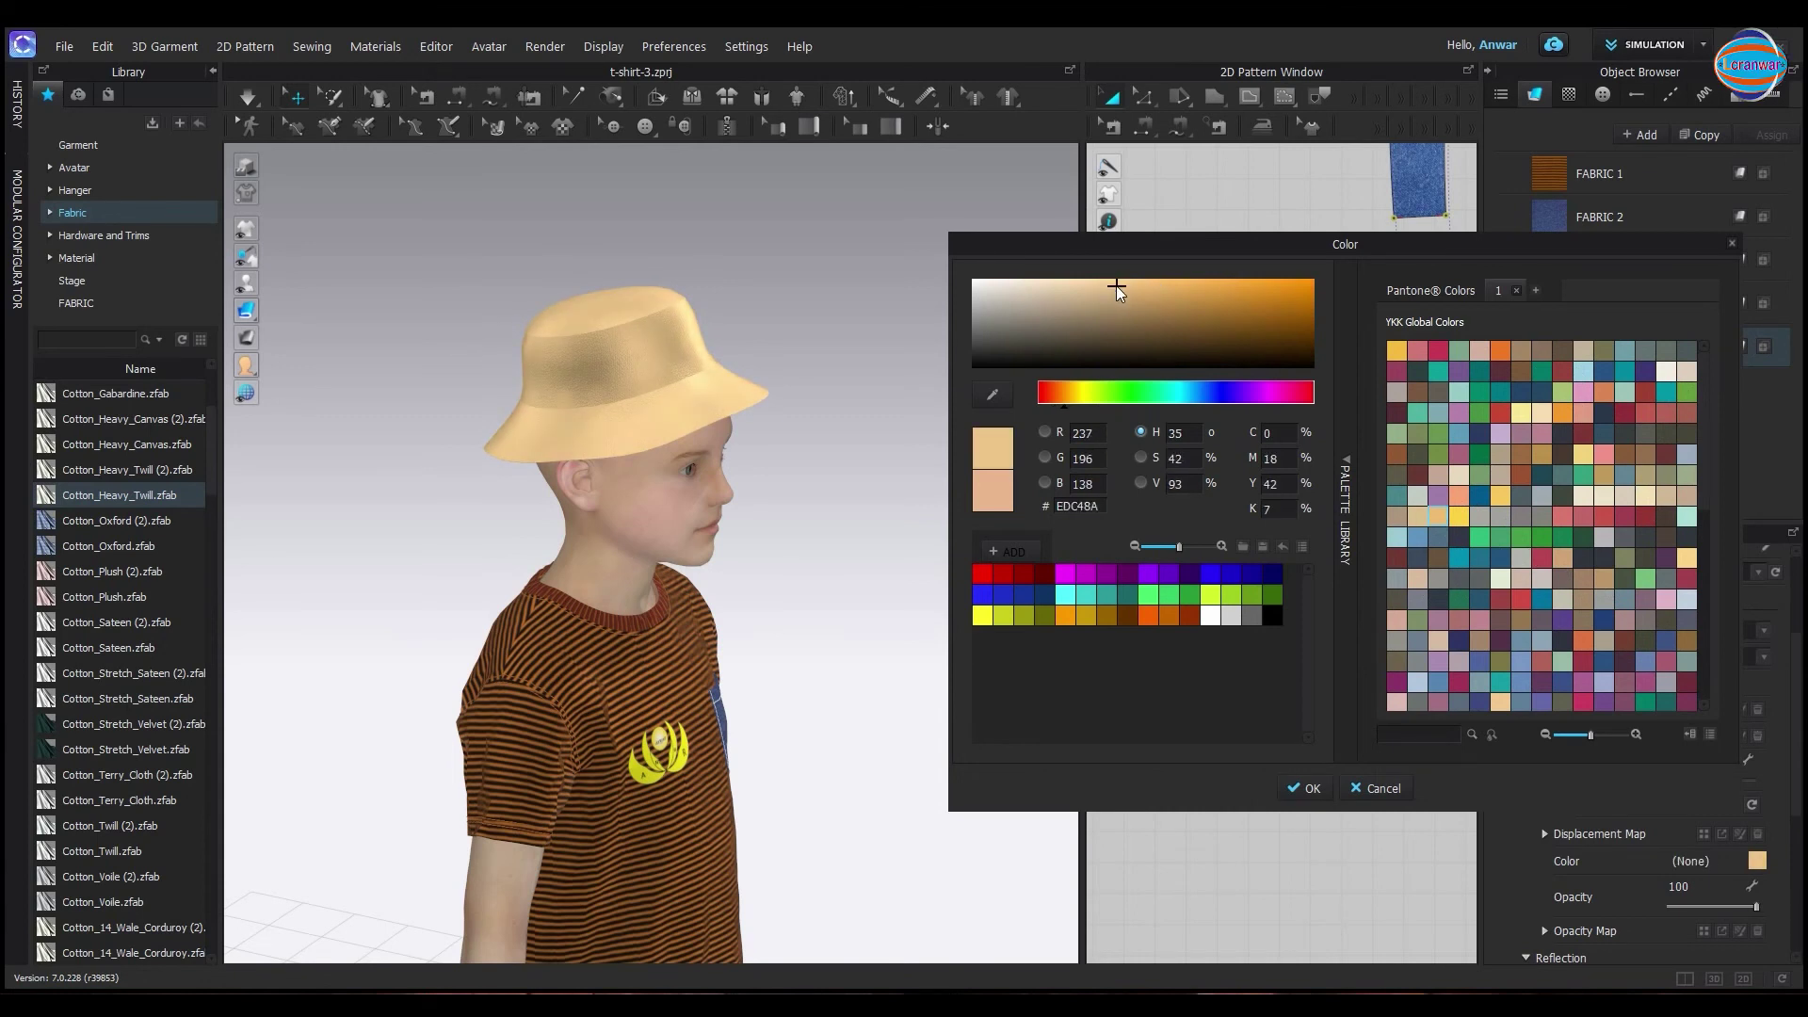
pyautogui.click(1304, 788)
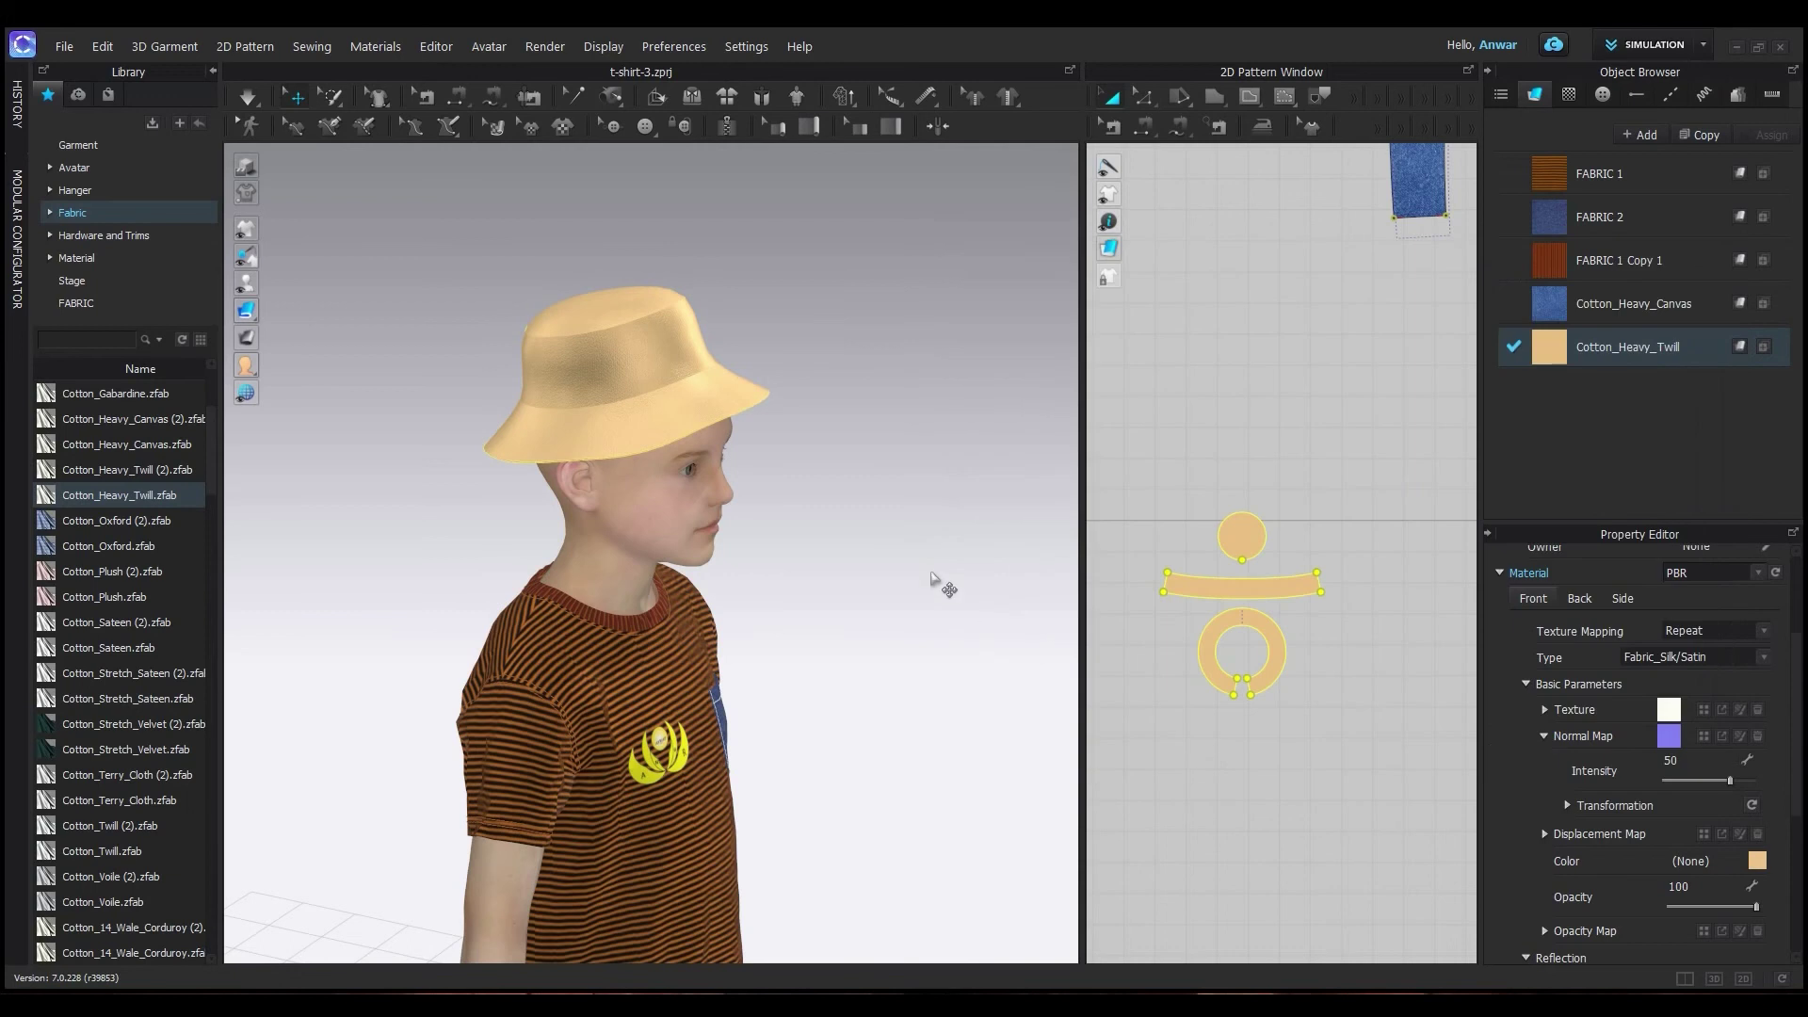
# Zoom and orbit to a level front view of the hat, then deselect the pieces
pyautogui.moveTo(780, 508)
pyautogui.mouseDown(button='right')
pyautogui.moveTo(545, 471)
pyautogui.moveTo(606, 492)
pyautogui.mouseUp(button='right')
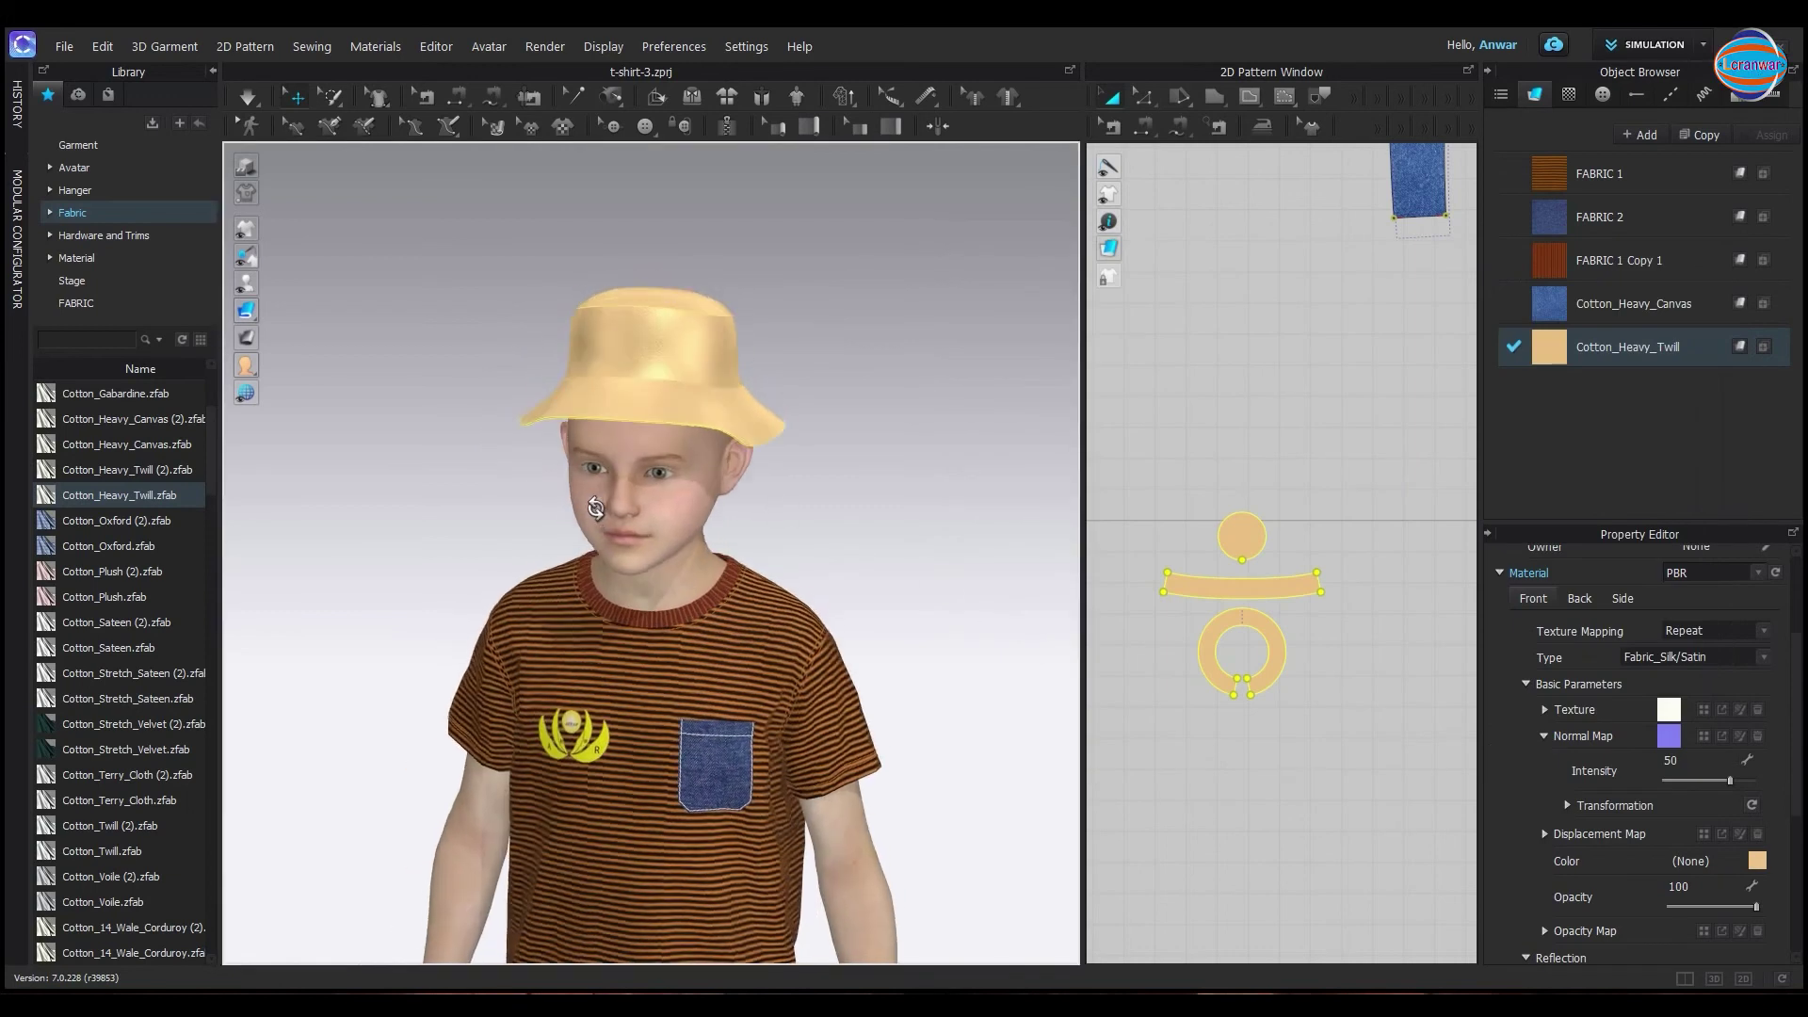
pyautogui.scroll(2, 610, 482)
pyautogui.scroll(2, 621, 482)
pyautogui.scroll(2, 648, 485)
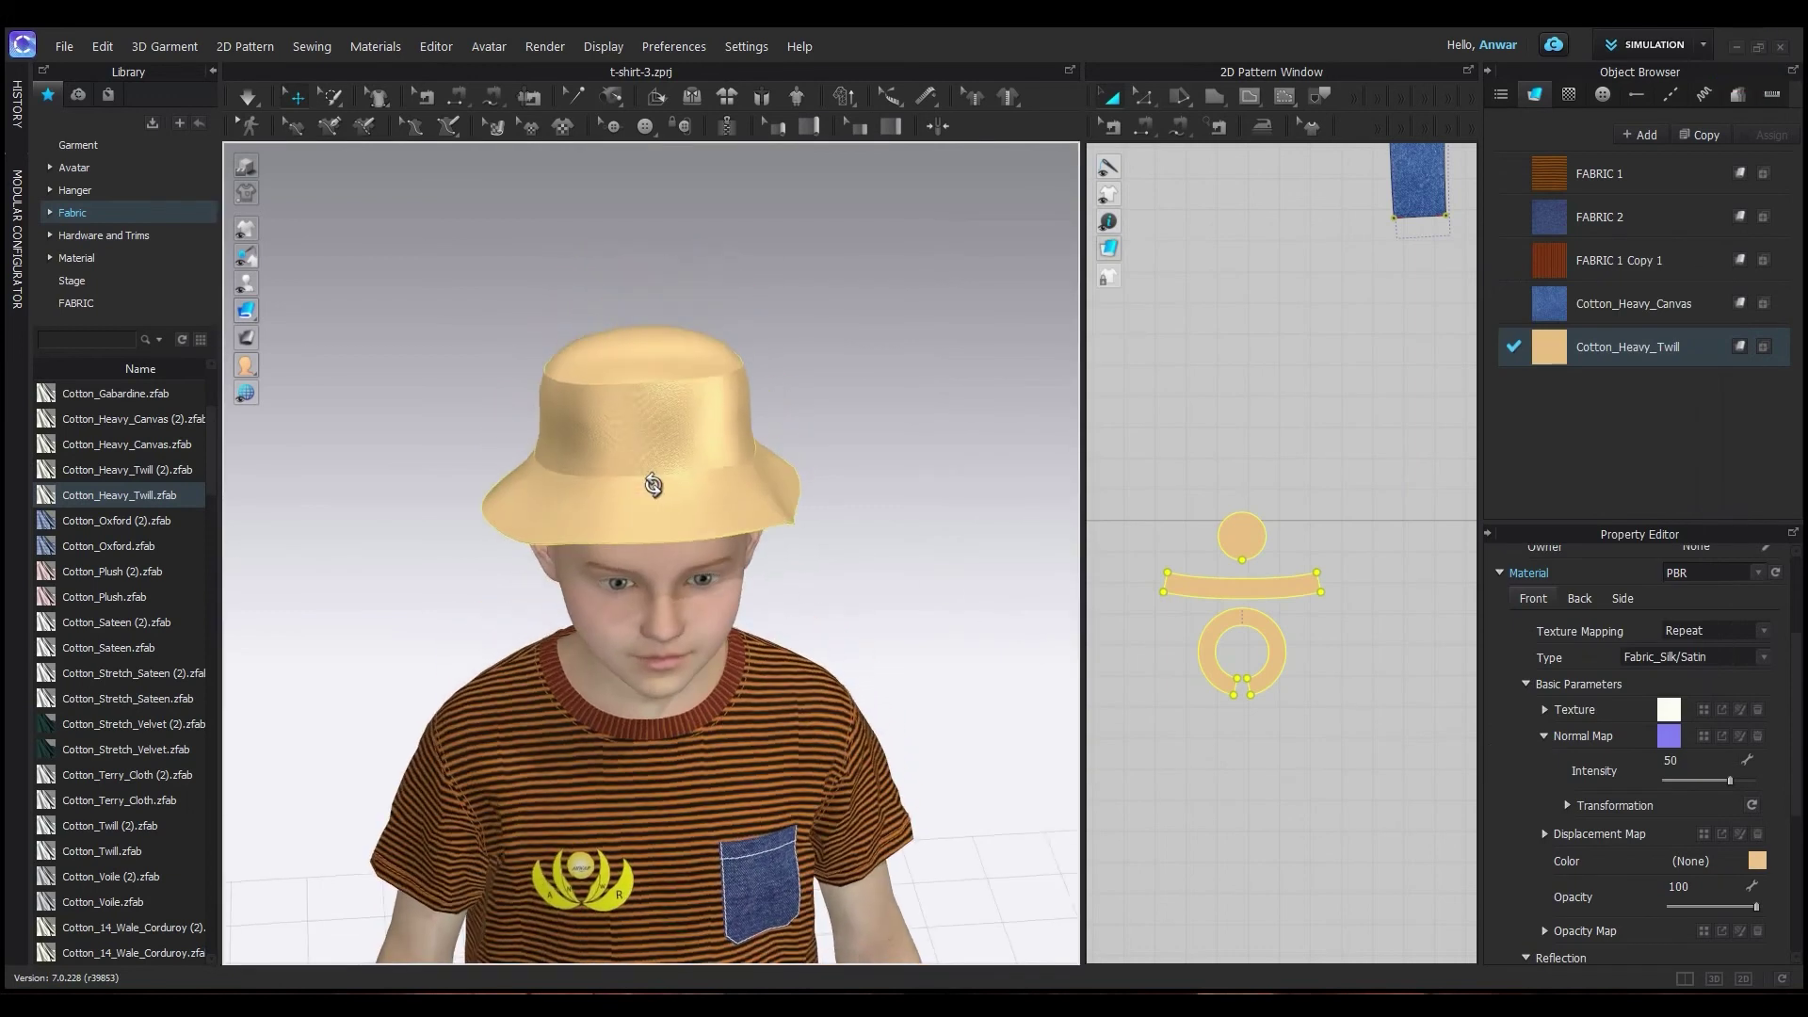
pyautogui.scroll(2, 643, 470)
pyautogui.scroll(-2, 637, 472)
pyautogui.scroll(-2, 654, 471)
pyautogui.scroll(-2, 654, 472)
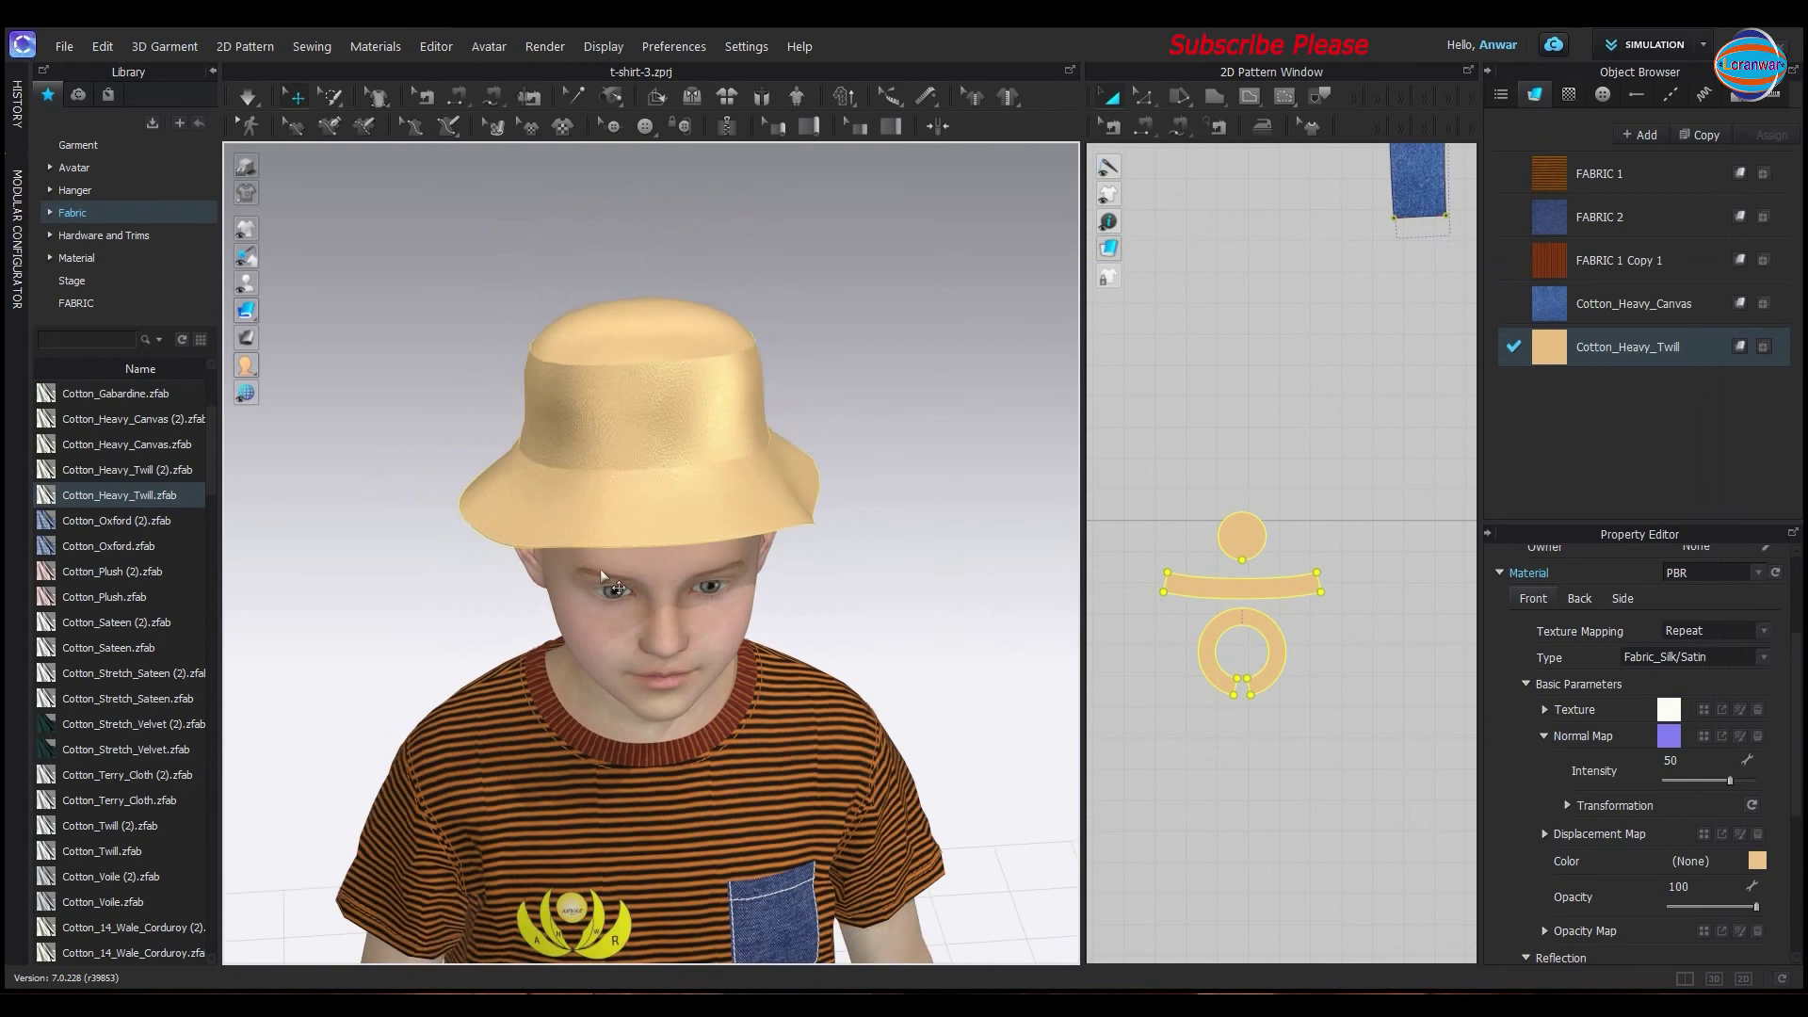
pyautogui.moveTo(654, 472); pyautogui.dragTo(614, 528, button='right')
pyautogui.click(1286, 793)
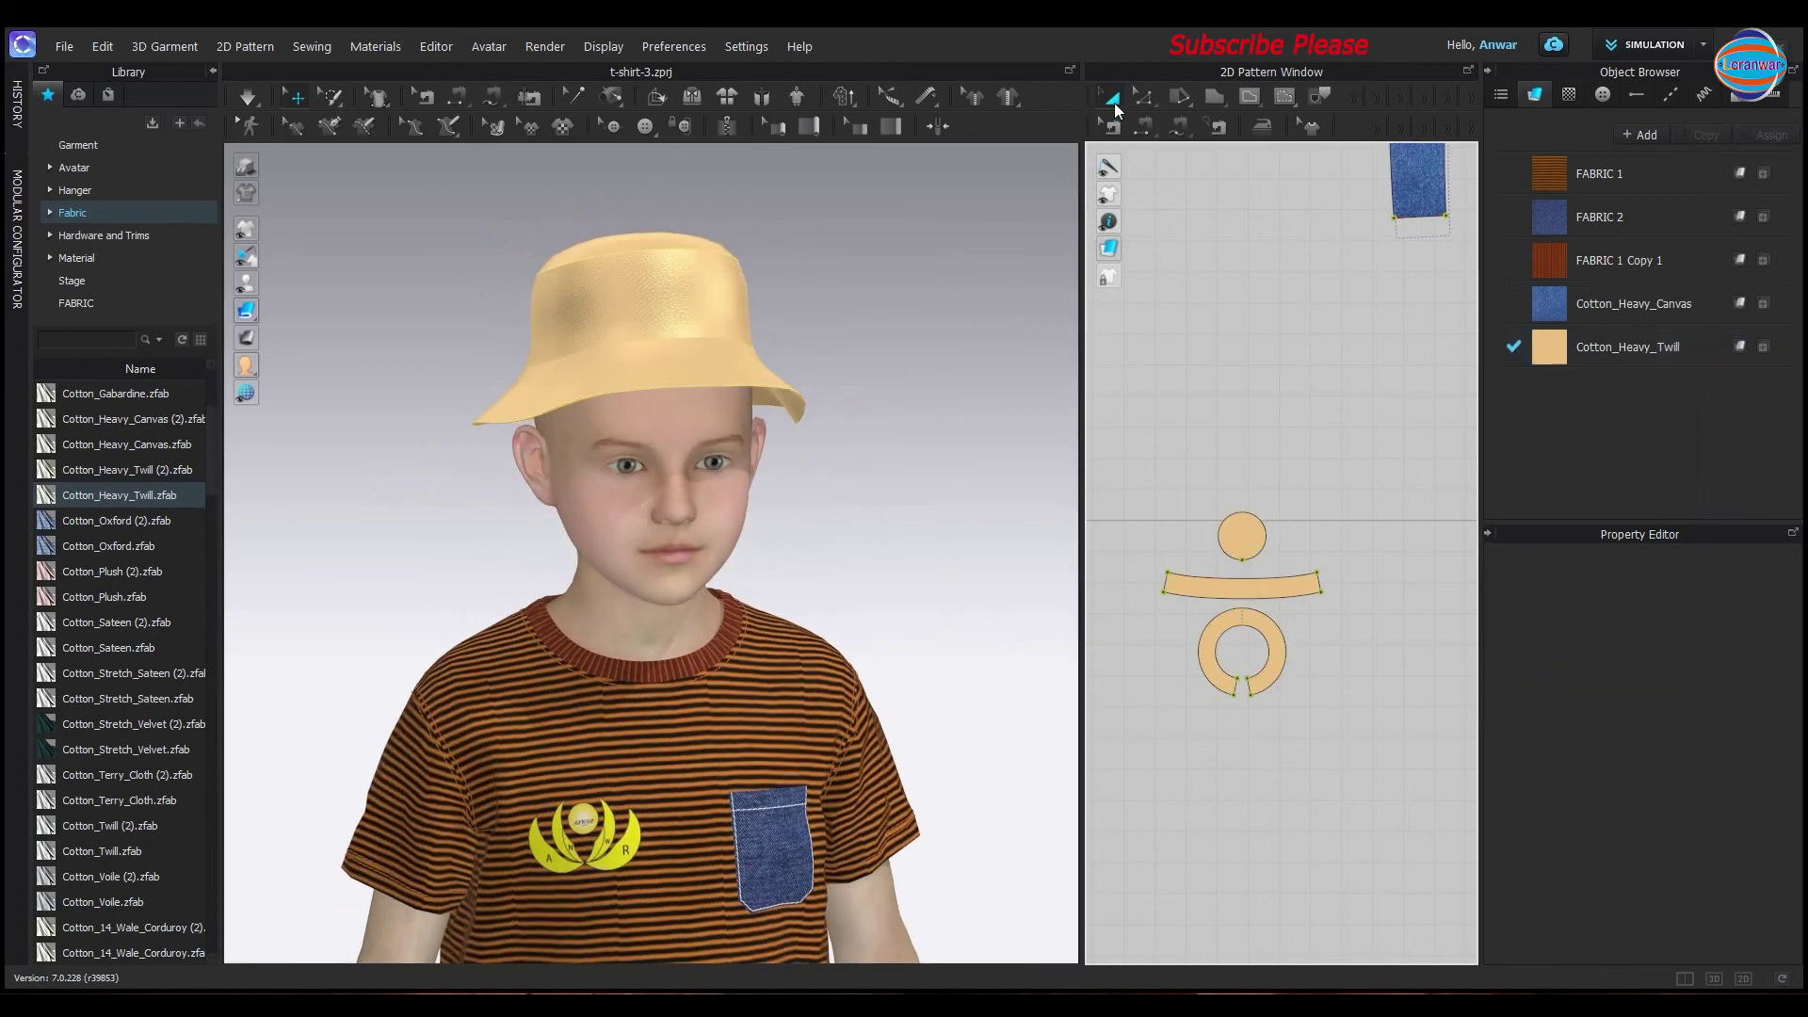
# Give the brim ring piece an Add'l Thickness - Rendering of 3.0
pyautogui.click(1269, 665)
pyautogui.scroll(-5, 1662, 831)
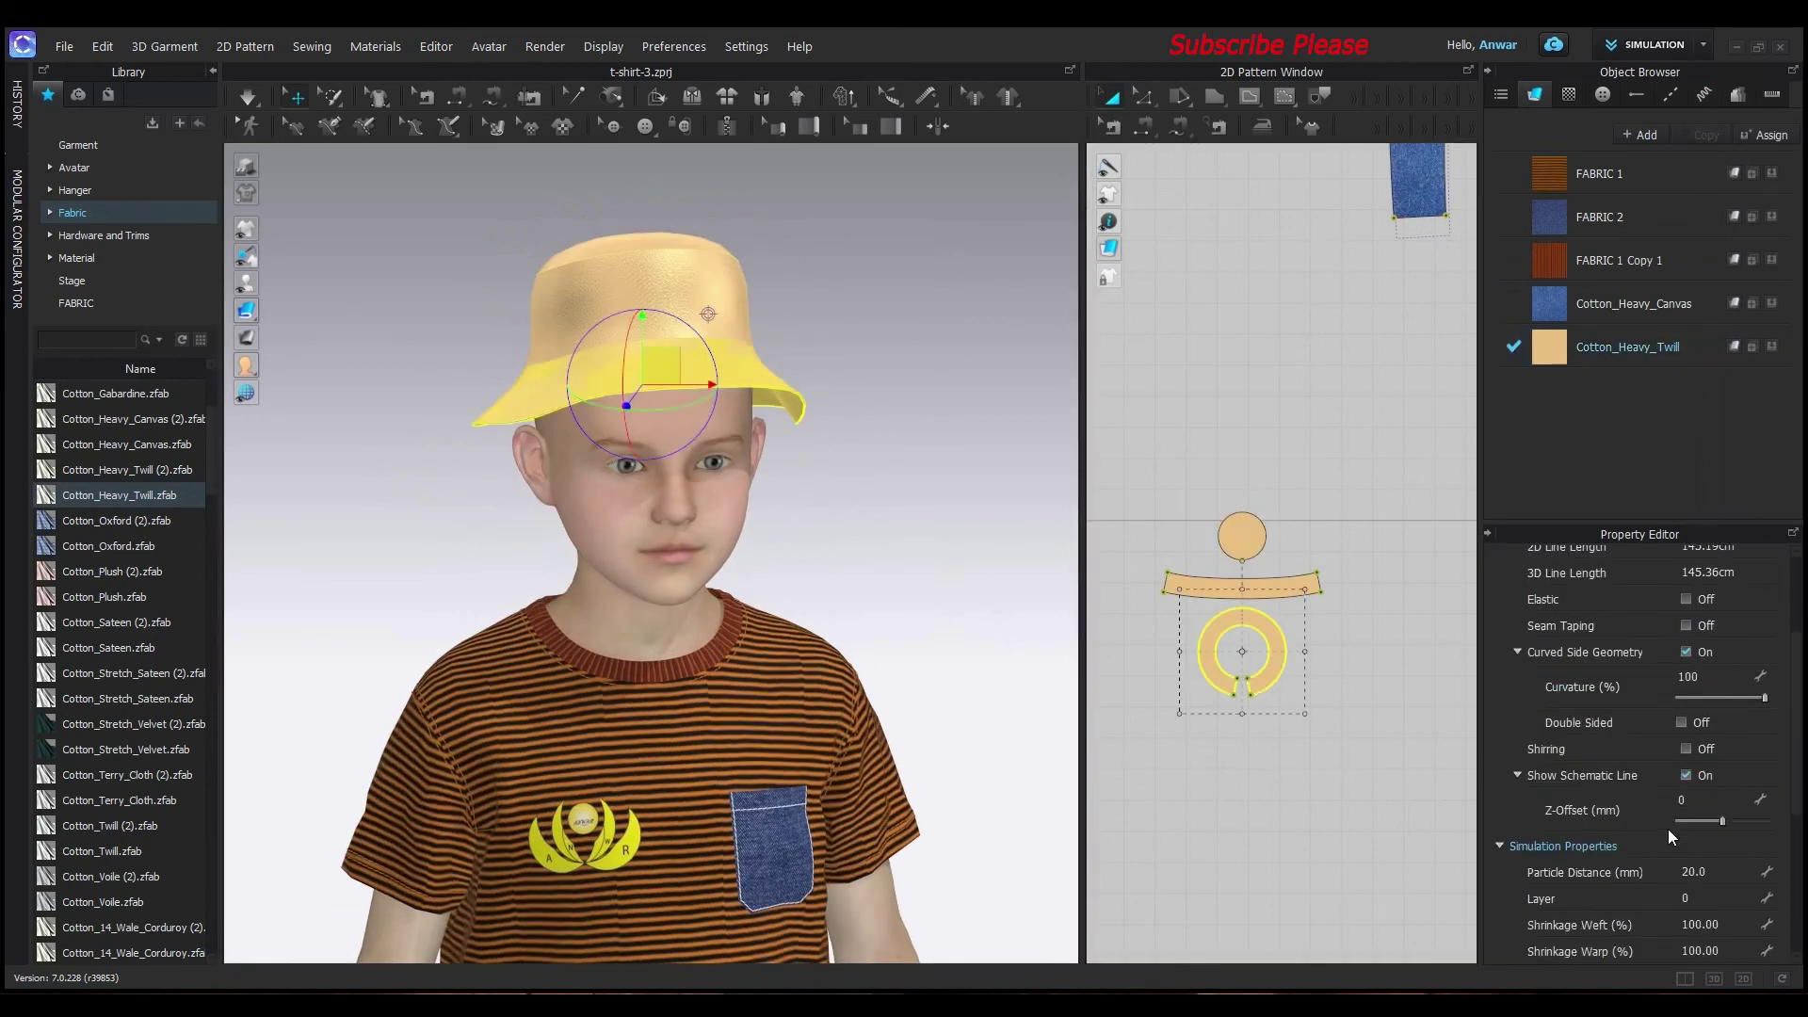
pyautogui.scroll(-2, 1668, 827)
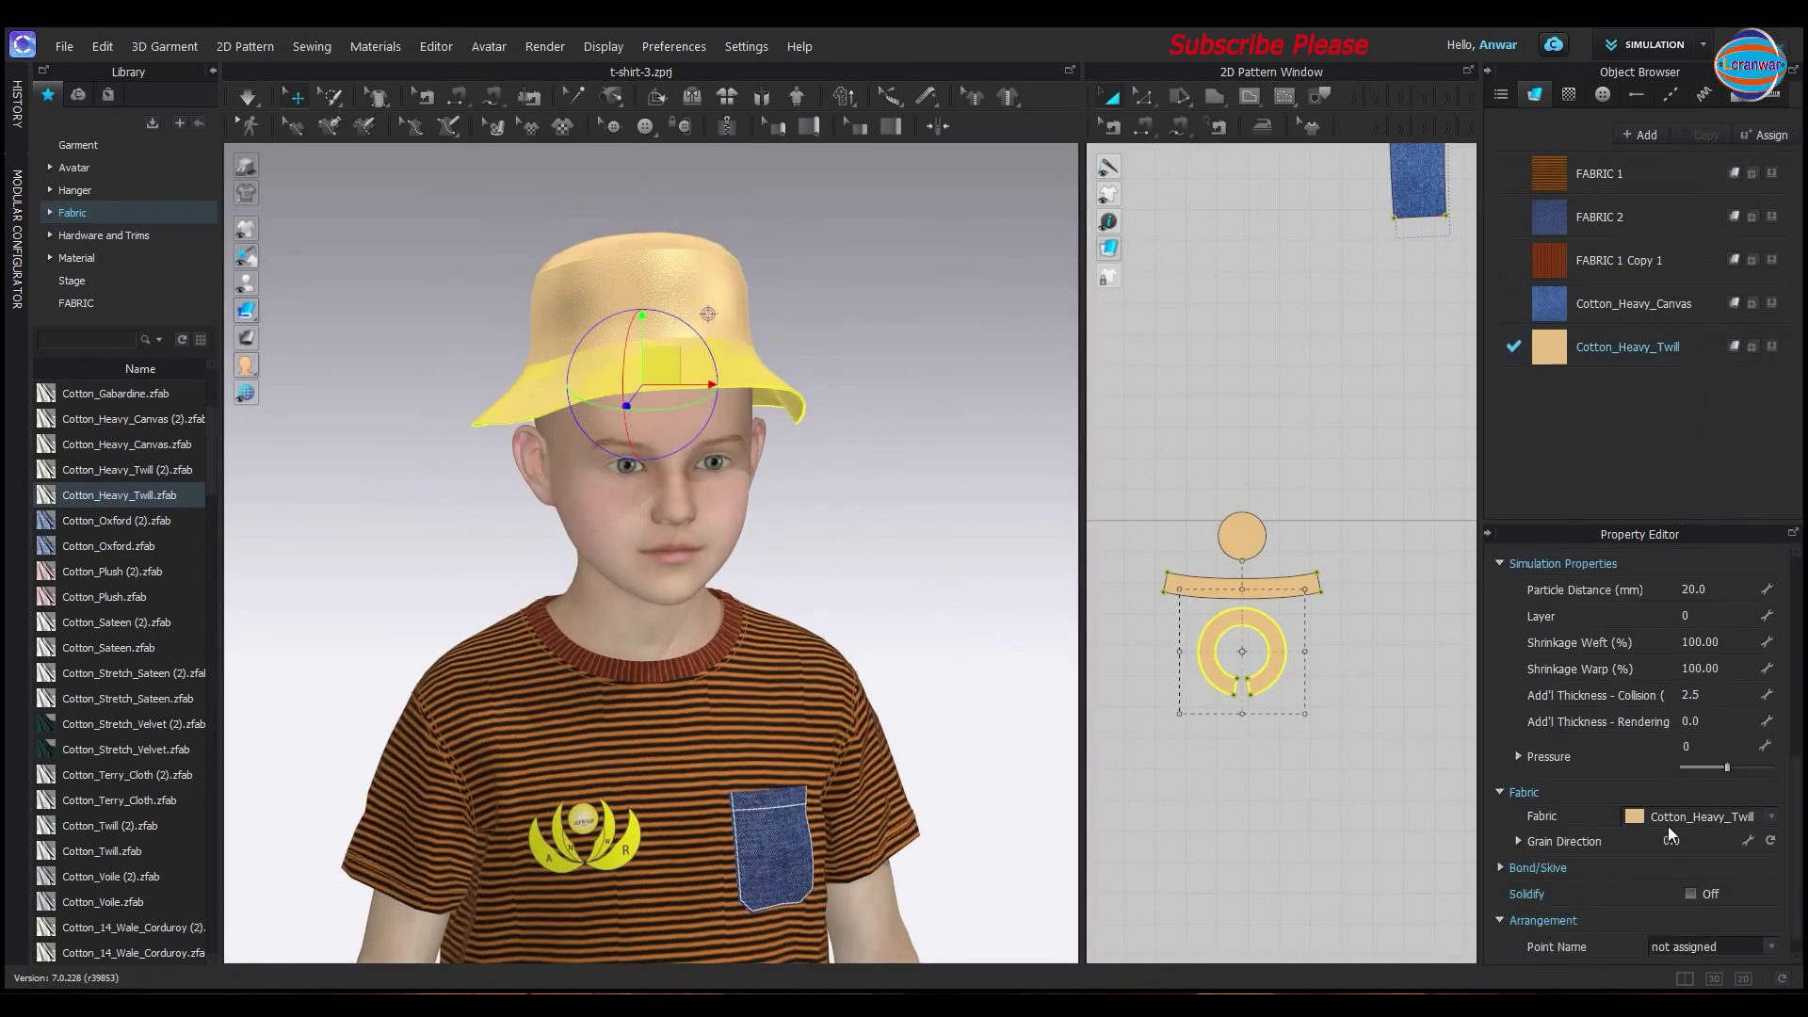
pyautogui.click(1700, 720)
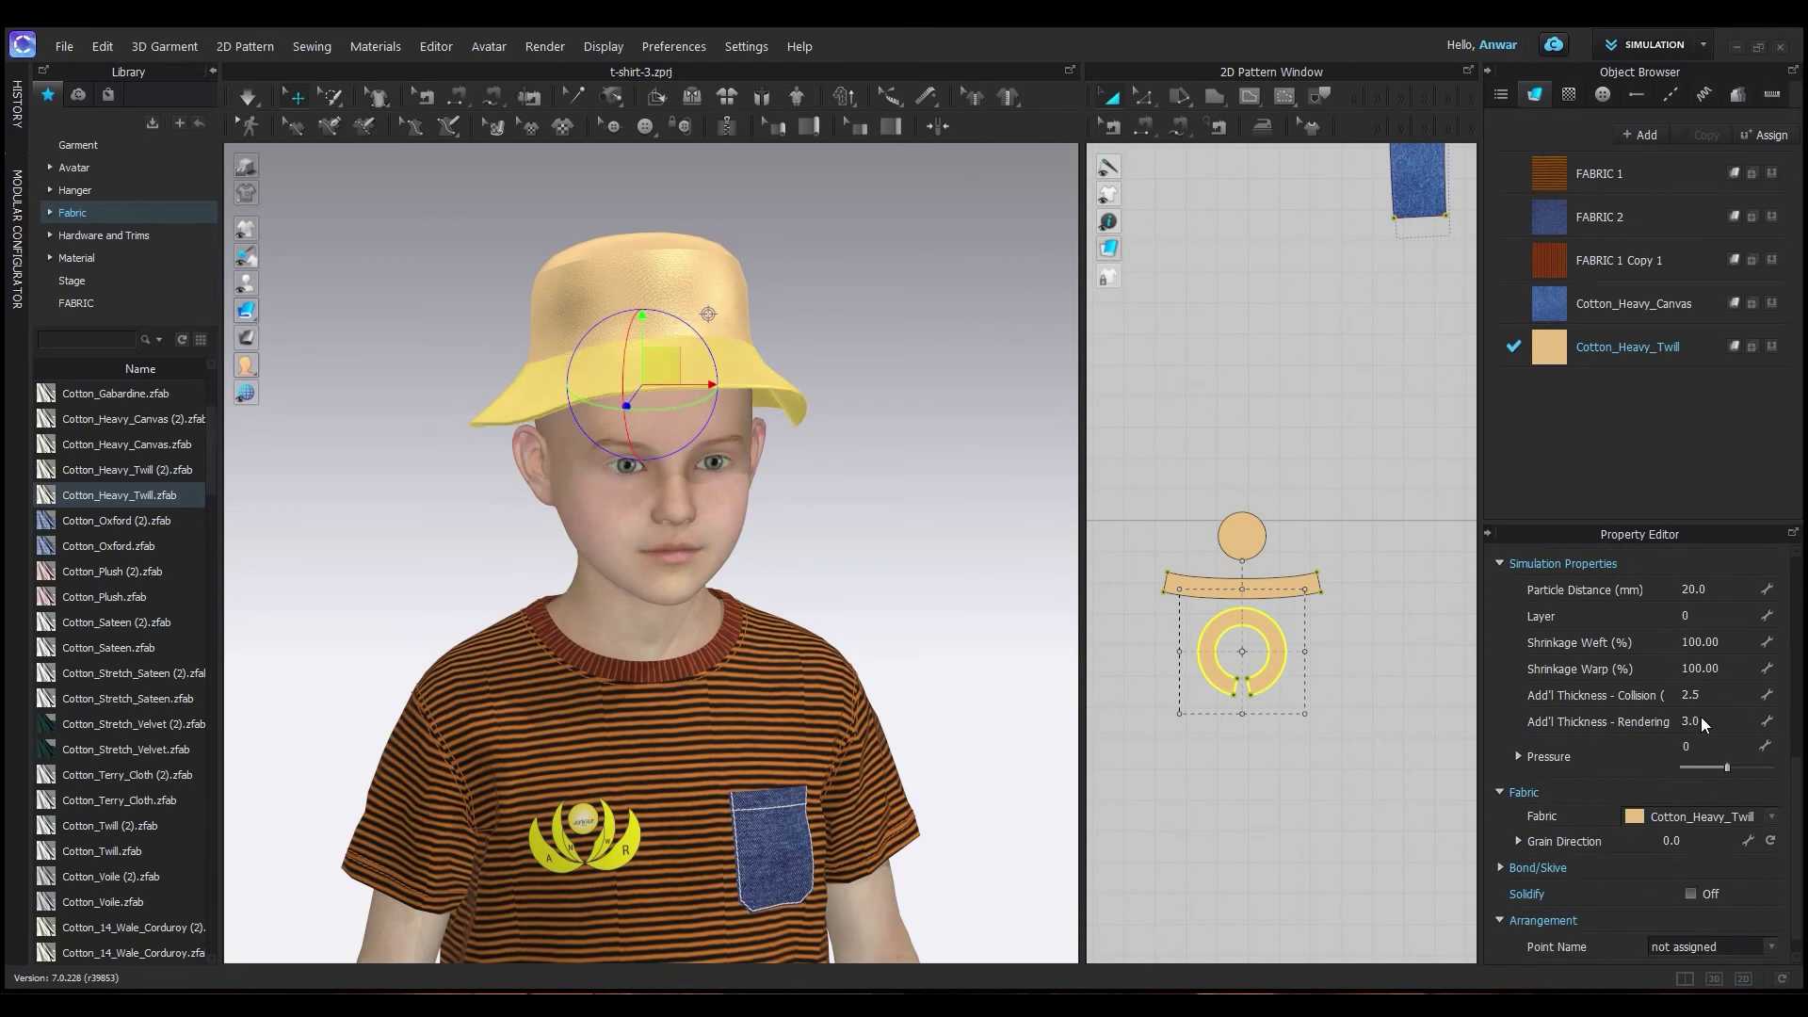
pyautogui.click(1189, 401)
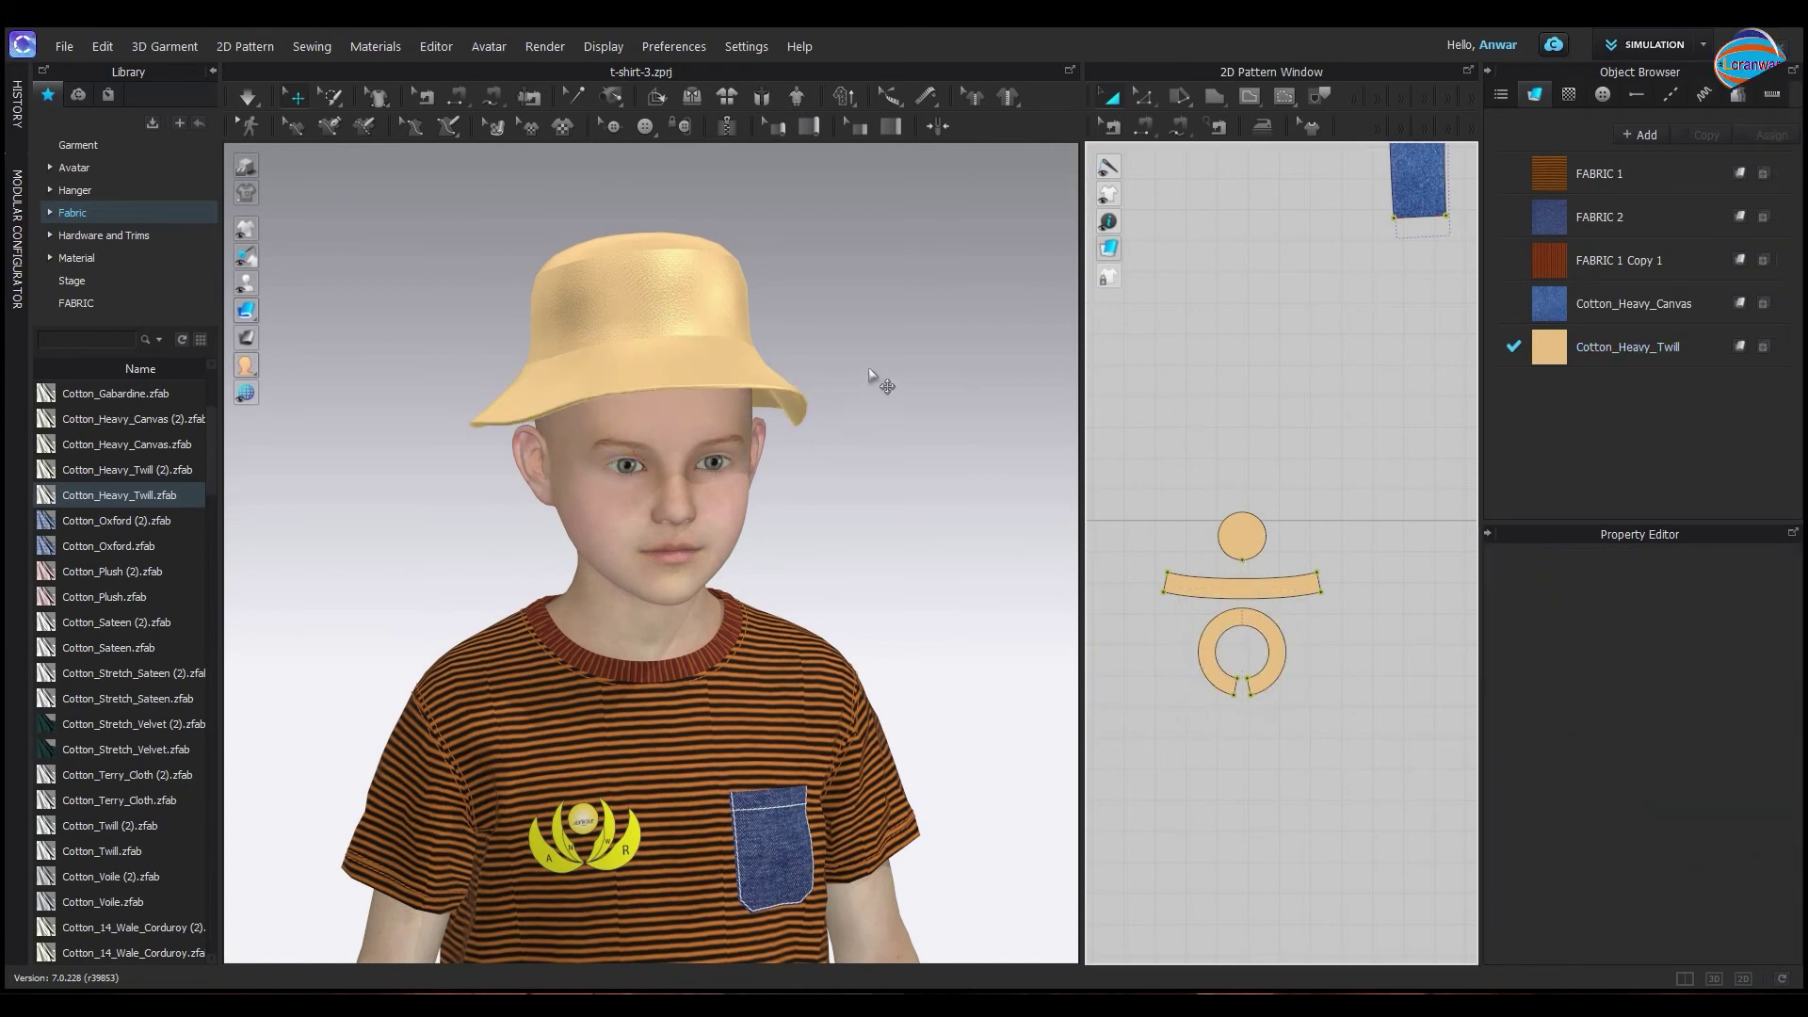
# Show the Hardware and Trims > Topstitch stitch files as thumbnails in a narrower library panel
pyautogui.moveTo(875, 382)
pyautogui.mouseDown(button='right')
pyautogui.moveTo(751, 324)
pyautogui.moveTo(799, 295)
pyautogui.moveTo(713, 327)
pyautogui.mouseUp(button='right')
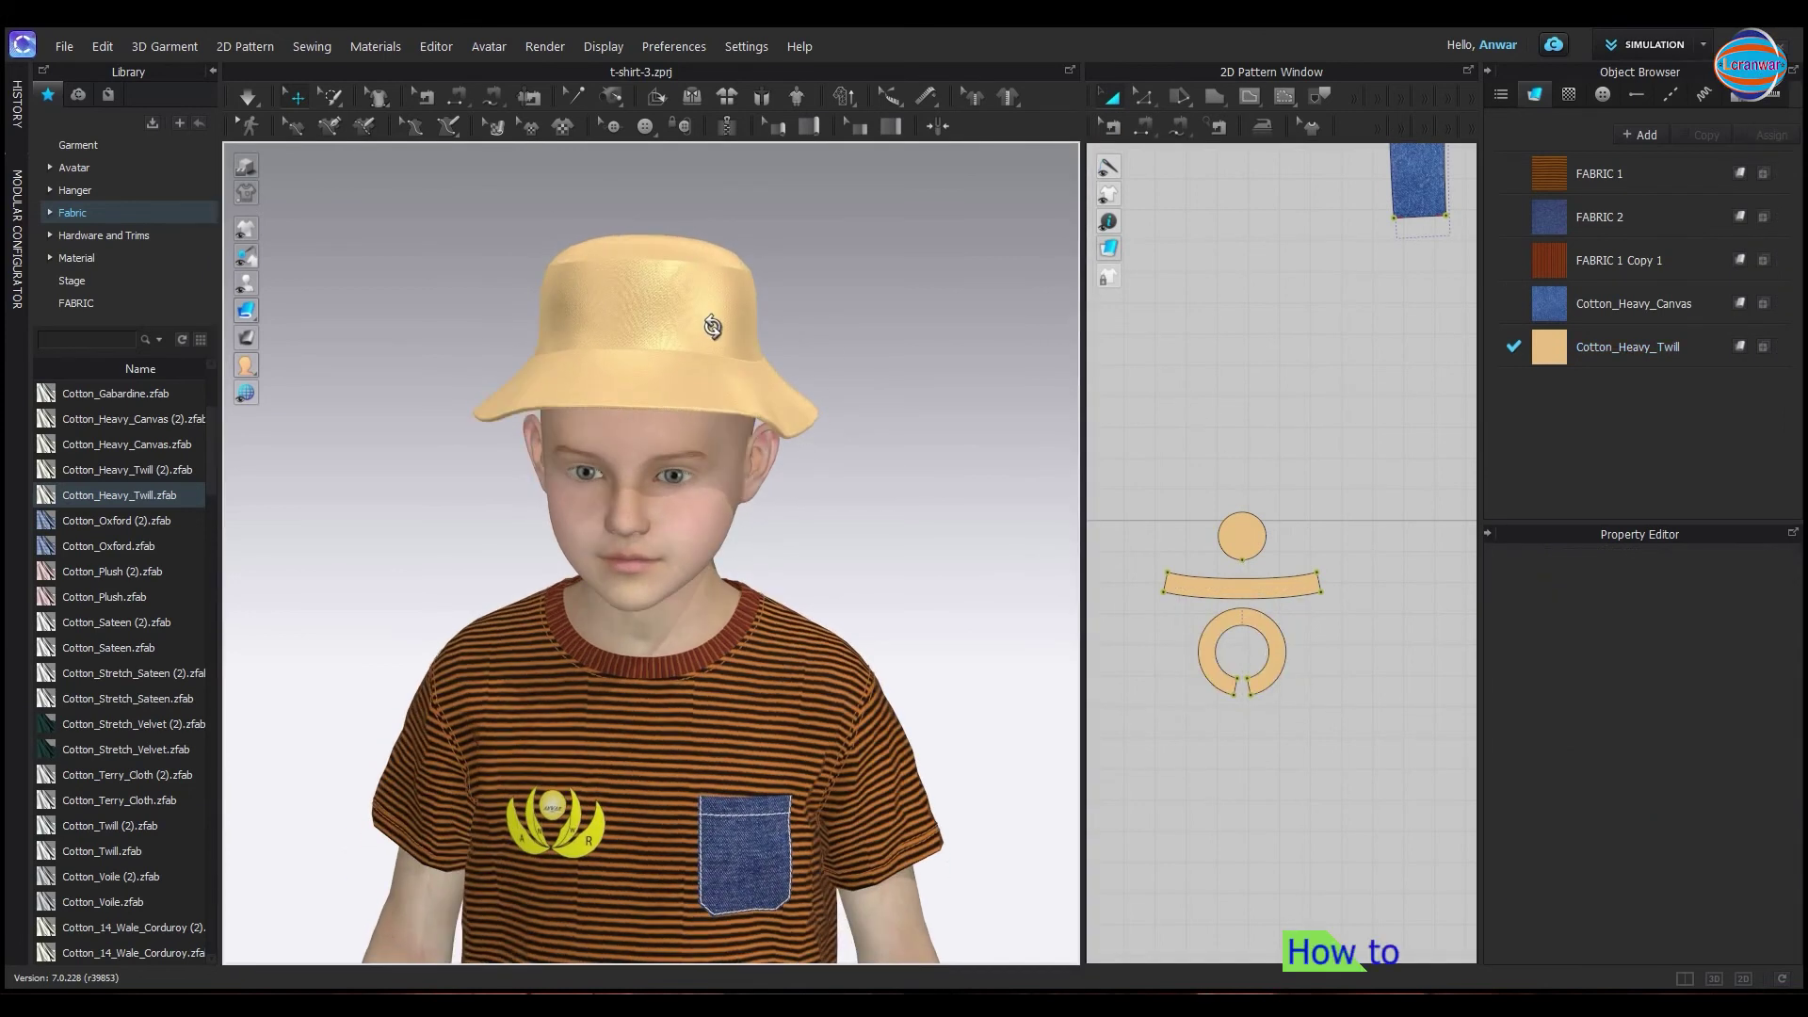
pyautogui.click(103, 235)
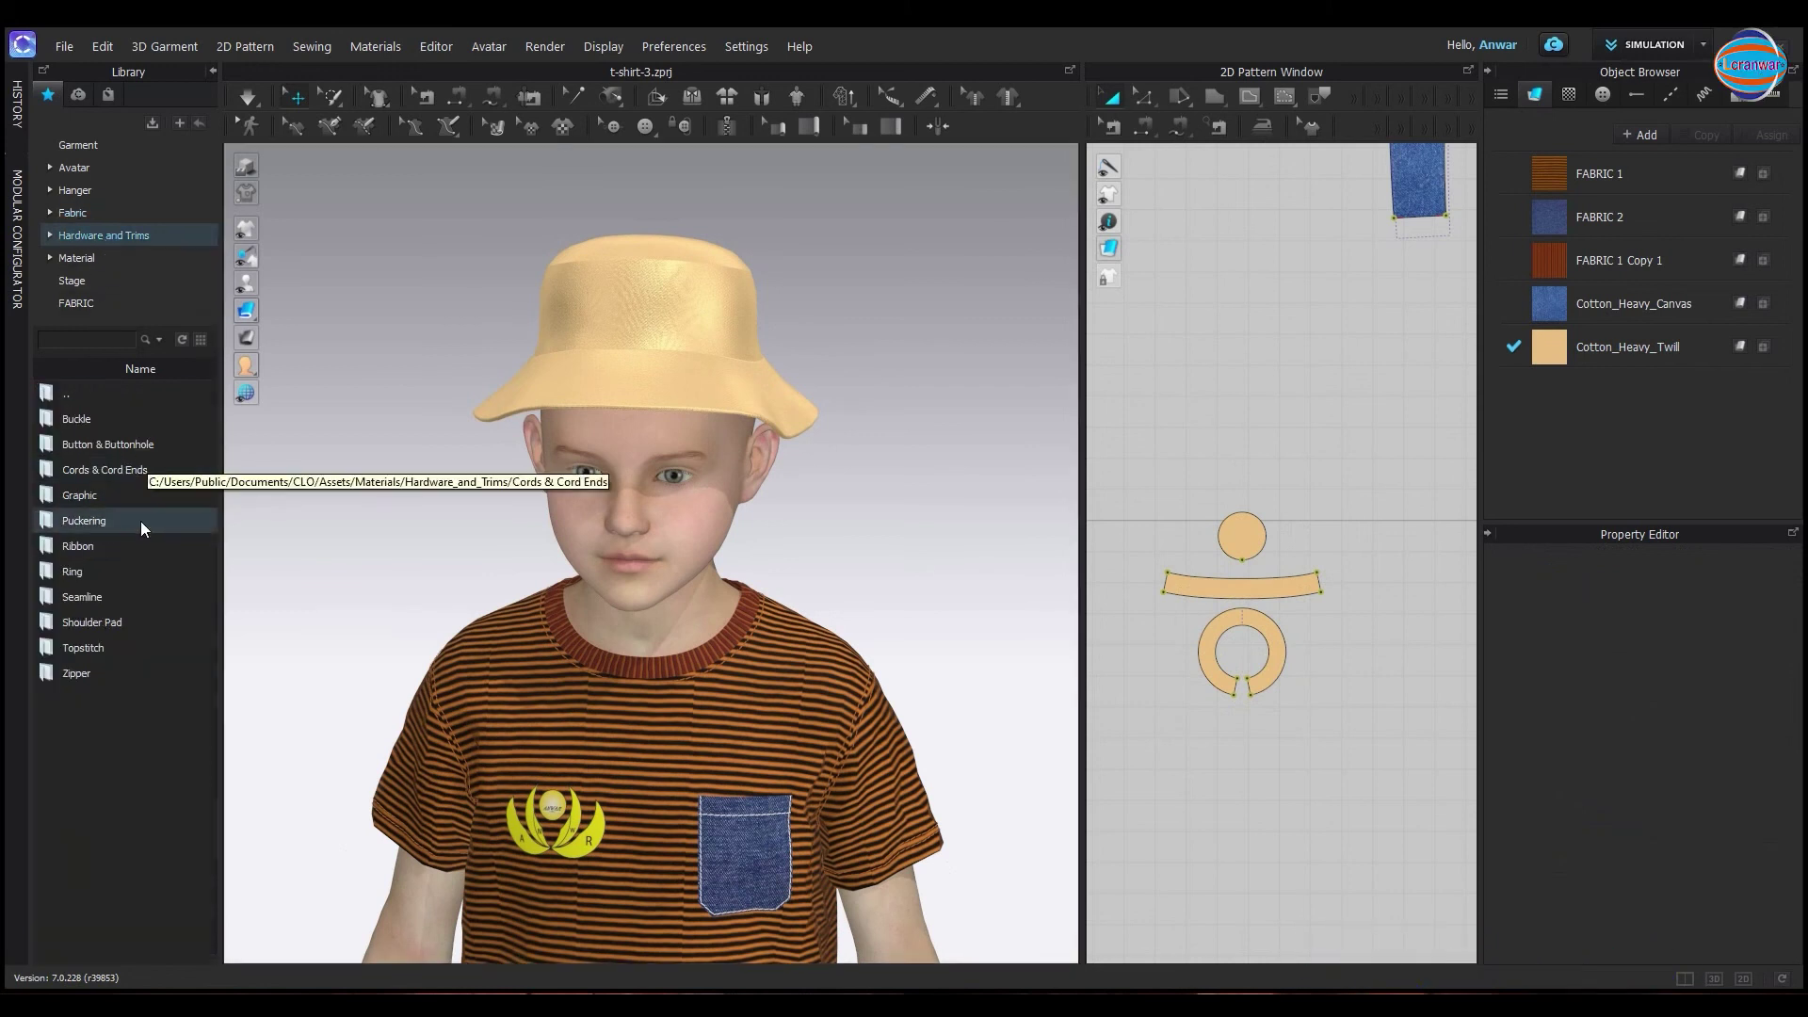
pyautogui.doubleClick(89, 653)
pyautogui.moveTo(113, 520); pyautogui.dragTo(392, 526)
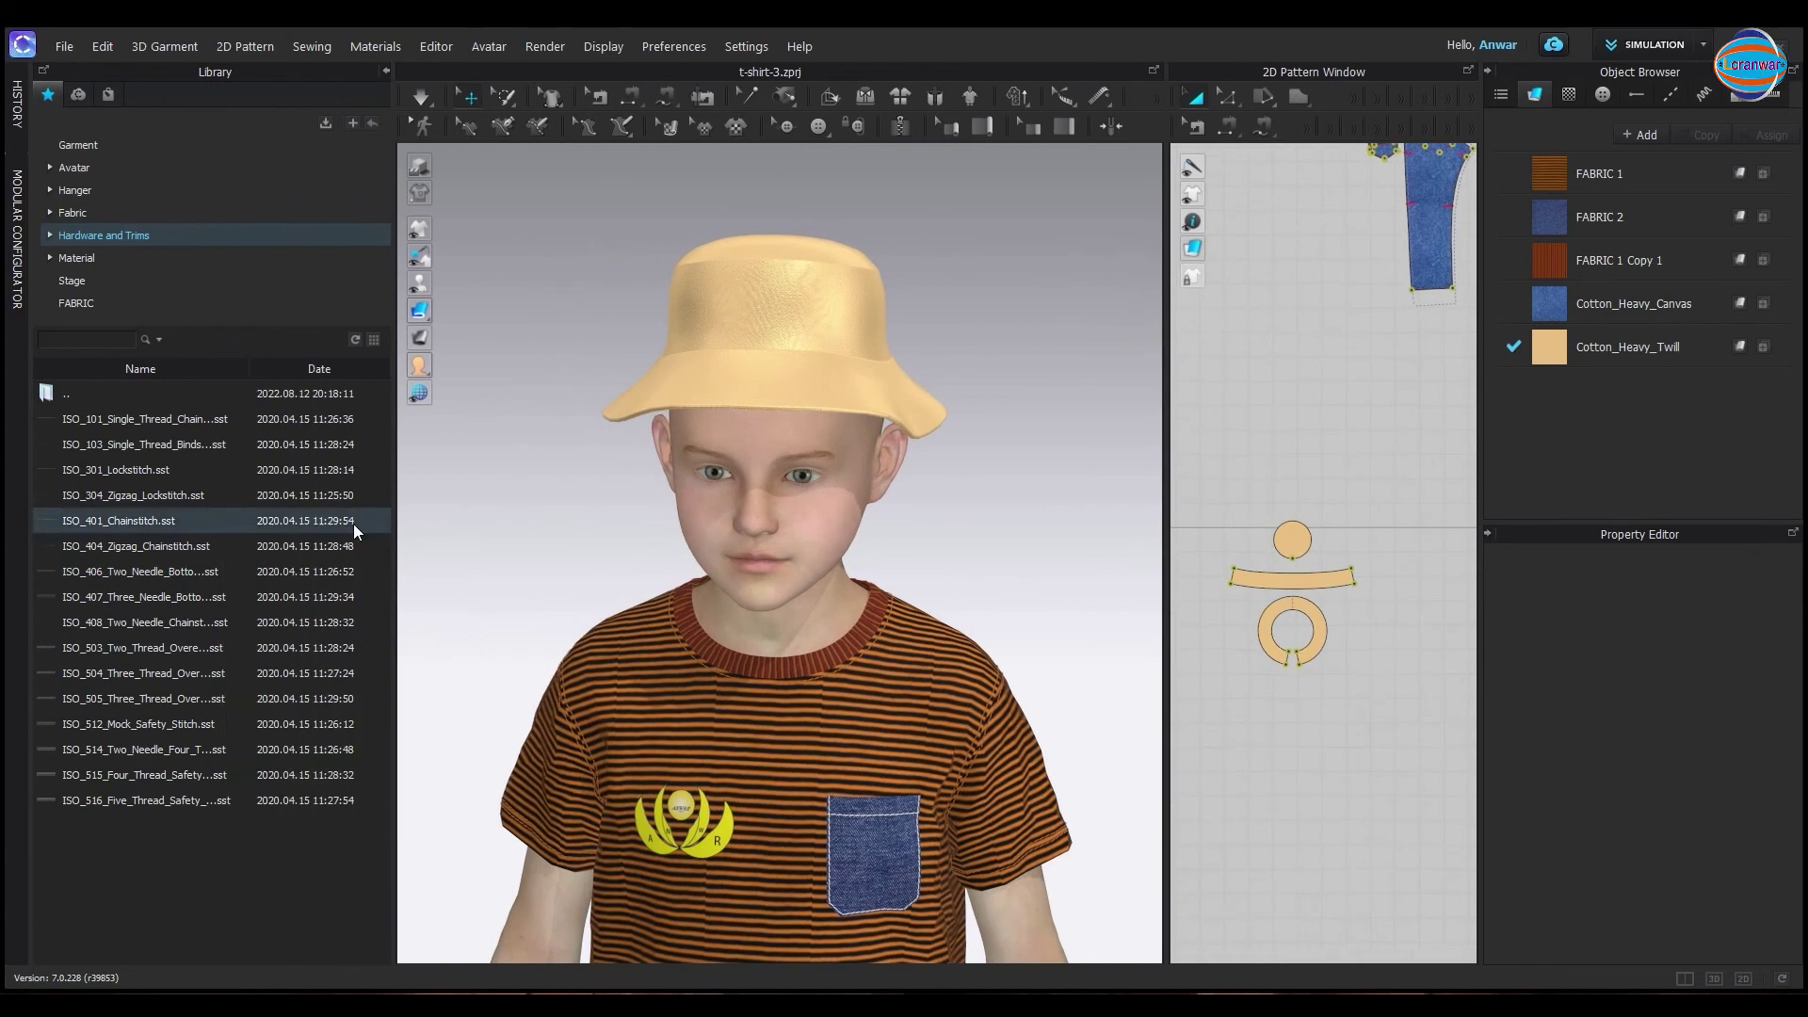
pyautogui.click(374, 340)
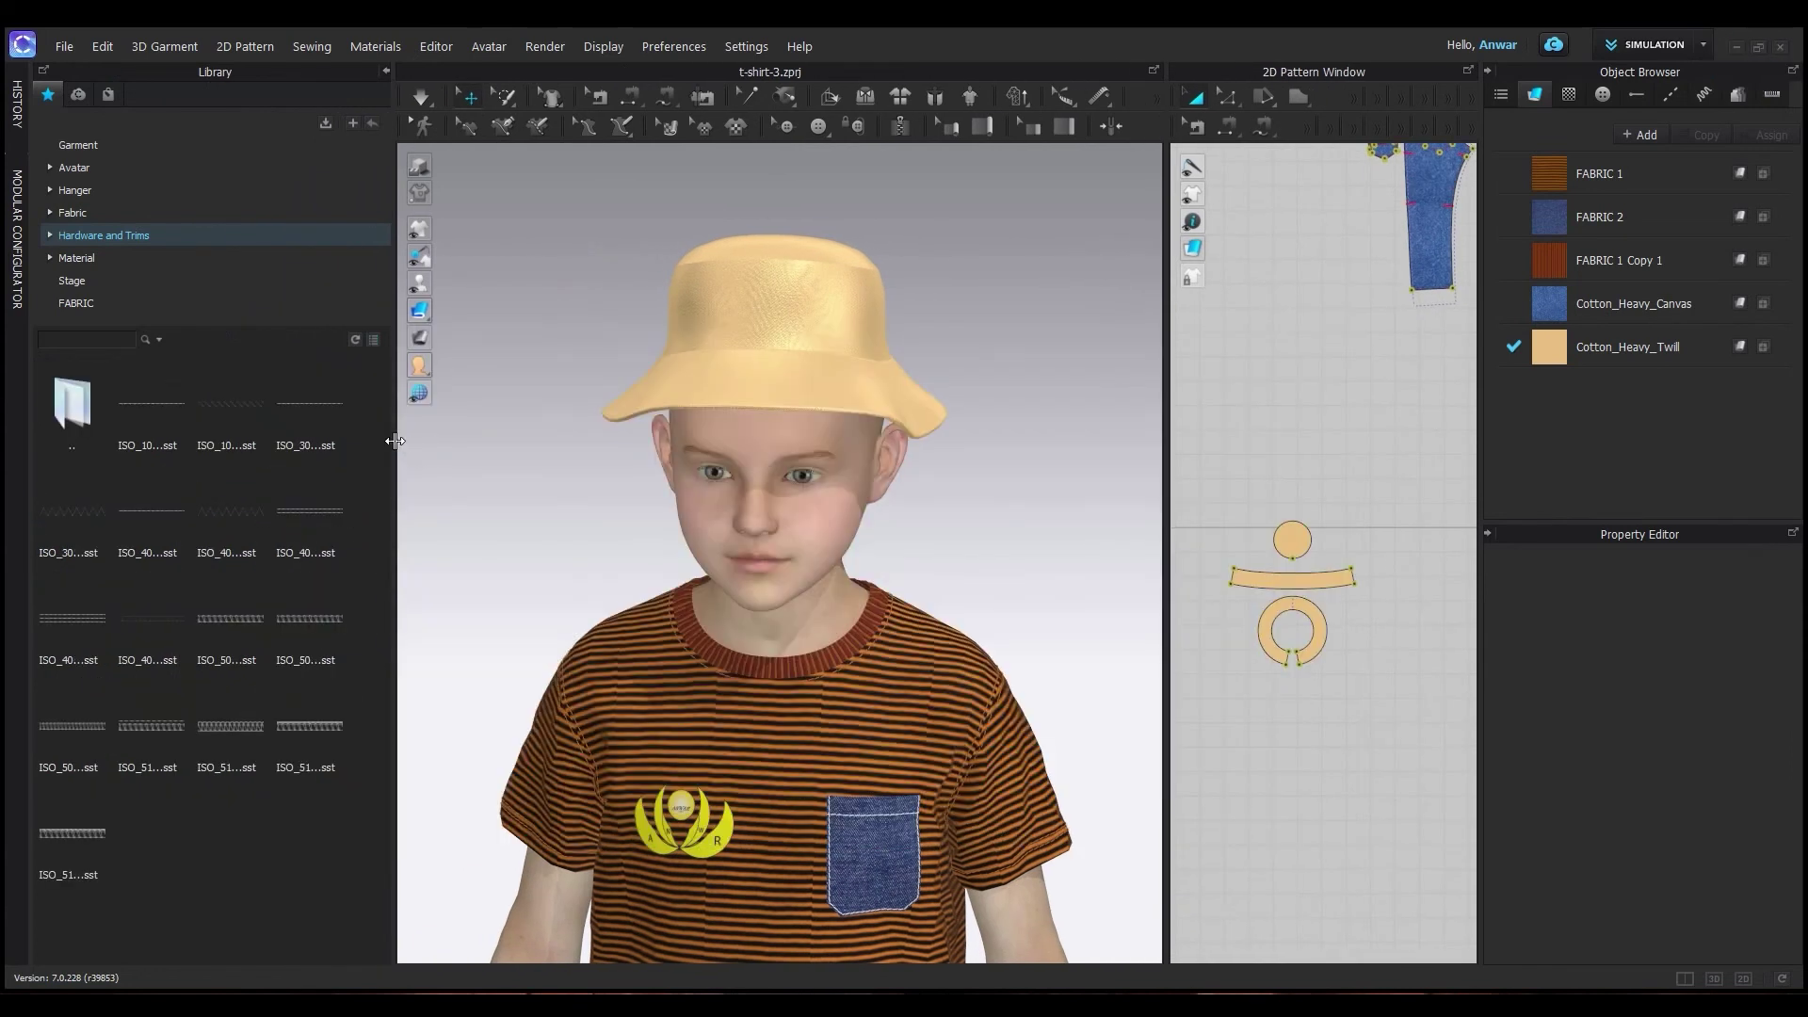
pyautogui.moveTo(396, 450); pyautogui.dragTo(254, 460)
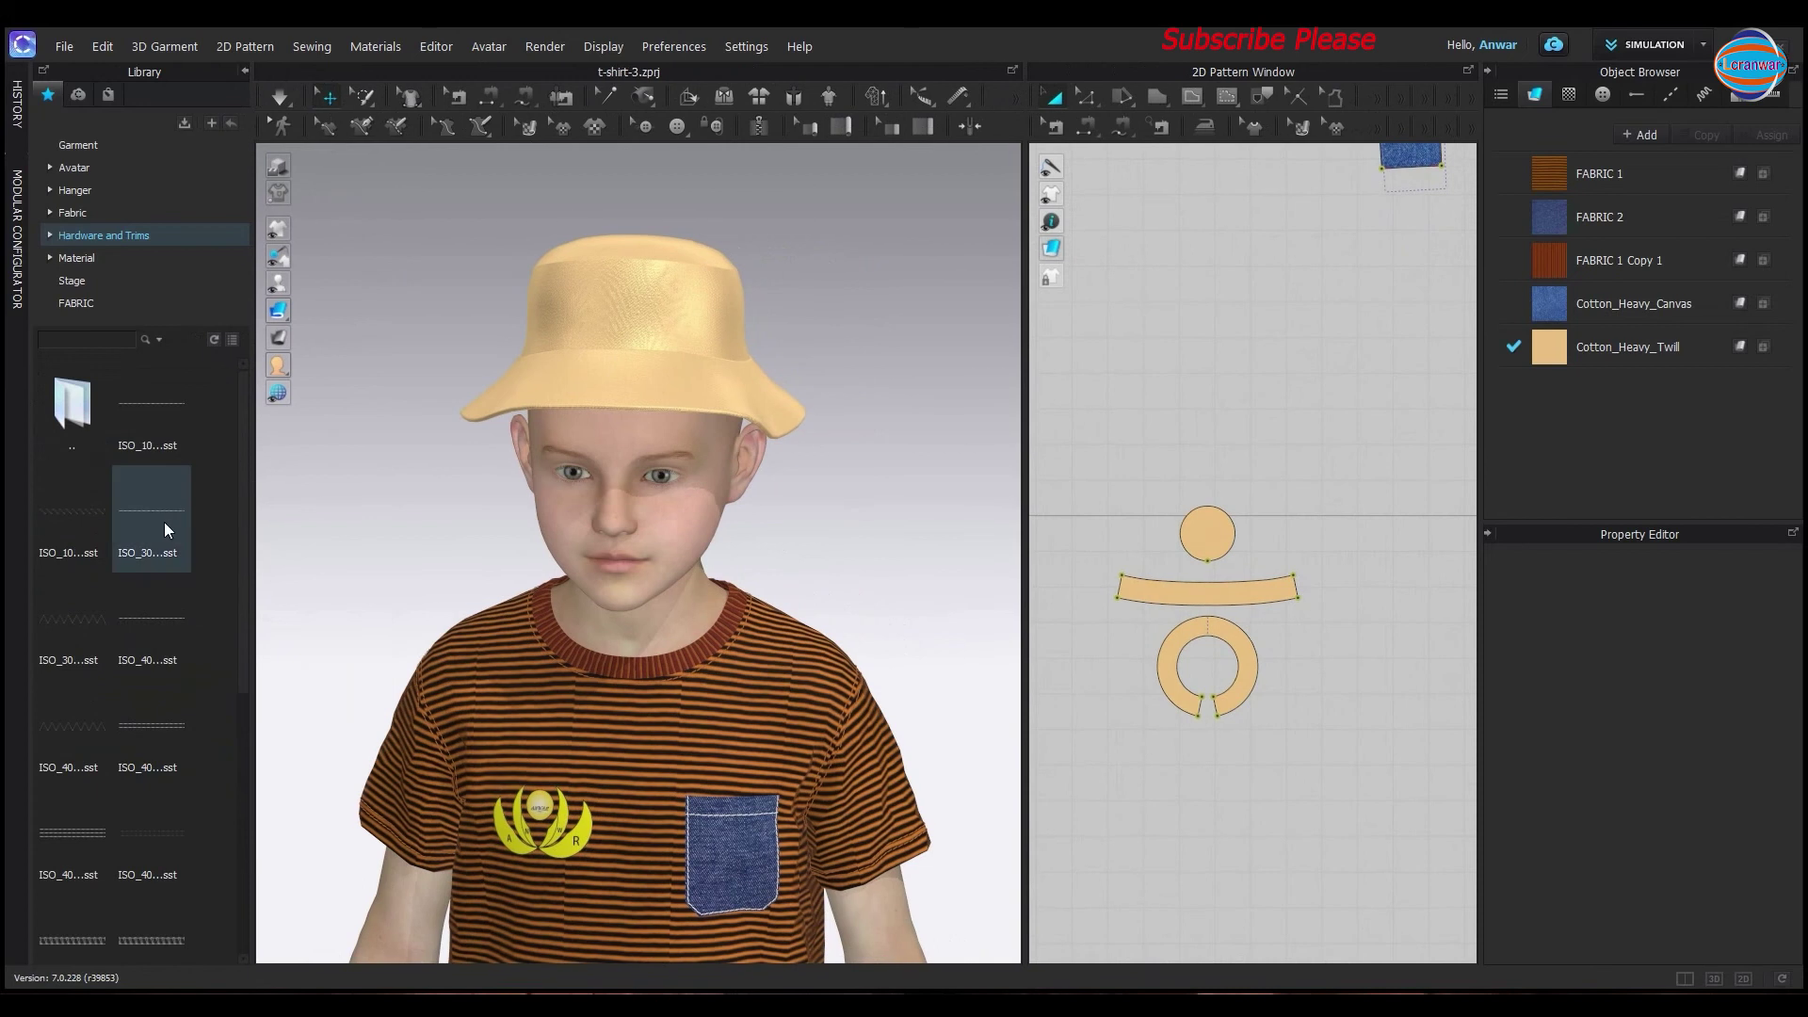
# Preview ISO_301_Lockstitch and list the project's topstitches in the Object Browser
pyautogui.doubleClick(164, 522)
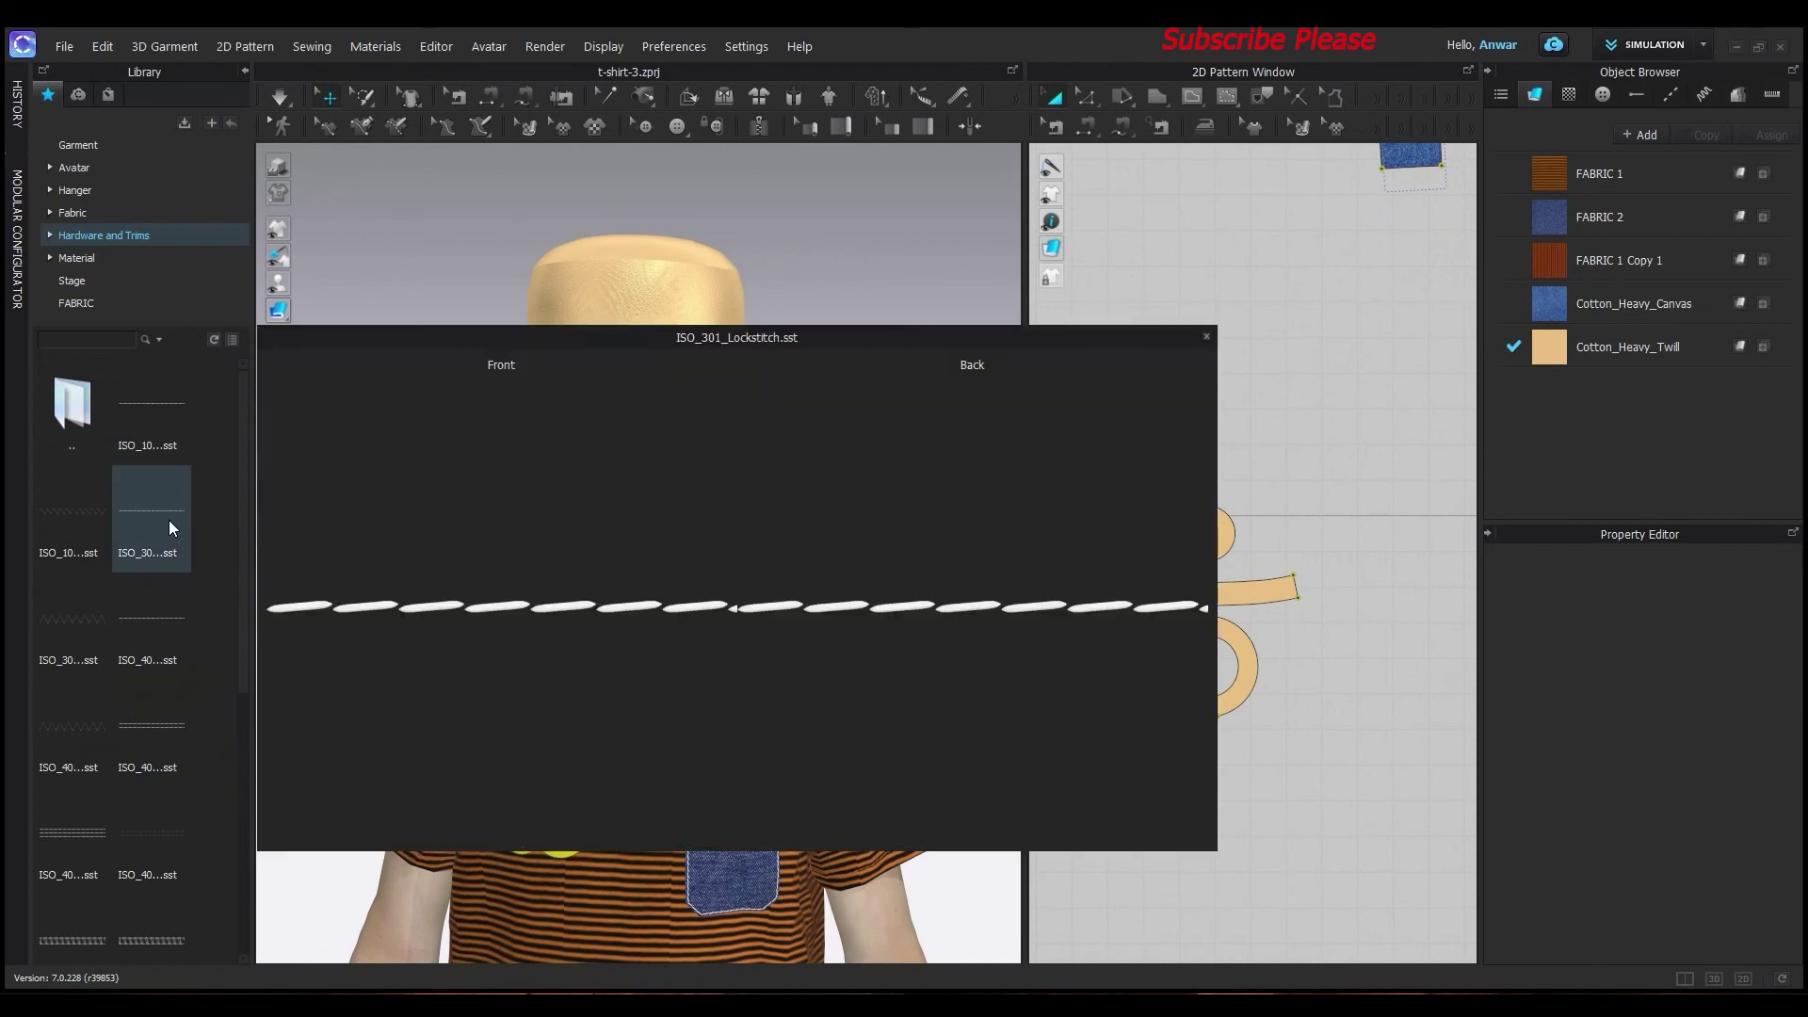
pyautogui.click(1674, 94)
pyautogui.scroll(-3, 1627, 404)
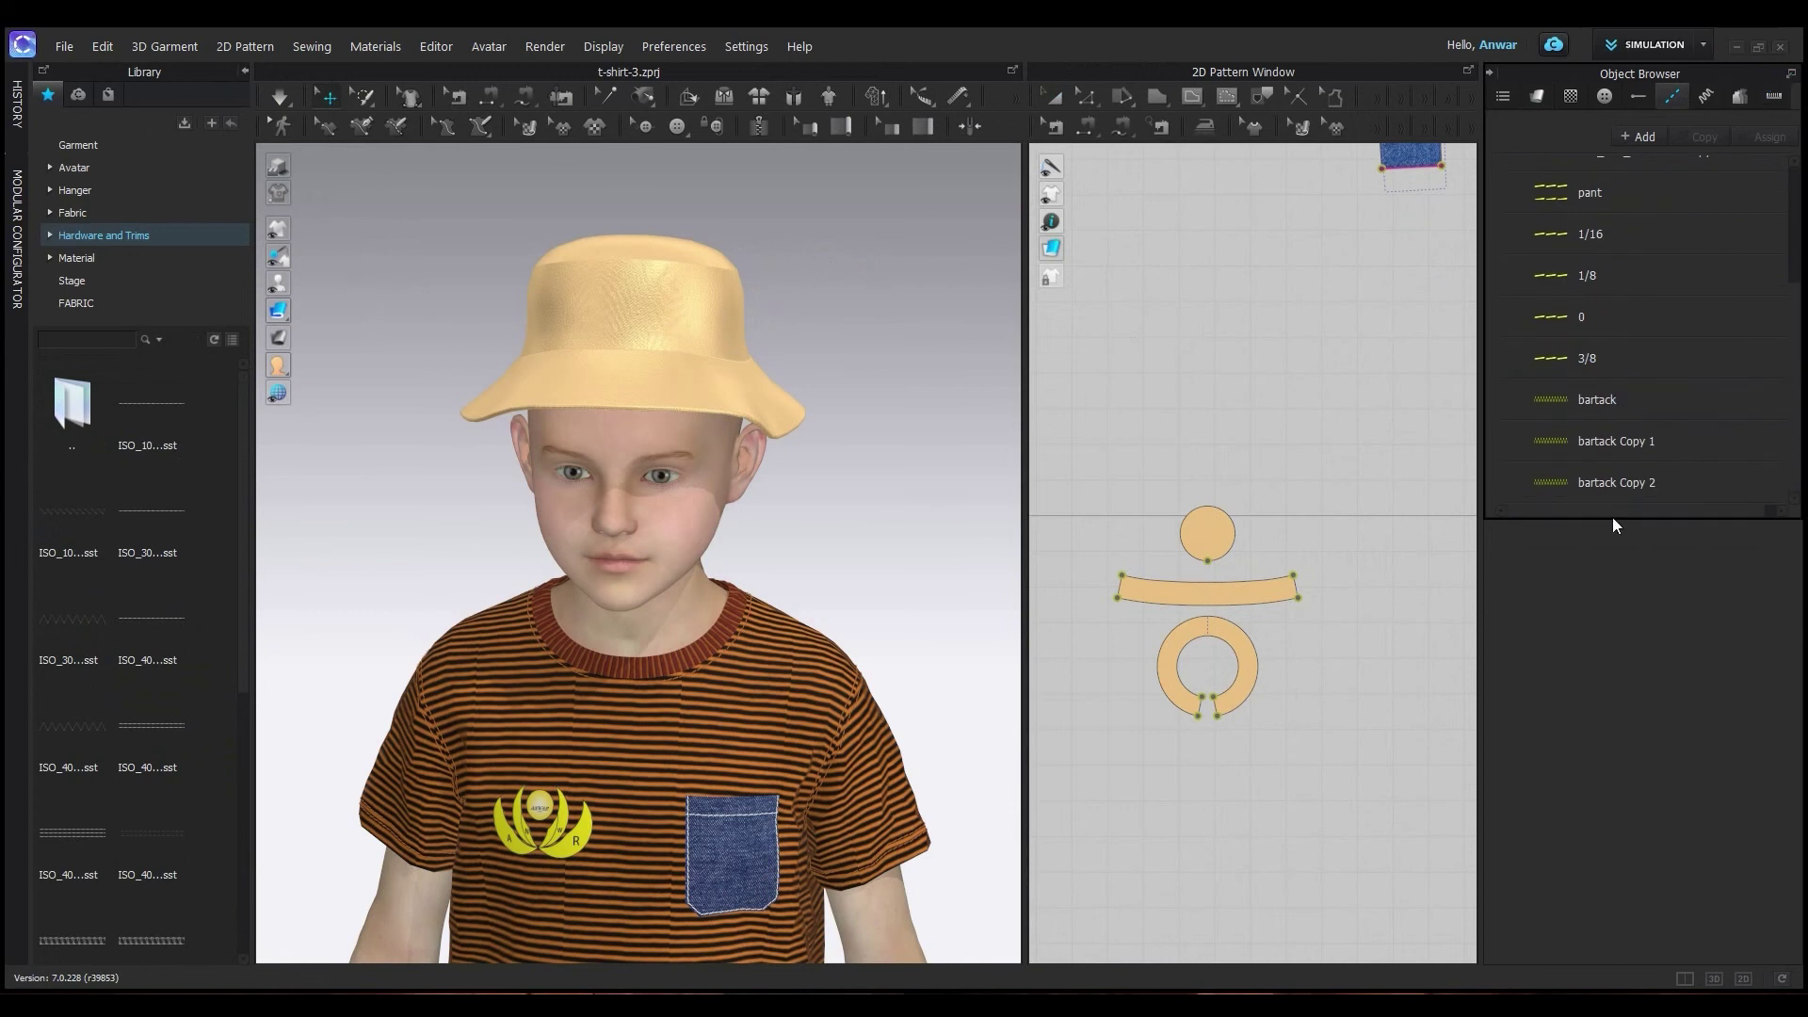
pyautogui.moveTo(1612, 517); pyautogui.dragTo(1629, 610)
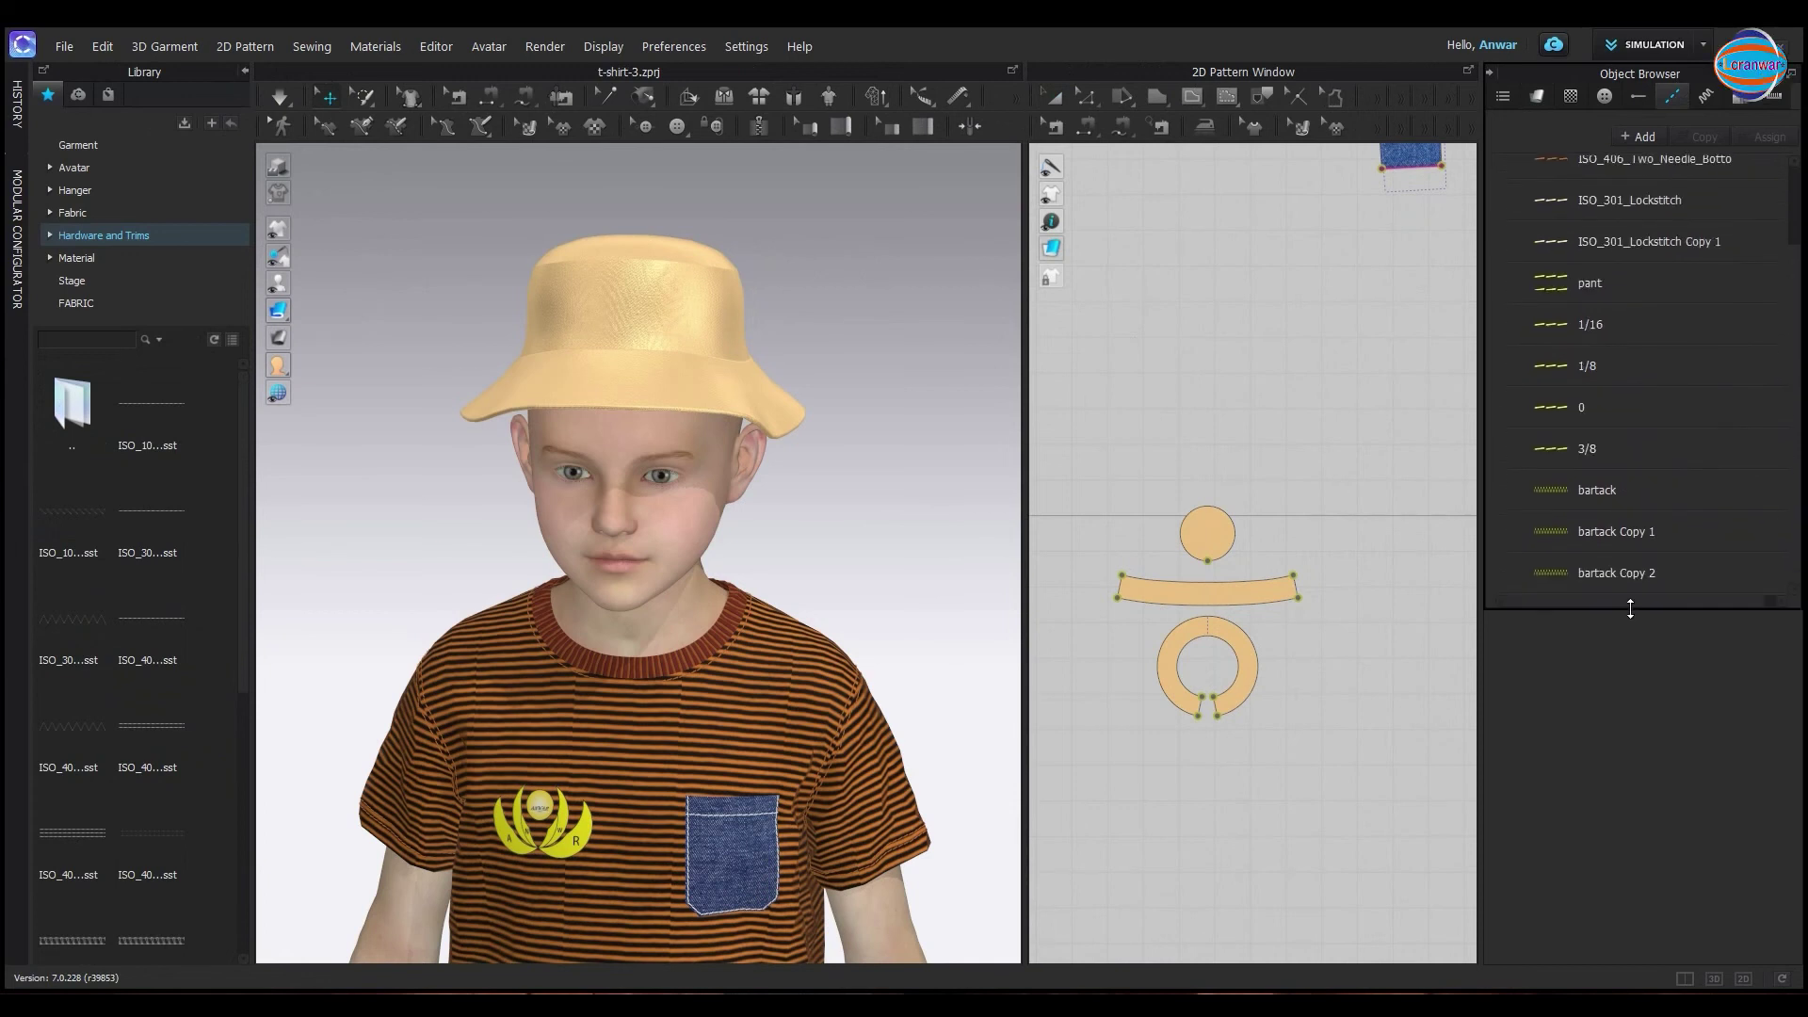
pyautogui.scroll(3, 1615, 395)
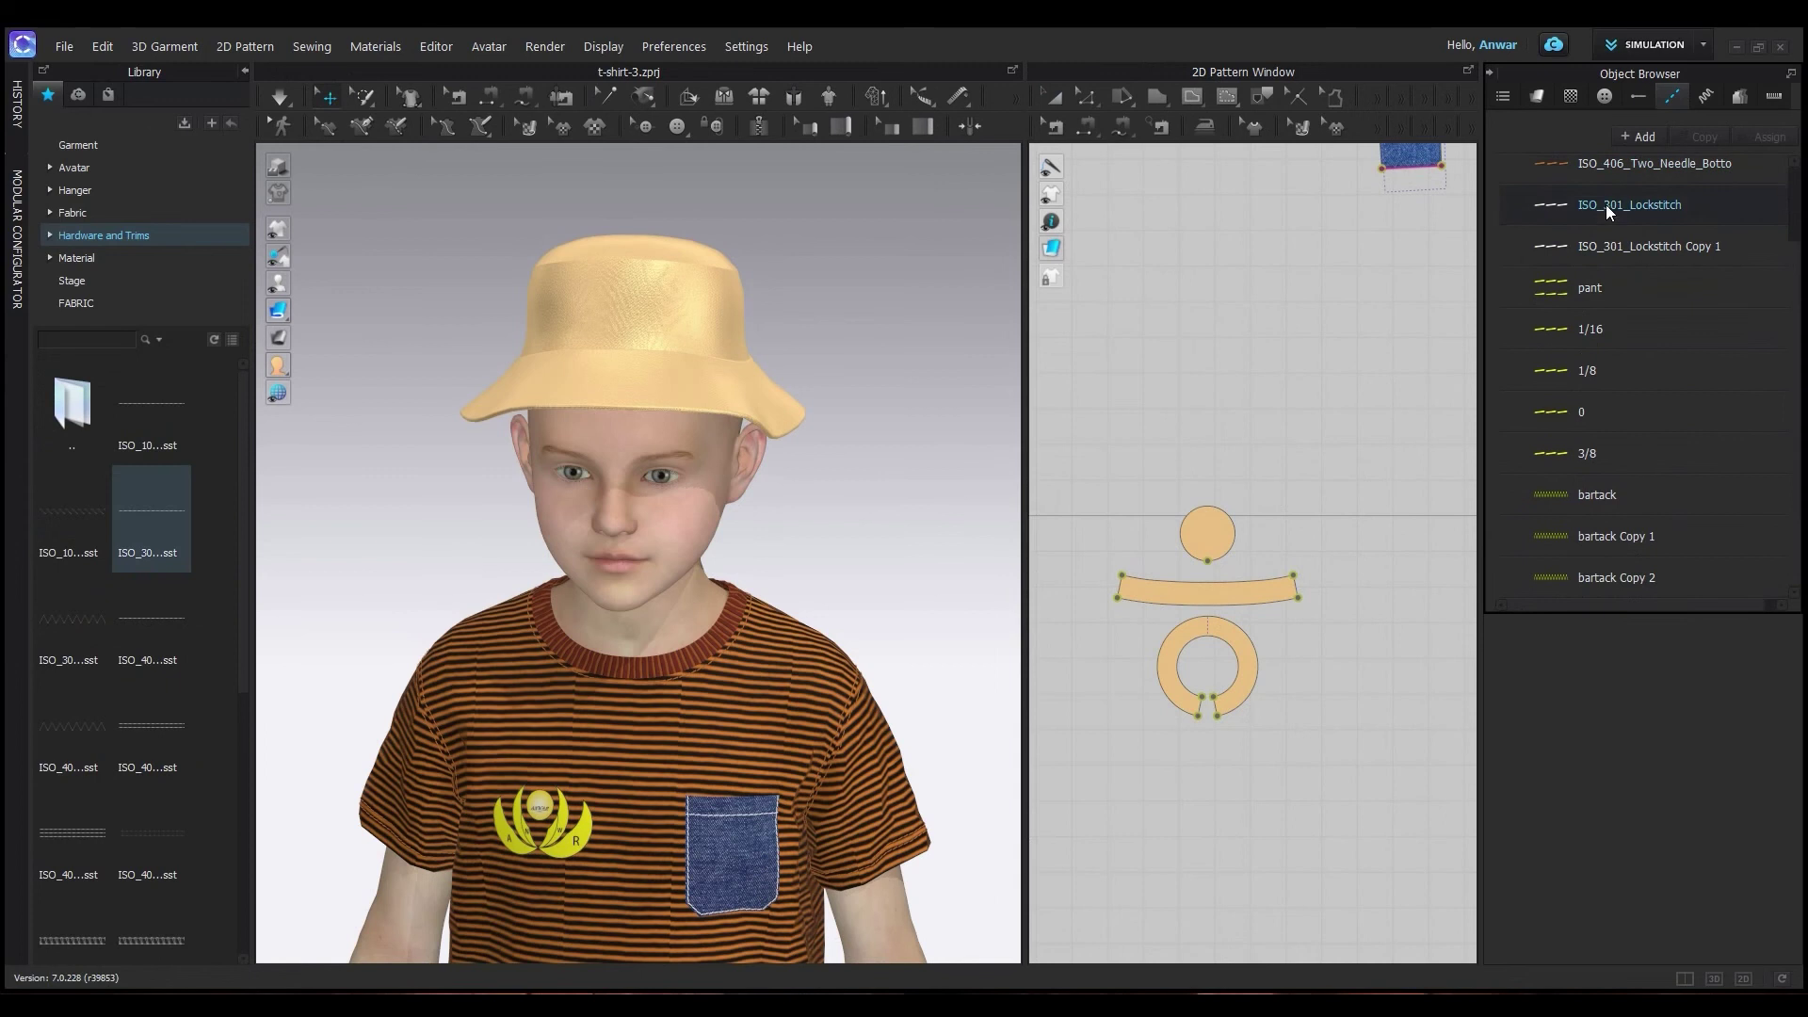
# Duplicate the ISO_406 topstitch, convert it to ISO_301_Lockstitch and rename it CAP TOP STITCH
pyautogui.click(1565, 258)
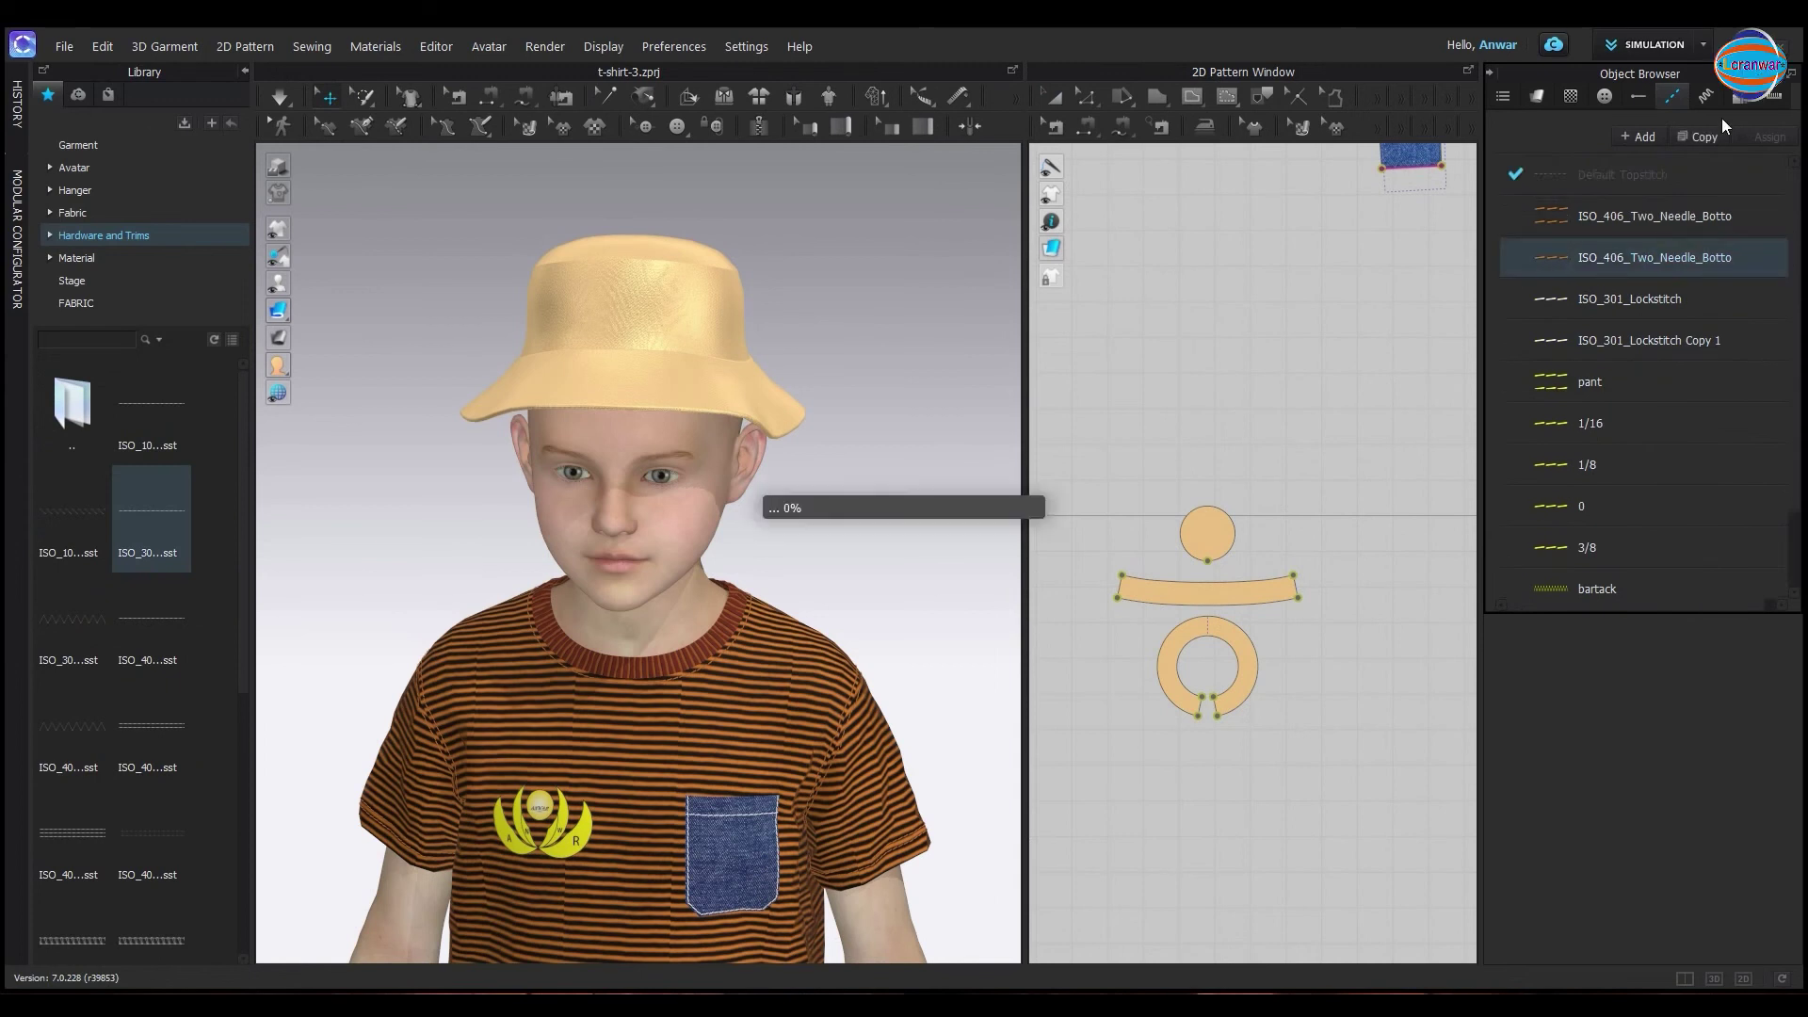
pyautogui.click(1706, 137)
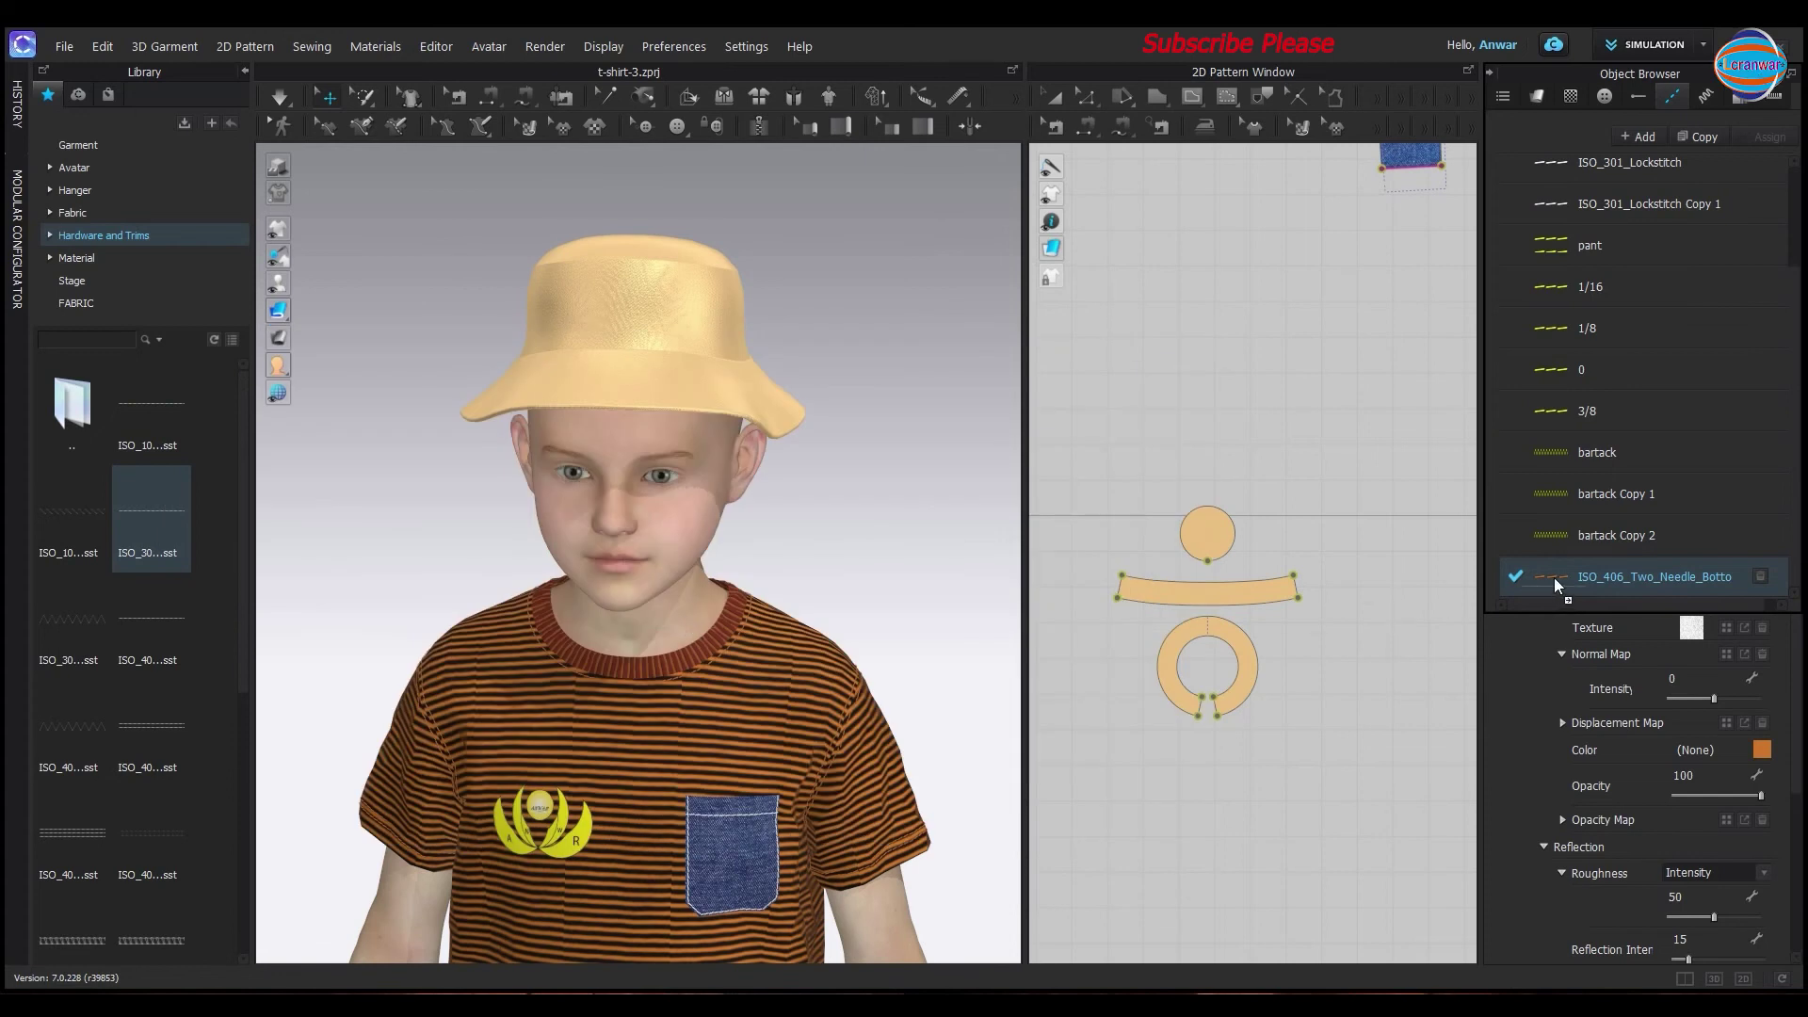
pyautogui.moveTo(1554, 576); pyautogui.dragTo(1554, 576)
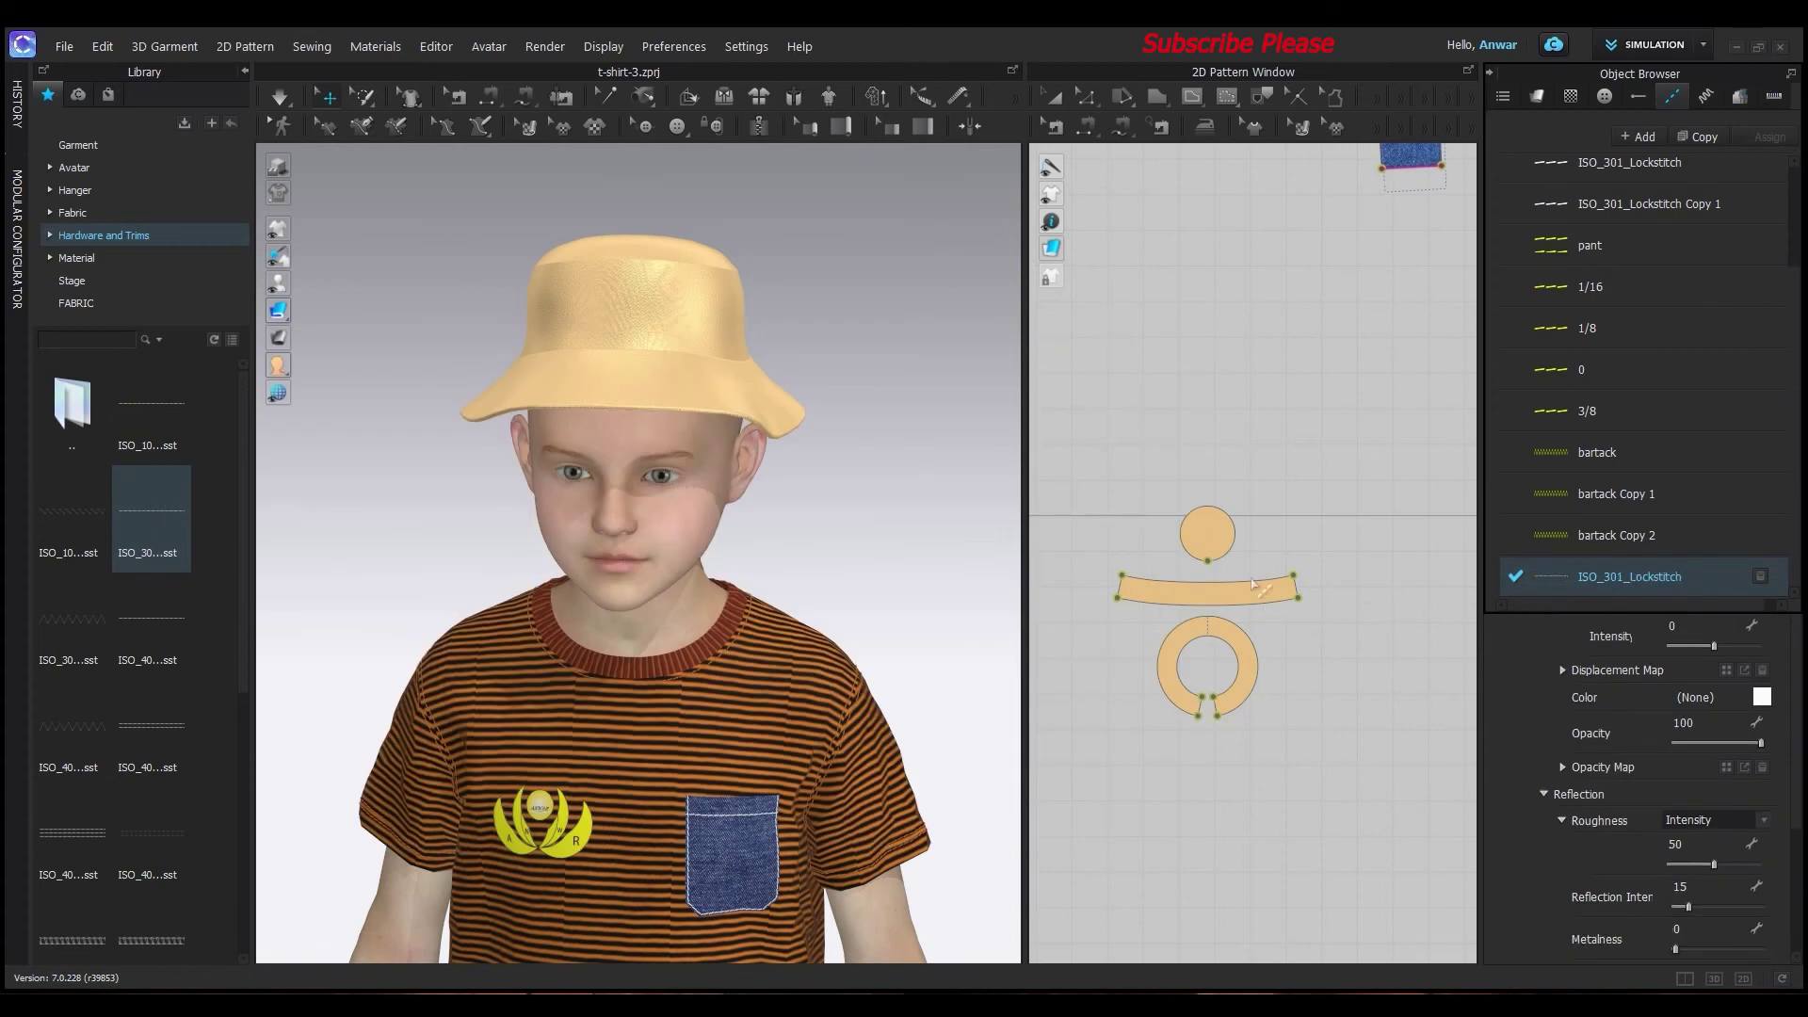
pyautogui.doubleClick(1683, 574)
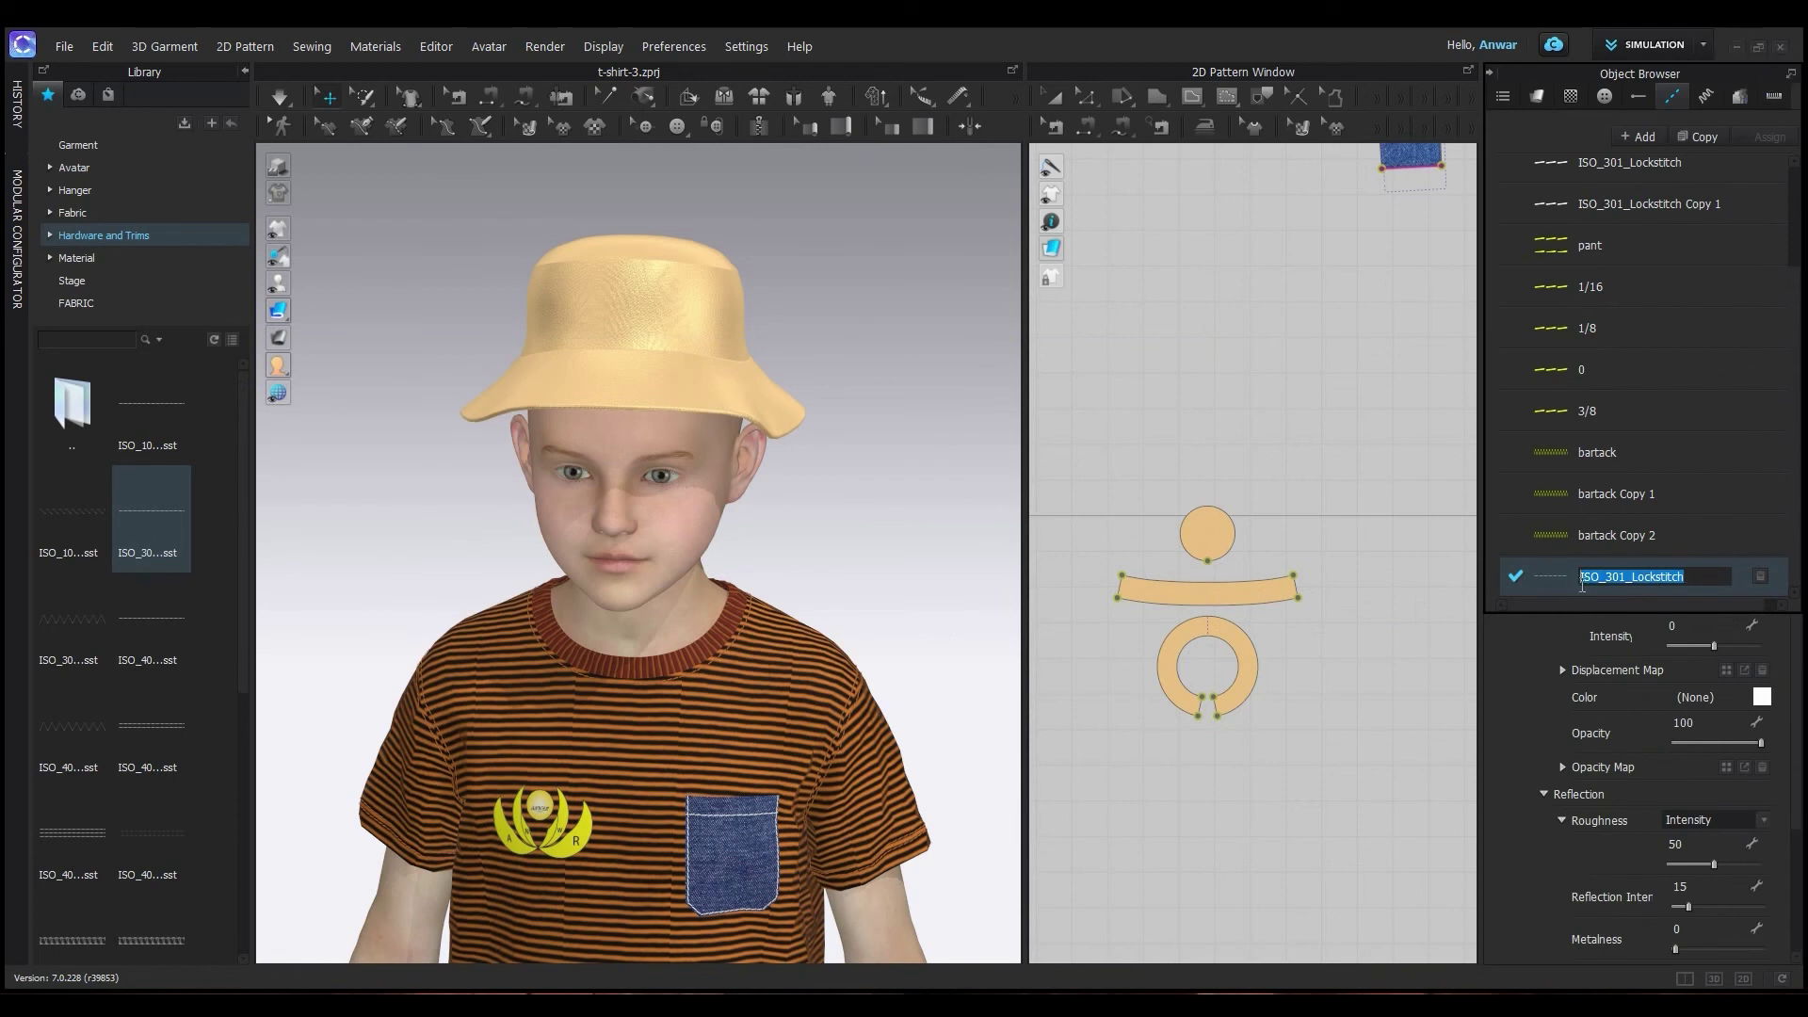
pyautogui.press('BackSpace')
pyautogui.write('TOP STITCH')
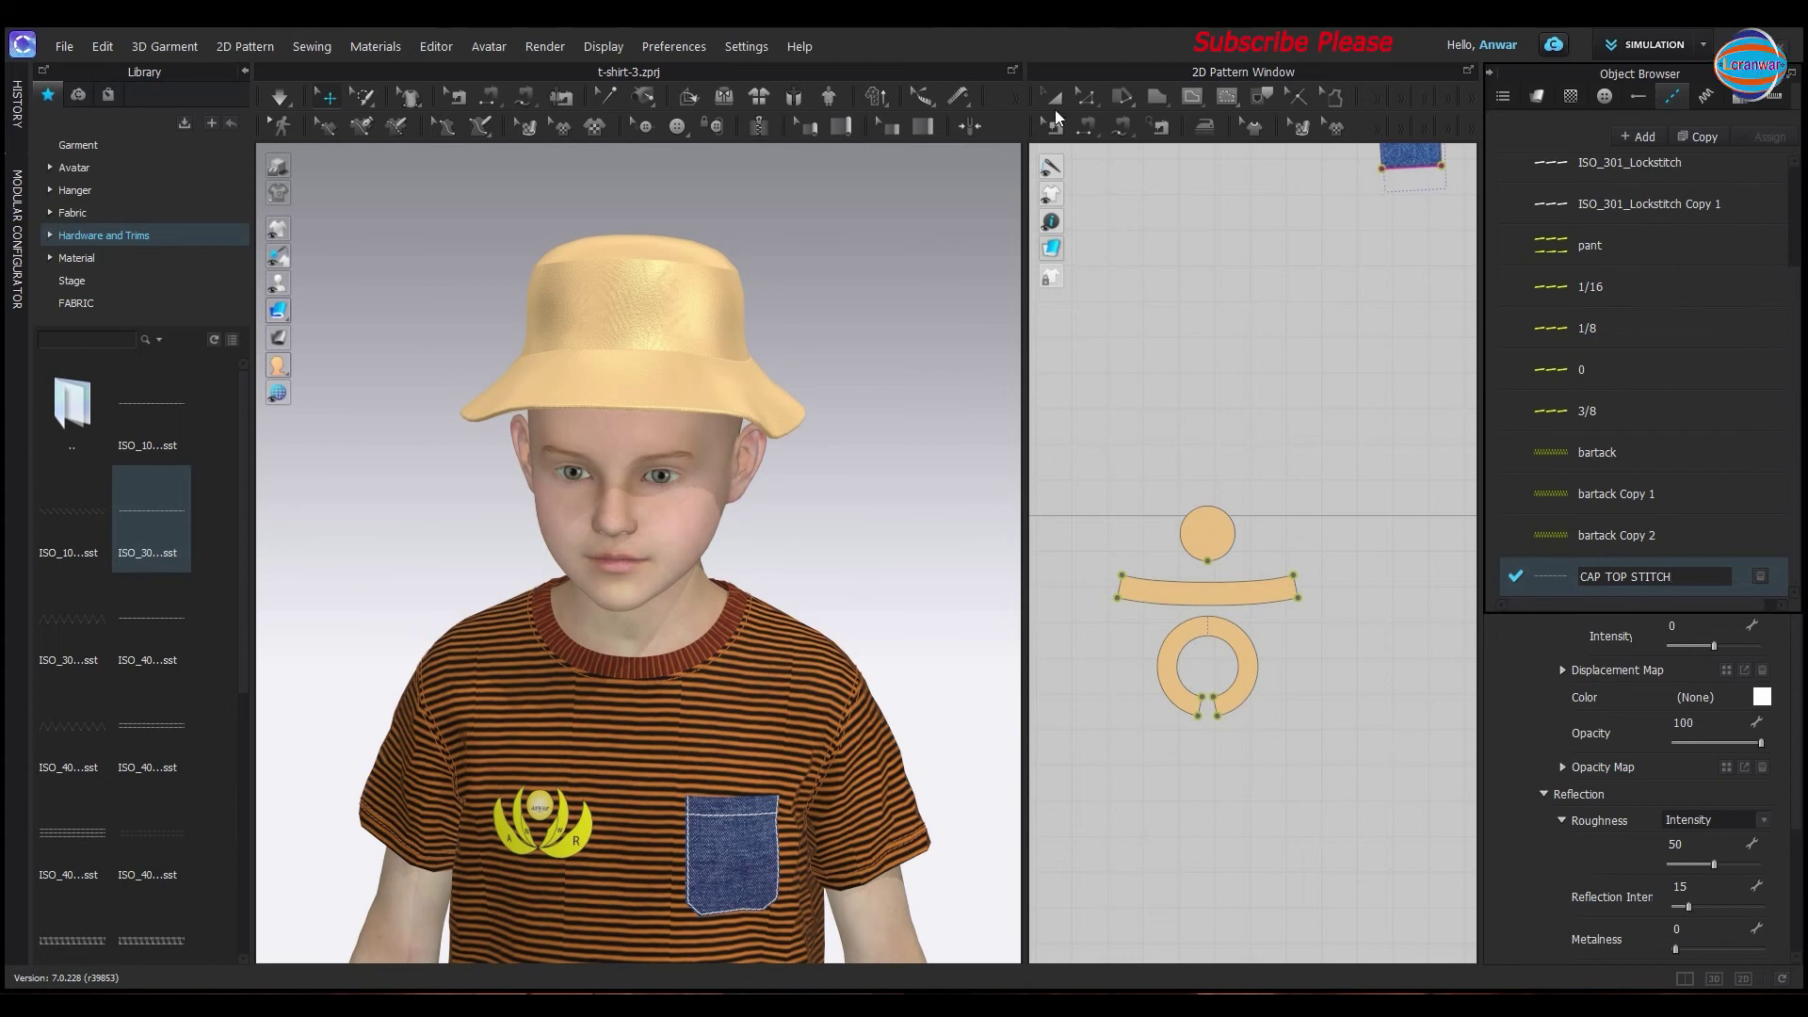
# Select the ring-shaped brim pattern and its outline with the Edit Pattern tool
pyautogui.click(1054, 97)
pyautogui.click(1227, 630)
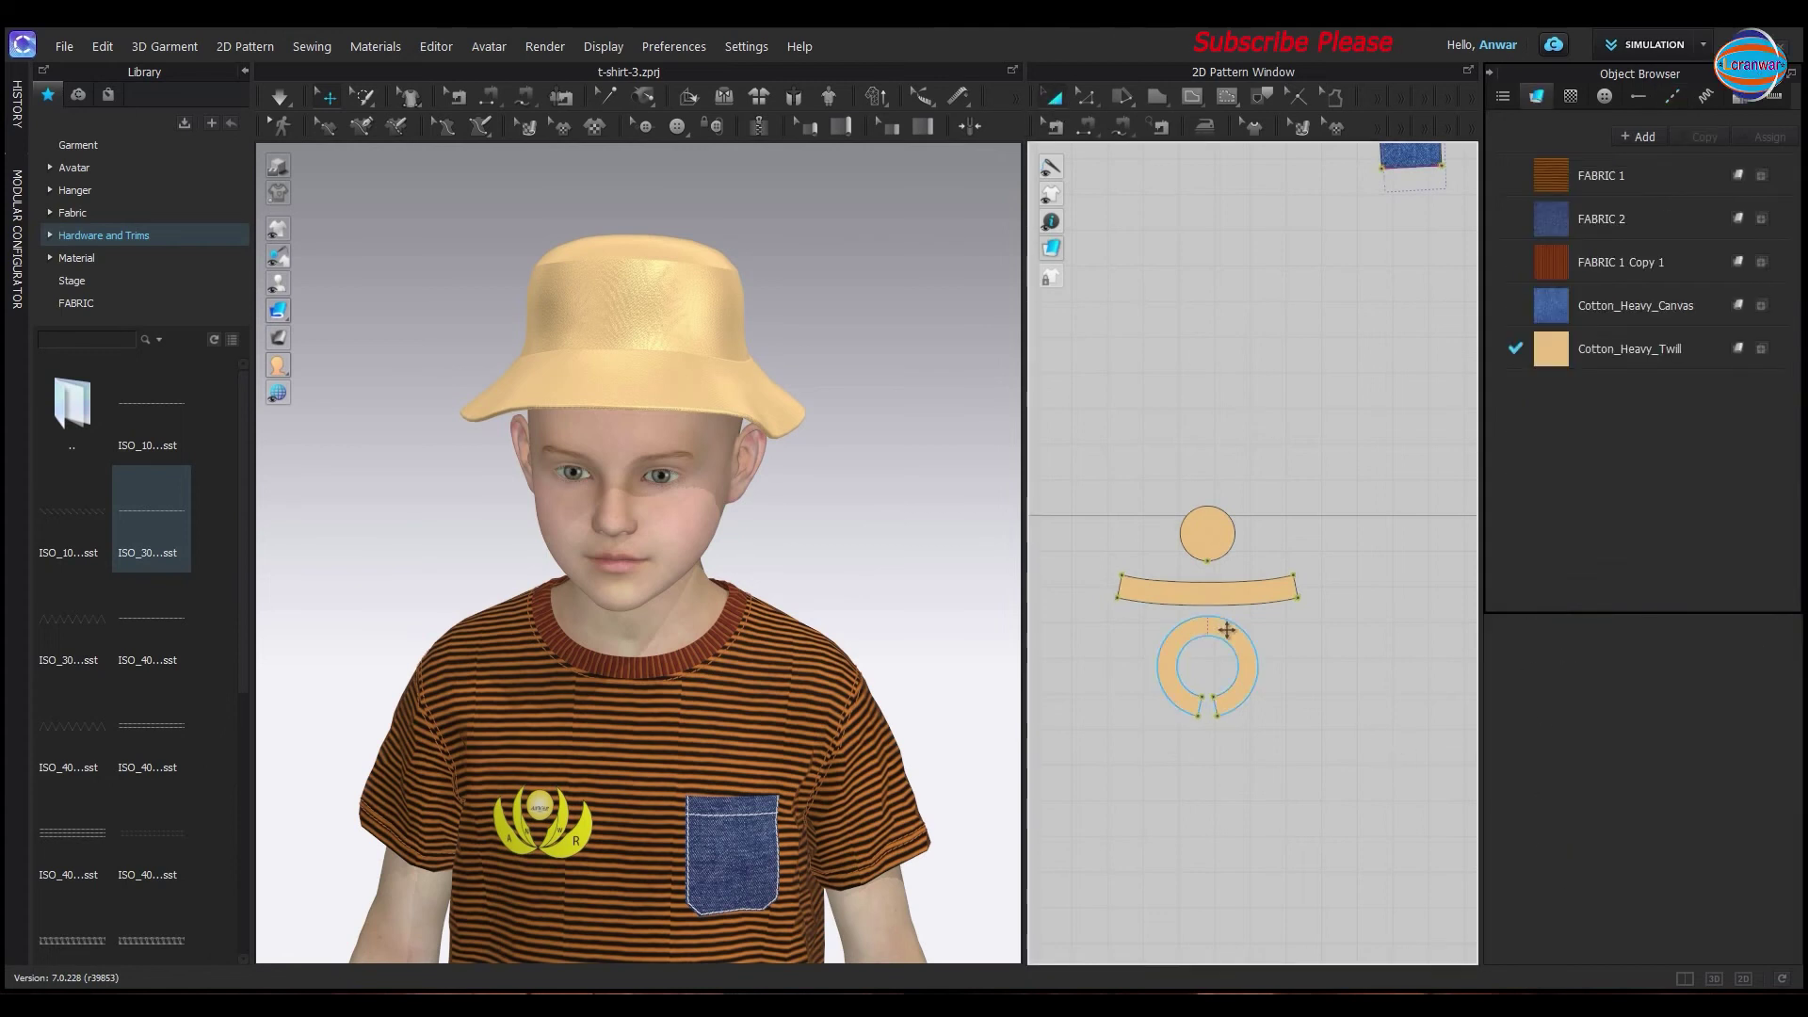
pyautogui.click(1227, 630)
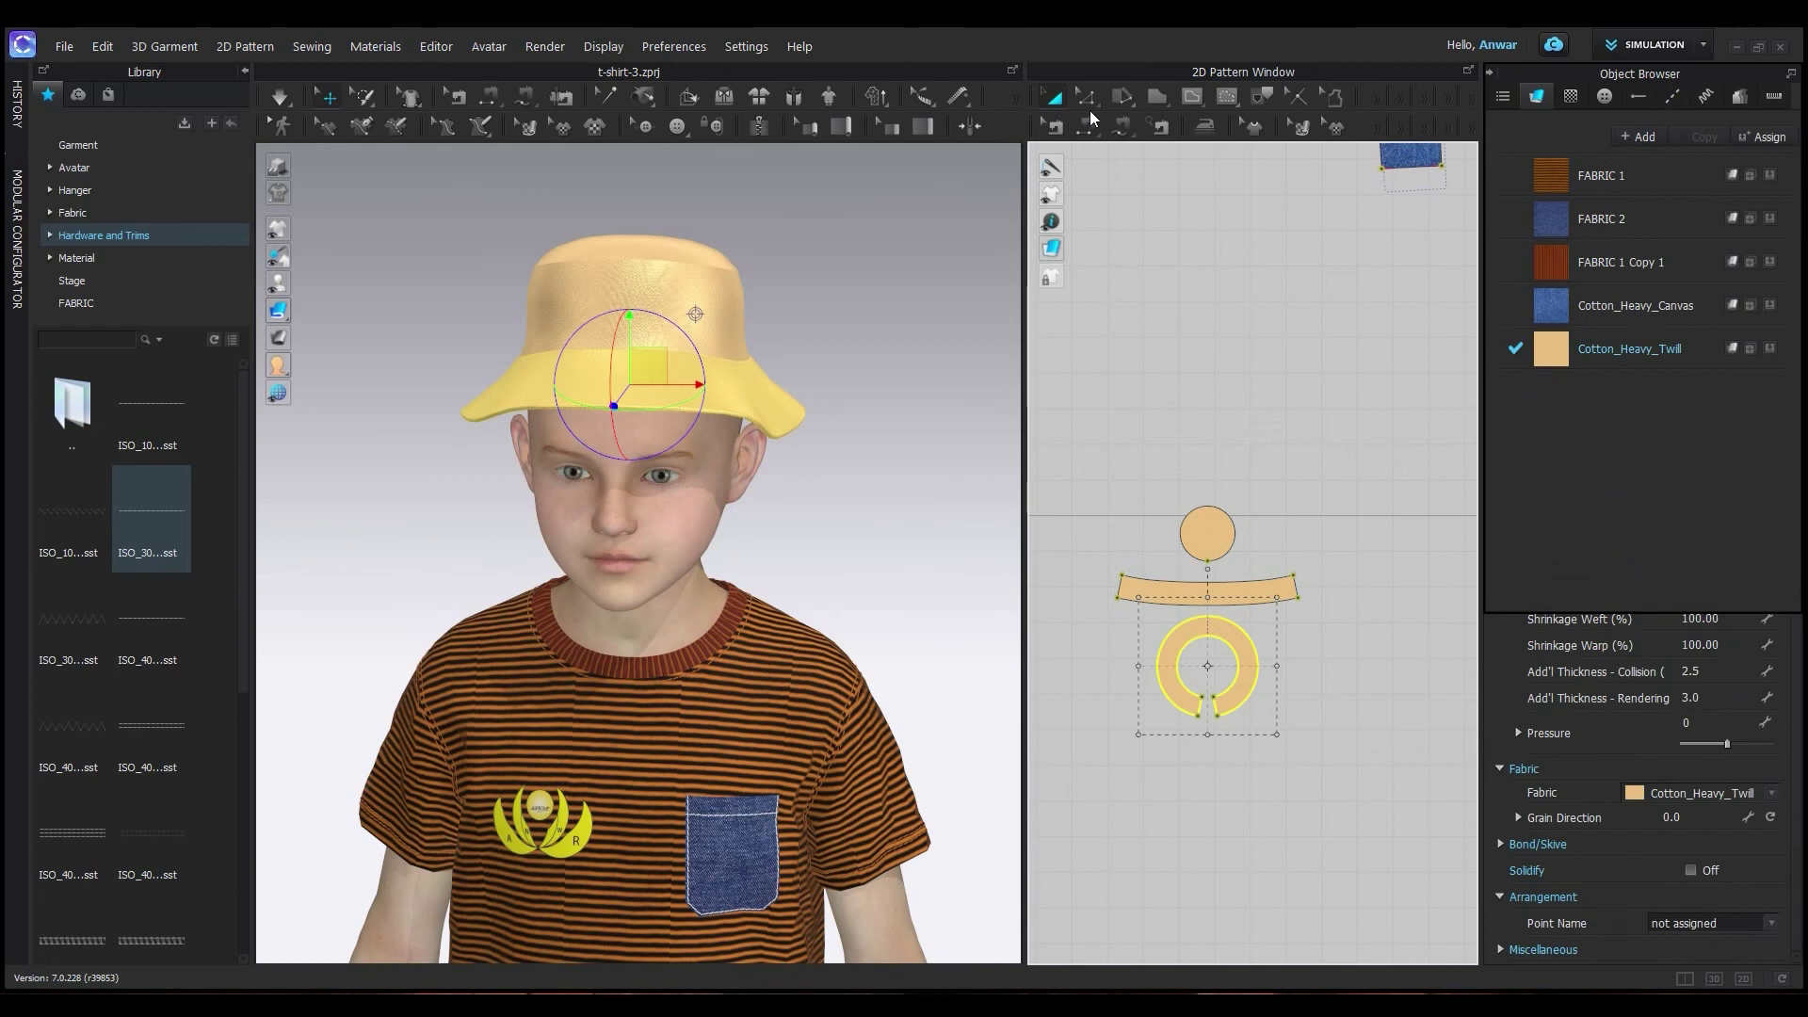
pyautogui.click(1088, 100)
pyautogui.click(1110, 132)
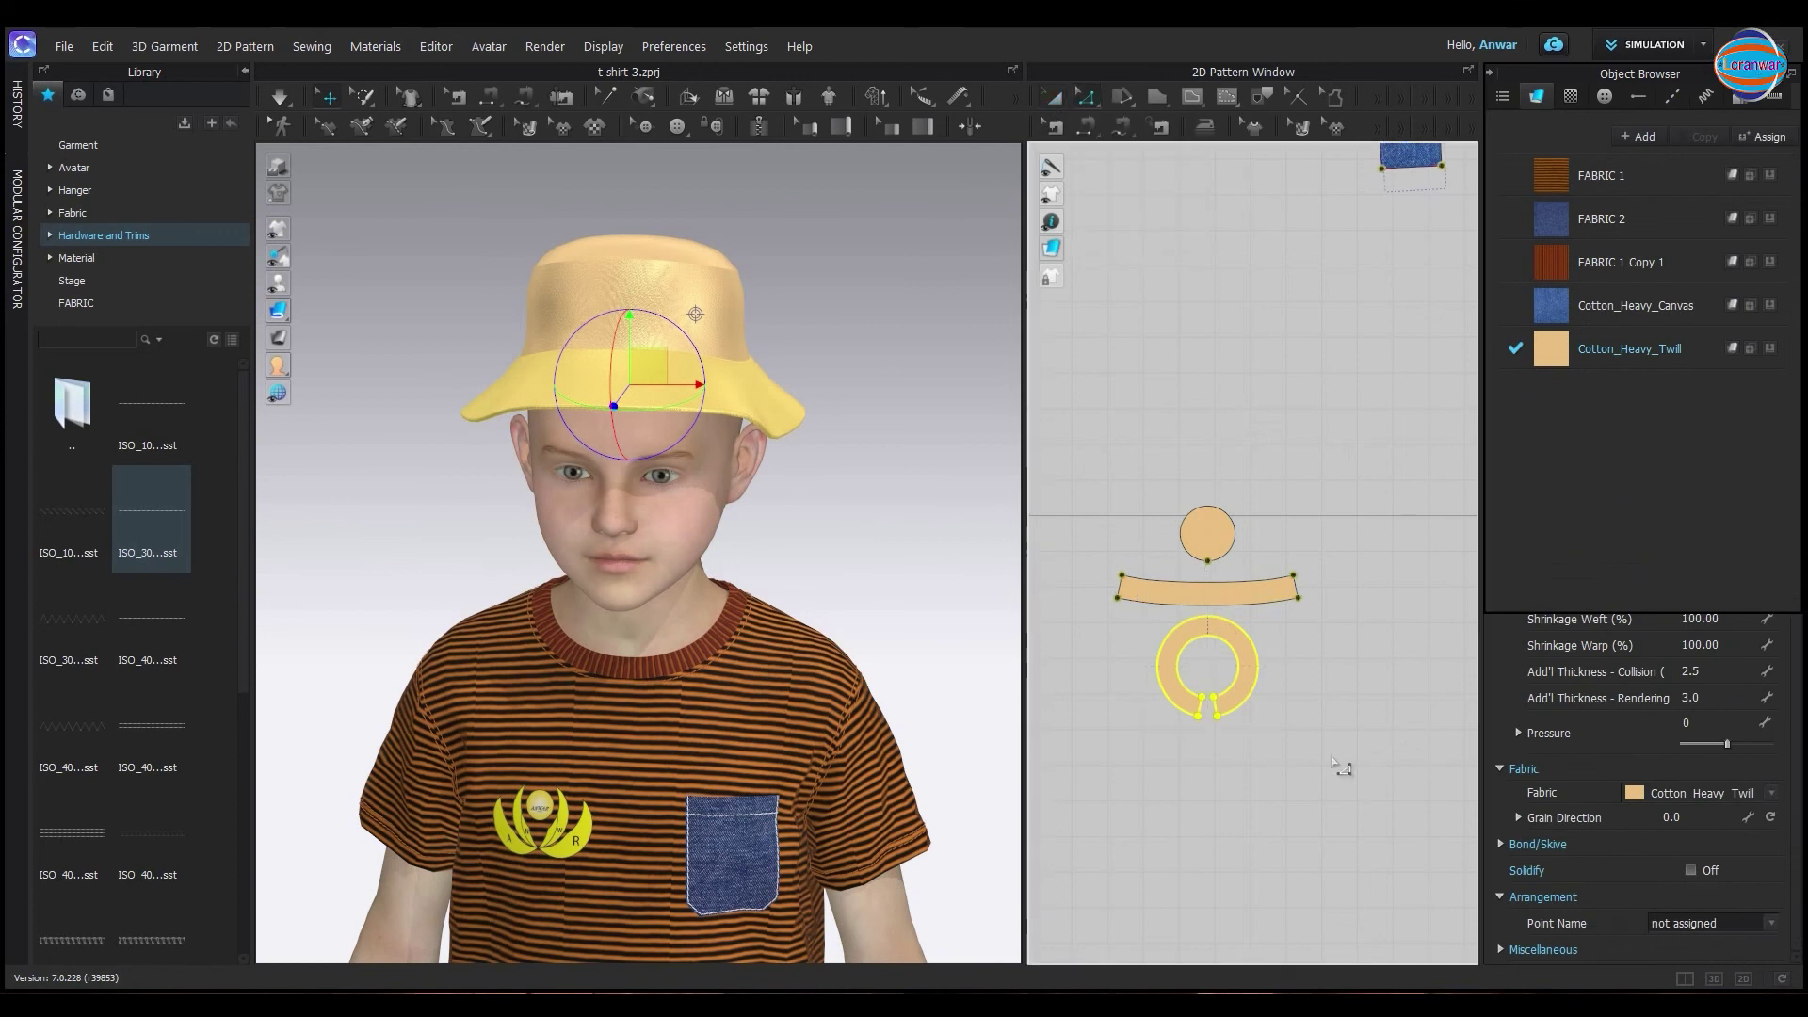
pyautogui.click(1235, 643)
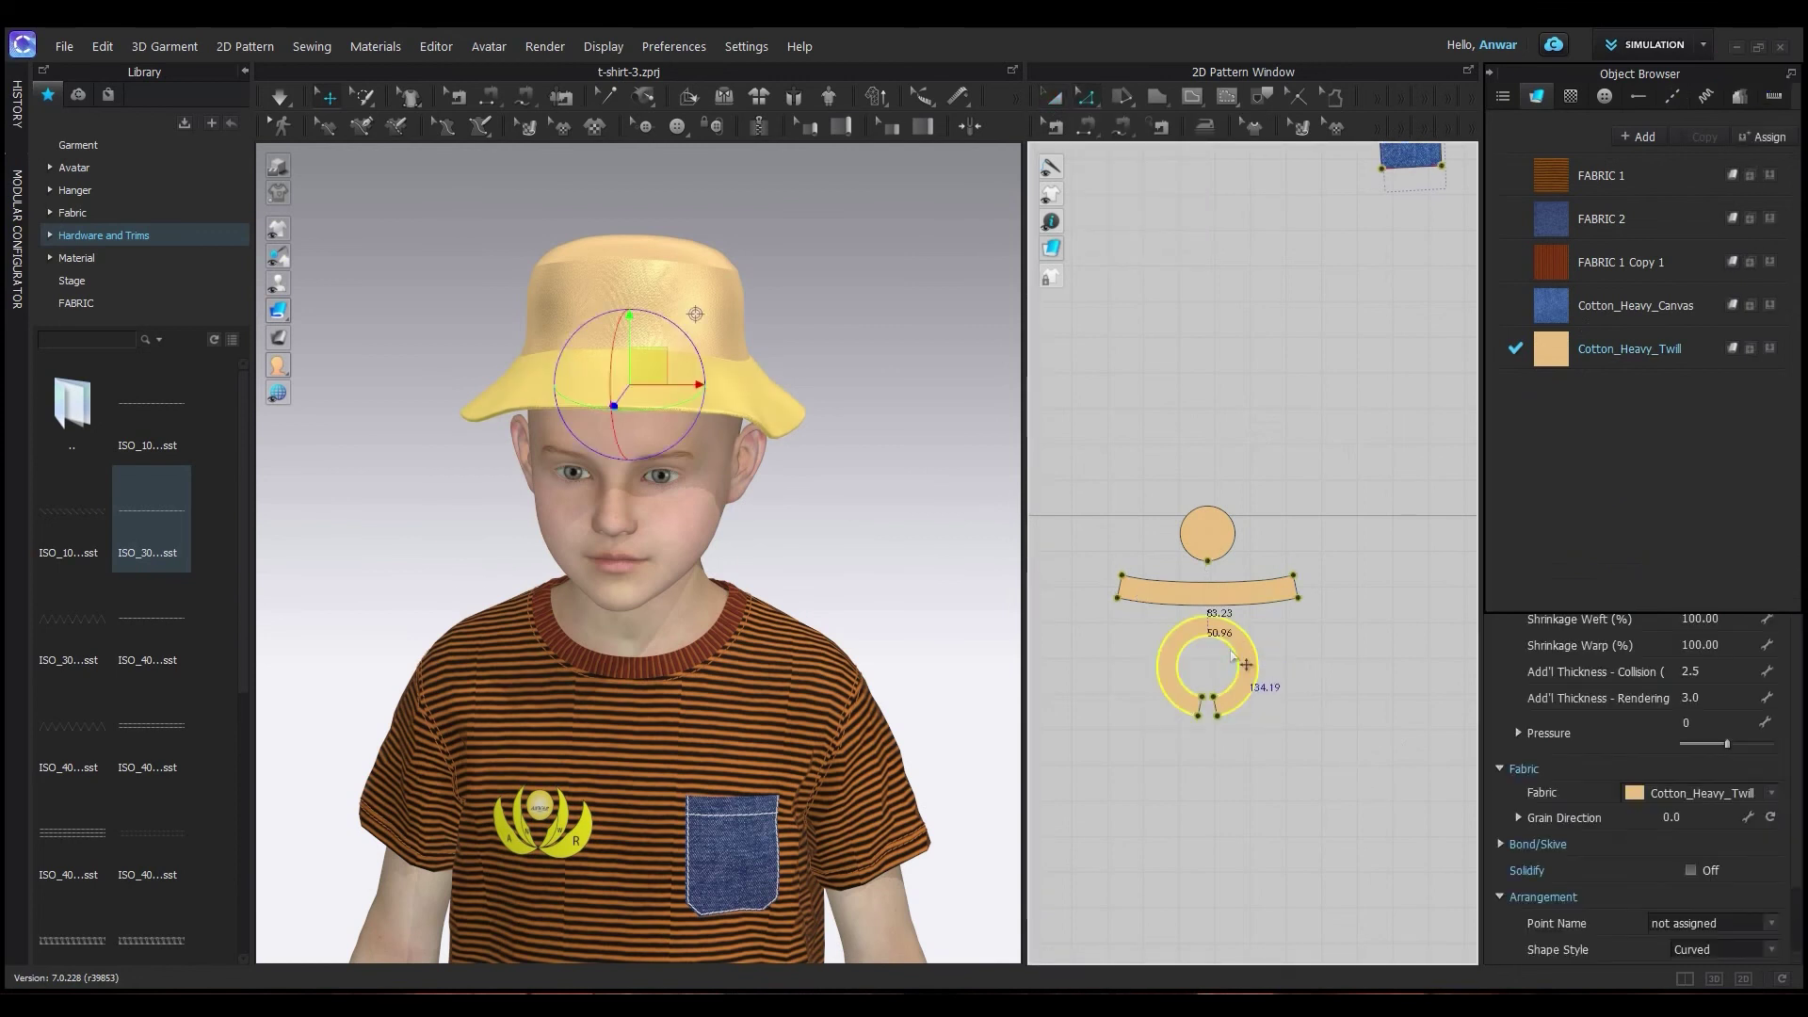
# Offset the ring outline as 3 internal lines spaced 0.80 cm apart
pyautogui.rightClick(1231, 656)
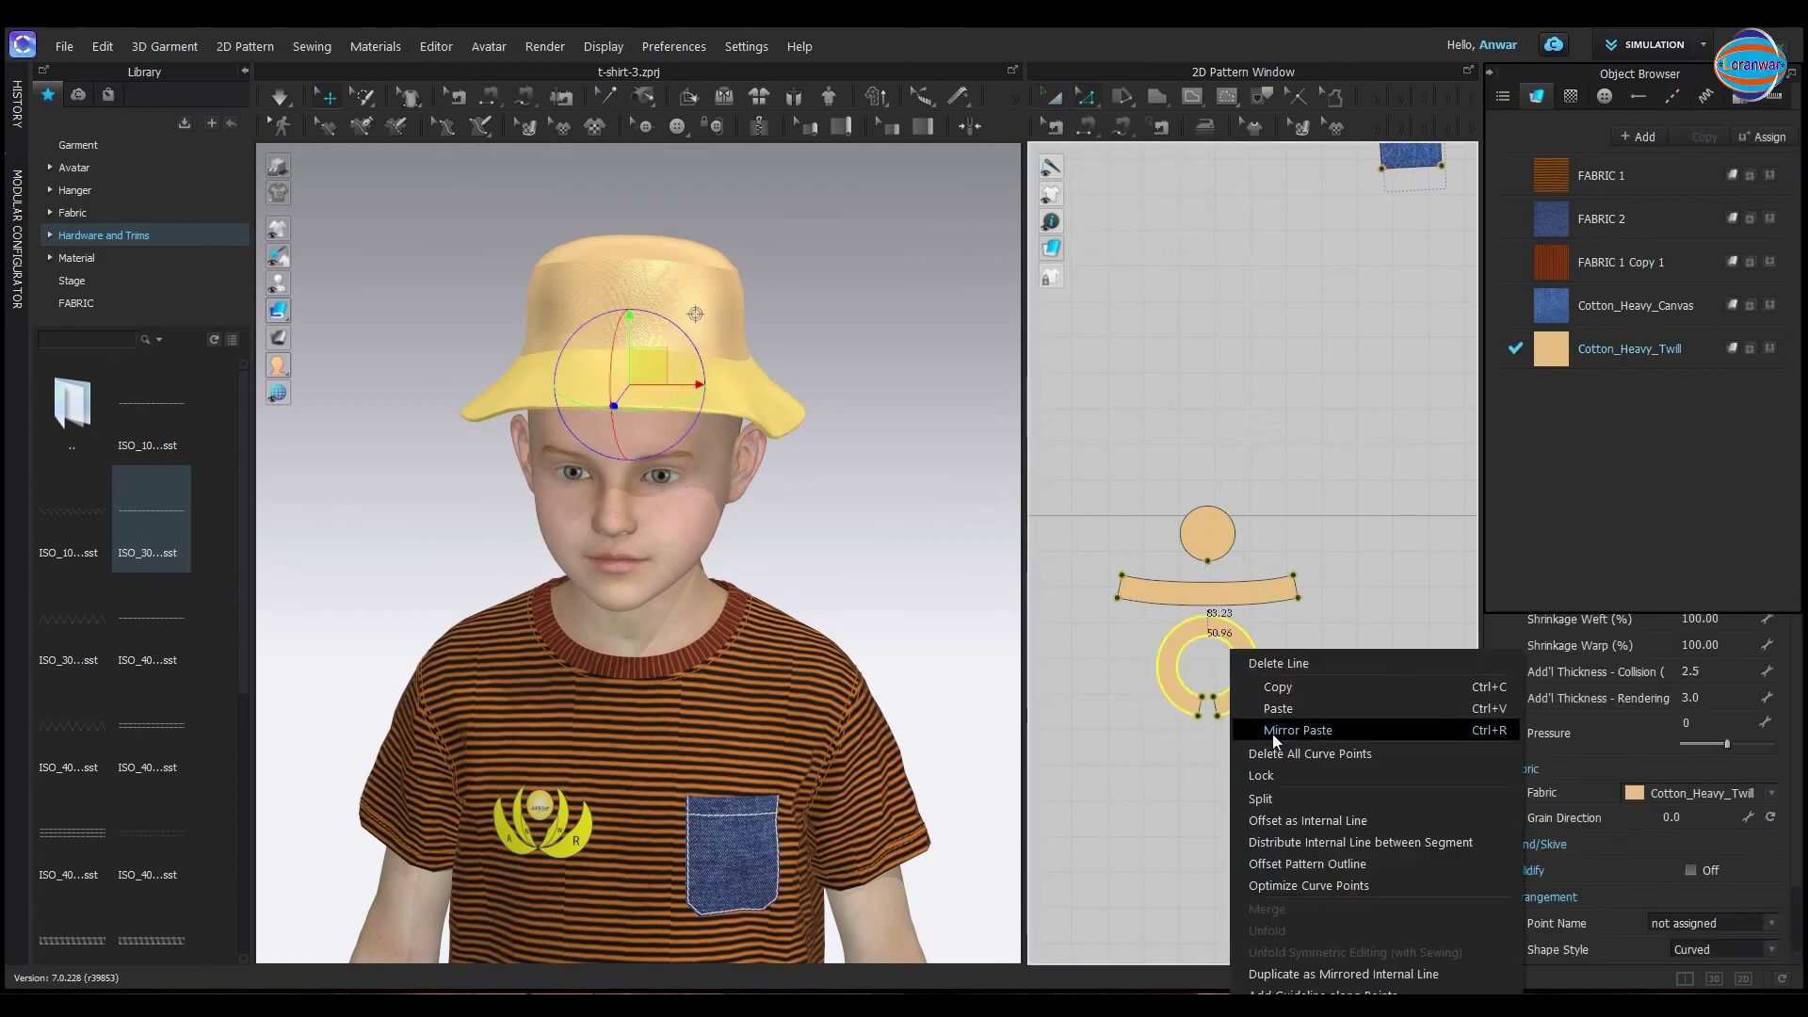
pyautogui.click(1305, 821)
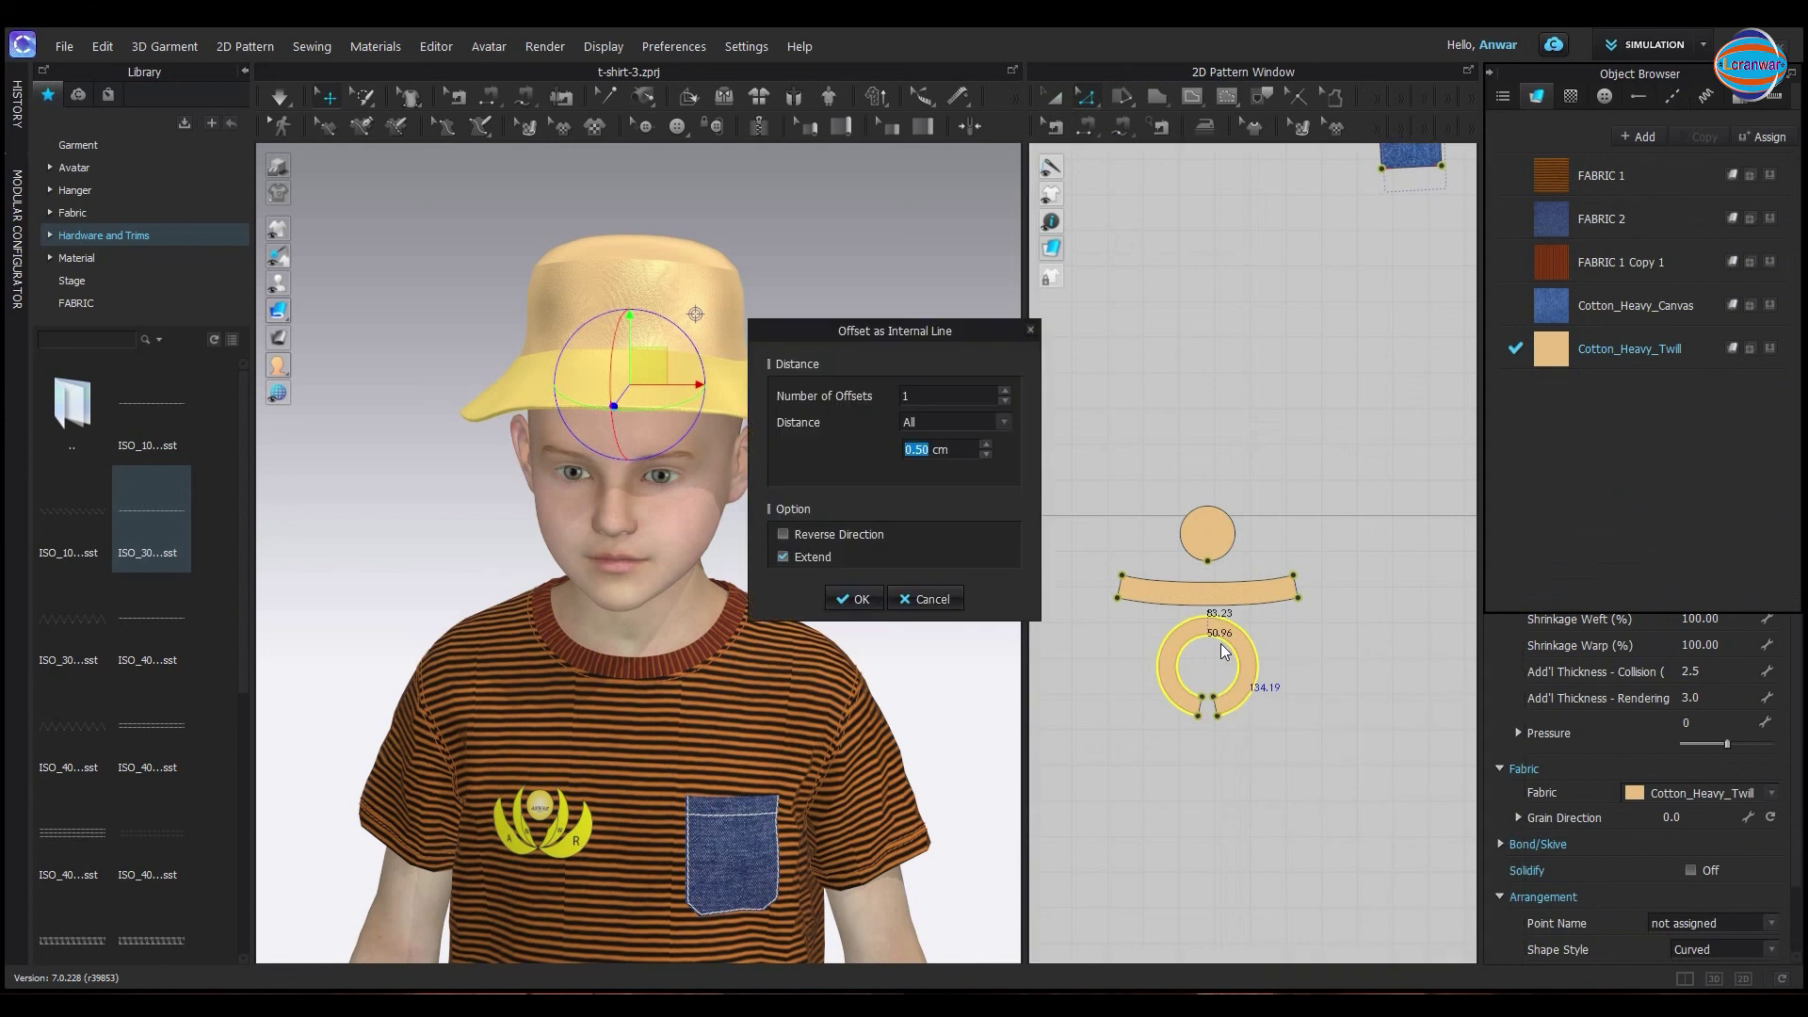
pyautogui.click(925, 451)
pyautogui.write('0.8')
pyautogui.click(1004, 389)
pyautogui.click(1004, 389)
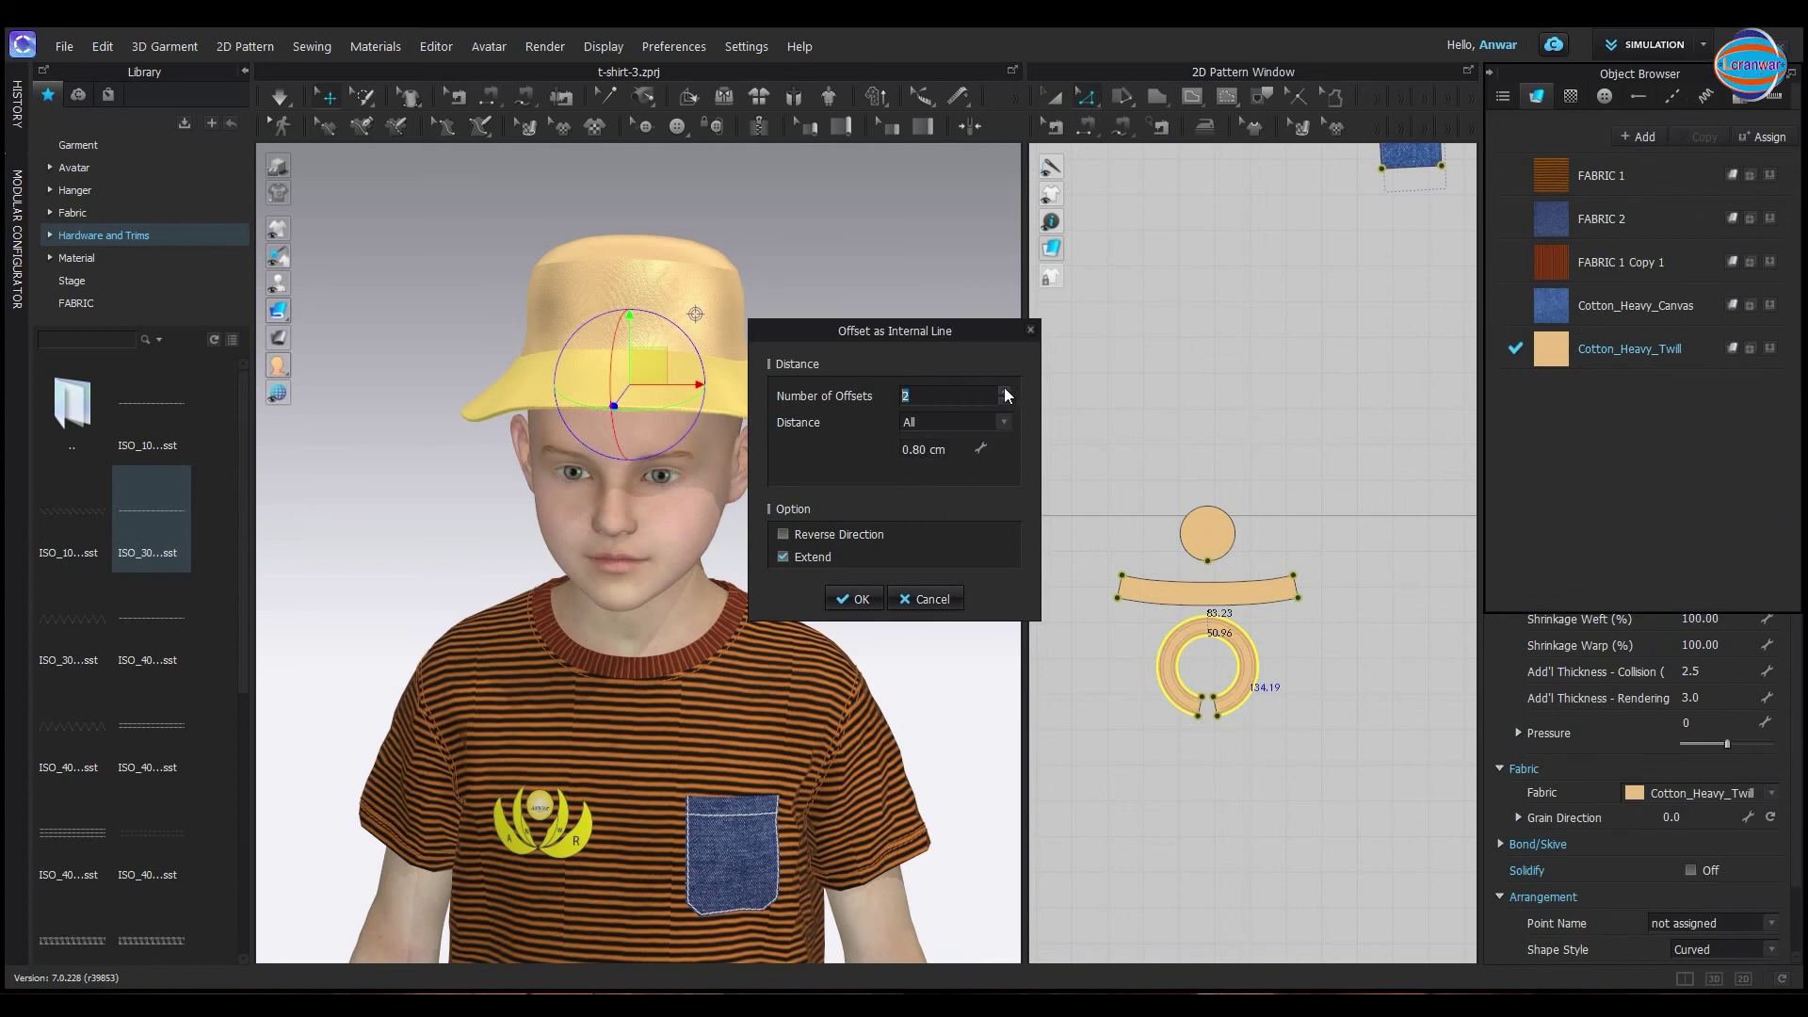
pyautogui.click(854, 599)
pyautogui.scroll(5, 1183, 695)
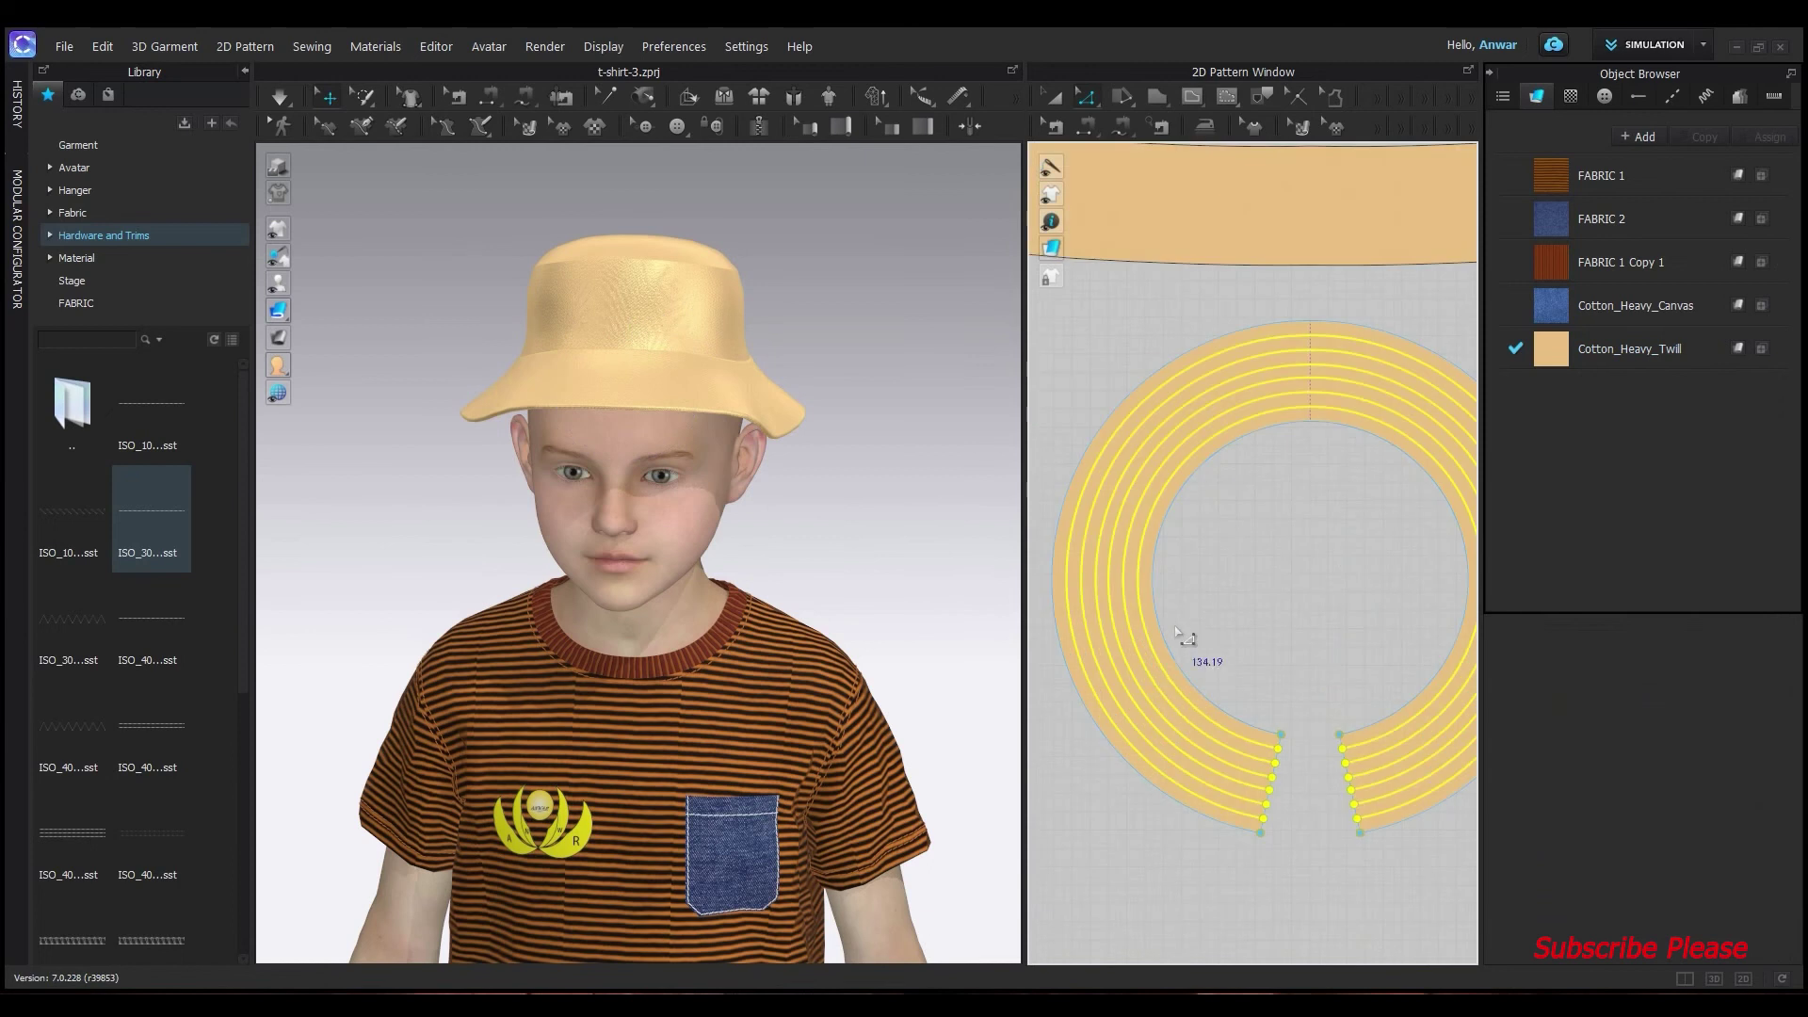
# Select CAP TOP STITCH (1/16" offset, SPI-14) in the topstitch list and restore the default workspace layout
pyautogui.scroll(-3, 1168, 565)
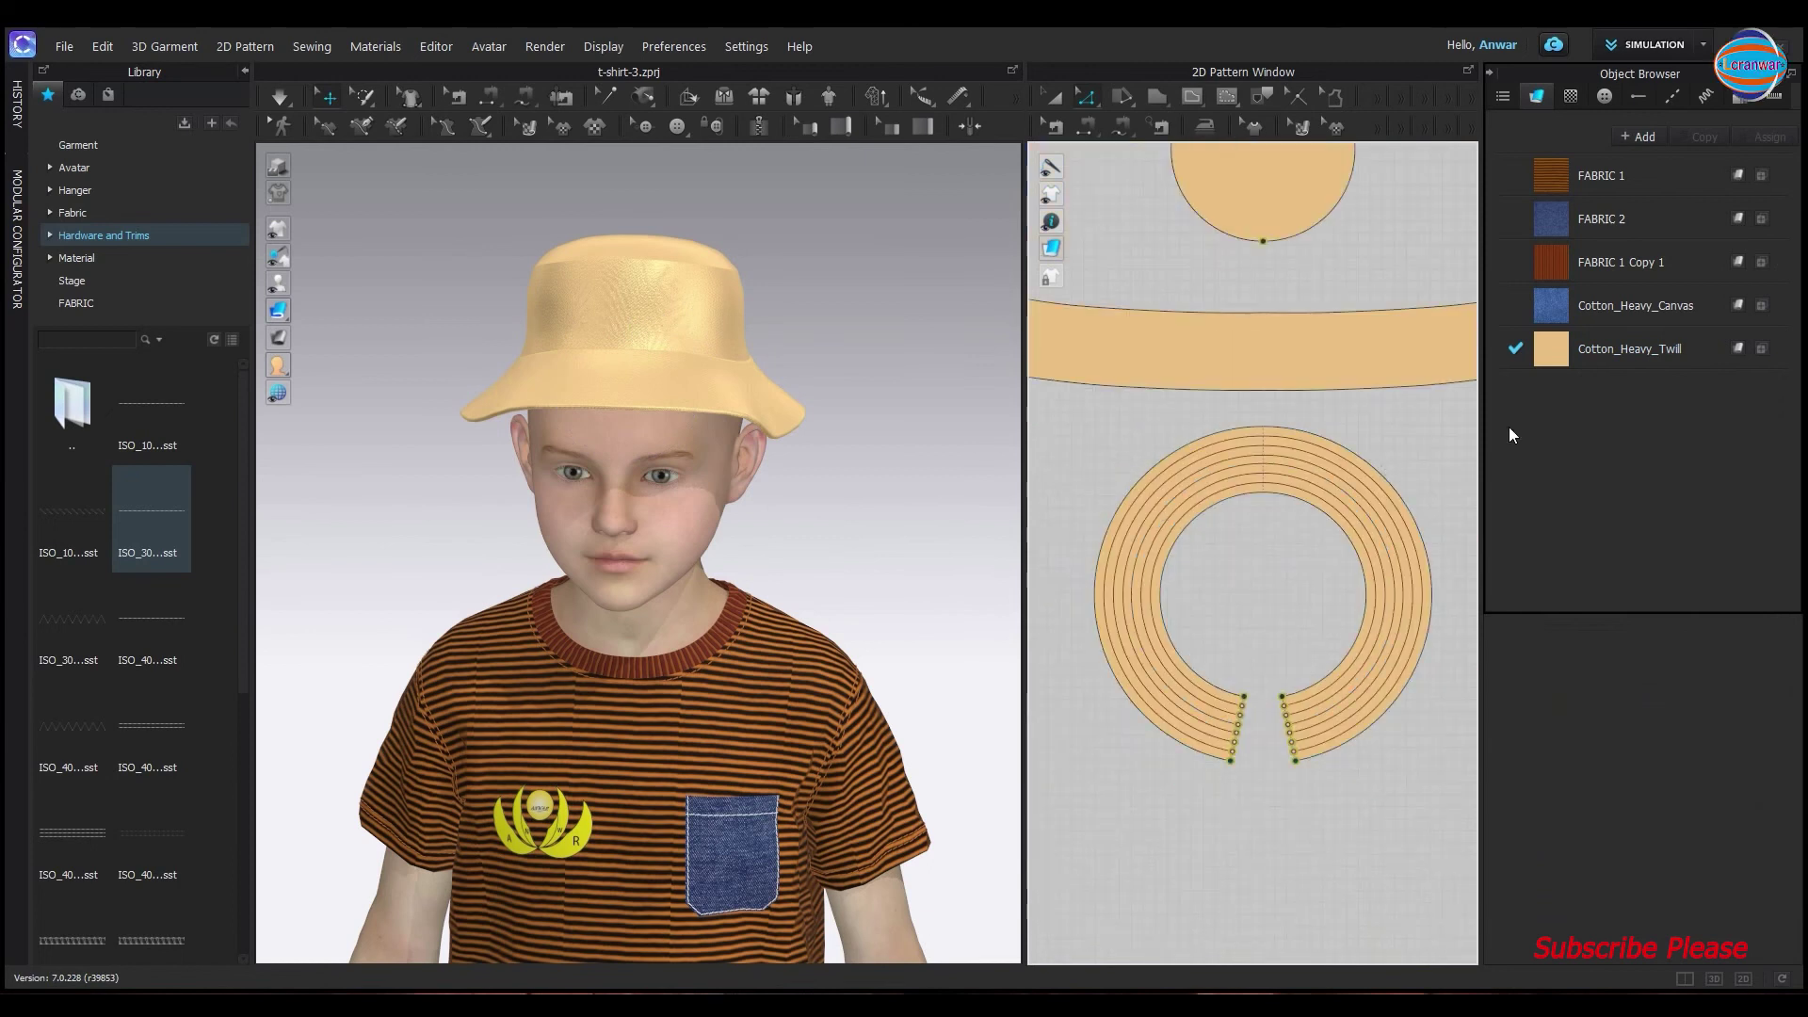
pyautogui.click(1672, 98)
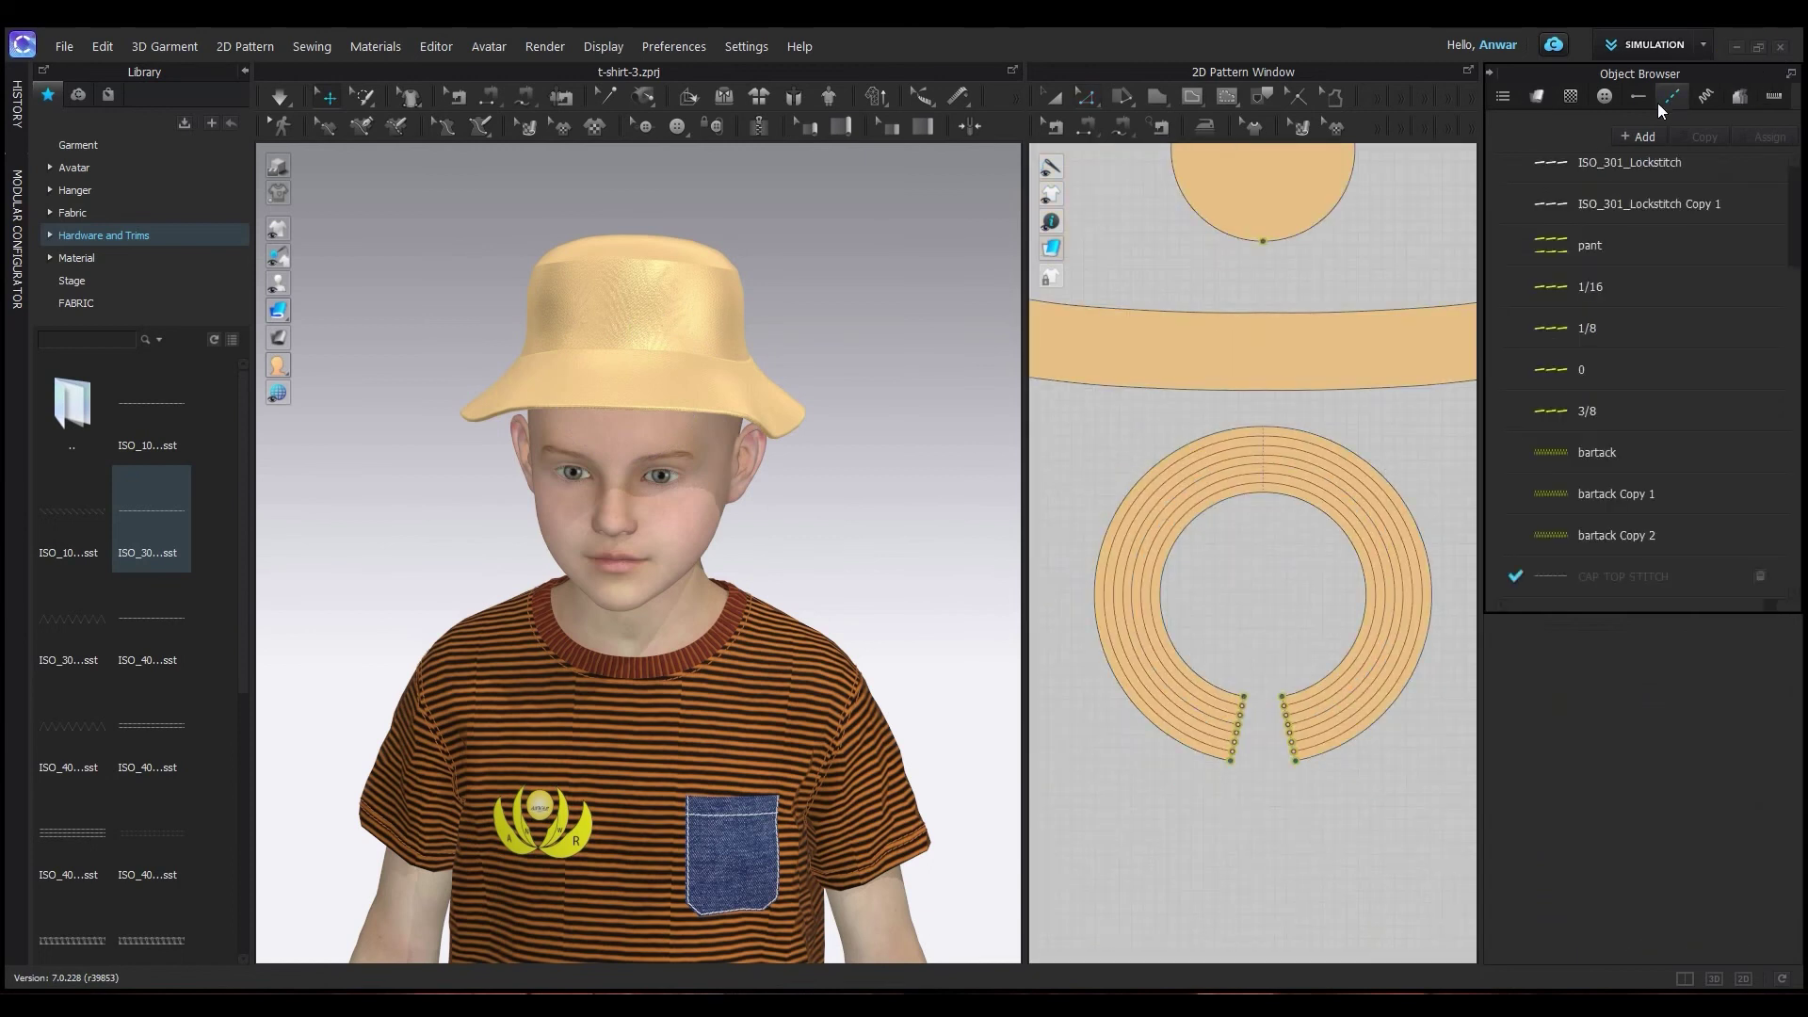
pyautogui.click(1550, 565)
pyautogui.scroll(-1, 1647, 726)
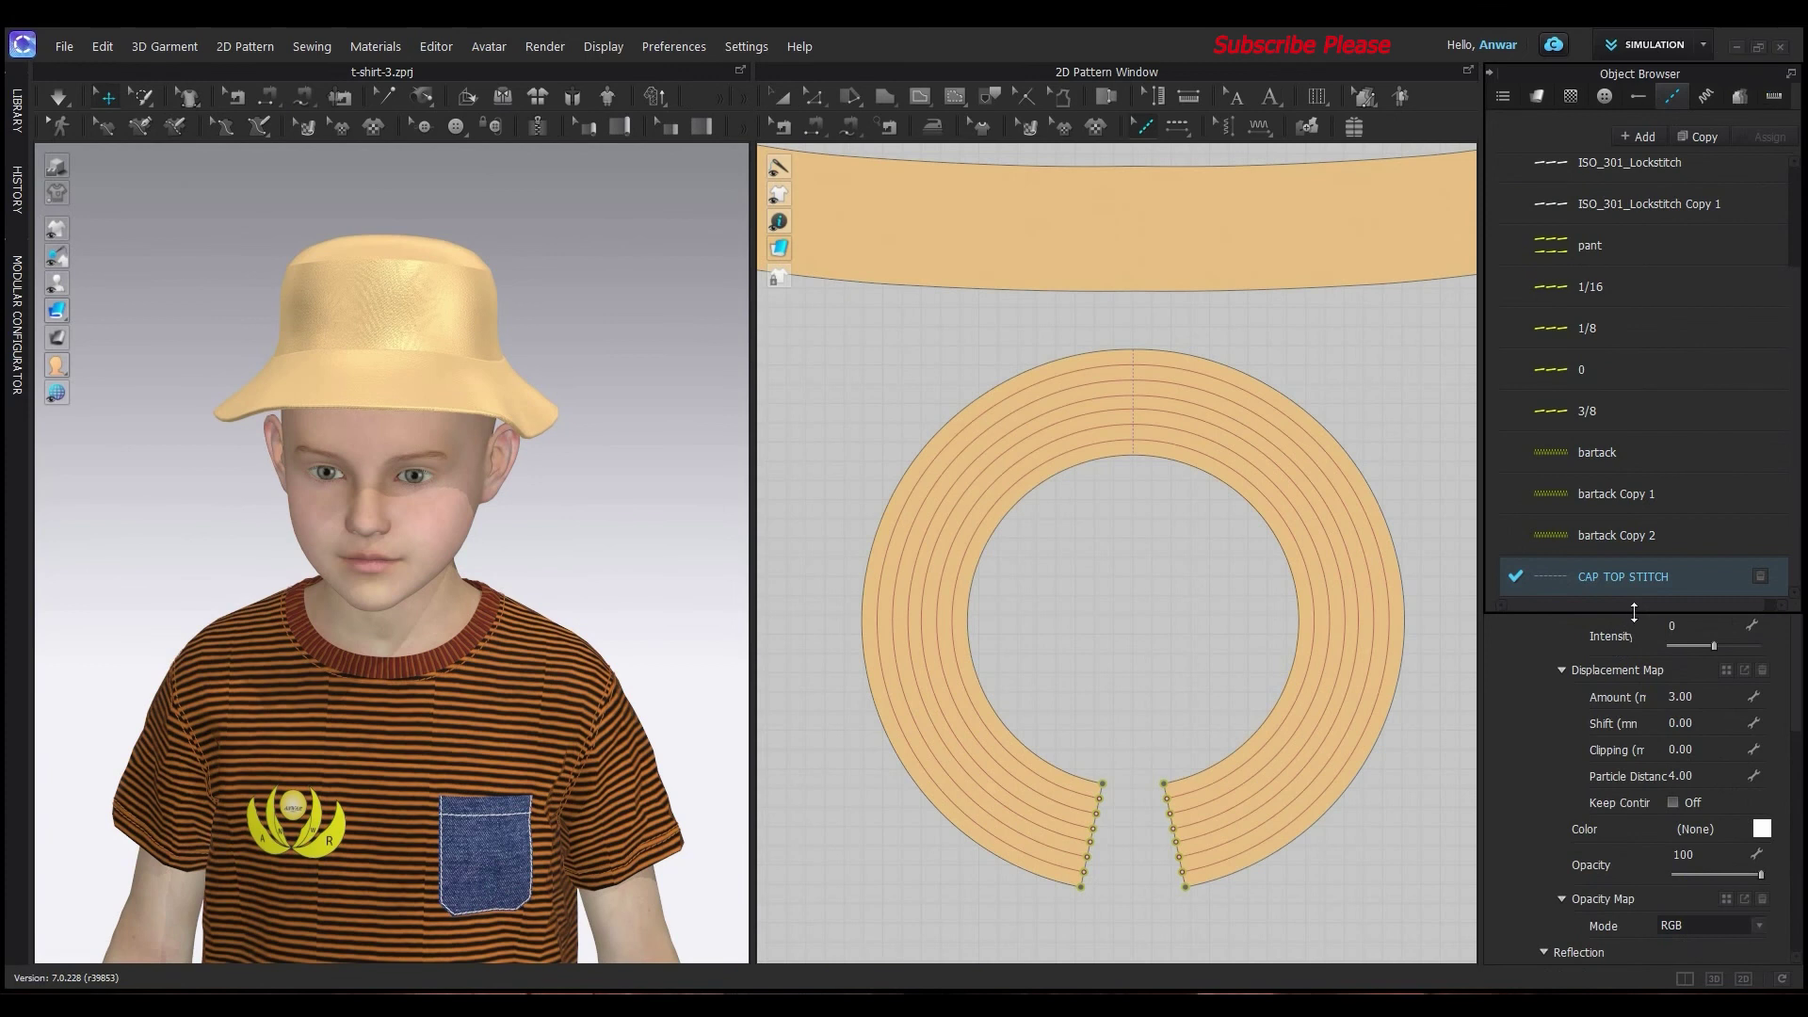
pyautogui.moveTo(1635, 612); pyautogui.dragTo(1642, 363)
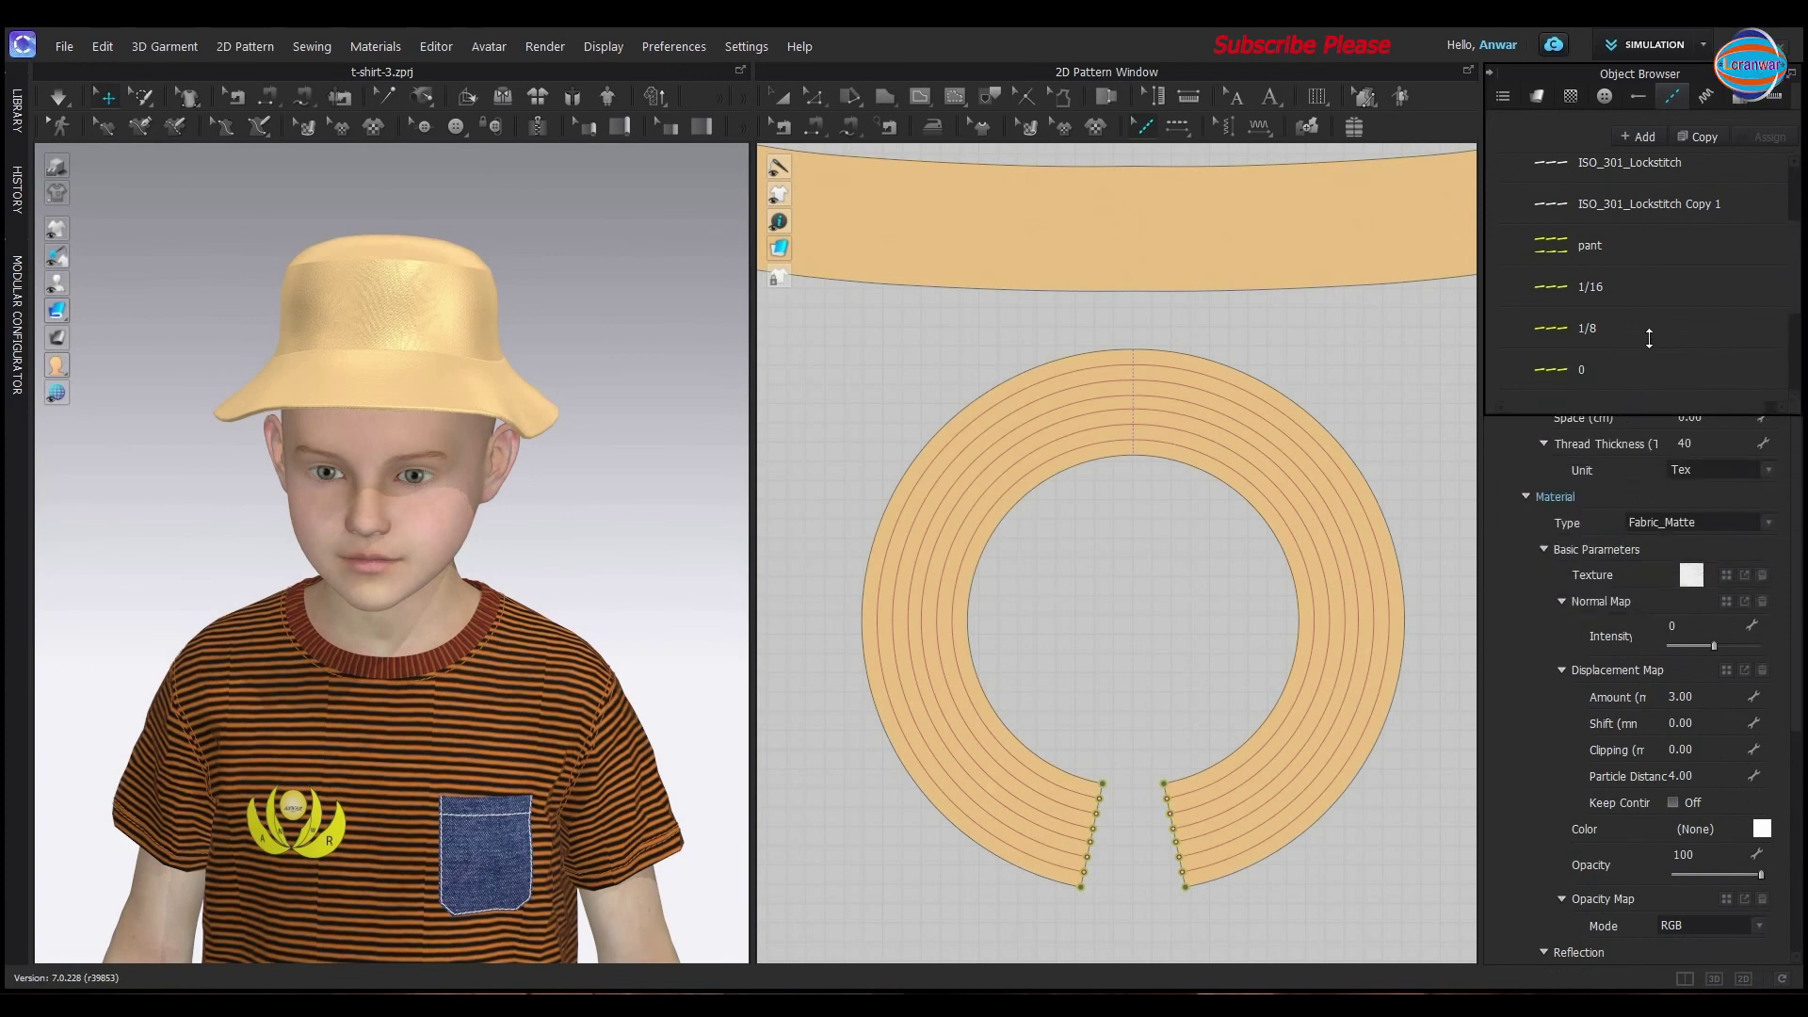
pyautogui.scroll(-2, 1630, 377)
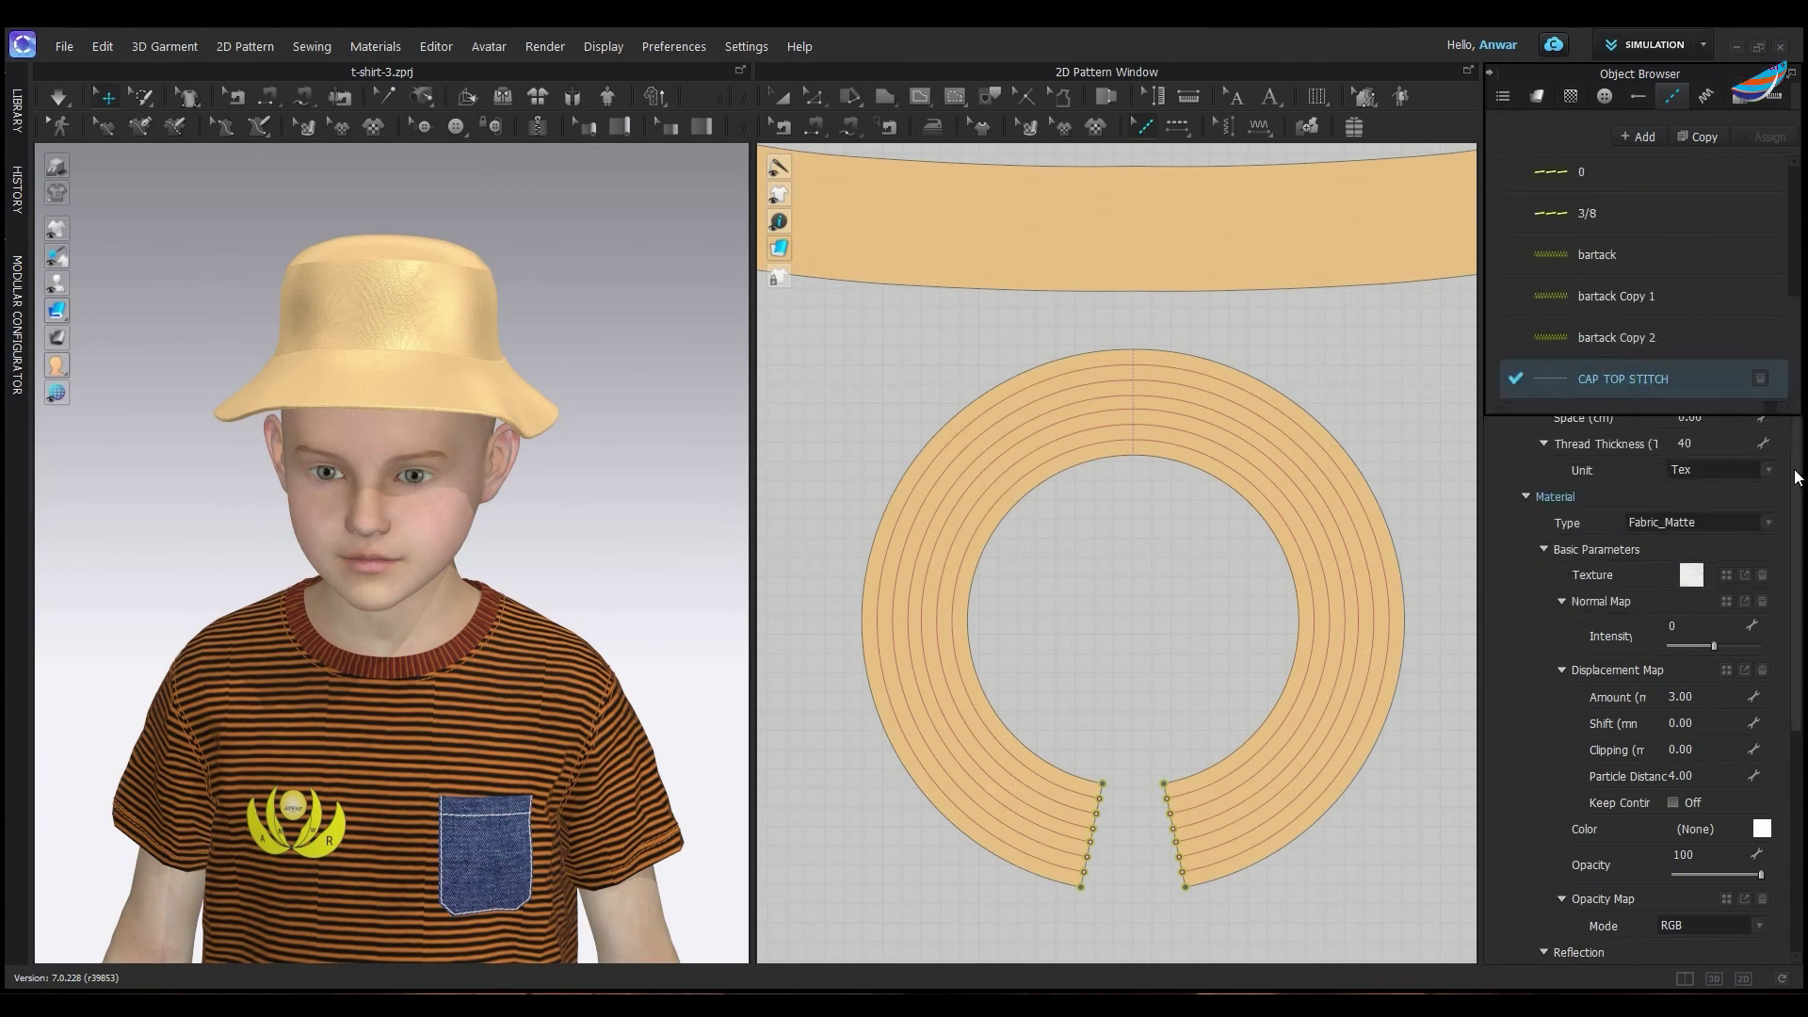
pyautogui.click(1782, 979)
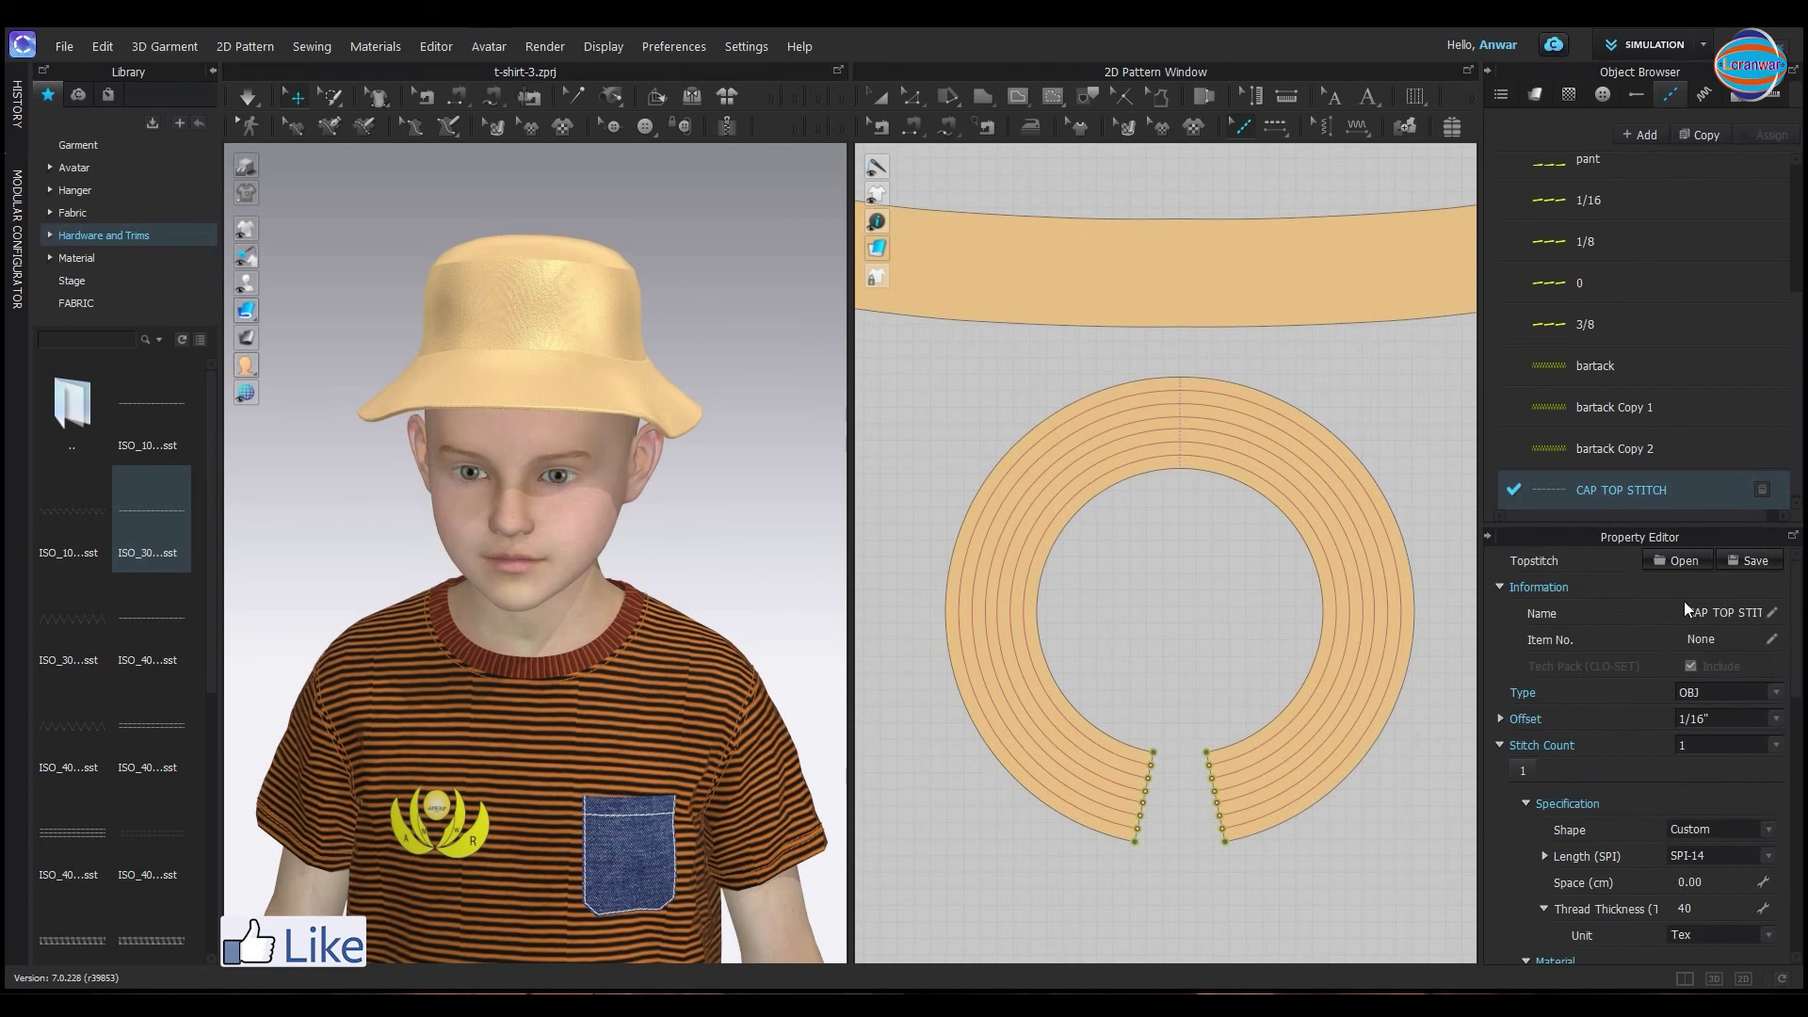
# Give CAP TOP STITCH a 1/8" offset, SPI-6 stitch length and 250 Tex thread thickness
pyautogui.click(1776, 721)
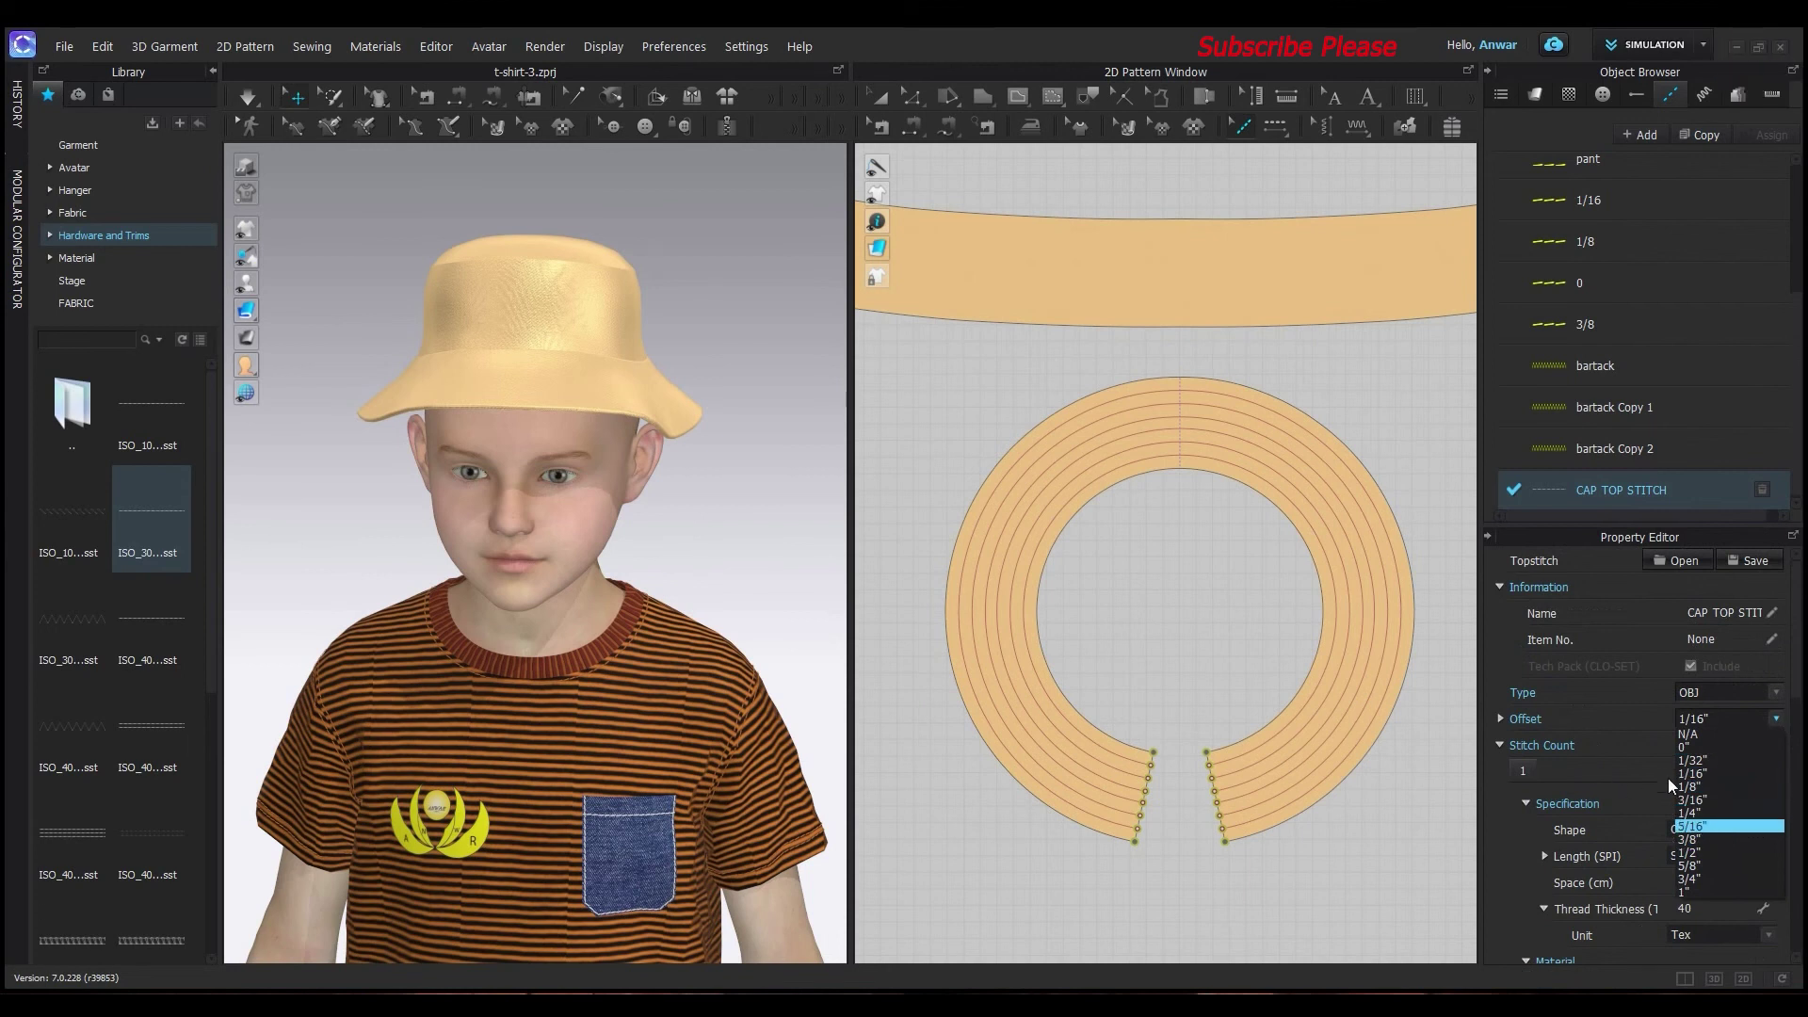
pyautogui.press('Escape')
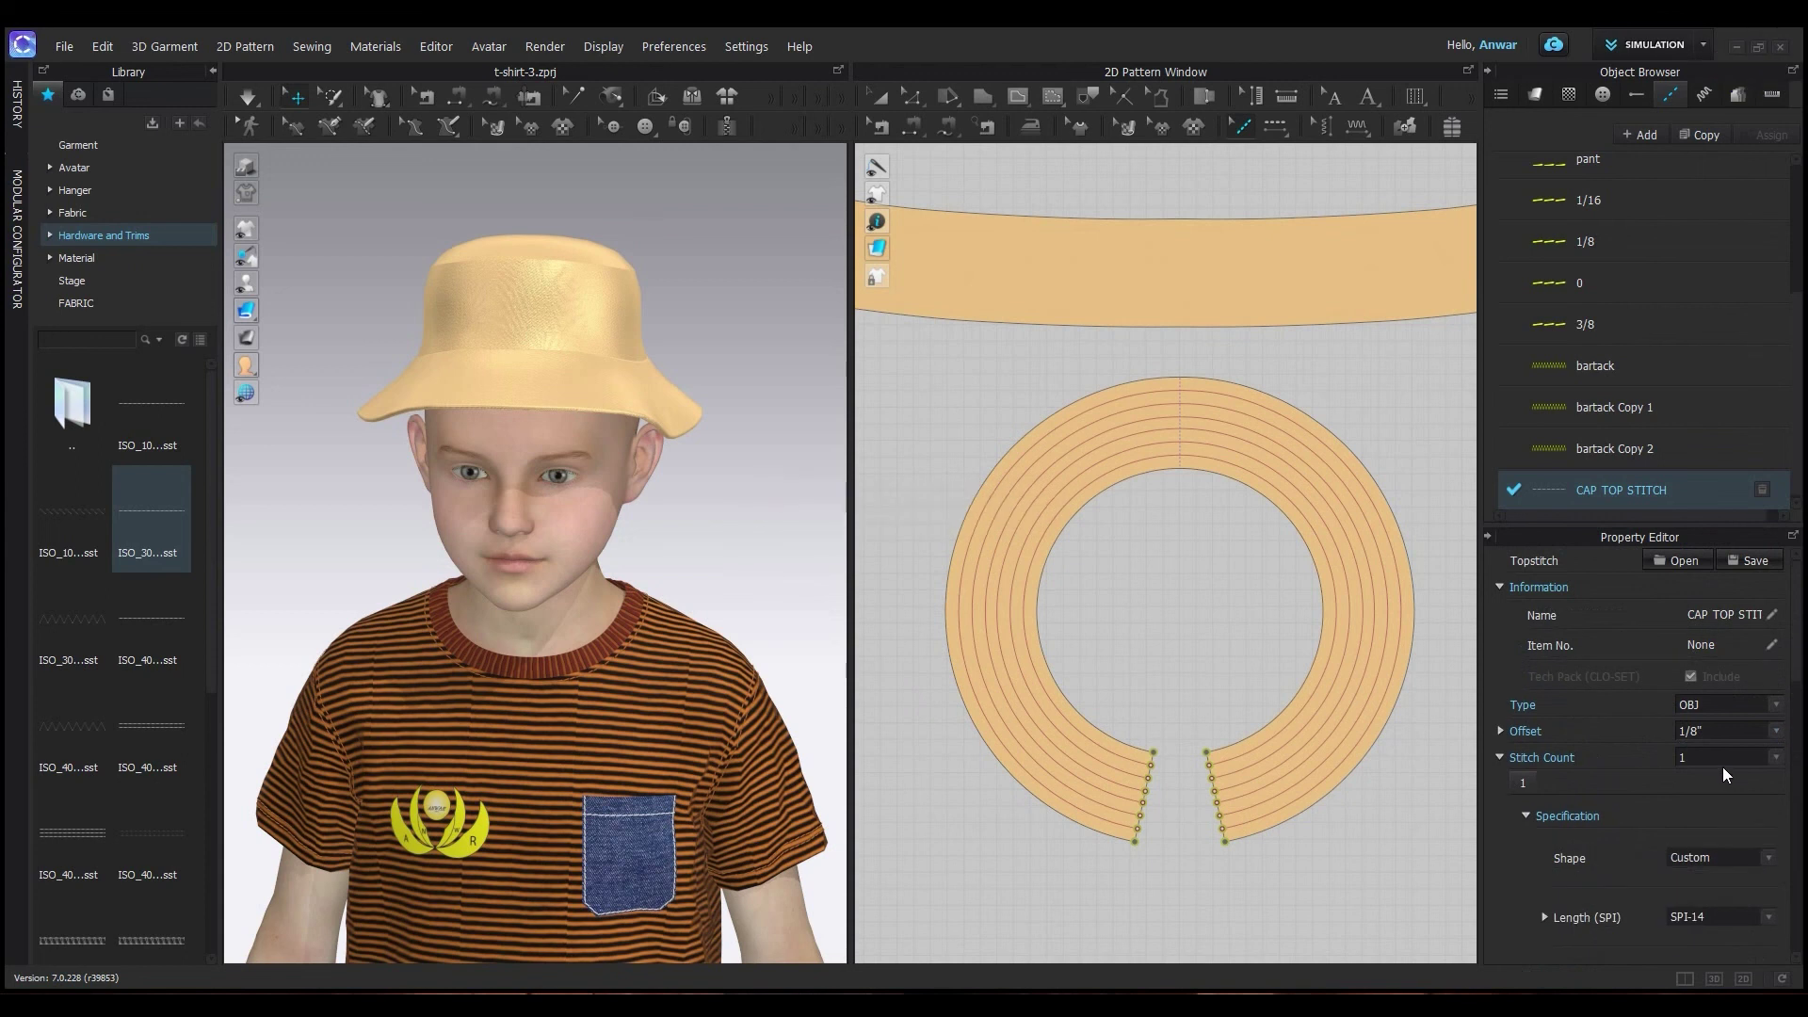
pyautogui.scroll(-3, 1727, 690)
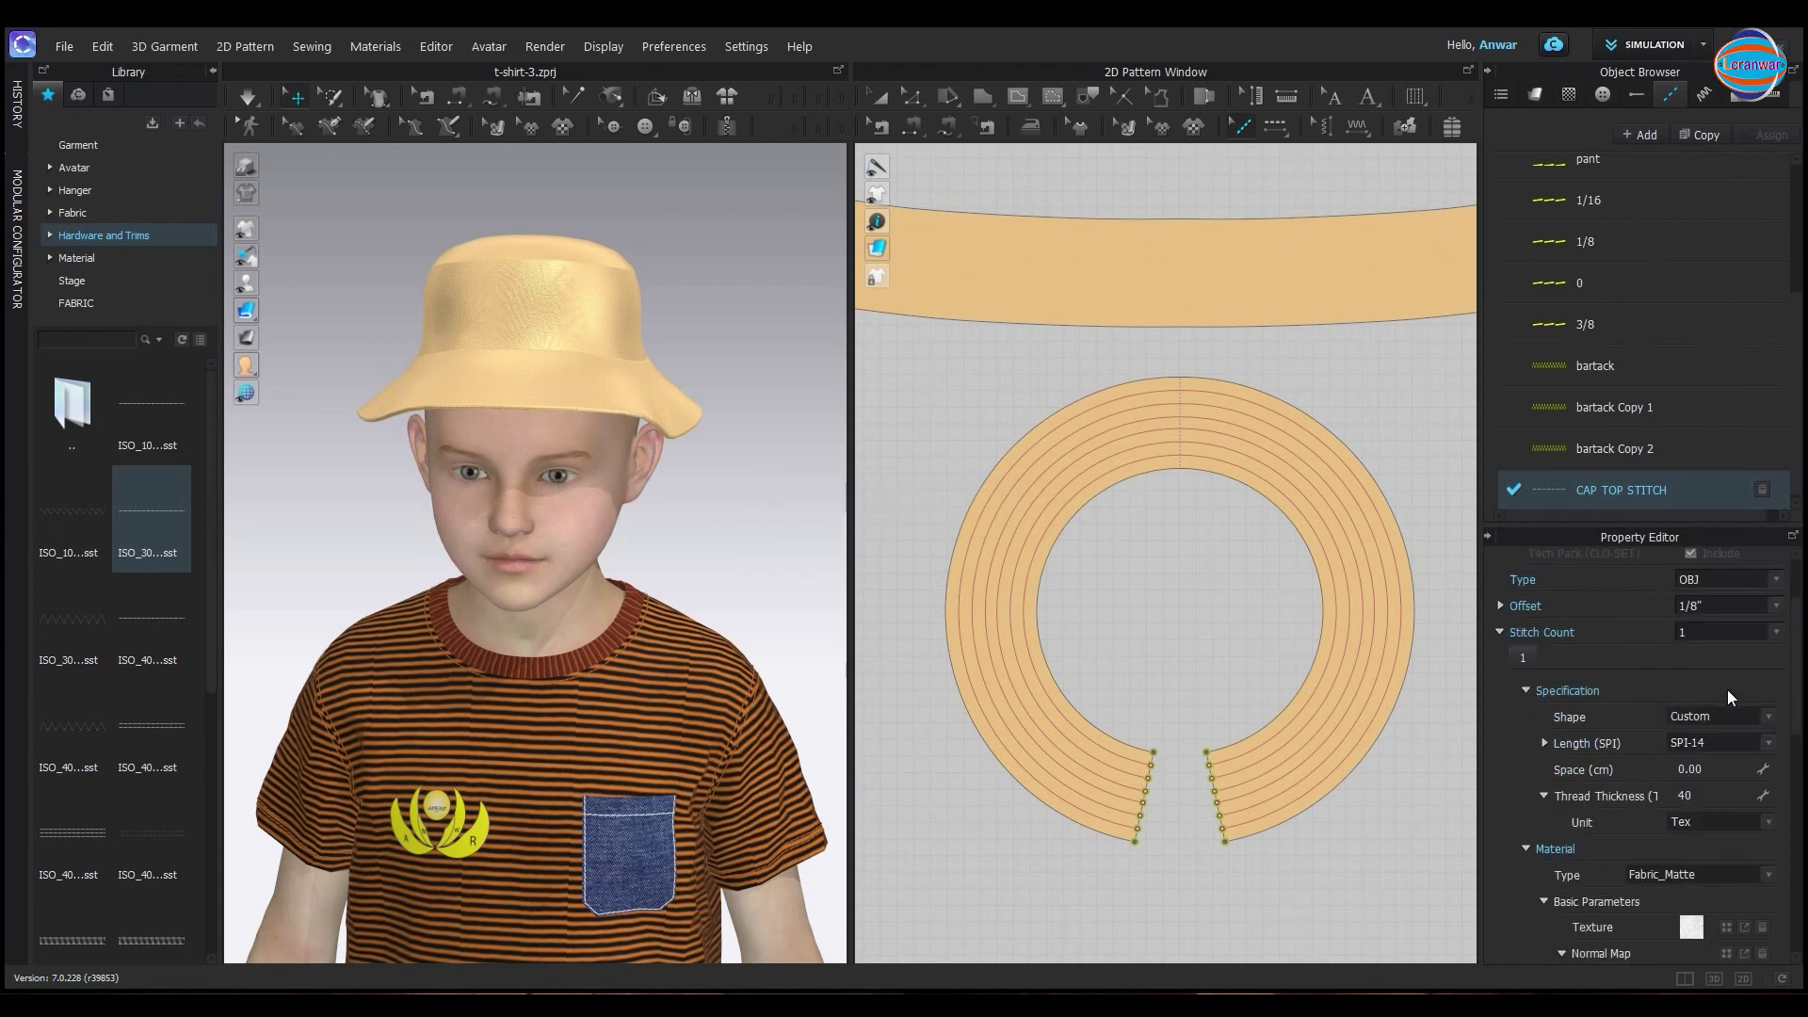
pyautogui.click(1758, 745)
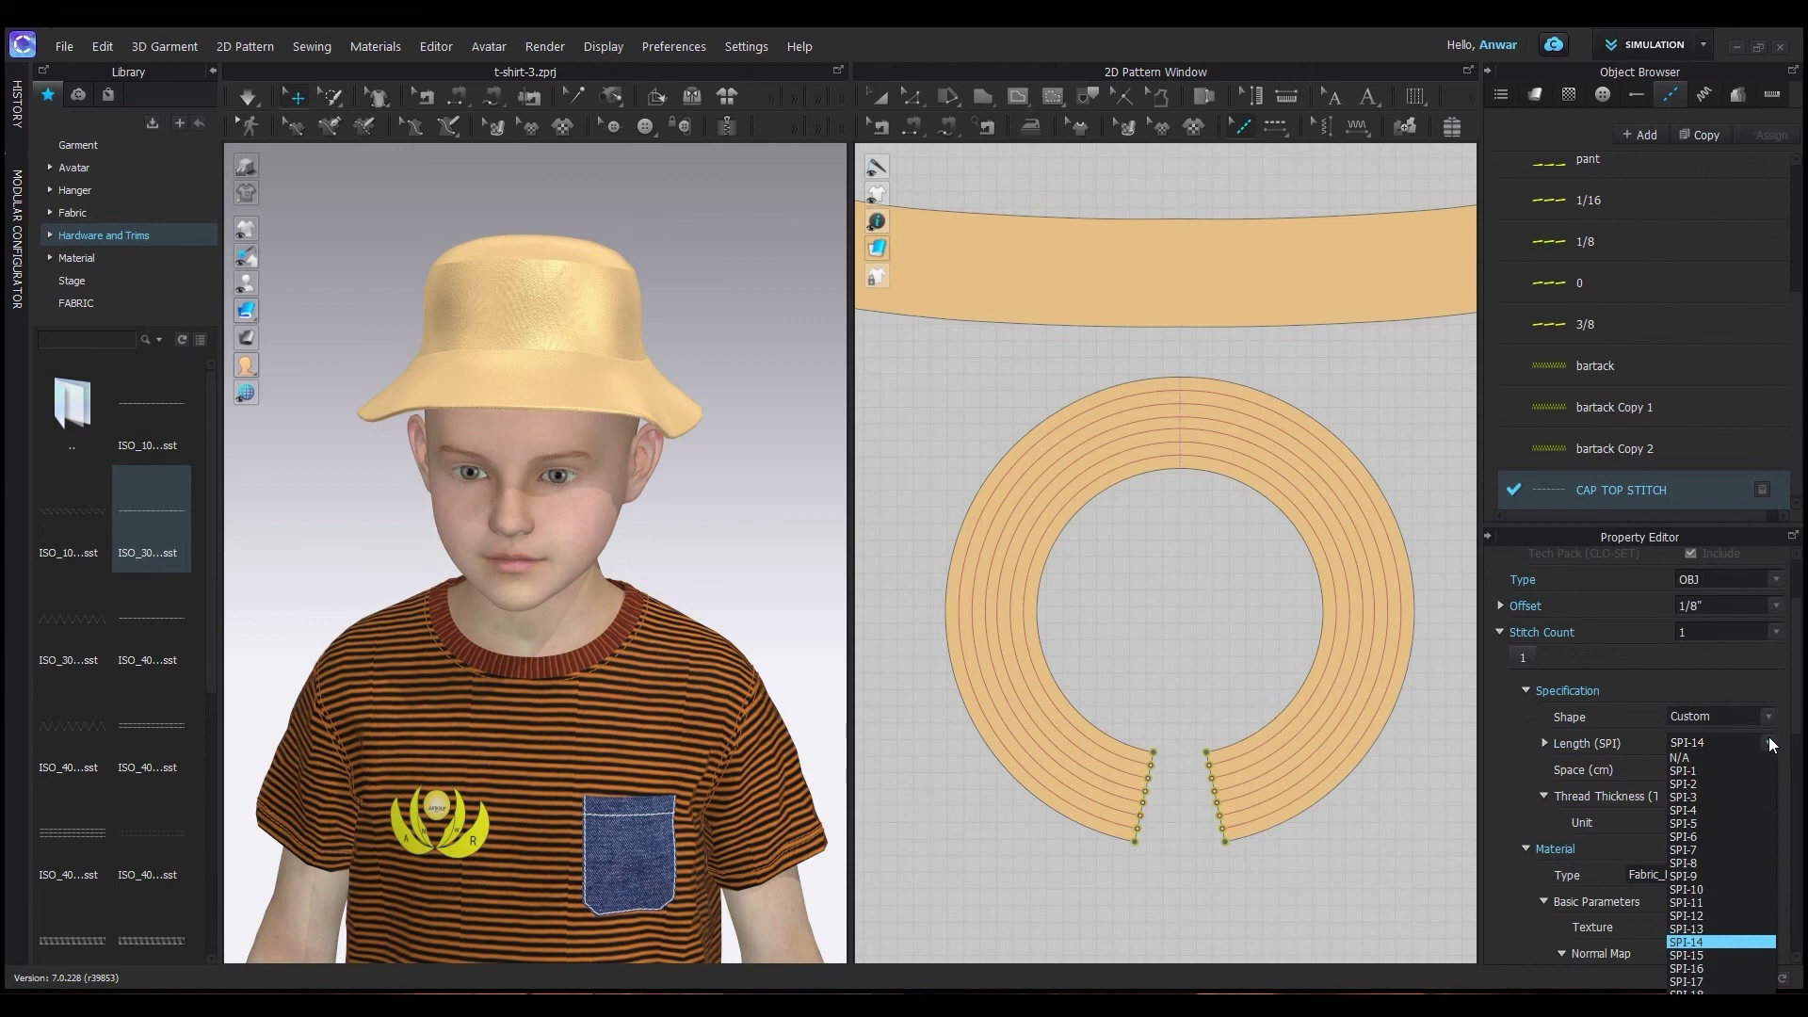
pyautogui.click(1721, 837)
pyautogui.doubleClick(1730, 795)
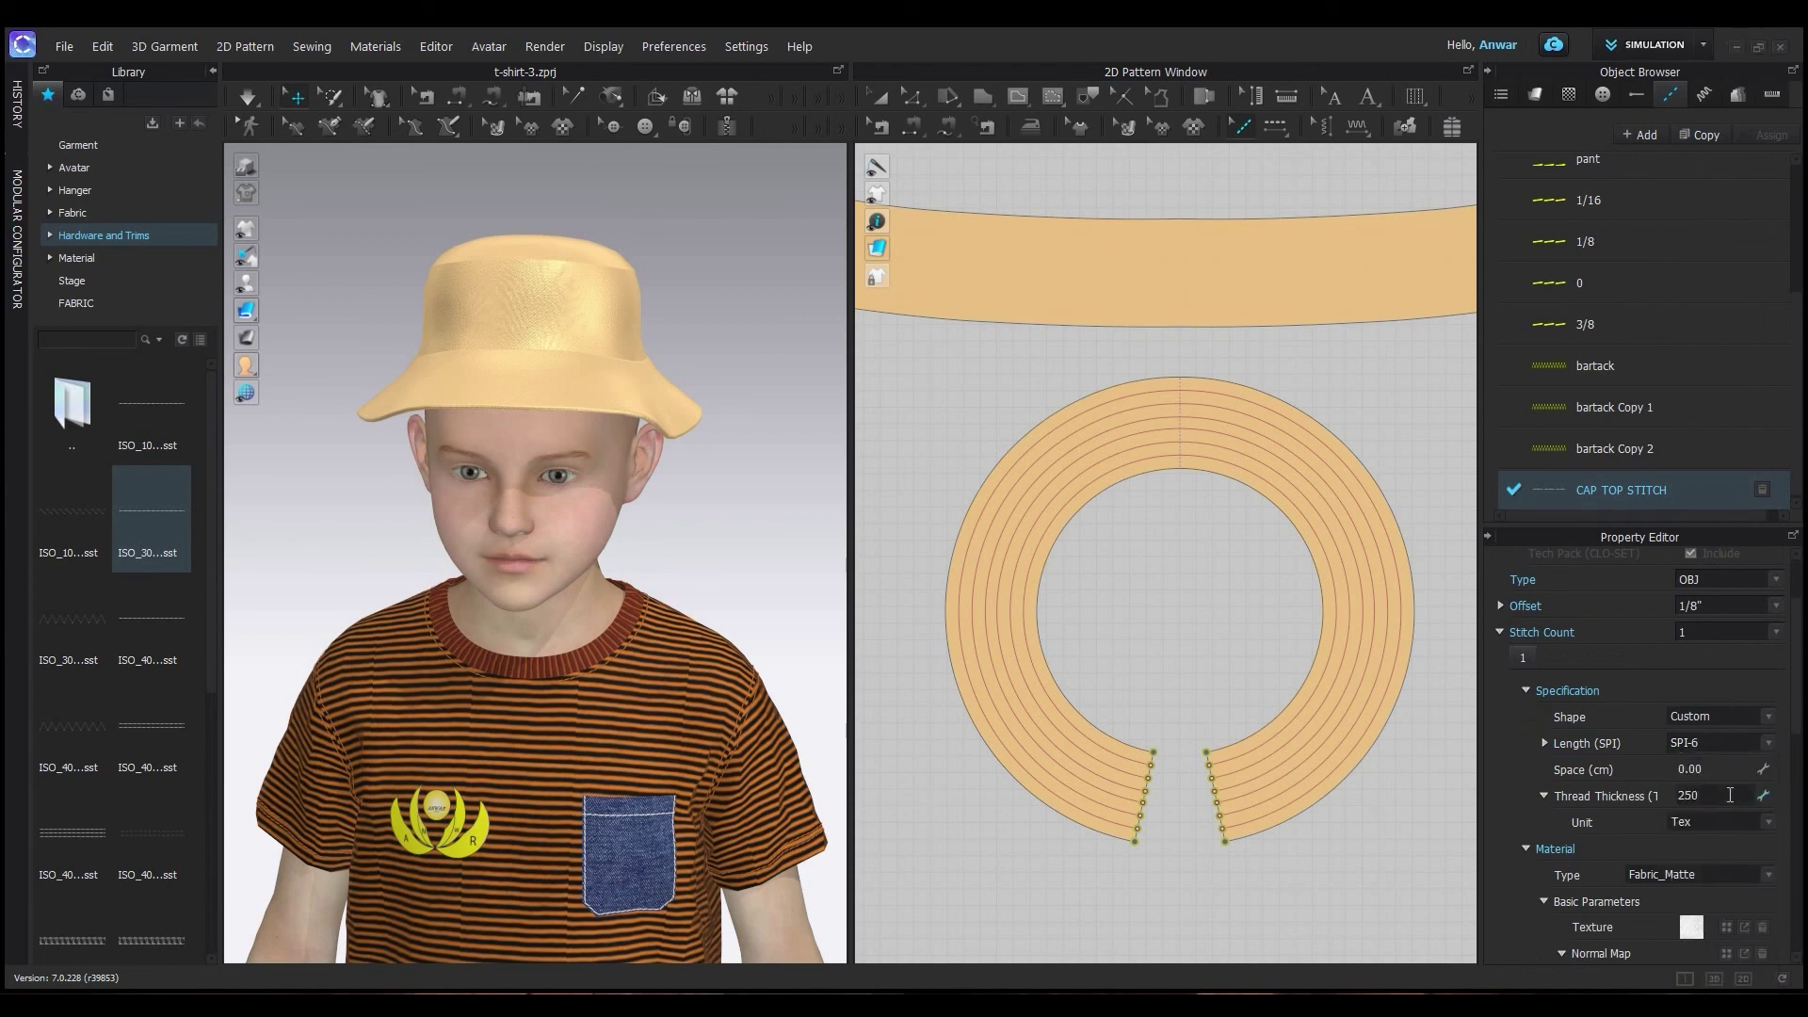
pyautogui.press('Return')
pyautogui.scroll(-2, 1721, 810)
pyautogui.scroll(-1, 1726, 838)
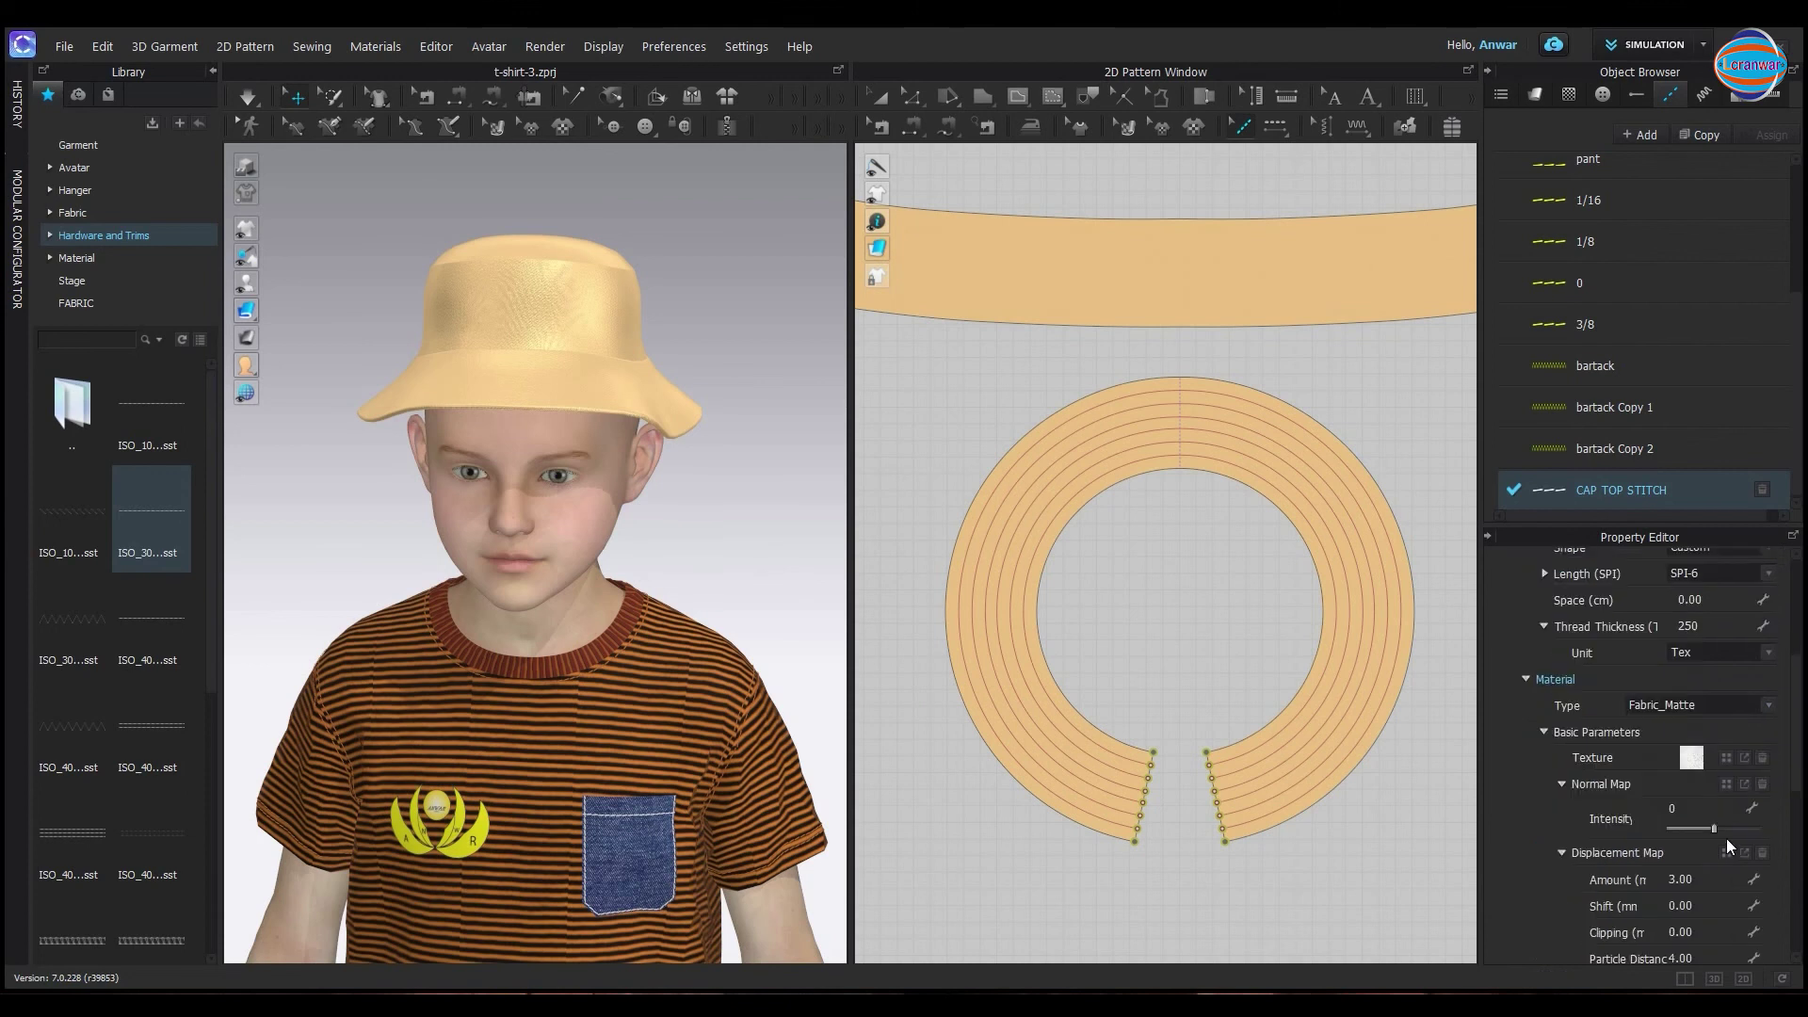
pyautogui.scroll(-3, 1720, 794)
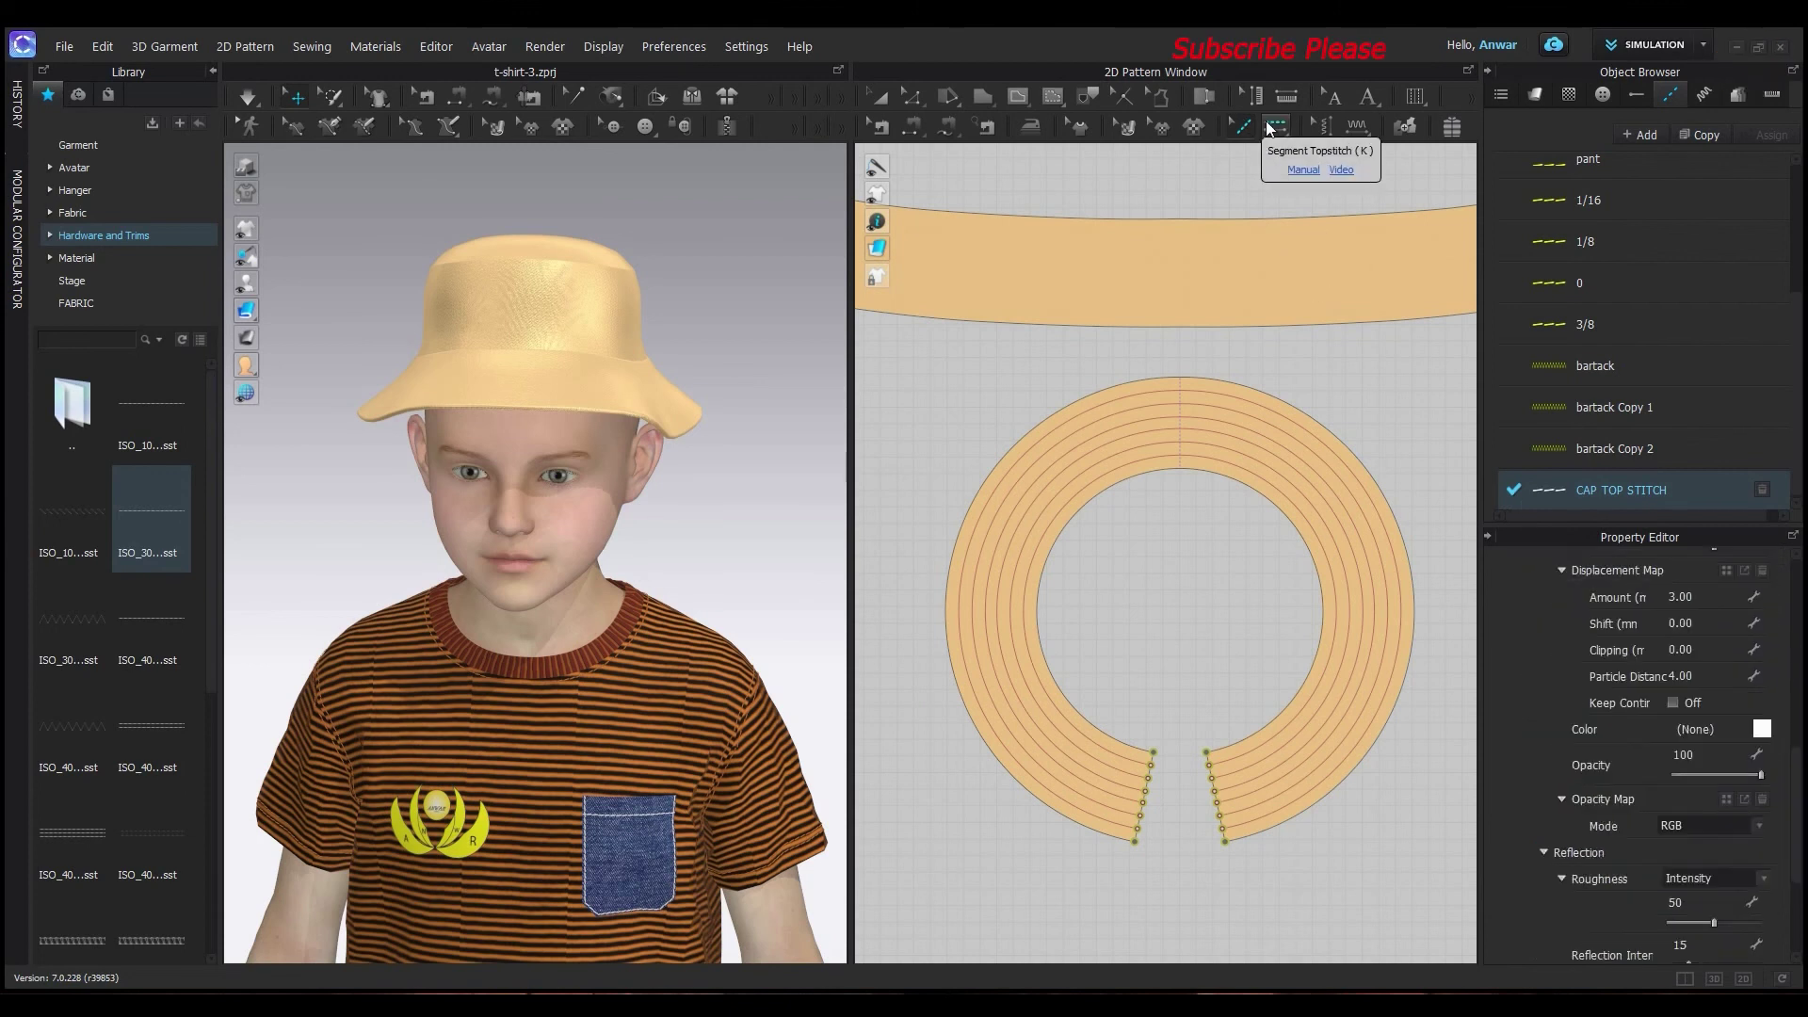
# Draw a free topstitch along the hat band's bottom edge and inspect it in 3D
pyautogui.click(1287, 132)
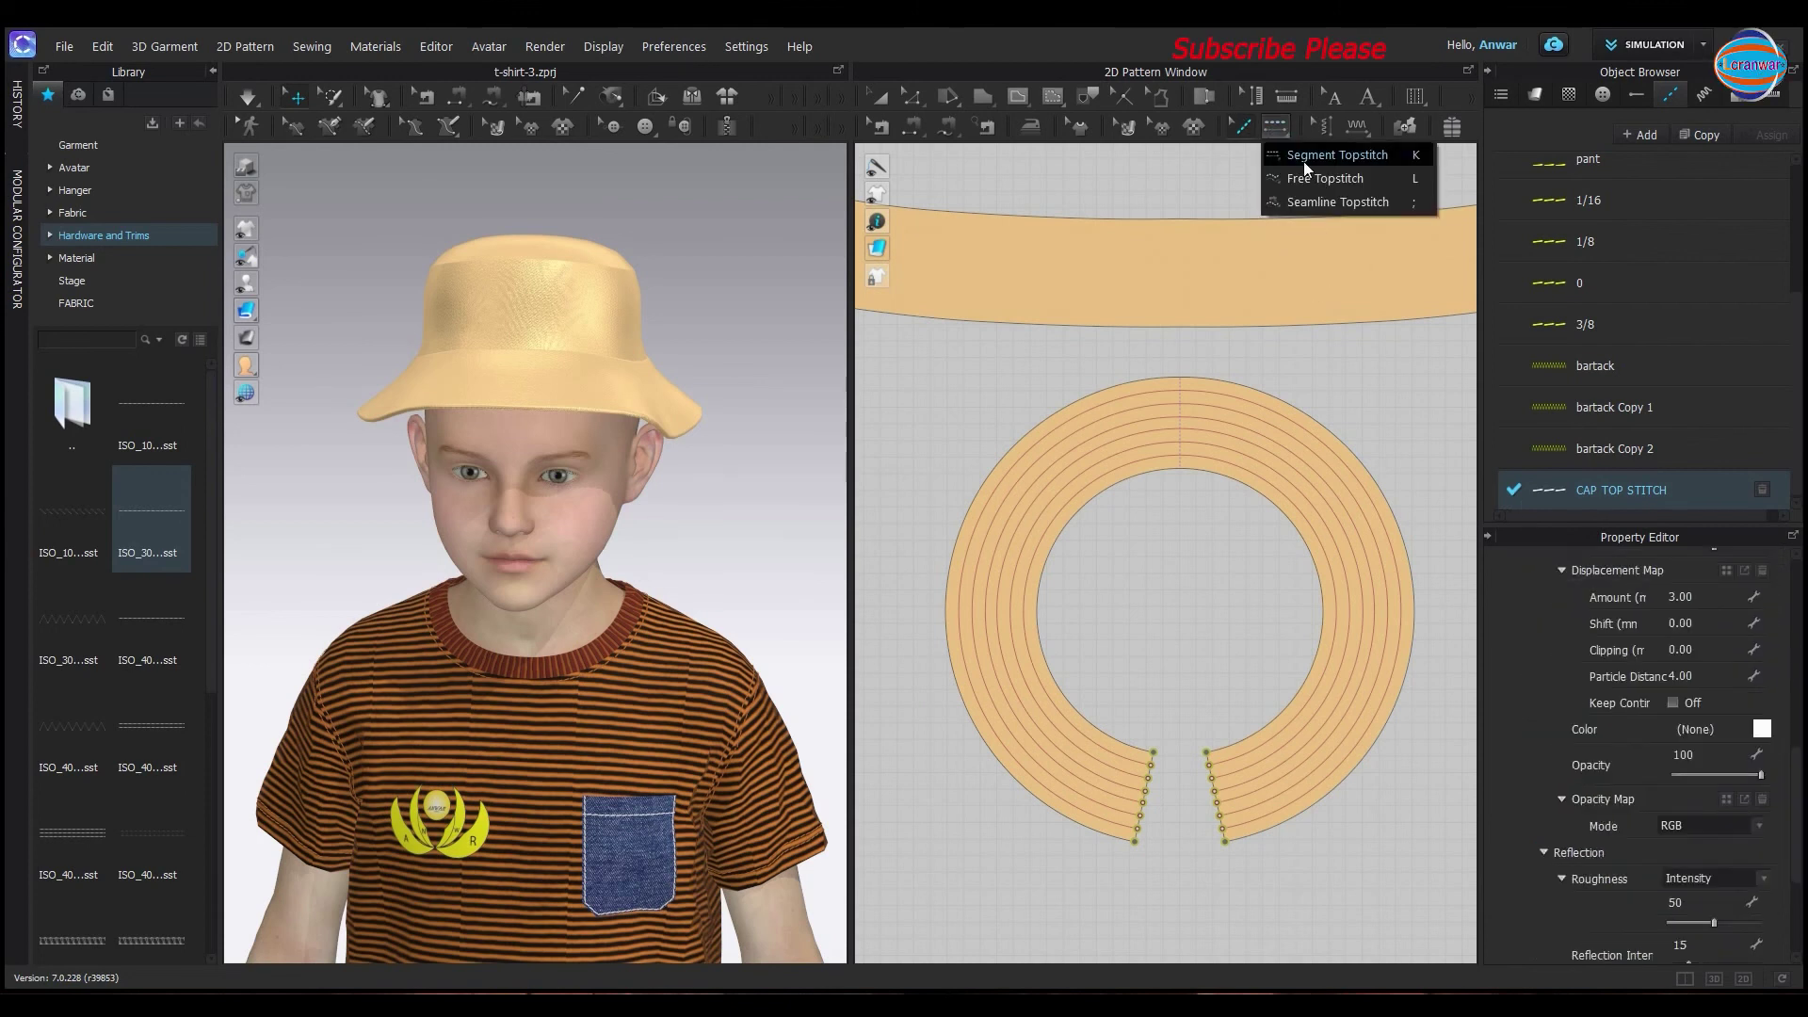
pyautogui.click(1314, 179)
pyautogui.scroll(-4, 1156, 607)
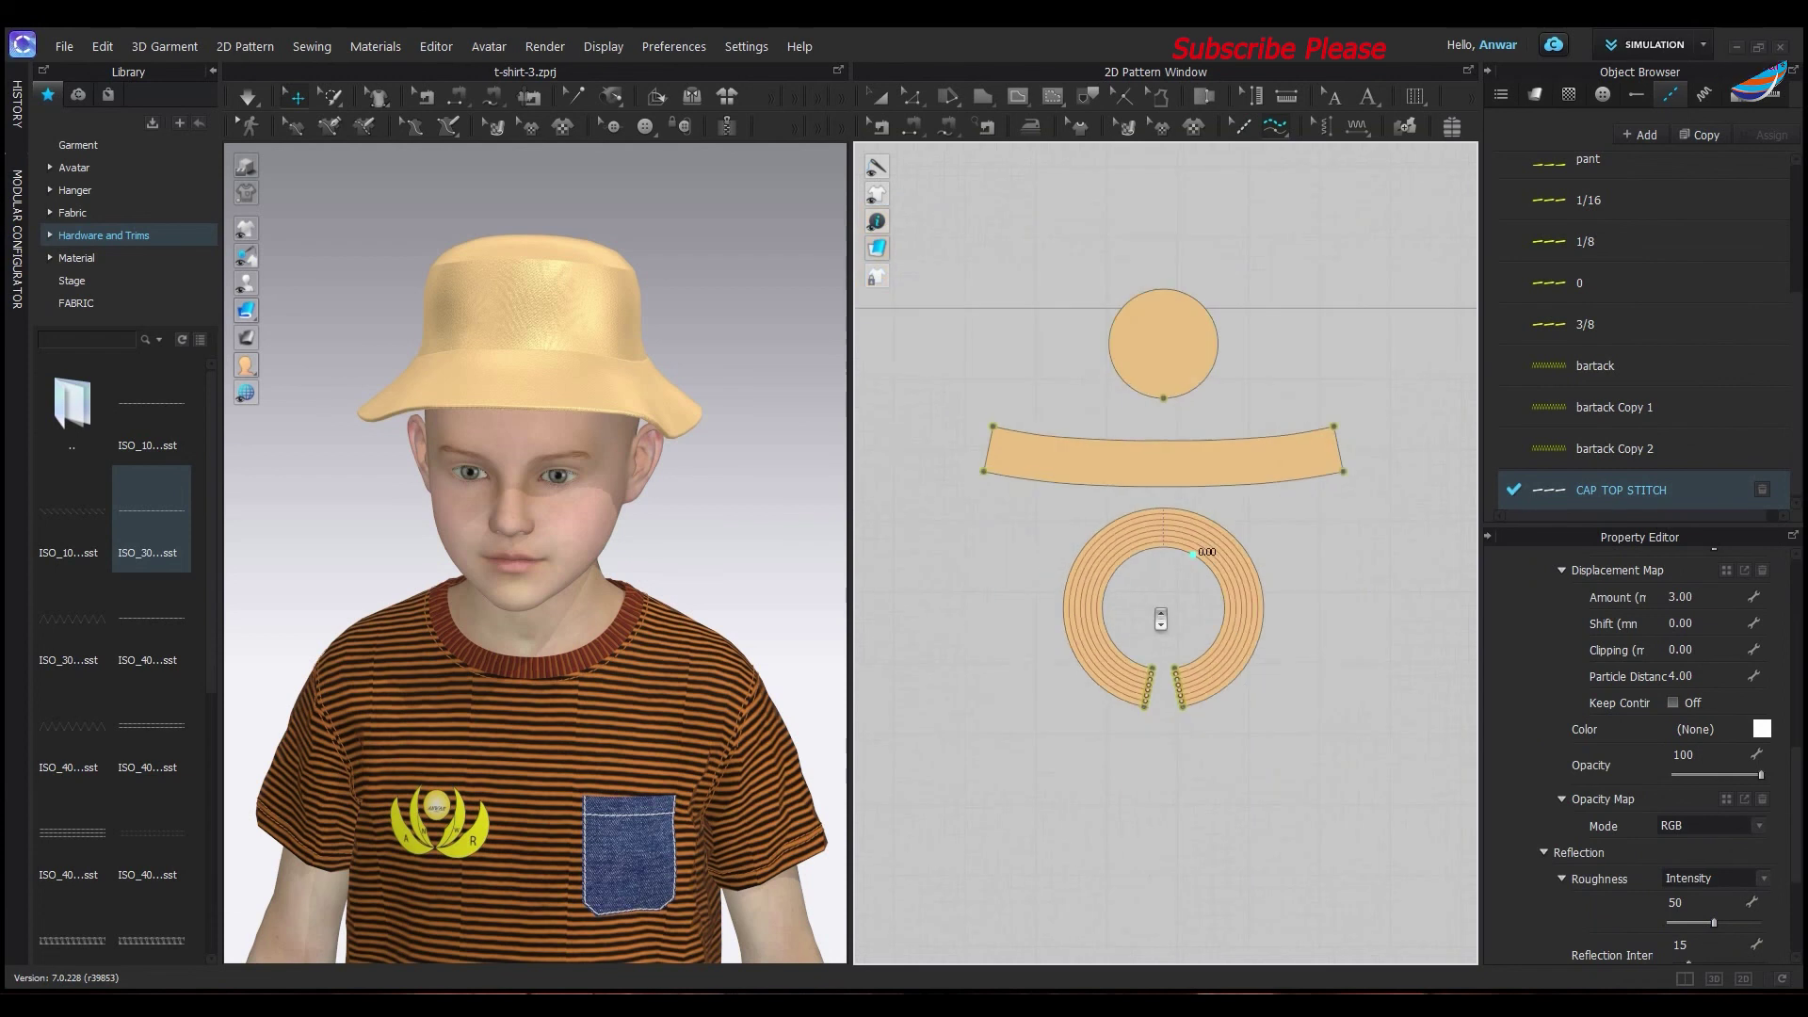
pyautogui.click(983, 472)
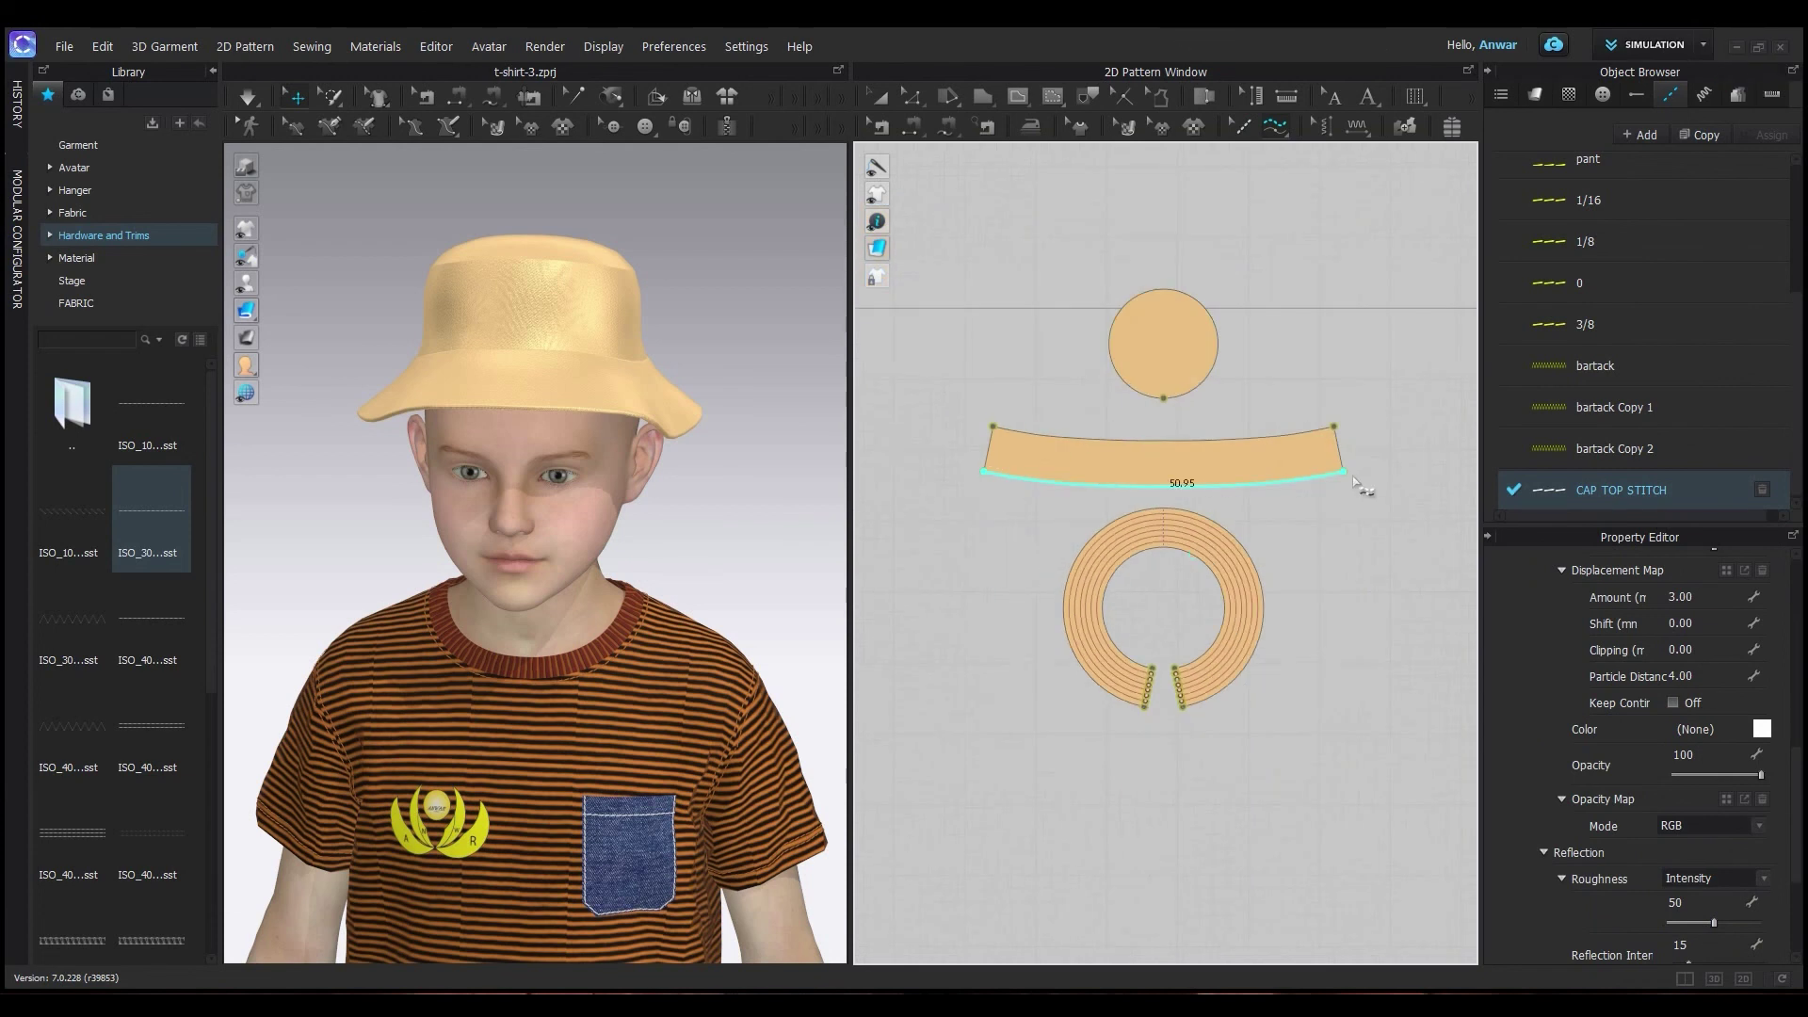
pyautogui.click(1345, 473)
pyautogui.scroll(2, 565, 283)
pyautogui.scroll(3, 565, 282)
pyautogui.moveTo(565, 282); pyautogui.dragTo(583, 503, button='middle')
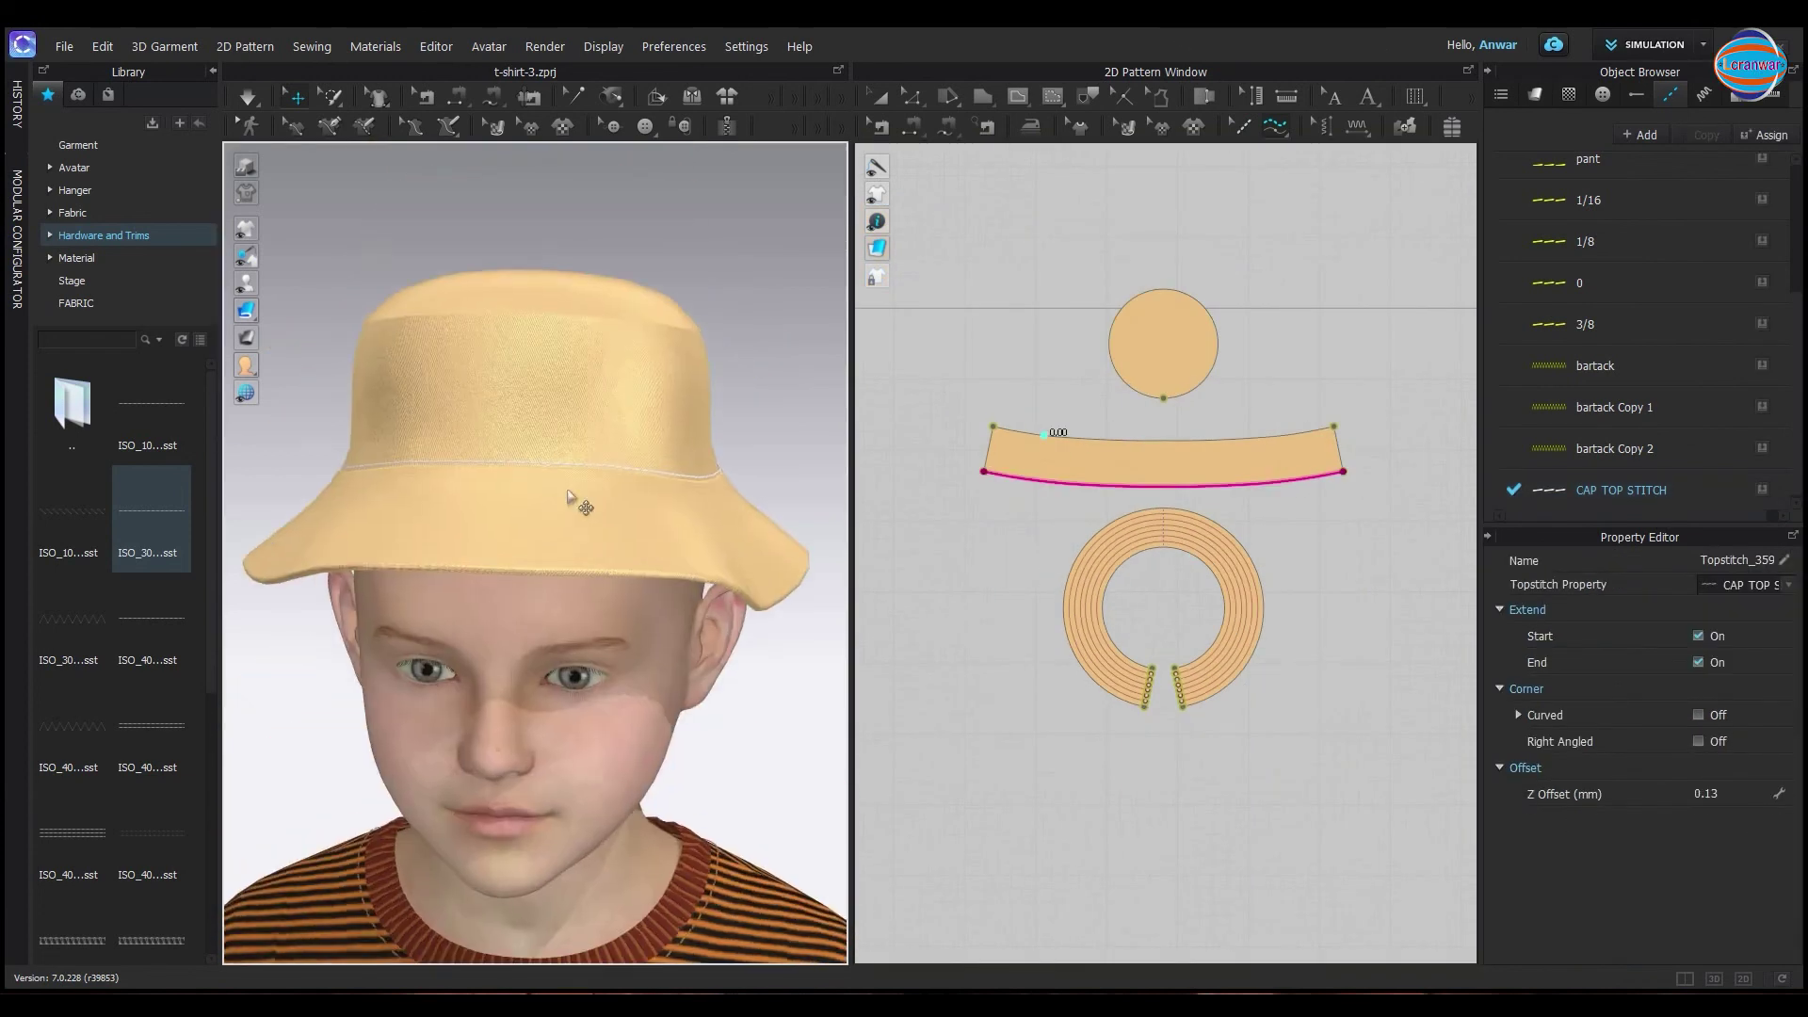
pyautogui.scroll(2, 576, 450)
pyautogui.moveTo(577, 452)
pyautogui.mouseDown(button='right')
pyautogui.moveTo(624, 424)
pyautogui.moveTo(628, 464)
pyautogui.mouseUp(button='right')
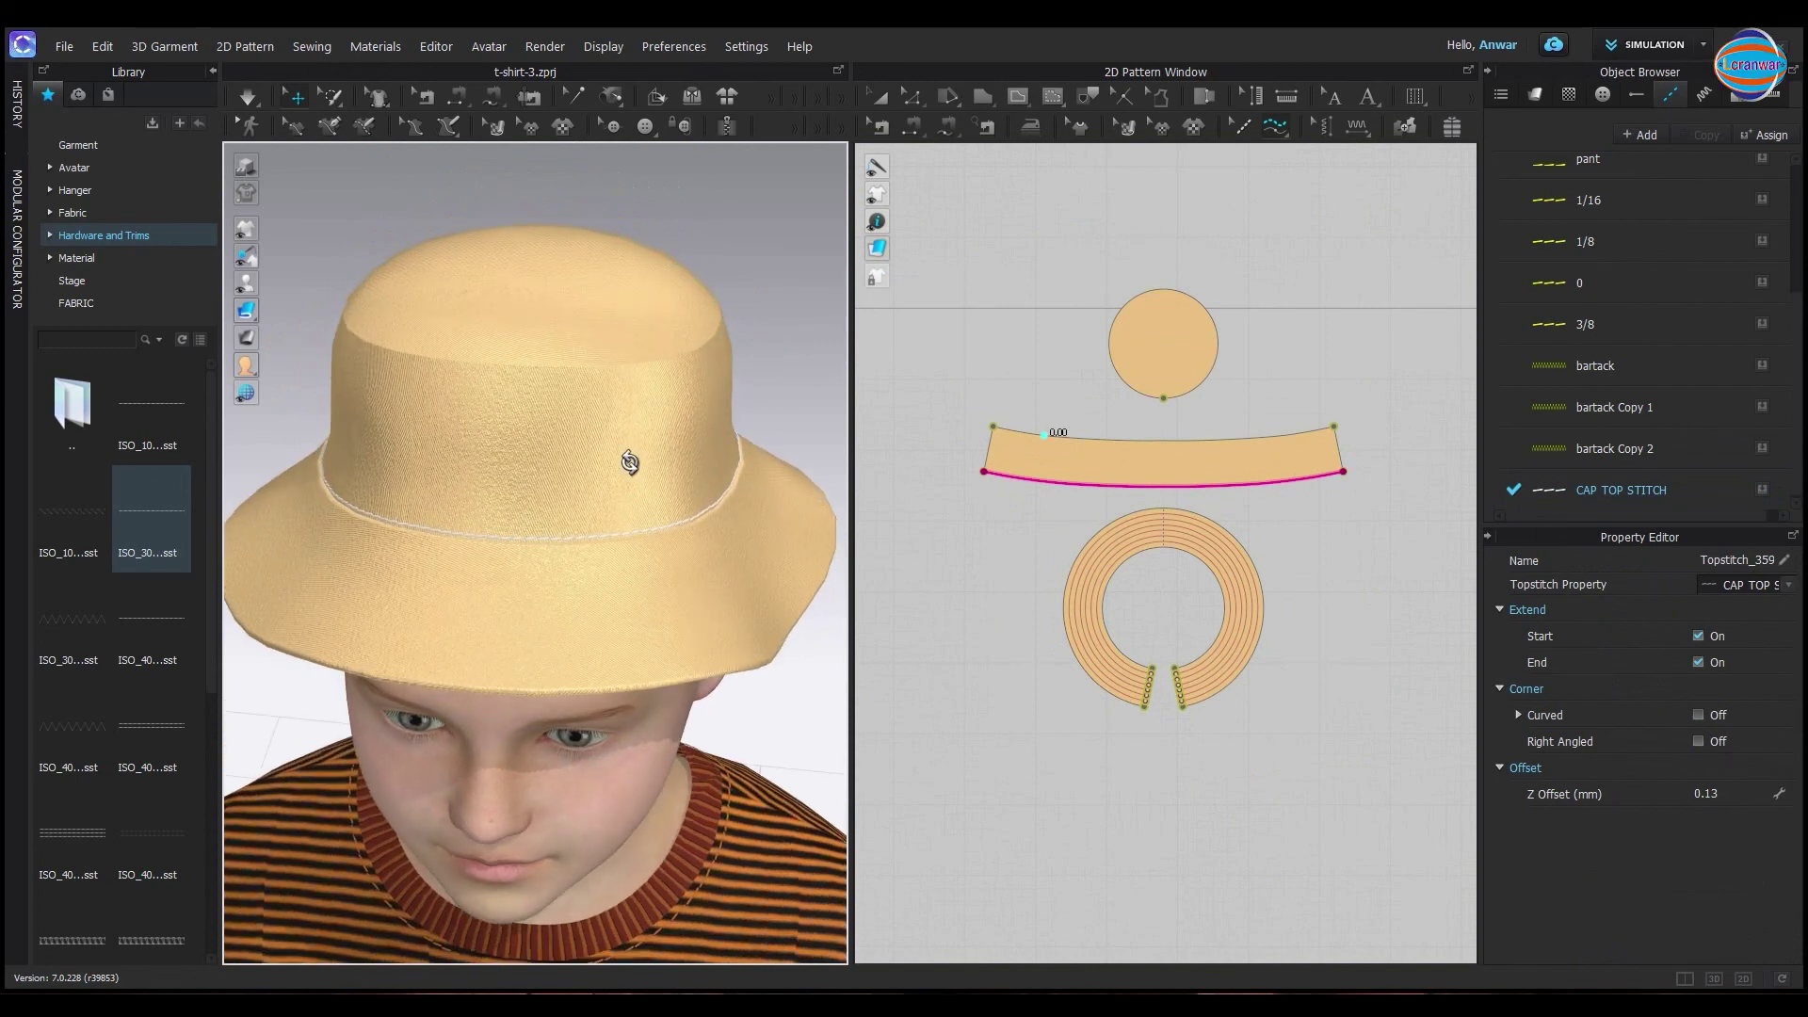
# Hide the asset library, turn the hat frontal, and open CAP TOP STITCH's colour picker
pyautogui.click(212, 71)
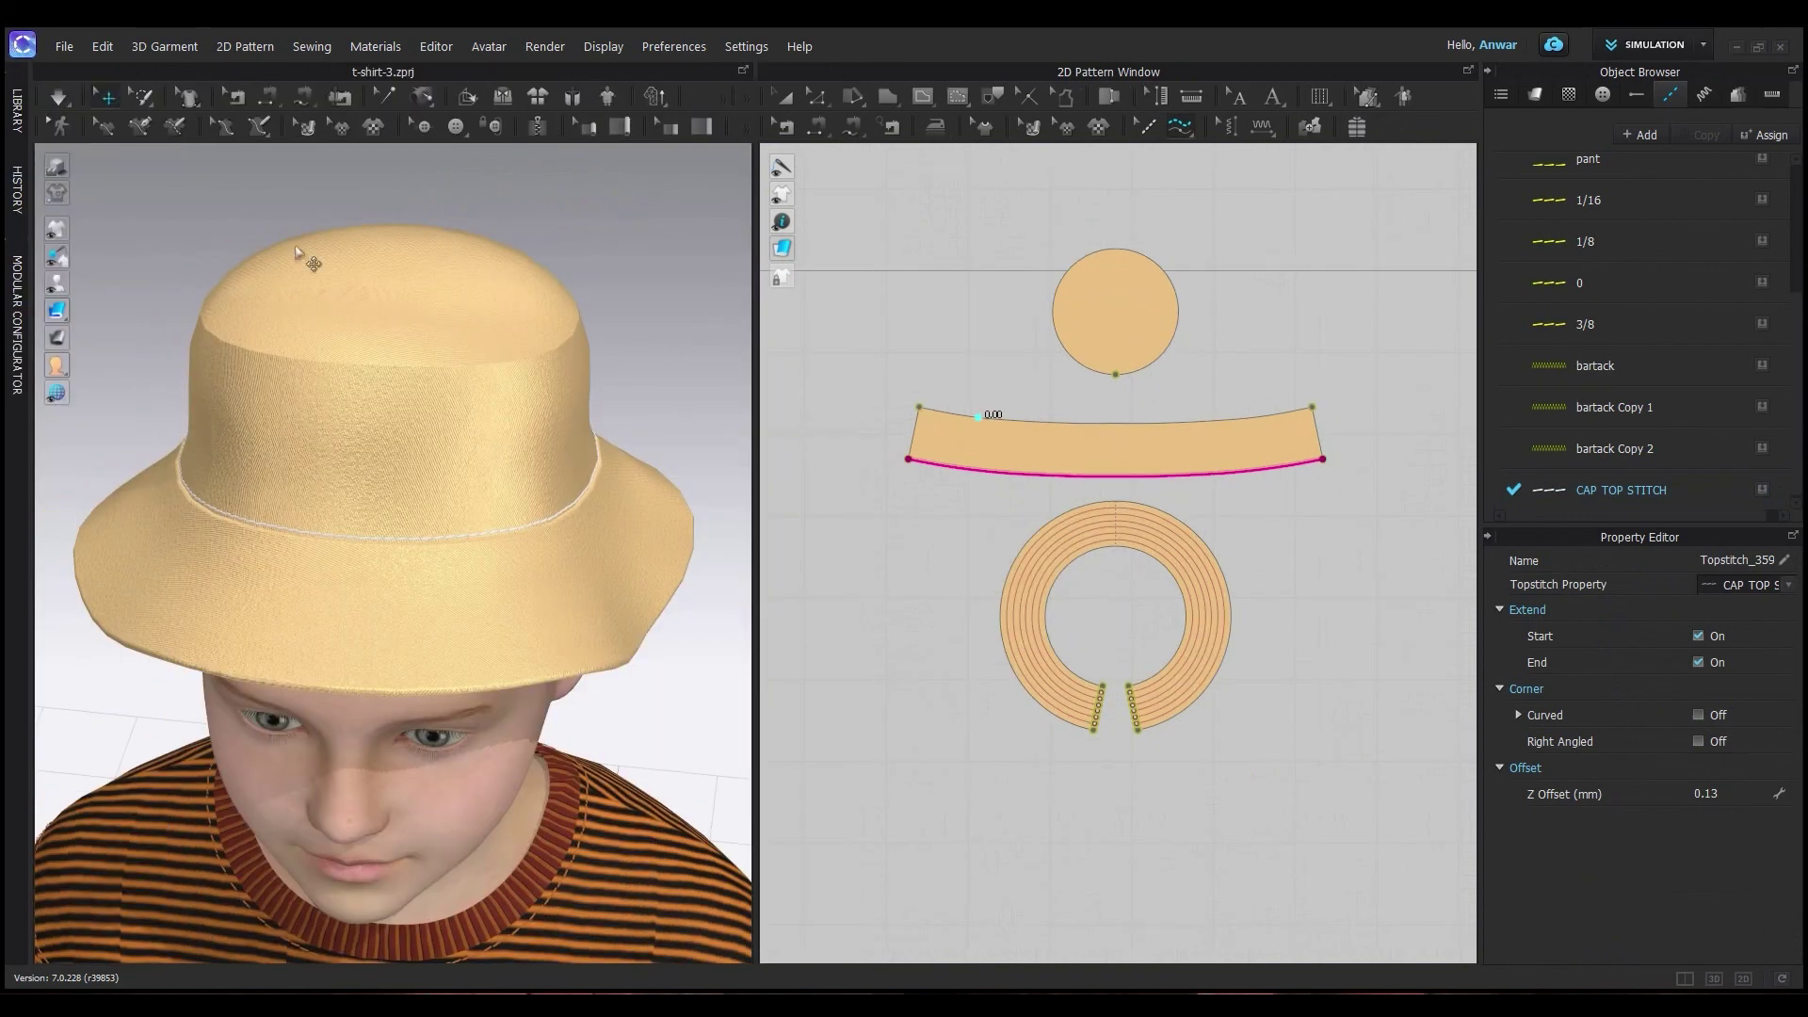
pyautogui.moveTo(584, 522); pyautogui.dragTo(516, 443, button='right')
pyautogui.scroll(-1, 516, 441)
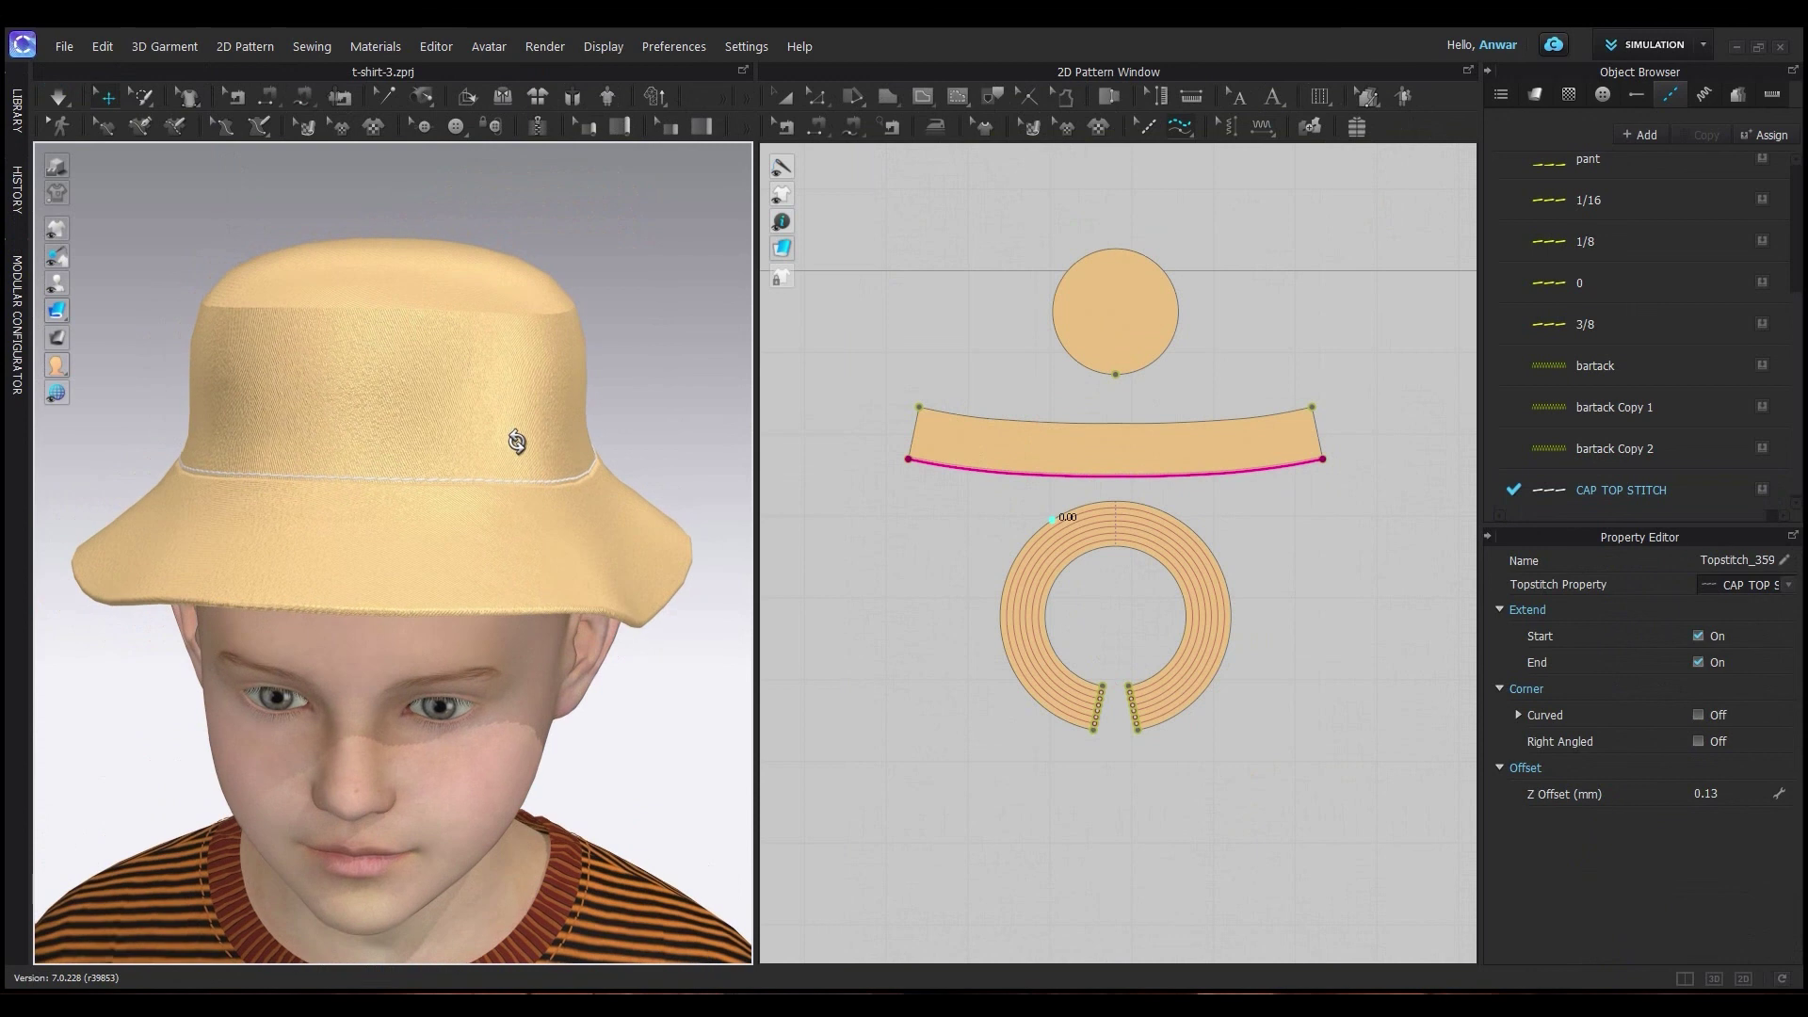
pyautogui.scroll(-2, 522, 450)
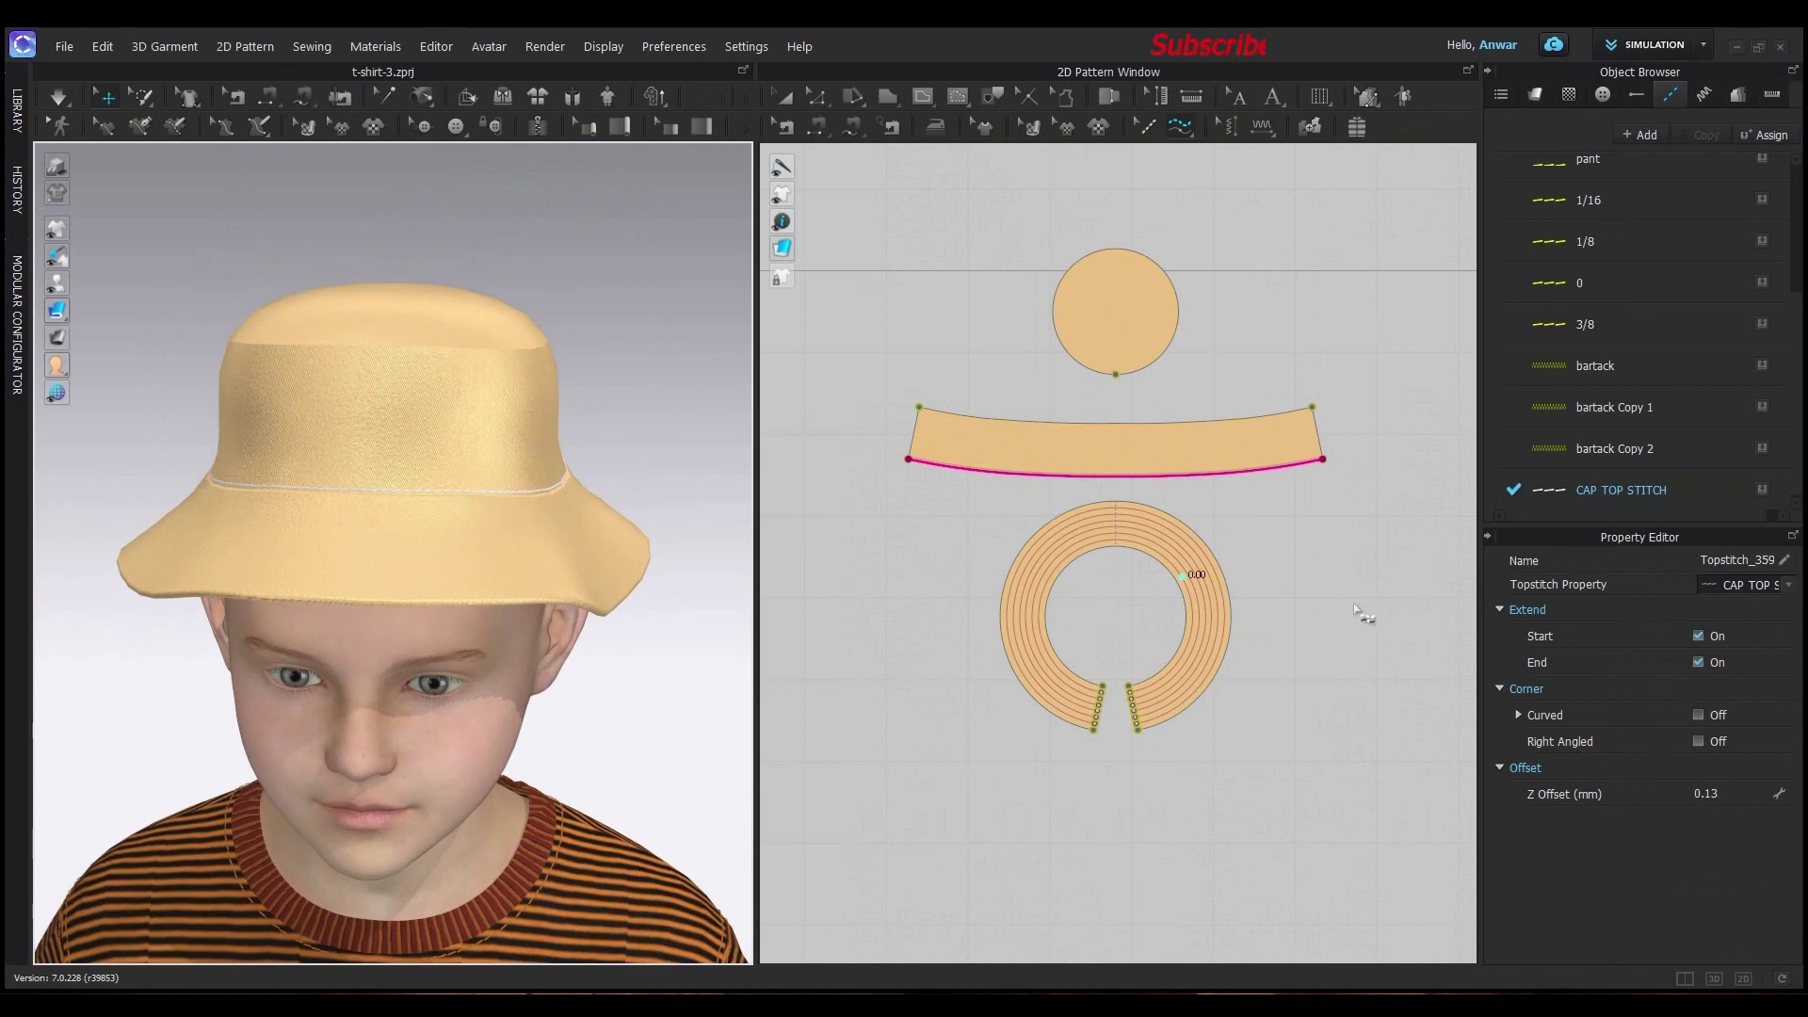
pyautogui.click(1549, 489)
pyautogui.scroll(-5, 1772, 723)
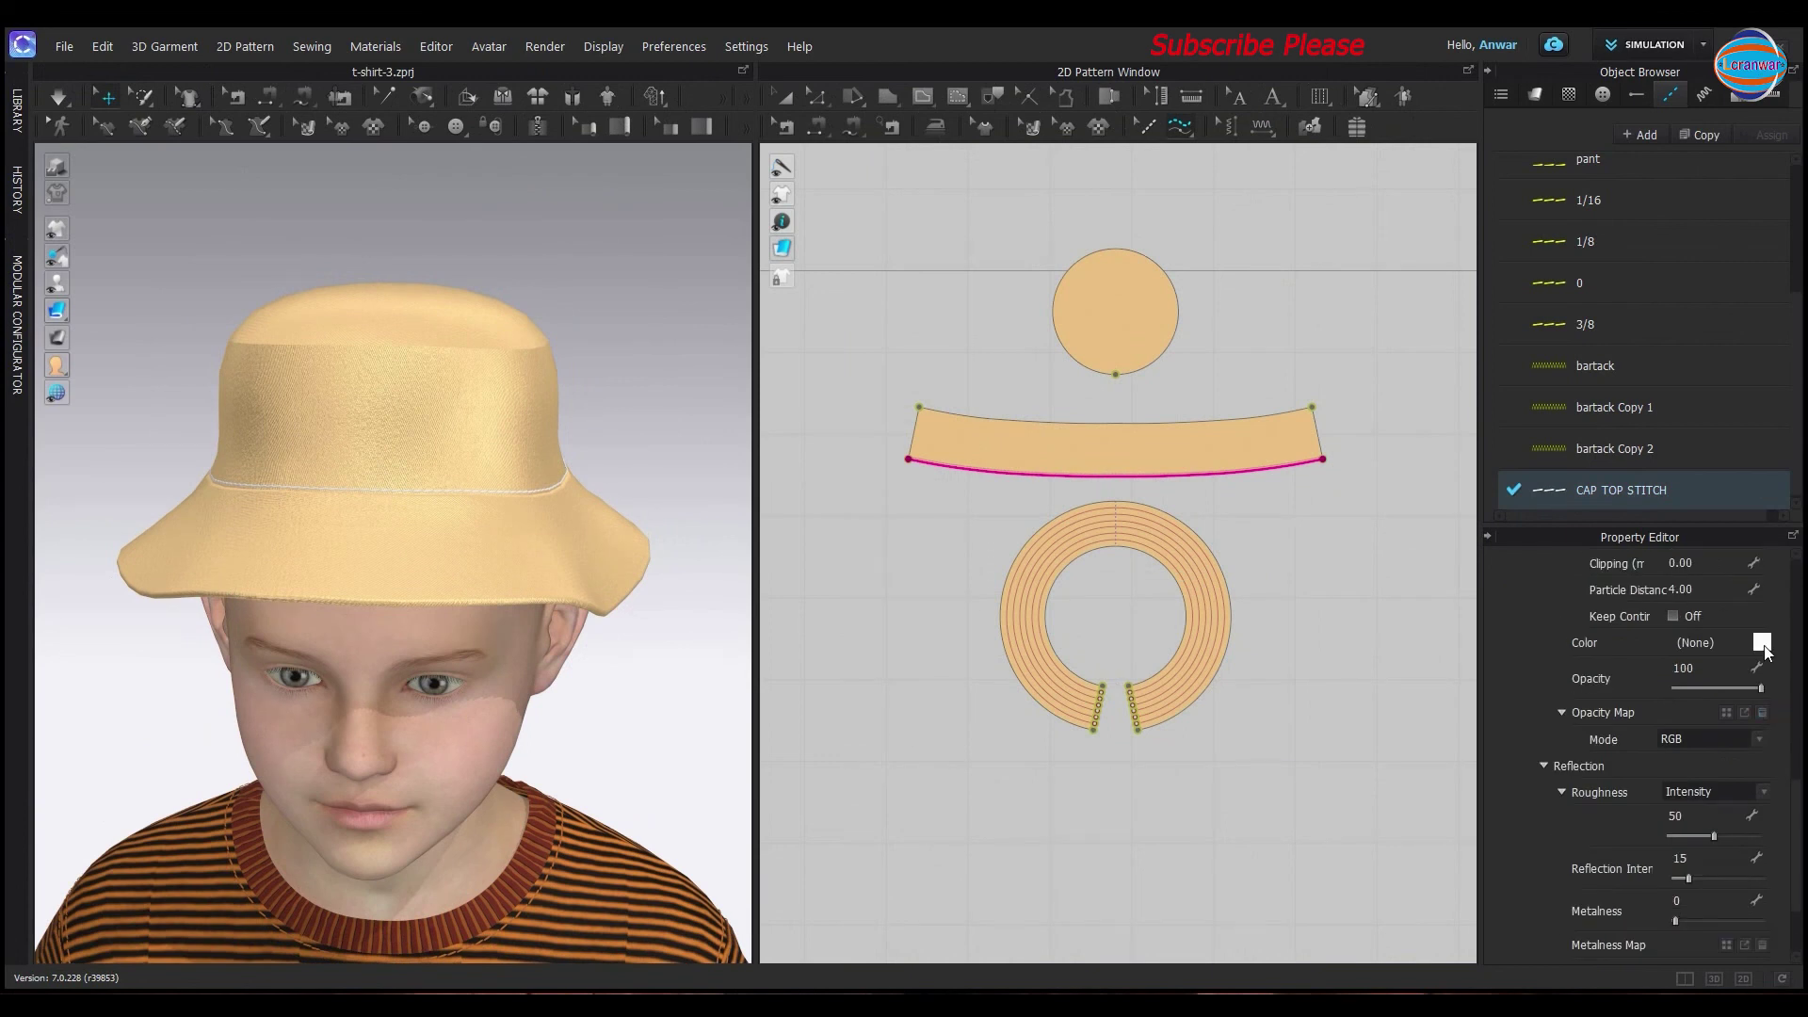
pyautogui.click(1761, 644)
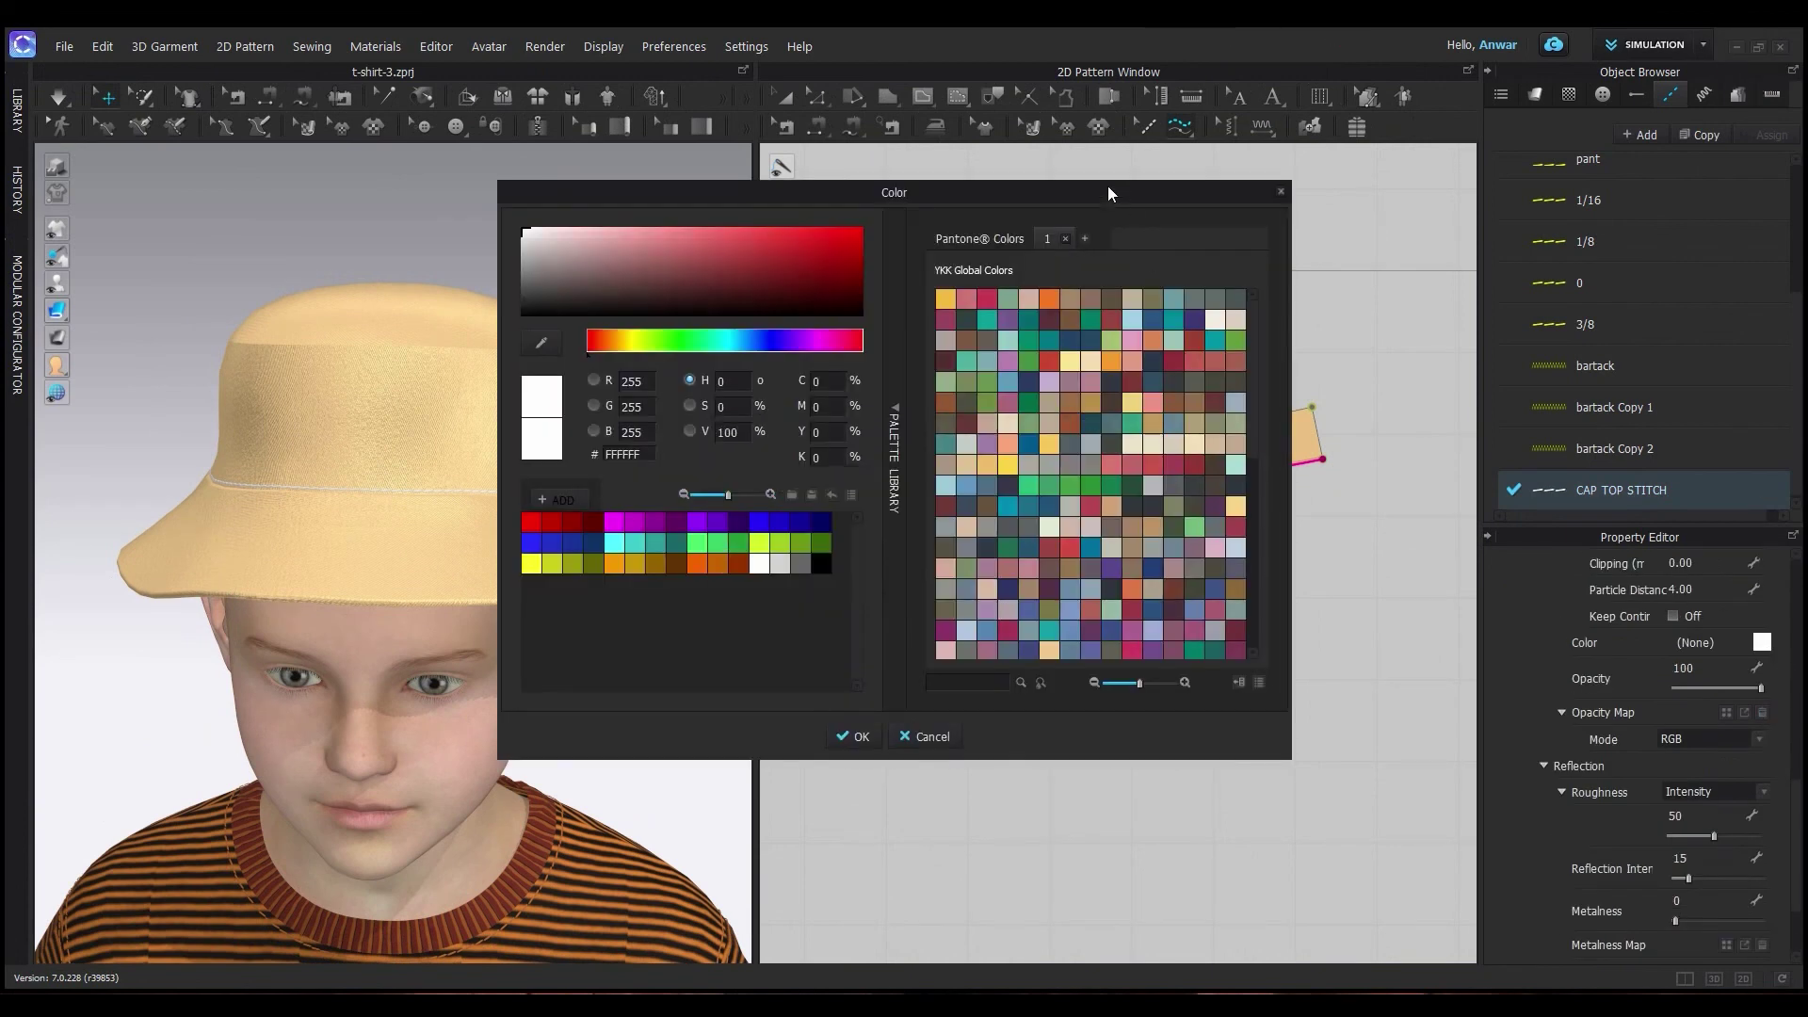
# Sample the hat's tan with the eyedropper and set the stitch colour to EFCB90
pyautogui.moveTo(1108, 193); pyautogui.dragTo(1446, 207)
pyautogui.click(882, 356)
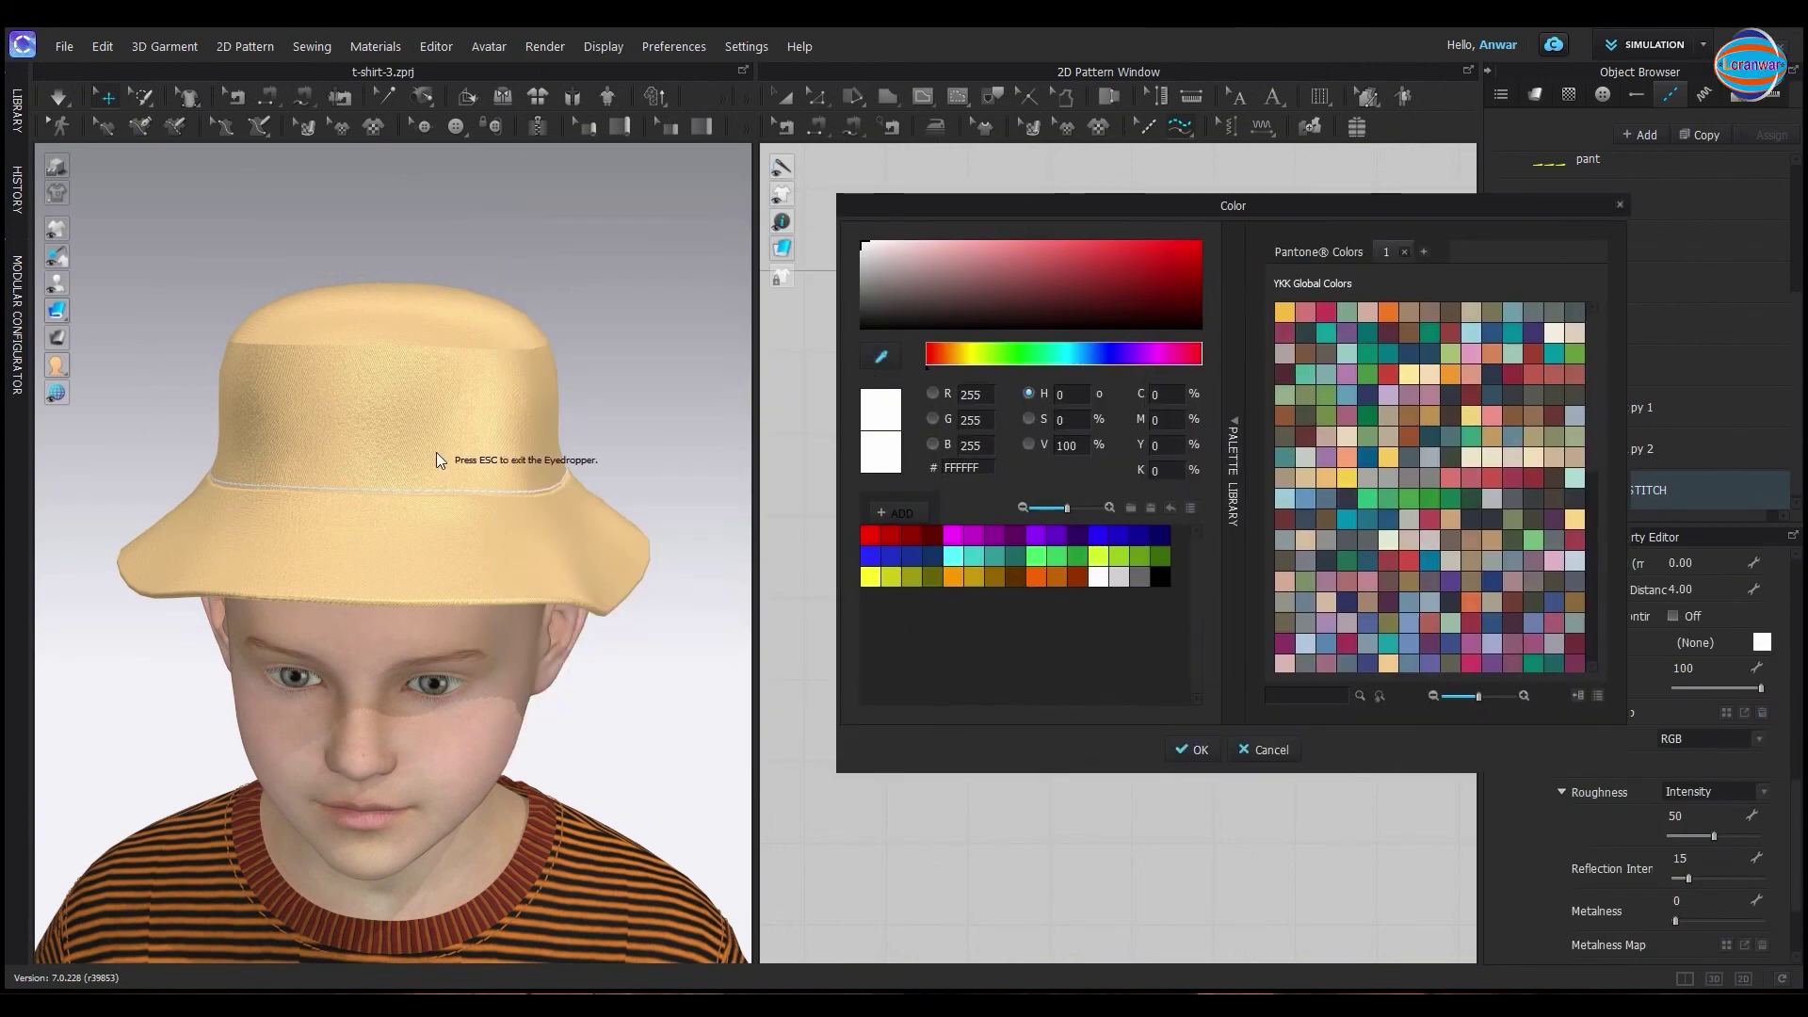
pyautogui.click(461, 402)
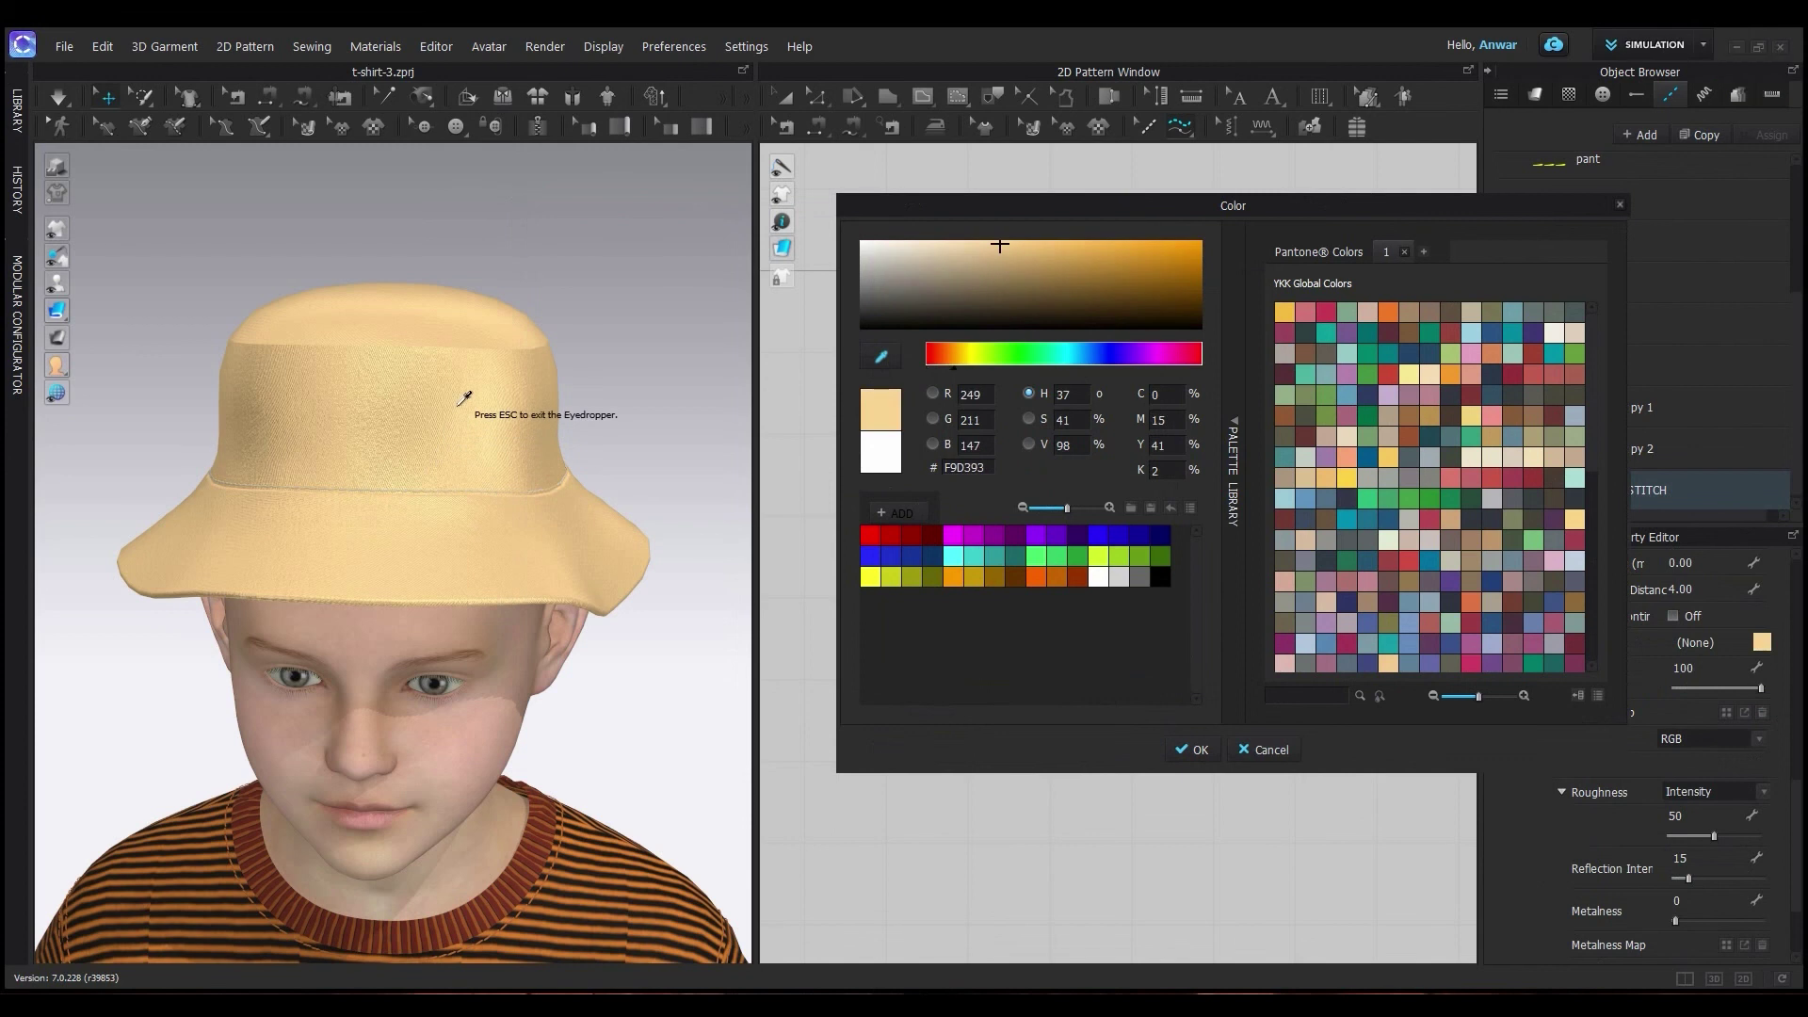
pyautogui.click(997, 245)
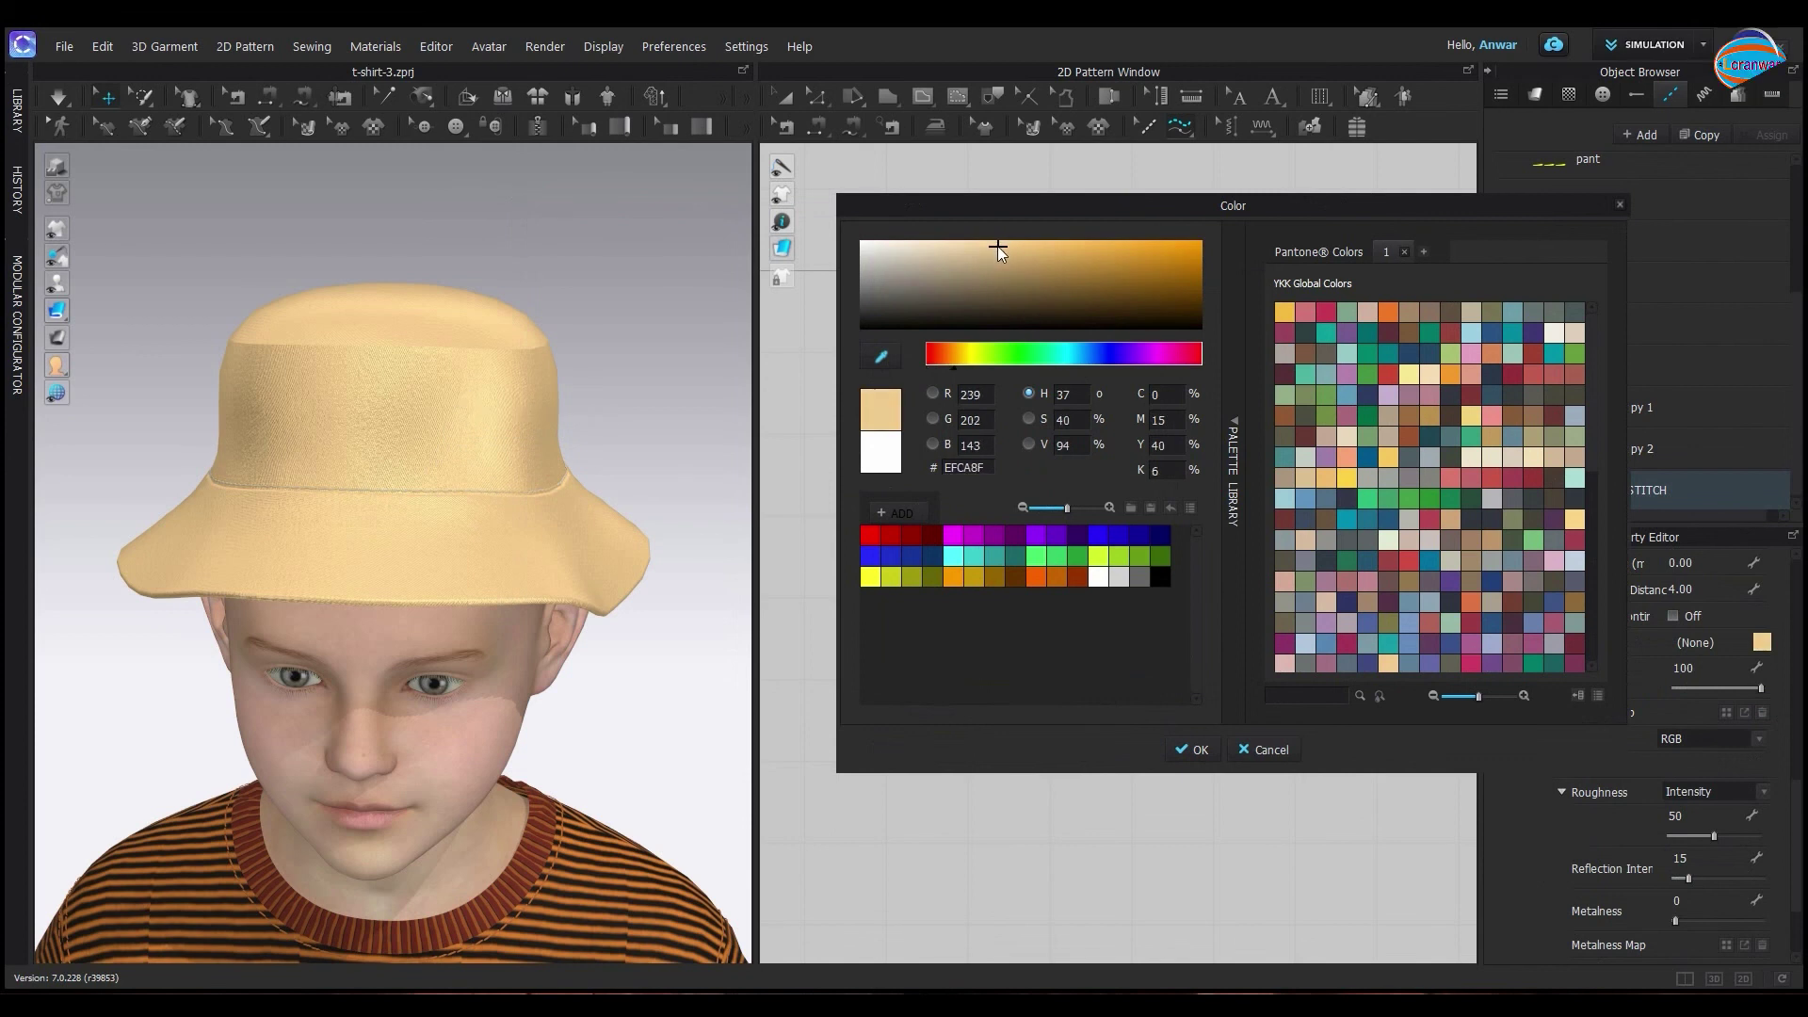
pyautogui.click(998, 254)
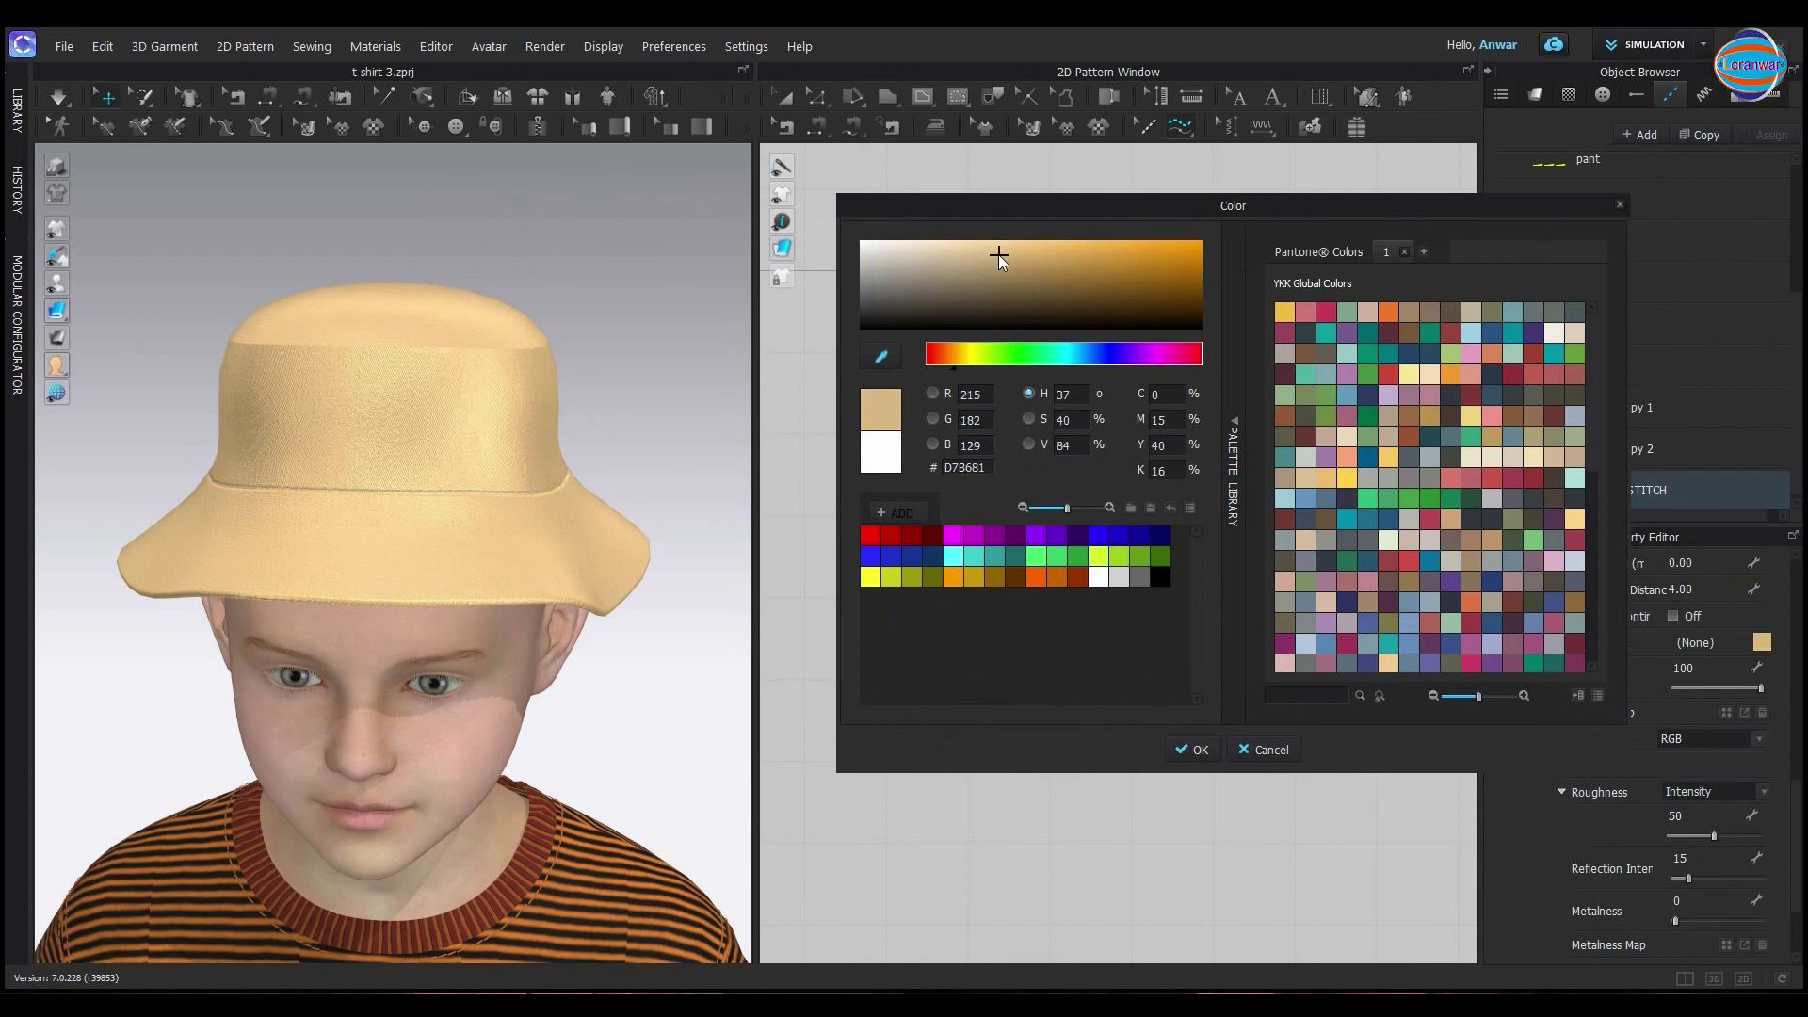
pyautogui.click(997, 246)
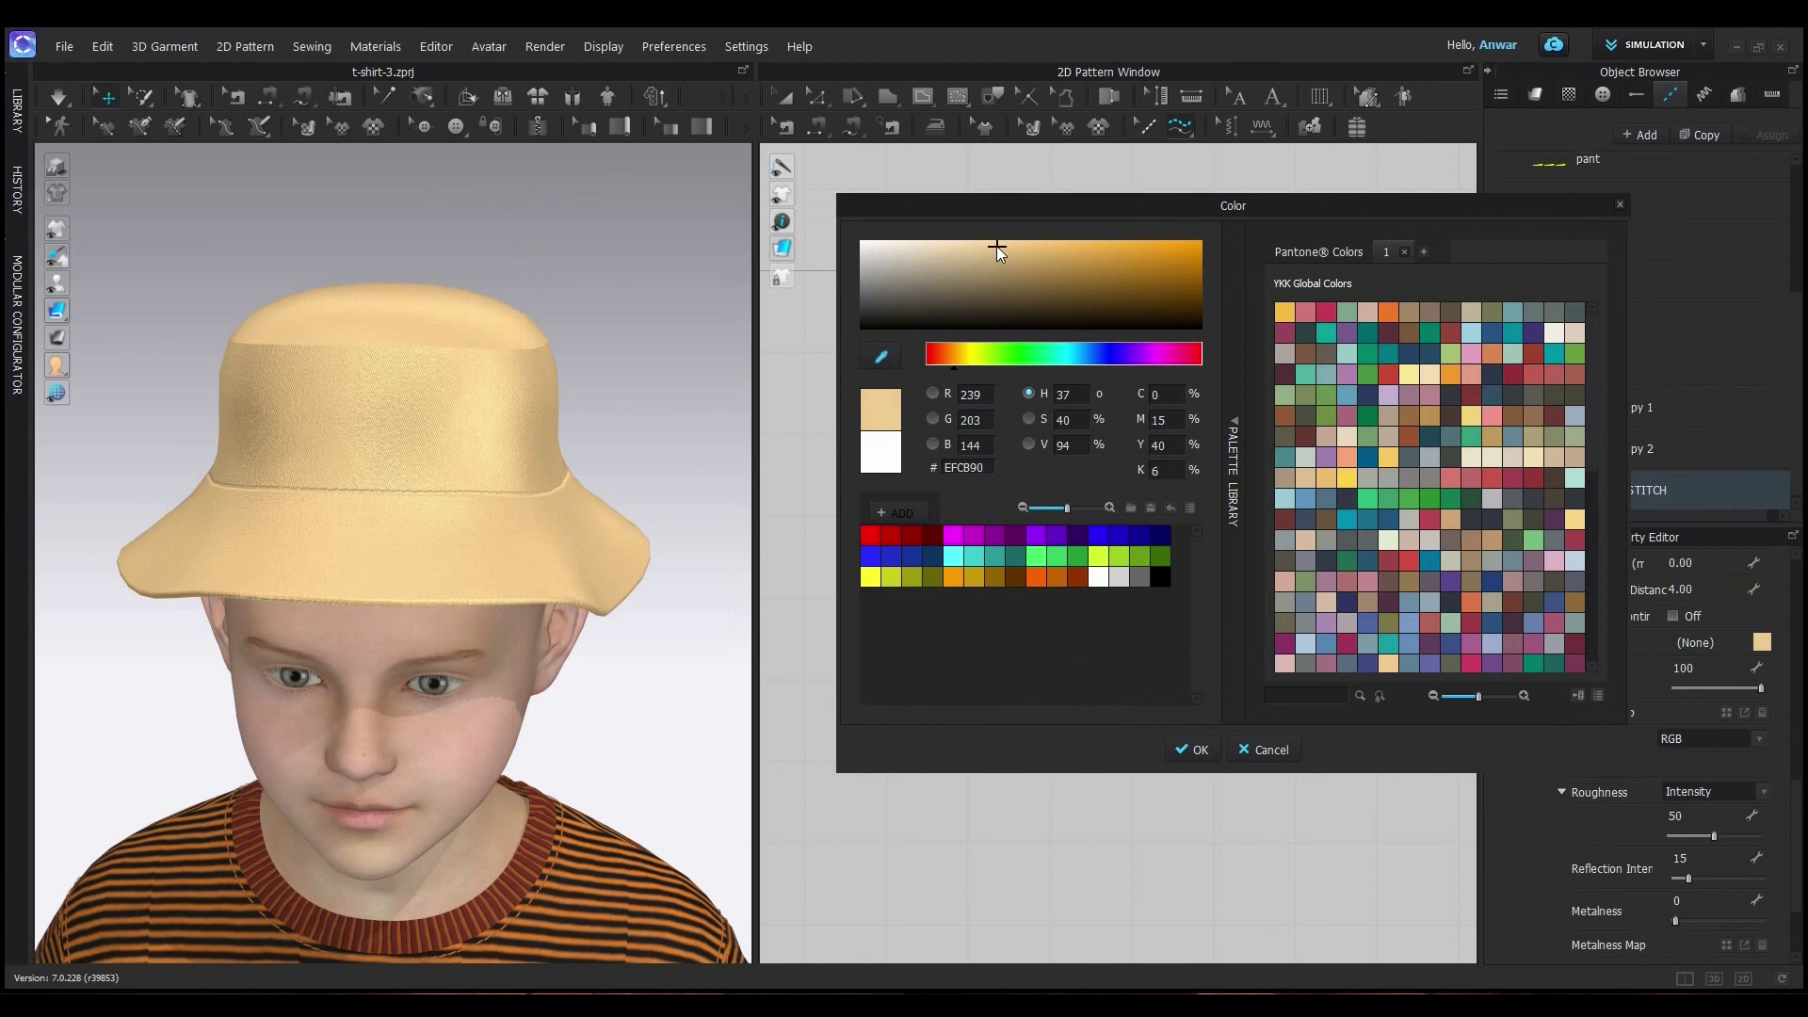
pyautogui.click(1193, 750)
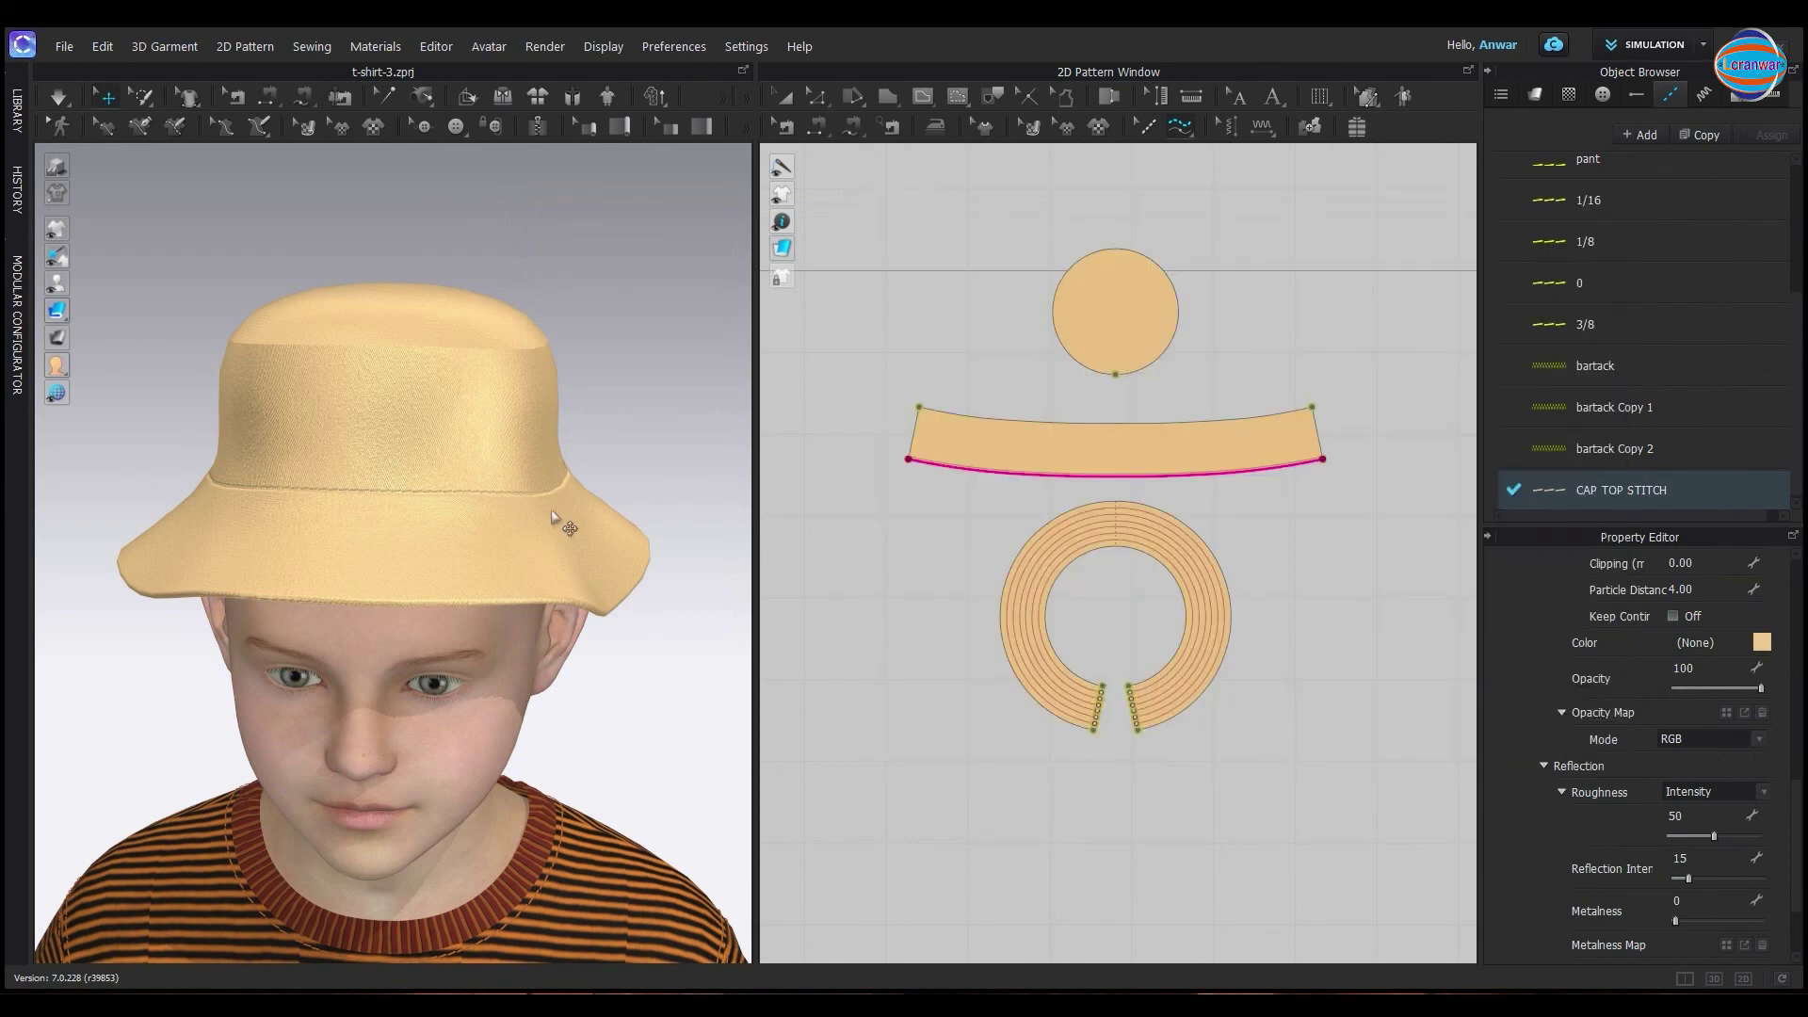
pyautogui.moveTo(564, 524); pyautogui.dragTo(533, 507, button='right')
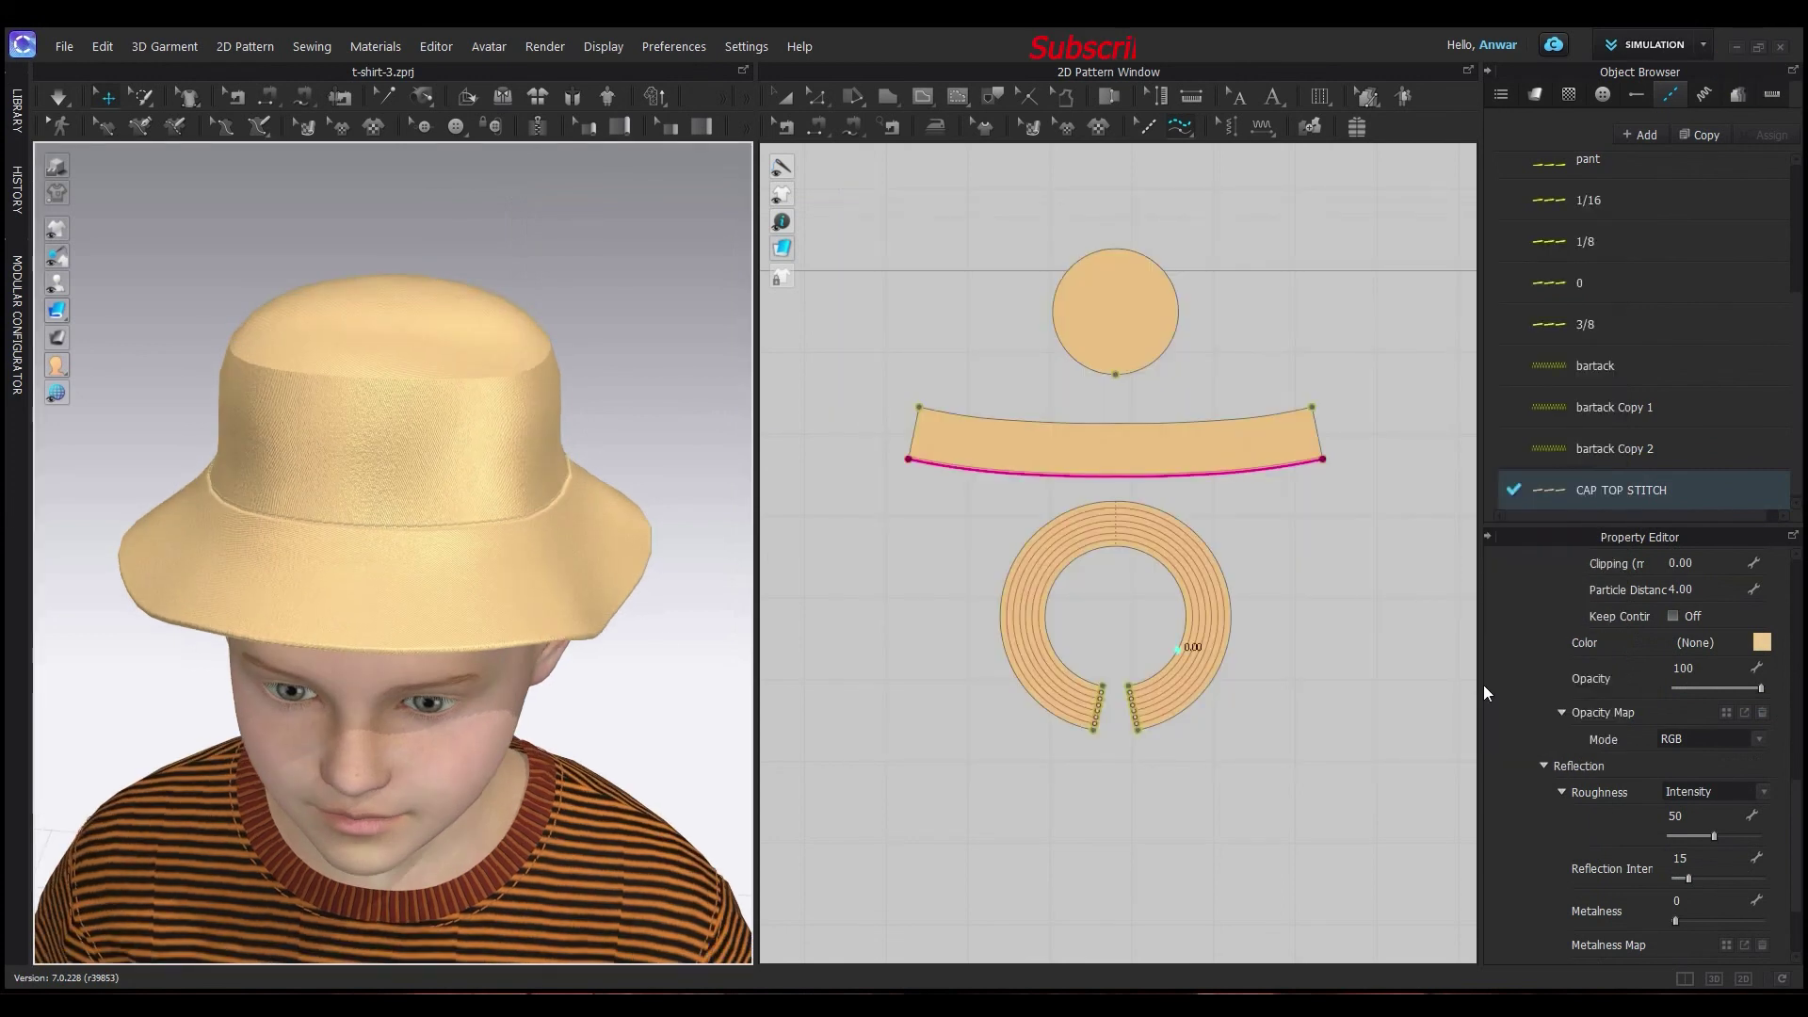
# Add free topstitches along the band's top edge and left edge
pyautogui.click(1311, 407)
pyautogui.click(919, 408)
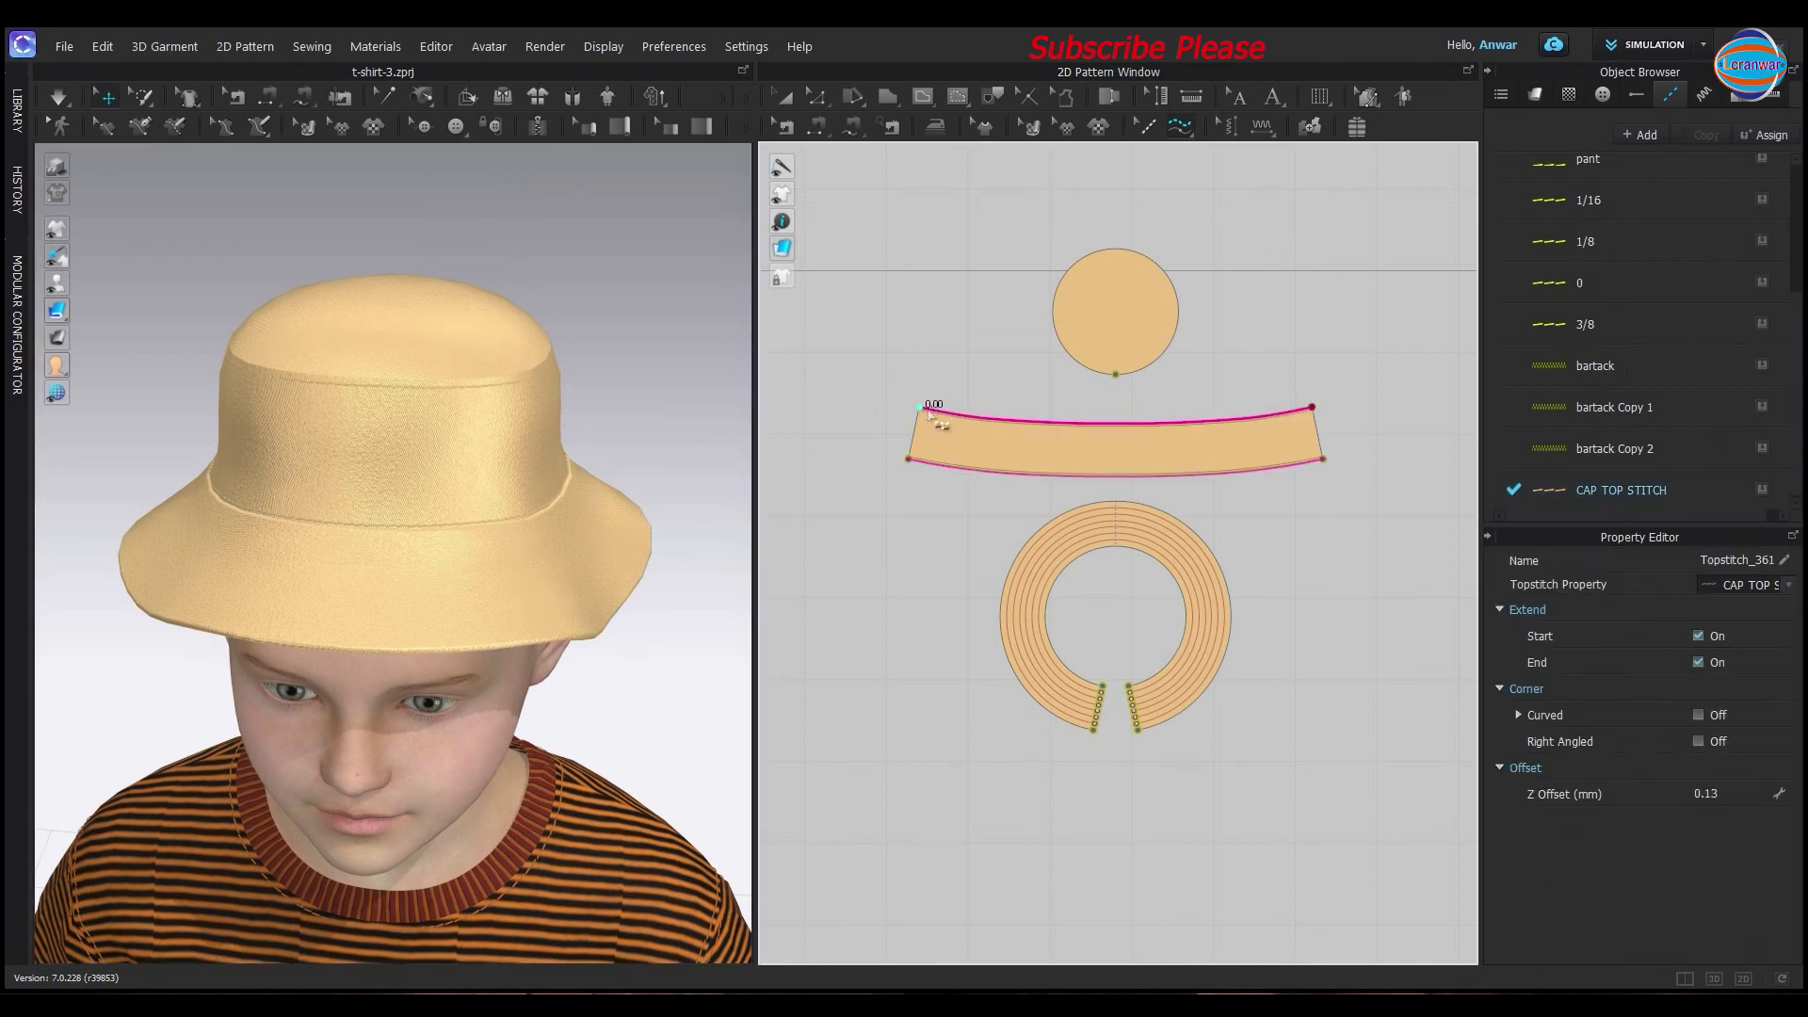
pyautogui.click(907, 459)
pyautogui.click(919, 408)
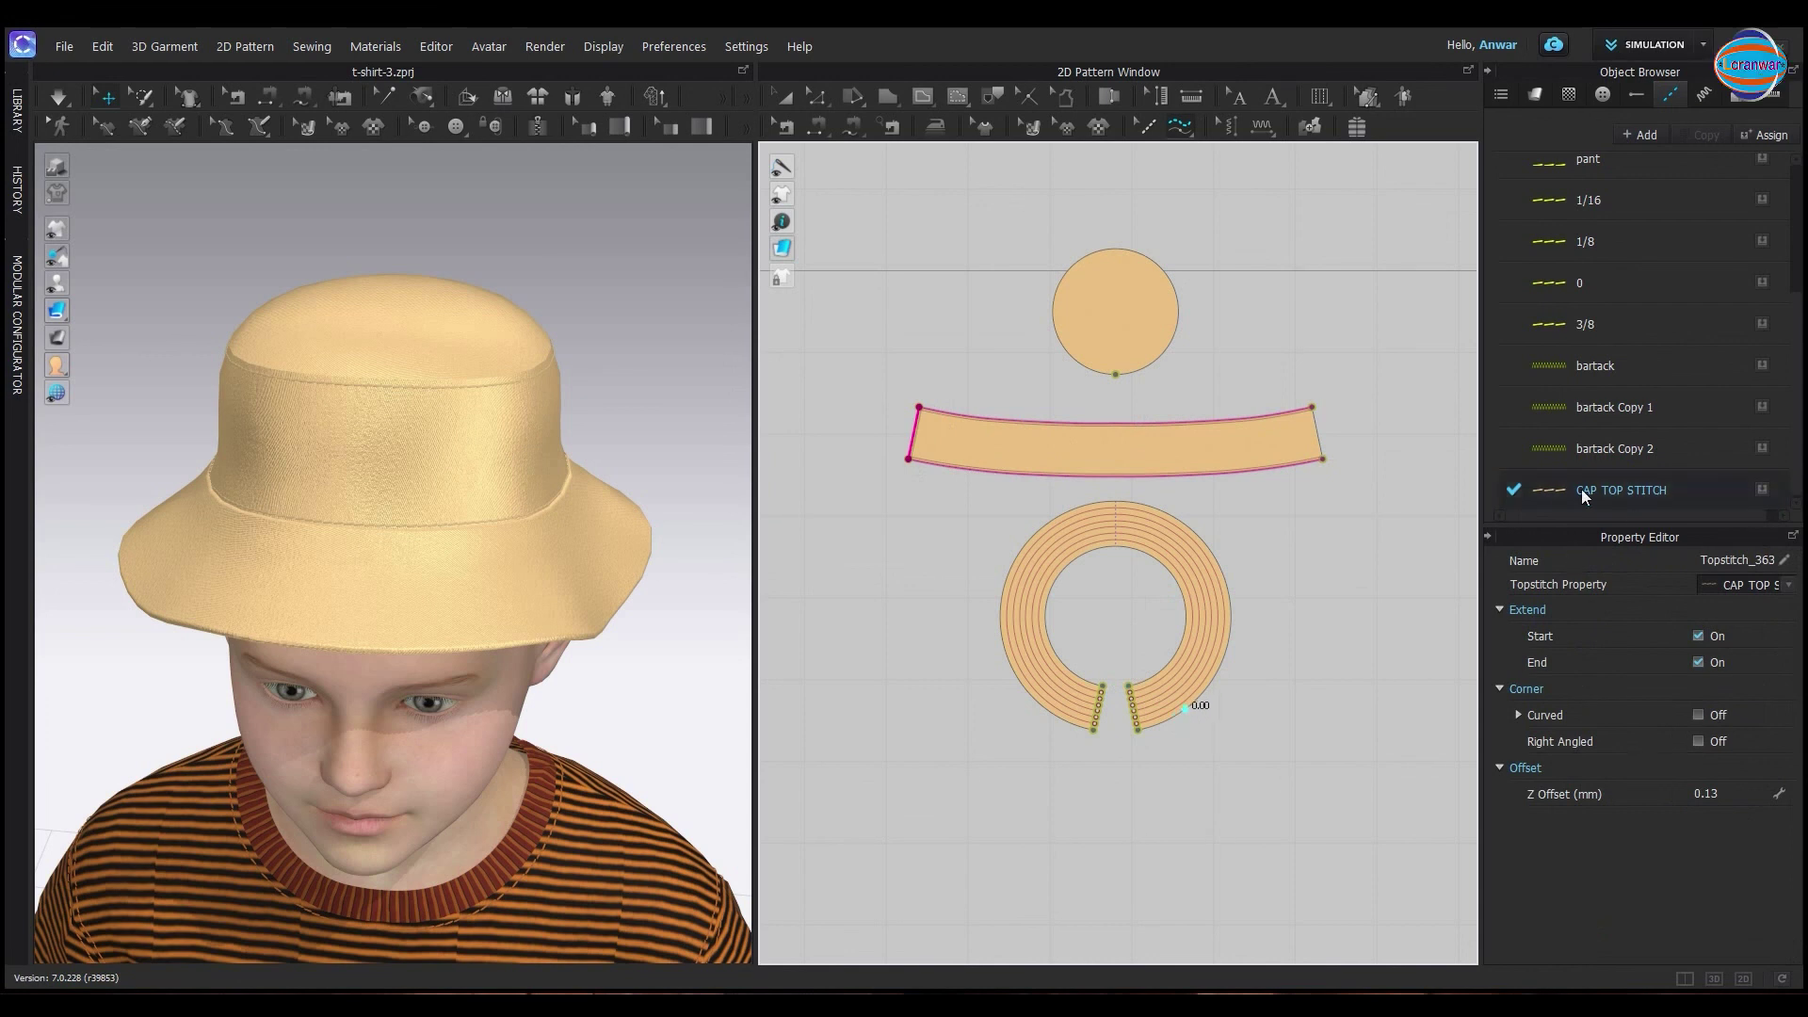
# Duplicate CAP TOP STITCH to create CAP TOP STITCH Copy 1
pyautogui.click(1555, 489)
pyautogui.click(1716, 134)
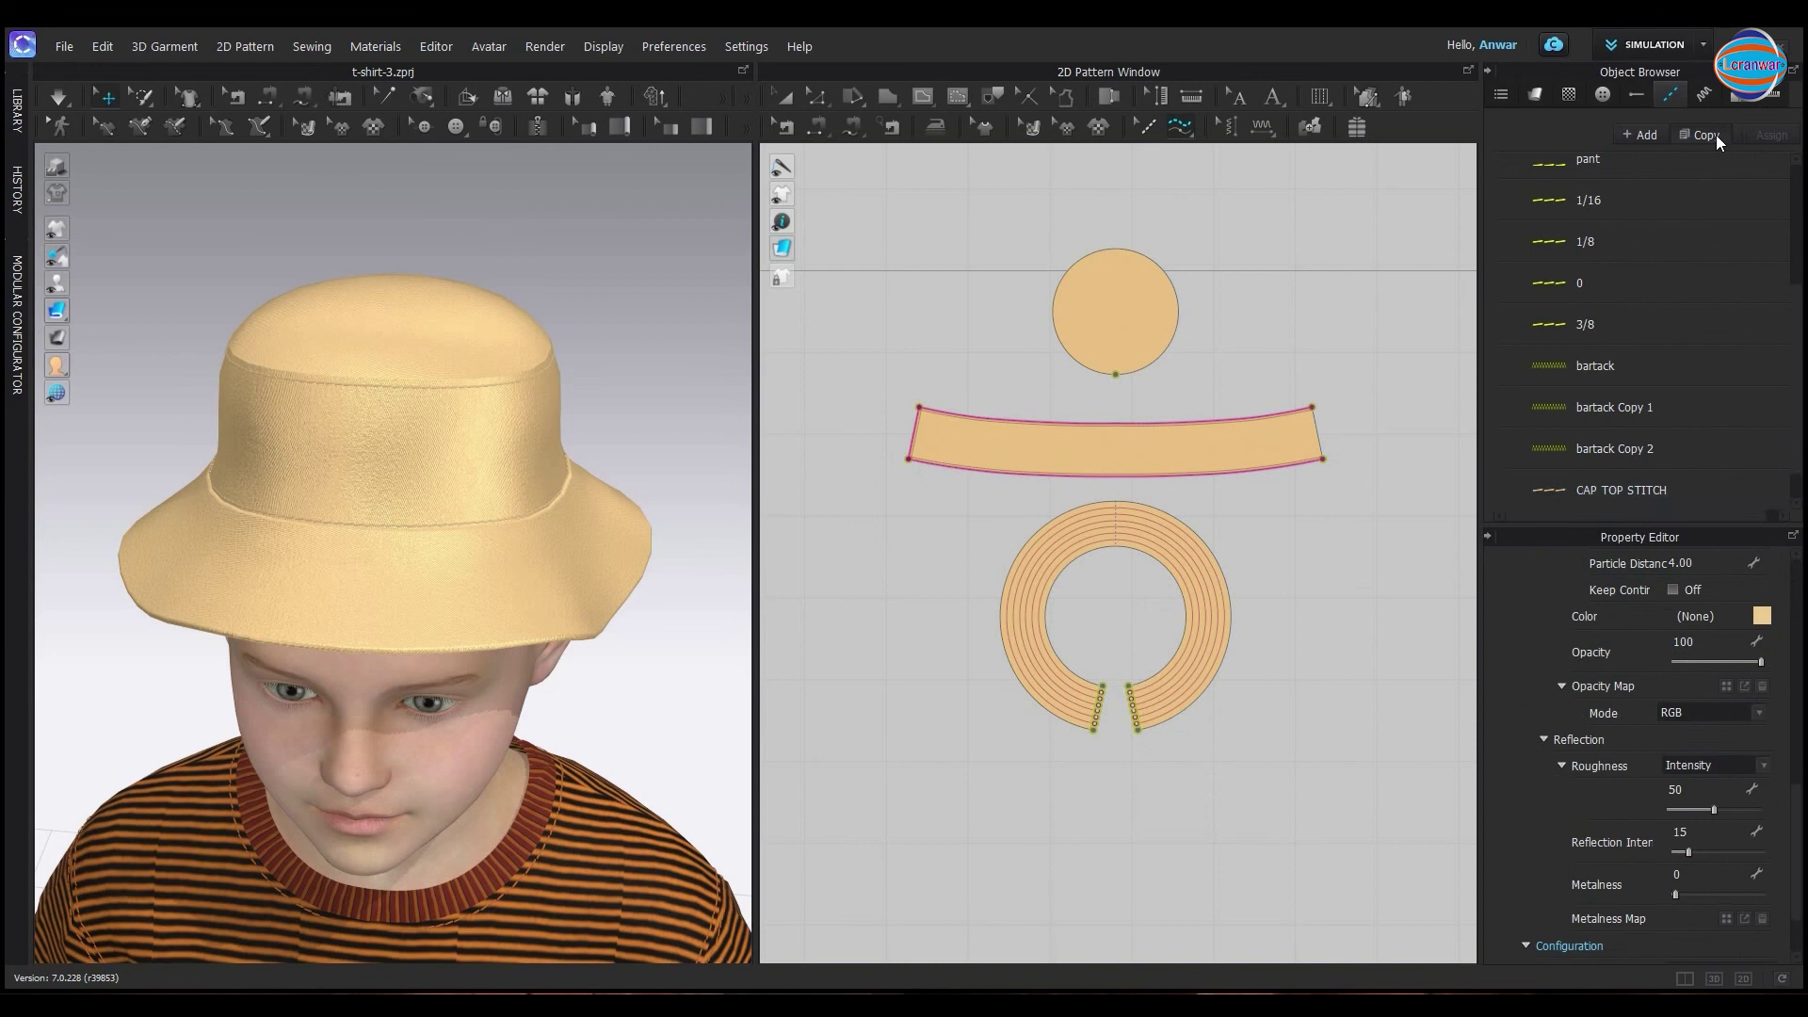
pyautogui.scroll(-1, 1659, 481)
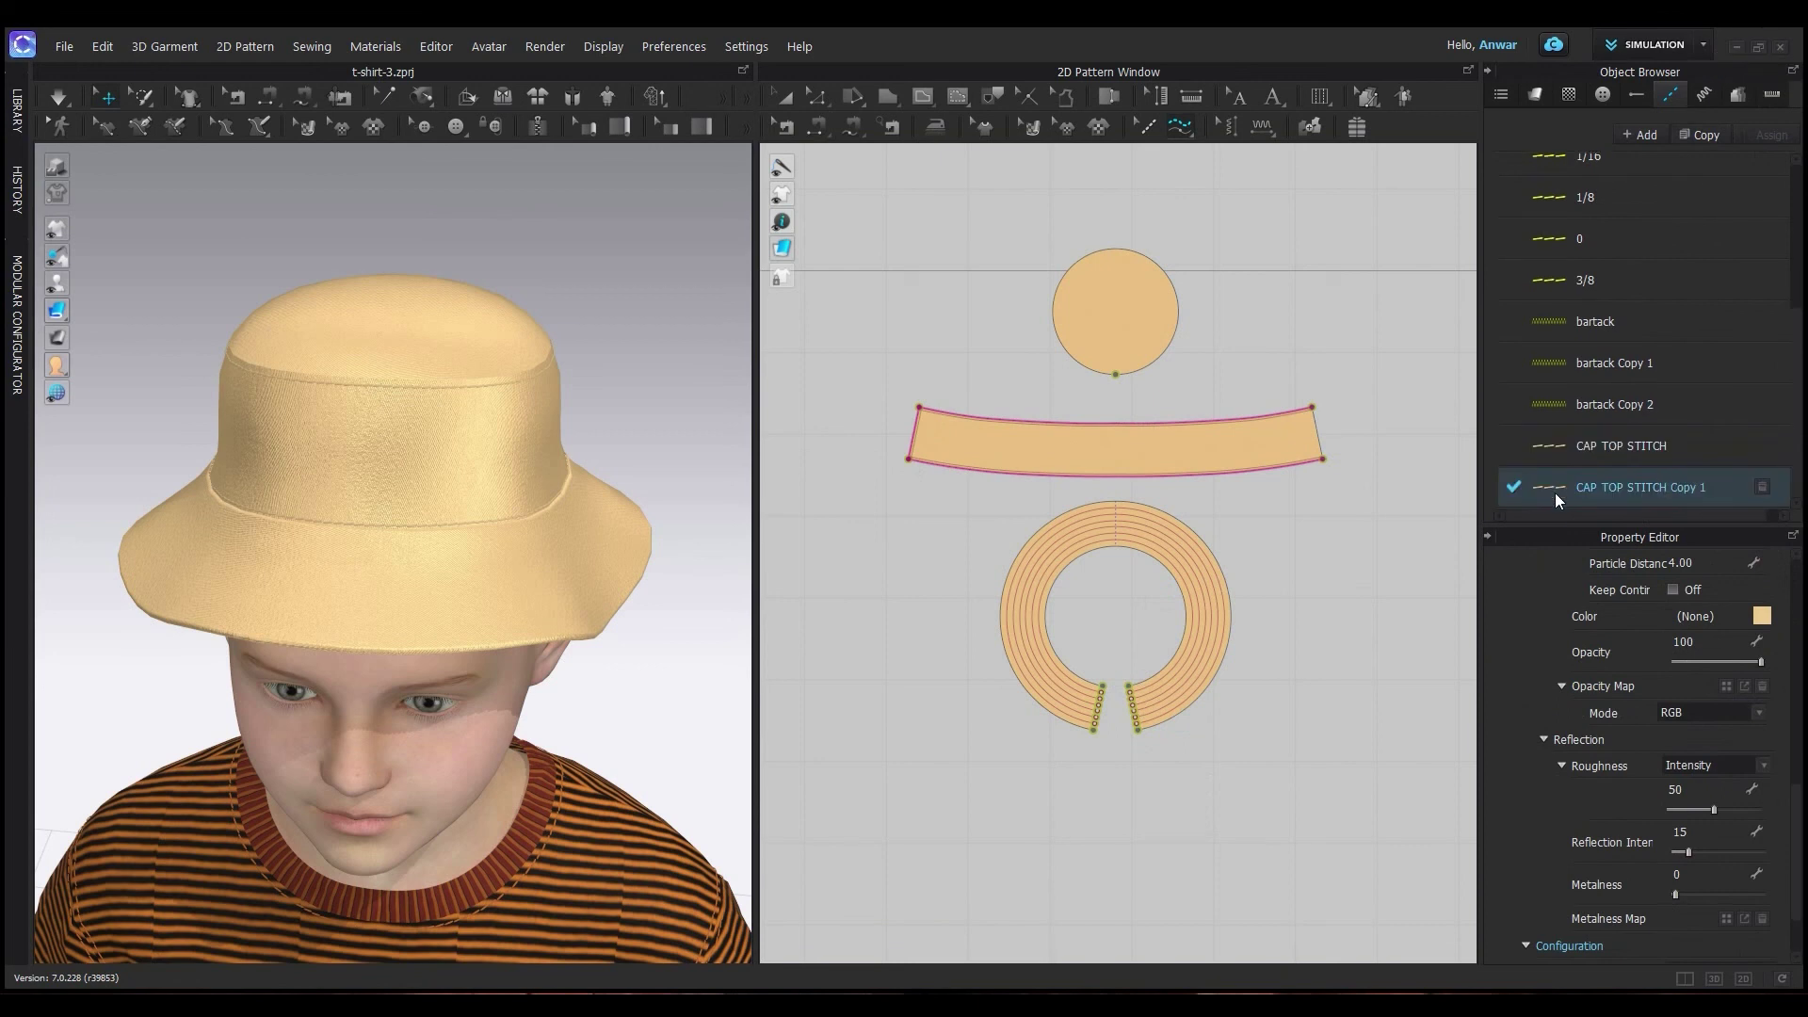
pyautogui.scroll(2, 1693, 753)
pyautogui.scroll(2, 1706, 704)
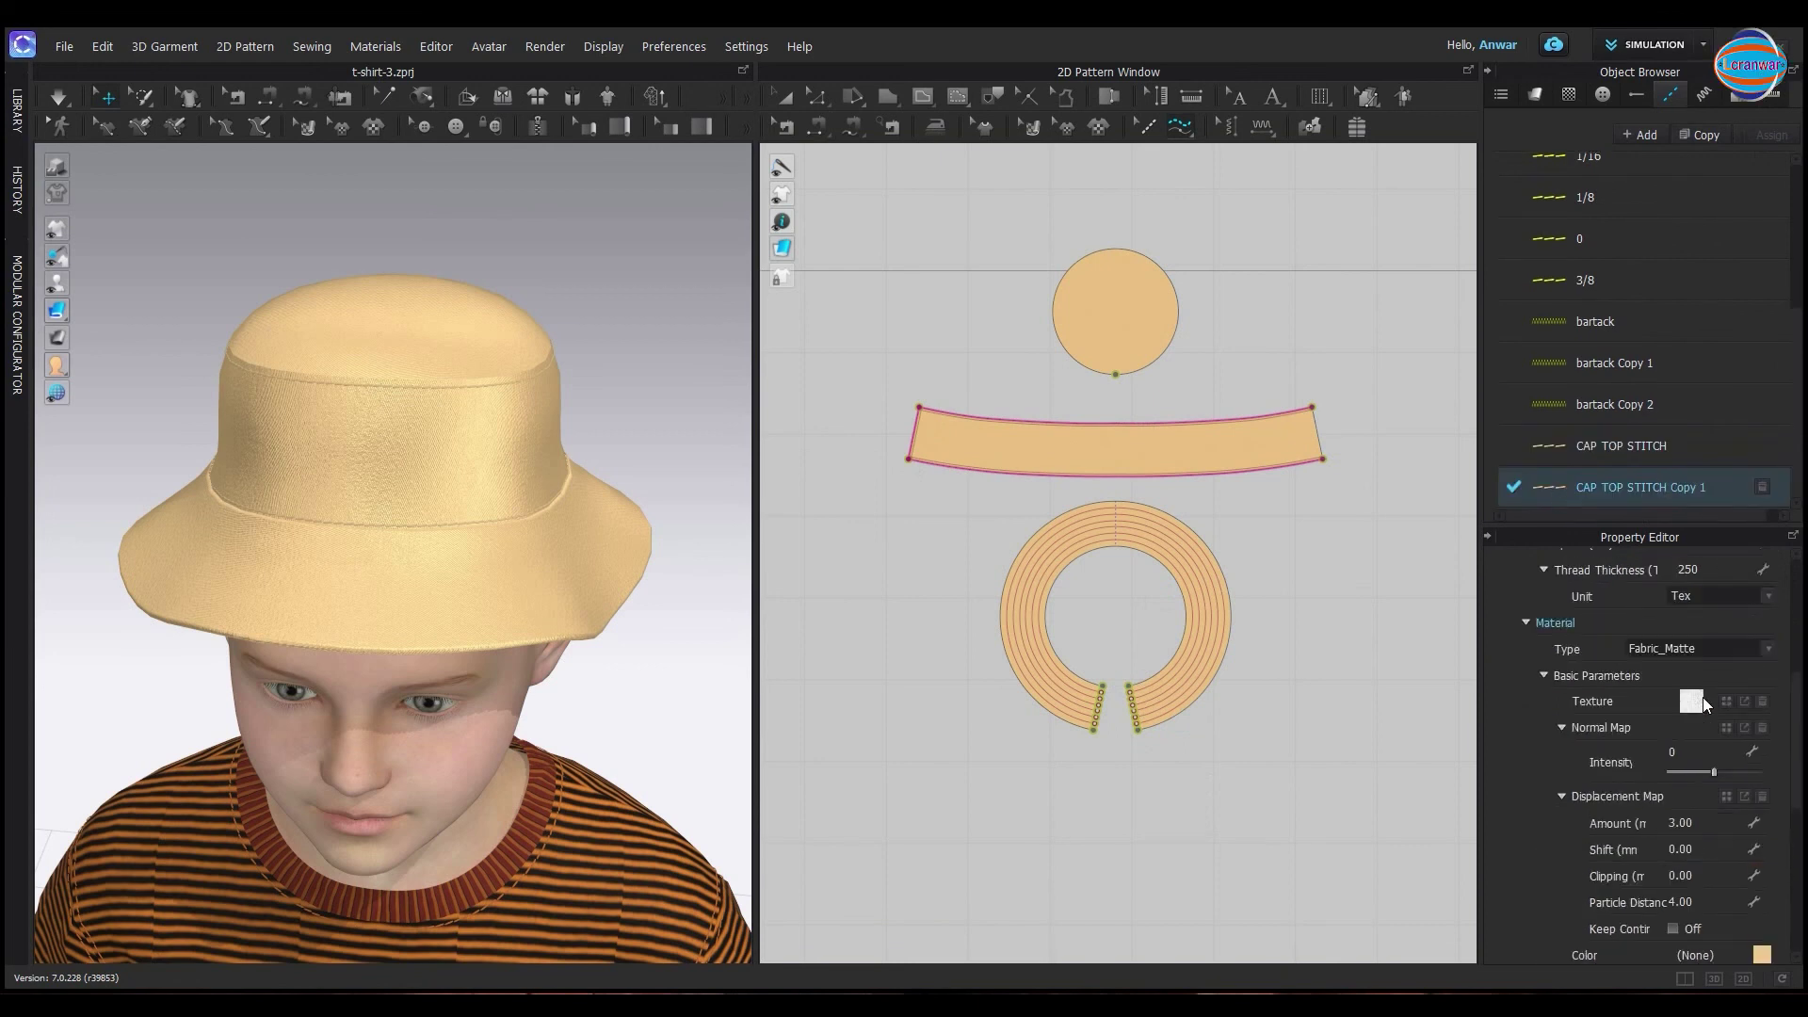
pyautogui.scroll(2, 1742, 648)
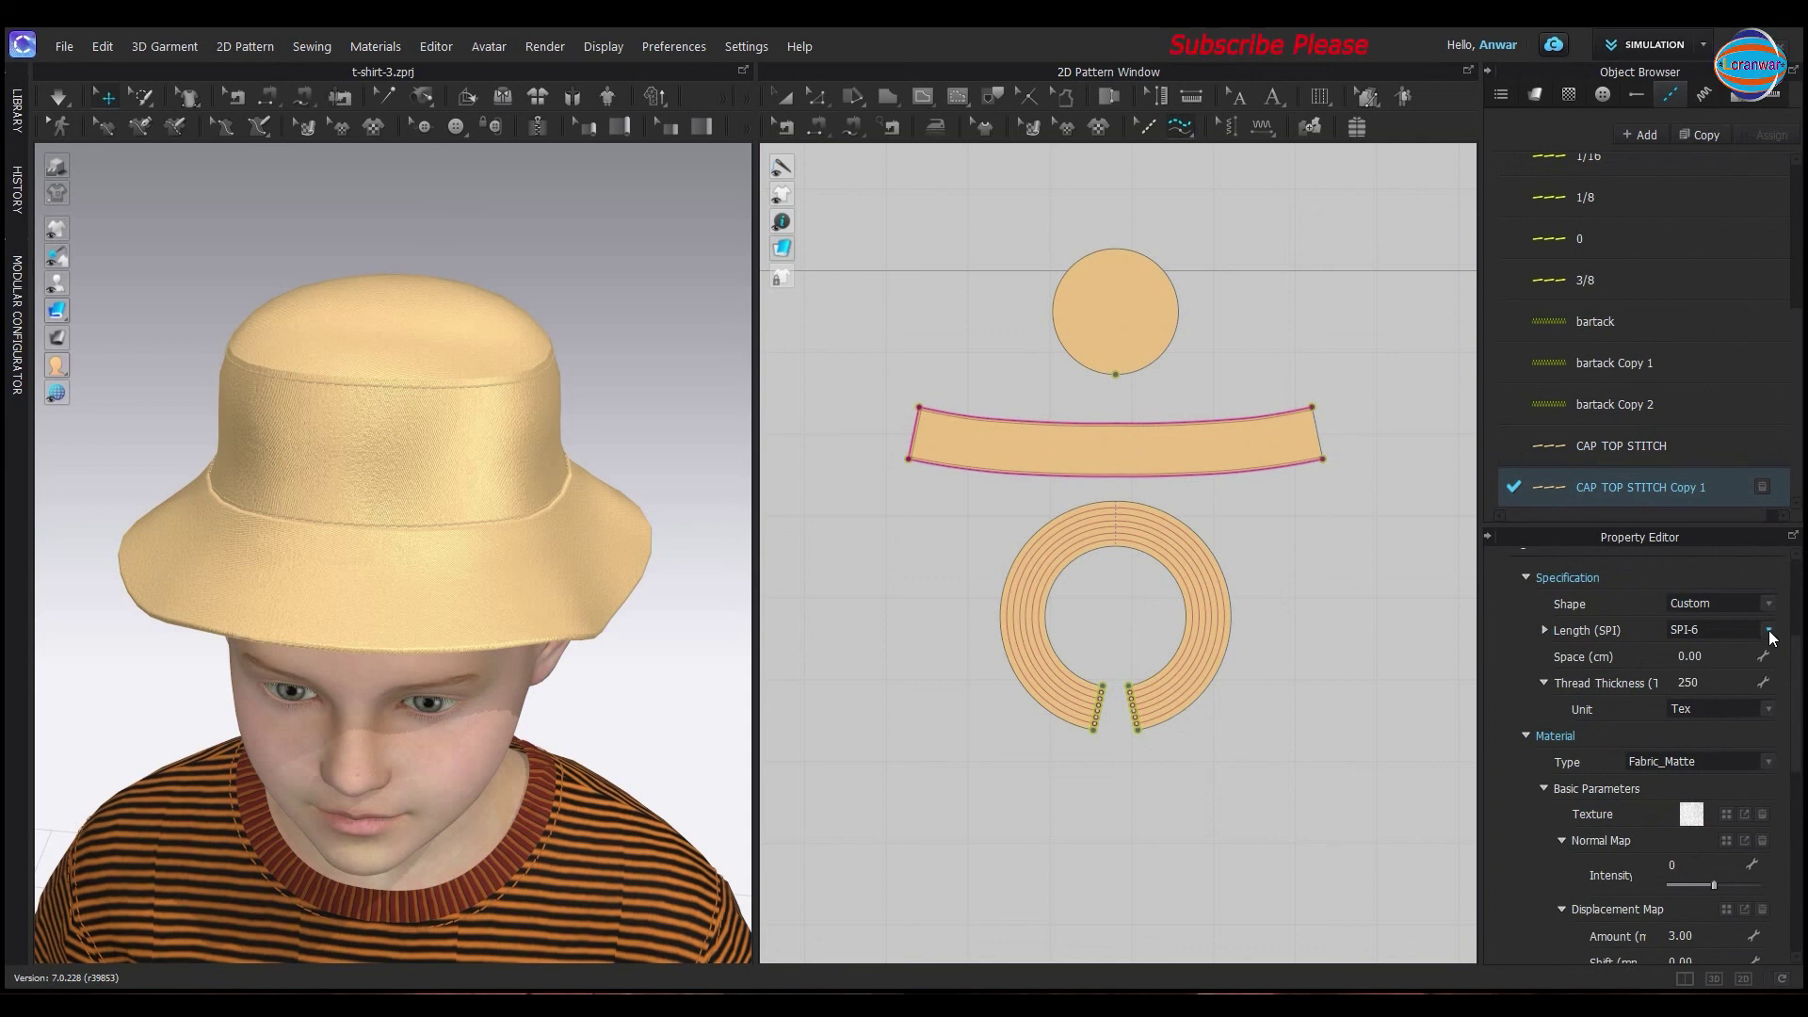
pyautogui.scroll(1, 1766, 631)
pyautogui.scroll(1, 1766, 631)
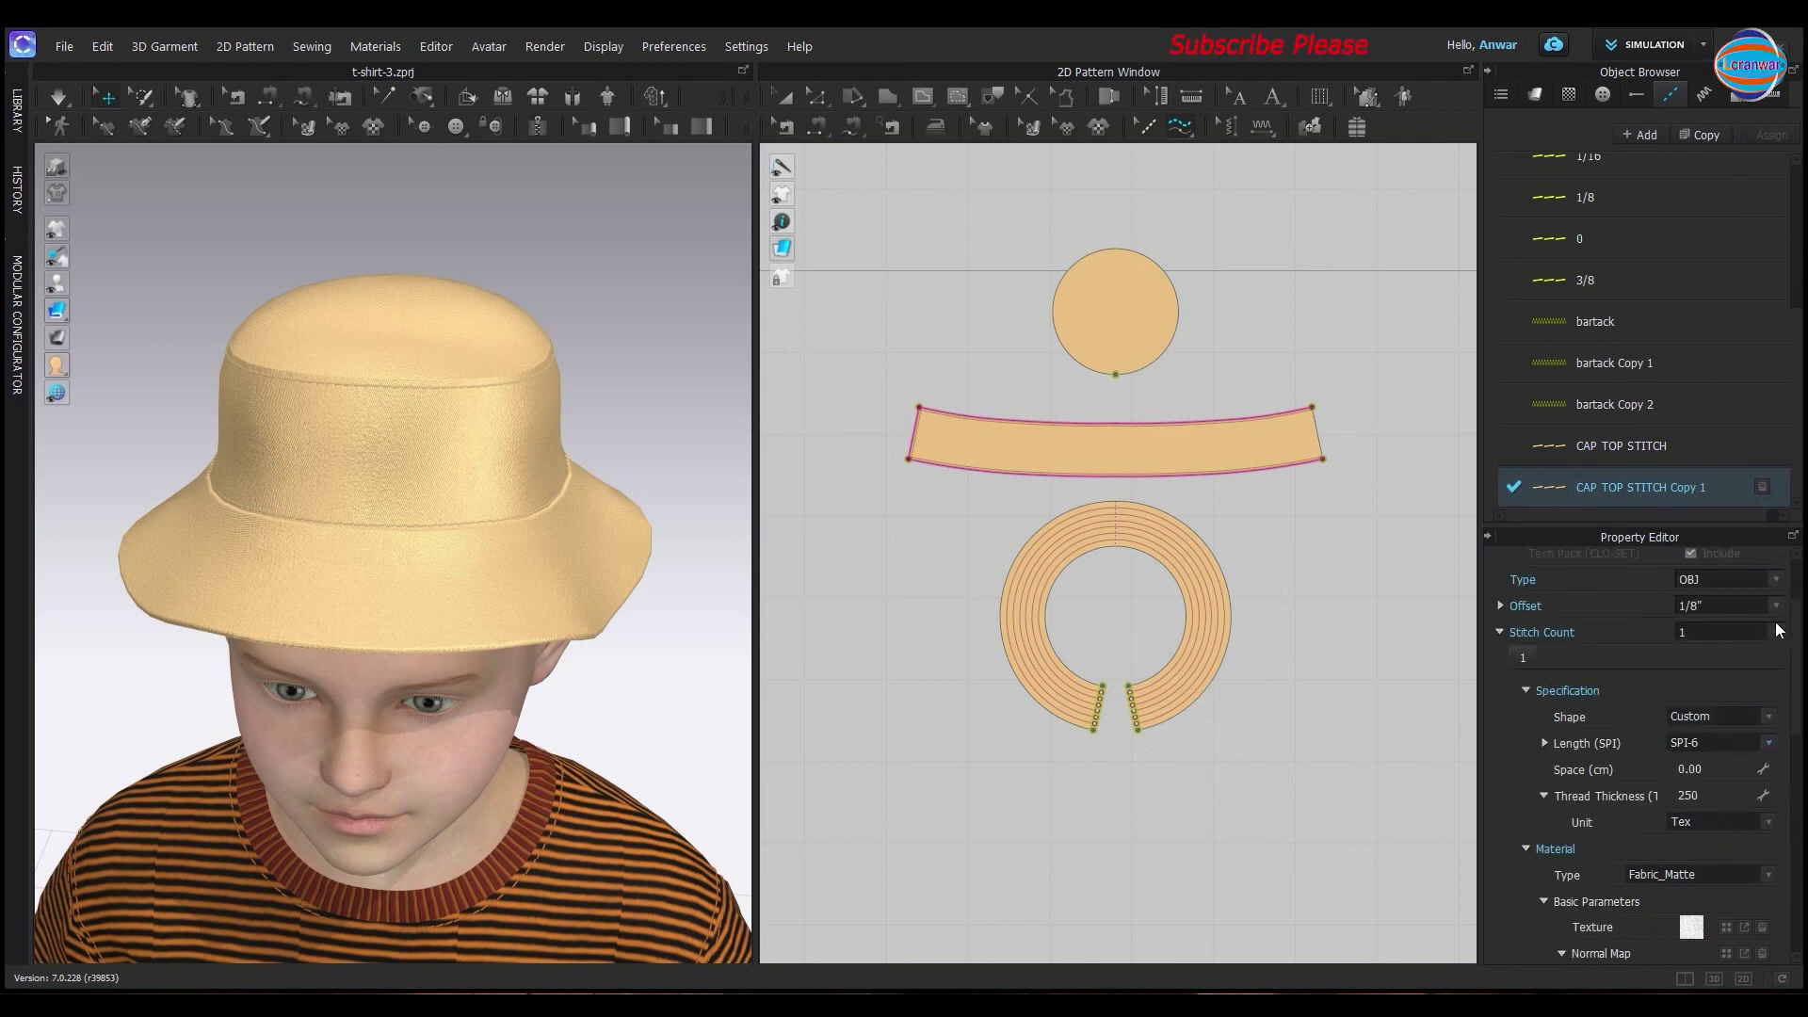
# Set CAP TOP STITCH Copy 1's offset to 0"
pyautogui.click(1775, 607)
pyautogui.scroll(1, 1776, 614)
pyautogui.click(1723, 619)
pyautogui.scroll(2, 1110, 714)
pyautogui.scroll(2, 1120, 701)
pyautogui.scroll(2, 1177, 696)
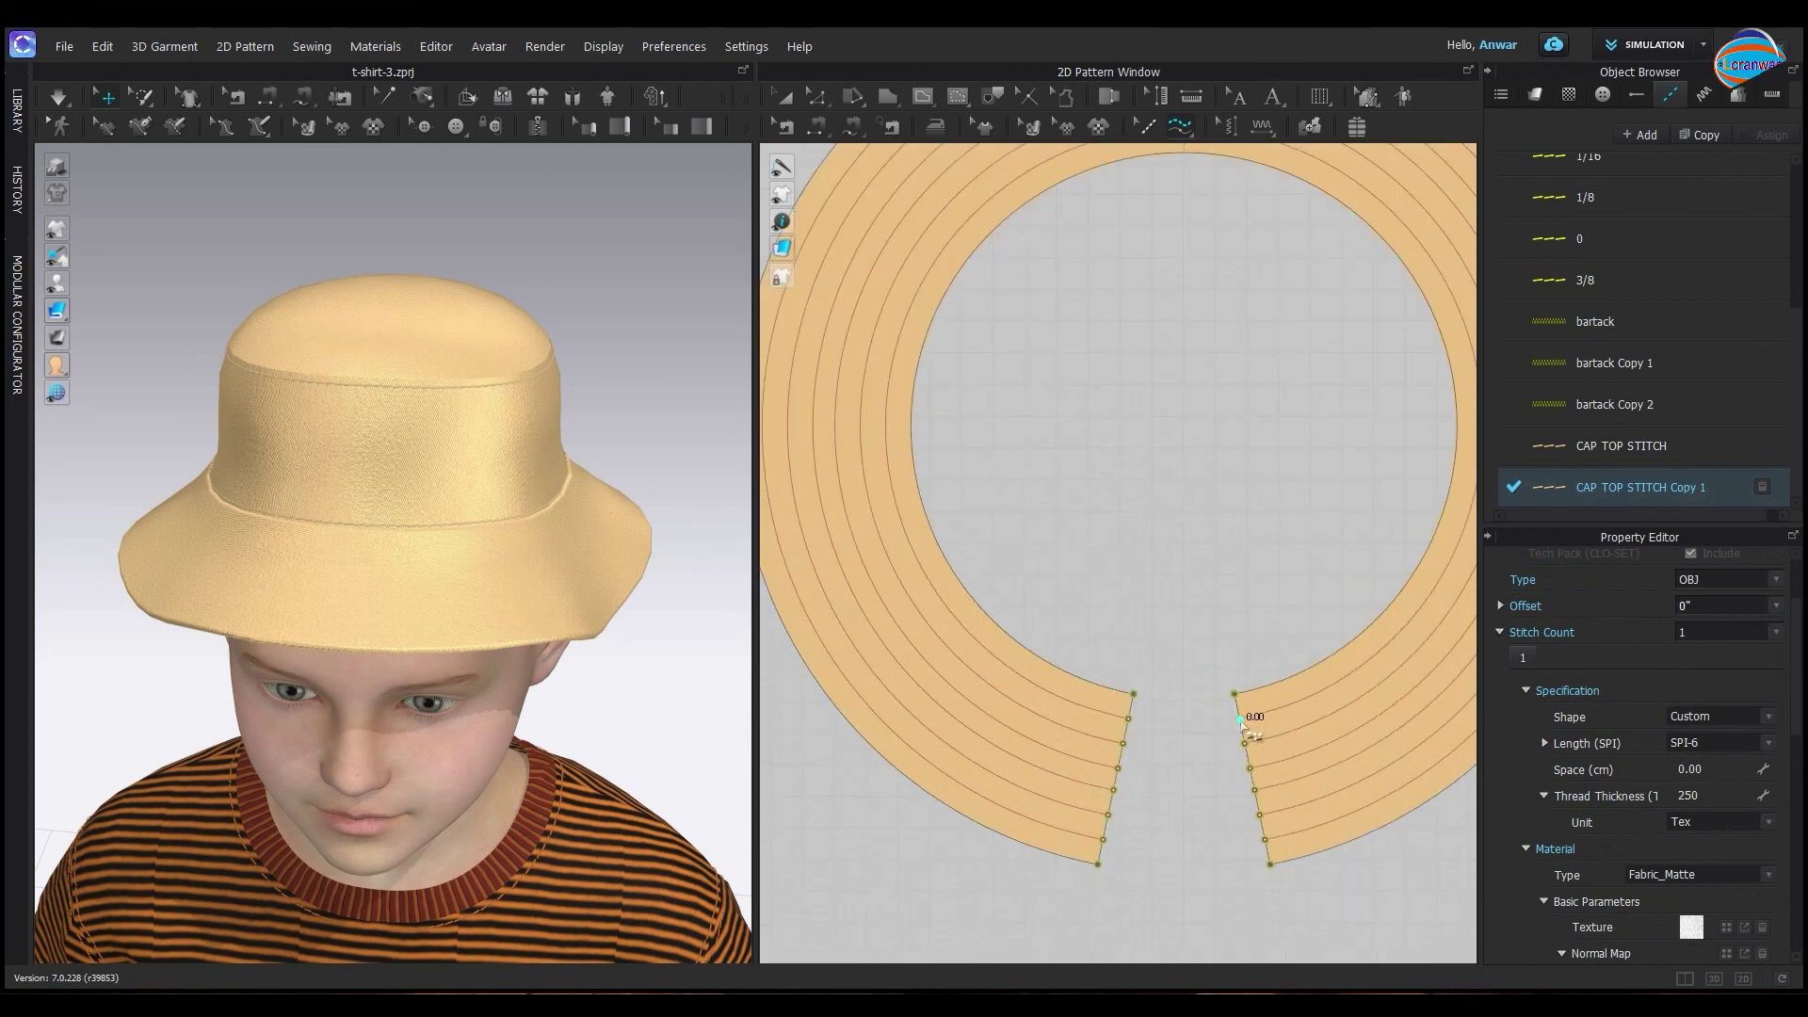
# Add Copy 1 topstitches along the brim ring's first three concentric rows
pyautogui.click(1235, 712)
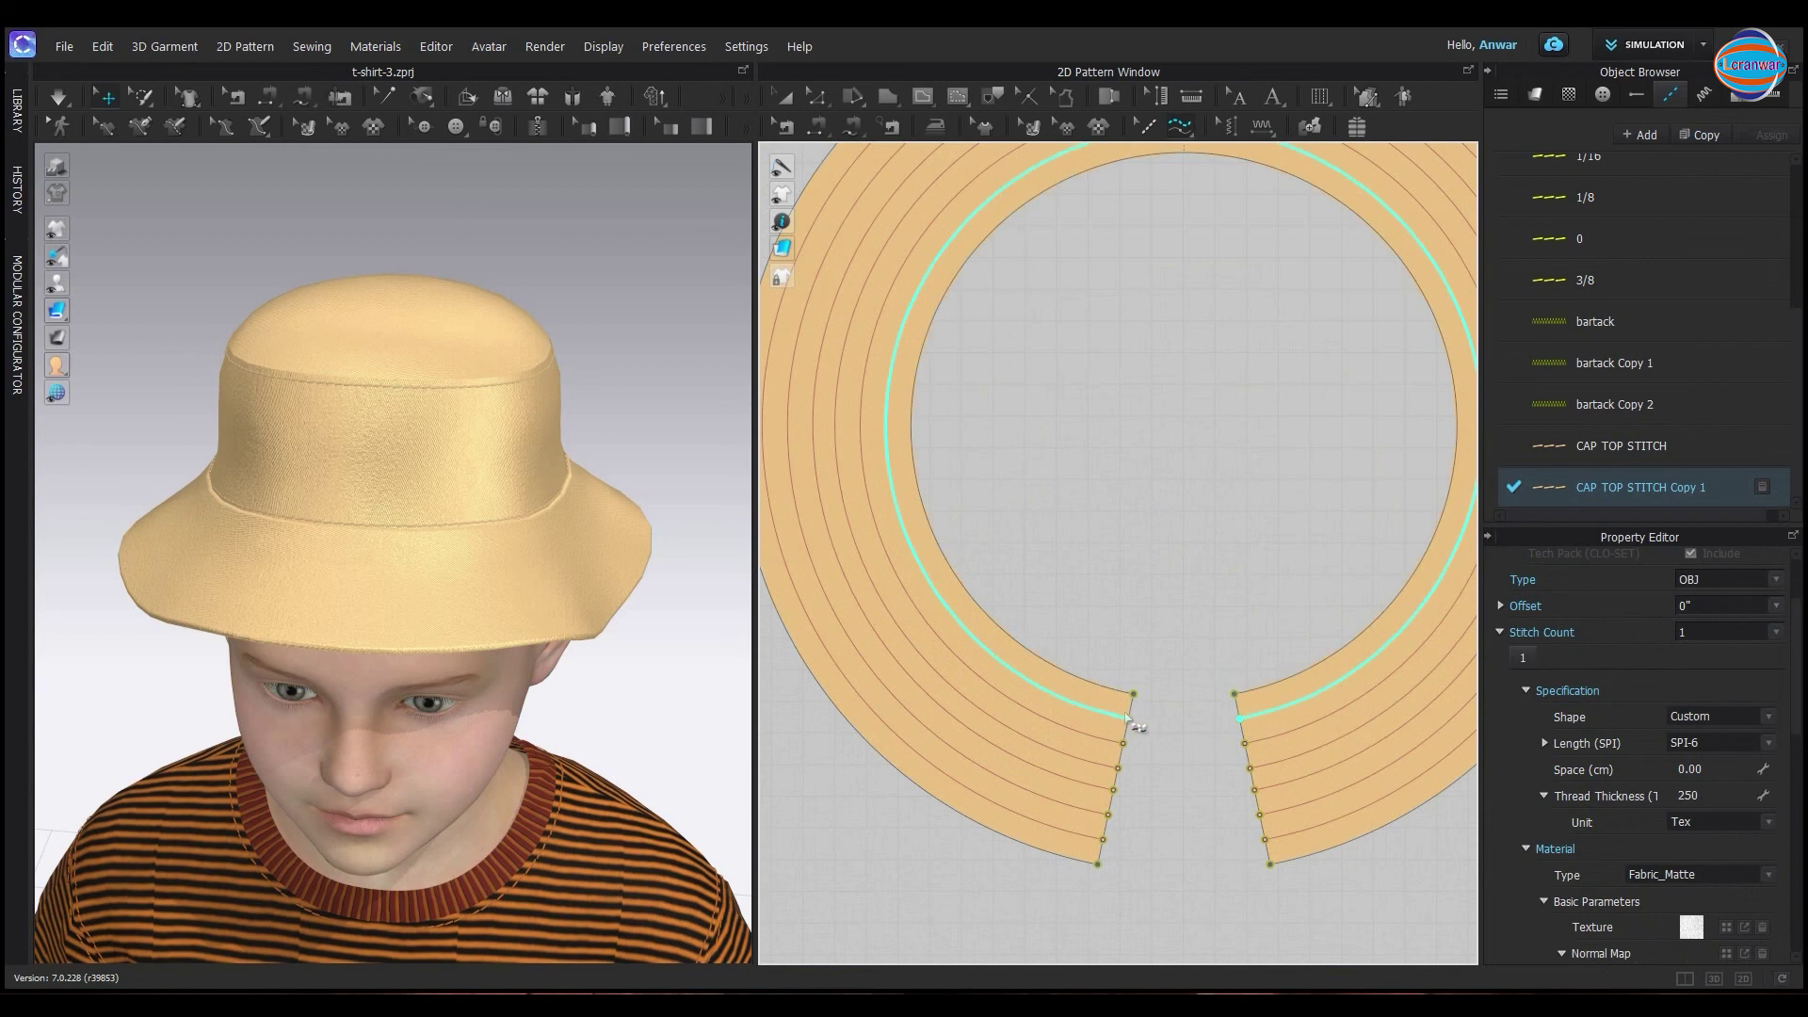
pyautogui.click(1130, 718)
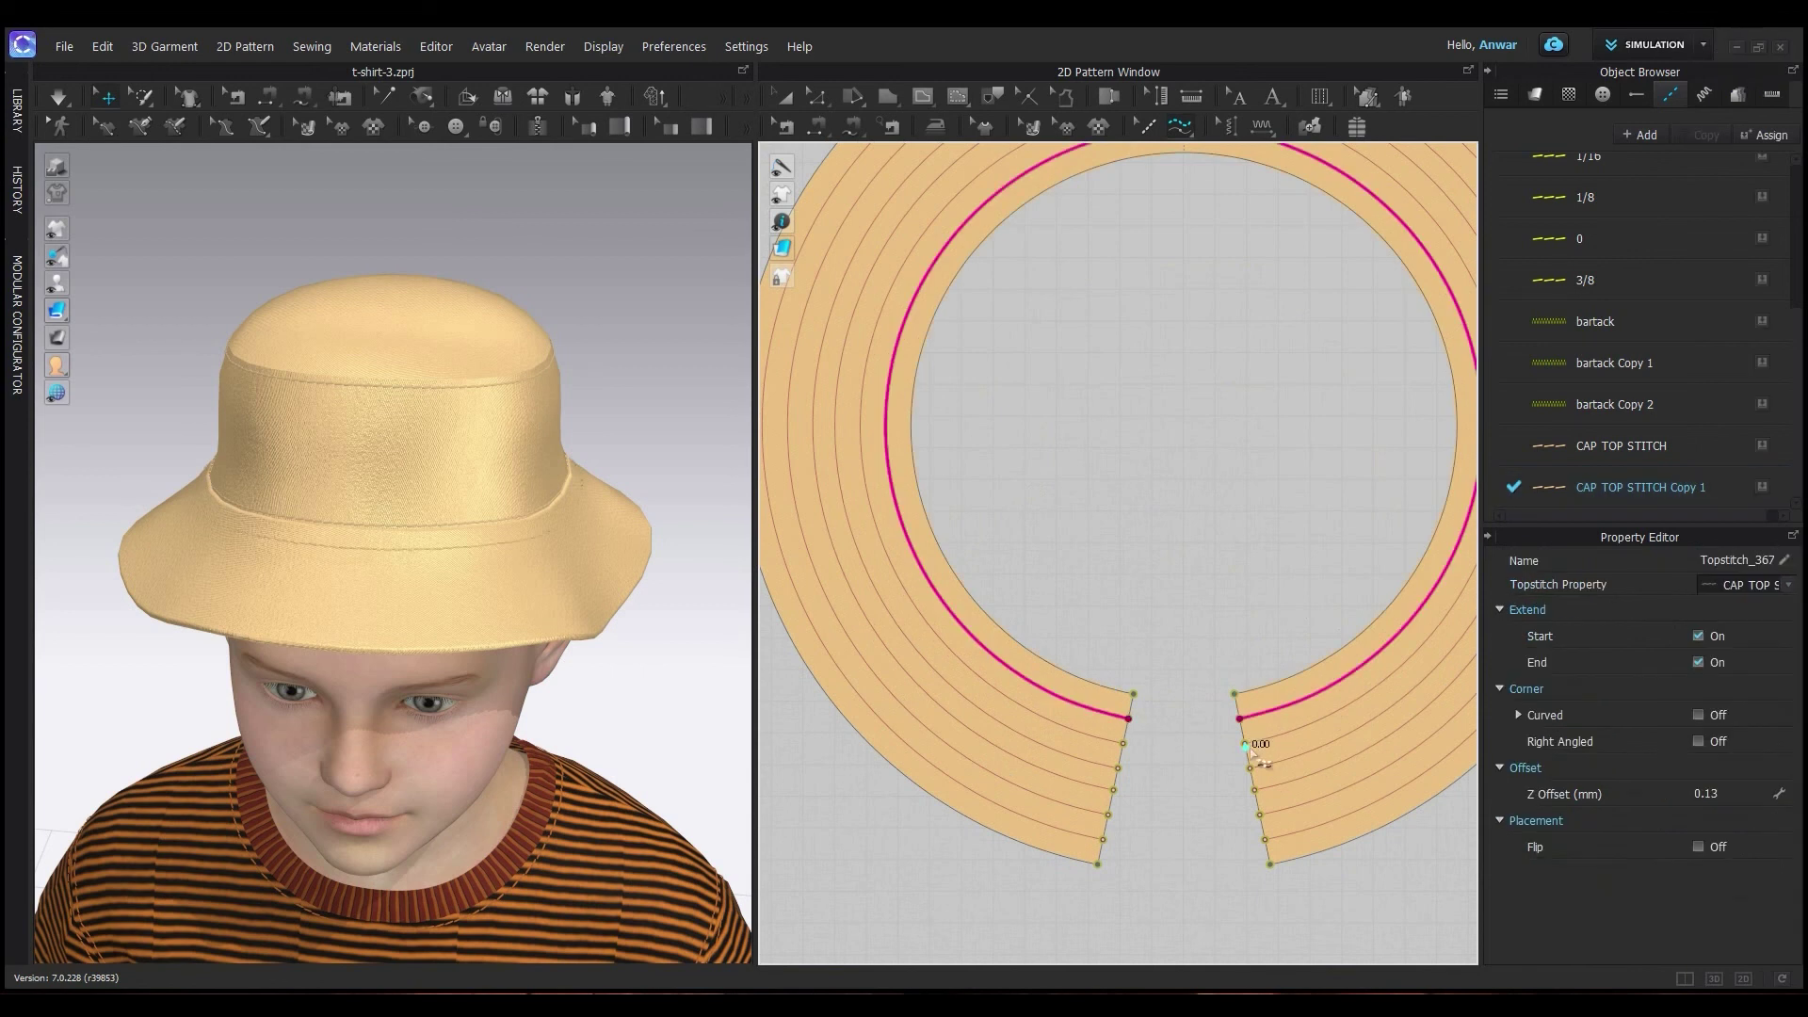
pyautogui.click(1248, 746)
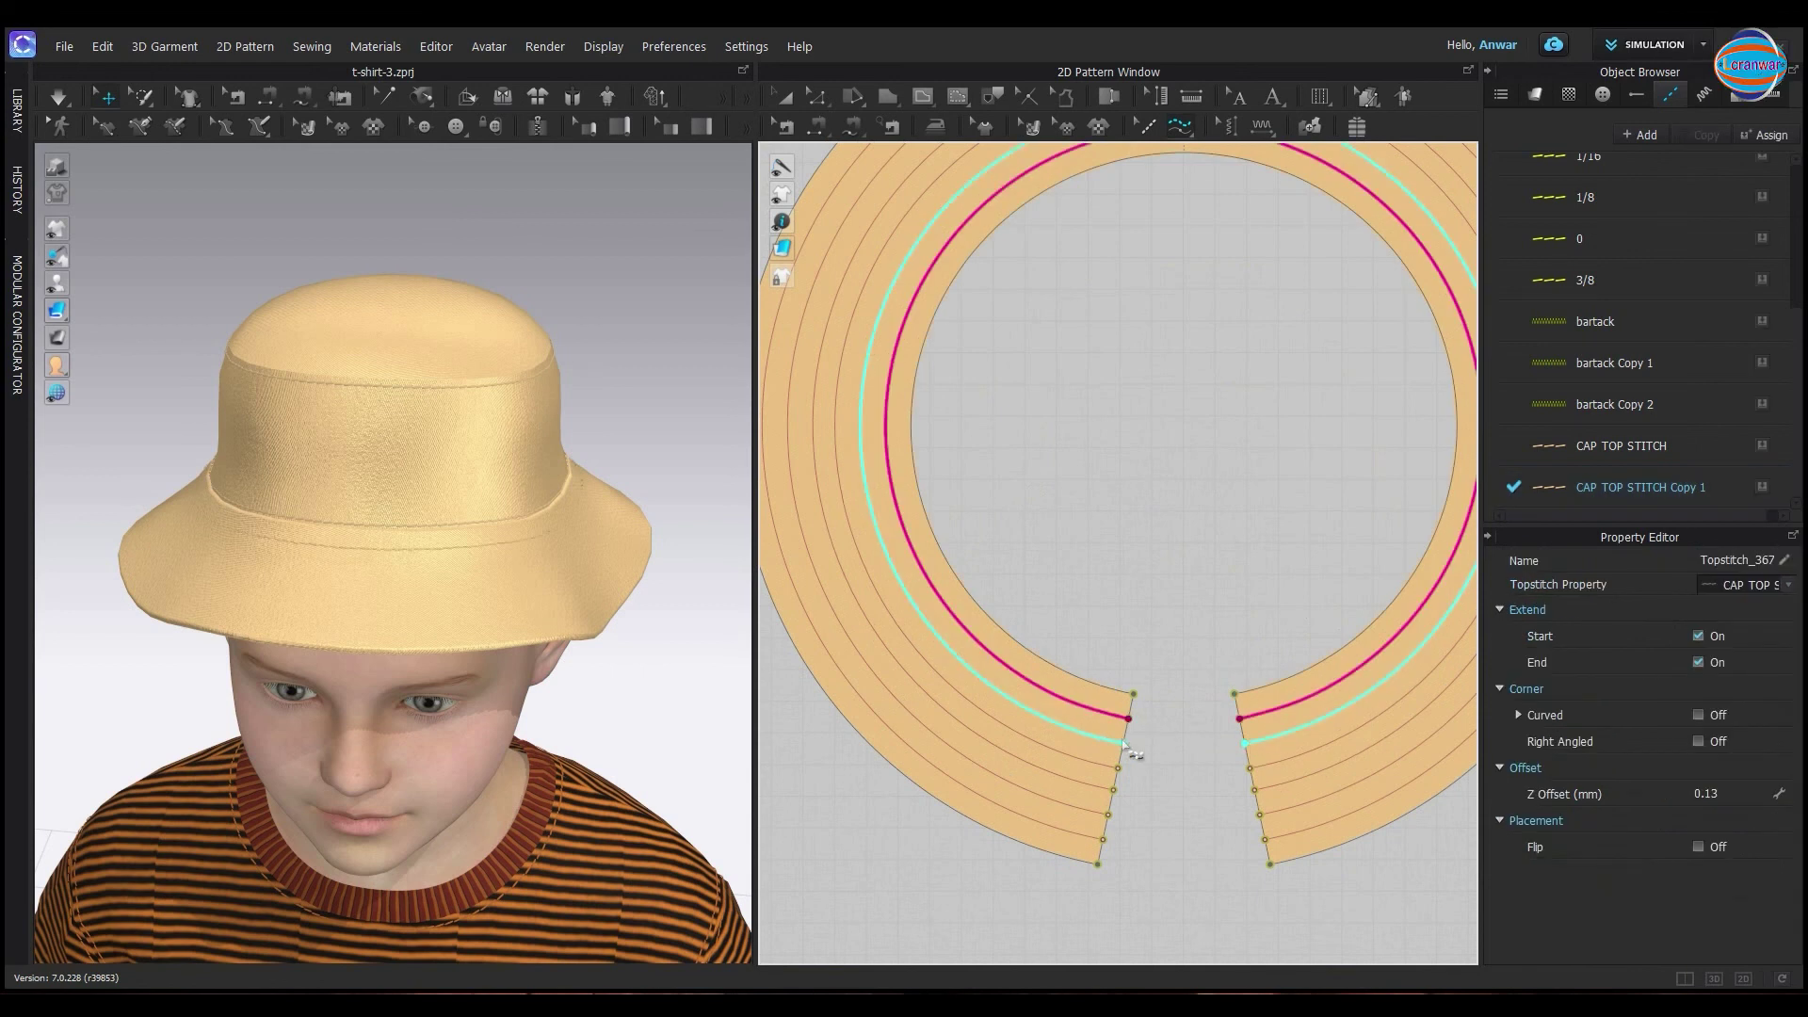
pyautogui.click(1125, 743)
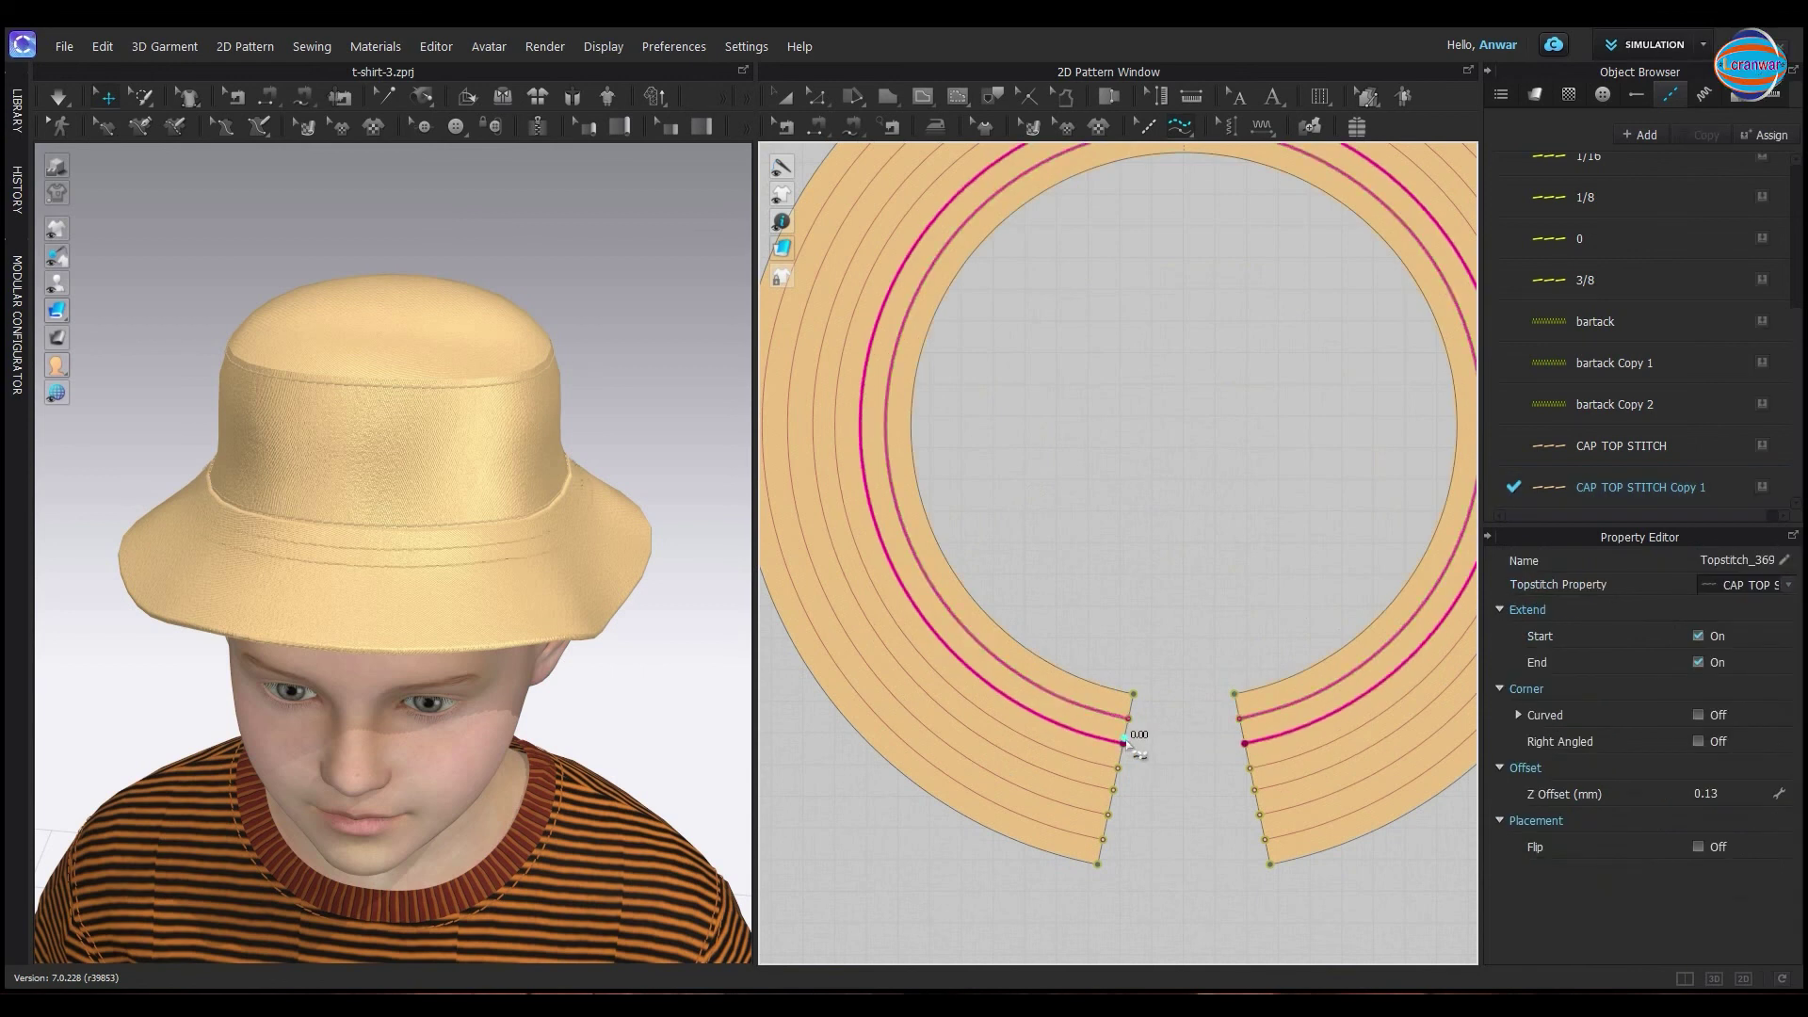
pyautogui.click(1250, 769)
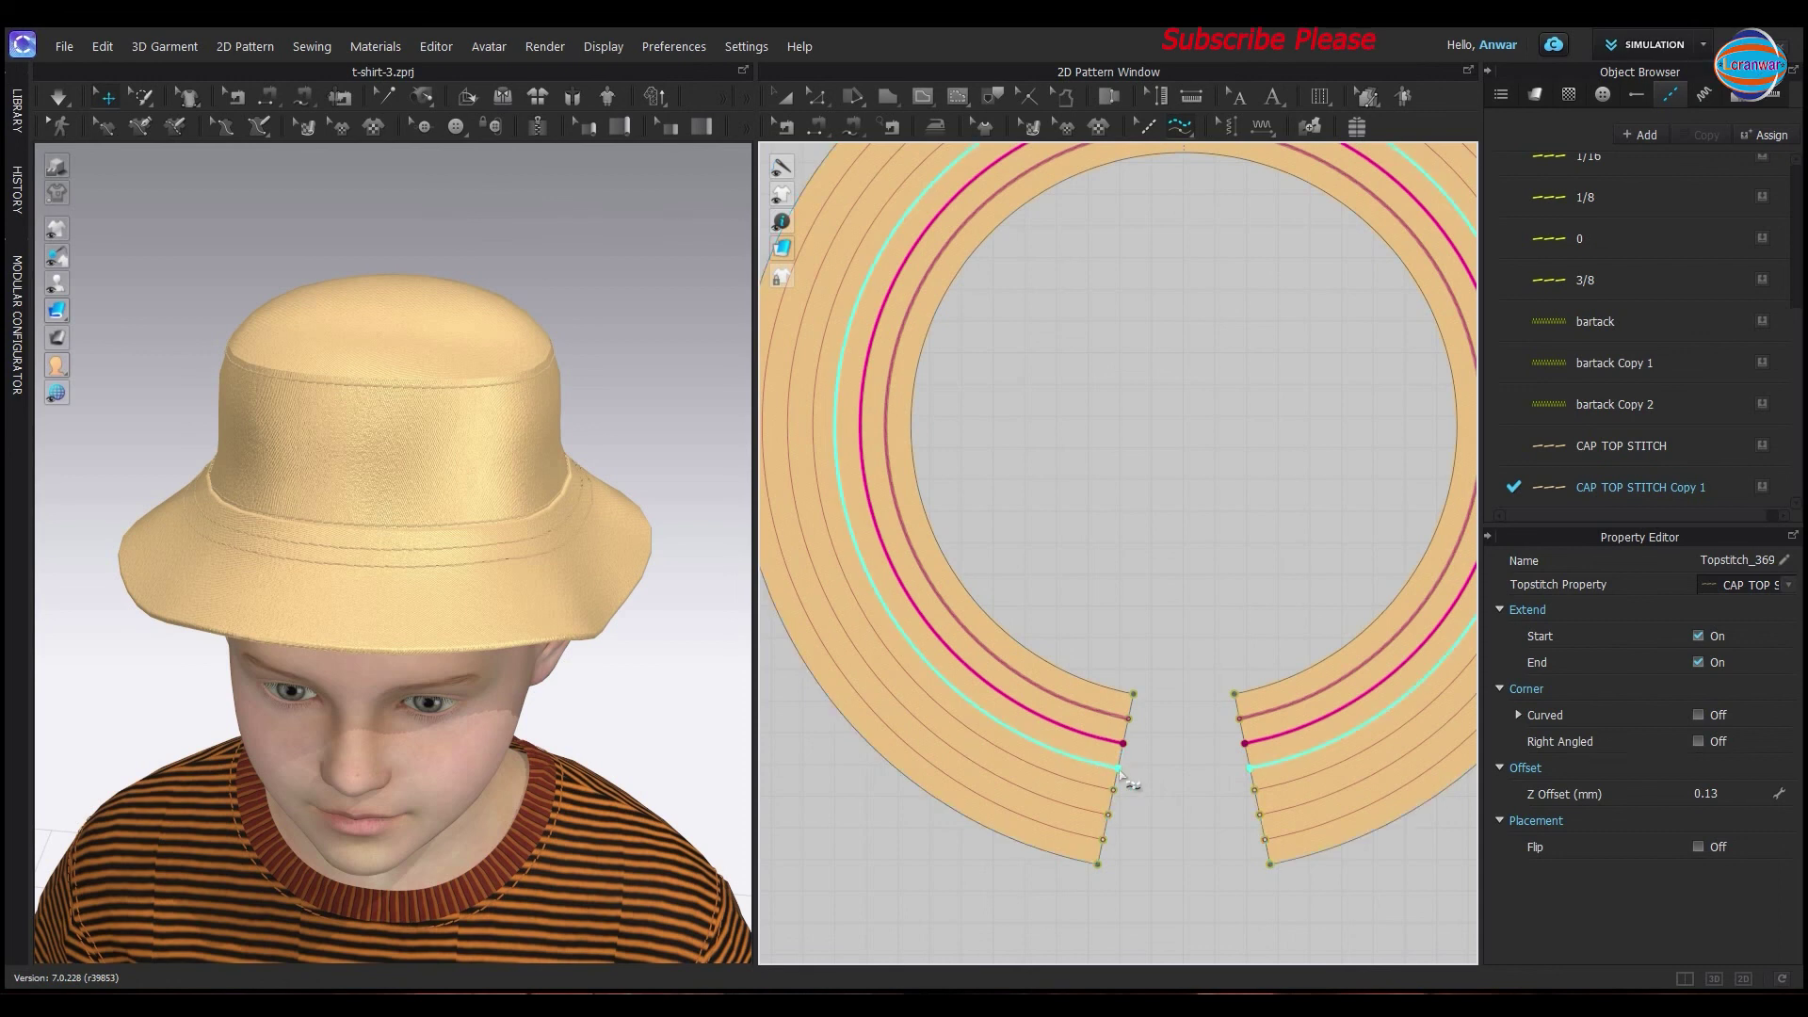
pyautogui.click(1119, 771)
# Add topstitches along the remaining three brim-ring rows, out to the outermost ring
pyautogui.click(1255, 796)
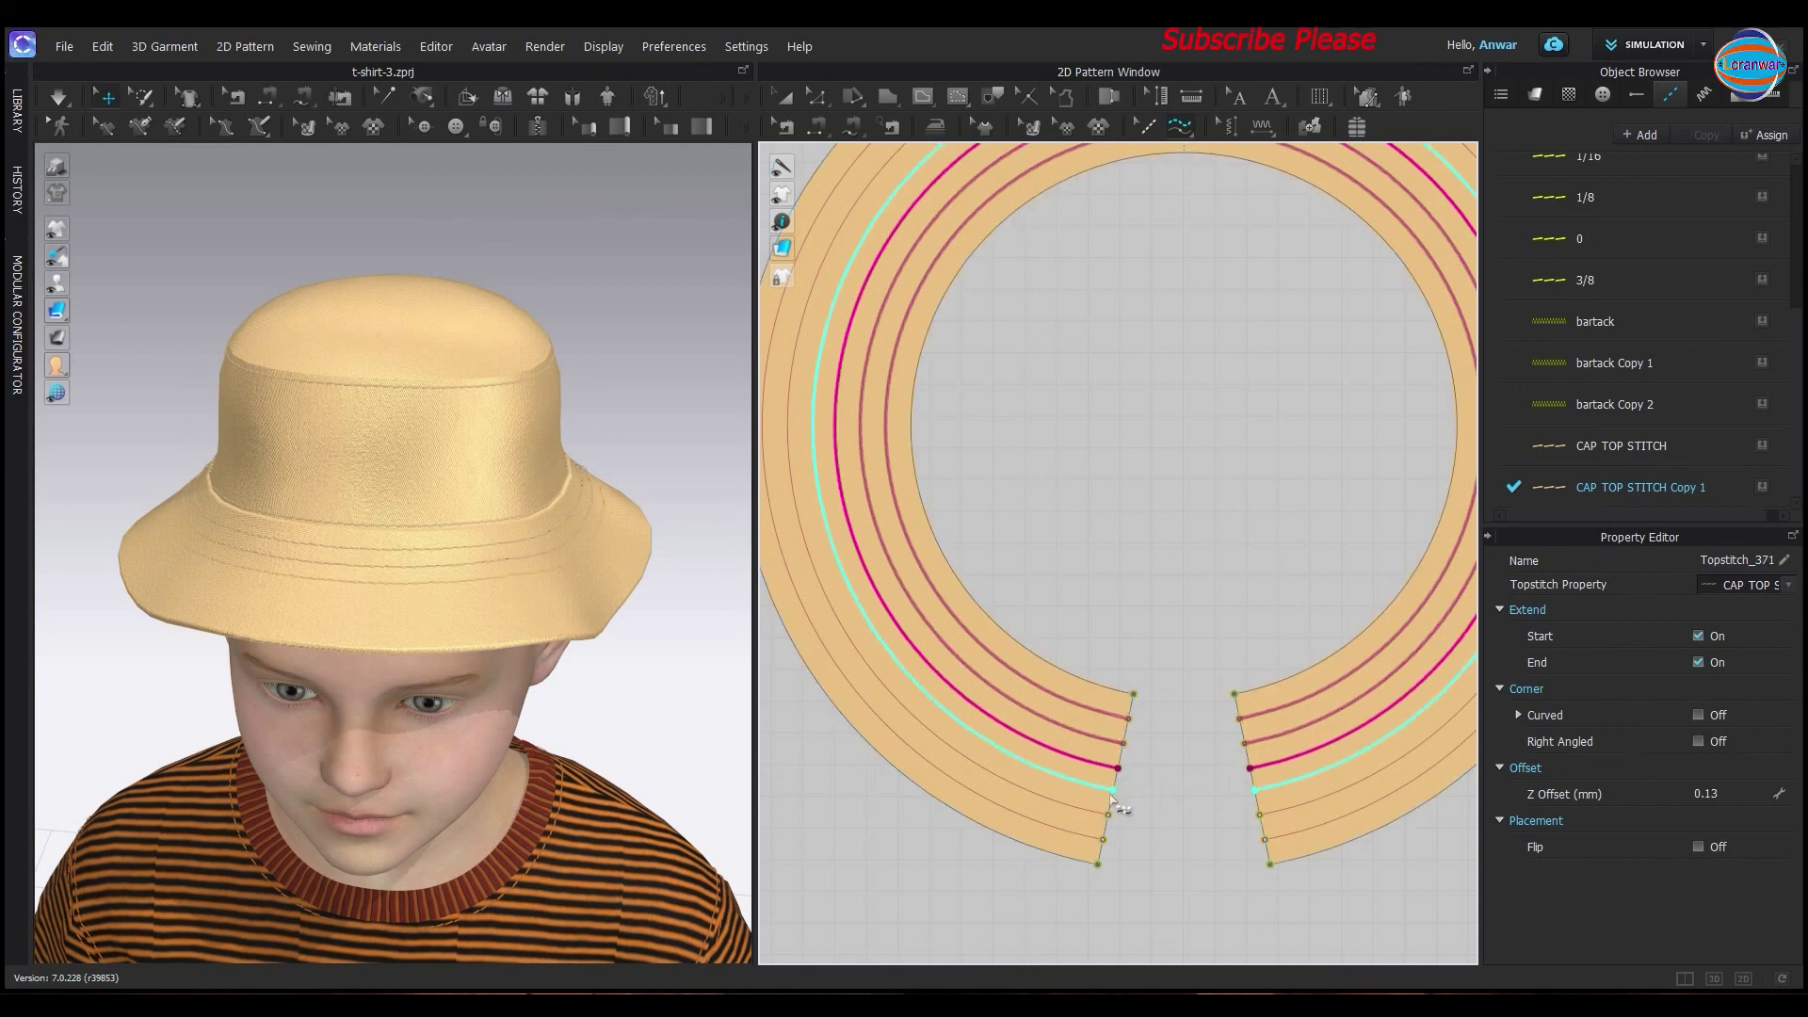
pyautogui.click(1112, 797)
pyautogui.click(1262, 816)
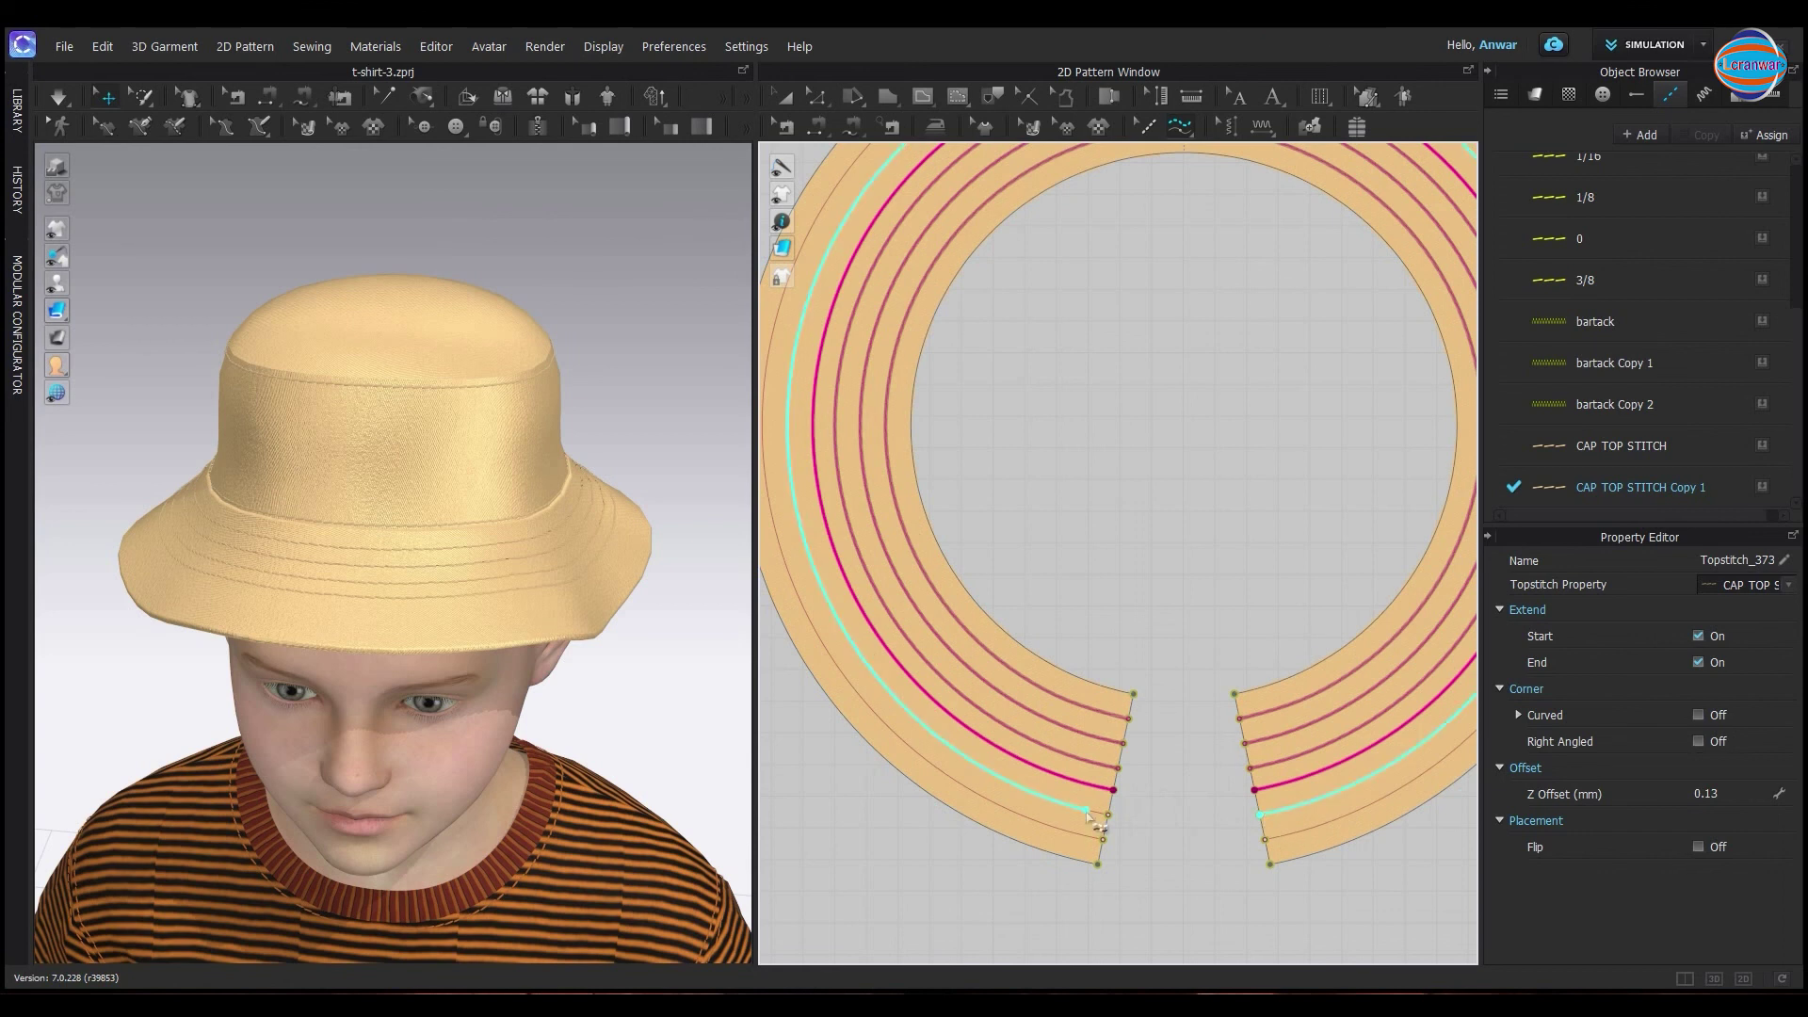
pyautogui.click(1111, 816)
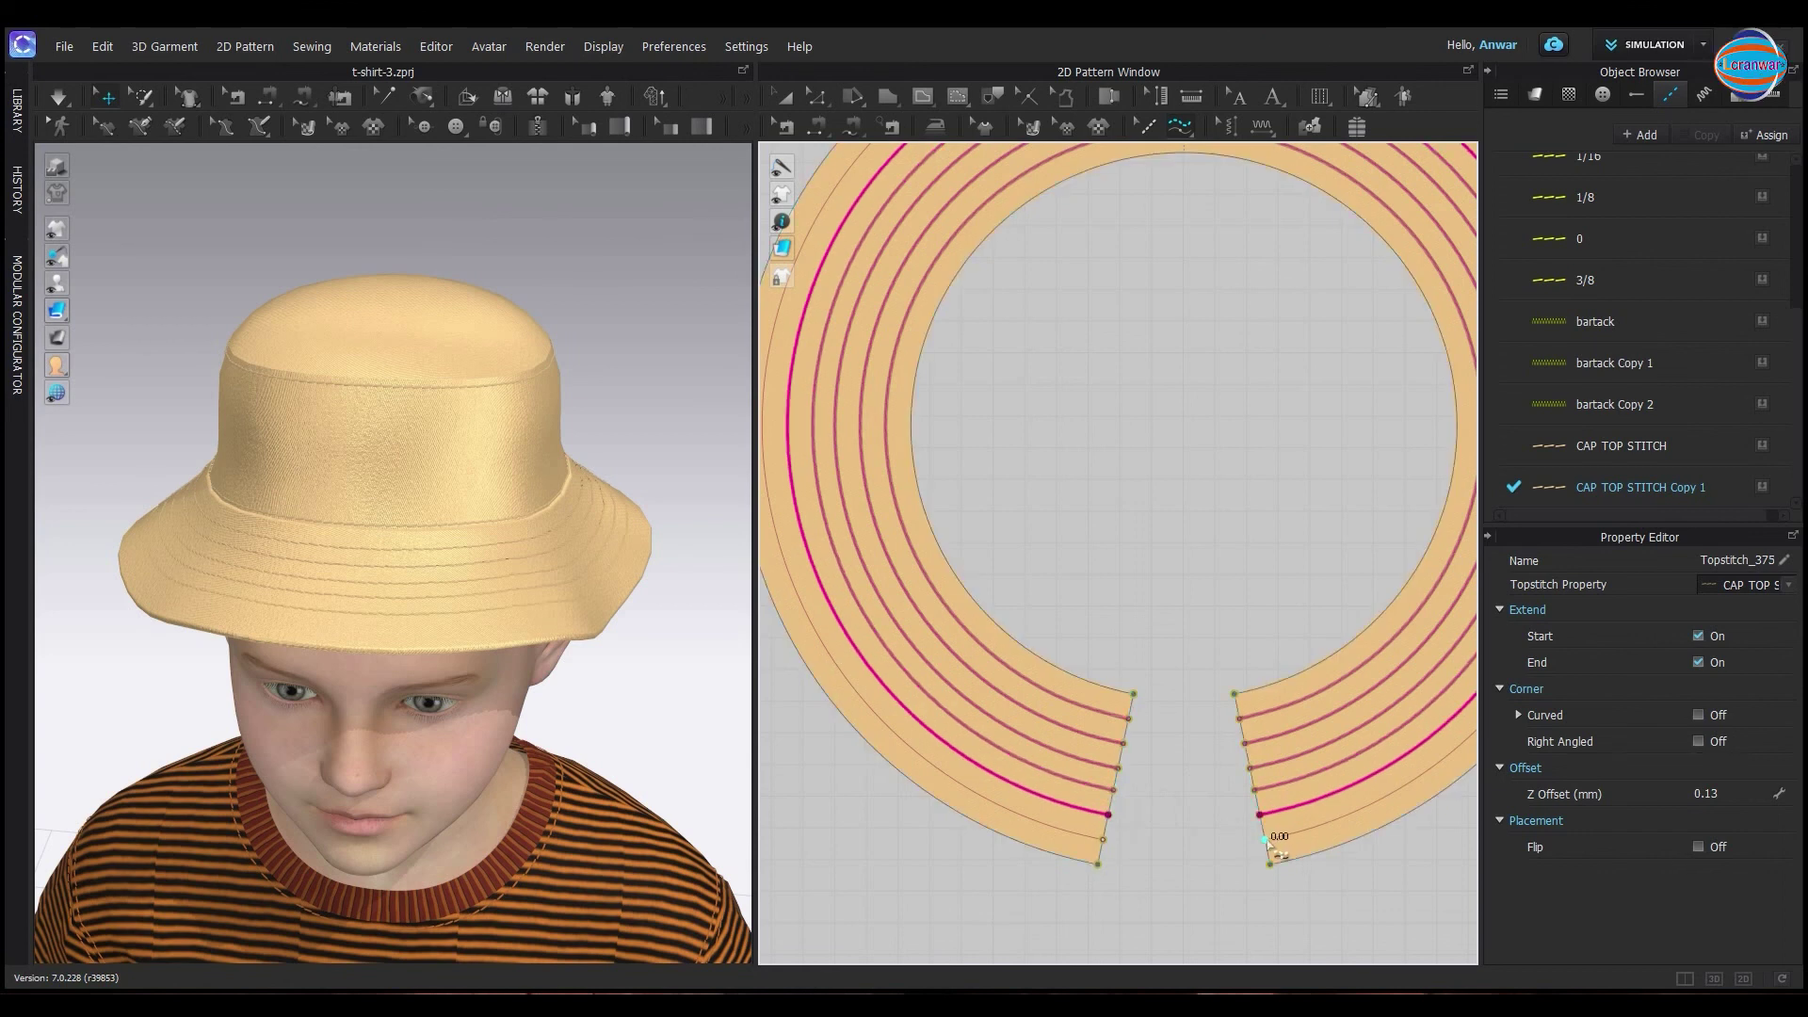
pyautogui.click(1266, 840)
pyautogui.click(1100, 841)
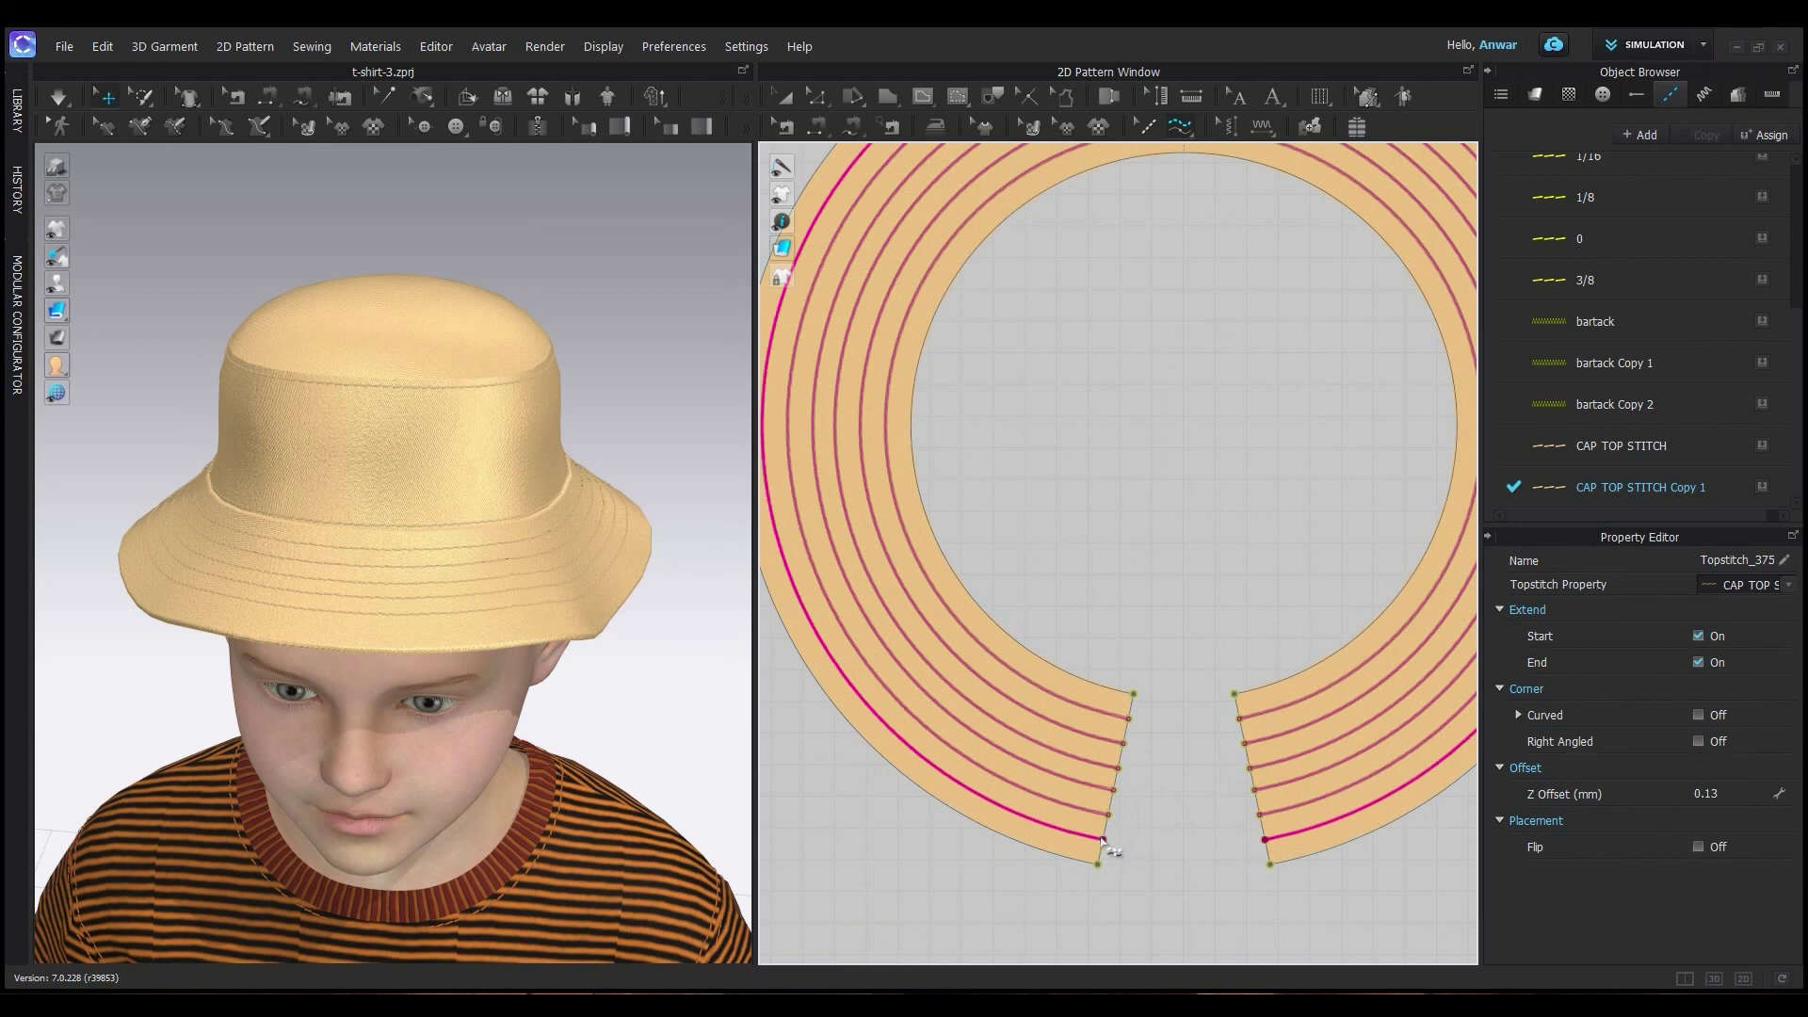
pyautogui.scroll(-5, 1029, 680)
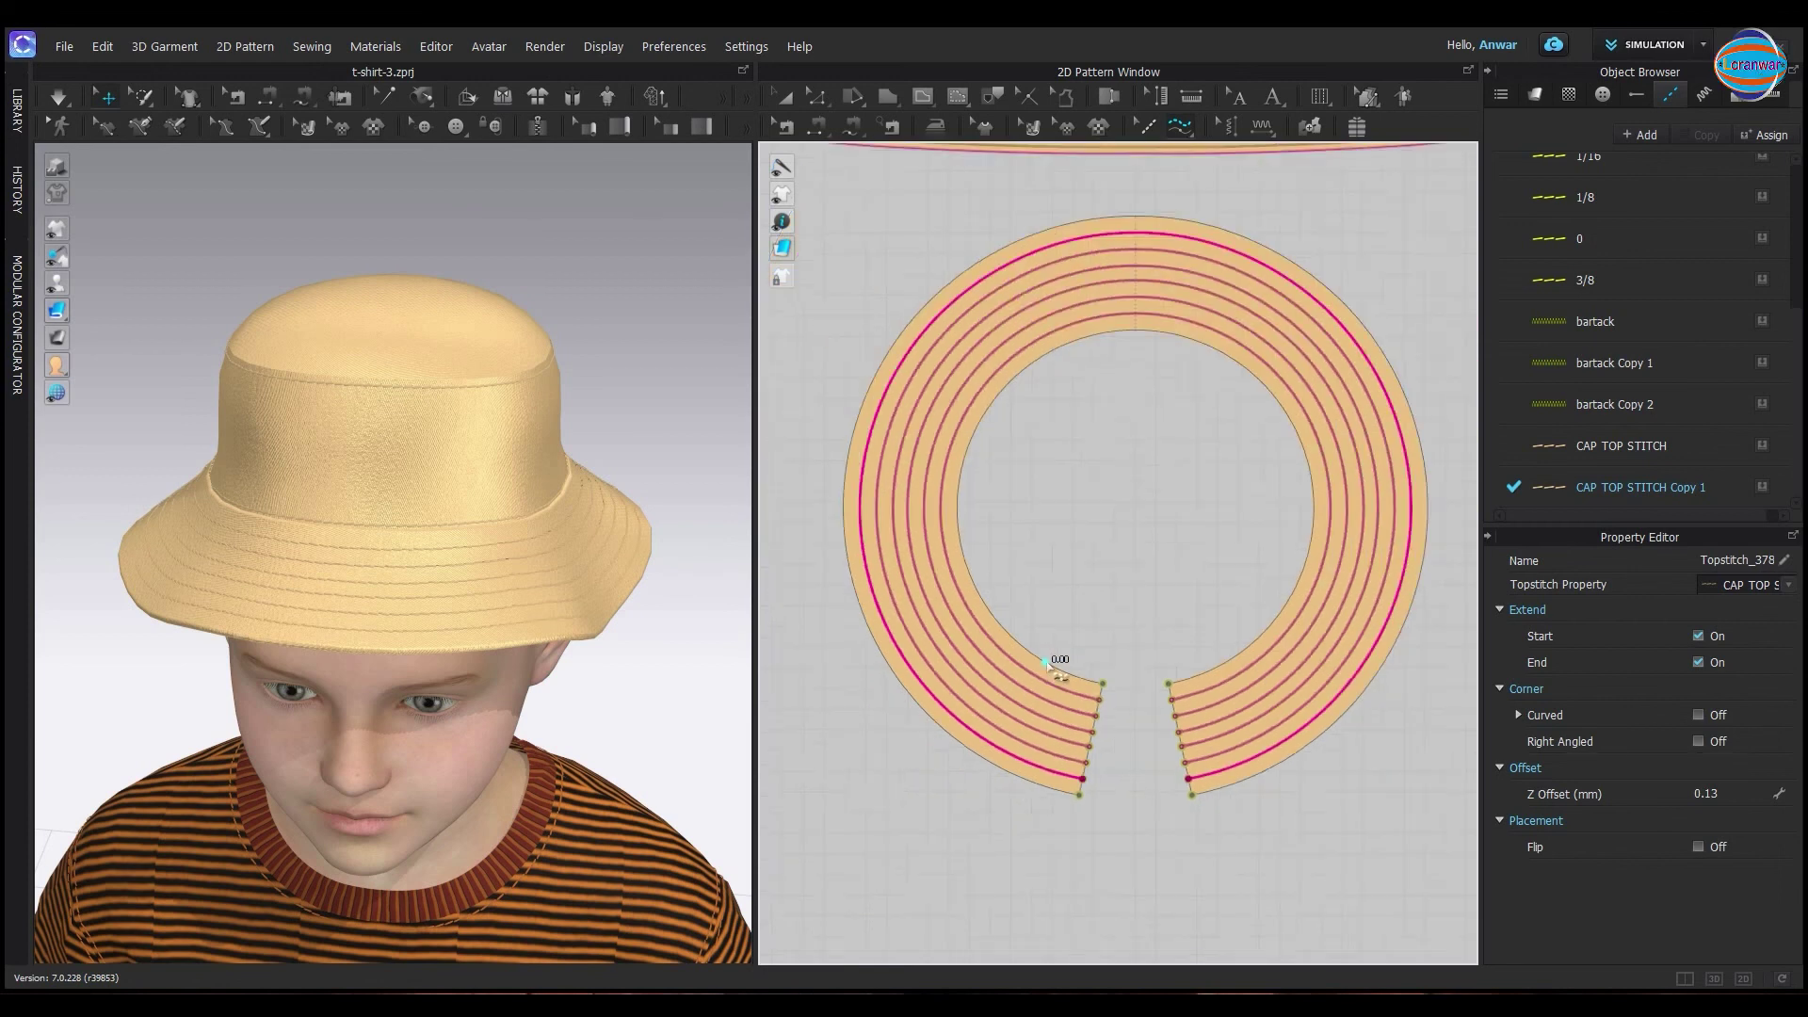
pyautogui.scroll(-3, 399, 708)
# Orbit the avatar from profile back to front to check the topstitched hat
pyautogui.moveTo(398, 708)
pyautogui.mouseDown(button='right')
pyautogui.moveTo(597, 666)
pyautogui.moveTo(517, 678)
pyautogui.moveTo(496, 646)
pyautogui.moveTo(484, 697)
pyautogui.moveTo(458, 662)
pyautogui.mouseUp(button='right')
pyautogui.moveTo(459, 675); pyautogui.dragTo(553, 694, button='middle')
pyautogui.scroll(-2, 545, 687)
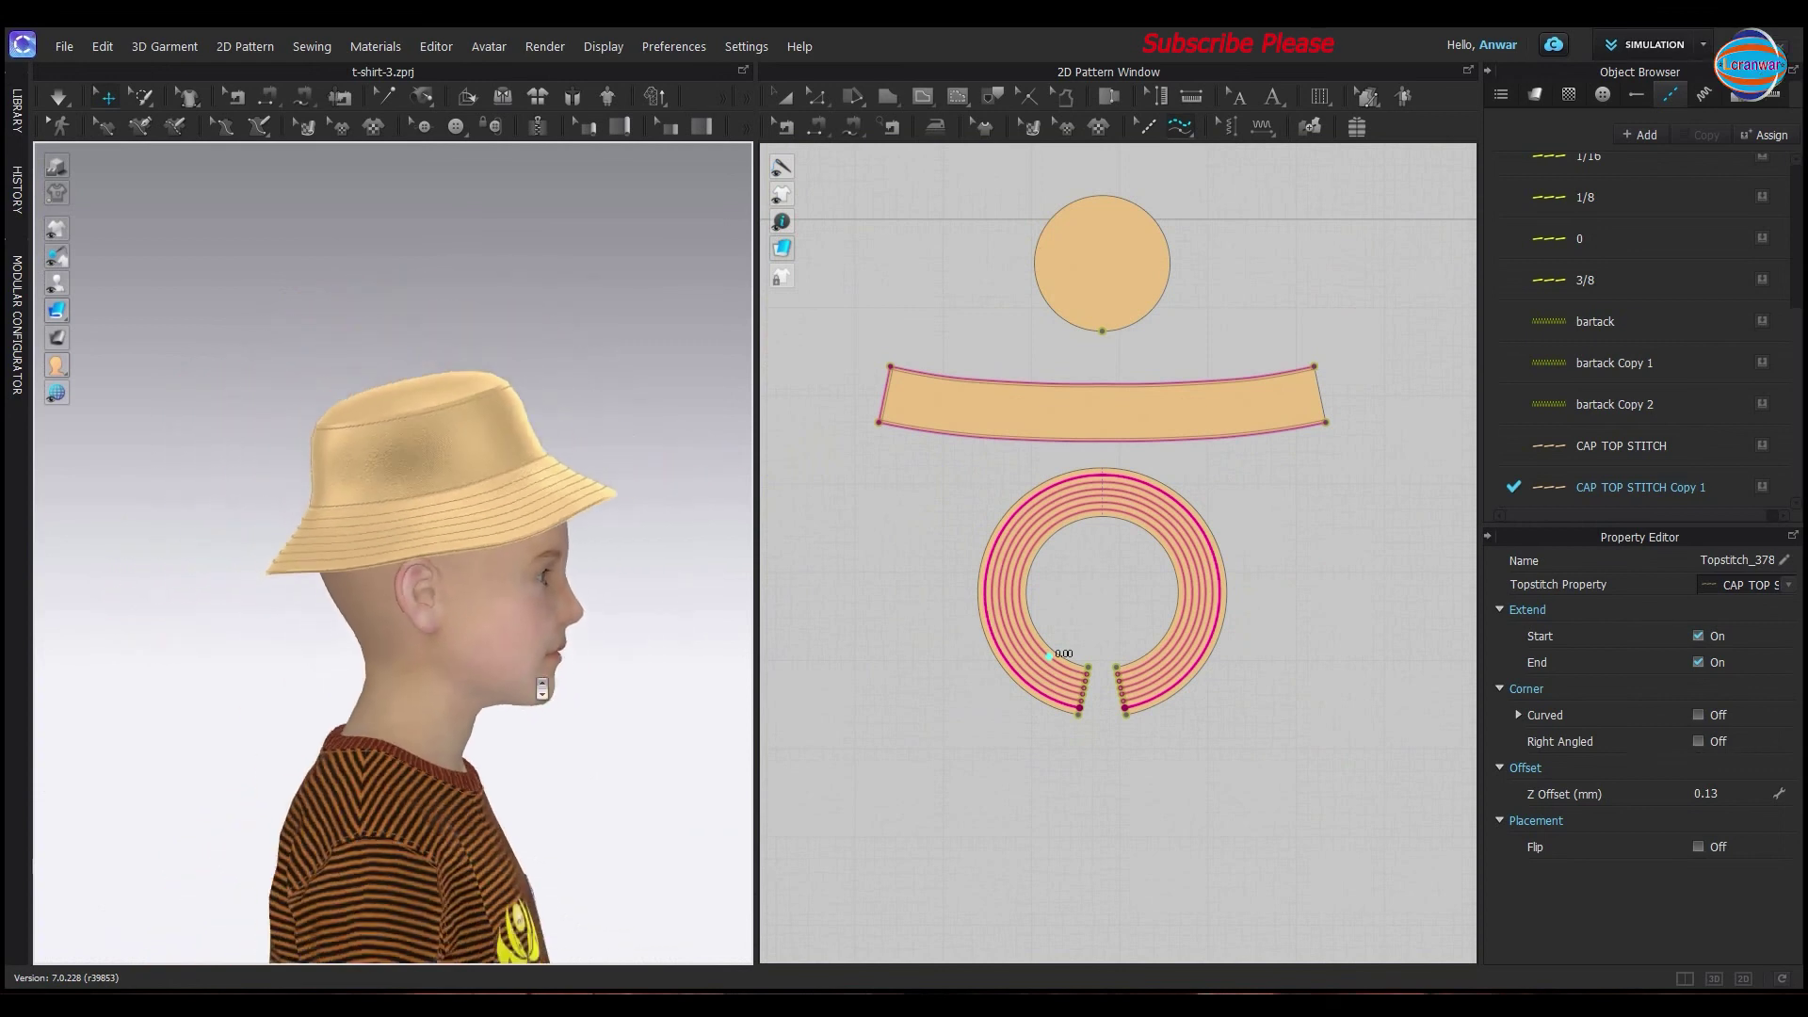
pyautogui.moveTo(545, 686)
pyautogui.mouseDown(button='right')
pyautogui.moveTo(484, 625)
pyautogui.moveTo(255, 631)
pyautogui.moveTo(290, 603)
pyautogui.moveTo(431, 591)
pyautogui.mouseUp(button='right')
pyautogui.scroll(-2, 255, 631)
pyautogui.scroll(-1, 255, 630)
pyautogui.scroll(1, 290, 604)
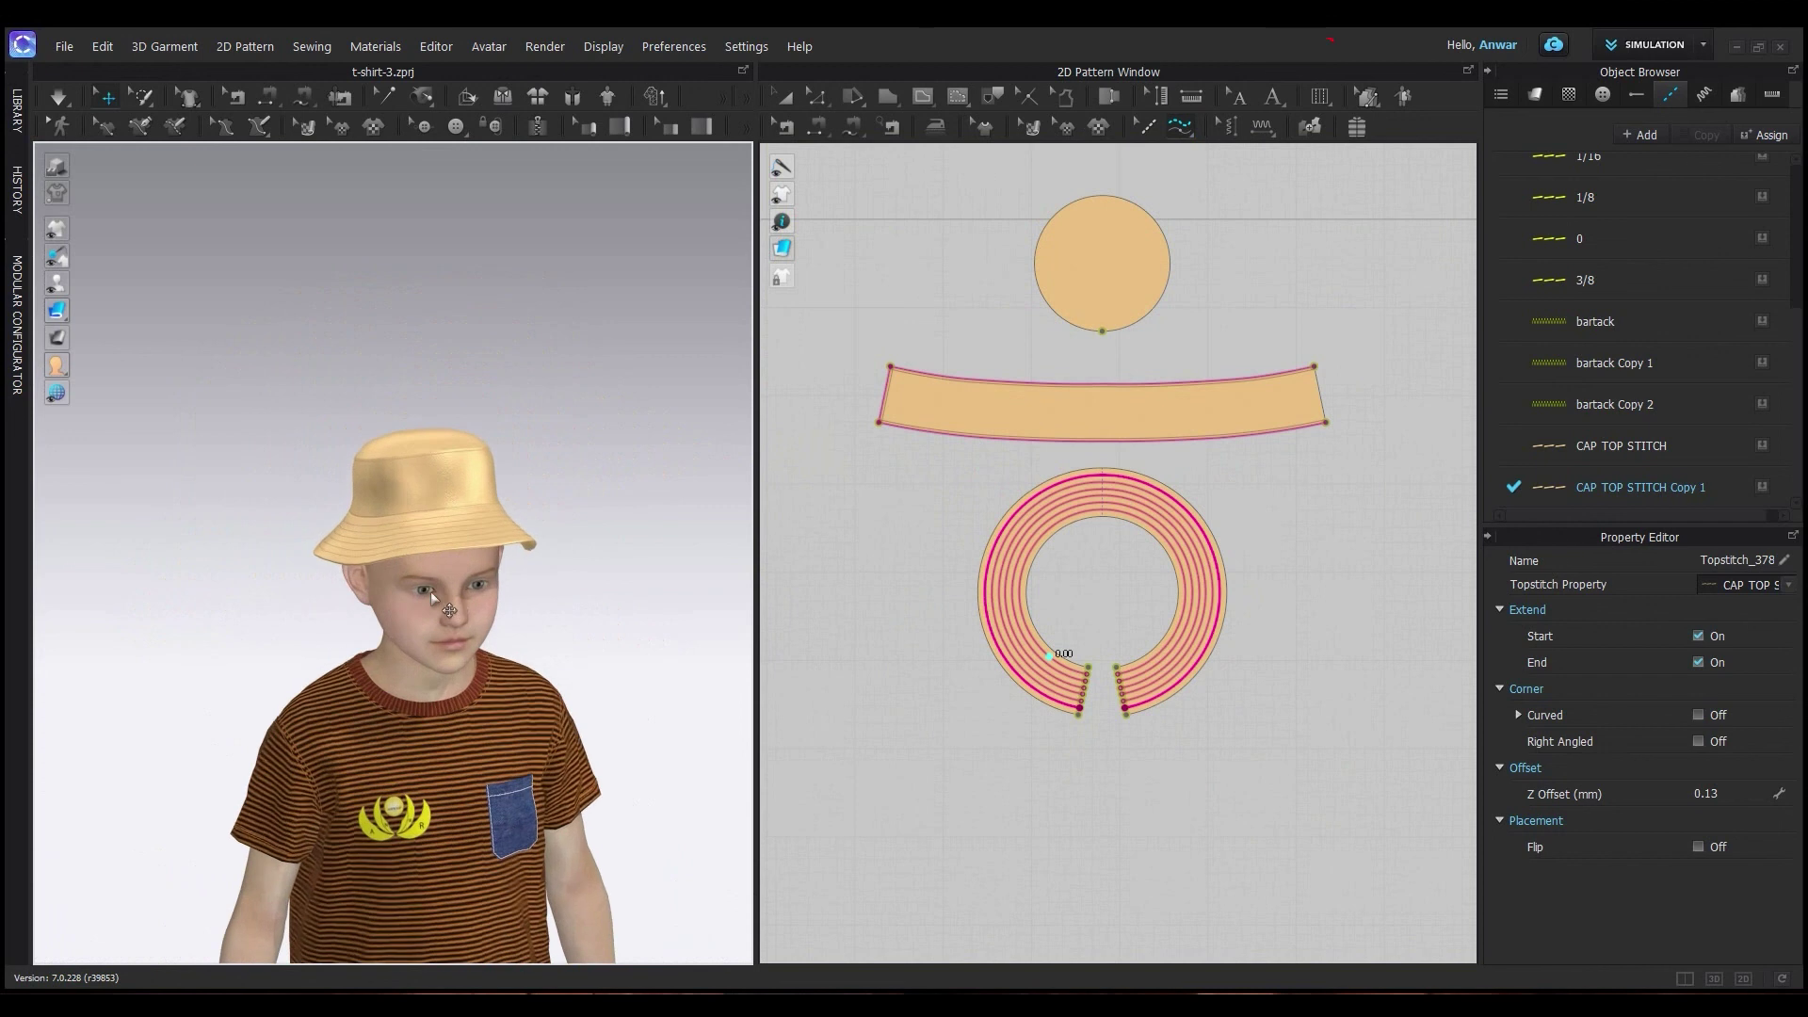
pyautogui.scroll(1, 432, 591)
# Drag the 3D/2D splitter right to enlarge the 3D window
pyautogui.moveTo(768, 648); pyautogui.dragTo(1168, 641)
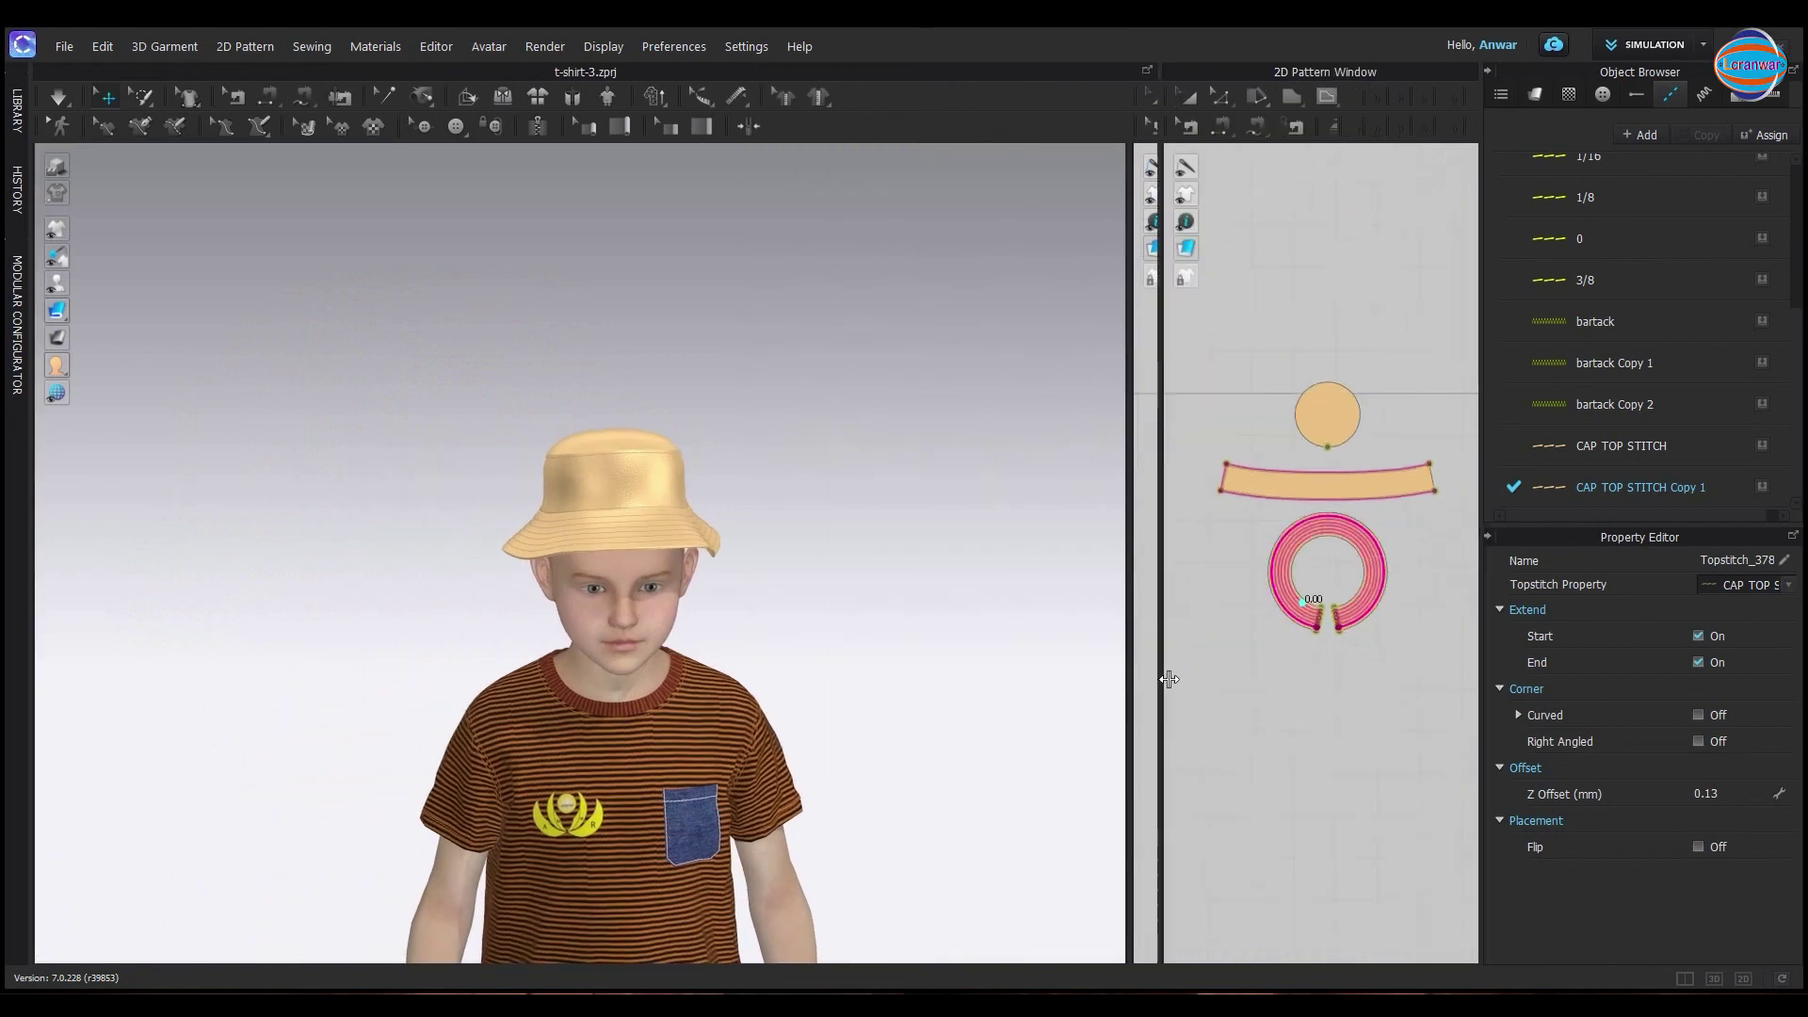
pyautogui.scroll(2, 651, 608)
pyautogui.scroll(1, 651, 608)
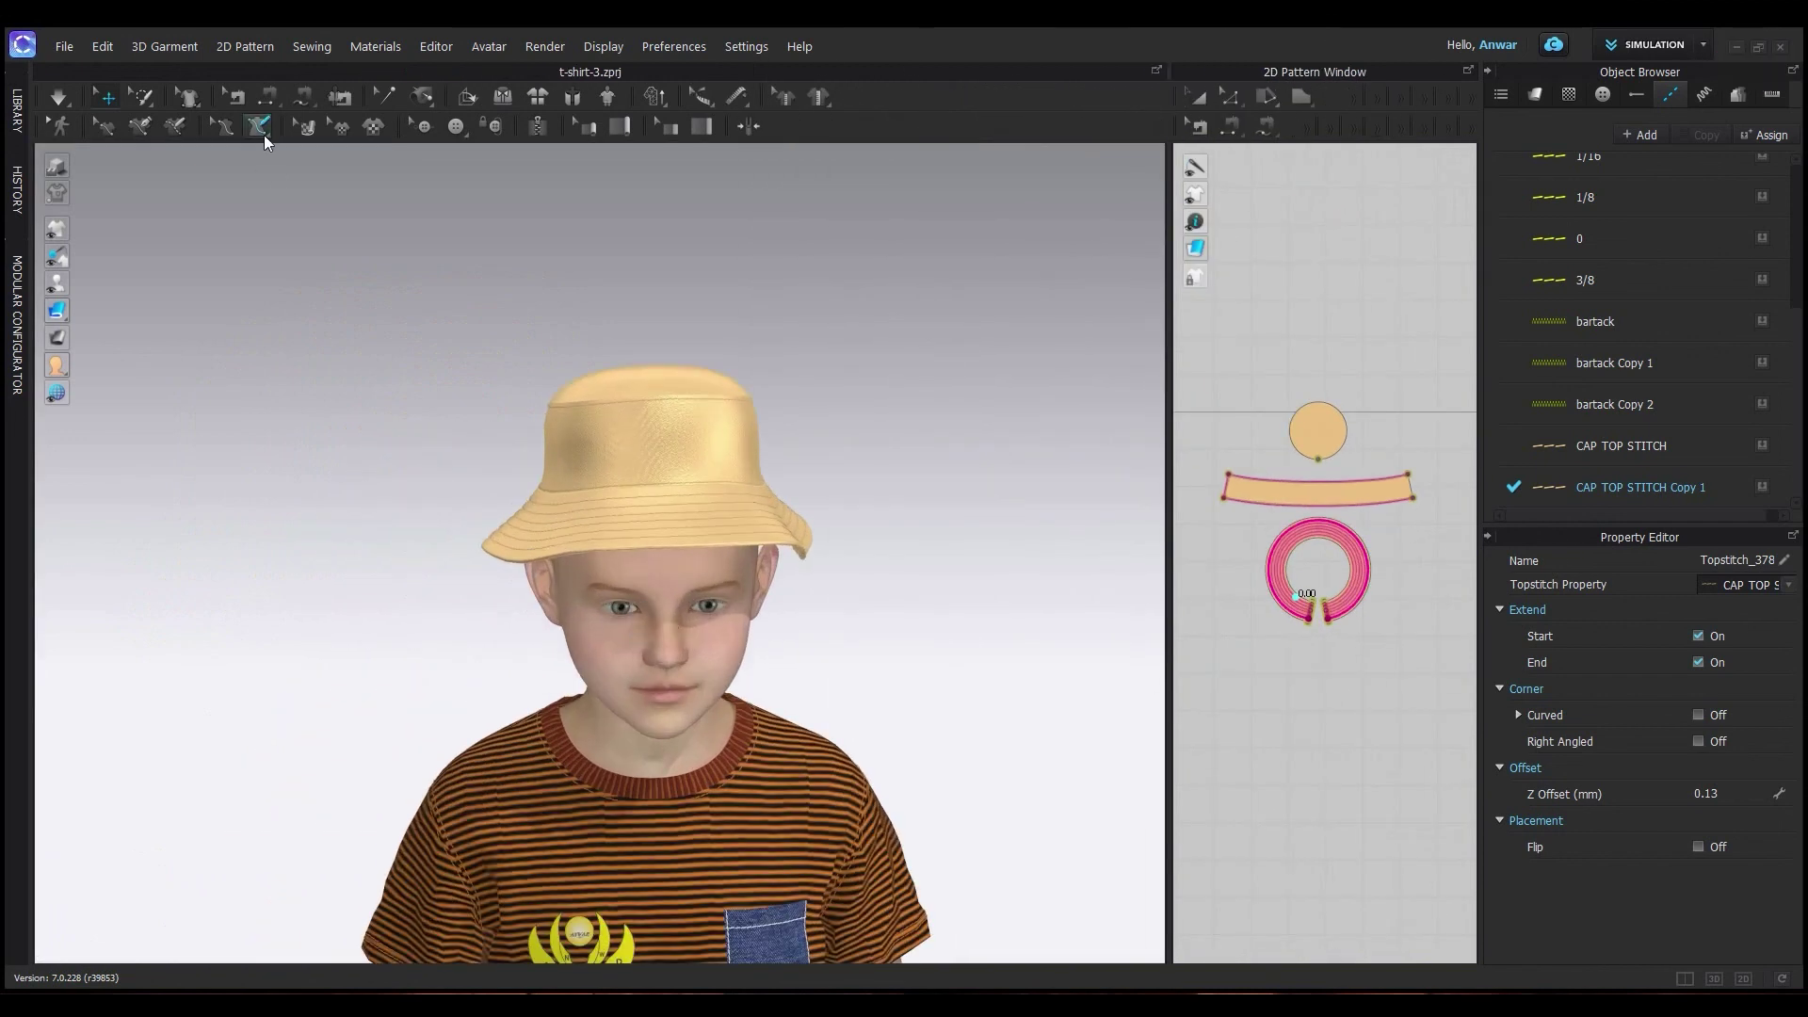
# Load 'lcr logo [Recovered] small' from D:\DOCUMETS-IMAGE+3D+FABRIC\LOGO as a graphic on the hat band
pyautogui.click(372, 130)
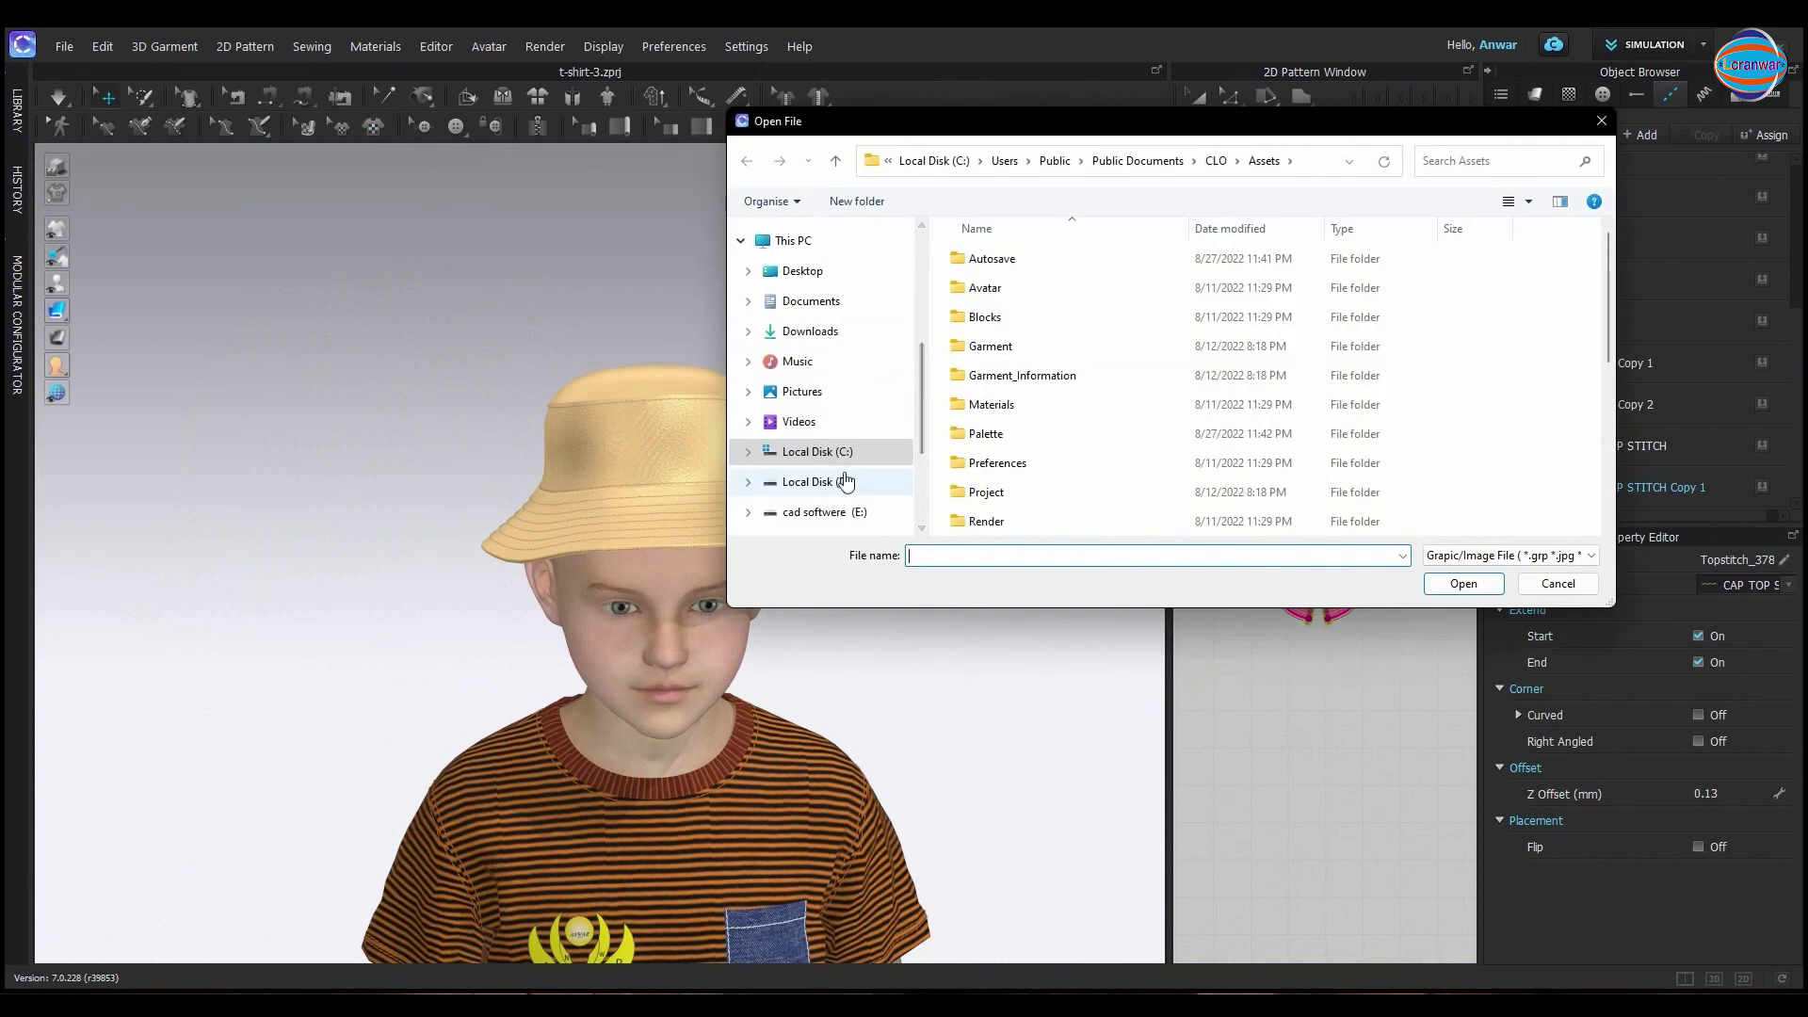
pyautogui.click(845, 481)
pyautogui.doubleClick(1098, 346)
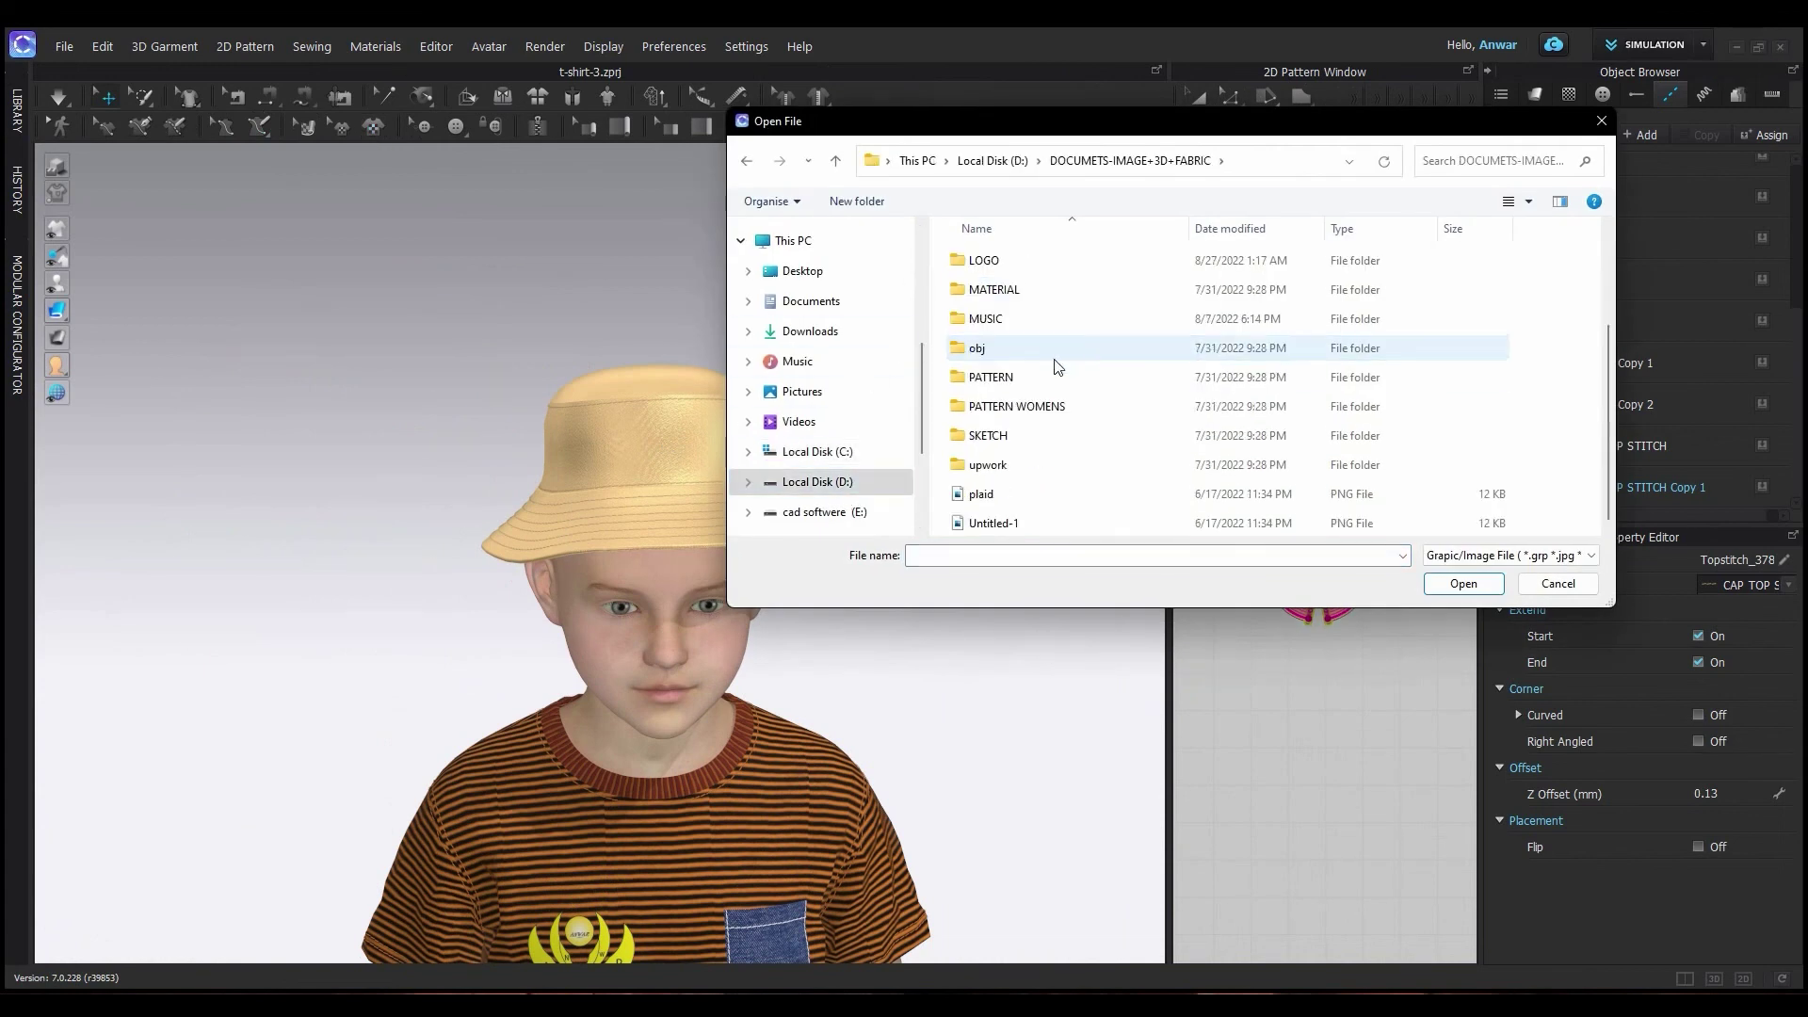
pyautogui.doubleClick(987, 264)
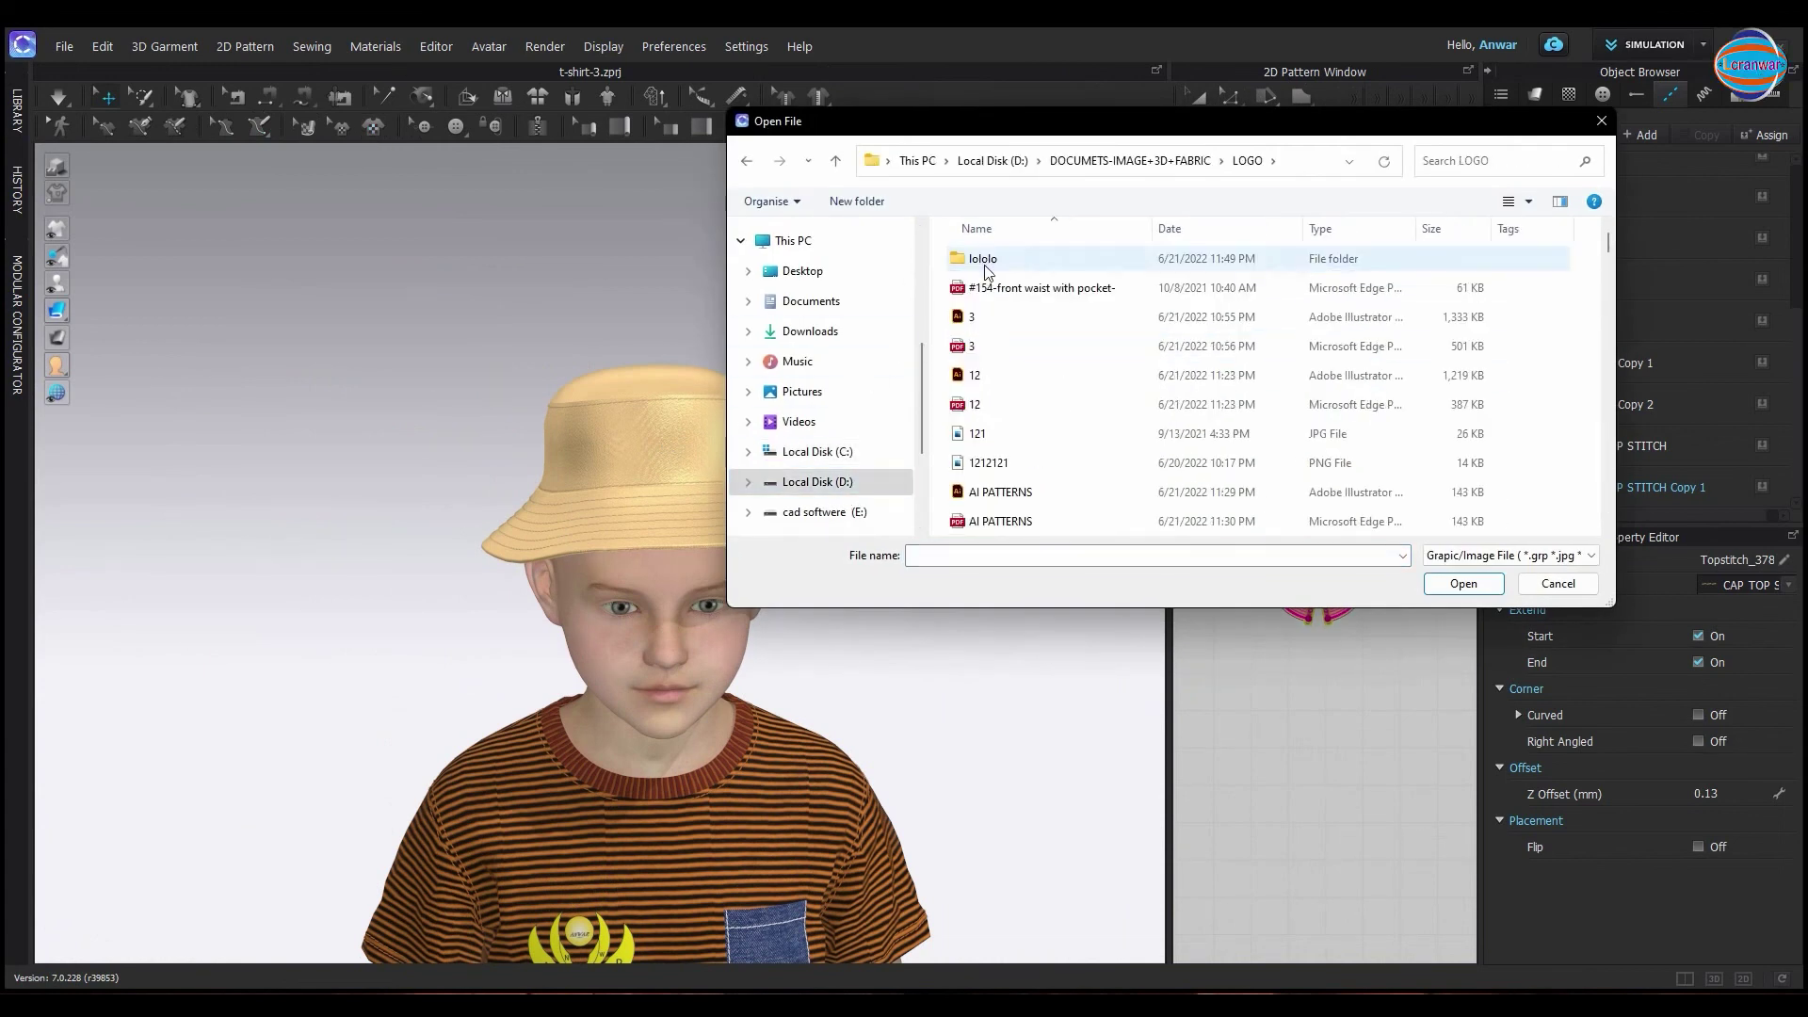
pyautogui.scroll(-10, 1061, 433)
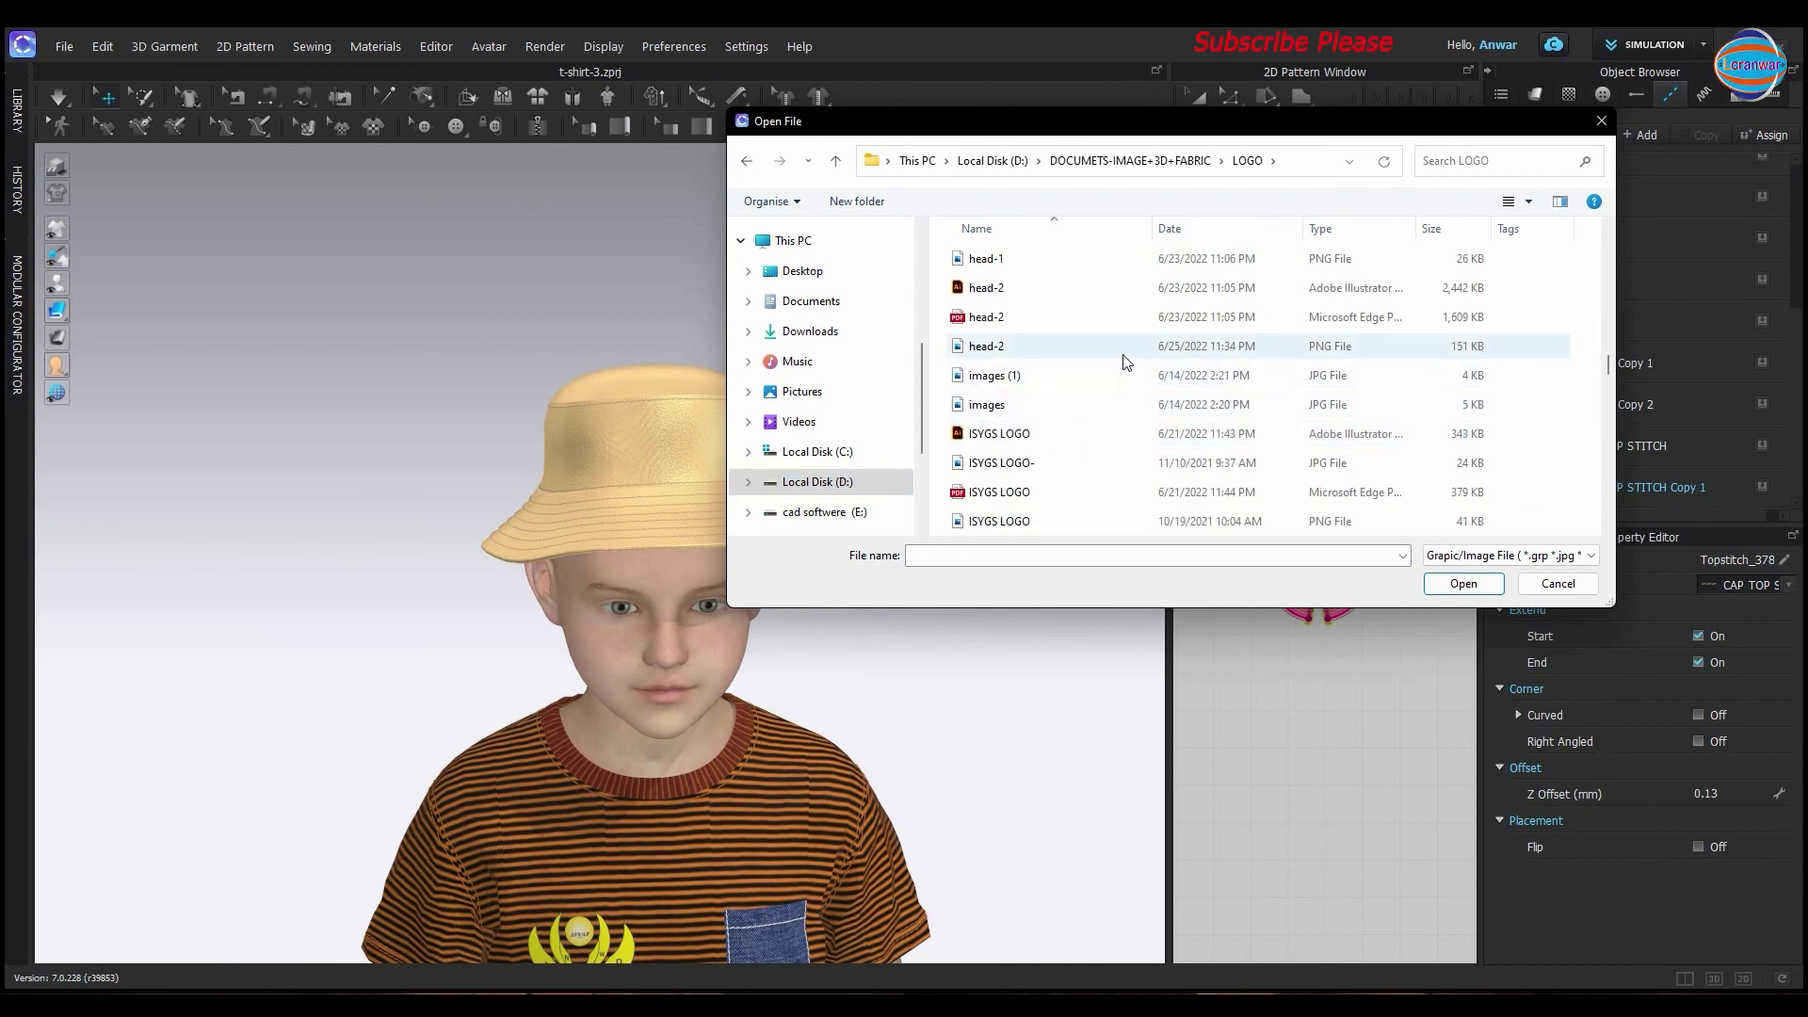
pyautogui.scroll(-3, 1156, 466)
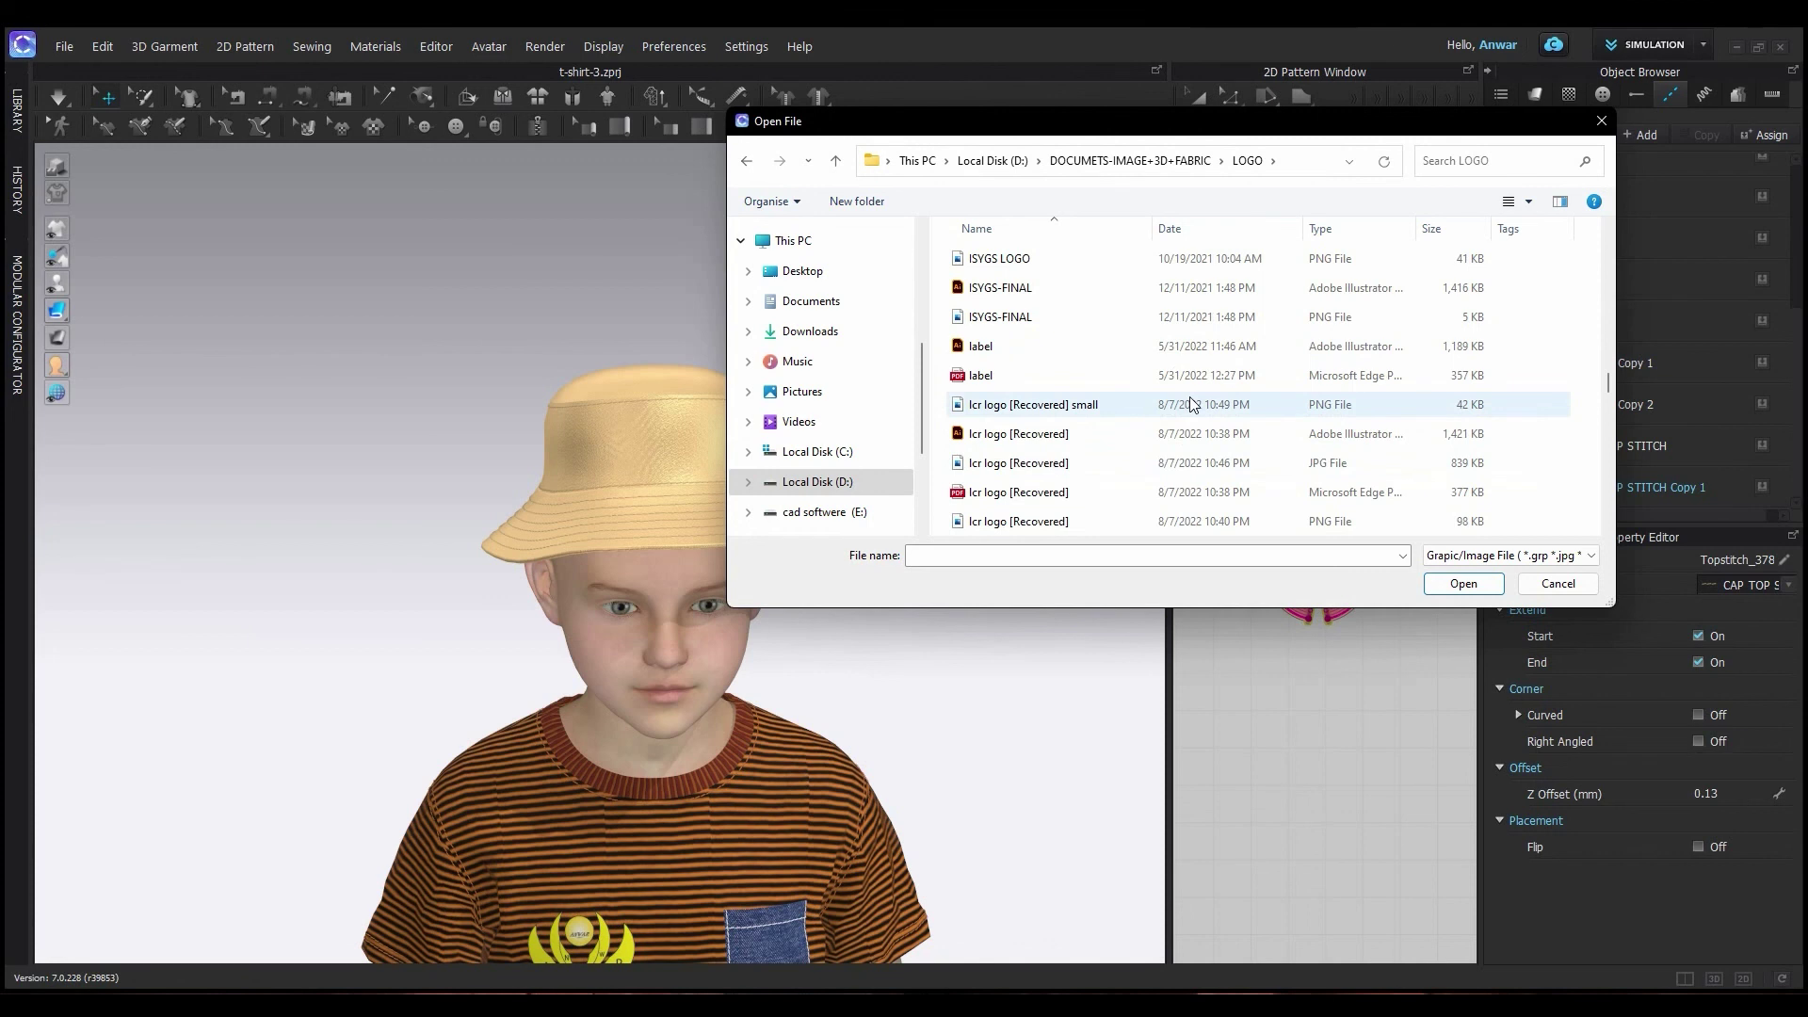
pyautogui.doubleClick(1340, 411)
pyautogui.click(668, 458)
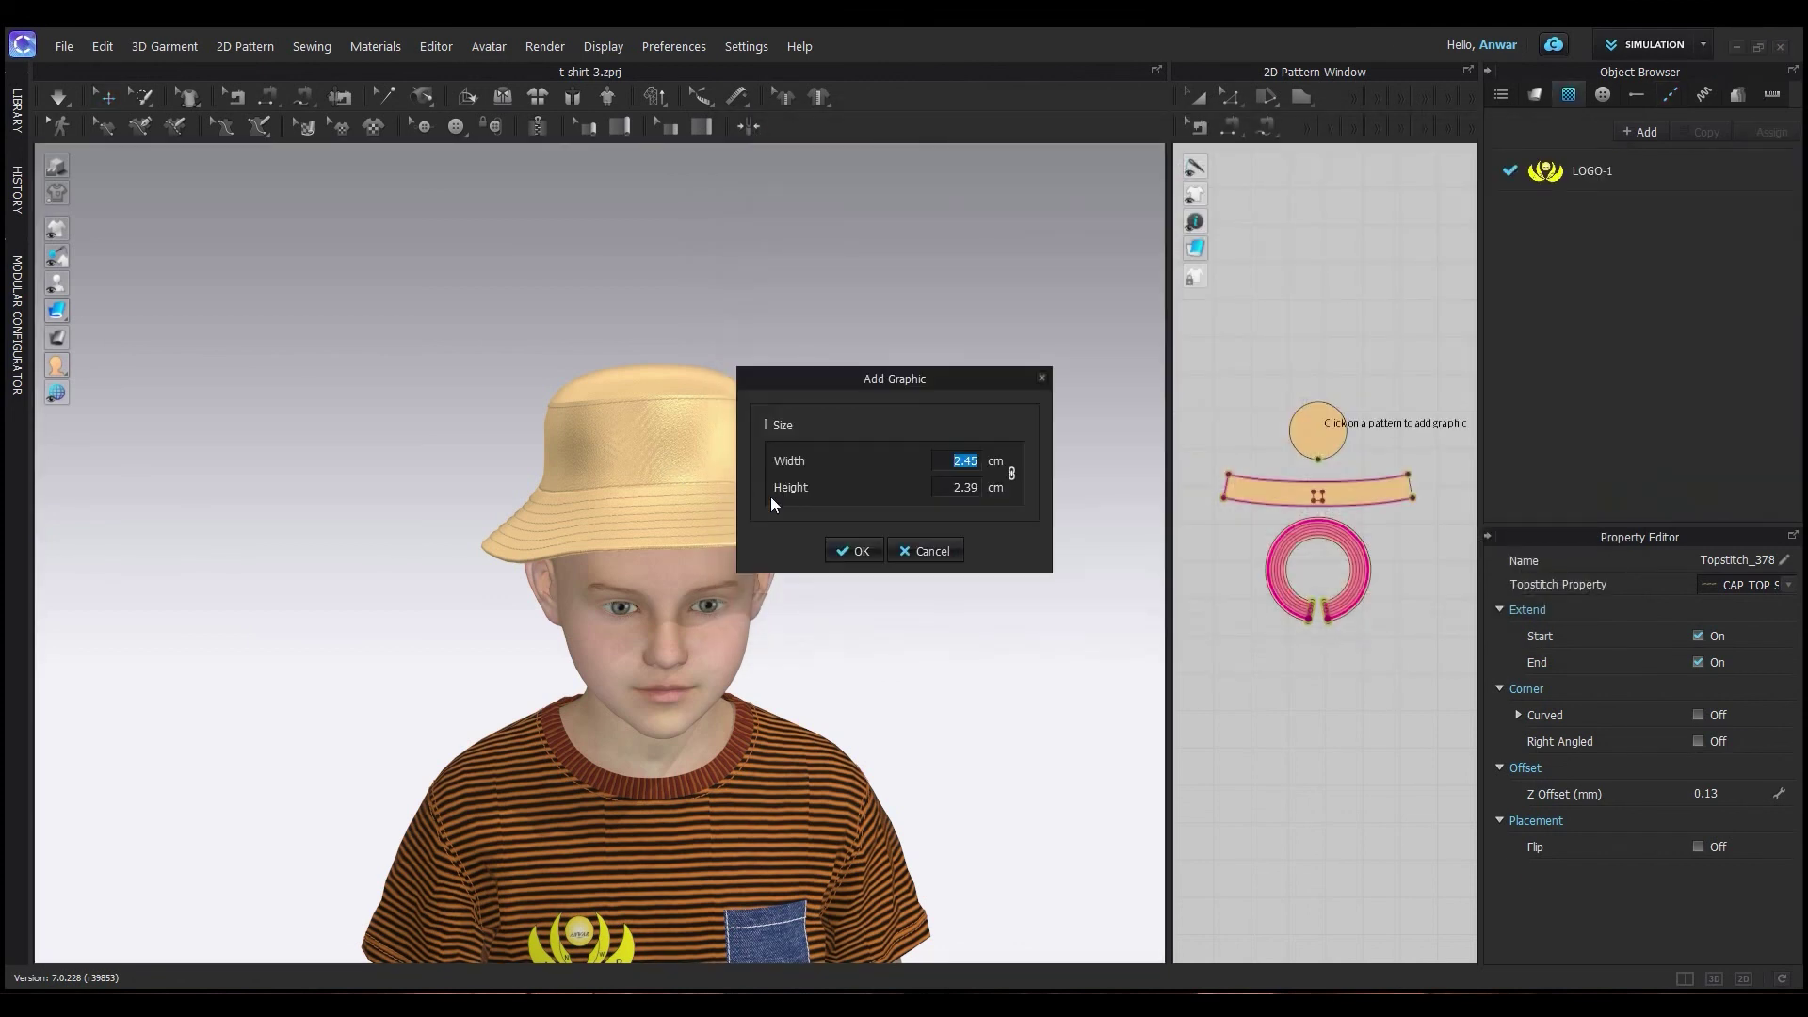
# Add the 2.45 × 2.39 cm logo and nudge it up and right on the band
pyautogui.click(860, 551)
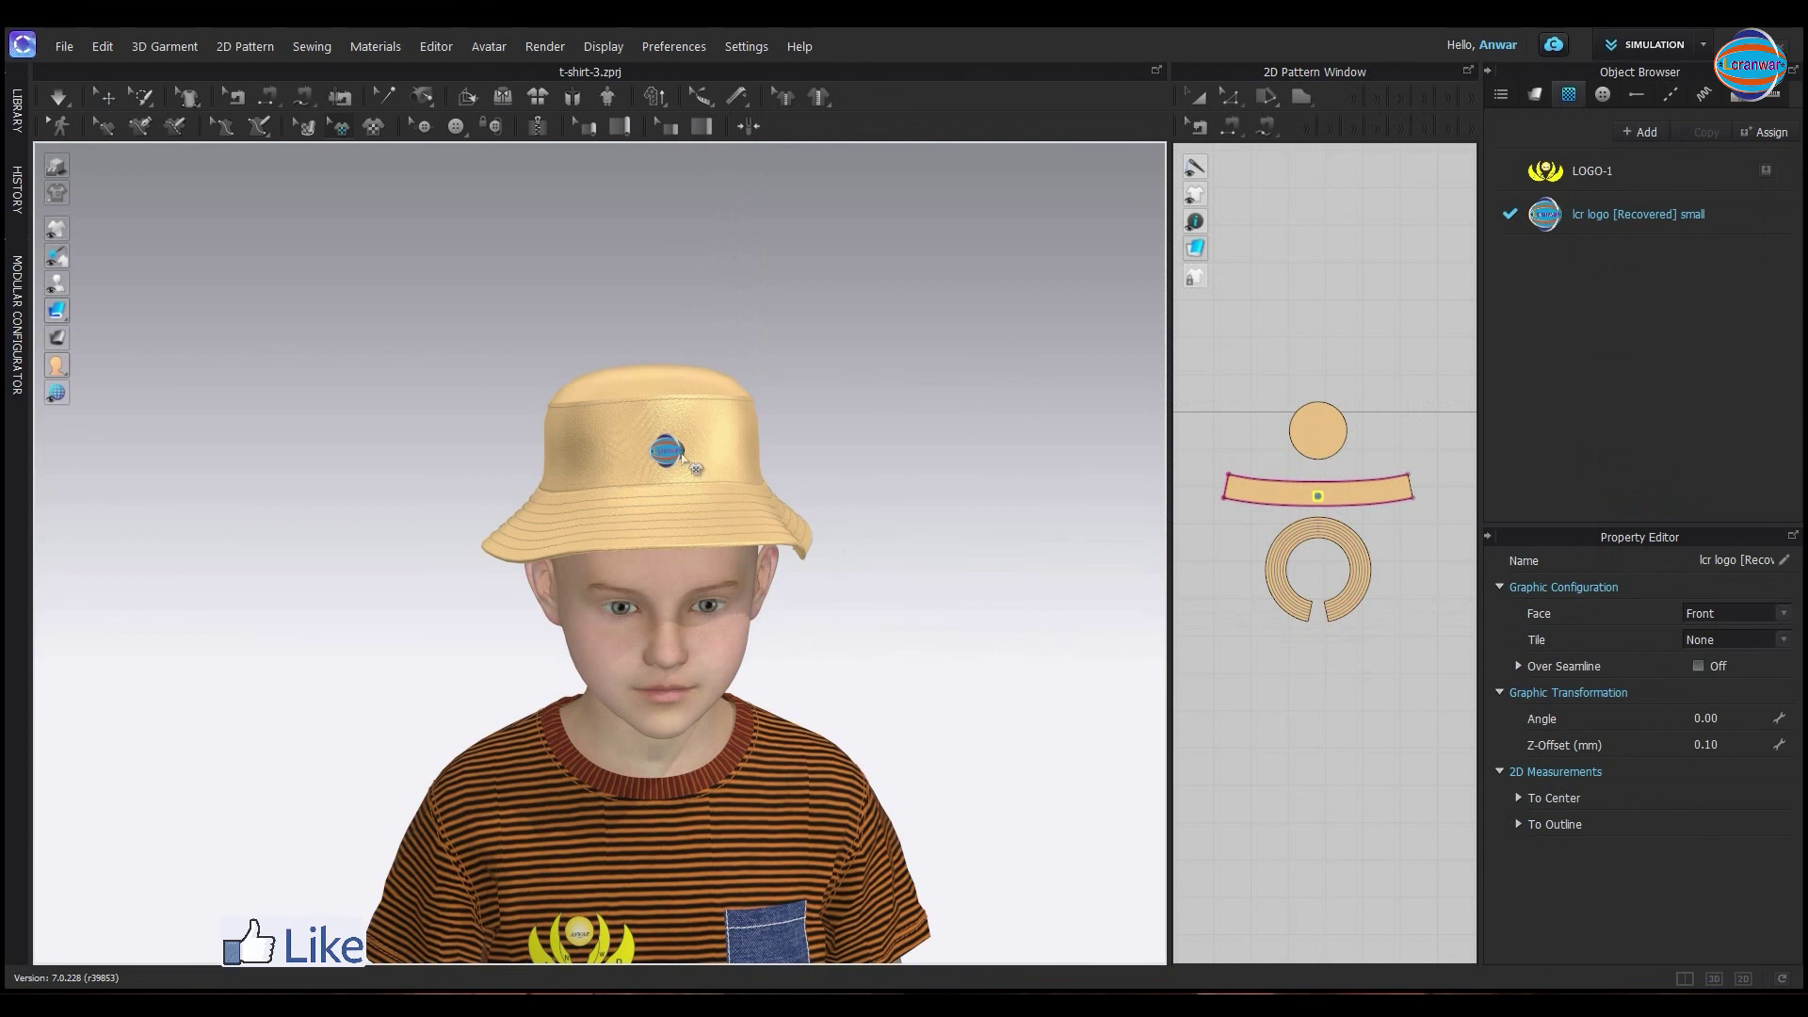
pyautogui.scroll(1, 678, 452)
pyautogui.scroll(1, 678, 451)
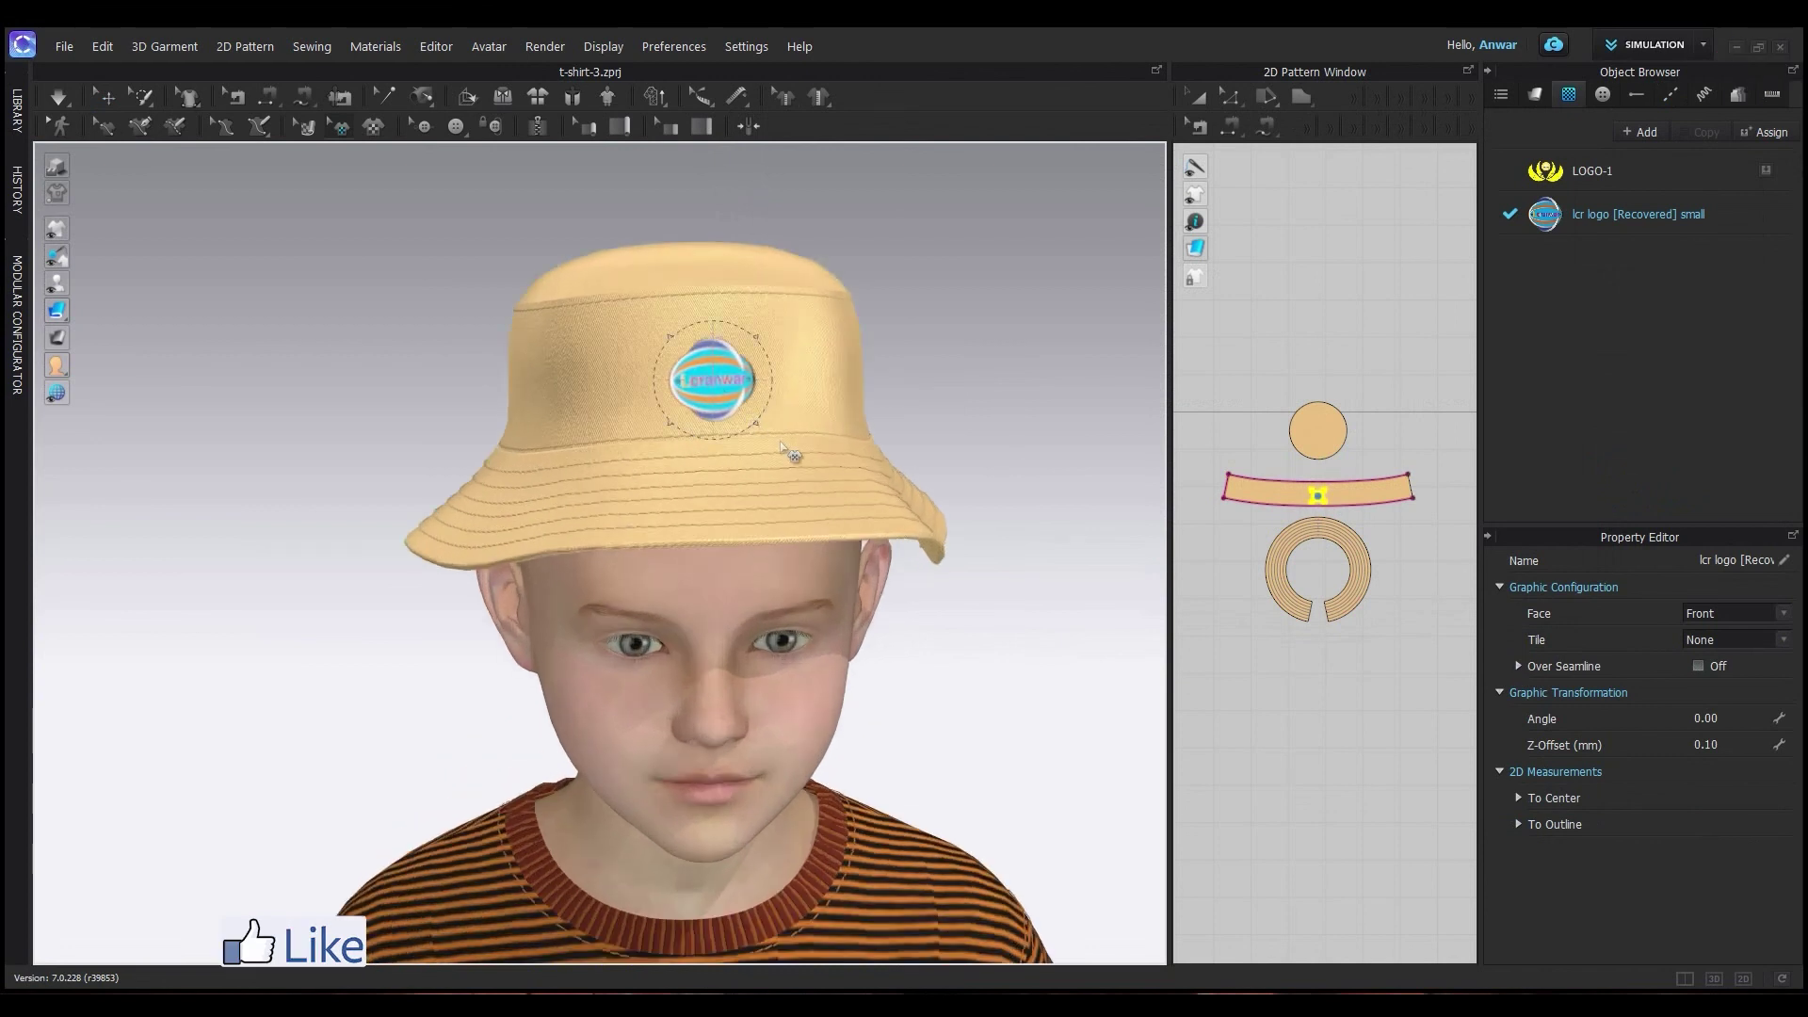
pyautogui.moveTo(723, 389); pyautogui.dragTo(751, 370)
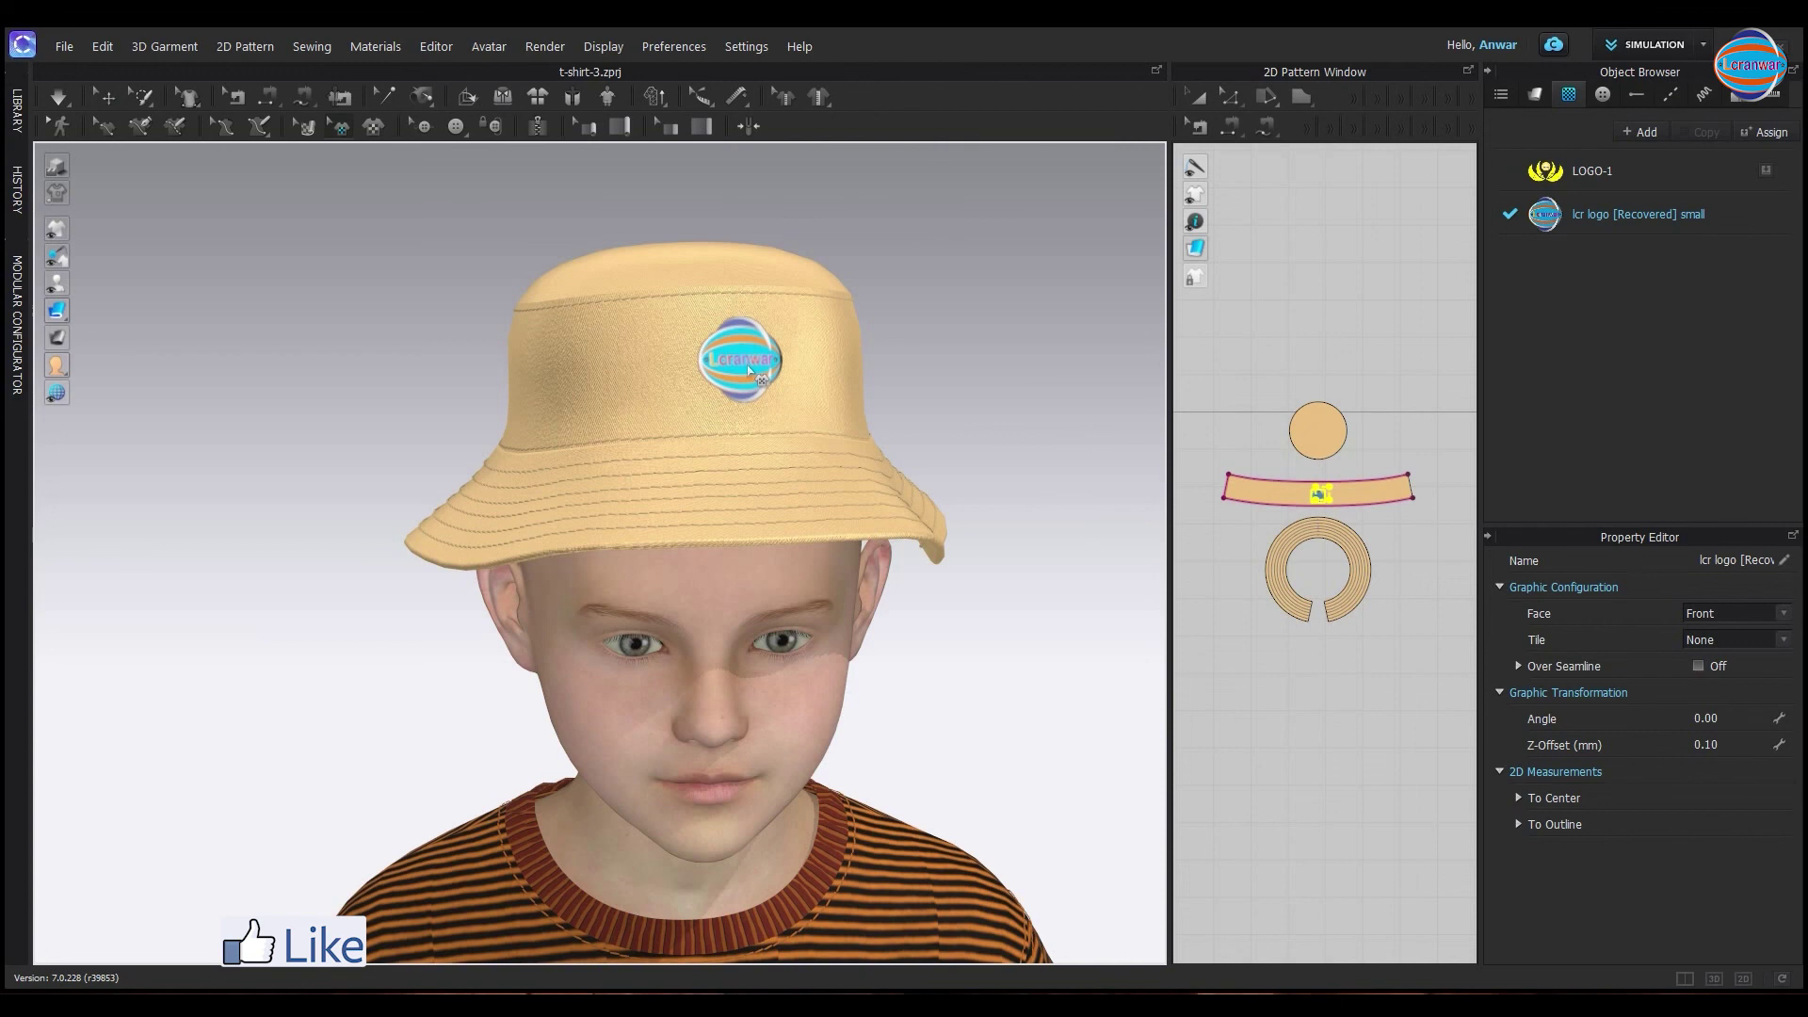
pyautogui.scroll(-3, 696, 452)
pyautogui.scroll(-2, 687, 444)
# Shift the logo right to the front of the band and check it from several angles
pyautogui.moveTo(840, 493)
pyautogui.mouseDown(button='right')
pyautogui.moveTo(626, 473)
pyautogui.moveTo(753, 490)
pyautogui.mouseUp(button='right')
pyautogui.scroll(2, 725, 443)
pyautogui.scroll(2, 697, 405)
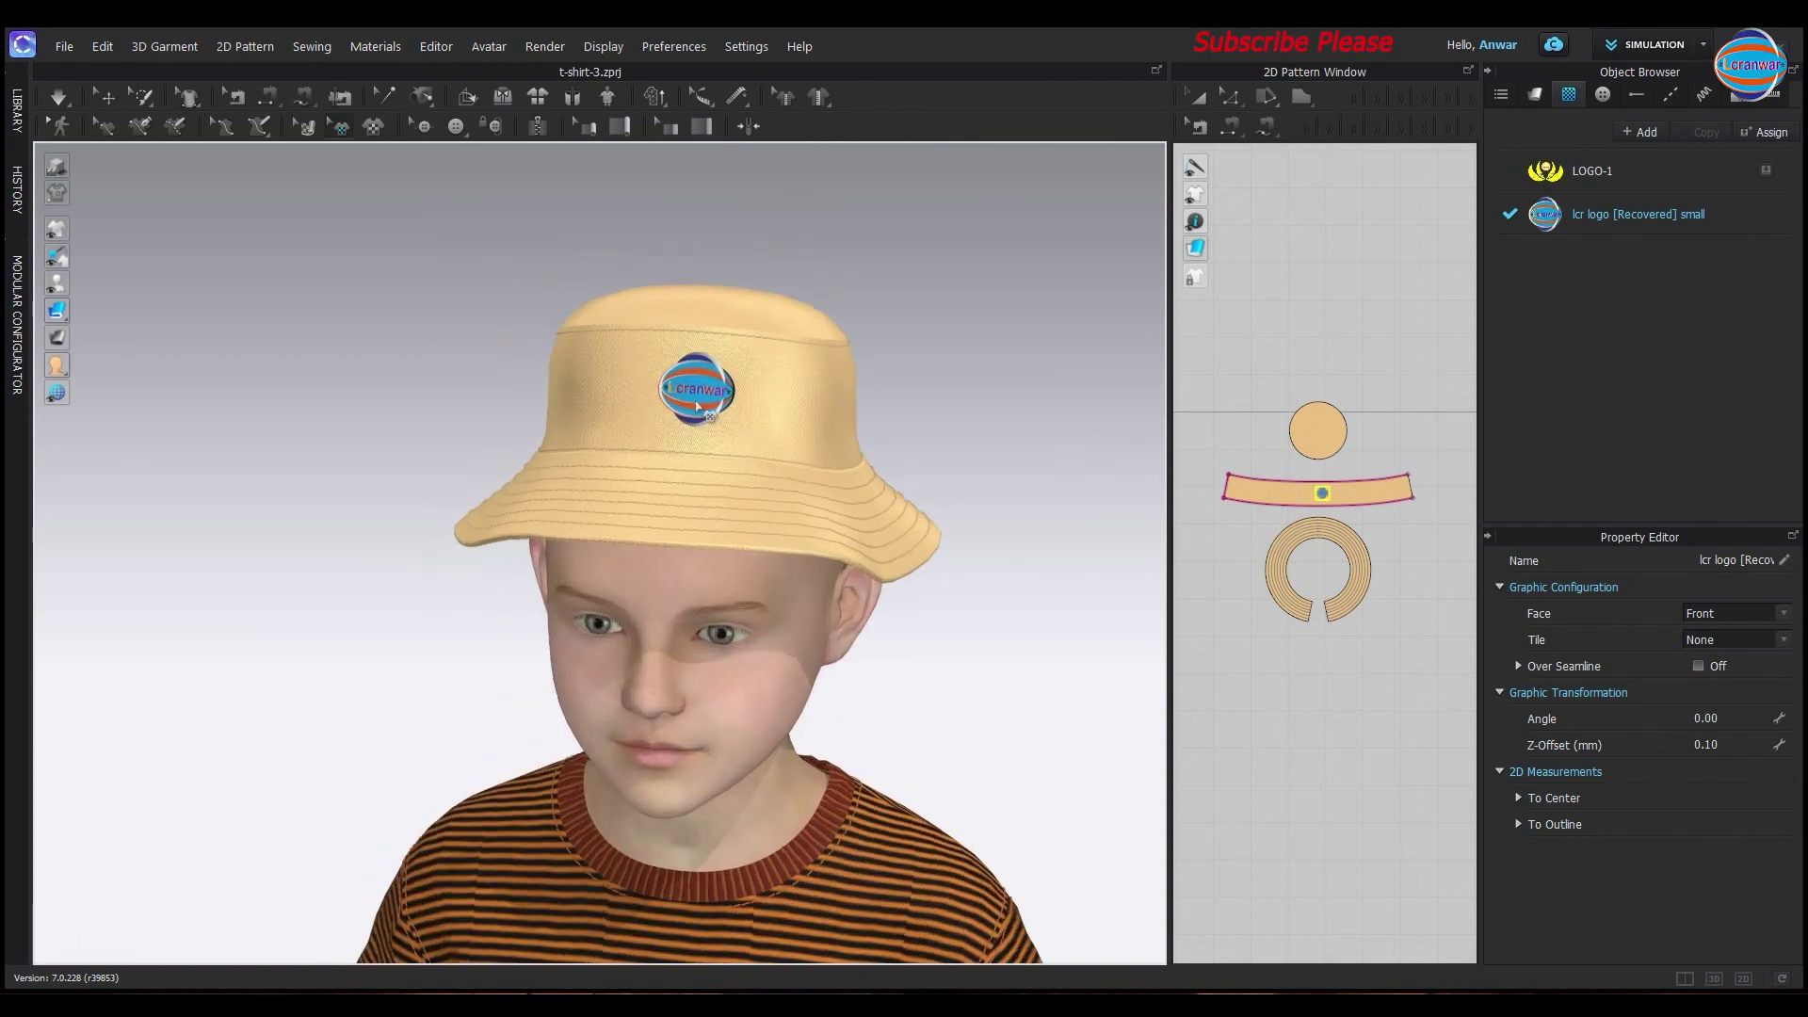
pyautogui.moveTo(697, 404); pyautogui.dragTo(770, 410)
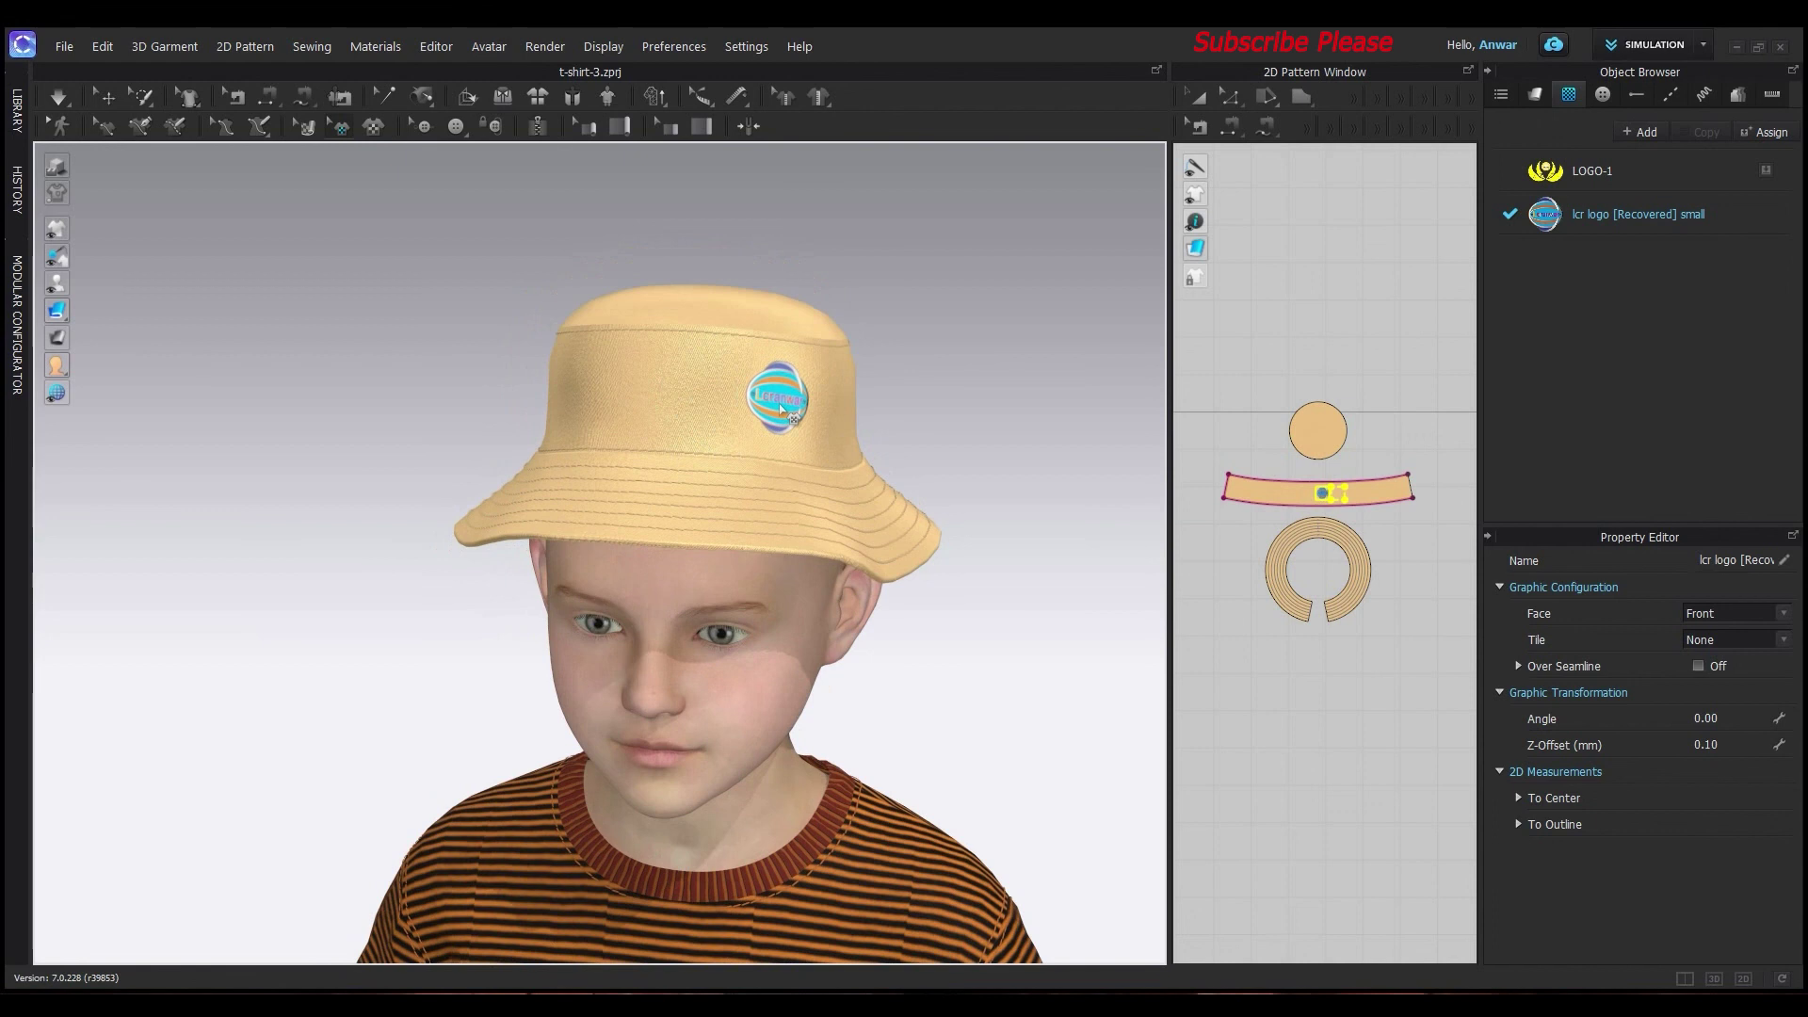
pyautogui.moveTo(708, 459)
pyautogui.mouseDown(button='right')
pyautogui.moveTo(674, 461)
pyautogui.moveTo(632, 529)
pyautogui.moveTo(743, 557)
pyautogui.moveTo(634, 565)
pyautogui.moveTo(718, 598)
pyautogui.moveTo(851, 565)
pyautogui.moveTo(626, 545)
pyautogui.moveTo(605, 633)
pyautogui.moveTo(617, 524)
pyautogui.moveTo(626, 556)
pyautogui.moveTo(605, 625)
pyautogui.moveTo(585, 512)
pyautogui.moveTo(735, 593)
pyautogui.moveTo(590, 584)
pyautogui.moveTo(731, 590)
pyautogui.moveTo(779, 625)
pyautogui.moveTo(383, 625)
pyautogui.moveTo(709, 634)
pyautogui.moveTo(701, 613)
pyautogui.mouseUp(button='right')
pyautogui.scroll(-3, 674, 461)
pyautogui.scroll(2, 642, 565)
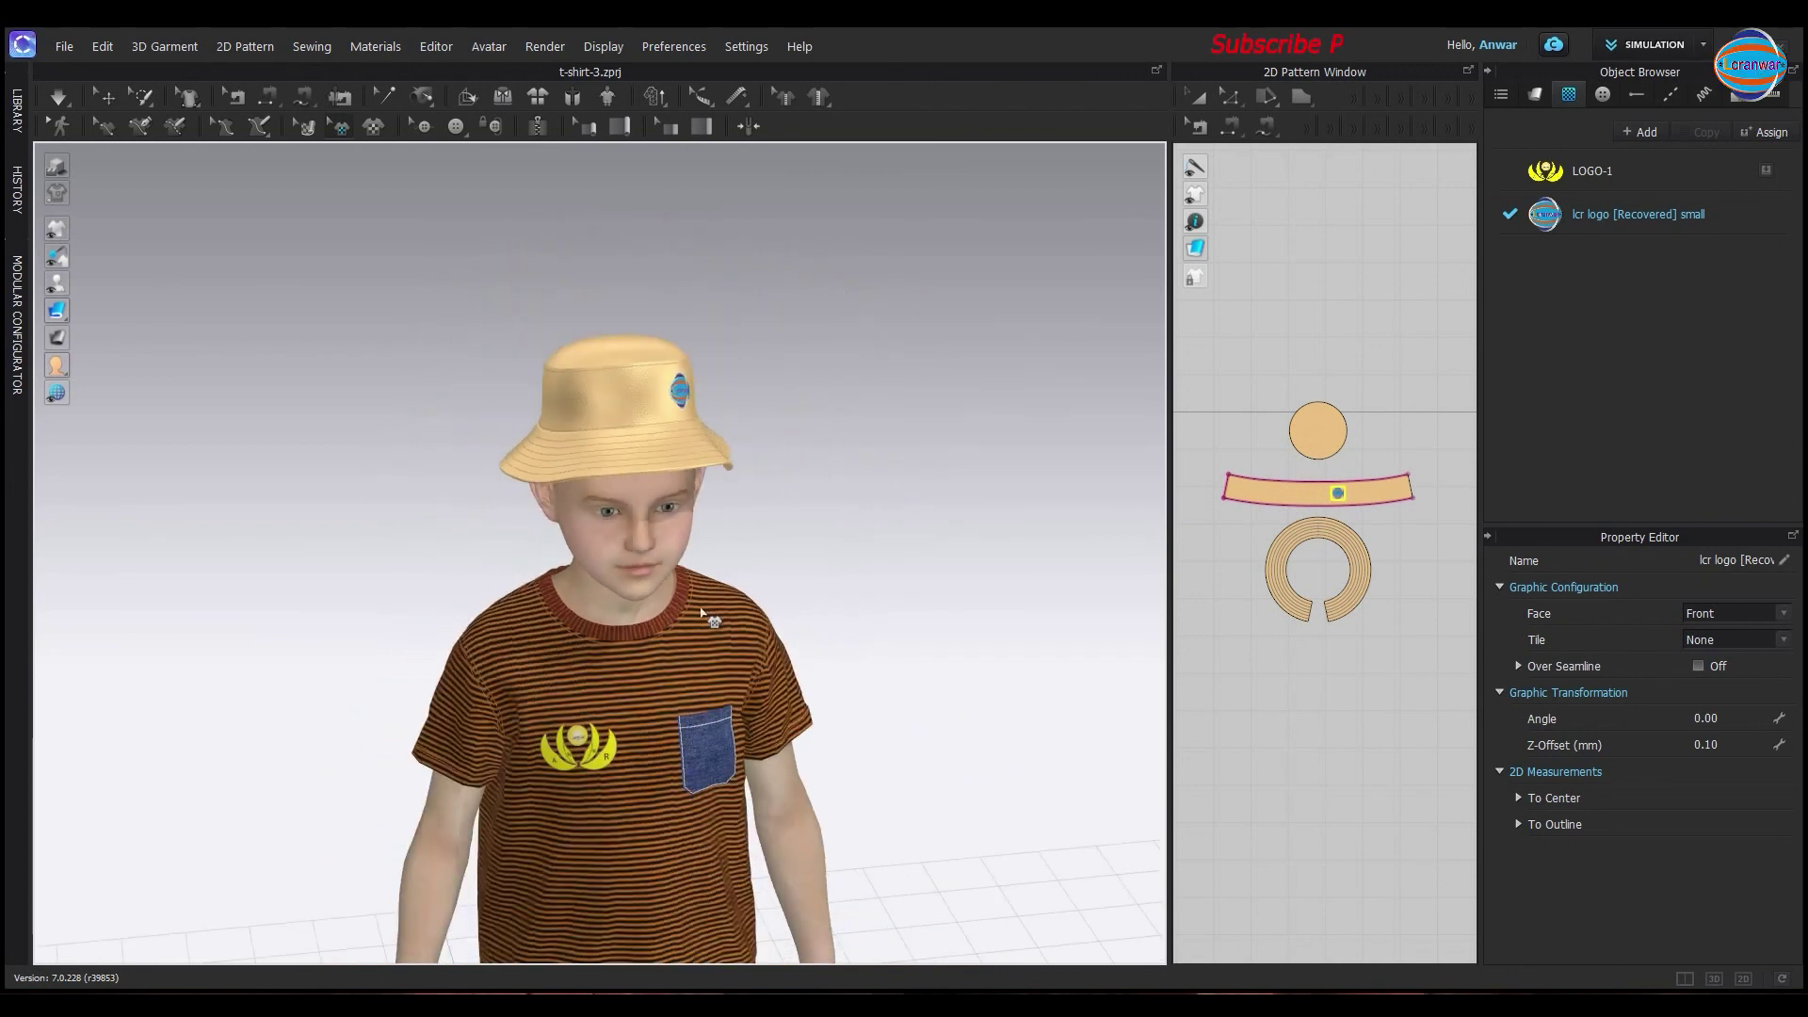
pyautogui.scroll(-5, 701, 613)
pyautogui.moveTo(610, 485); pyautogui.dragTo(610, 546, button='right')
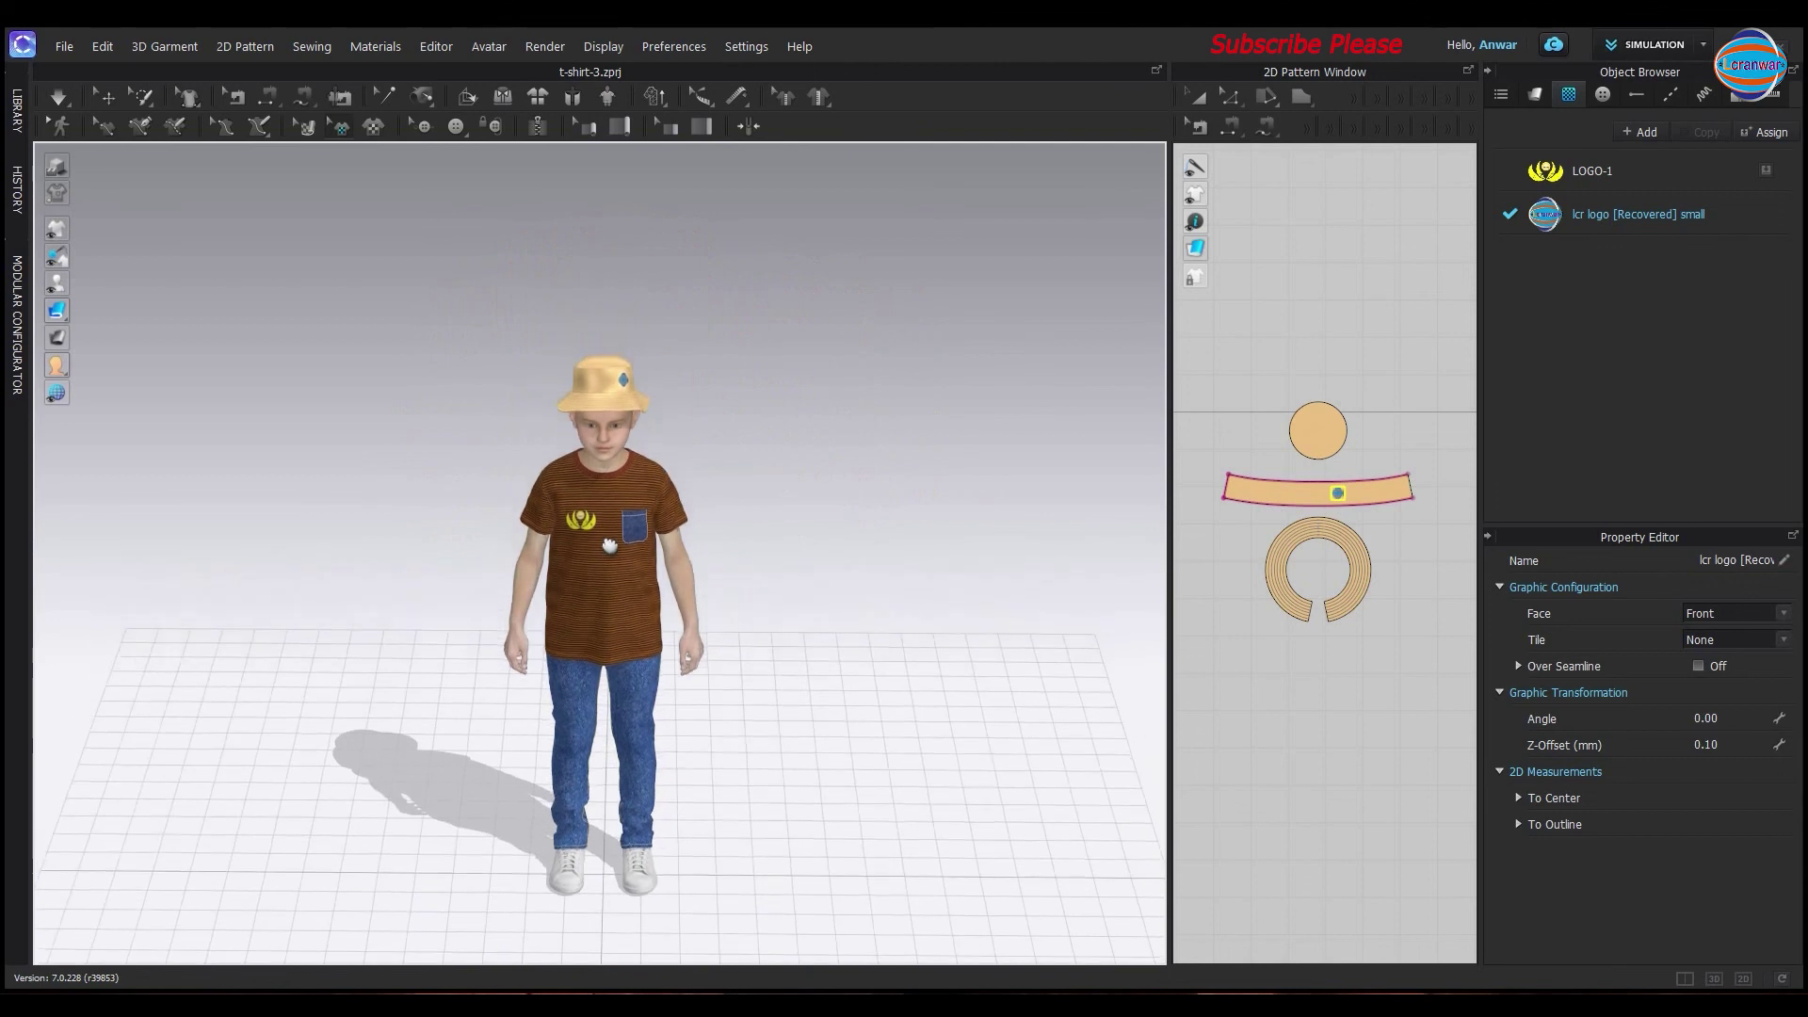
pyautogui.scroll(1, 611, 546)
pyautogui.scroll(1, 612, 575)
pyautogui.scroll(1, 613, 603)
pyautogui.scroll(2, 617, 636)
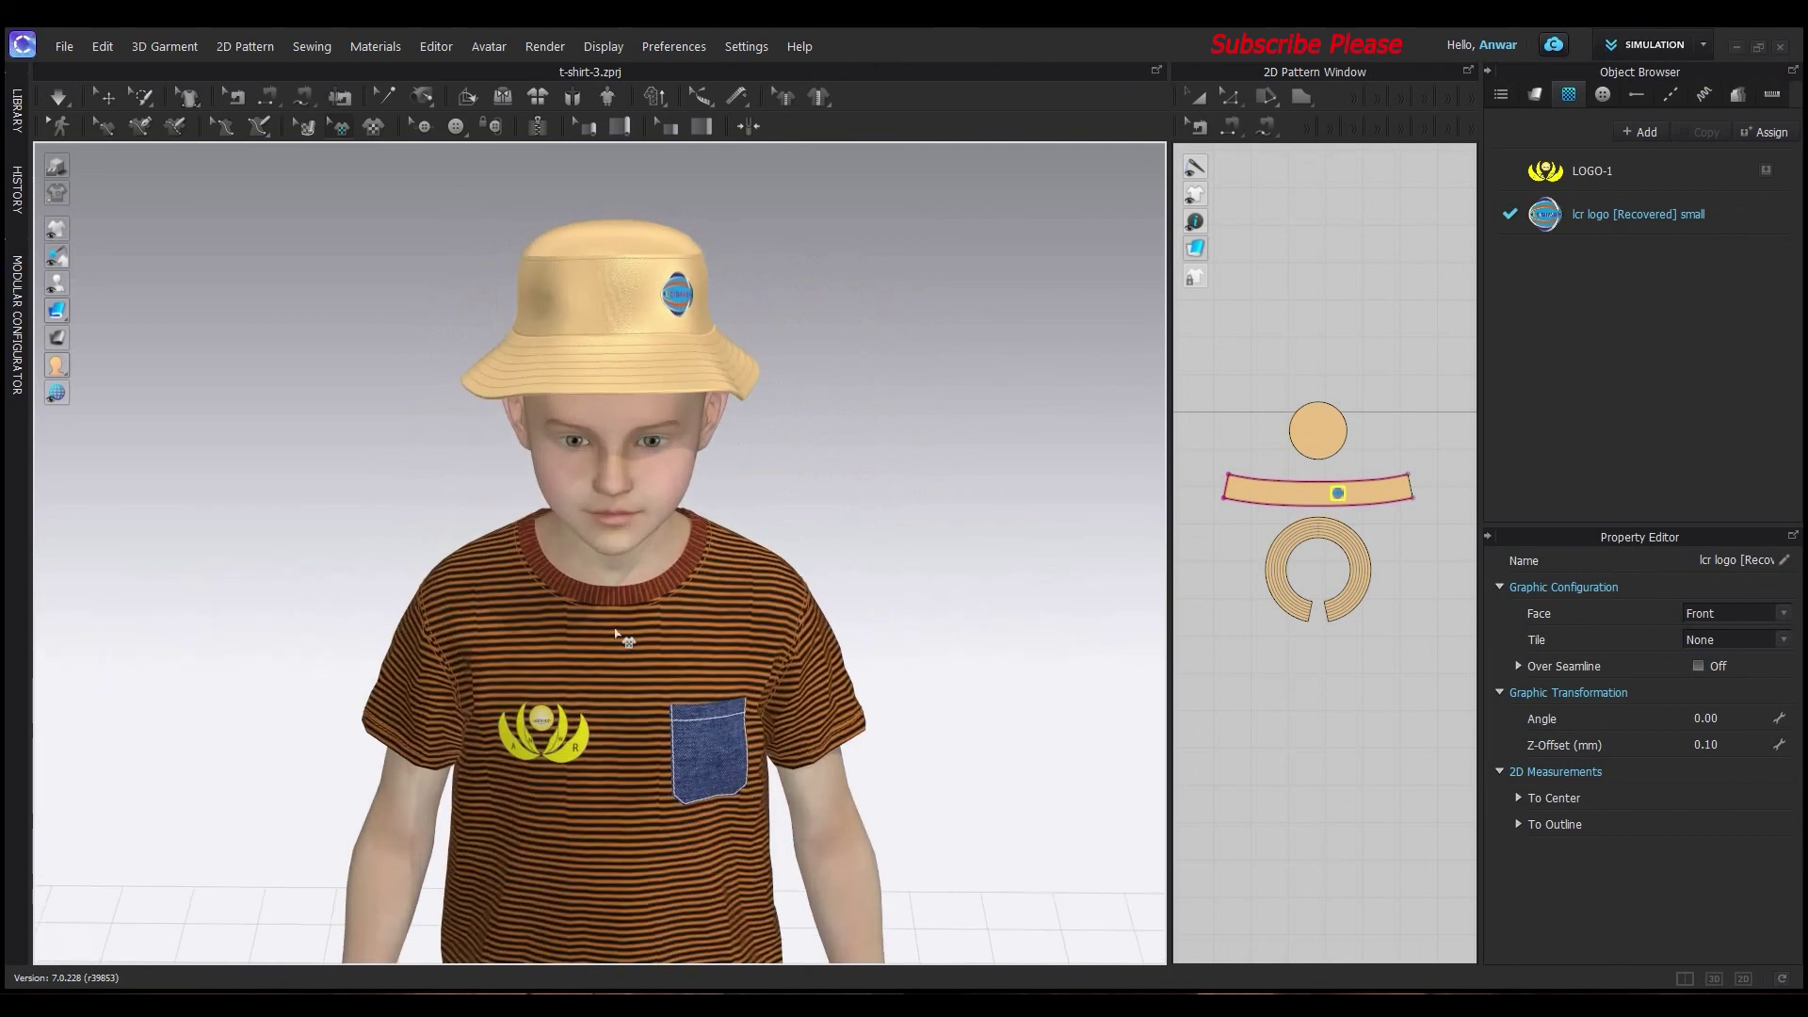
pyautogui.moveTo(615, 632)
pyautogui.mouseDown(button='right')
pyautogui.moveTo(815, 618)
pyautogui.moveTo(770, 607)
pyautogui.mouseUp(button='right')
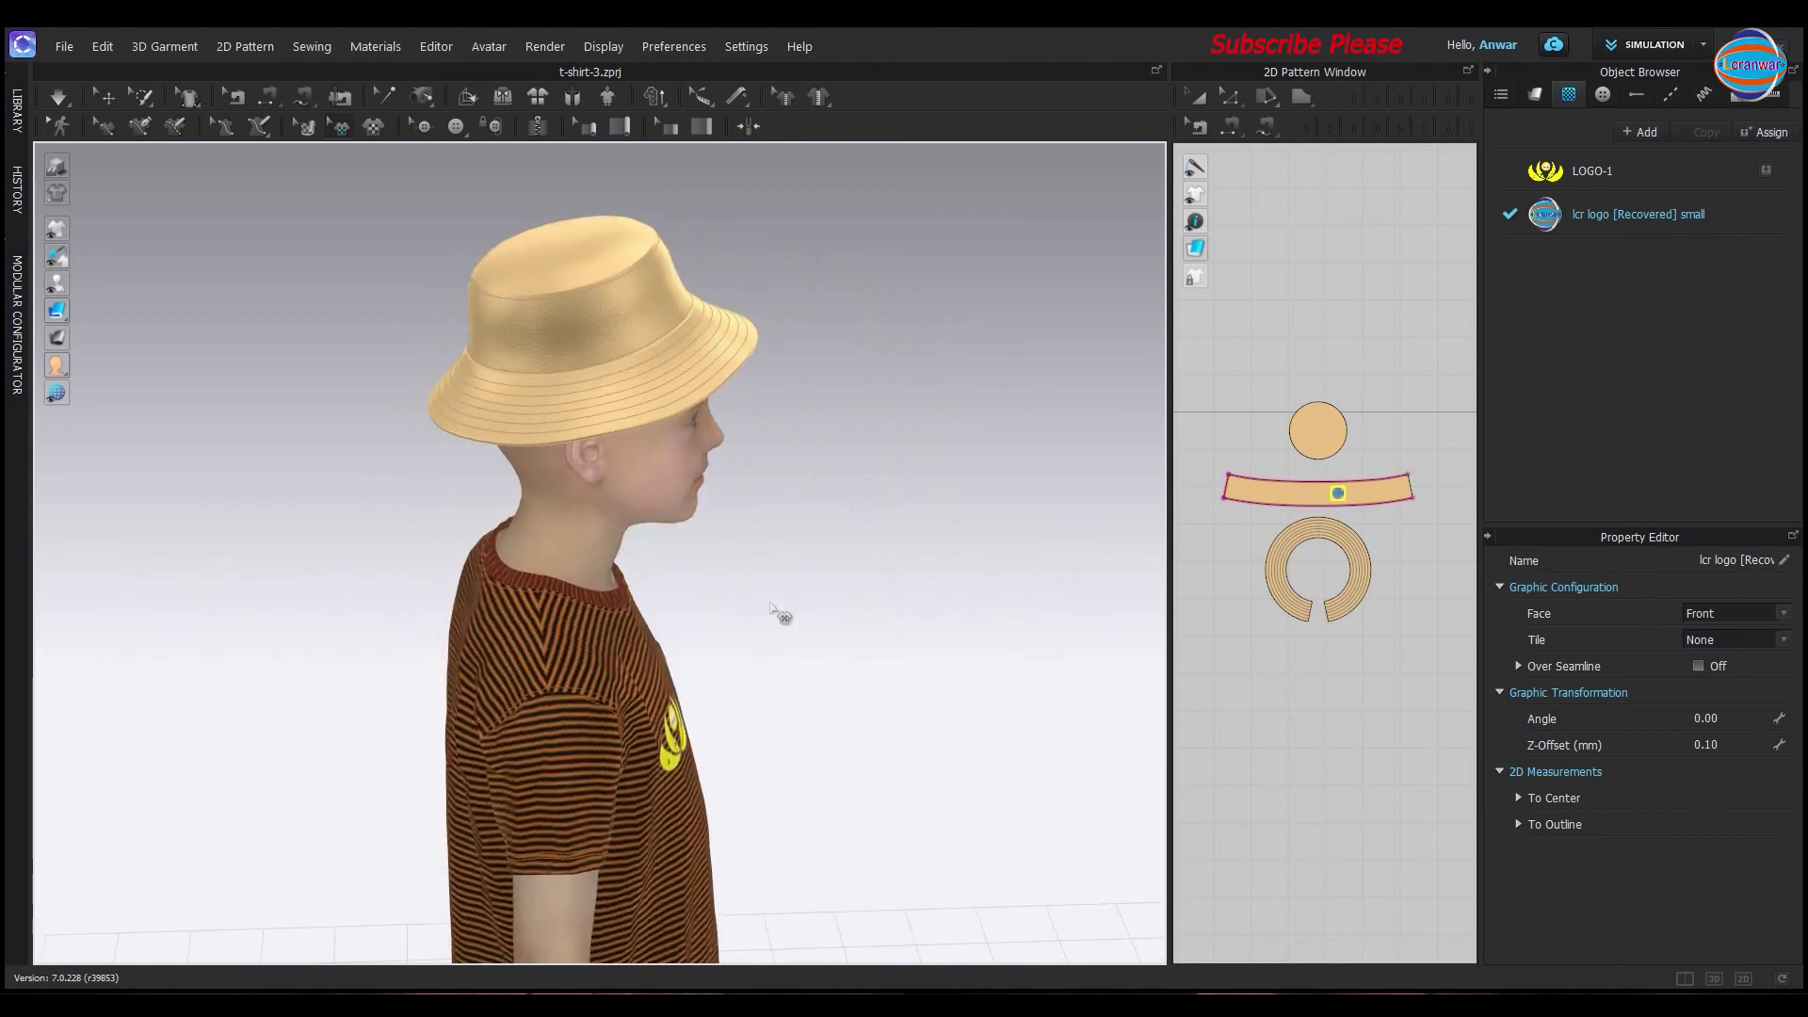